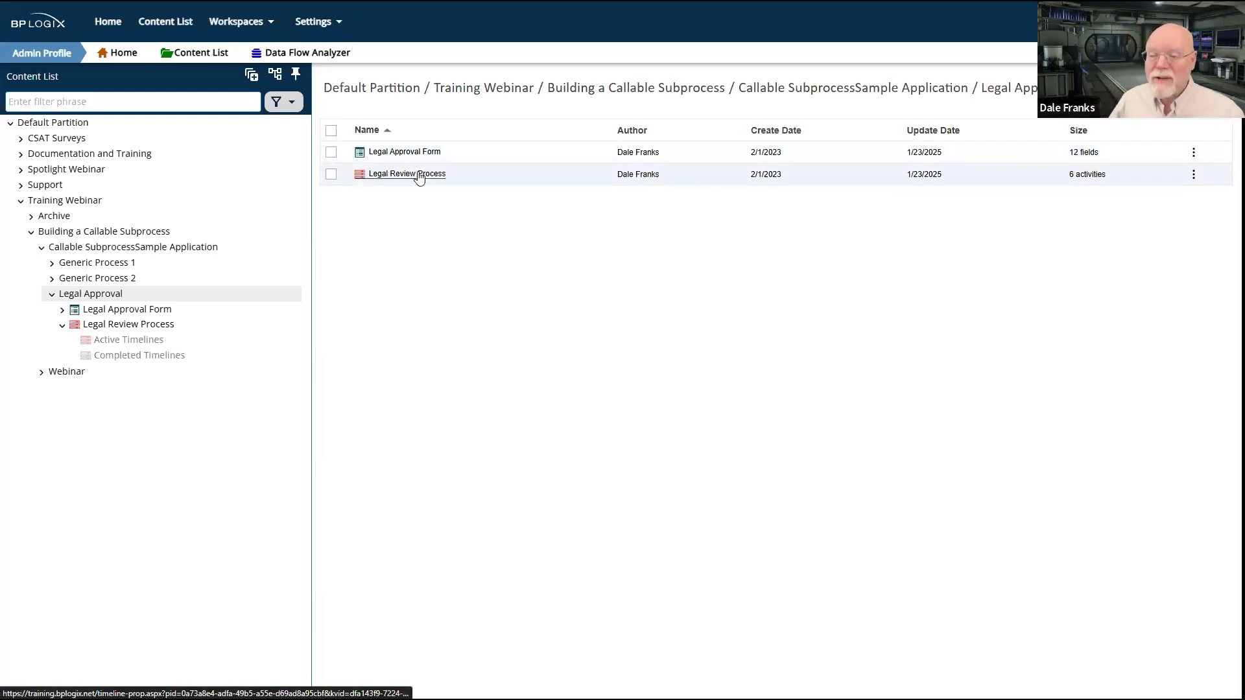
Step: Look at the Legal Review Process timeline, and run the Legal Approval Form from the Legal Approval folder
click(420, 175)
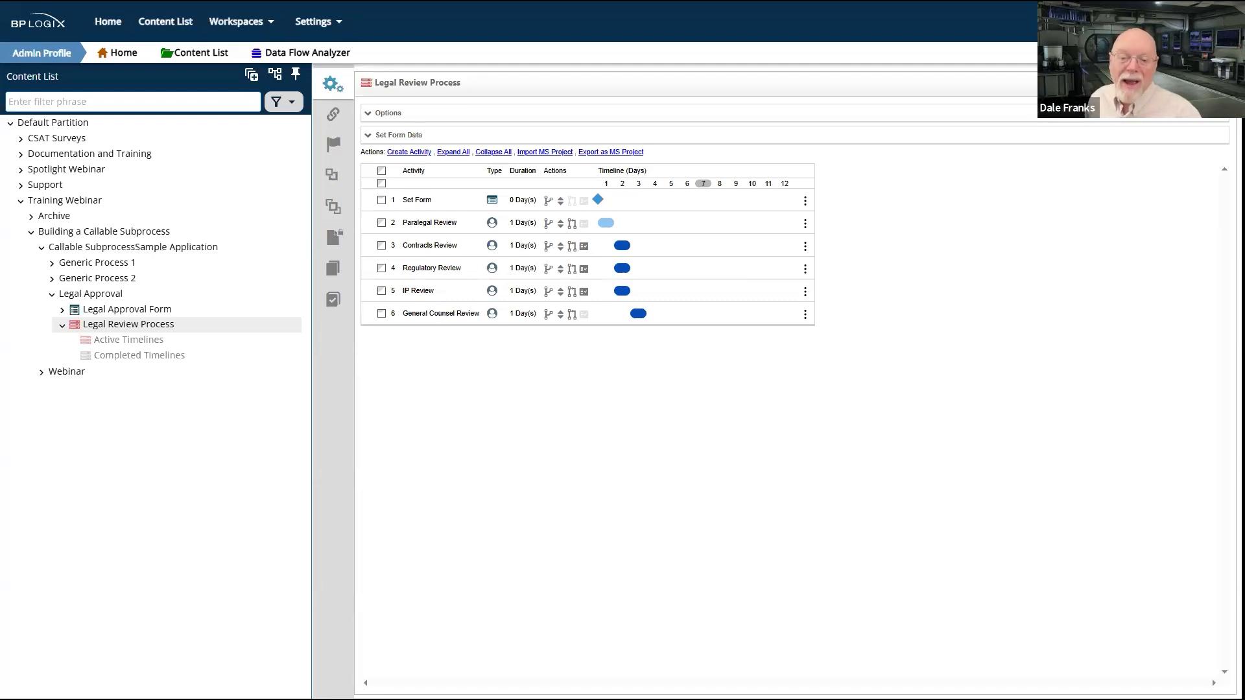
click(102, 294)
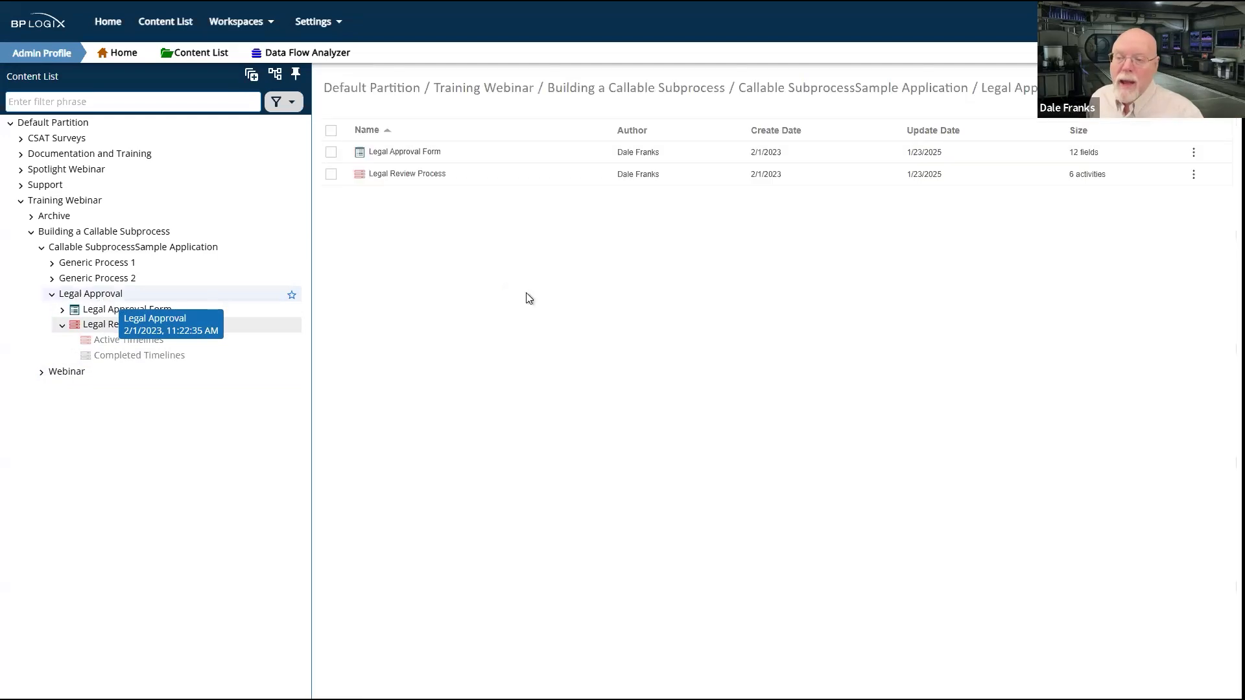
click(332, 154)
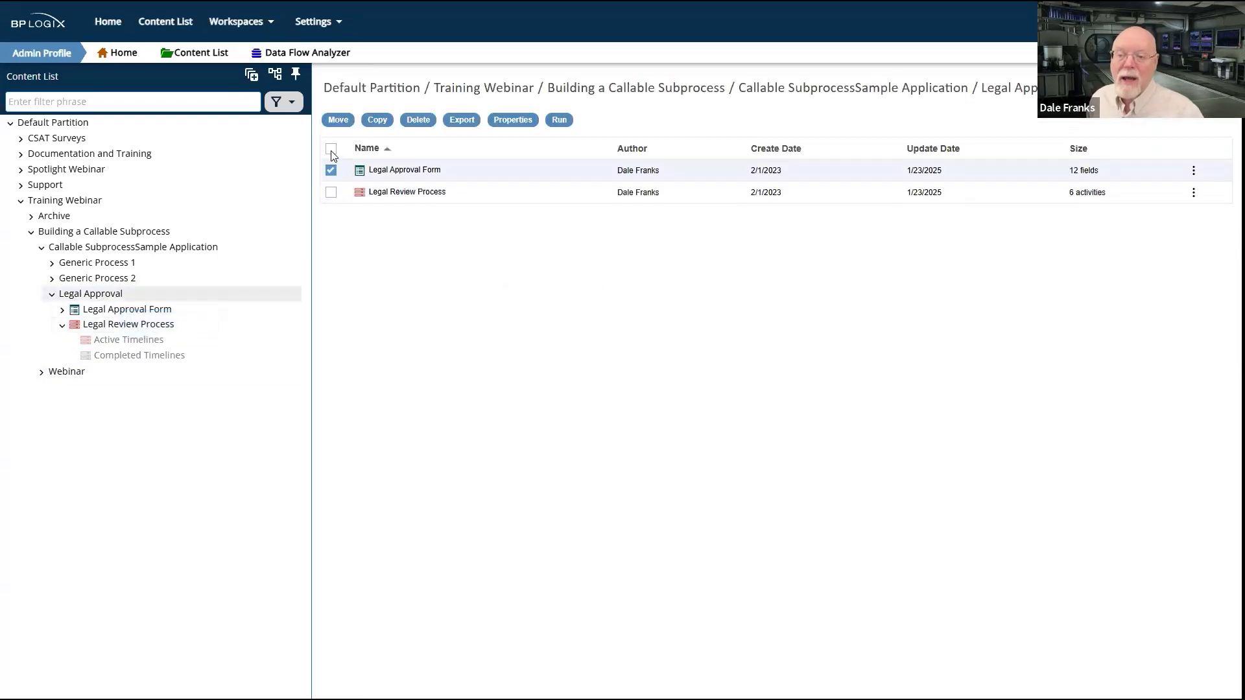
click(558, 120)
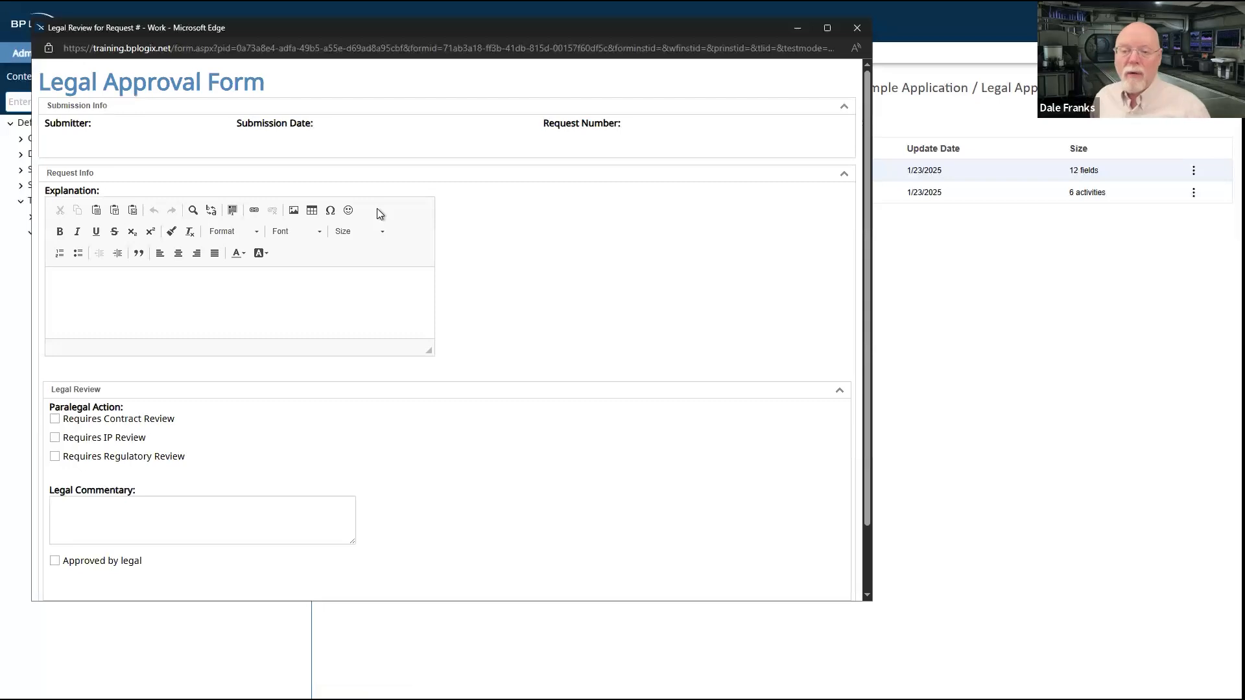
Step: Fill the form's Explanation with "dghjdgh jdgh dghj dgh dgh jdgh jdgh dgh" and submit the request
click(342, 310)
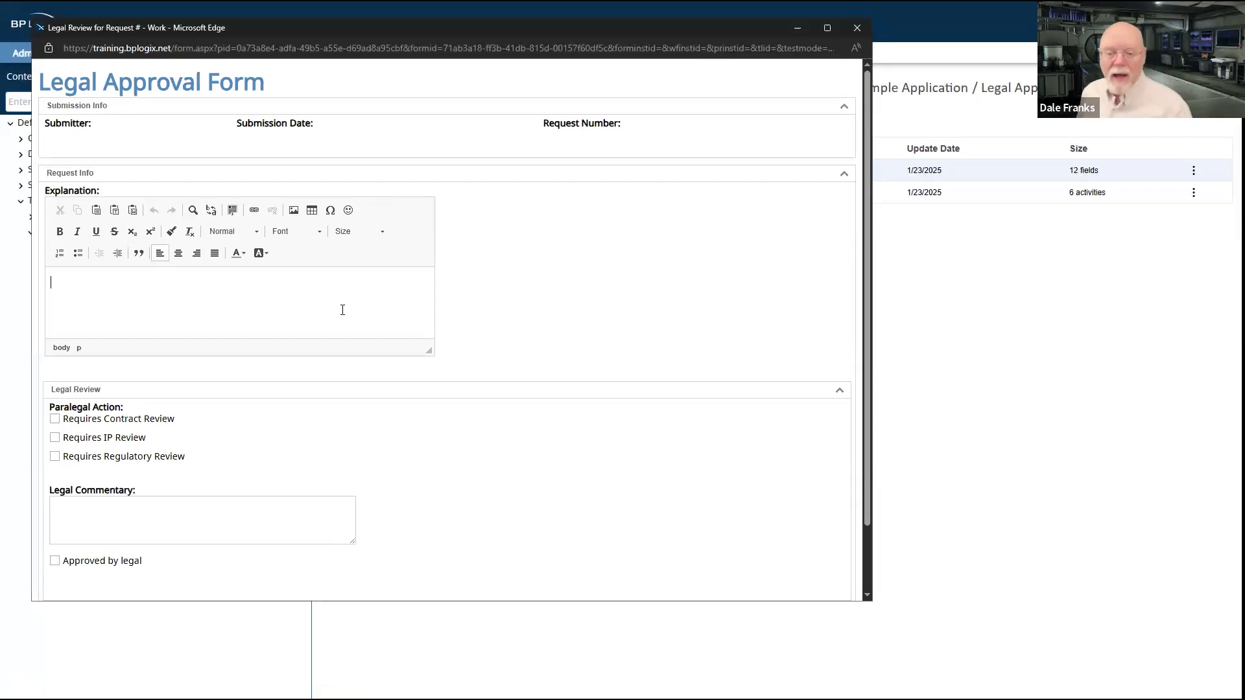
text(dghjdgh jdgh dghj dgh dgh jdgh jdgh dgh)
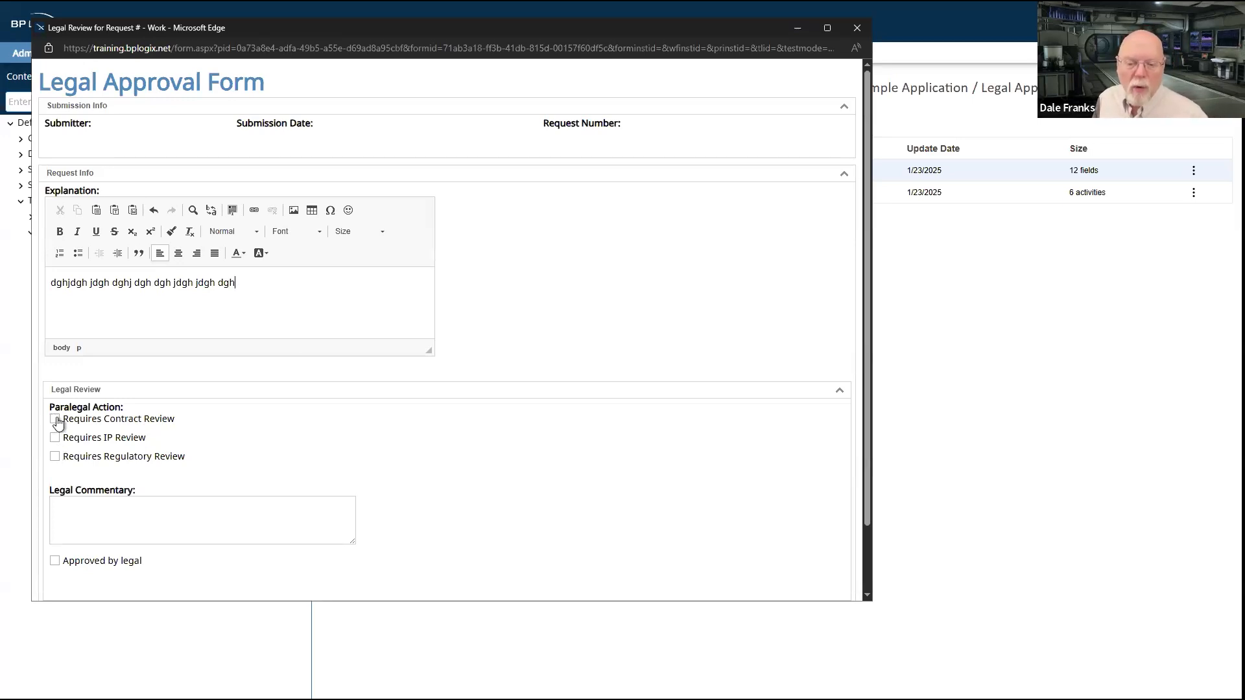
scroll(203, 476, down, 2)
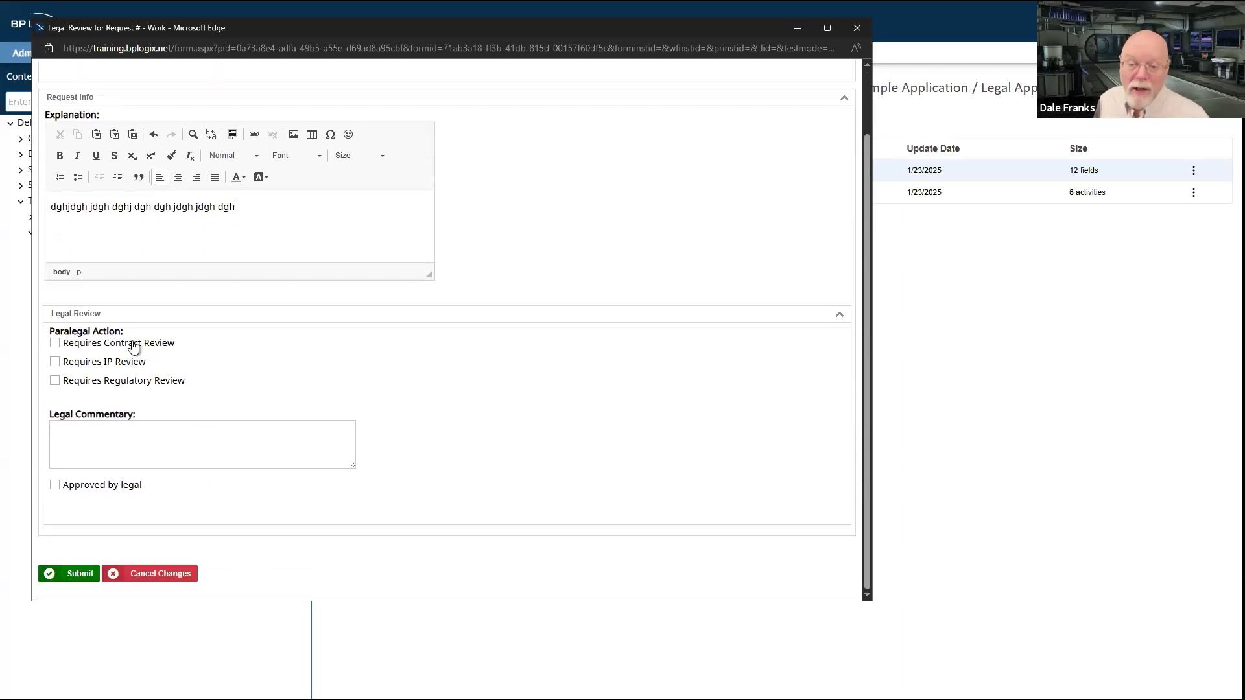
scroll(313, 365, up, 2)
scroll(313, 364, down, 2)
scroll(267, 261, up, 1)
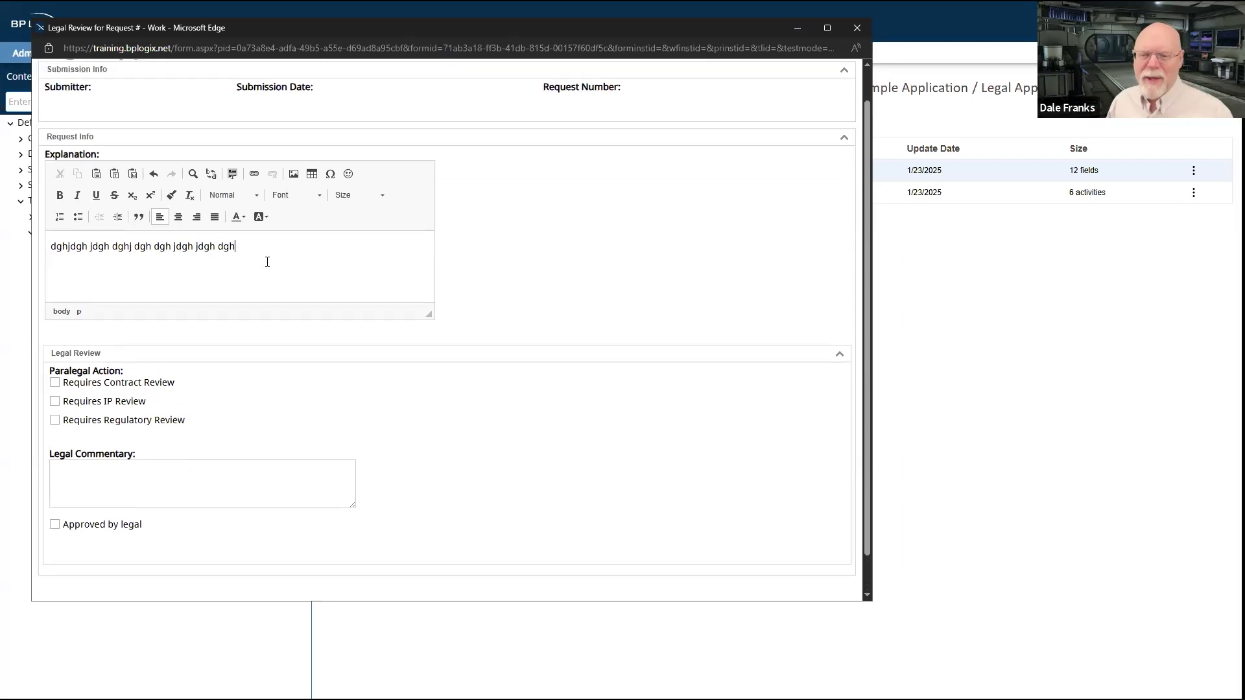
scroll(267, 262, up, 1)
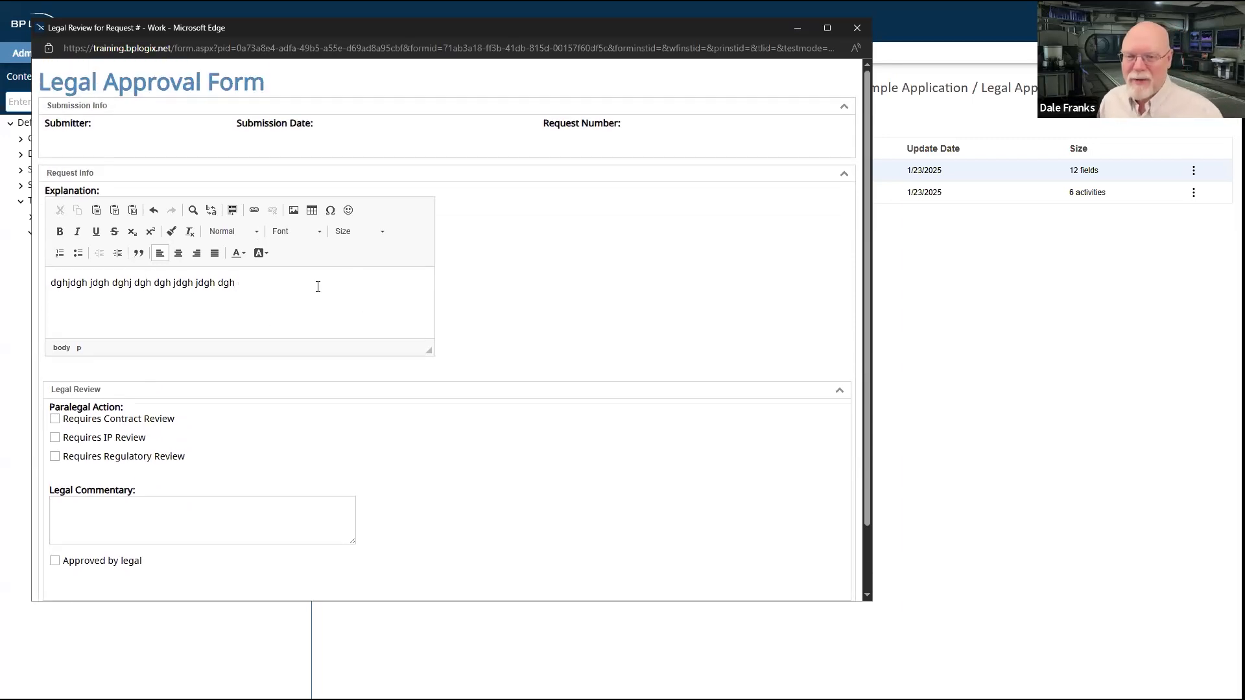
scroll(318, 286, down, 2)
scroll(317, 286, up, 2)
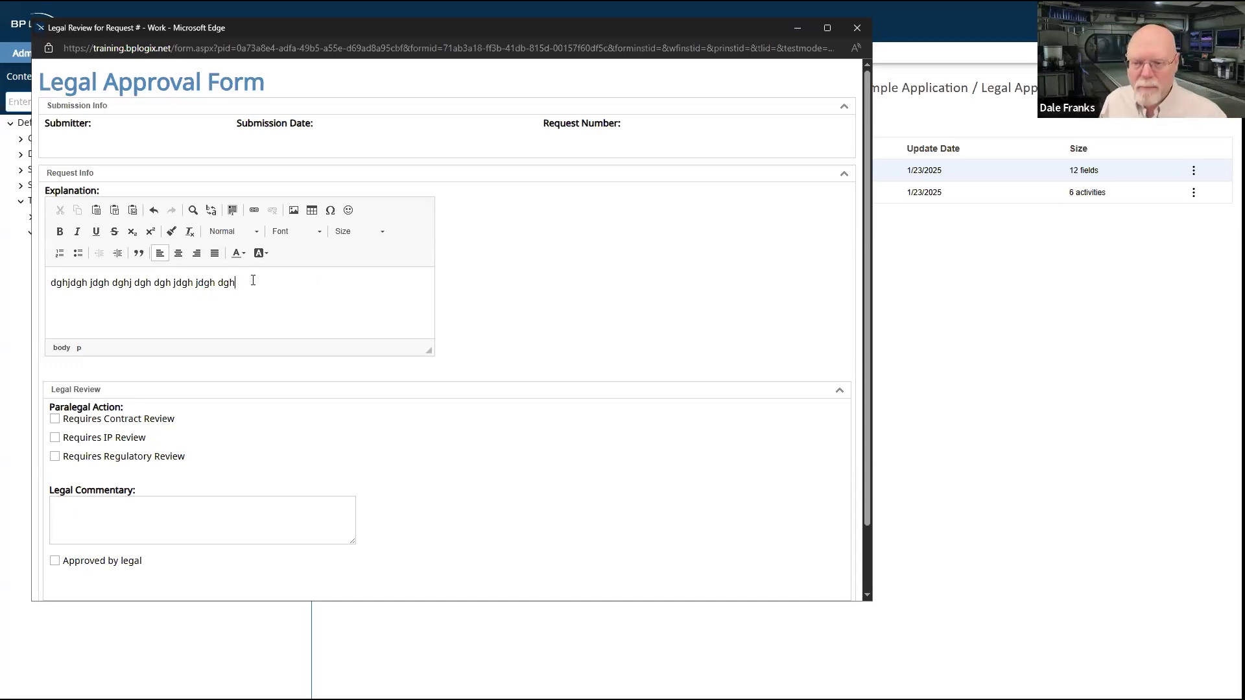
scroll(173, 495, down, 2)
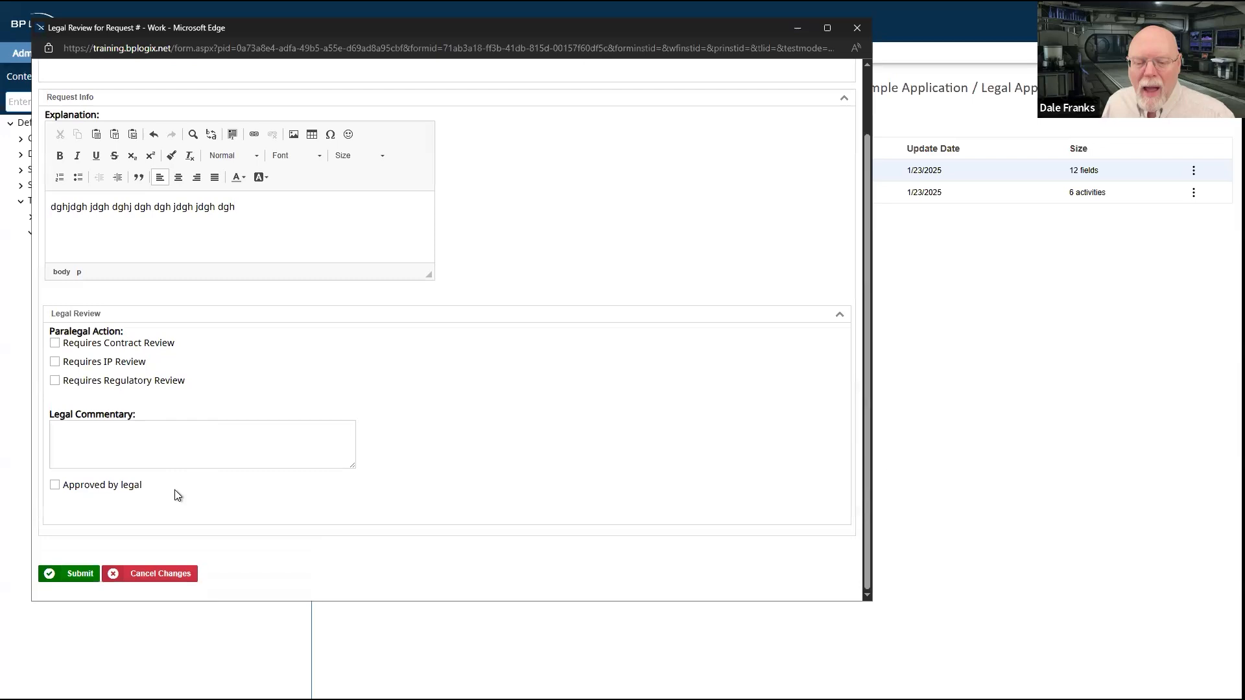
click(78, 574)
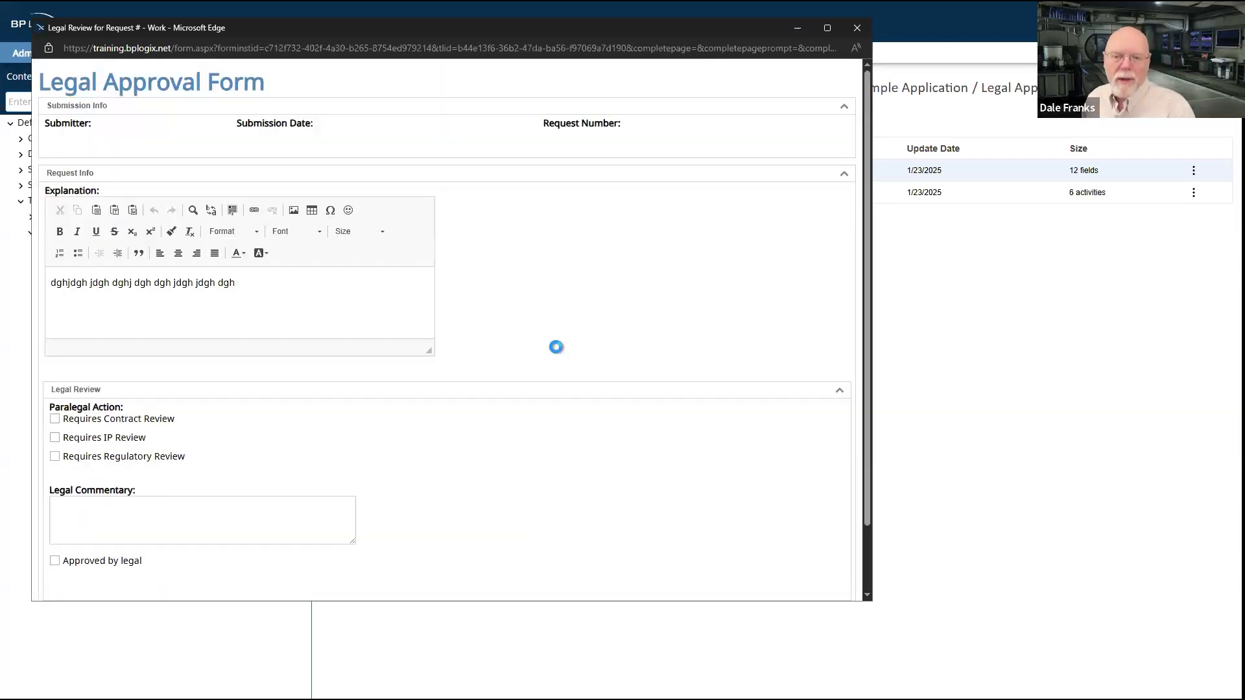
Step: Mark the request as Requires IP Review under Paralegal Action and complete the paralegal review
scroll(556, 347, down, 1)
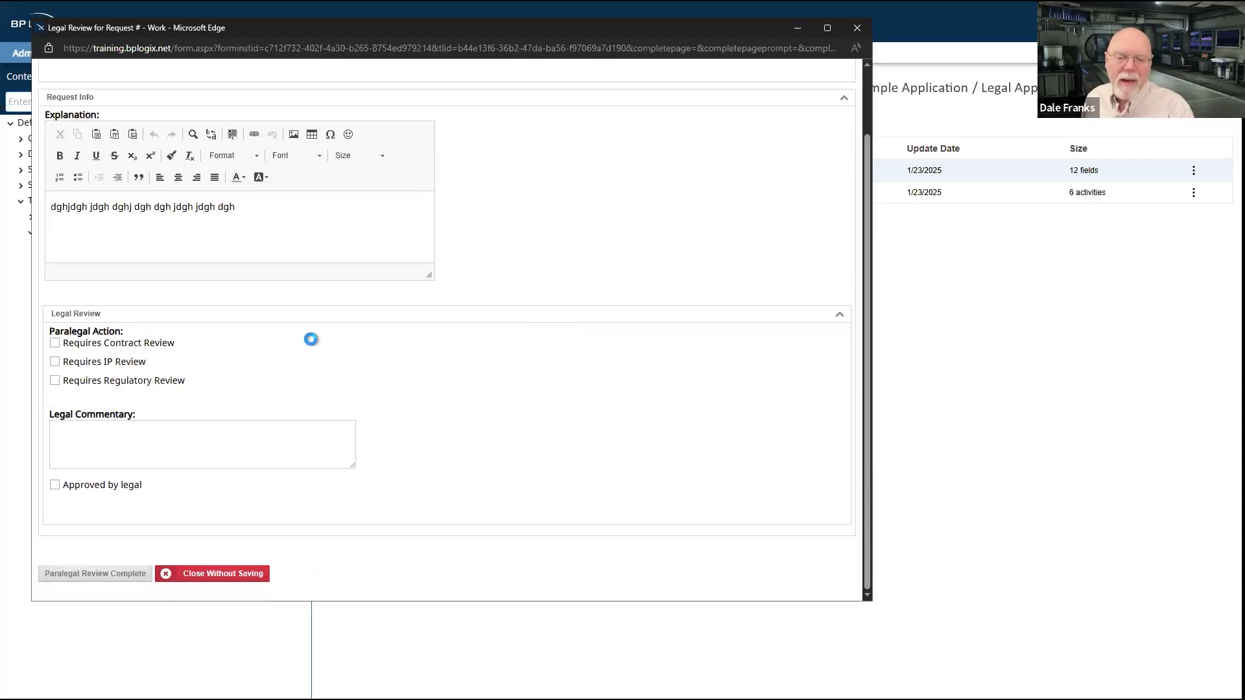
scroll(312, 339, up, 2)
scroll(311, 339, down, 2)
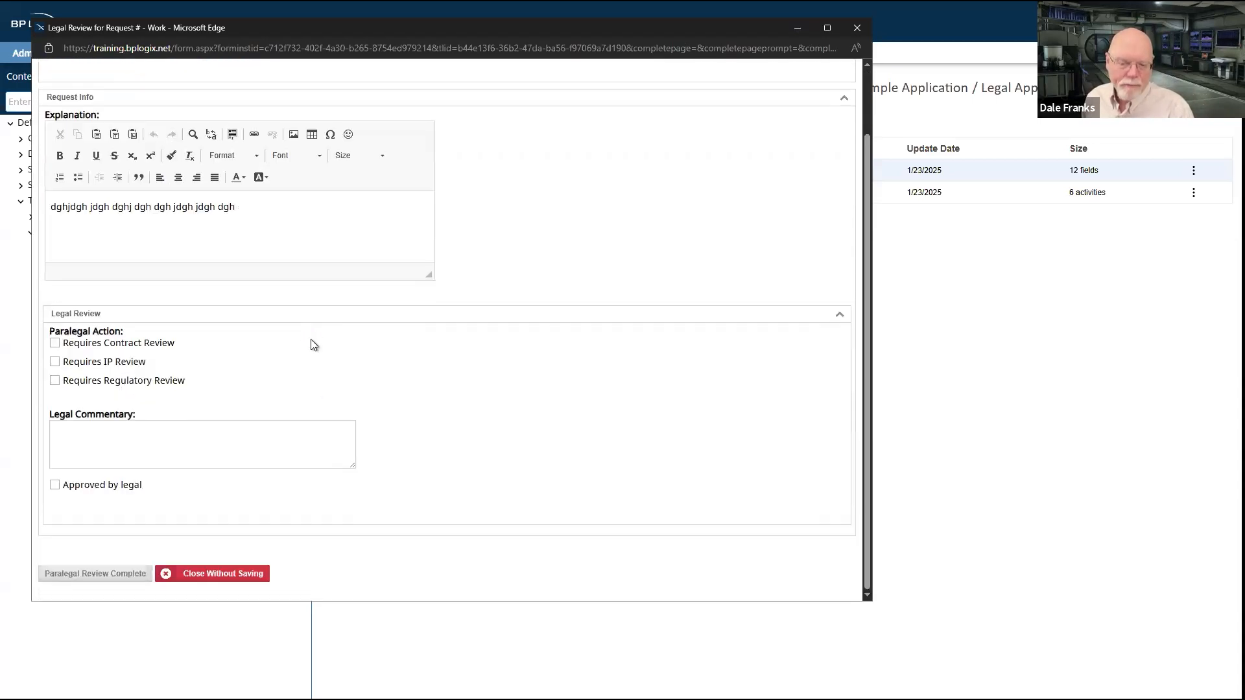
click(56, 362)
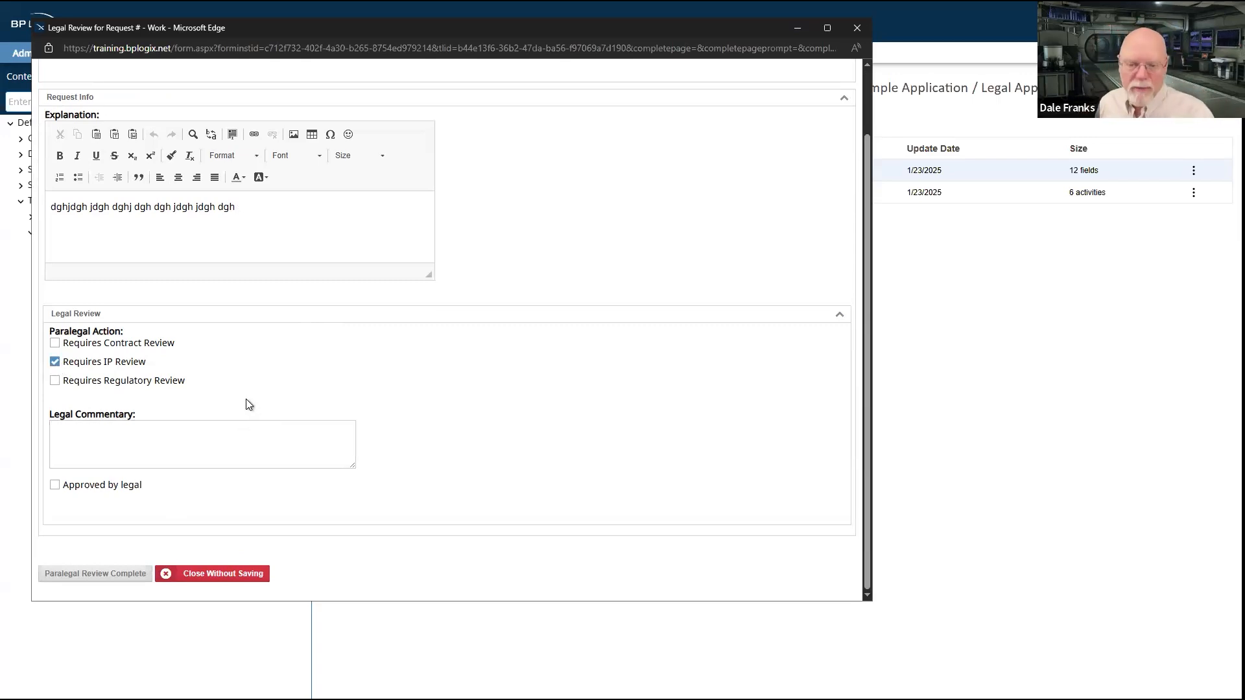
click(98, 574)
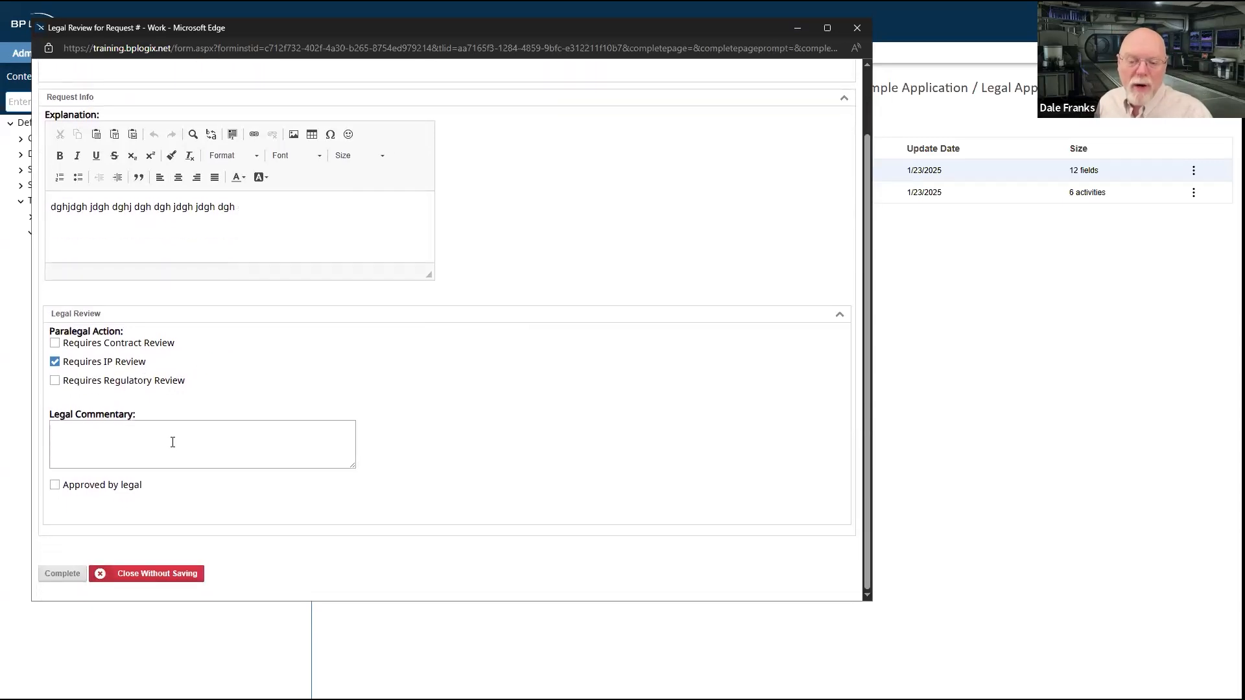
Step: Enter the Legal Commentary "g sdfg sdfg sdfg sdfg sdfg" and complete the IP review
click(173, 442)
text(g sdfg sdfg sdfg sdfg sdfg)
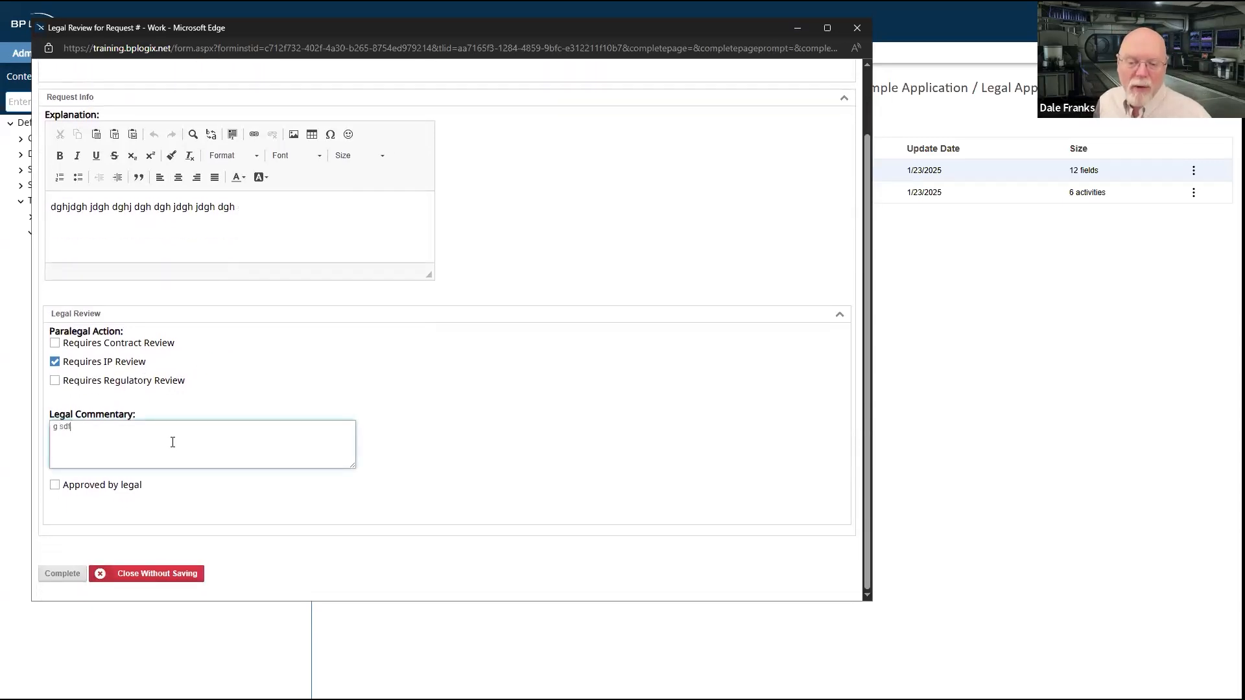
click(73, 582)
Step: Mark the request as Approved by legal and finish the general counsel's review
scroll(303, 251, down, 2)
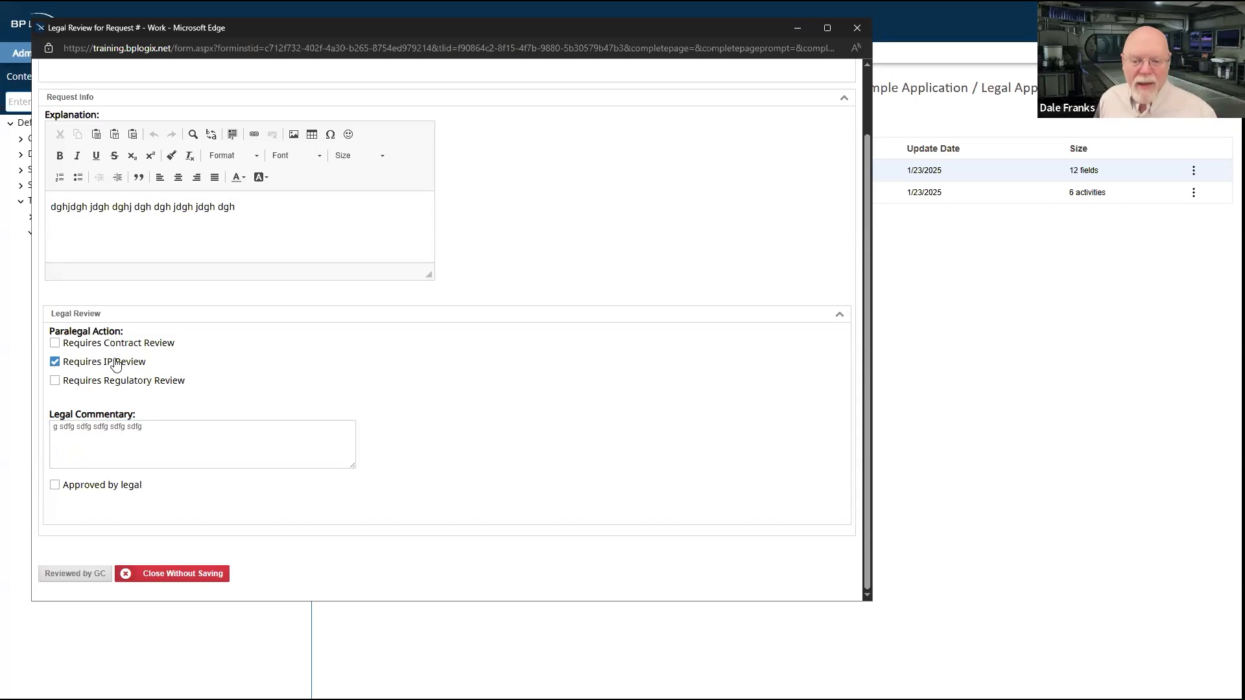
triple_click(202, 425)
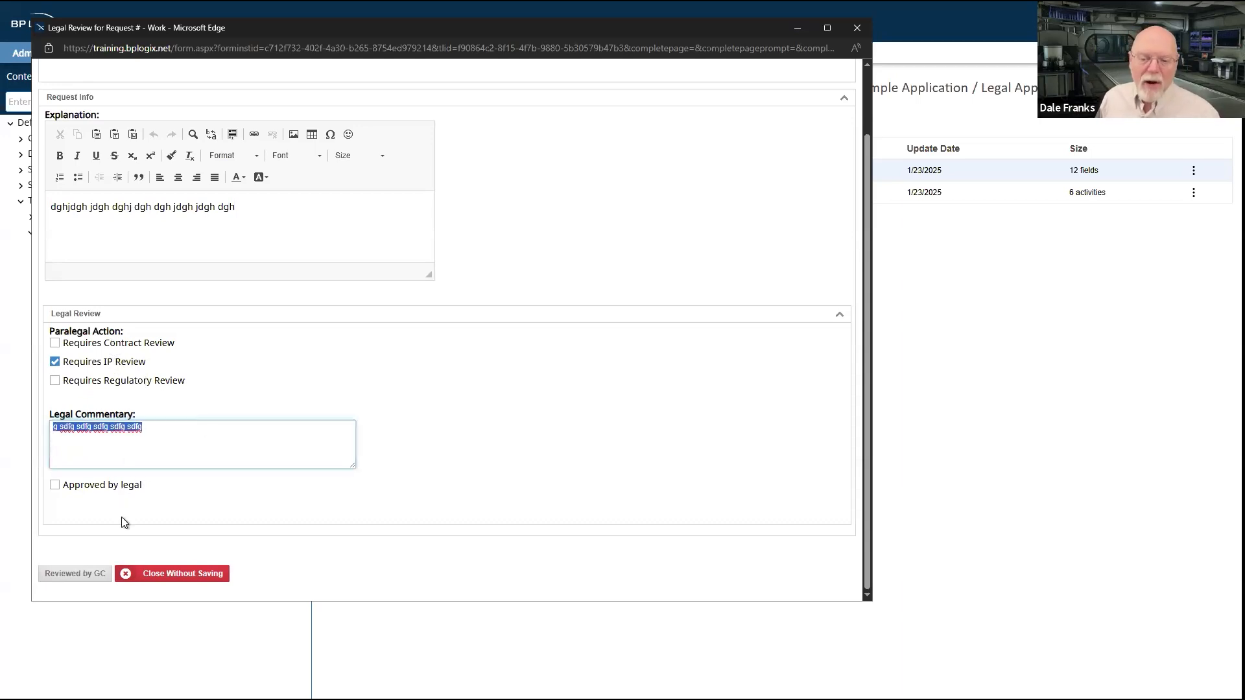
click(56, 486)
click(65, 574)
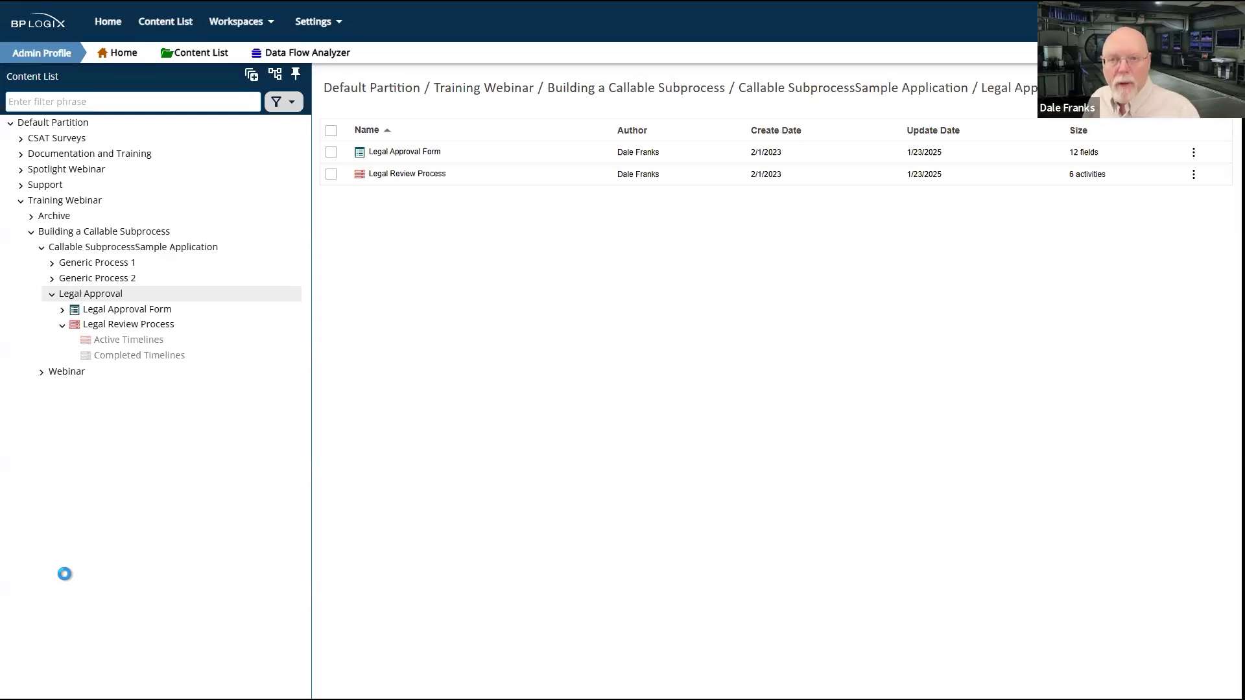
Step: Look through the Generic Process 1 and Generic Process 2 folders and open Generic Process 1's Approval Timeline
click(63, 264)
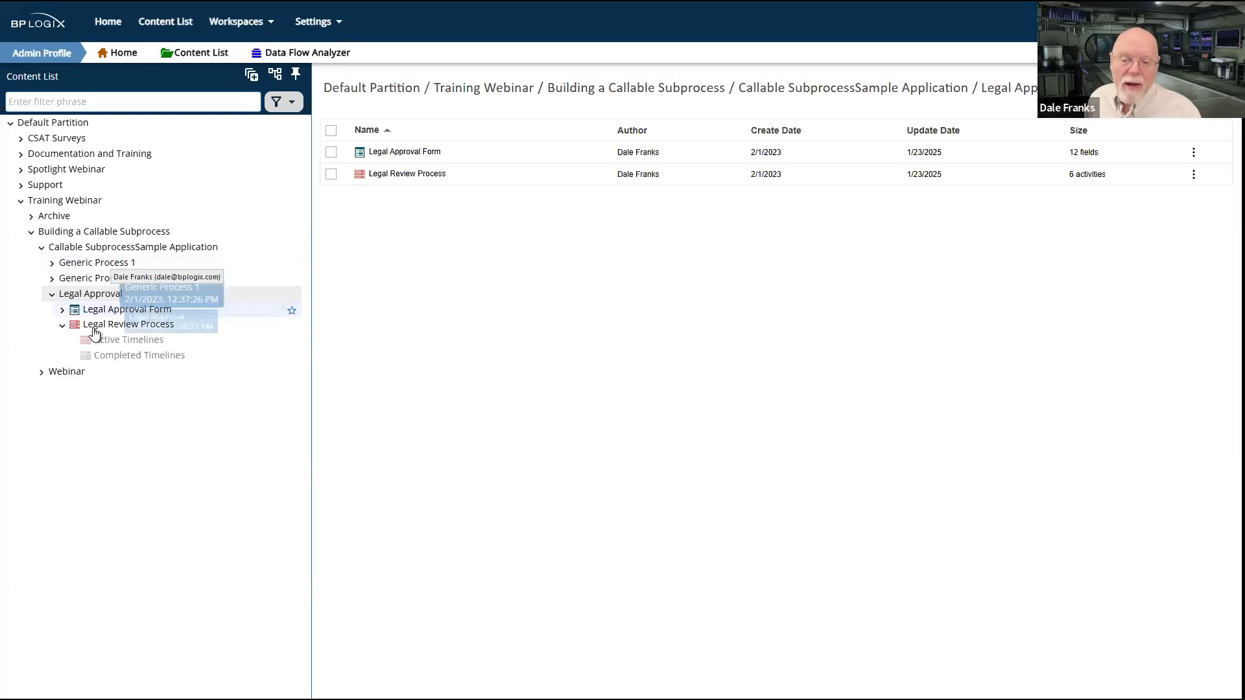
click(89, 280)
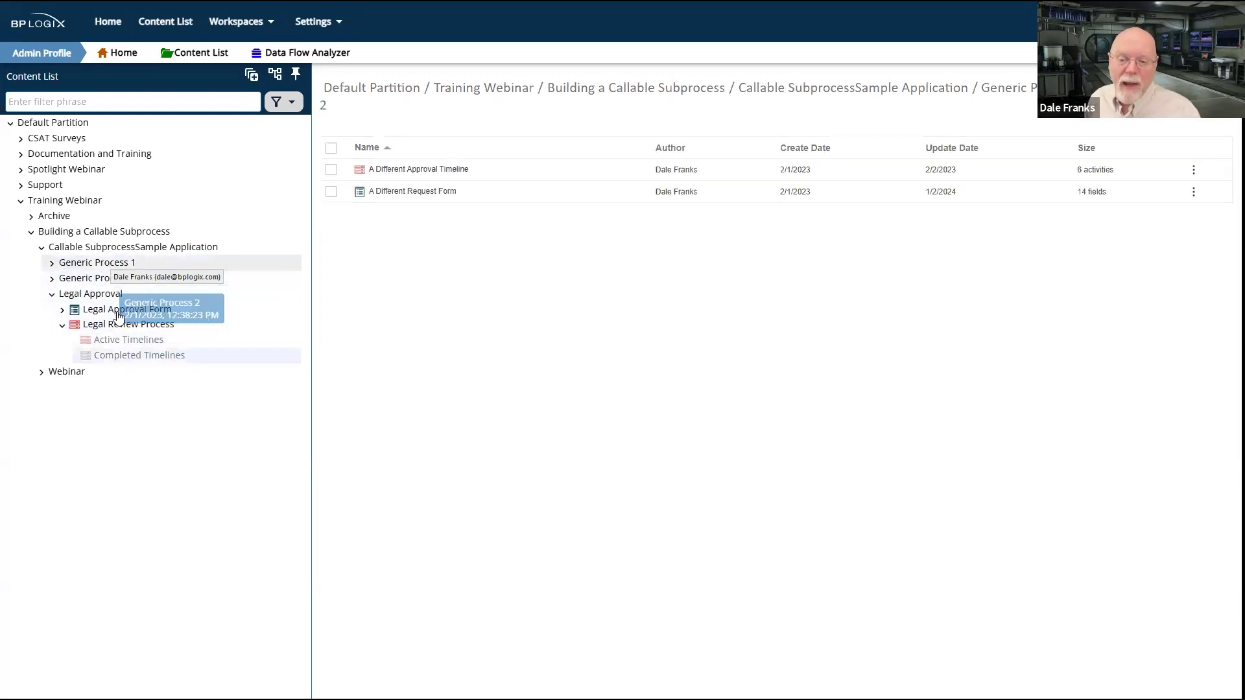
click(72, 267)
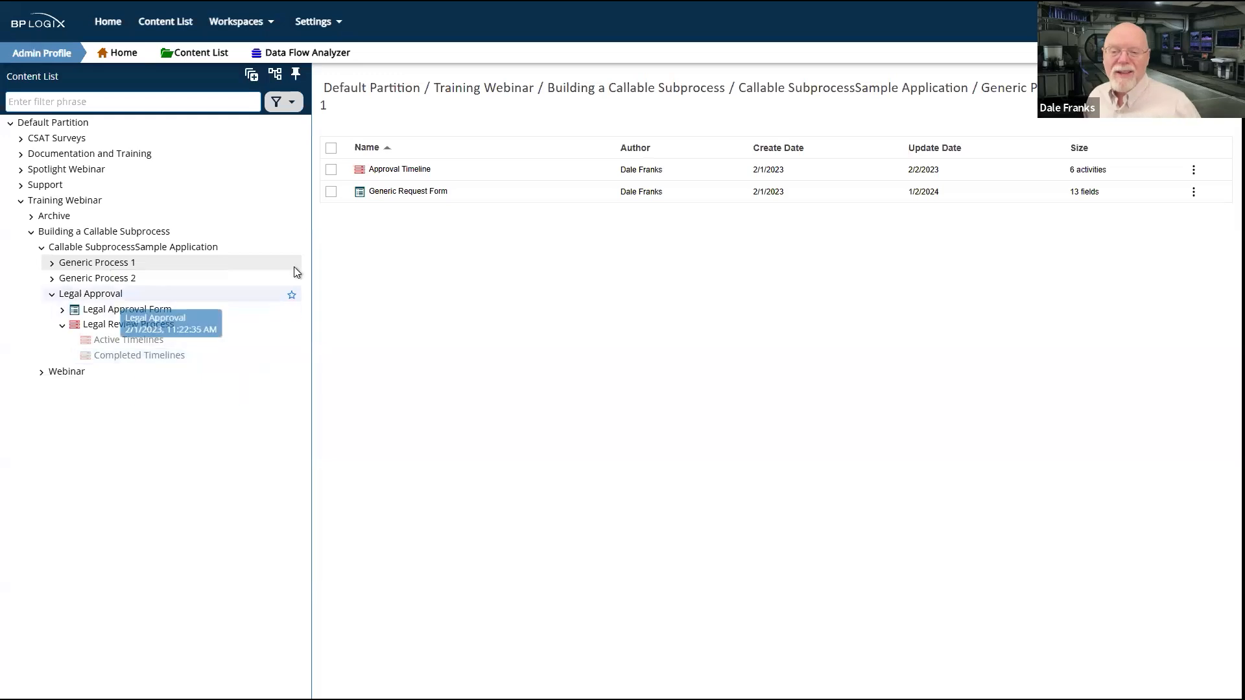
click(378, 178)
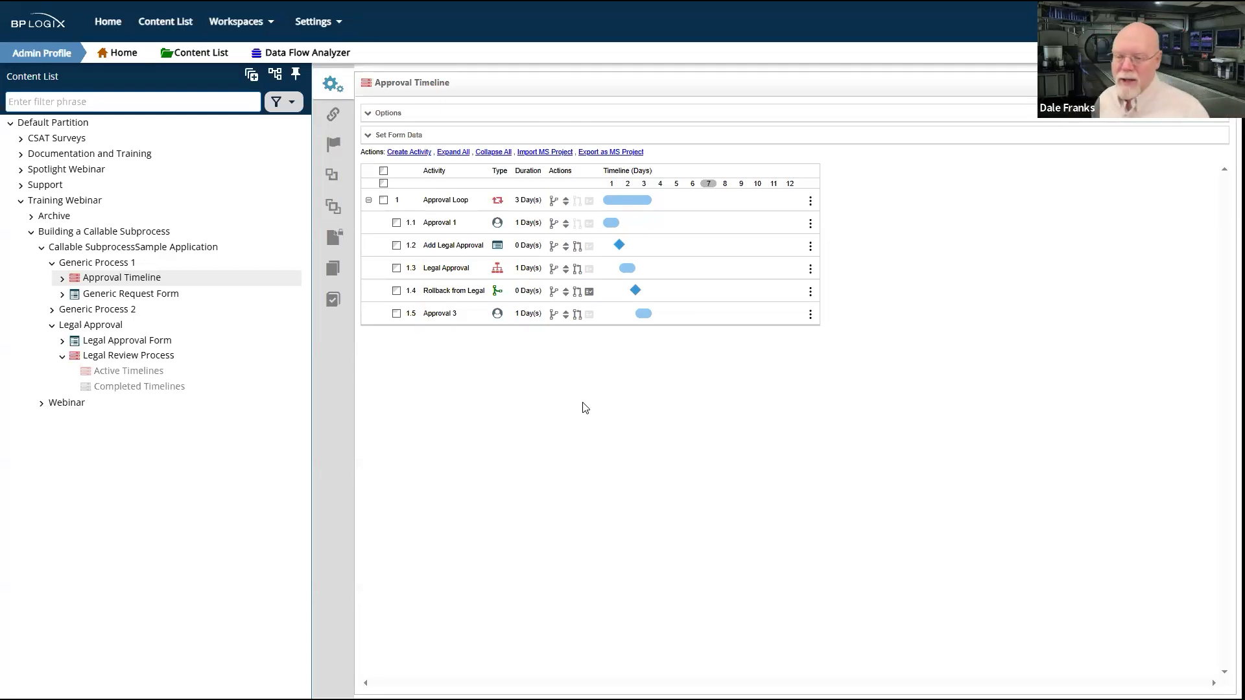
Step: Examine the Legal Approval activity's Process settings, including the subprocess it starts and its object-copying options
click(441, 268)
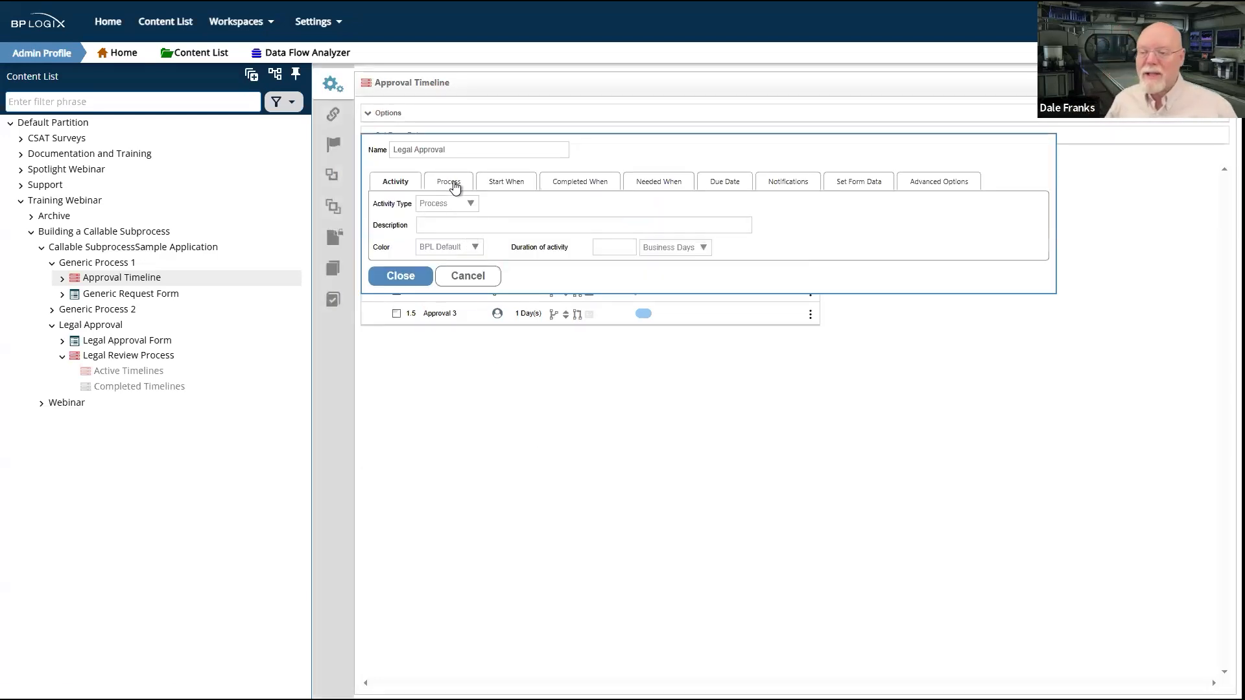
click(454, 184)
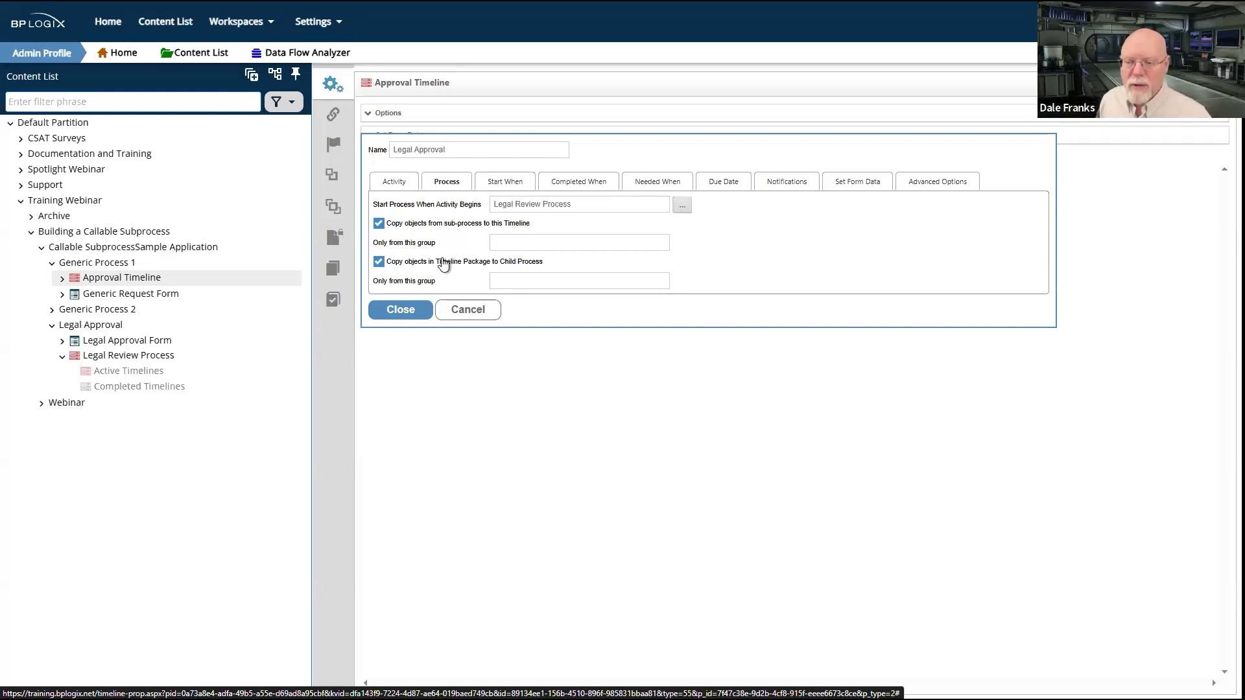
click(418, 310)
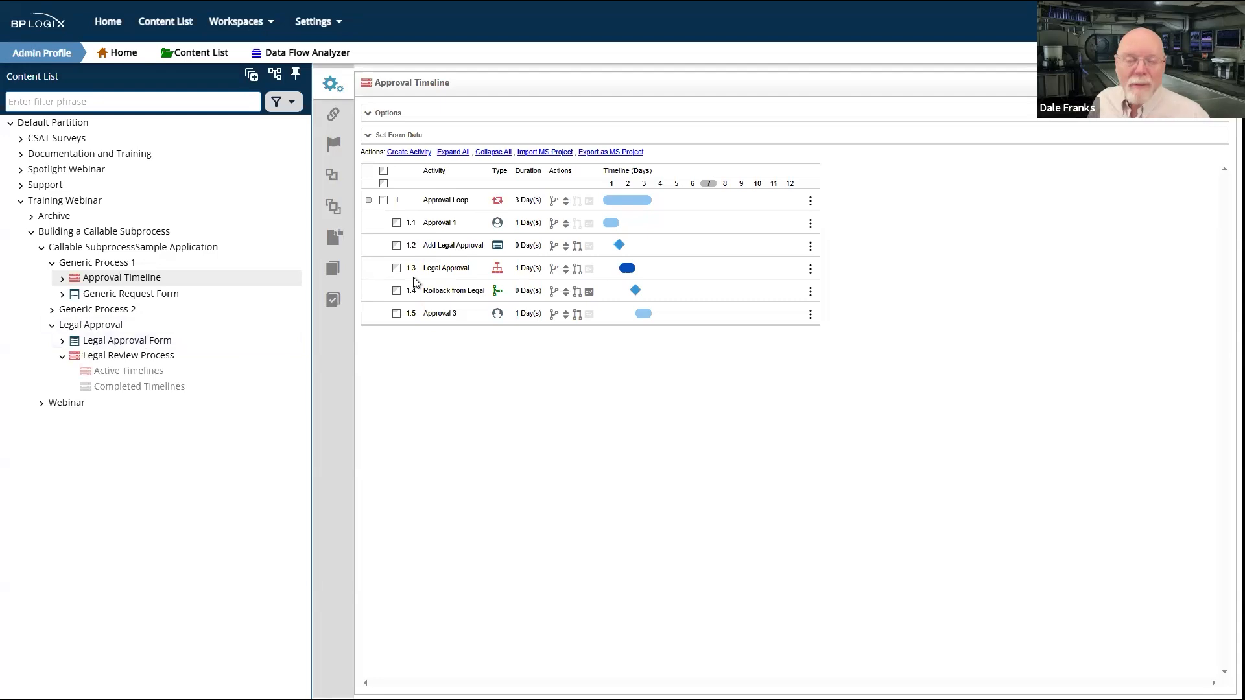
Step: Examine the form options of the Add Legal Approval activity, including its form definition and new-instance rule
click(450, 250)
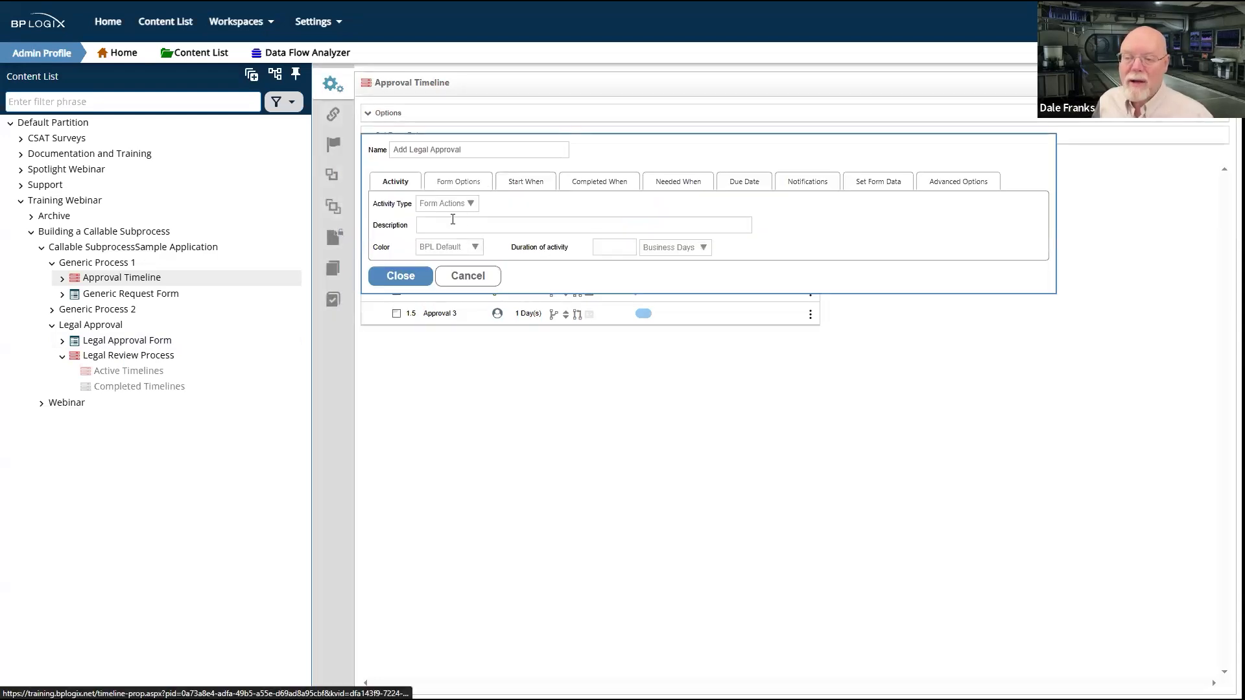
click(467, 184)
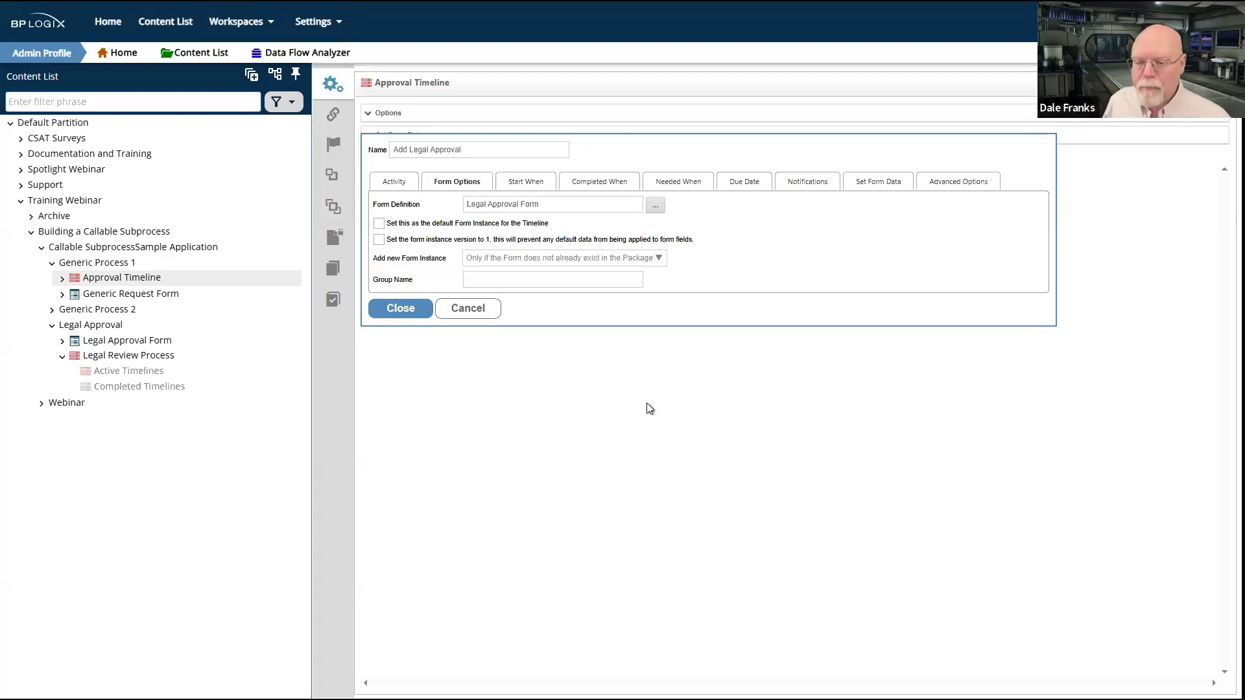
click(479, 310)
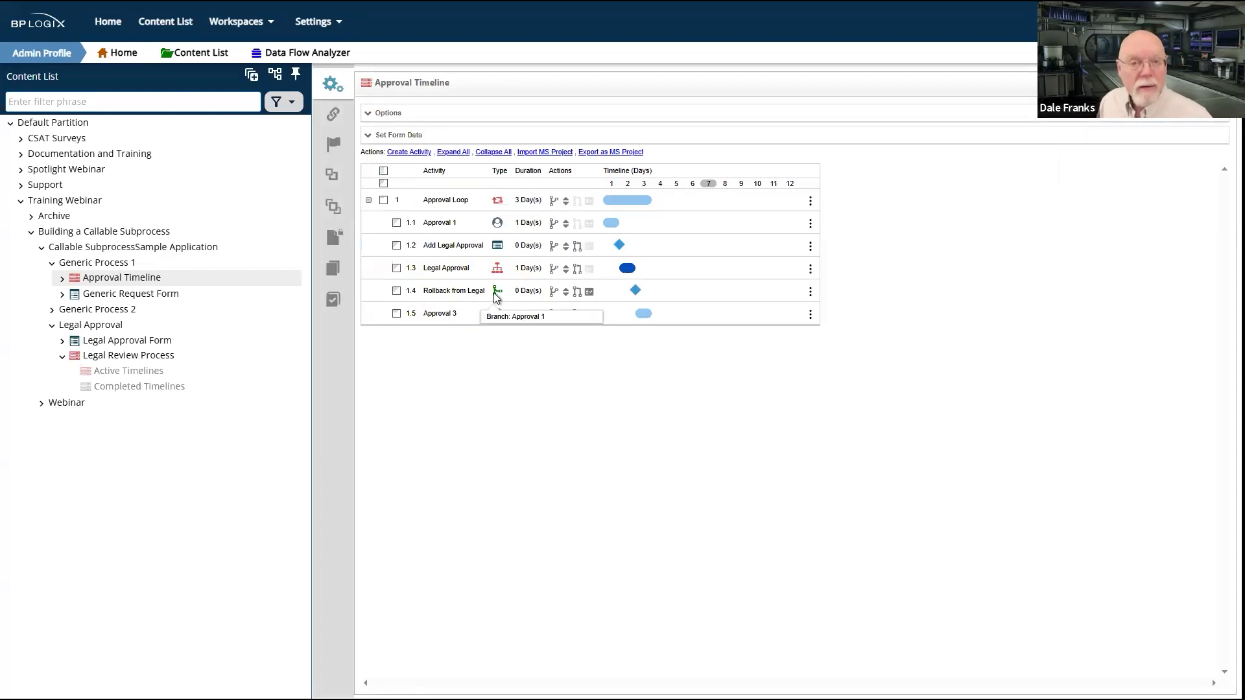
Step: Examine the Rollback from Legal activity's branch settings and the condition that determines when it is needed
click(454, 293)
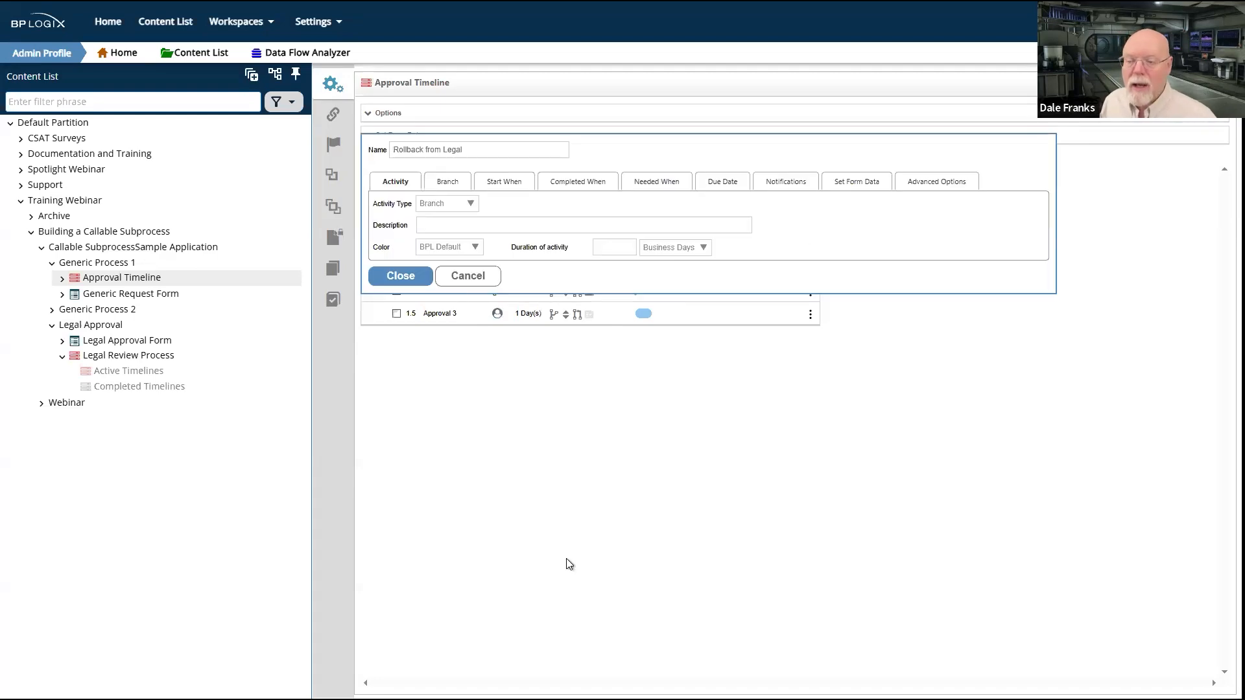
click(457, 185)
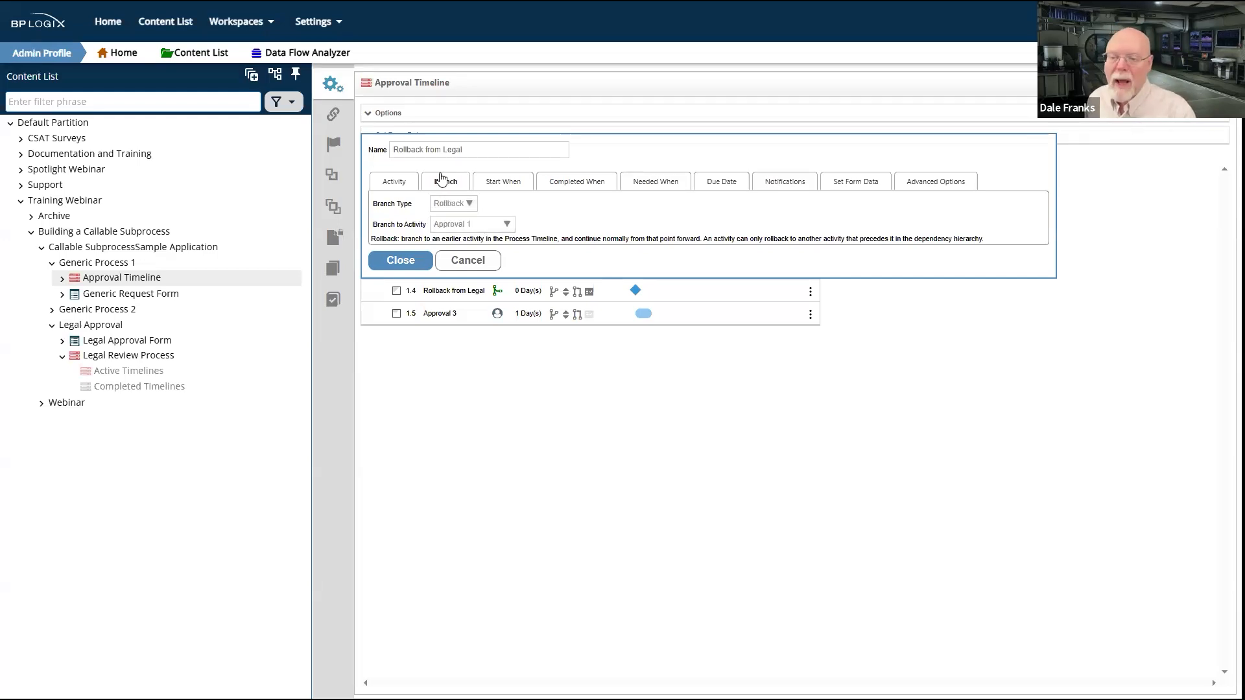
click(664, 187)
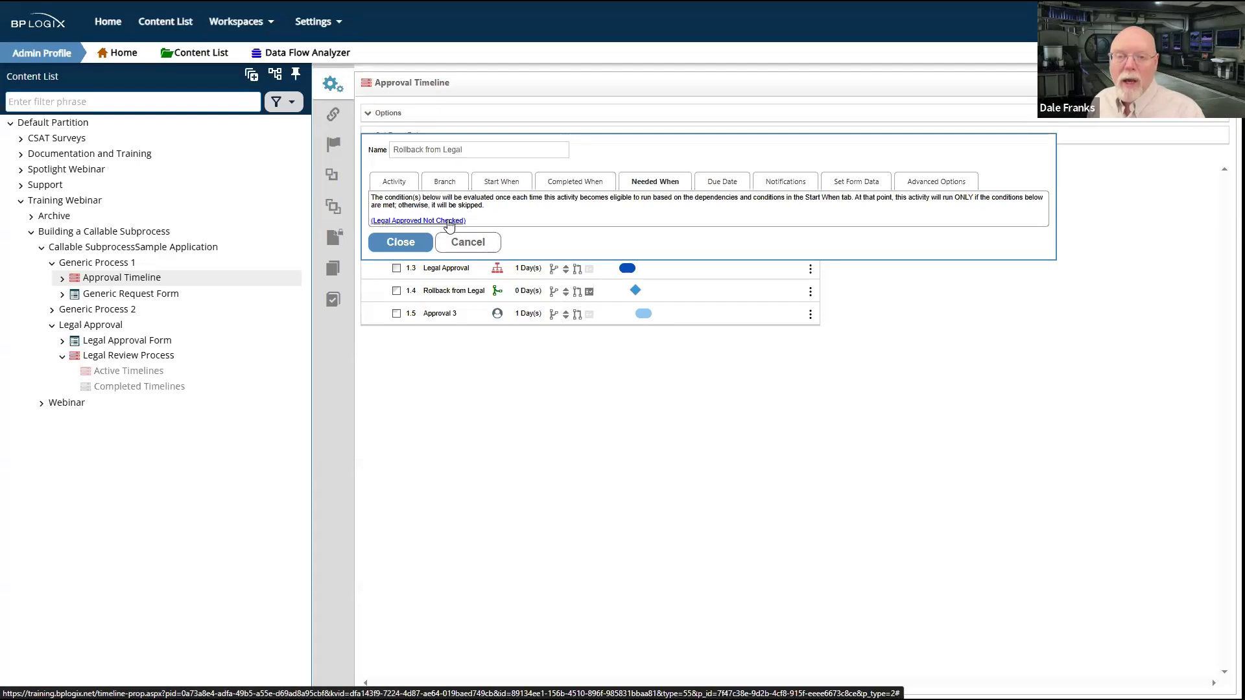
click(457, 184)
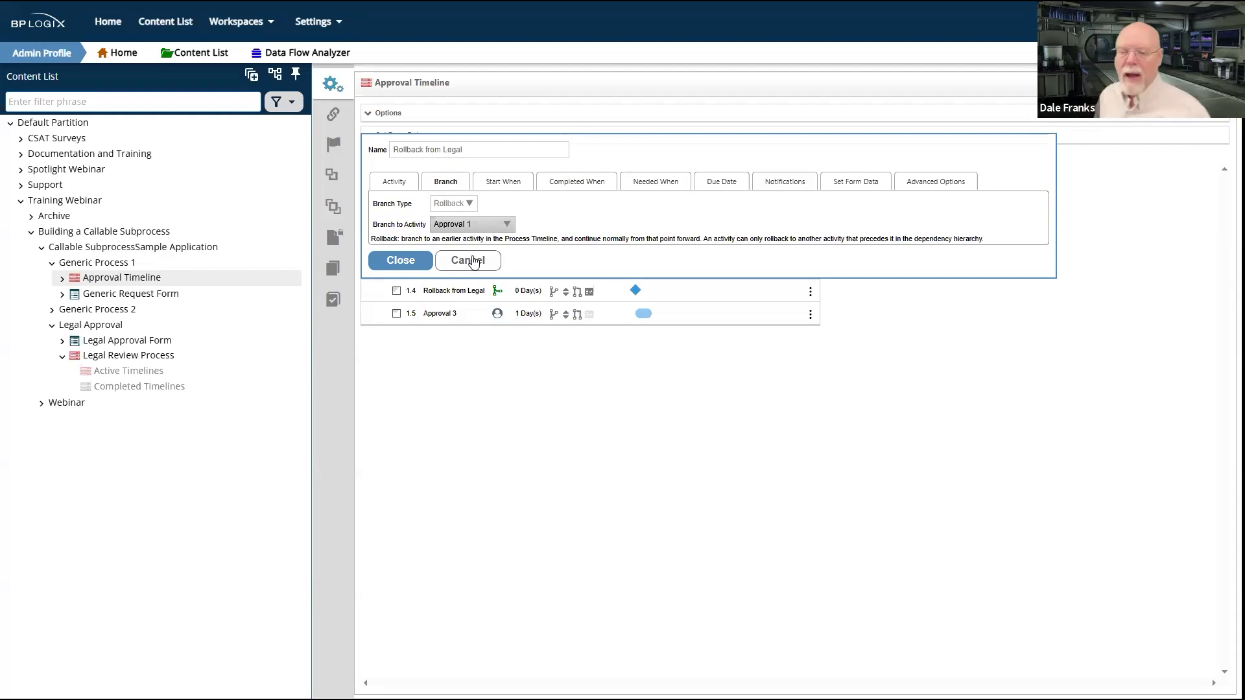
click(405, 262)
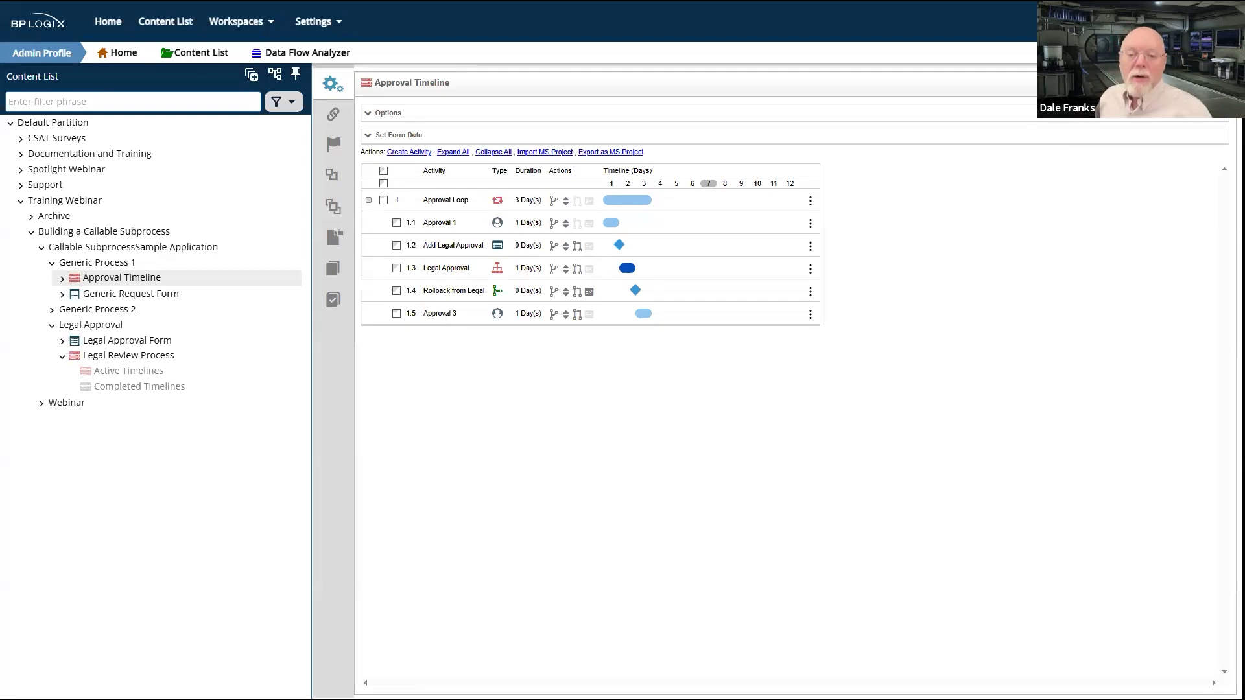
Step: Expand the Generic Process 2 folder and open A Different Approval Timeline, discarding the unsaved changes to the current timeline
click(61, 312)
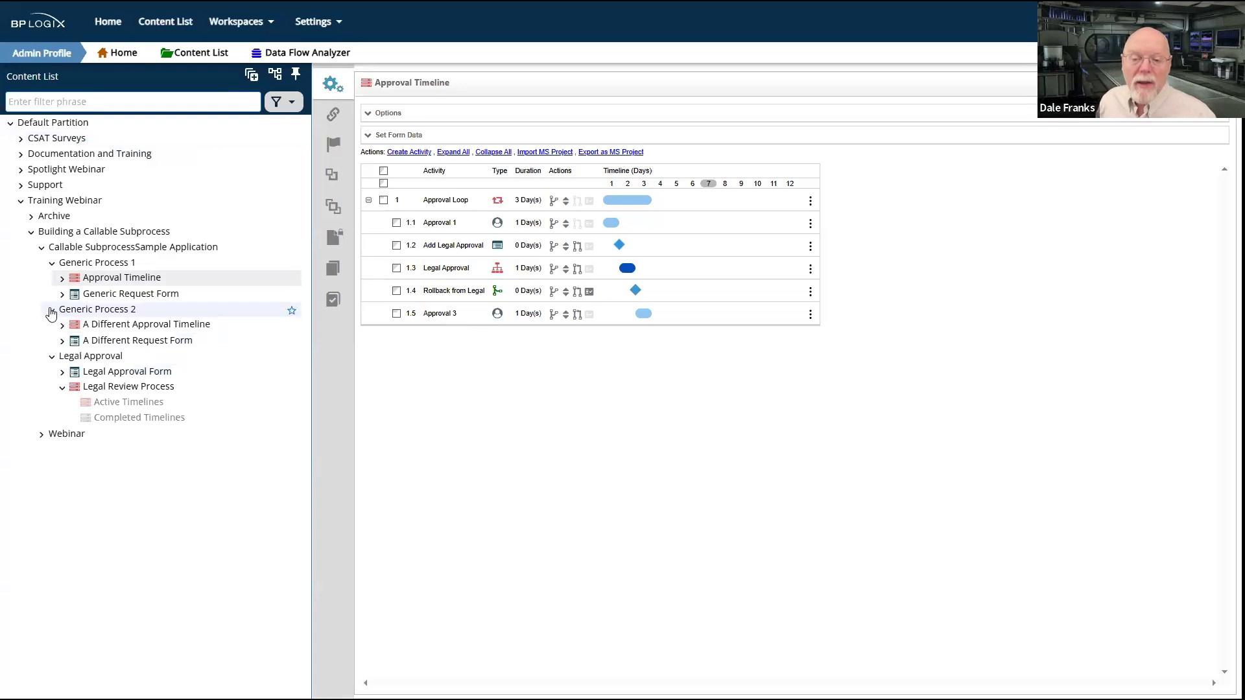
click(91, 349)
click(645, 436)
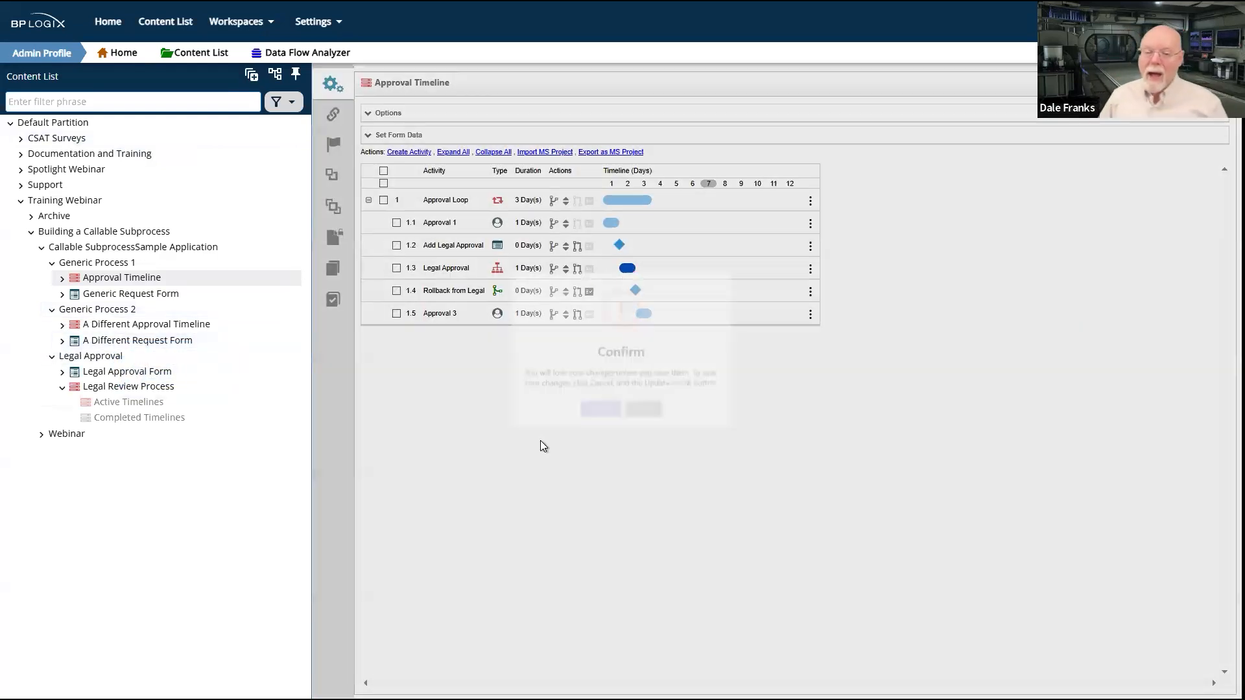
click(115, 326)
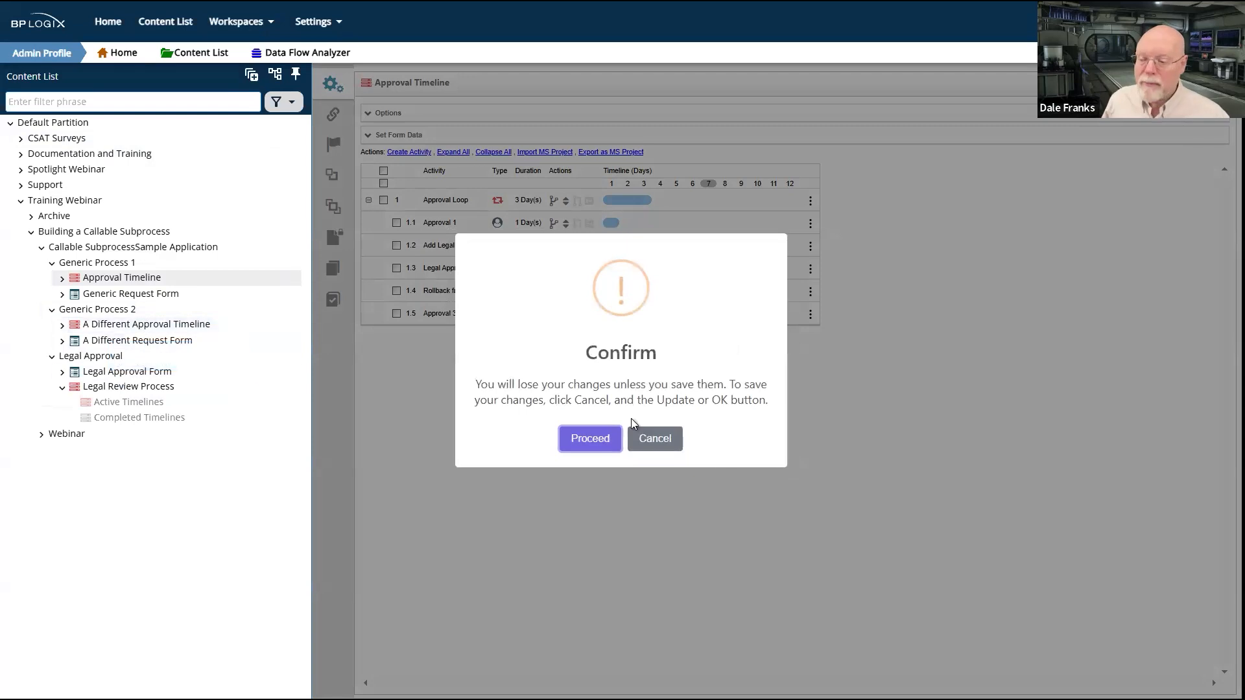
click(579, 440)
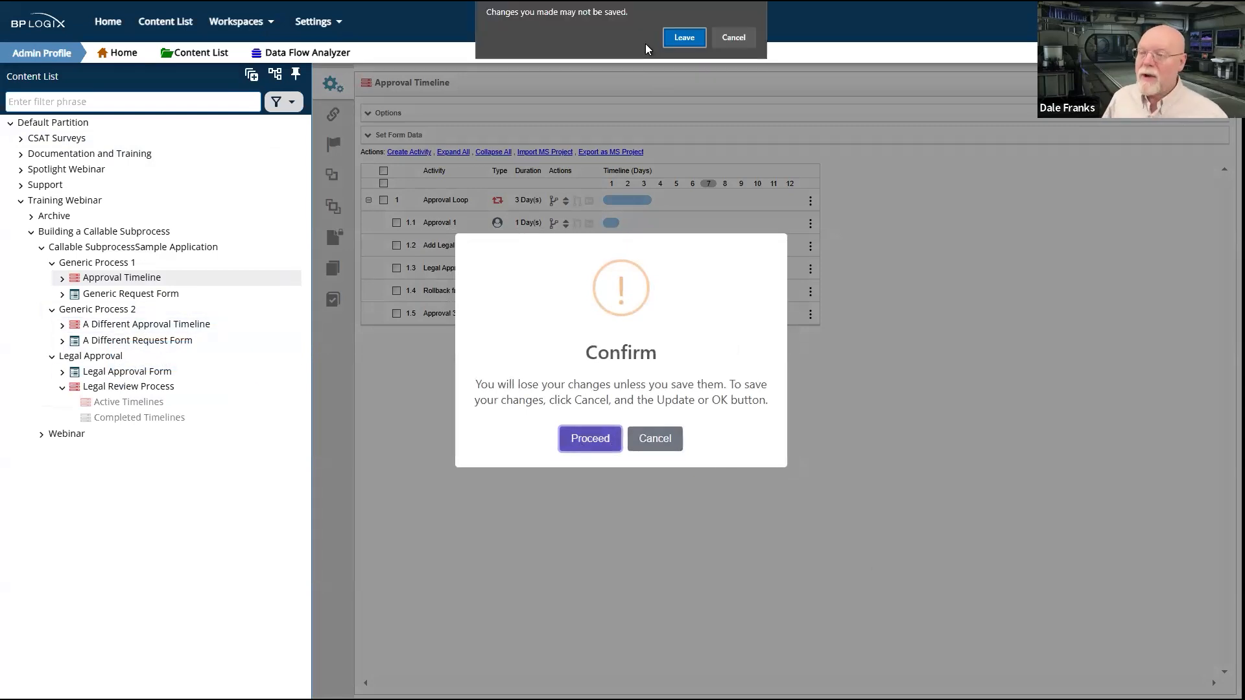
click(684, 38)
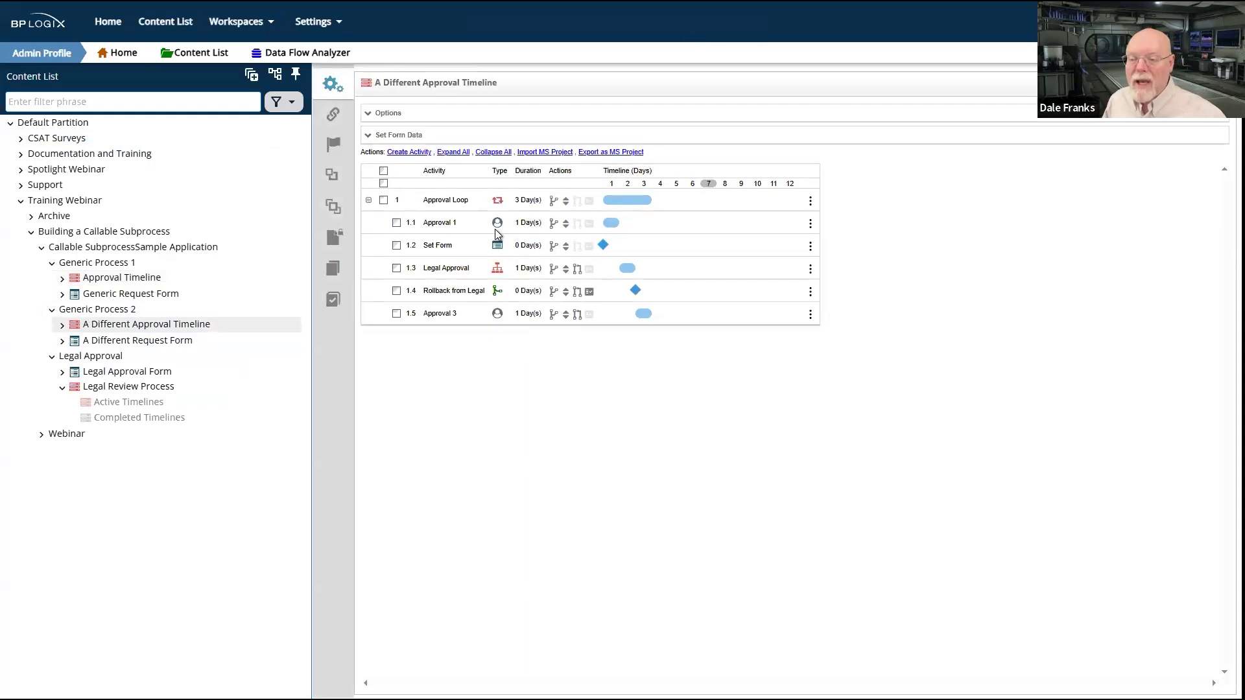
Step: Examine the form options of the Set Form activity, including its form definition and rule for adding a new instance
click(436, 249)
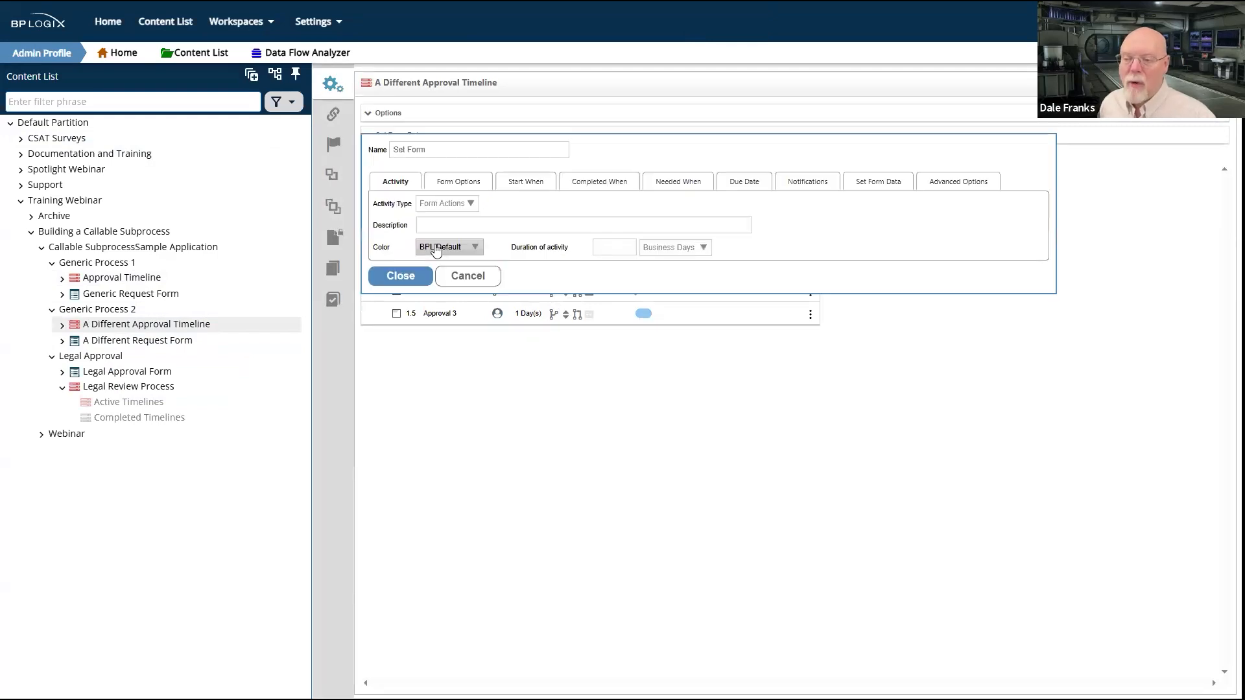
click(473, 182)
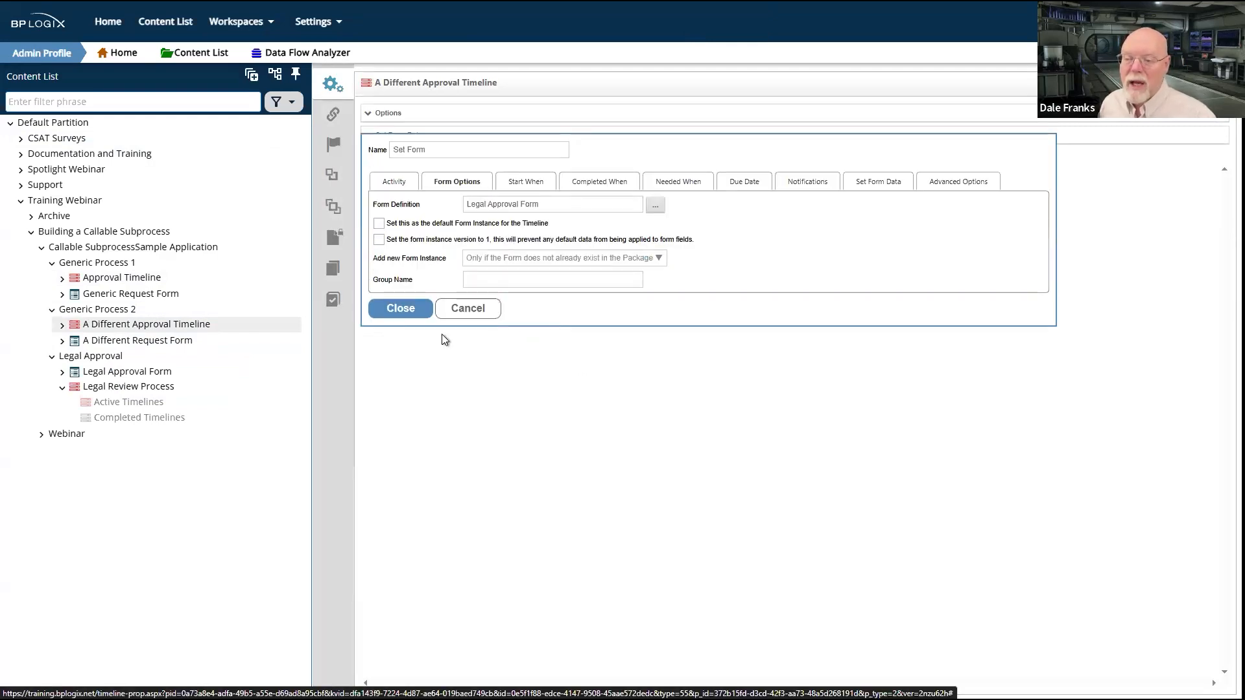
click(465, 309)
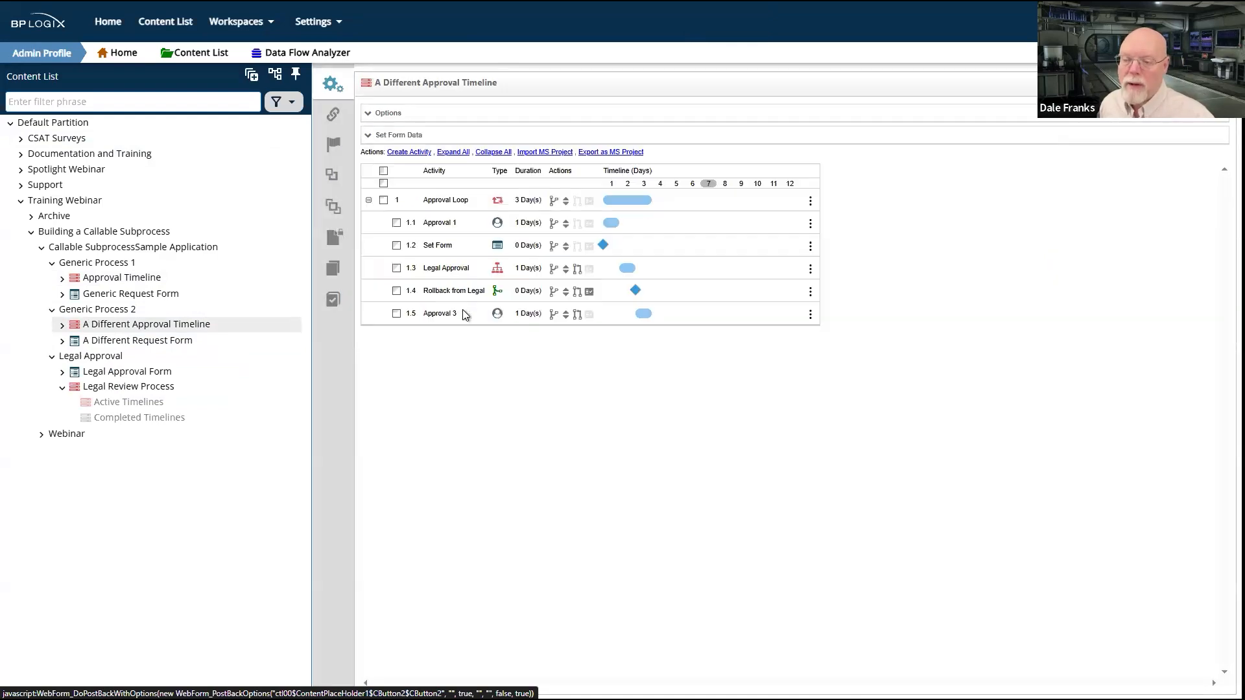
Step: Examine which process the Legal Approval activity in A Different Approval Timeline starts and its object-copying options
click(440, 270)
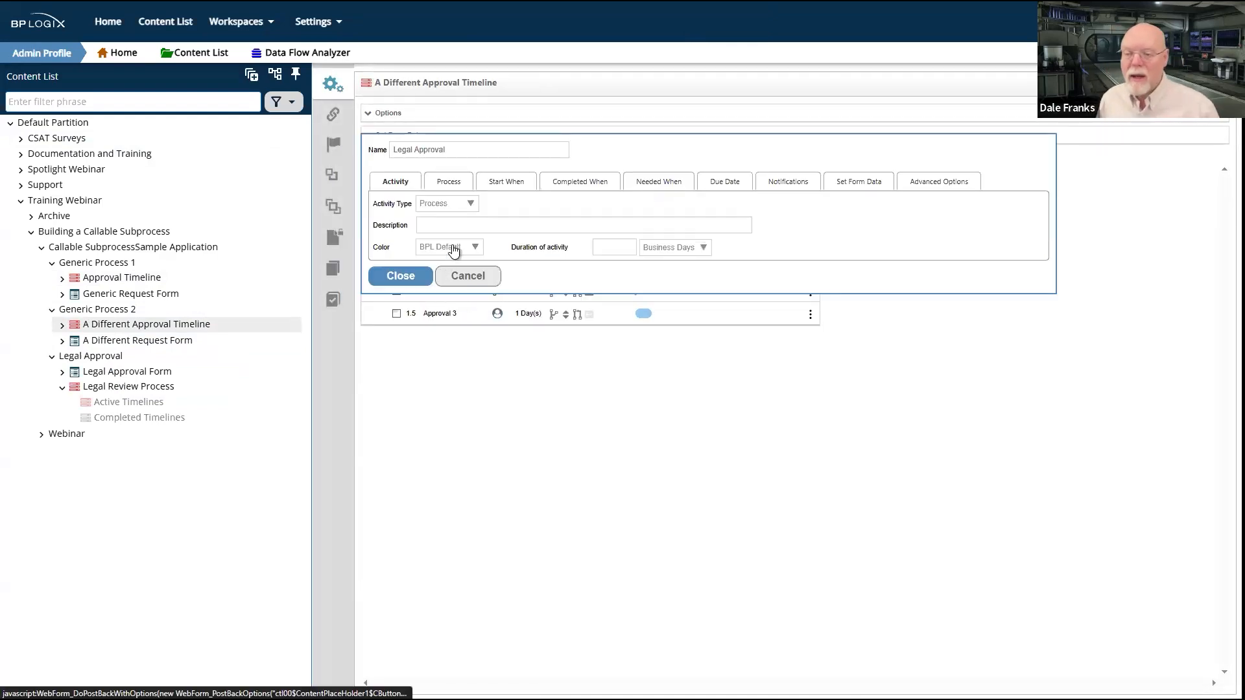
click(450, 184)
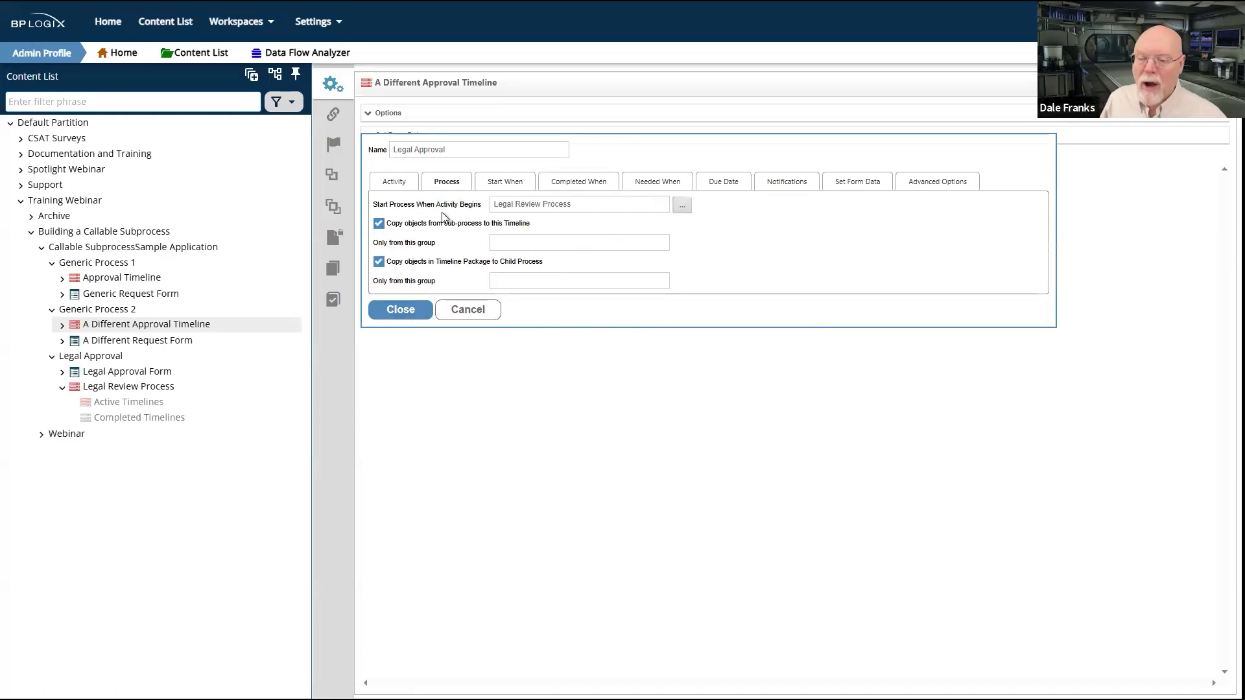
click(400, 310)
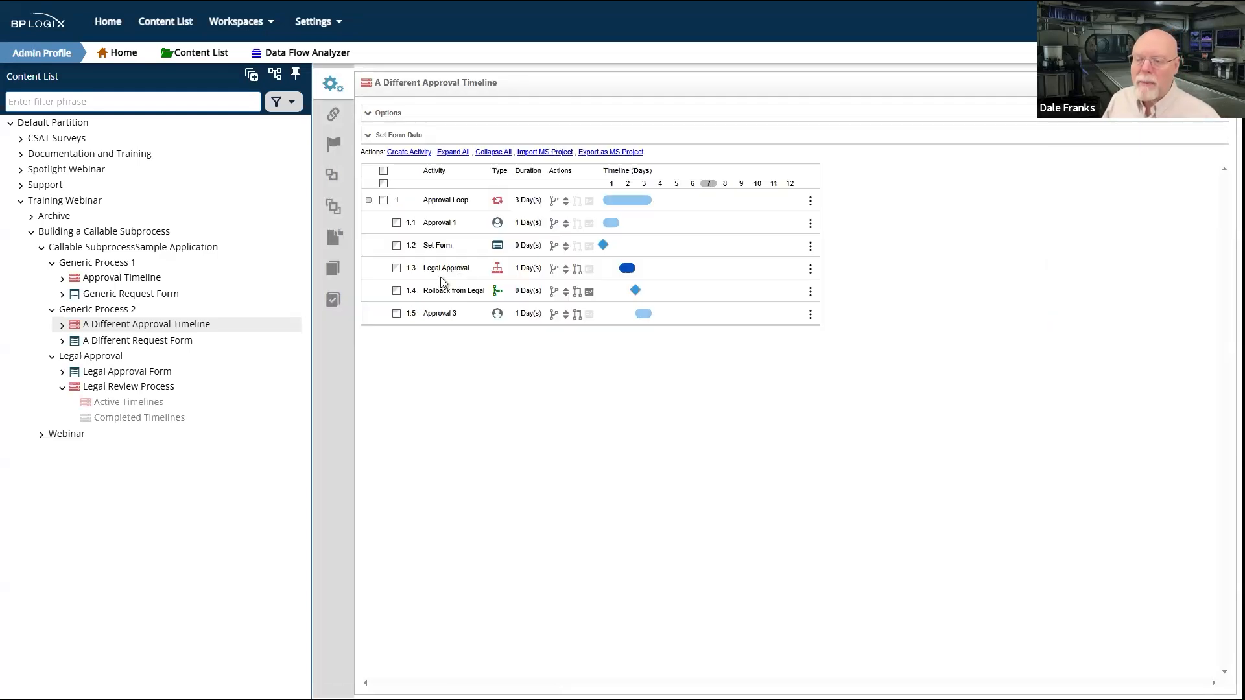
Step: Examine the condition that determines when A Different Approval Timeline's Rollback from Legal activity is needed
click(452, 292)
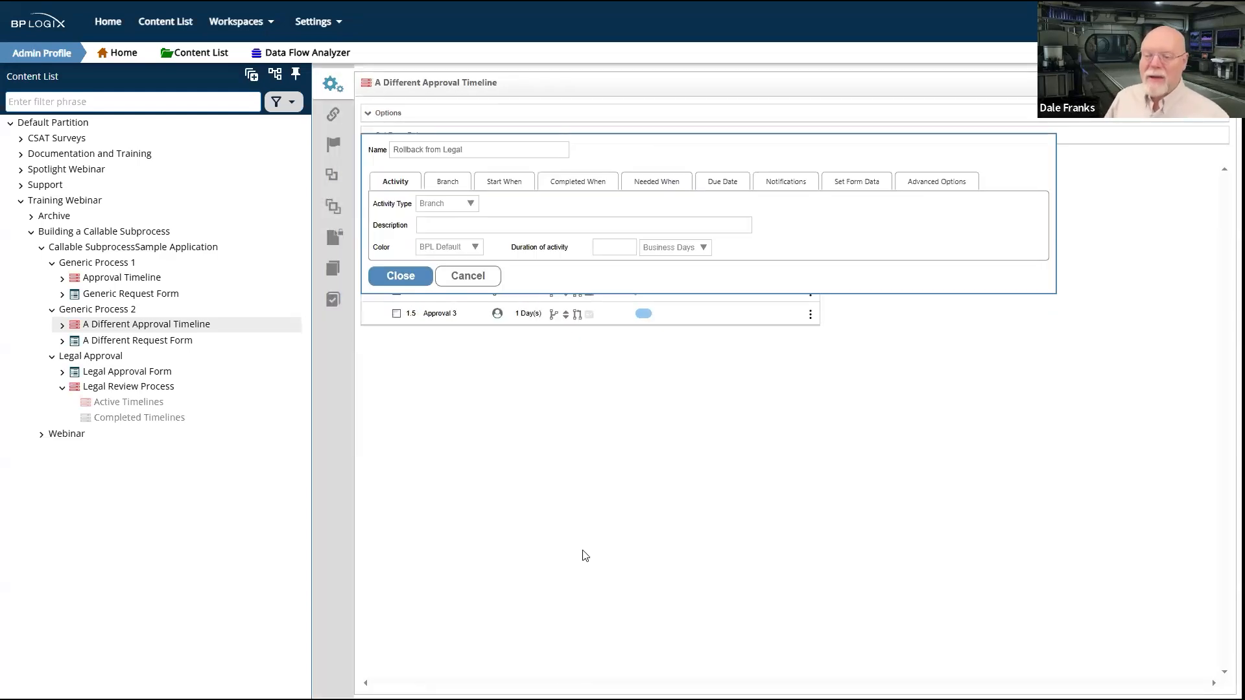
click(656, 184)
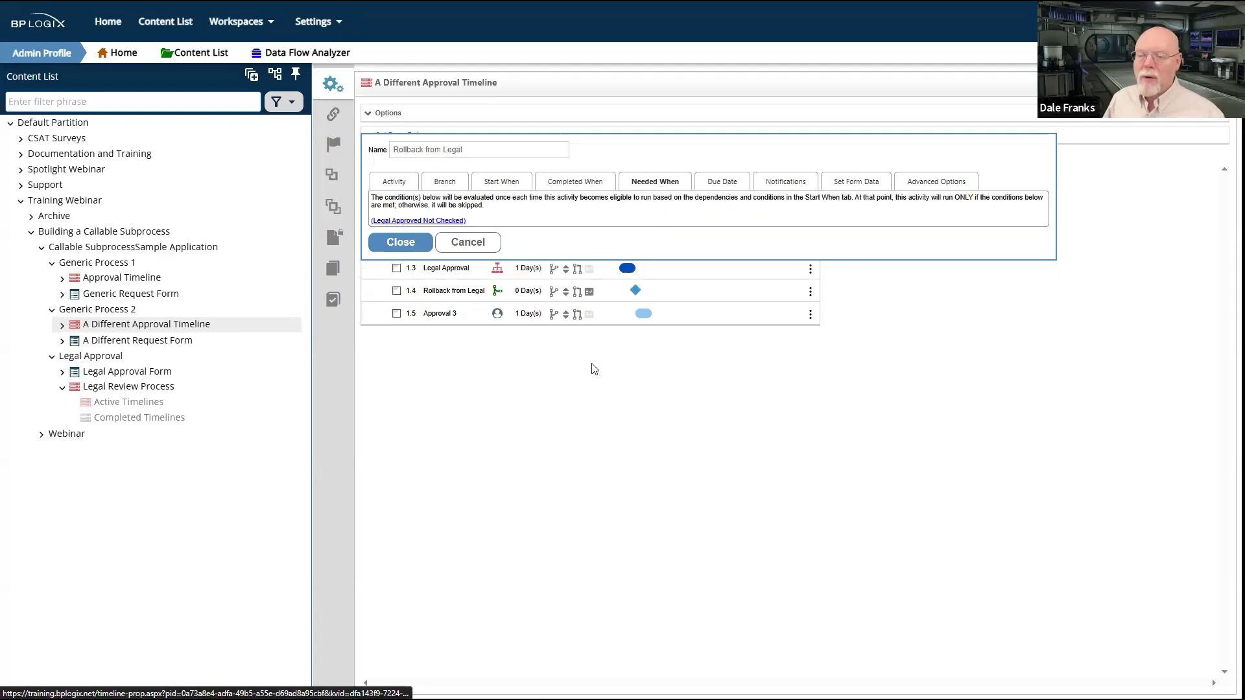
click(407, 247)
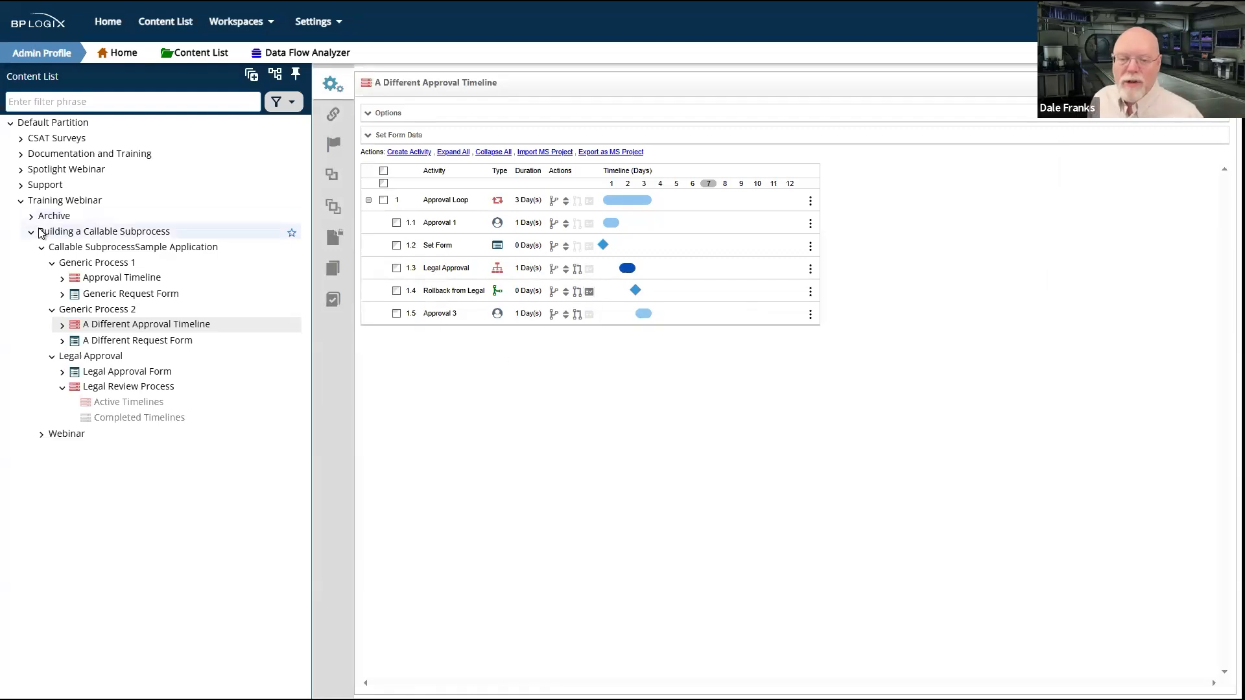
Step: Open the Generic Process 1 folder without saving the timeline changes, and run the Generic Request Form
click(72, 265)
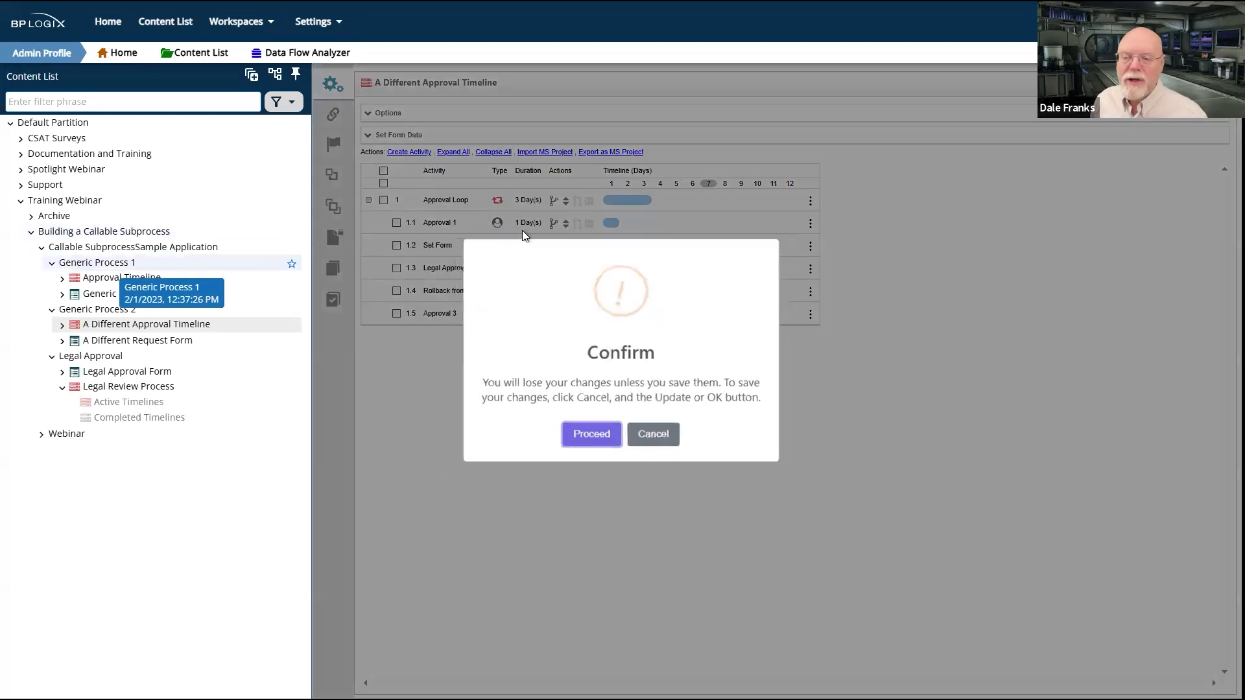
click(597, 438)
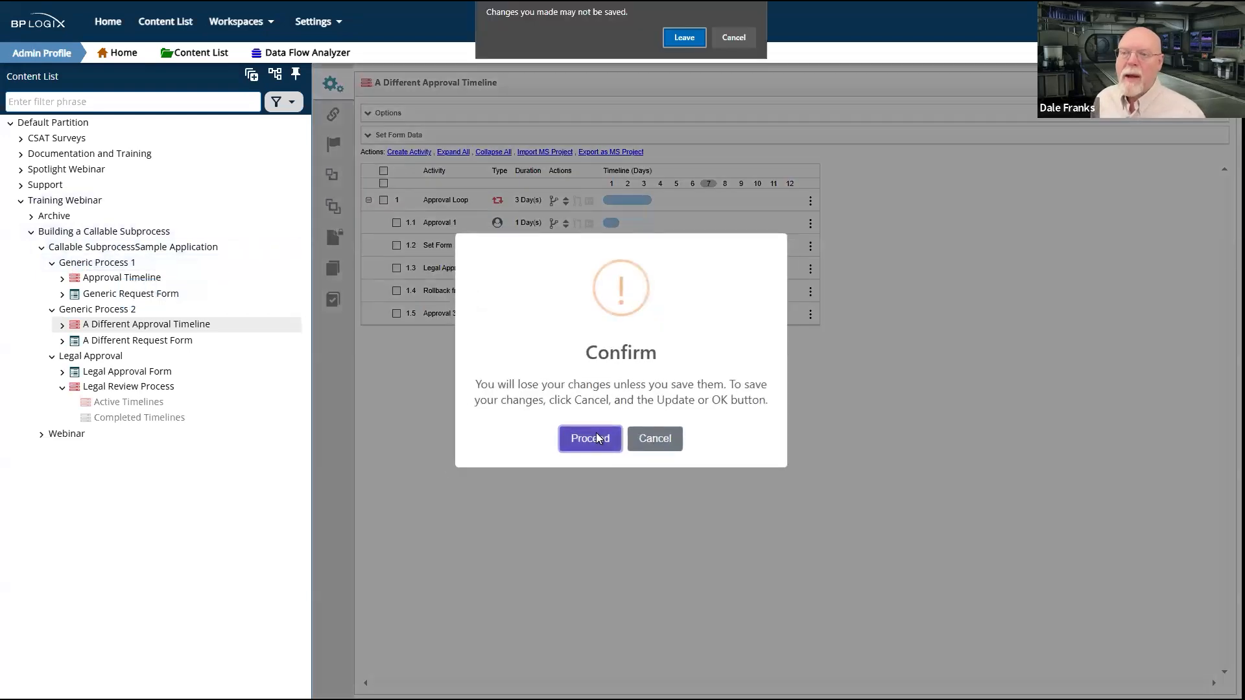
click(683, 39)
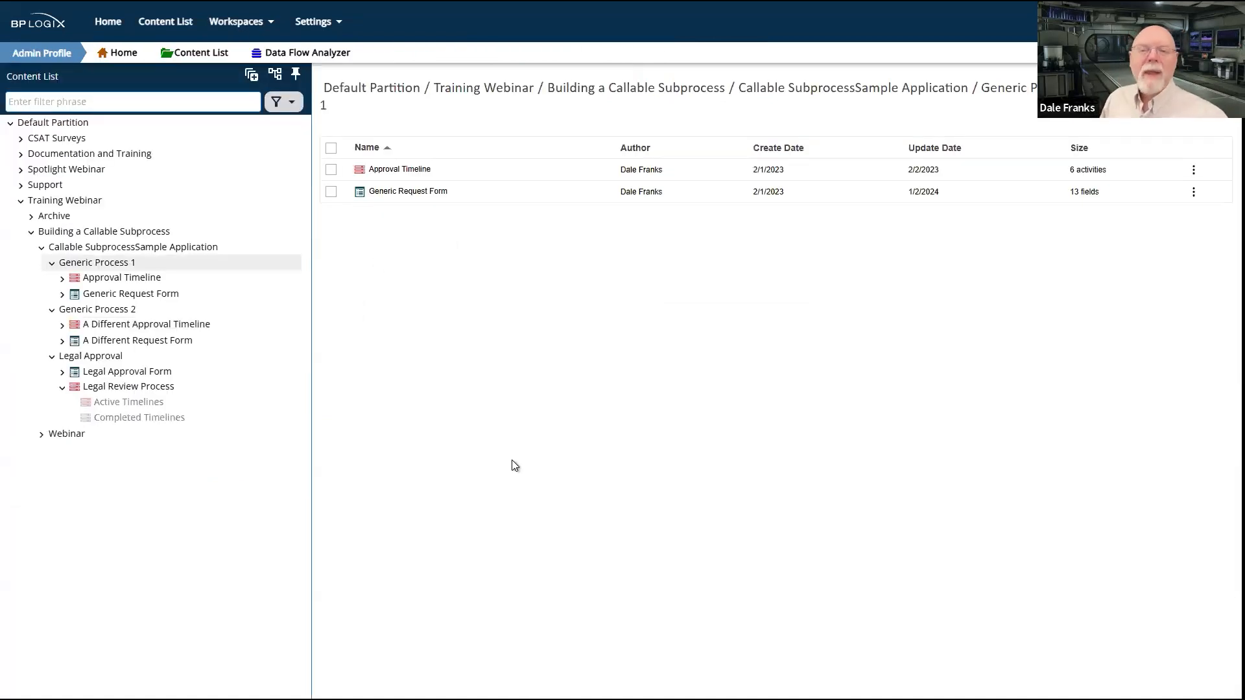
click(332, 193)
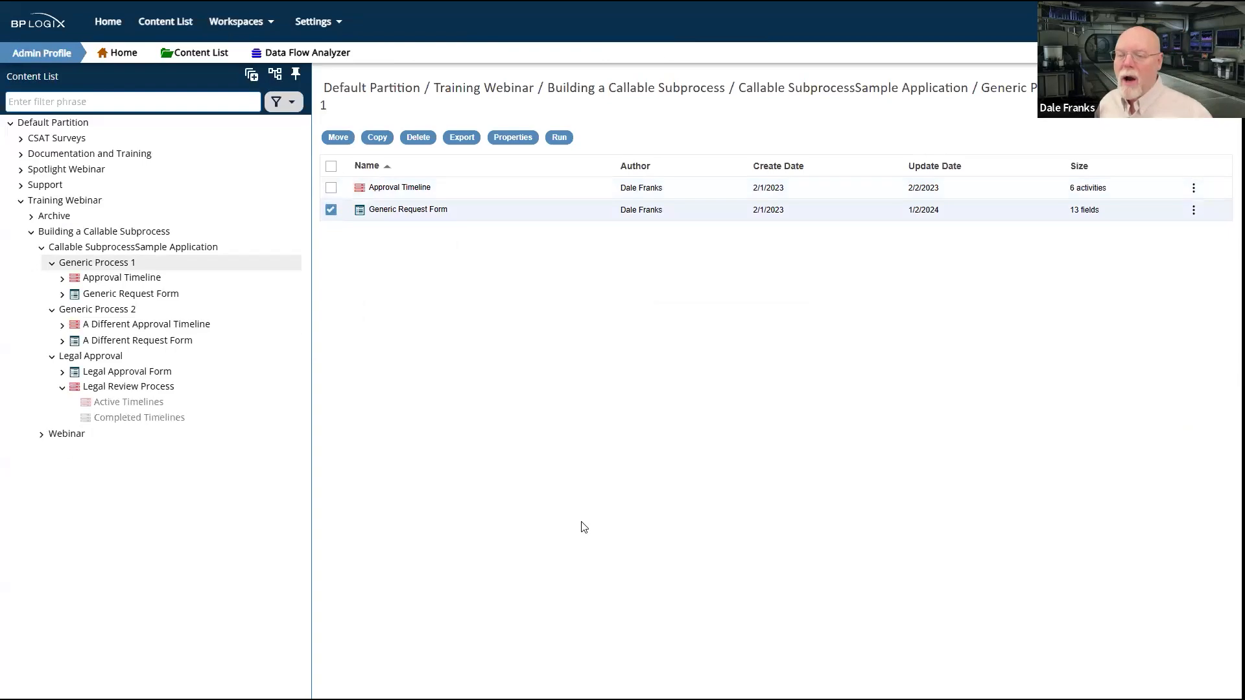
click(559, 138)
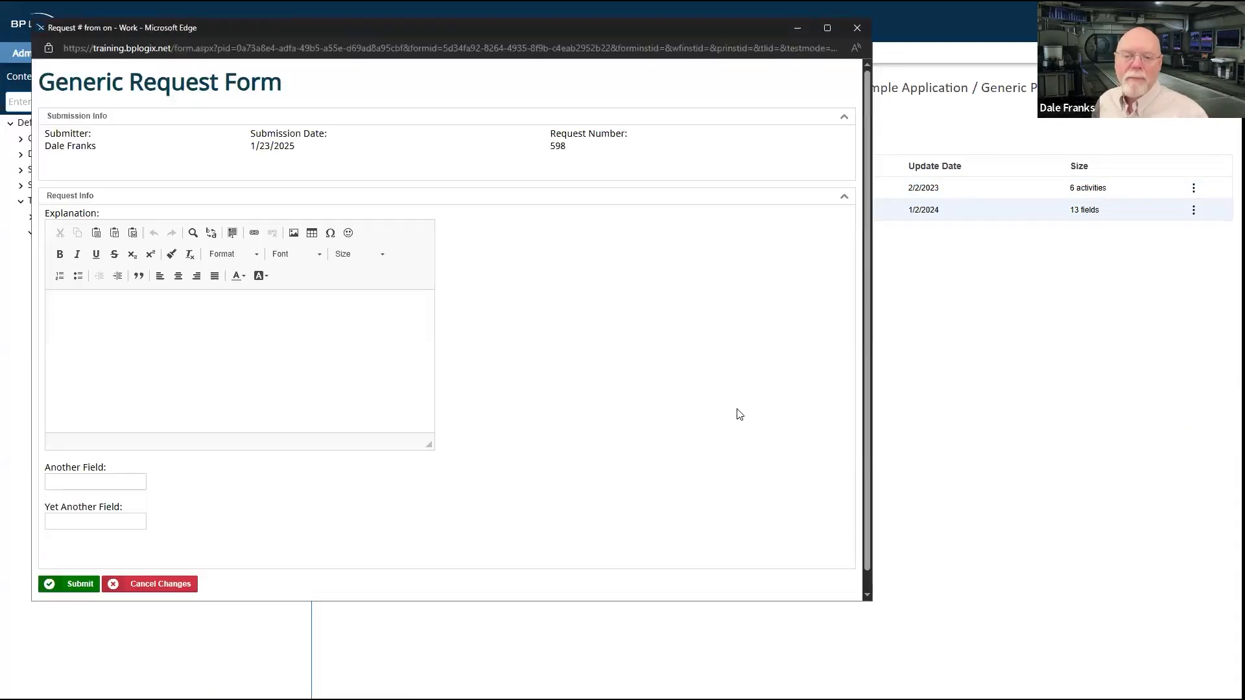
Step: Enter "wsreth wrst hwerth wrth wer t hwrth wert hwrt ywr h" as the explanation in the Generic Request Form
drag(314, 83, 40, 85)
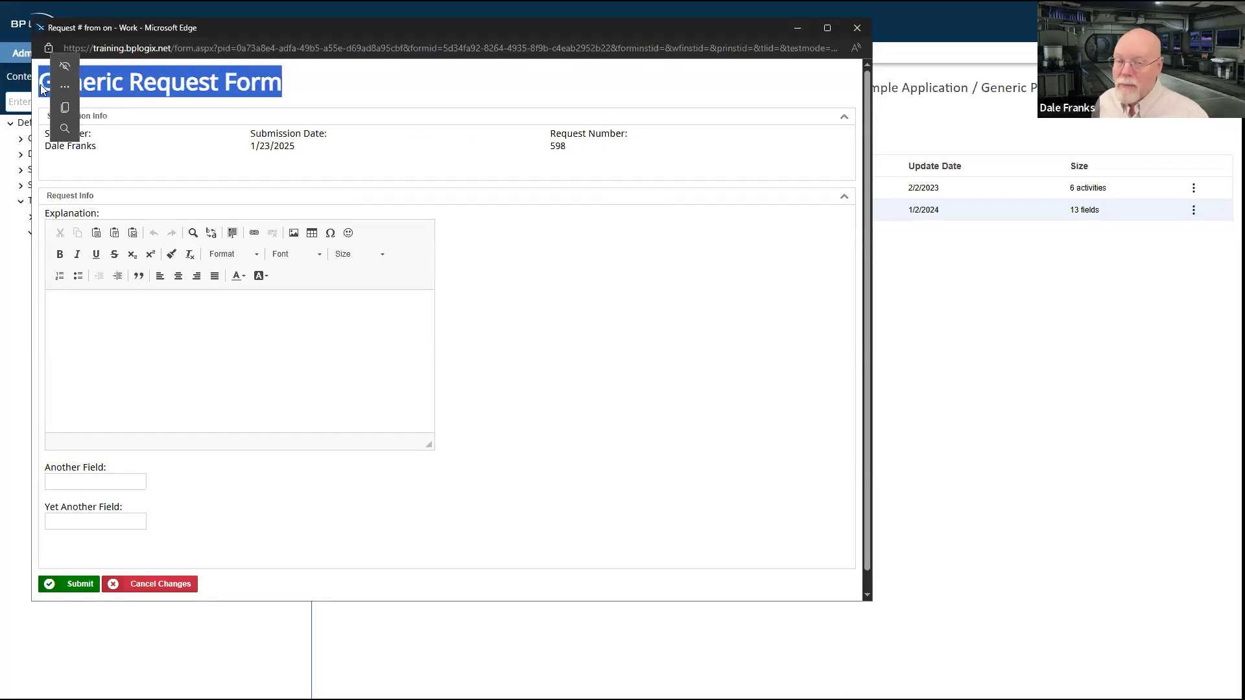
click(362, 392)
click(201, 348)
text(wsreth wrst hwerth wrth wer t hwrth we)
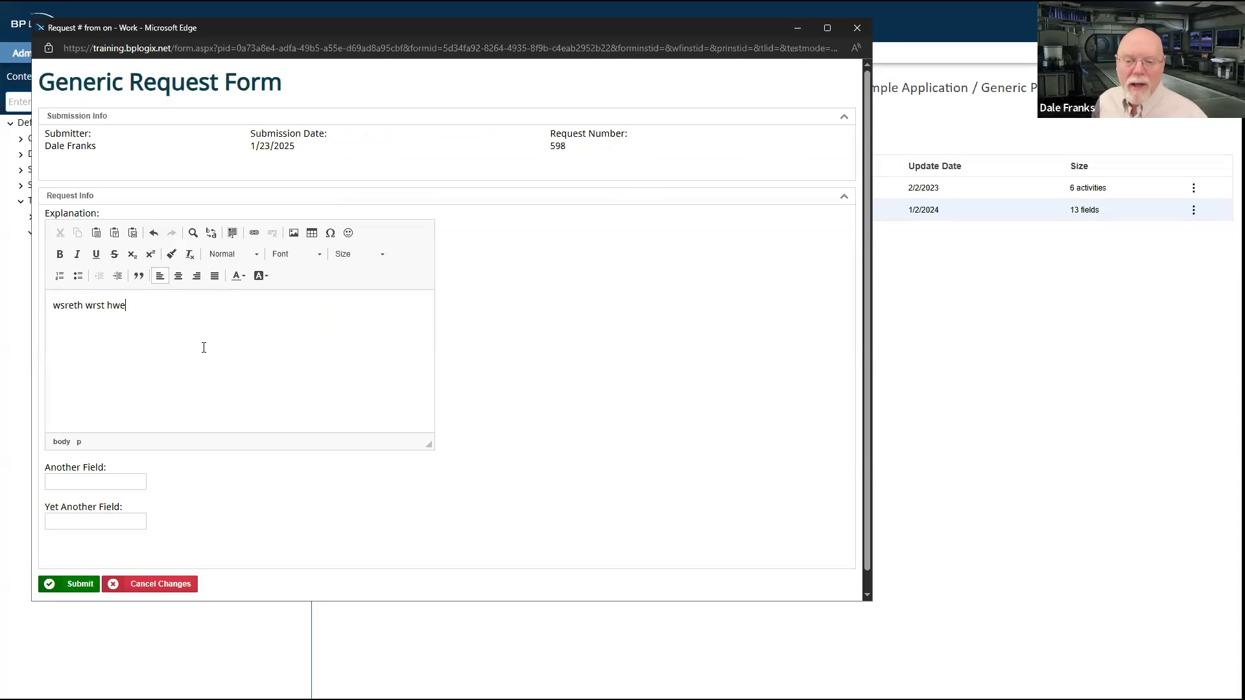
text(wr h)
Step: Set Another Field to "wrth wrth" and Yet Another Field to "wrth wrth wrth", and submit the request form
click(124, 482)
text(wrth wrth)
click(109, 516)
text(wrth wrth wrth)
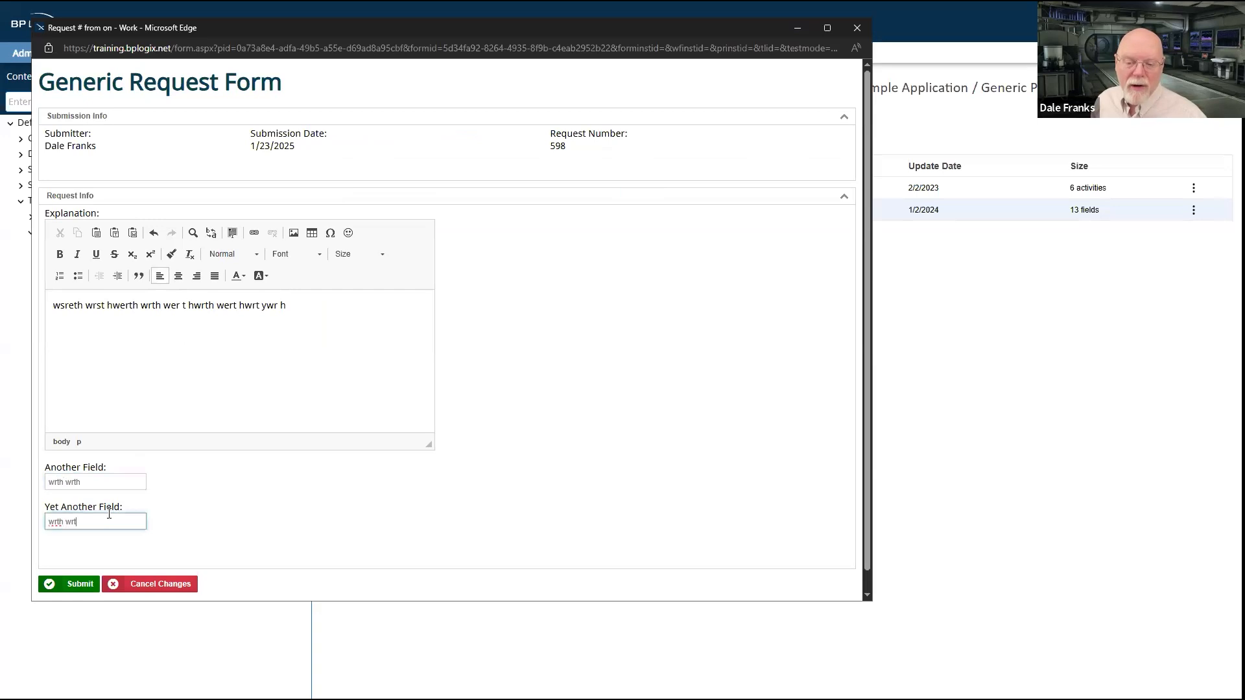
click(72, 585)
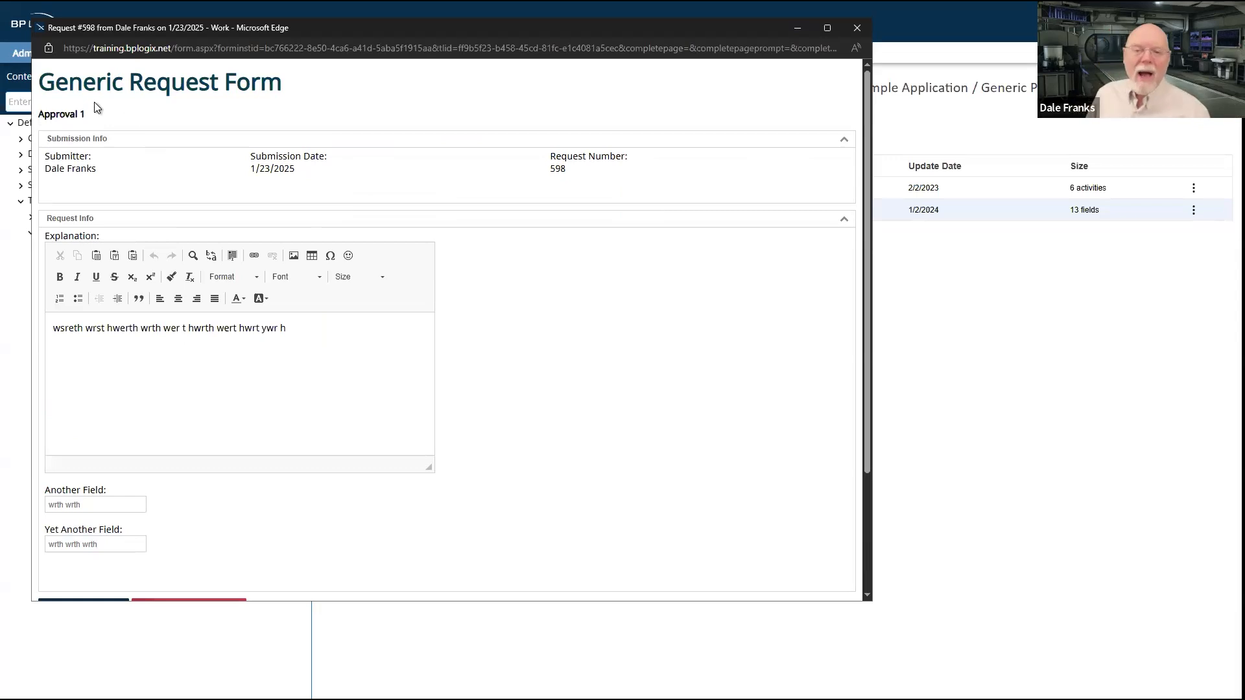
Step: Examine the Approval 1 stage of the submitted request, including its participants table, and move the form window aside
triple_click(58, 116)
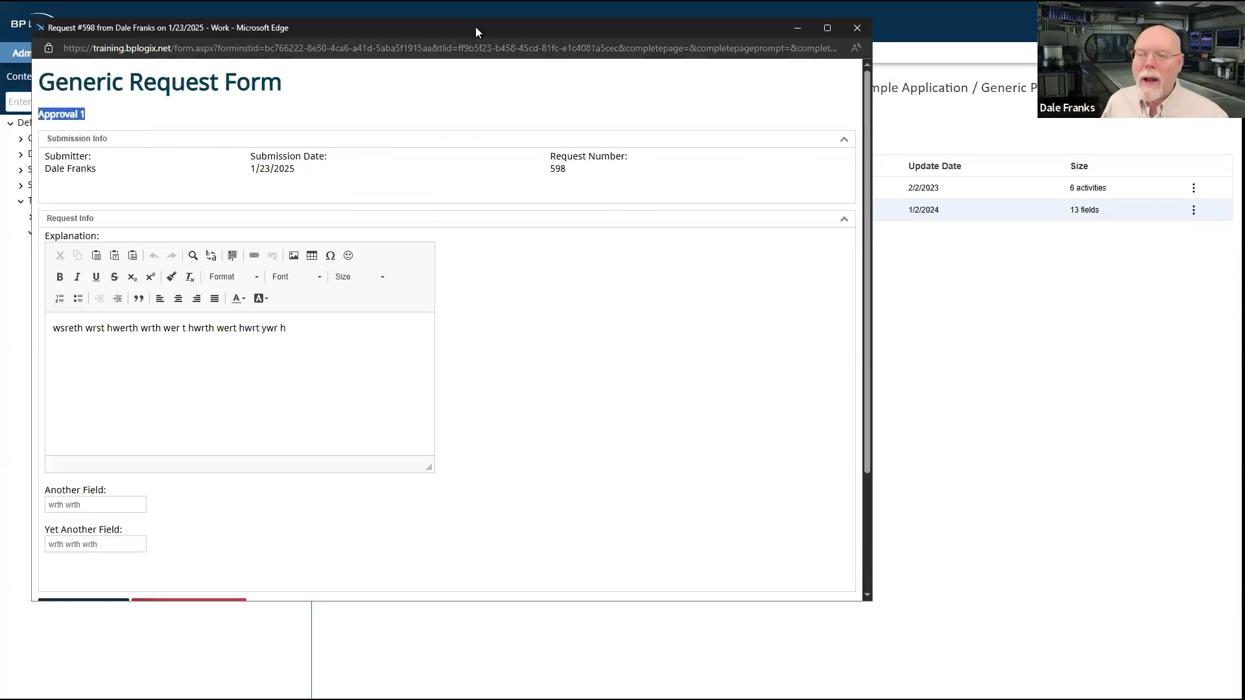
drag(476, 31, 580, 39)
scroll(592, 298, down, 2)
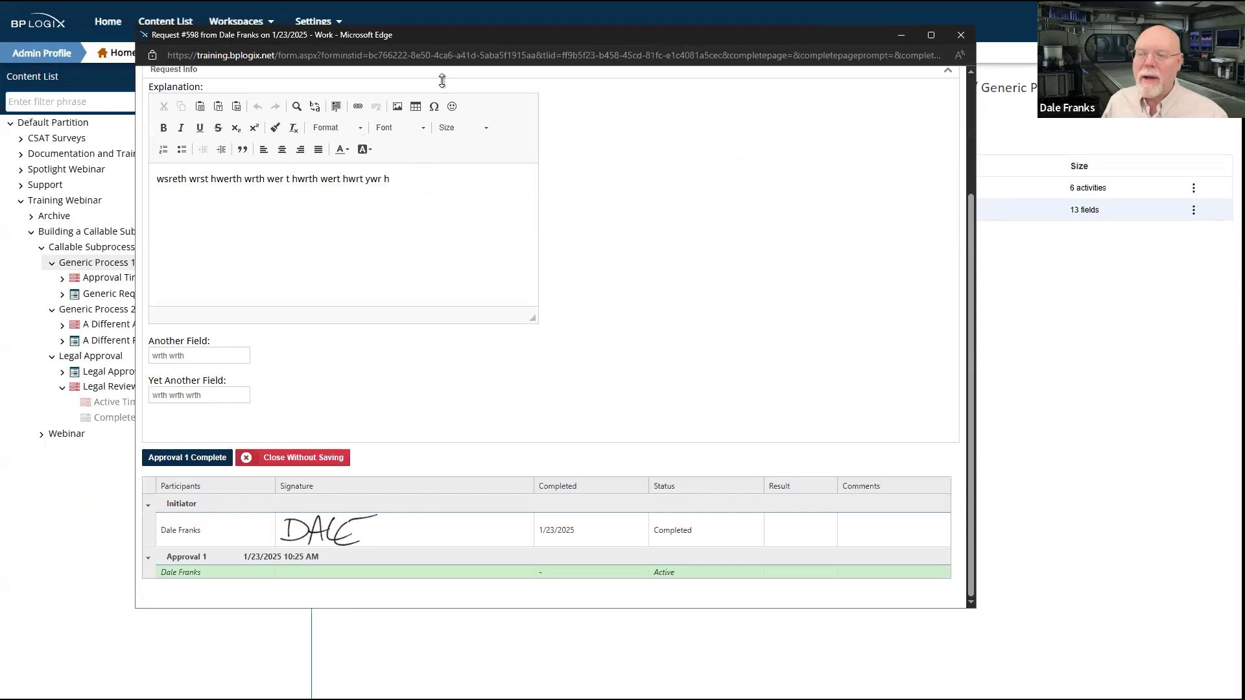
drag(609, 37, 699, 224)
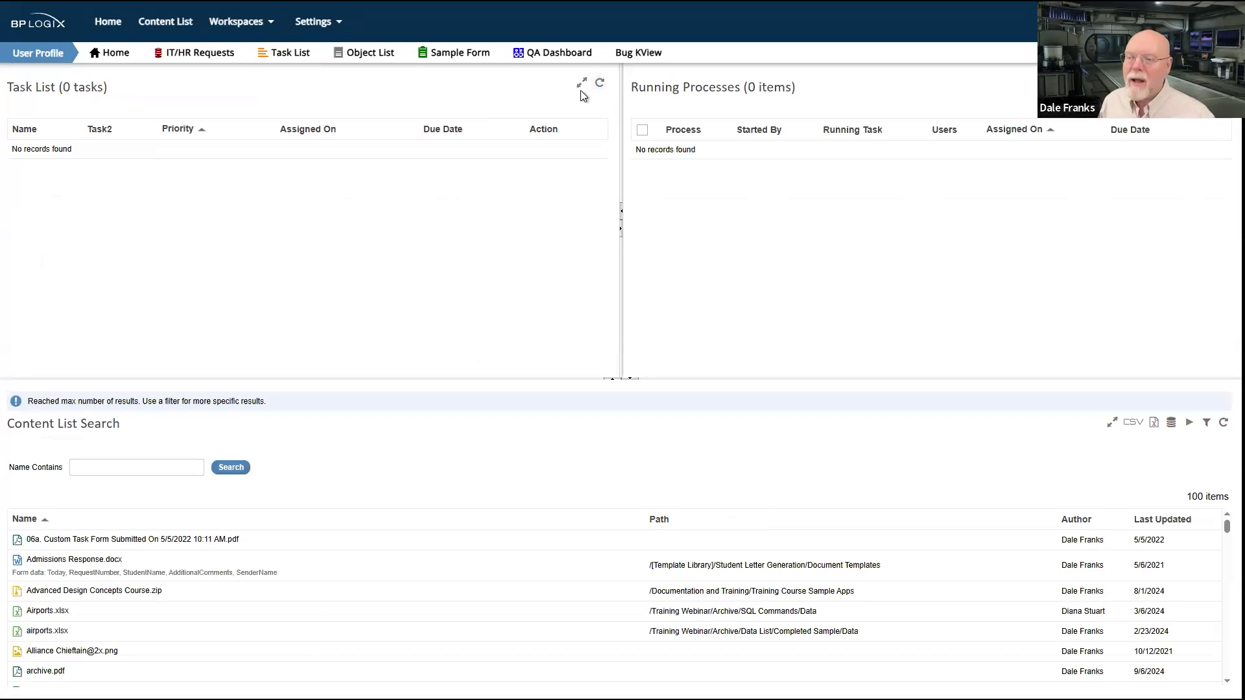
Step: Refresh the task list and running processes on the user home page, and return to the request form window
click(599, 84)
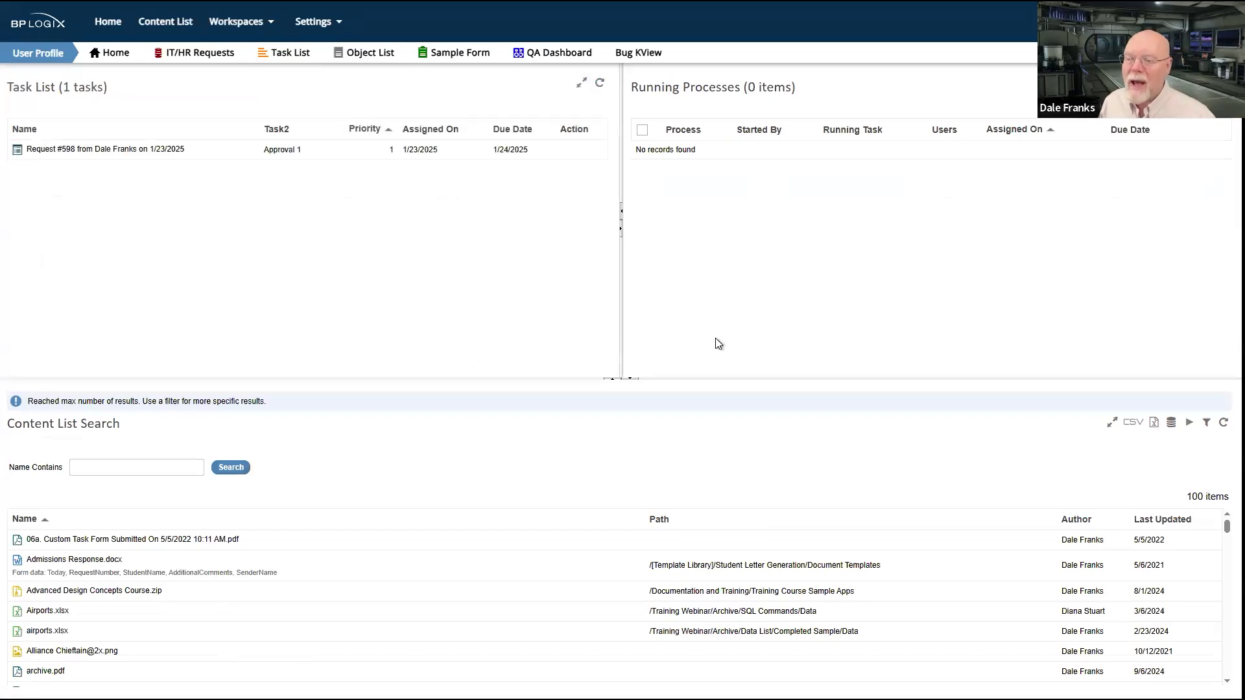
click(1224, 83)
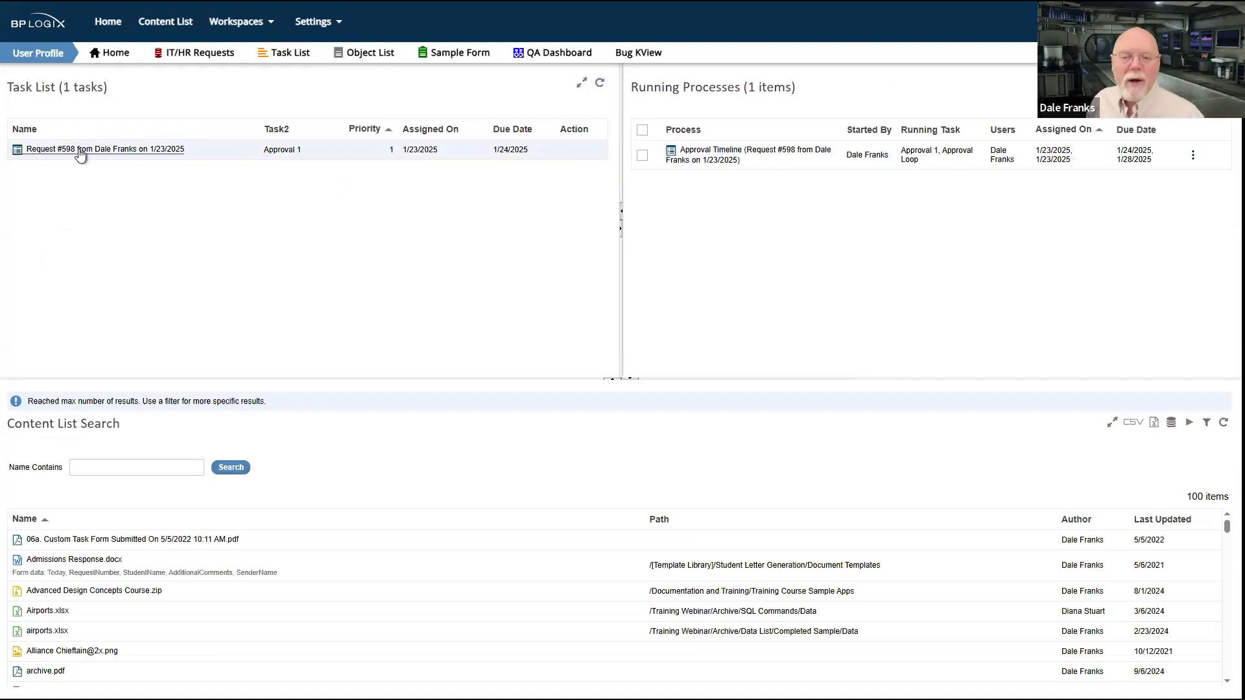
key(alt+Tab)
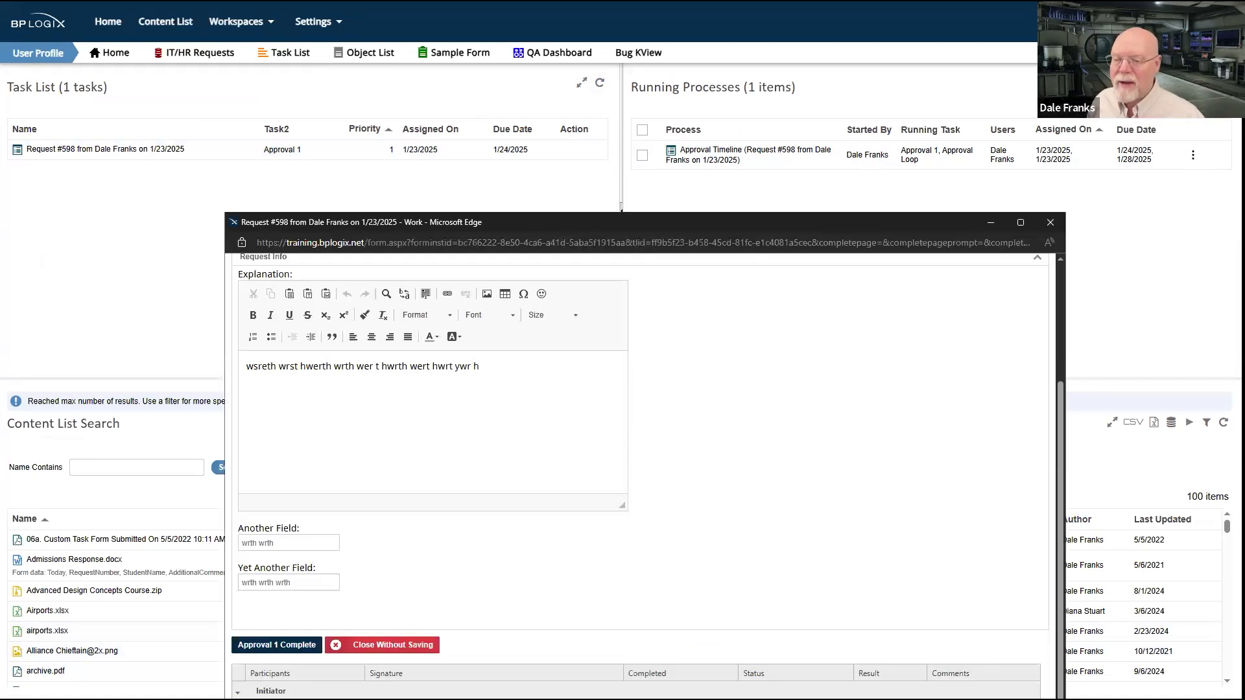
Step: Reposition the request form window, review the form, and mark Approval 1 as complete
drag(701, 95, 695, 83)
scroll(486, 431, up, 5)
scroll(585, 324, down, 2)
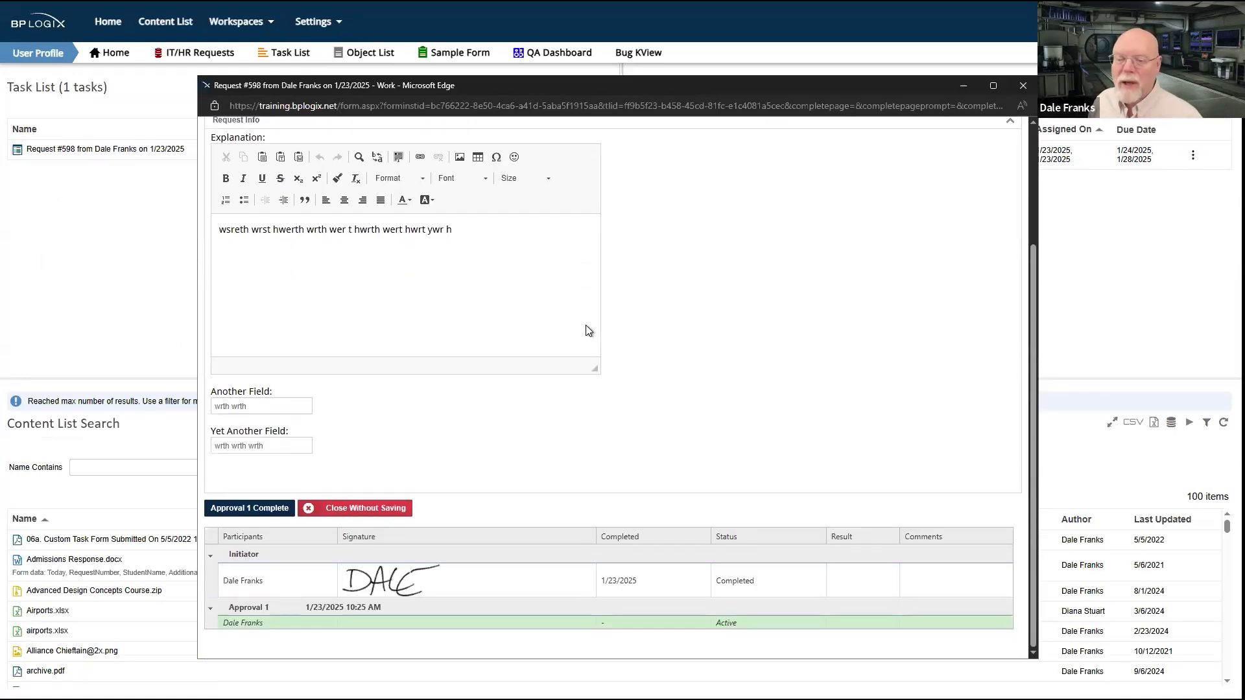
click(265, 510)
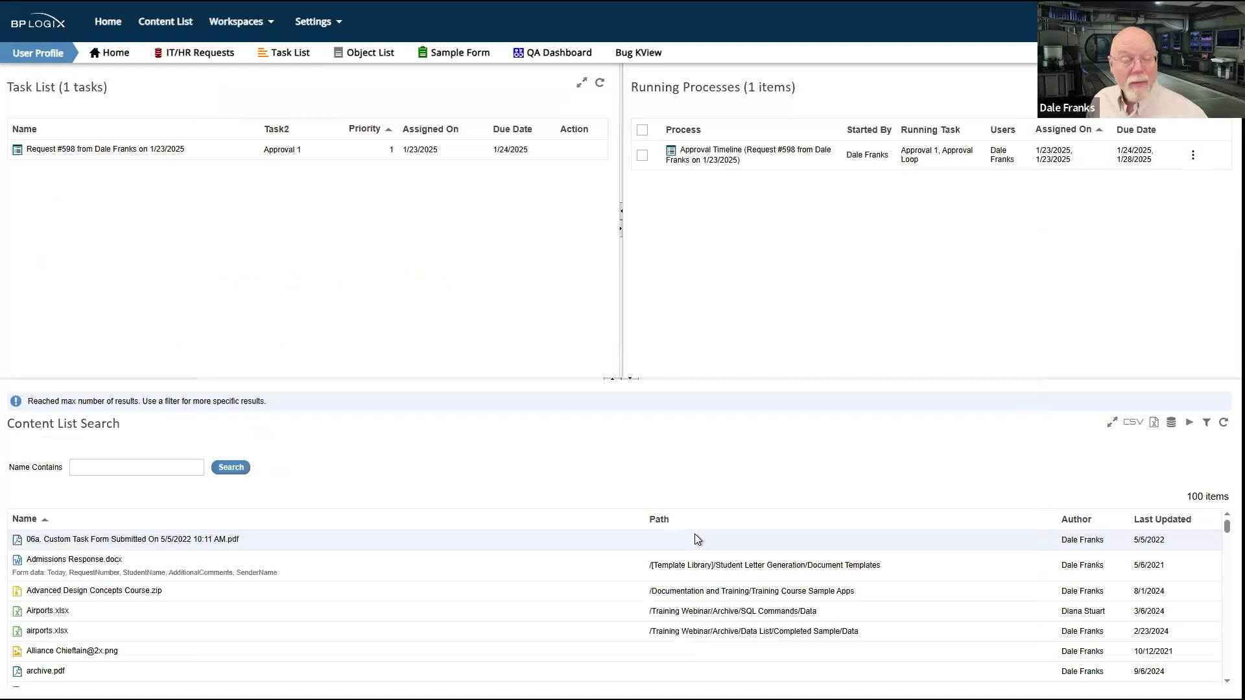
Step: Refresh the task list, open the Paralegal Review task, and examine the submitter and explanation data in its Legal Approval Form
click(599, 83)
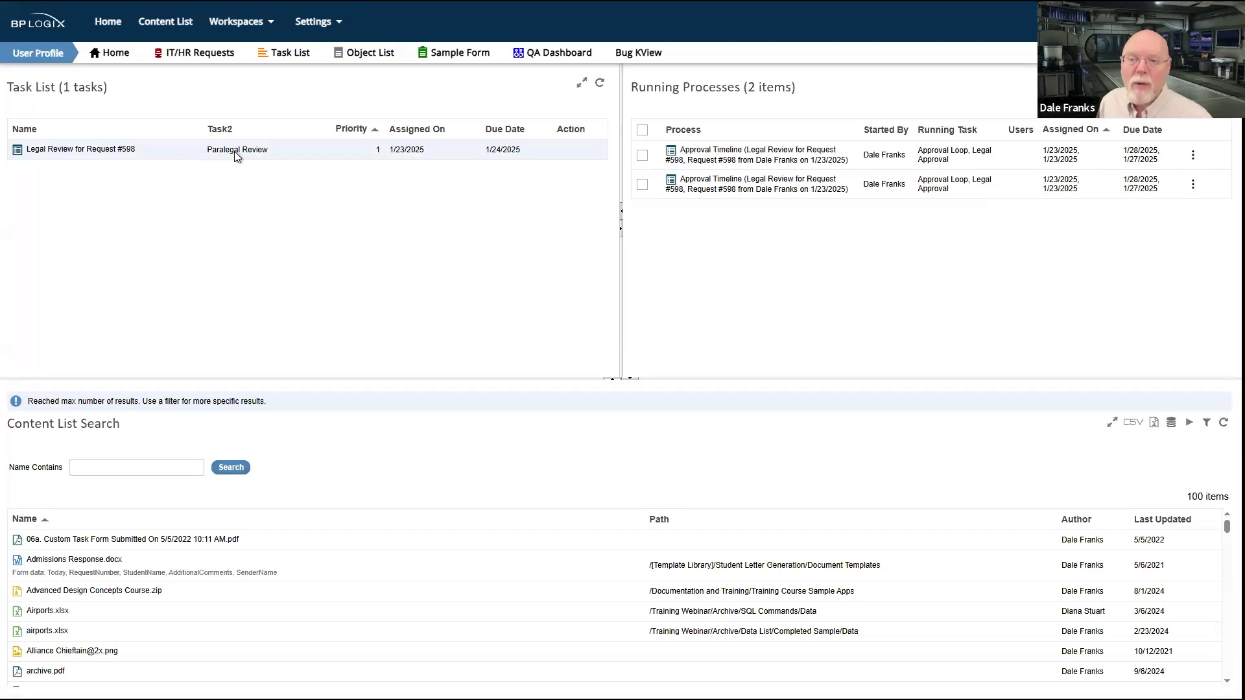
click(104, 153)
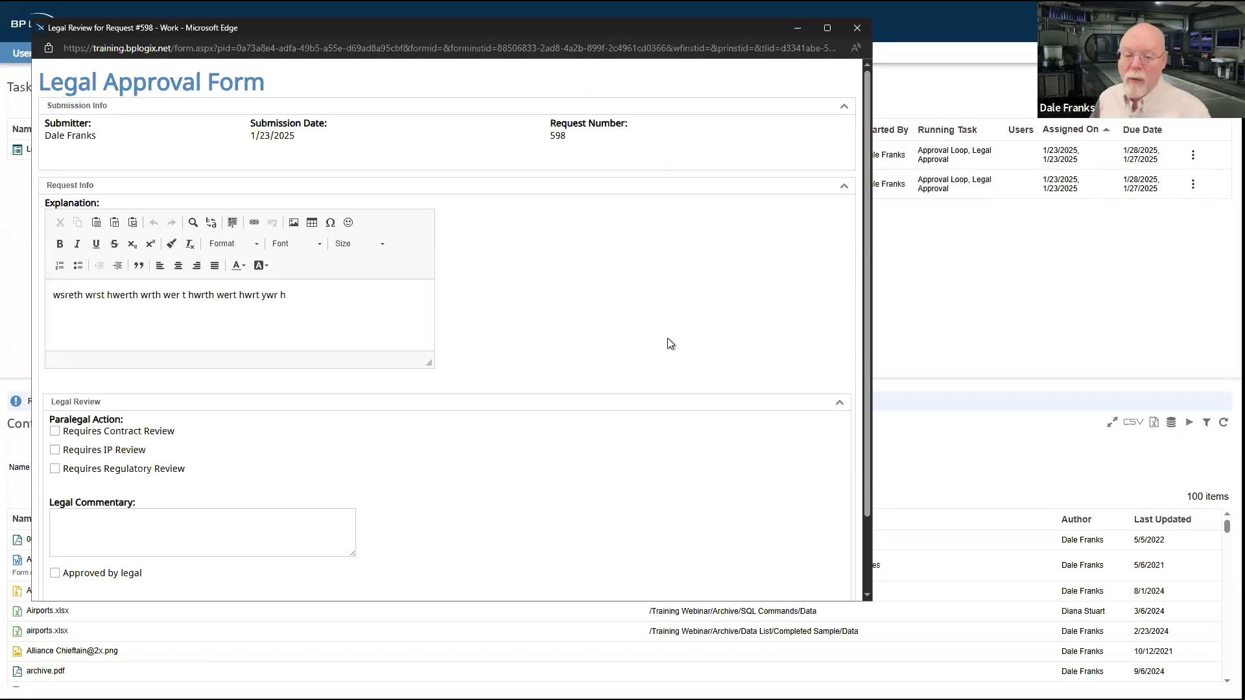
drag(287, 296, 52, 300)
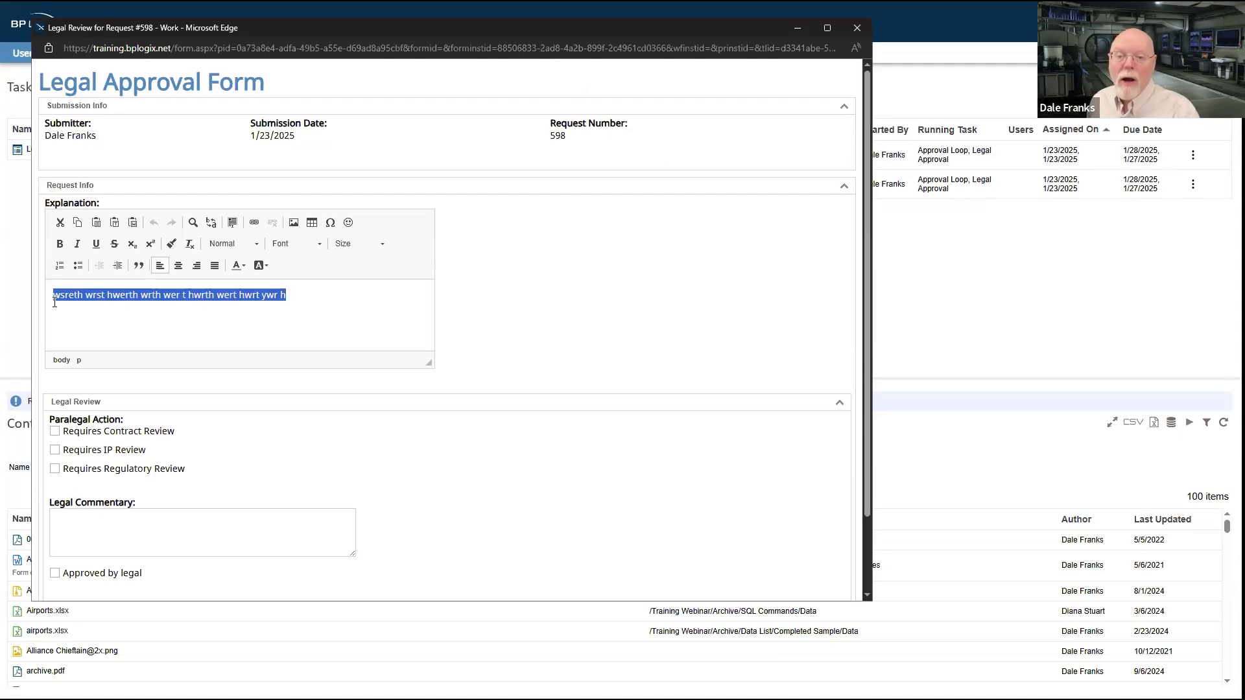
drag(111, 139, 63, 144)
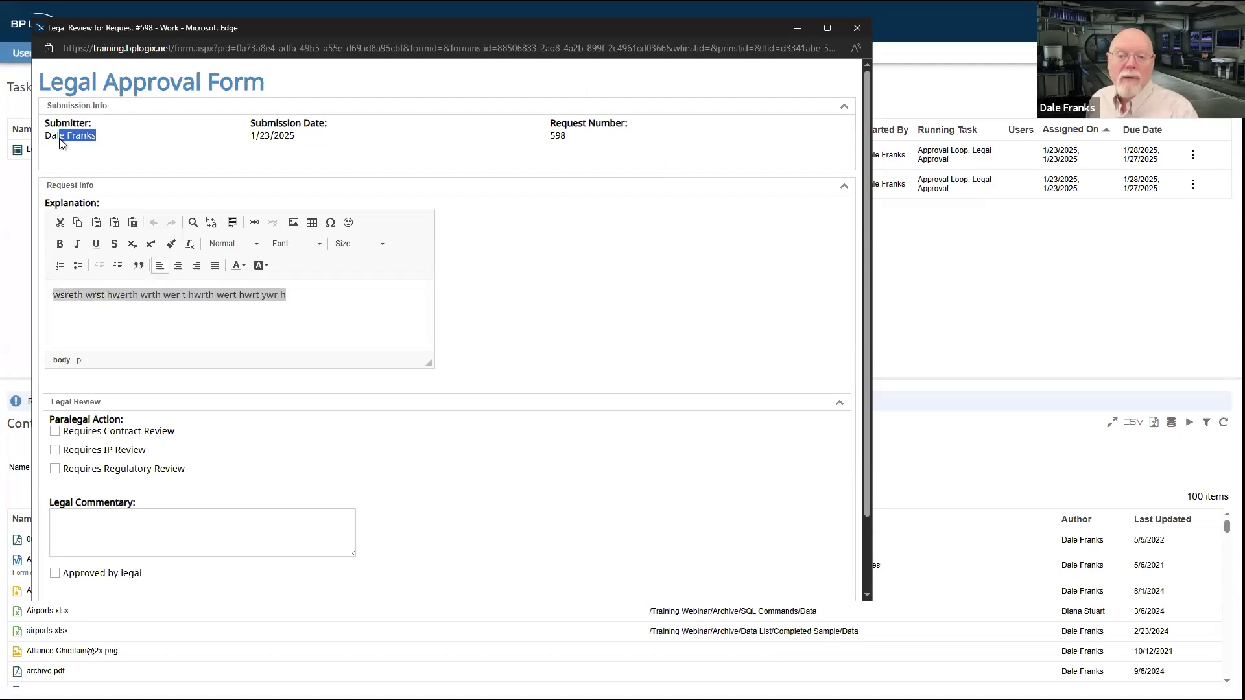
Step: Check the submission details and explanation in the Legal Approval Form, and complete the paralegal review with no paralegal action selected
drag(224, 145, 589, 156)
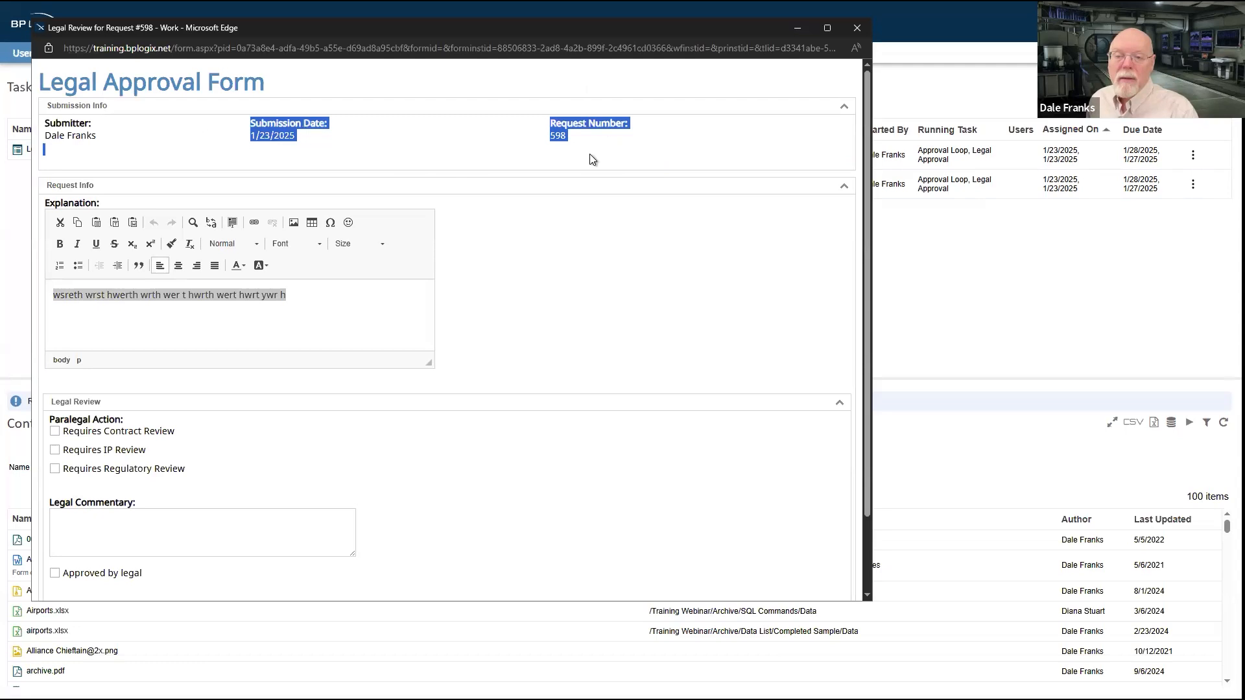
click(536, 245)
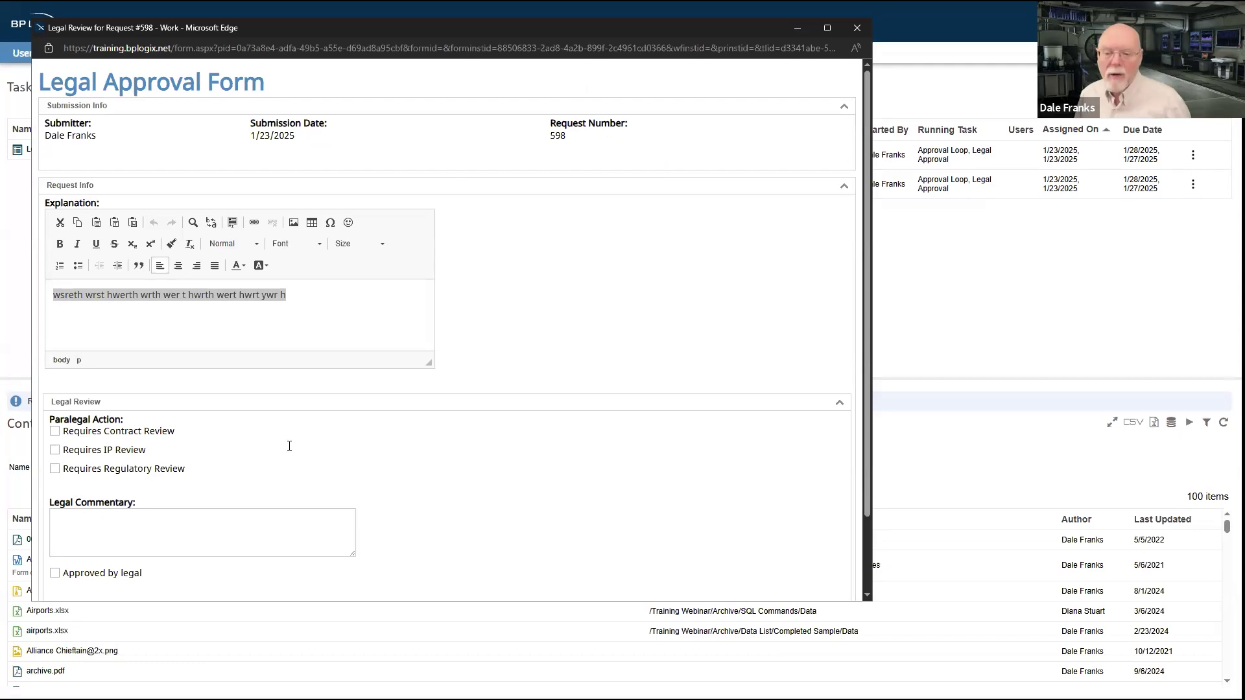
click(328, 316)
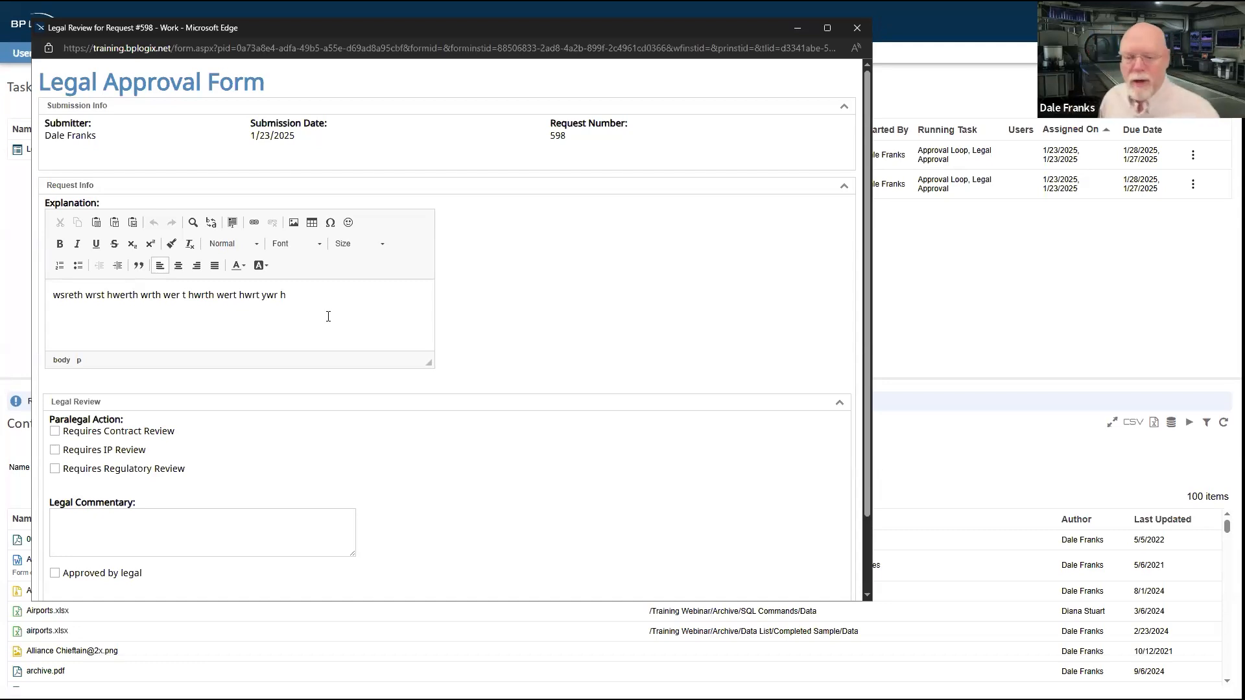
scroll(177, 483, down, 2)
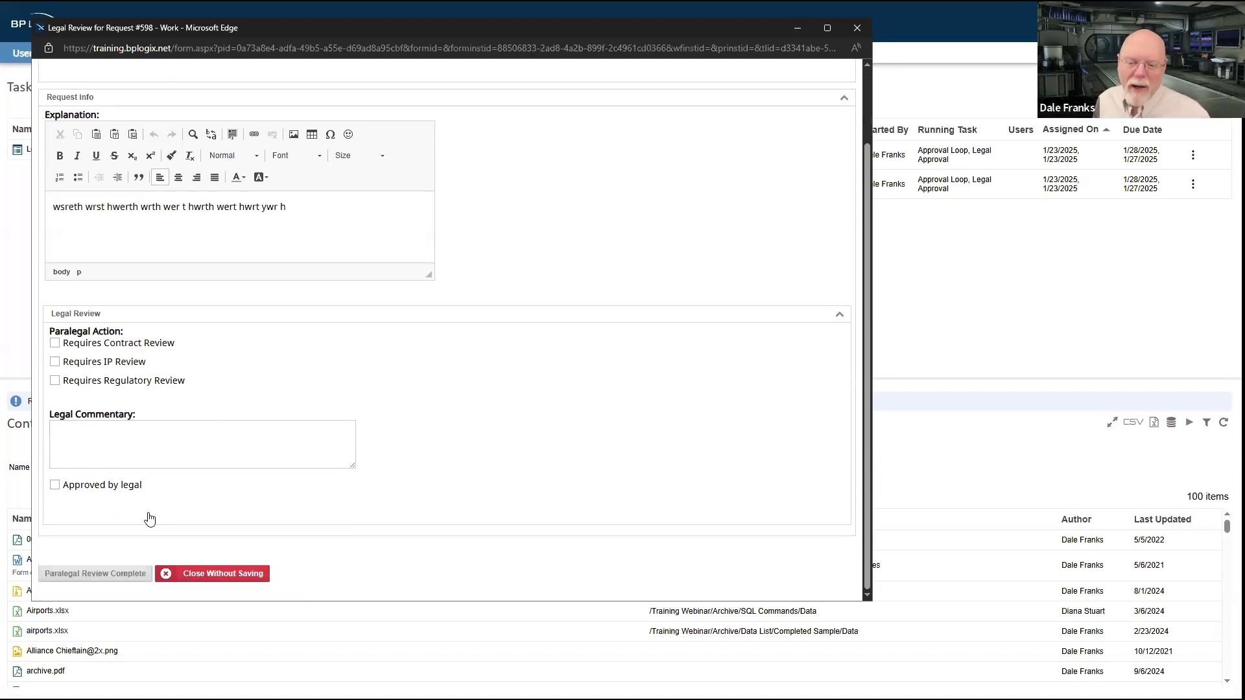
click(110, 568)
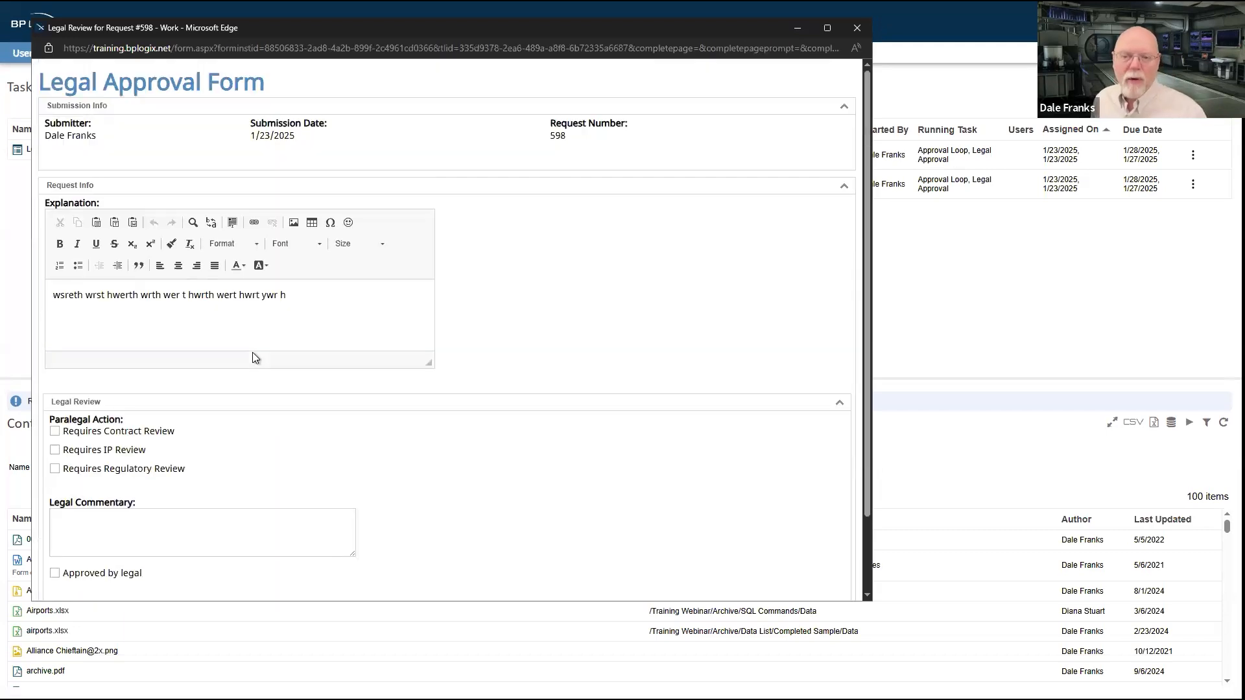
Step: Enter the legal commentary "zdfbadfbadfbadfb", mark the request as approved by legal, and complete the GC review
scroll(253, 356, down, 3)
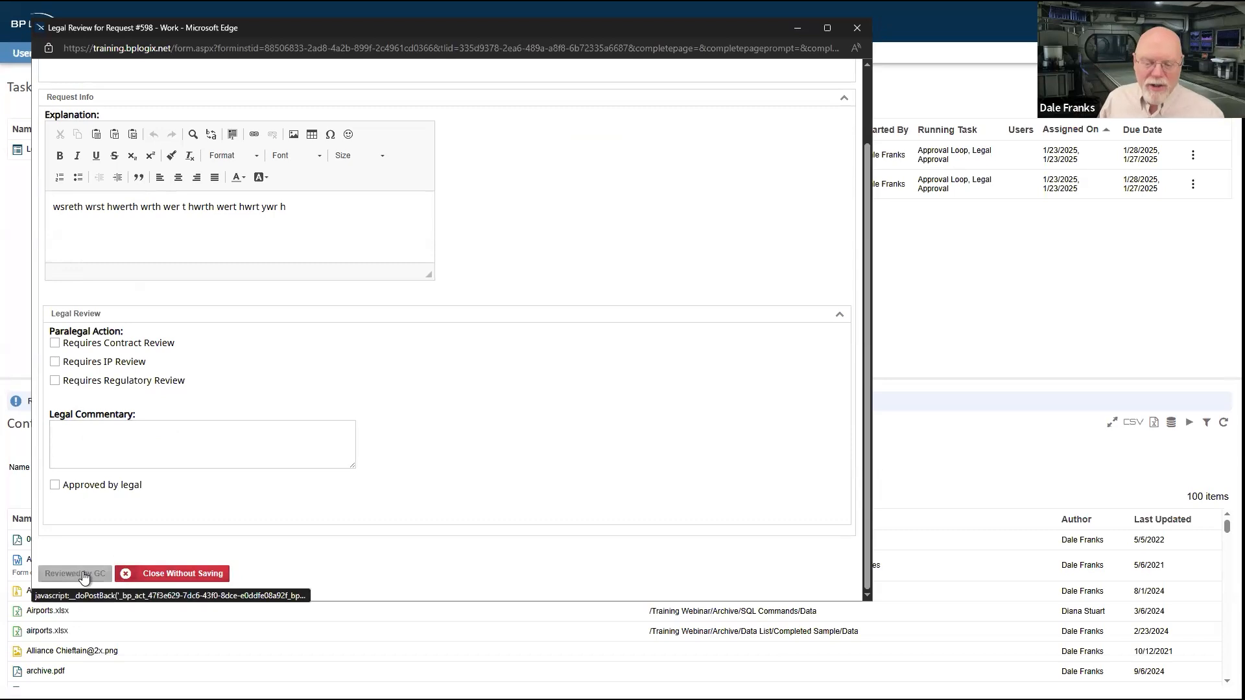
click(124, 425)
text(zdfbadfbadfbadfb)
click(56, 486)
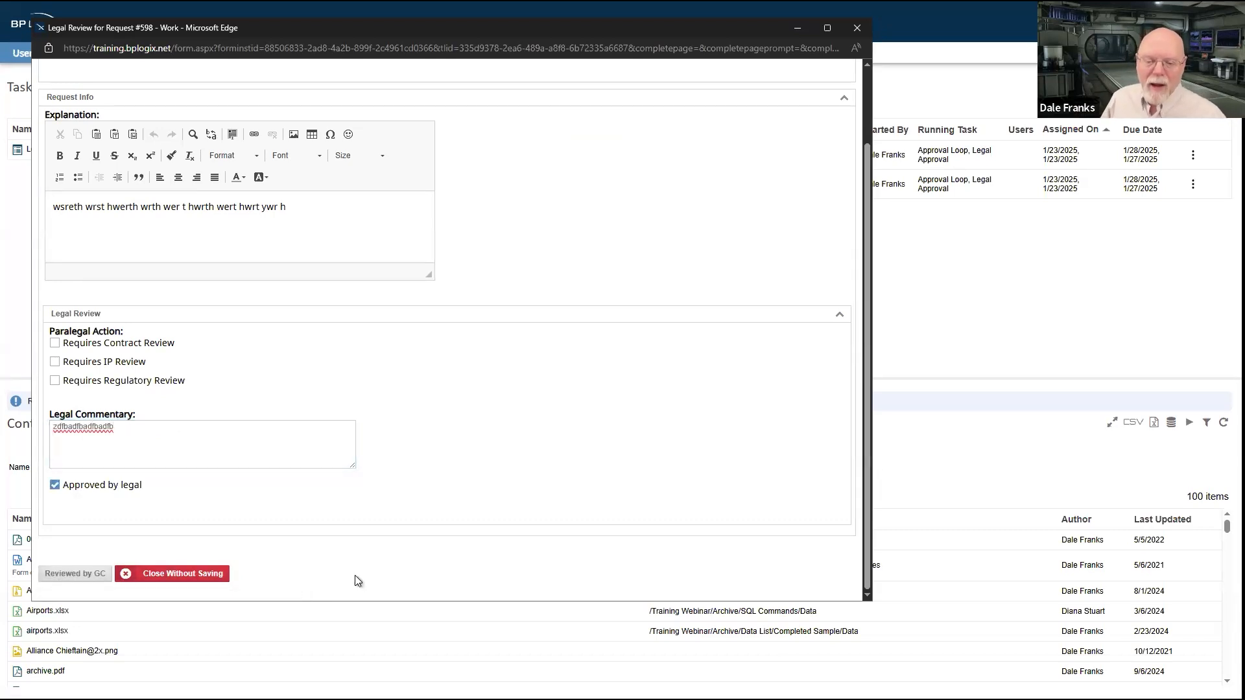
click(85, 580)
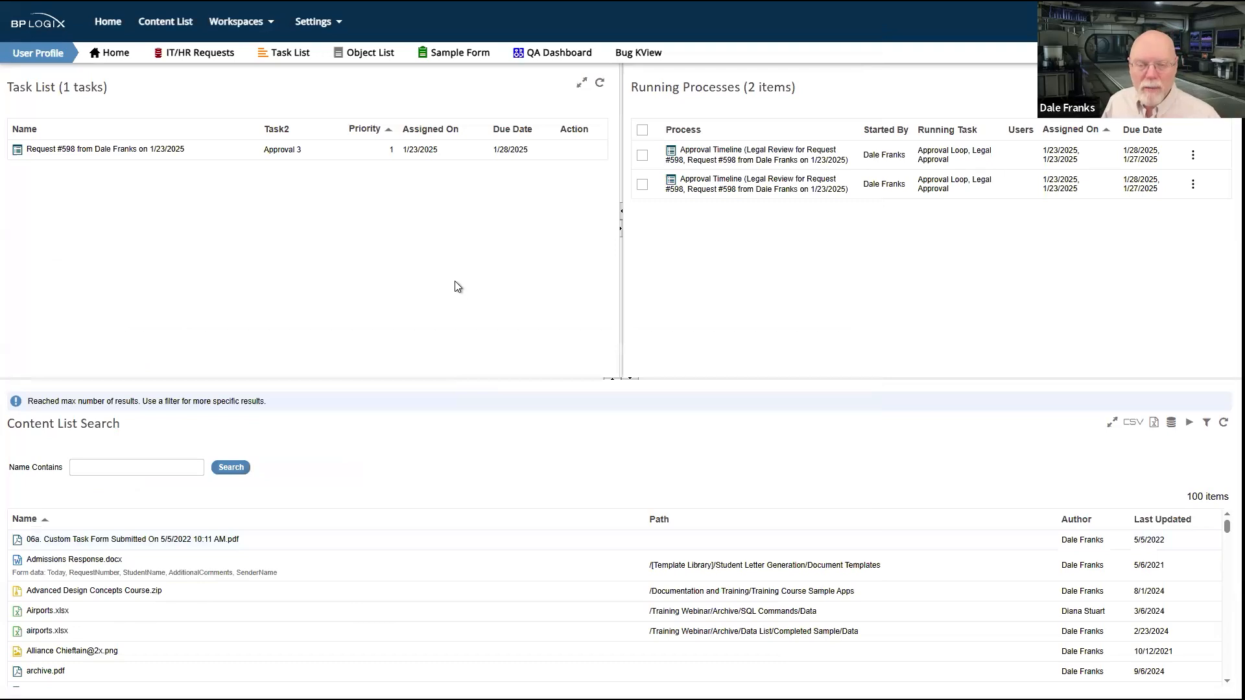
Step: Refresh the task list and open the Approval 3 task in the Generic Request Form
click(601, 85)
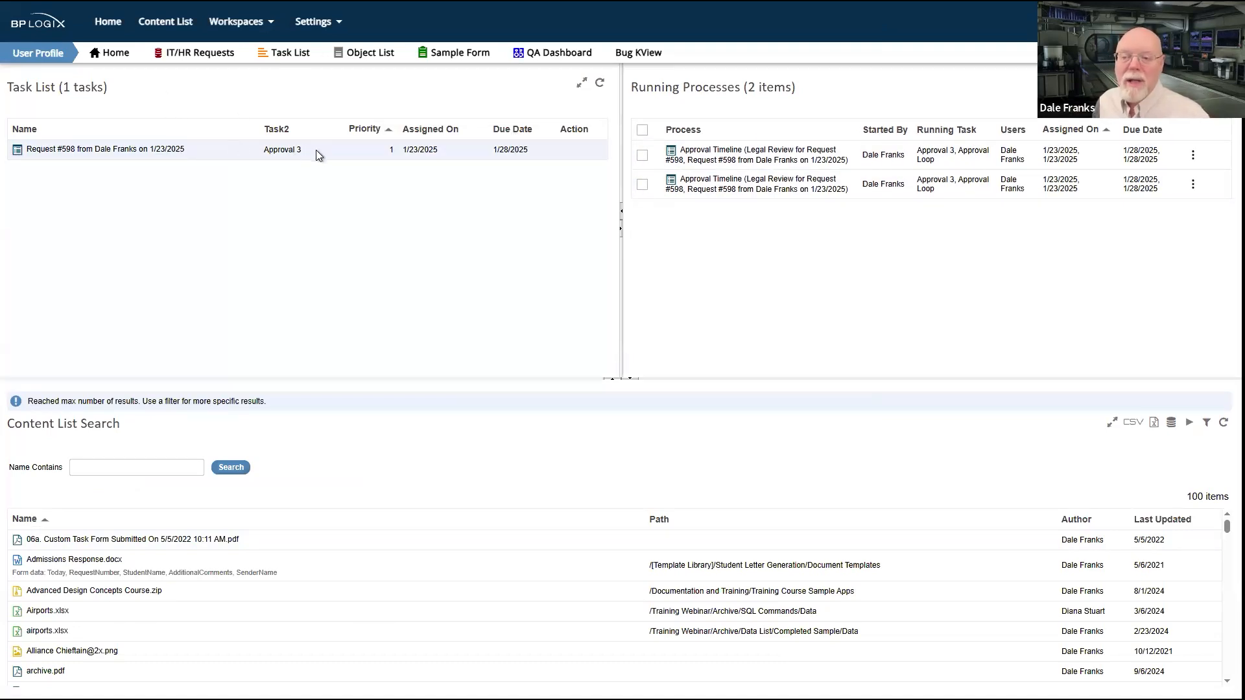
click(139, 151)
drag(290, 80, 37, 83)
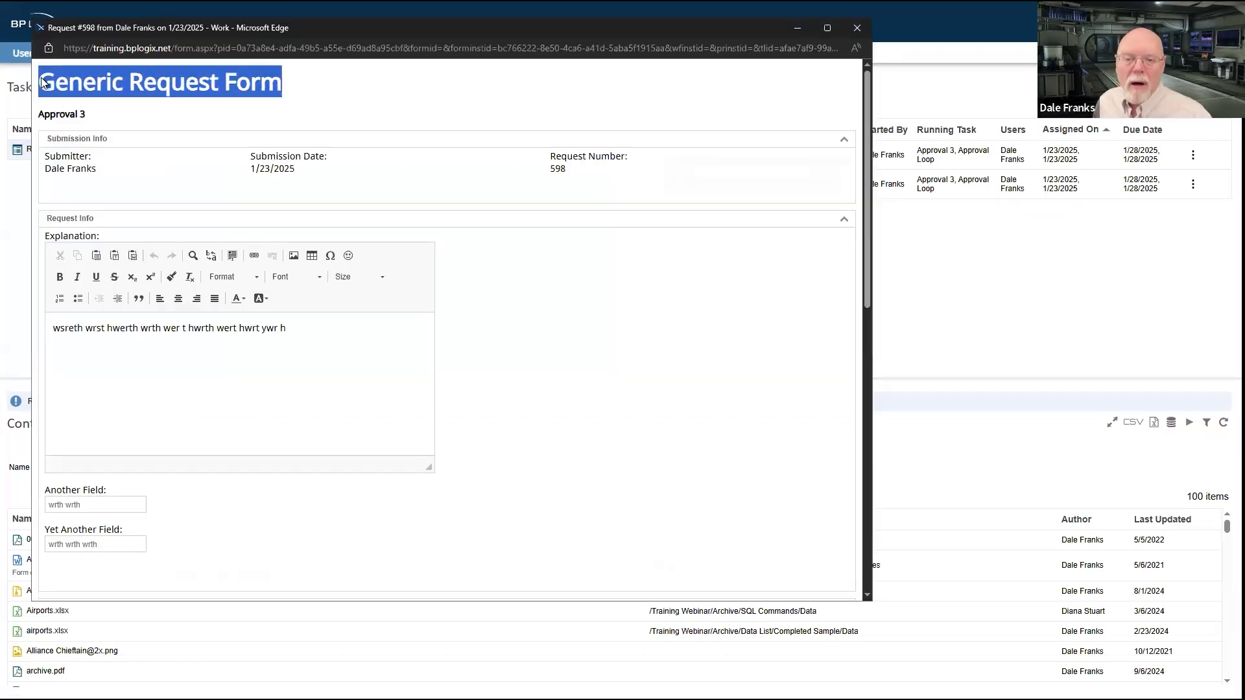
click(534, 108)
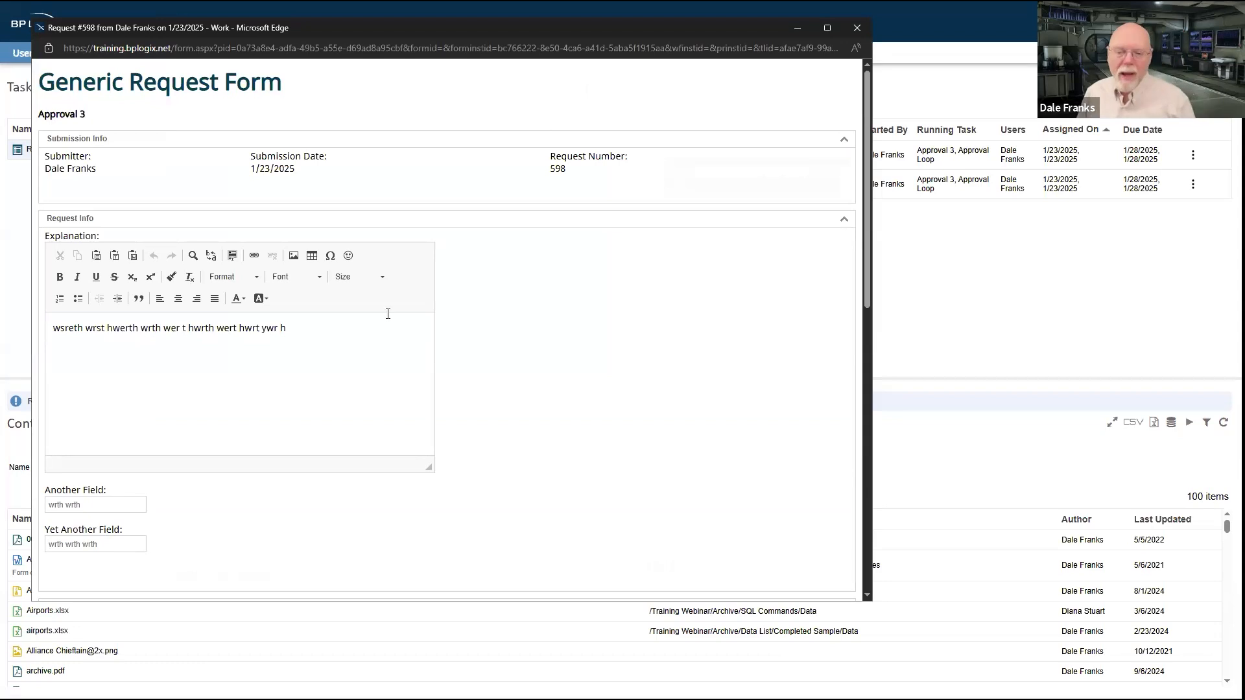
Step: Examine the legal commentary and legal approval carried back to the Generic Request Form, and mark Approval 3 as complete
scroll(396, 326, down, 5)
scroll(275, 200, up, 4)
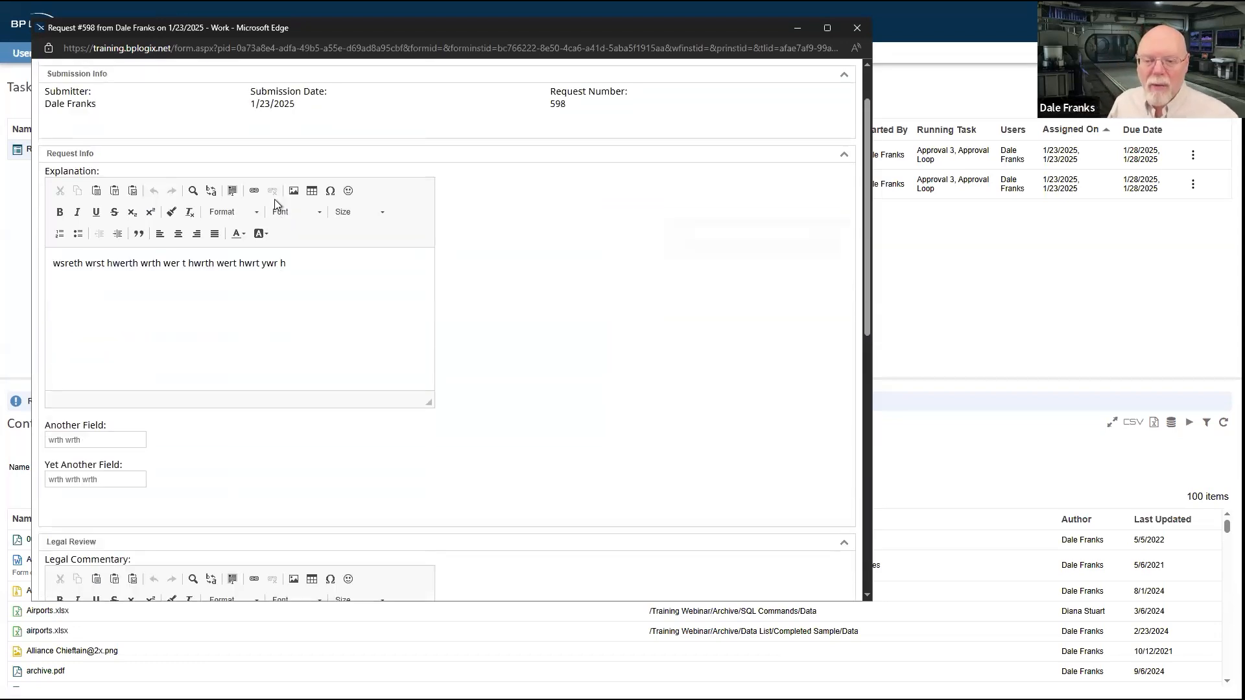
scroll(274, 200, down, 5)
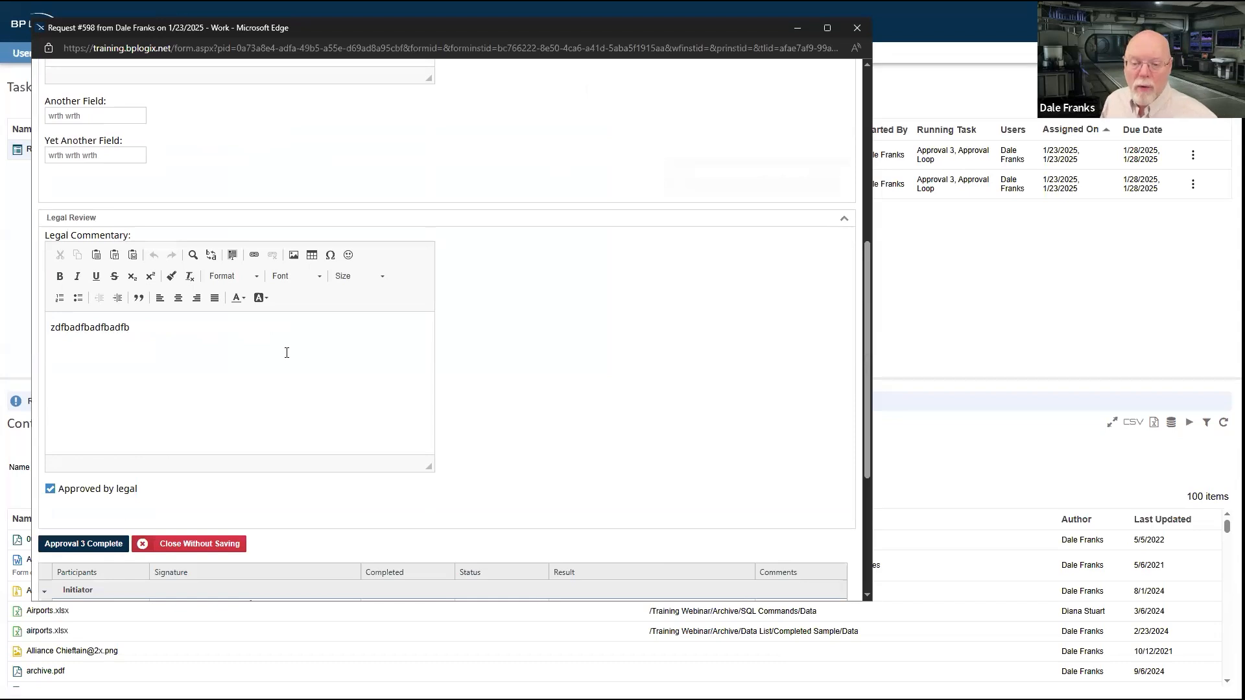
scroll(286, 353, down, 3)
scroll(361, 272, up, 3)
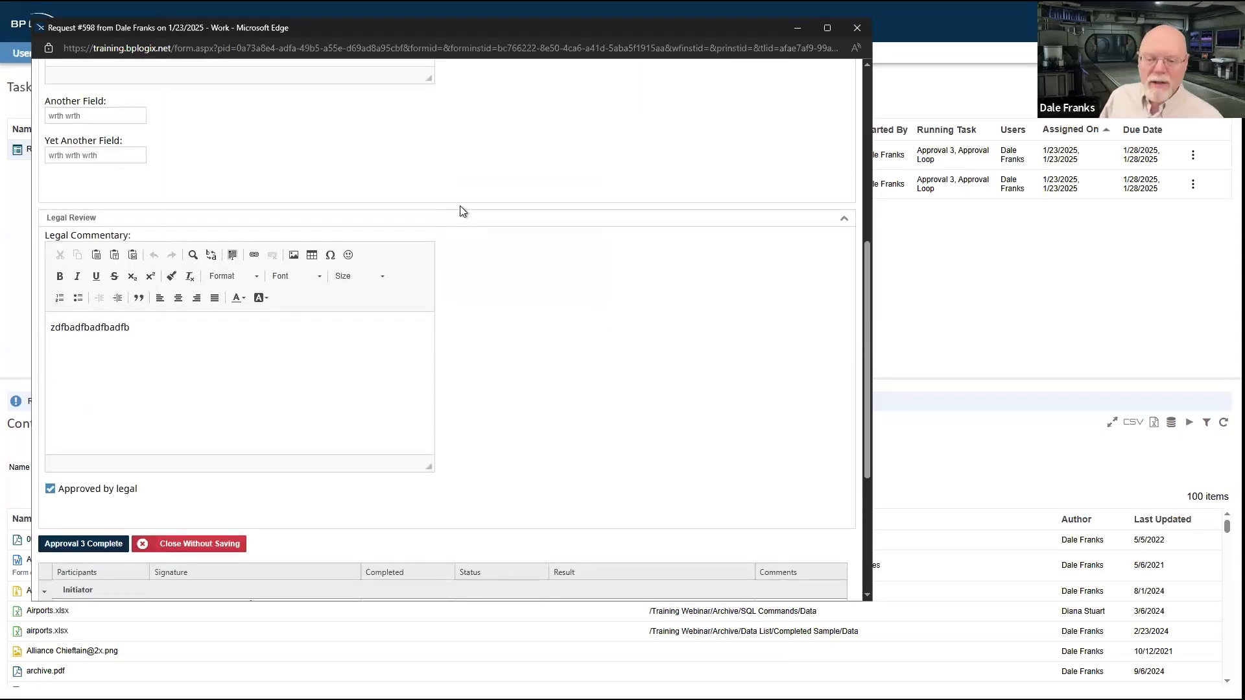
click(98, 542)
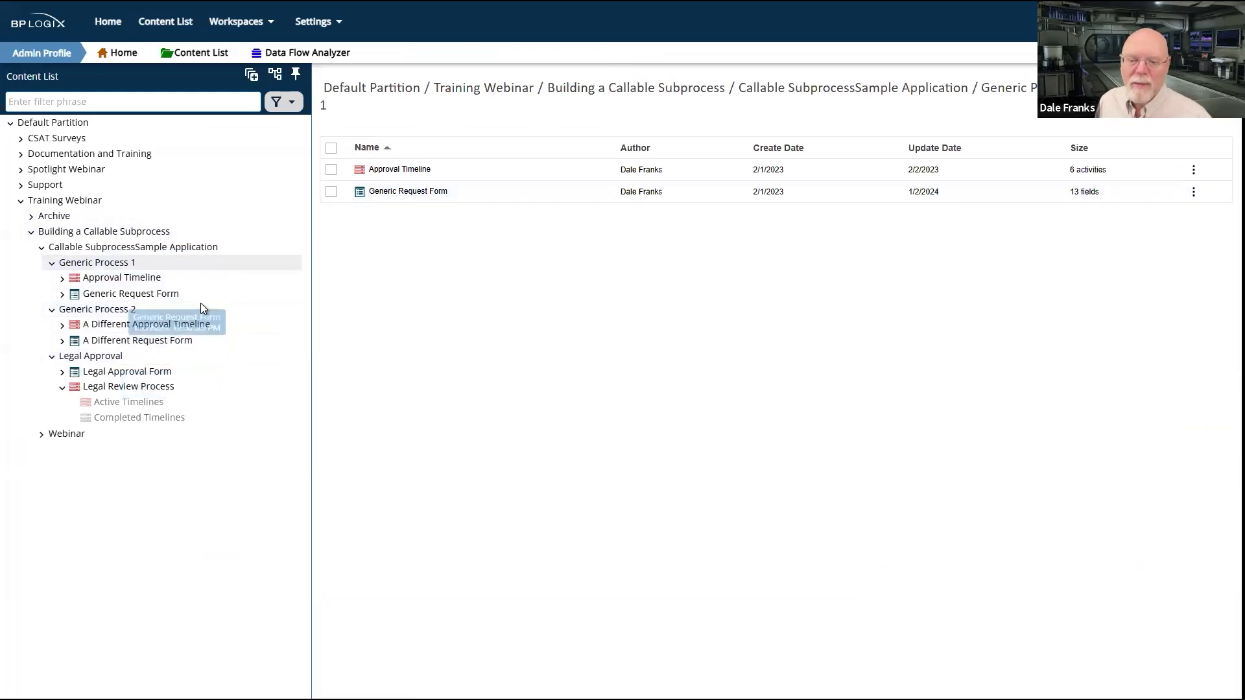
Step: Run A Different Request Form from the Generic Process 2 folder in the content list
click(120, 311)
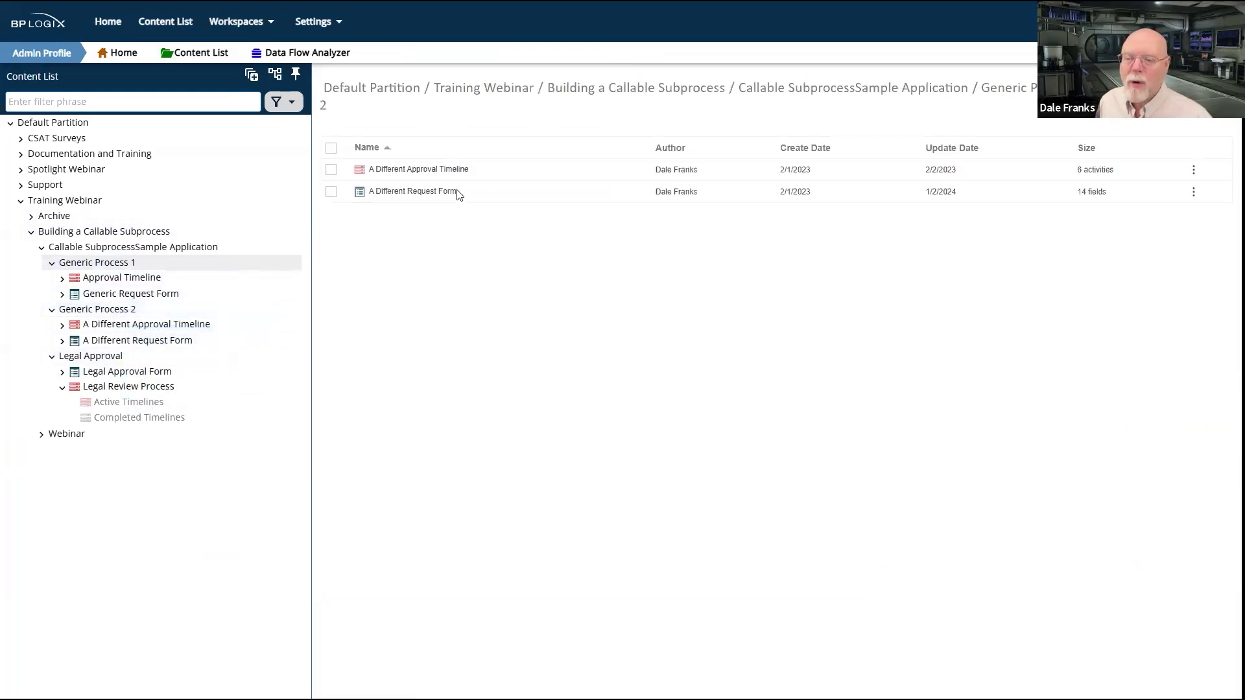
click(331, 192)
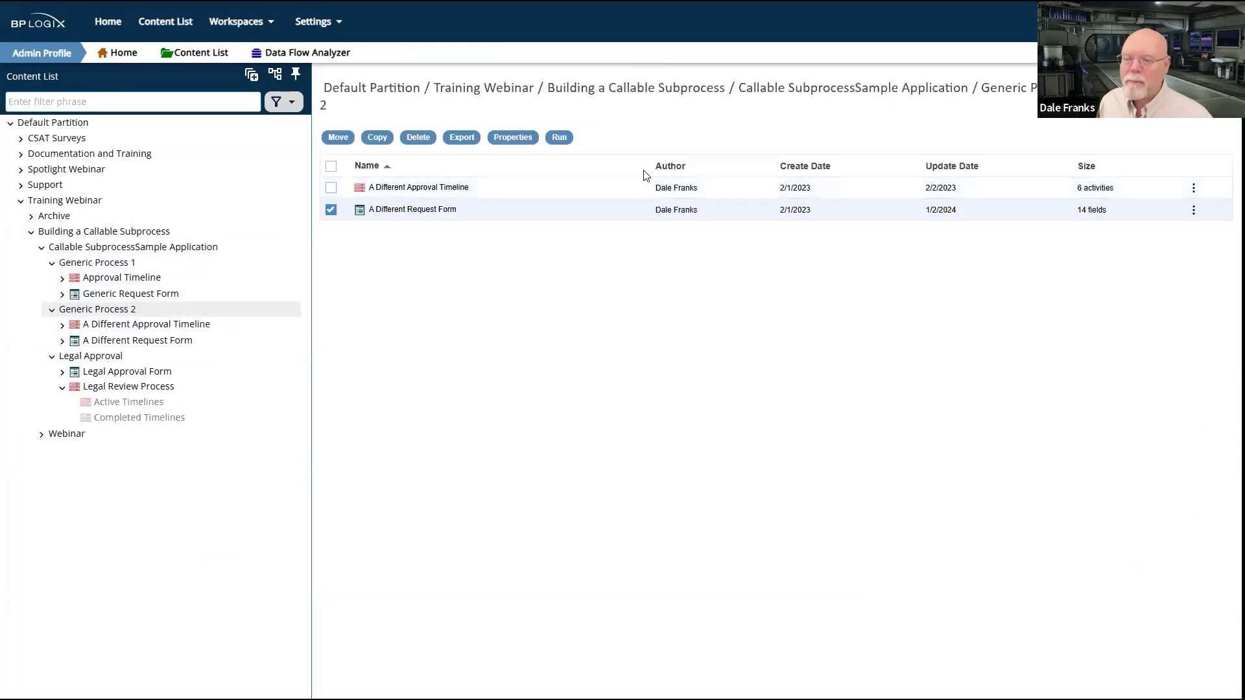
click(559, 137)
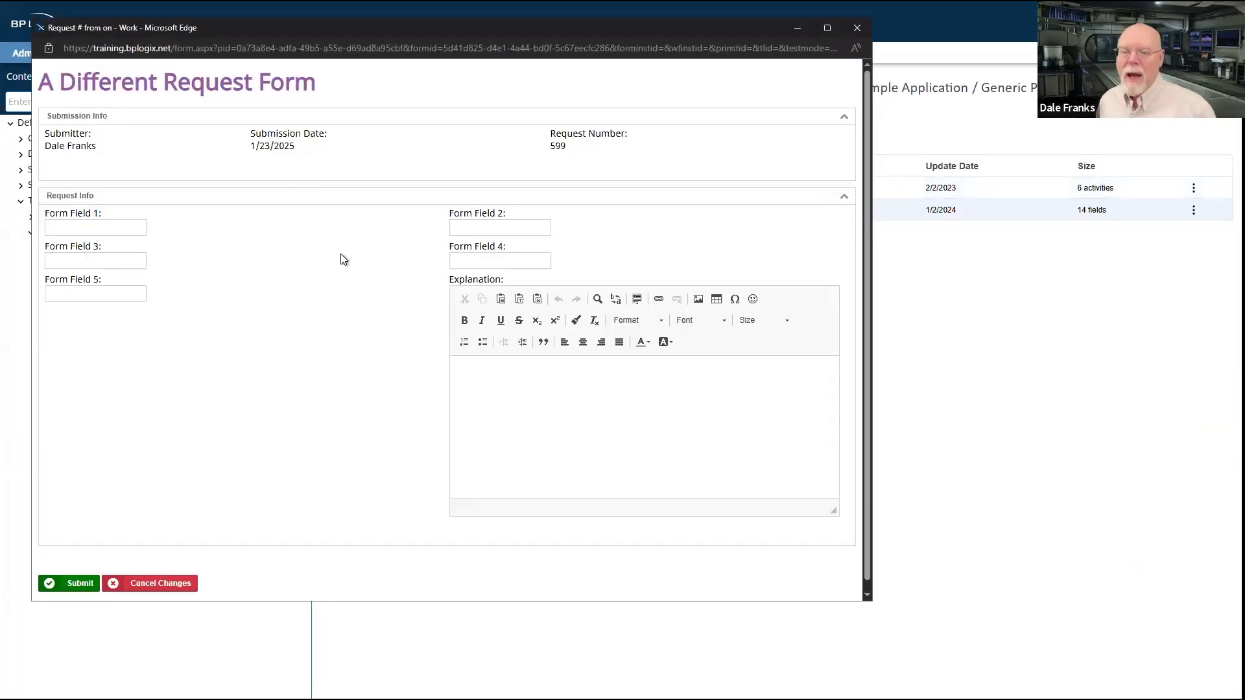
Step: Fill Form Field 1 with "sfgnf", Field 3 with "sfsgnsfgn", Field 5 with "sfgnsf", Field 2 with "sfgn" and Field 4 with "sfgnfnsg"
click(98, 227)
text(sfgnf)
click(97, 261)
text(sfgnsfgn)
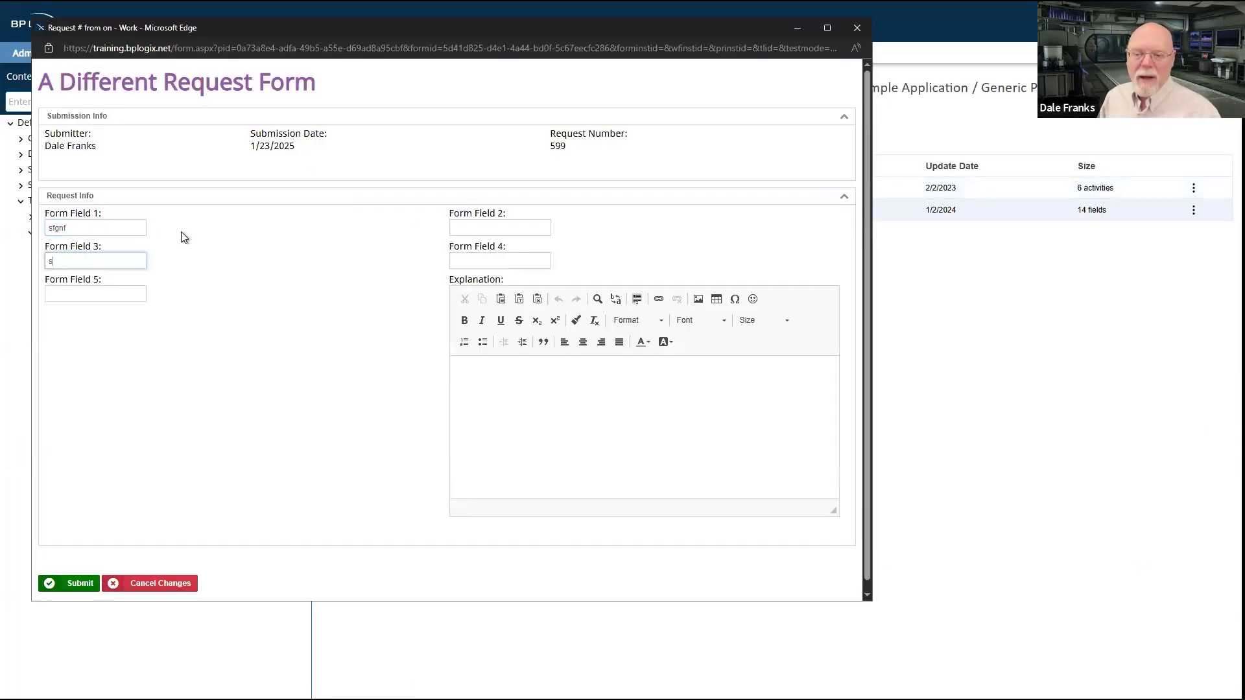
click(107, 293)
text(sfgnsf)
click(500, 228)
text(sfgn)
click(496, 260)
text(sfgnfnsg)
Step: Enter the explanation "snfgn sfgn sfgn sfgn sfg n" and submit the request
click(603, 391)
text(snfgn sfgn sfgn sfgn sfg n)
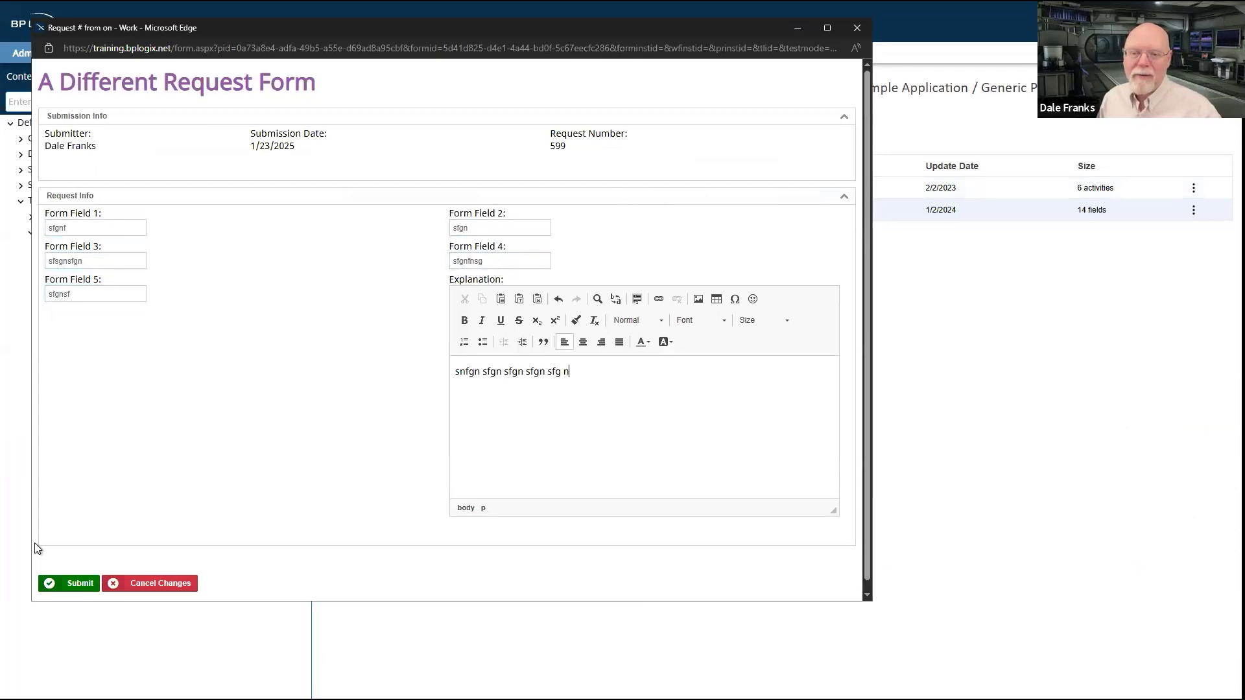
click(72, 582)
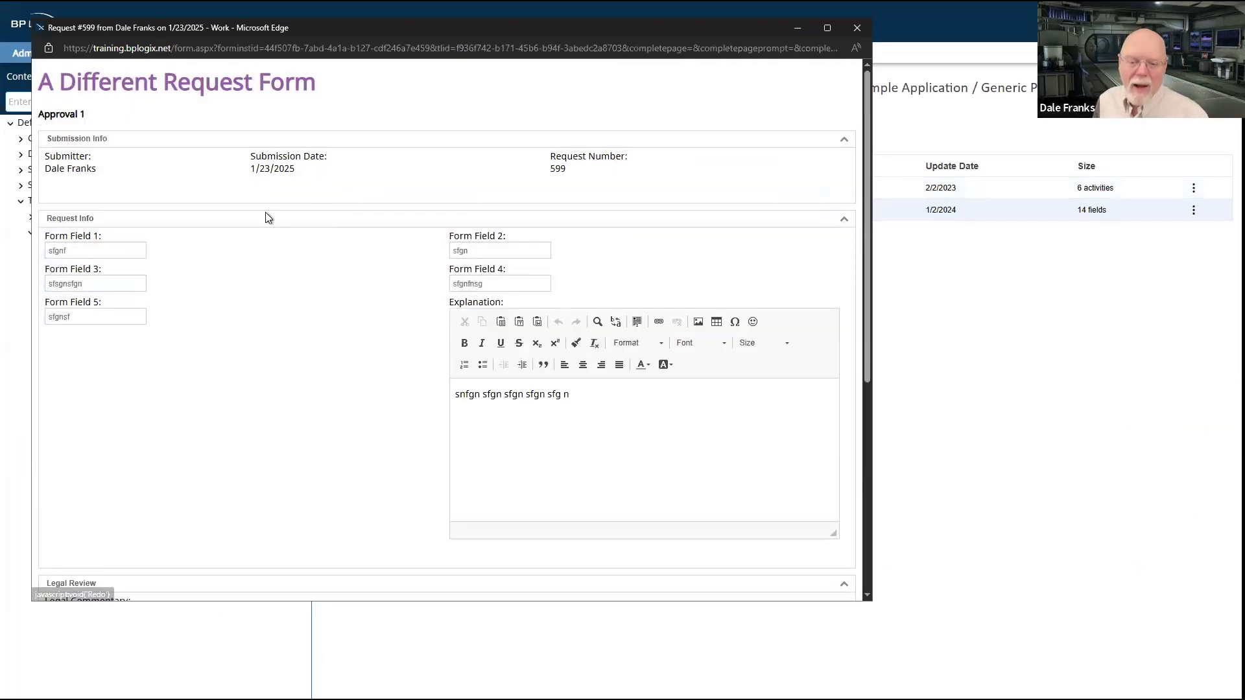
Step: Mark Approval 1 of the new request as complete and open its Paralegal Review task from the user home page
scroll(268, 218, down, 5)
click(92, 573)
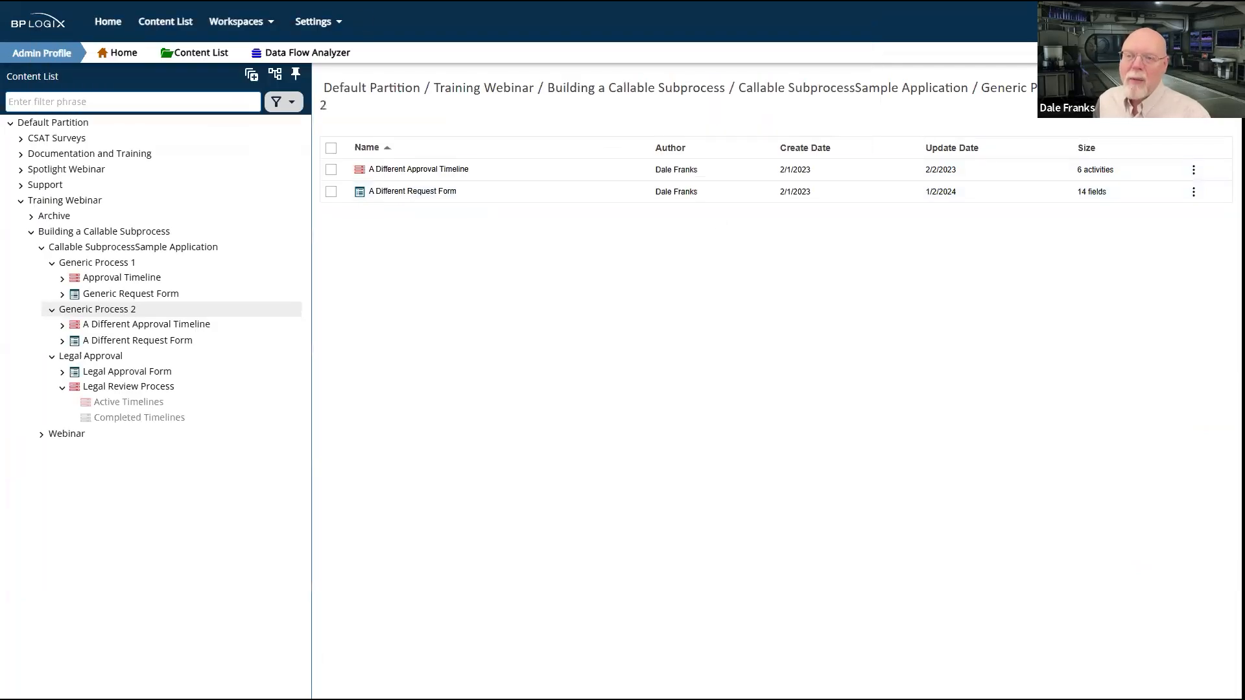
key(ctrl+Tab)
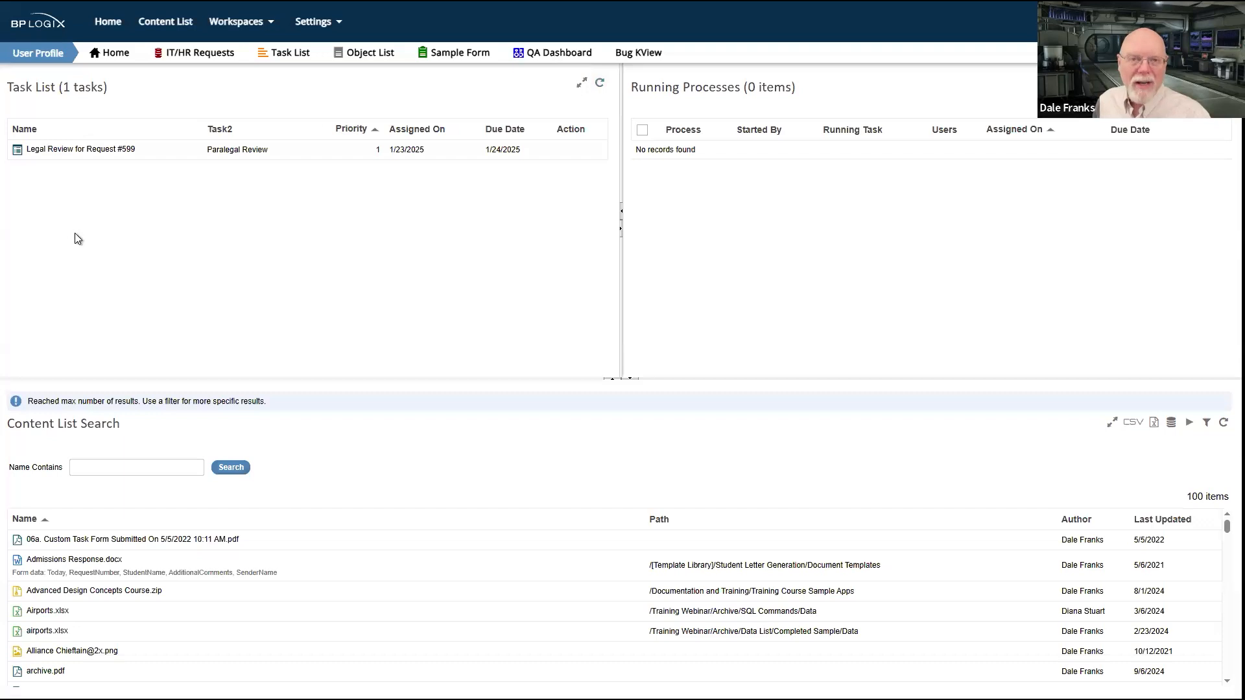
click(79, 151)
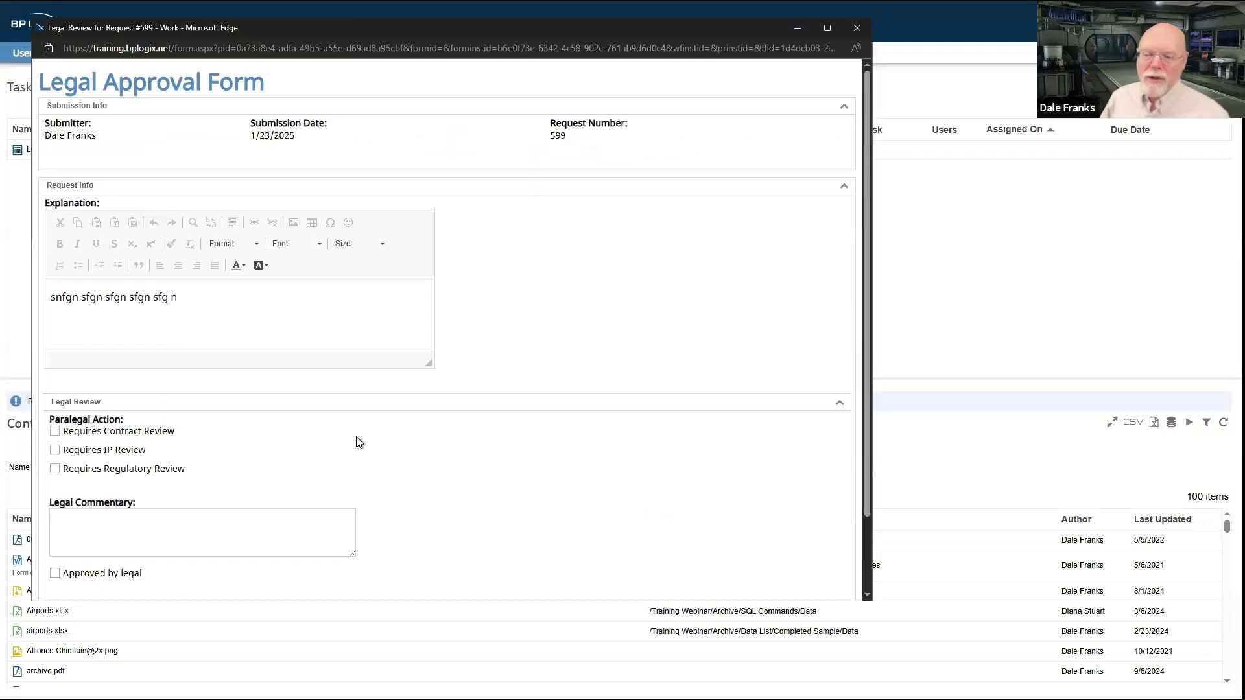
Step: Flag the request as Requires Contract Review and complete the paralegal review
scroll(358, 442, down, 1)
click(55, 343)
click(84, 573)
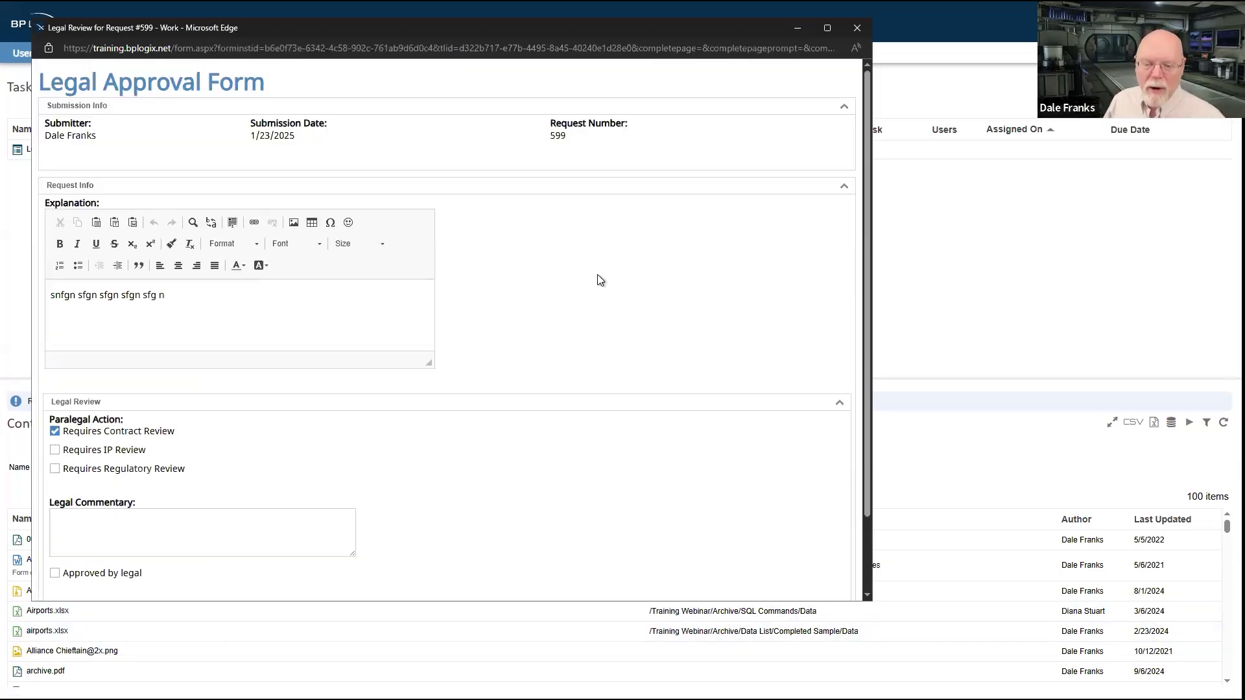
Step: Enter the legal commentary "gngfs nsfgn sfgn sfg nsfgnsf gn" and complete the contract review
scroll(597, 280, down, 2)
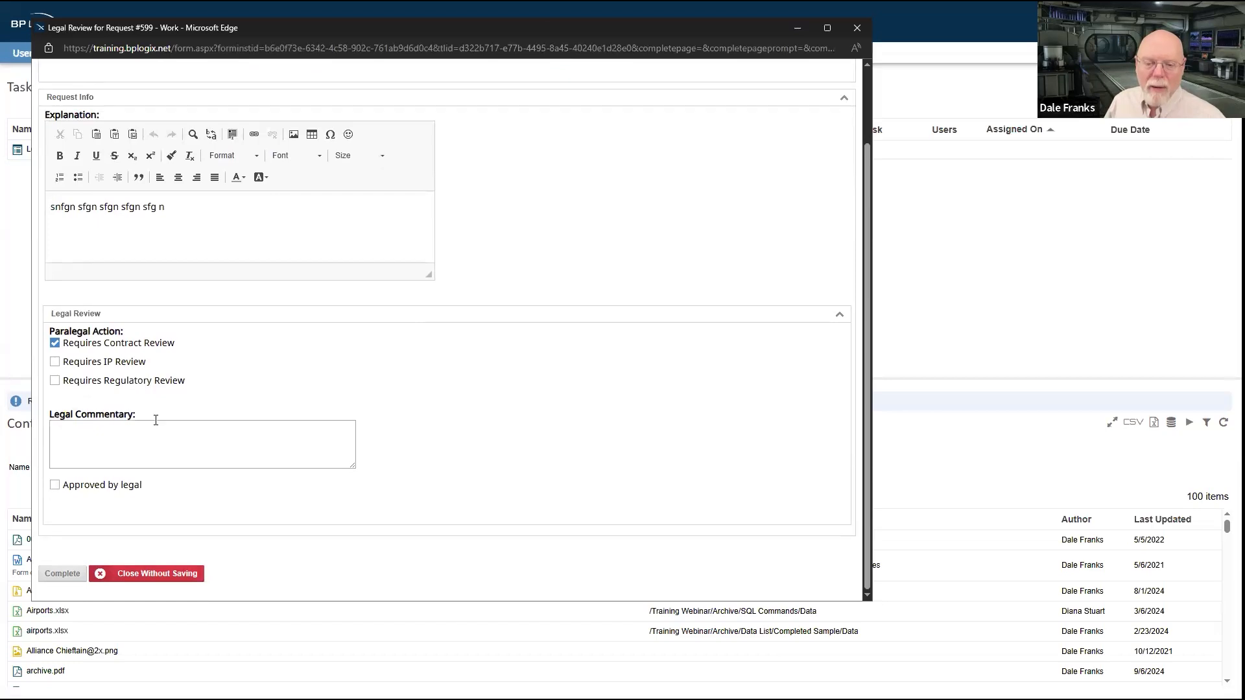
click(118, 441)
text(gngfs nsfgn sfgn sfg nsfgnsf gn)
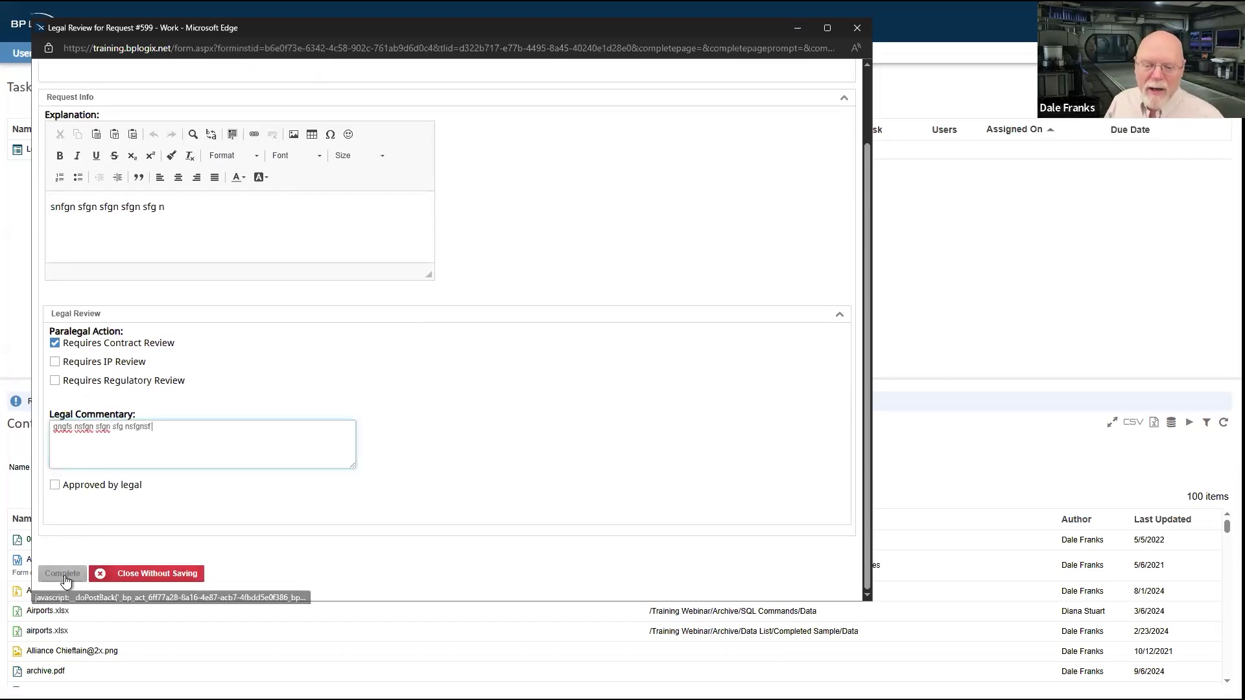
click(63, 573)
Step: Mark the second request as approved by legal and complete its GC review
scroll(578, 337, down, 2)
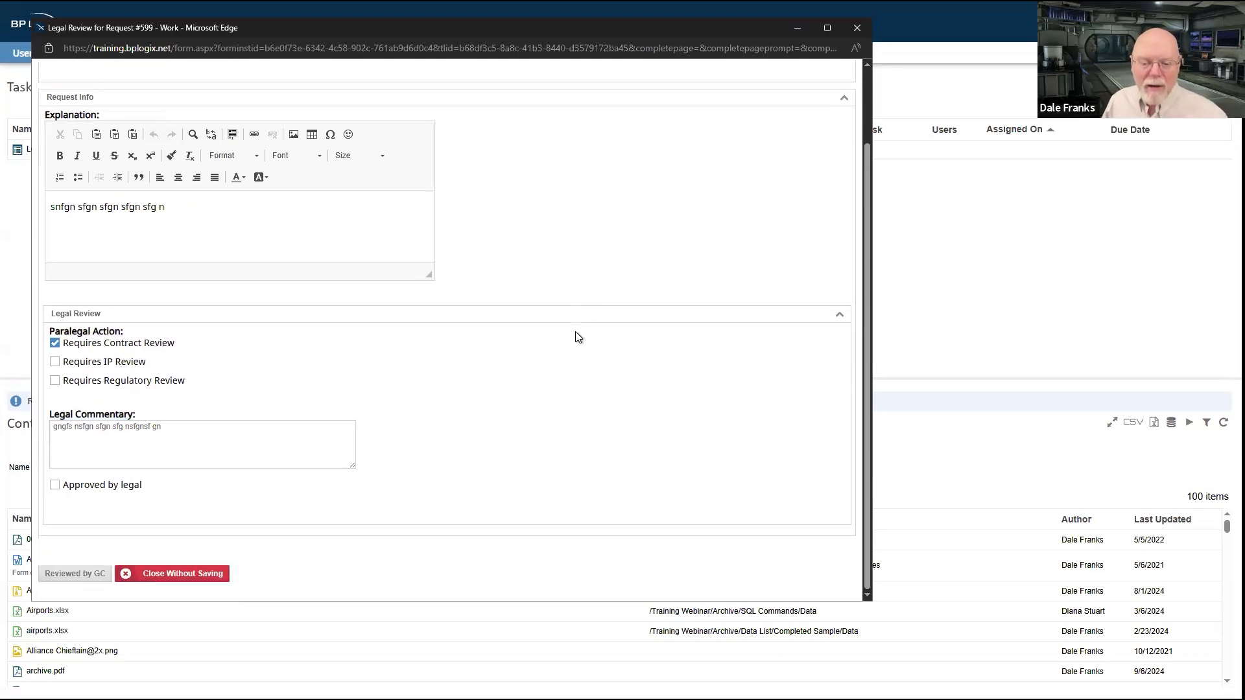
click(56, 486)
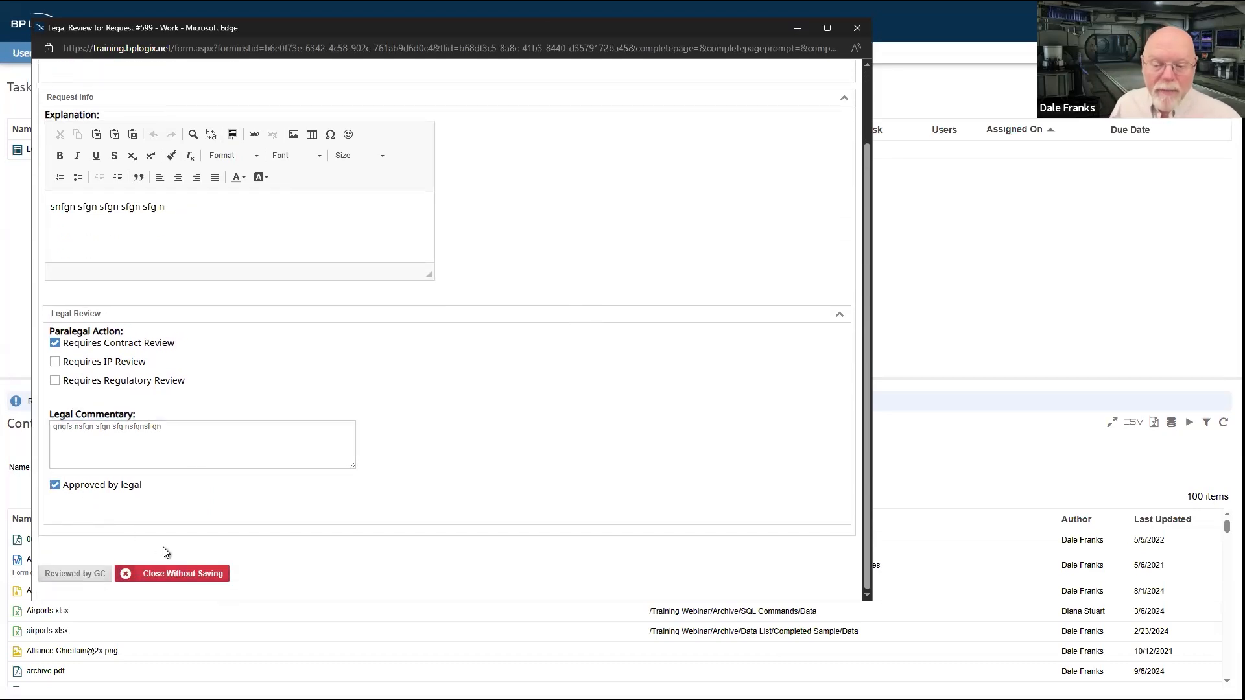
click(83, 579)
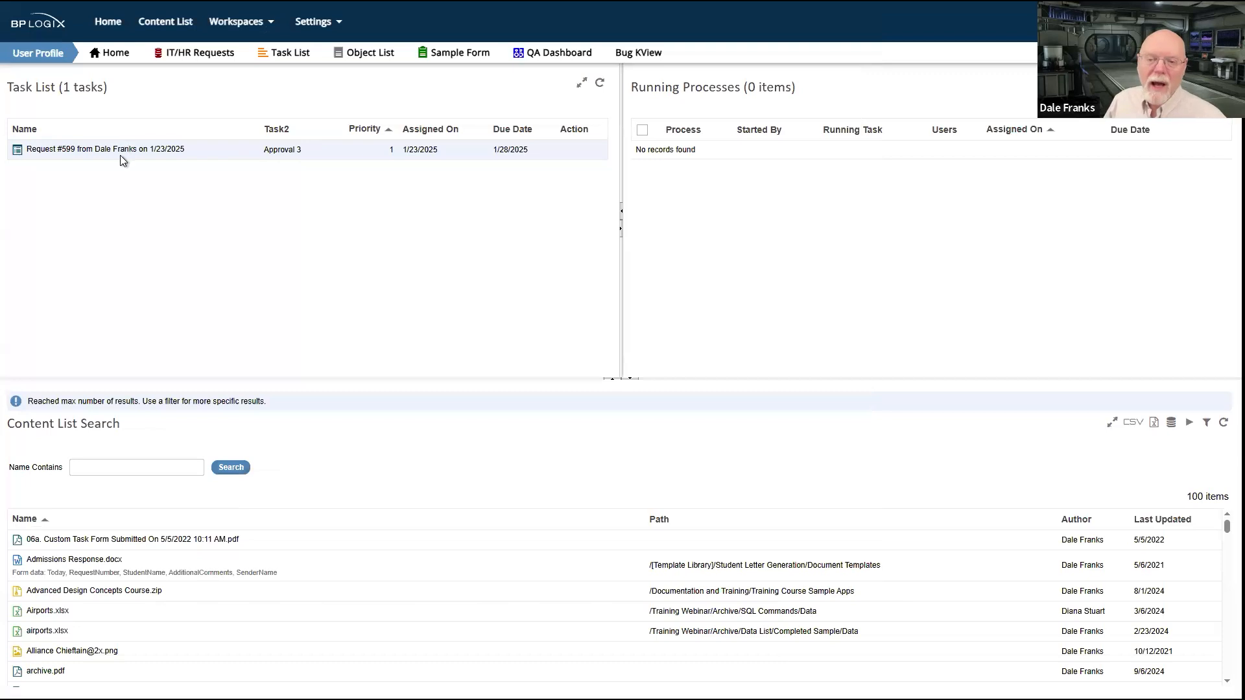
Step: Open the second request's Approval 3 task, check the returned legal commentary and legal approval, and mark Approval 3 as complete
click(123, 153)
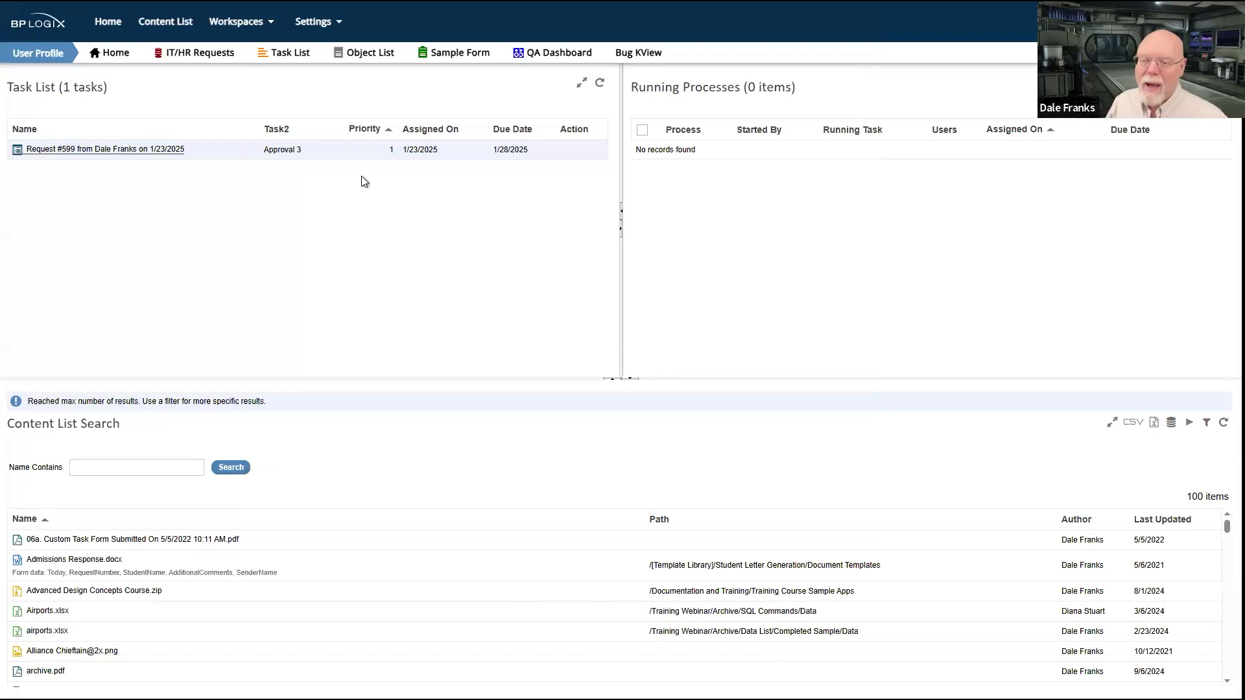
scroll(429, 293, down, 5)
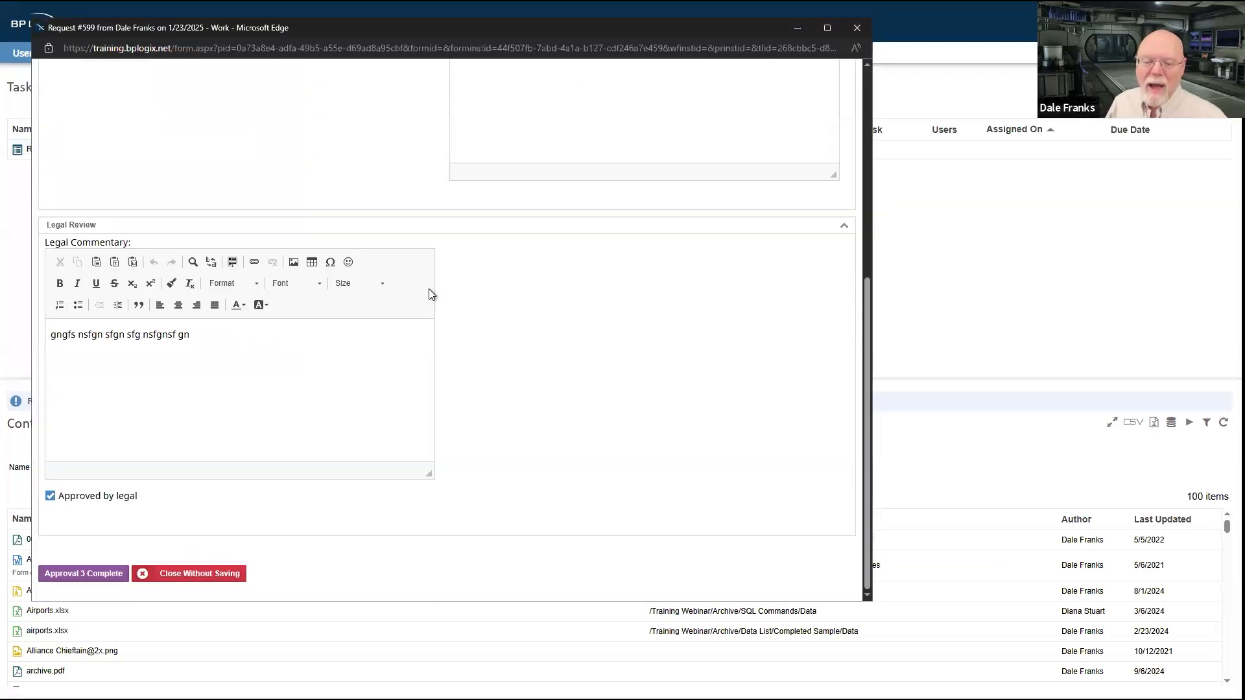
scroll(429, 293, up, 5)
scroll(429, 293, down, 5)
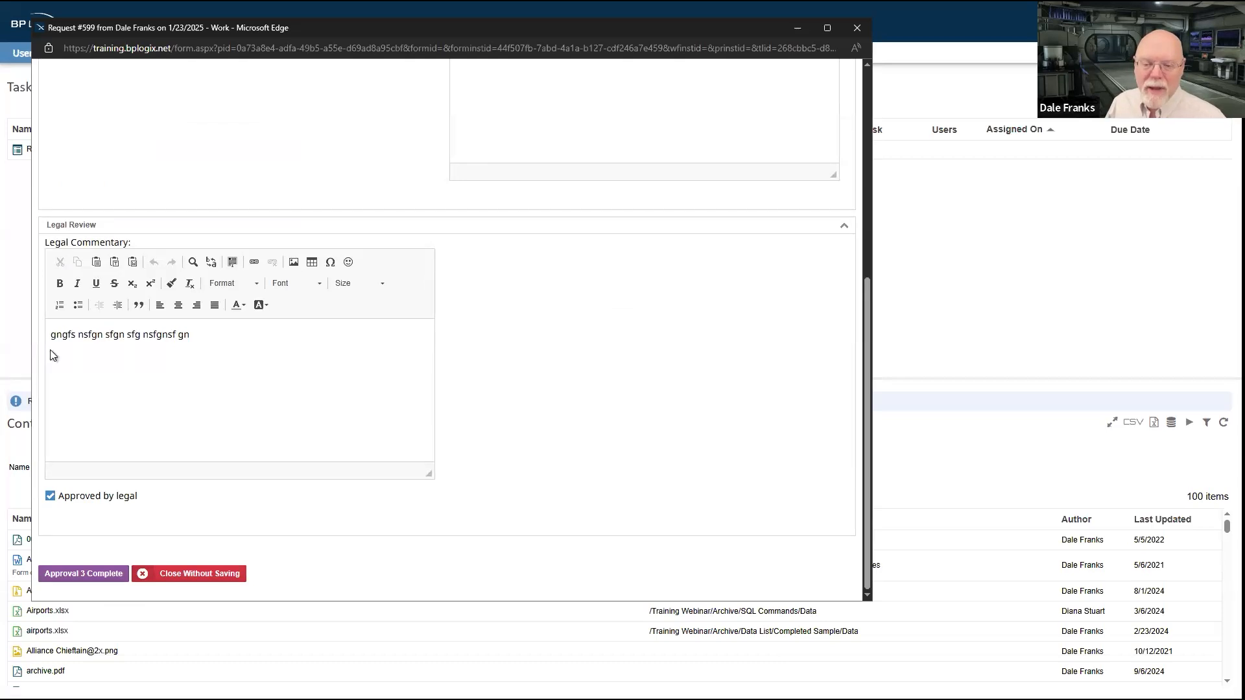
scroll(341, 288, up, 5)
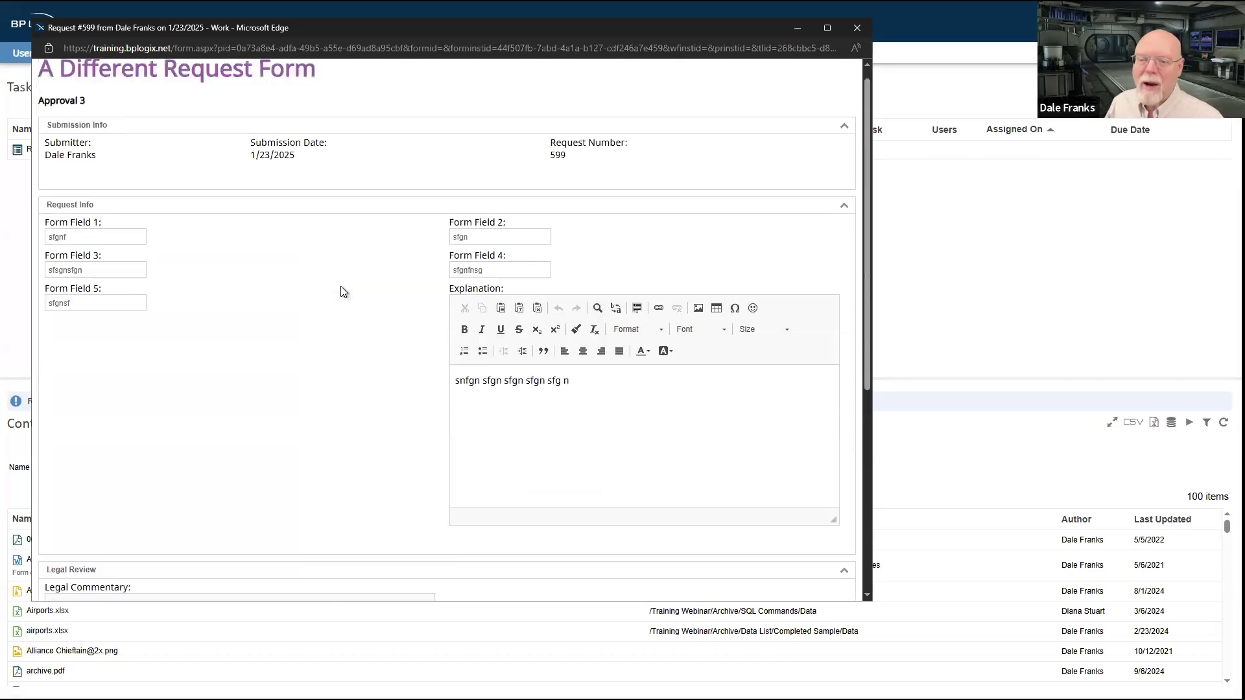
scroll(422, 405, down, 5)
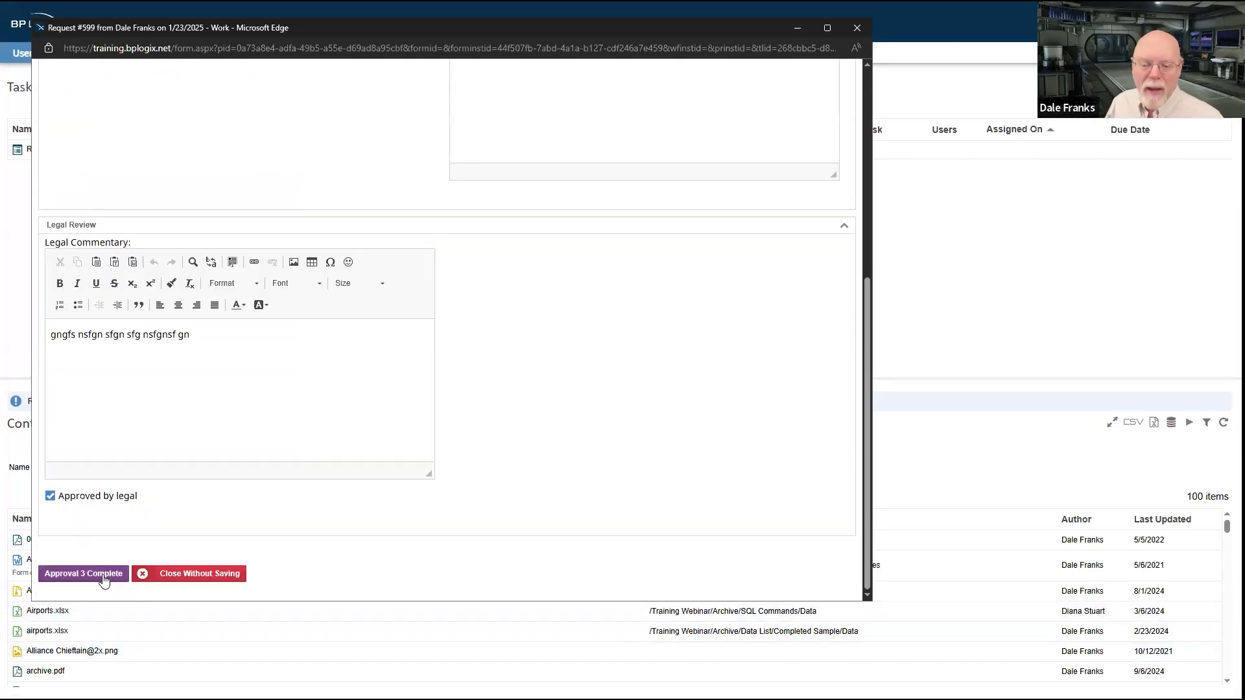
click(103, 575)
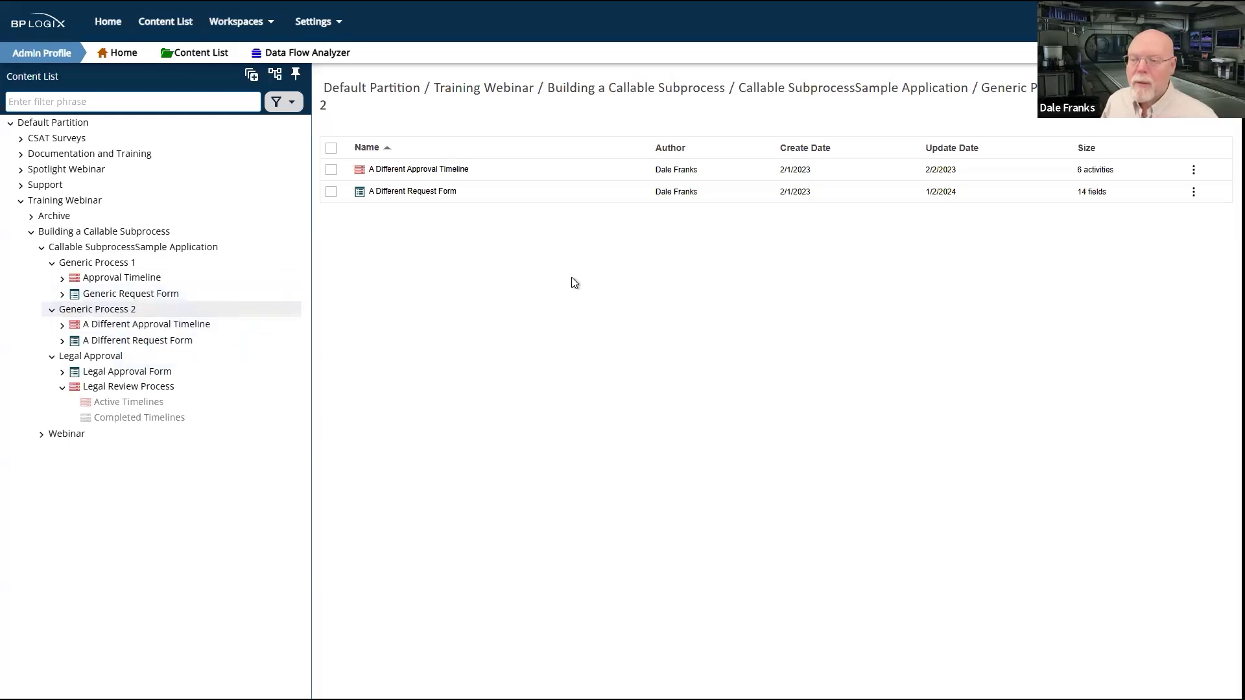
Step: Examine A Different Approval Timeline's activities and open the Request Info control from the Generic Request Form's list of form controls
click(106, 326)
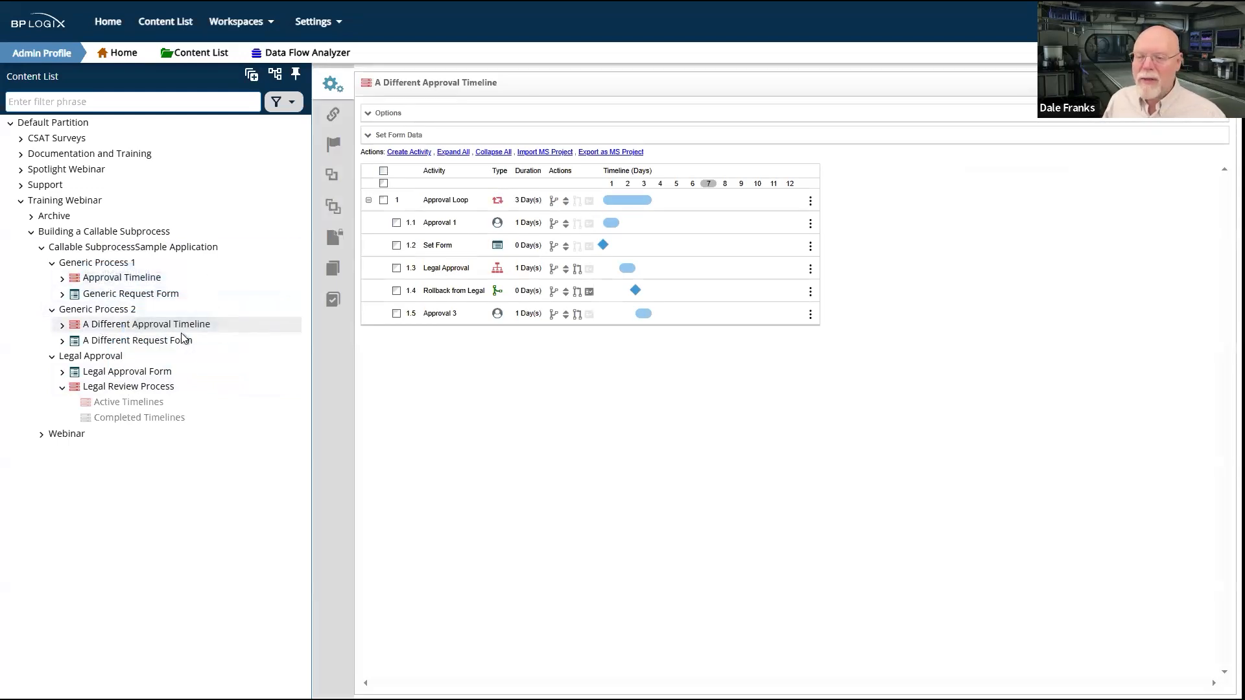
click(140, 295)
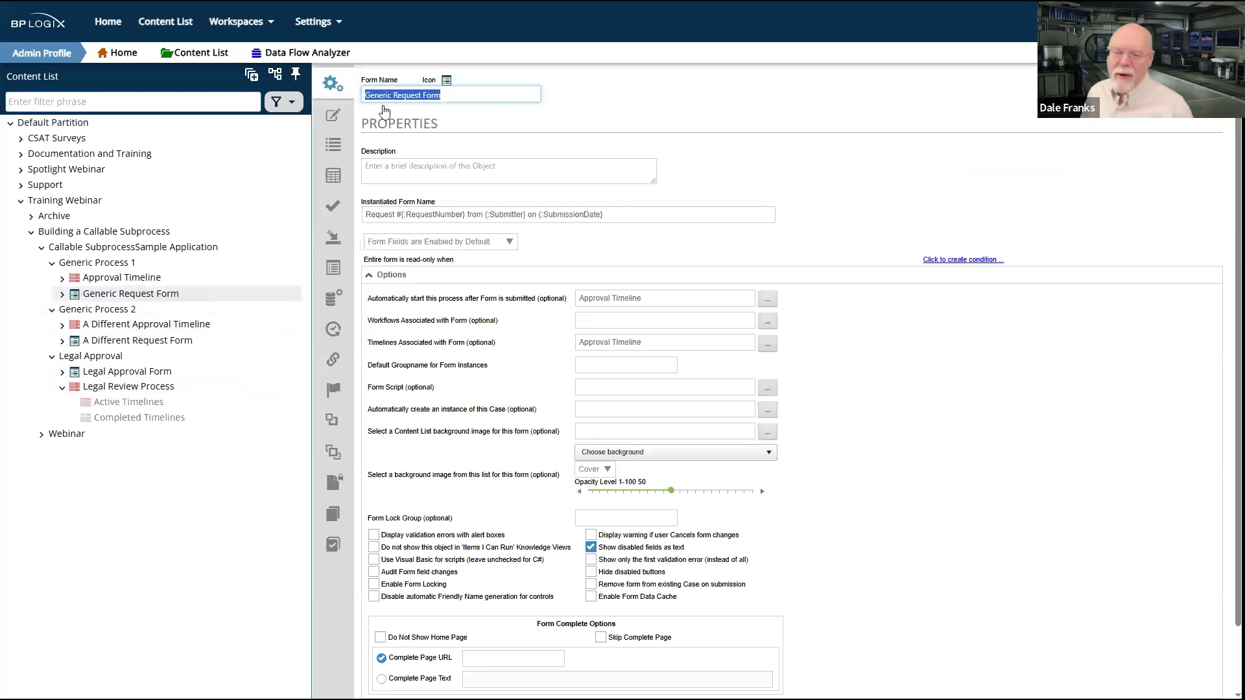
click(332, 149)
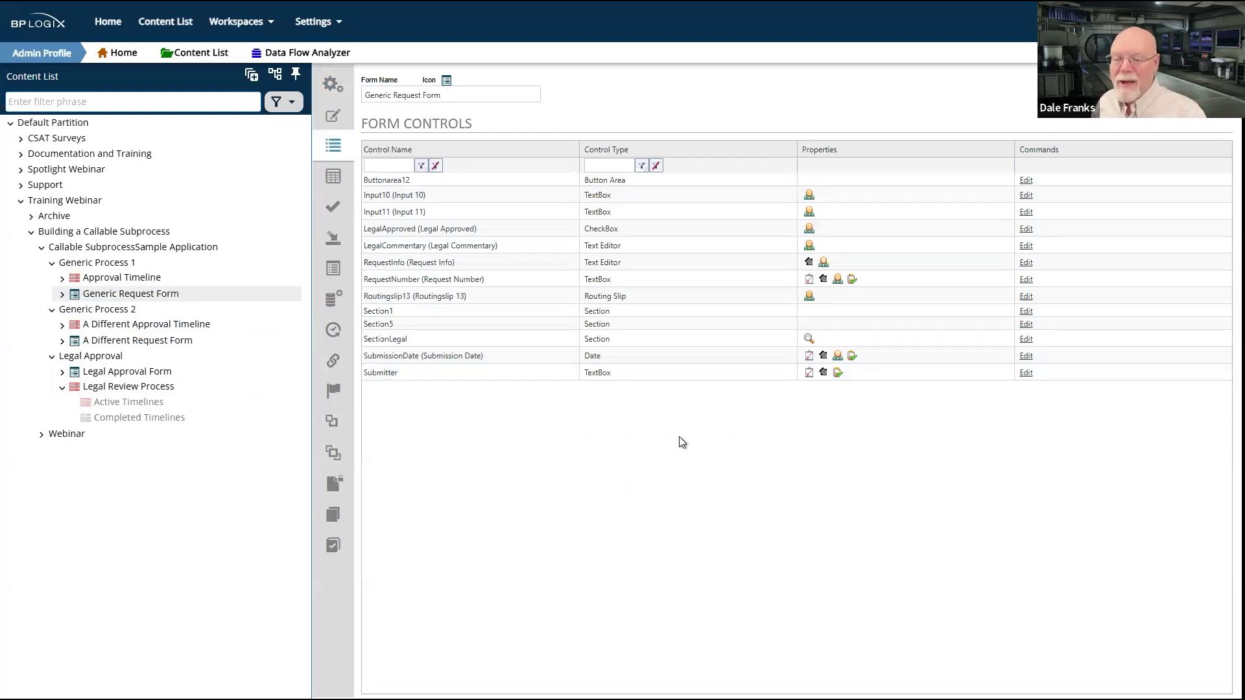
mouse_move(808, 270)
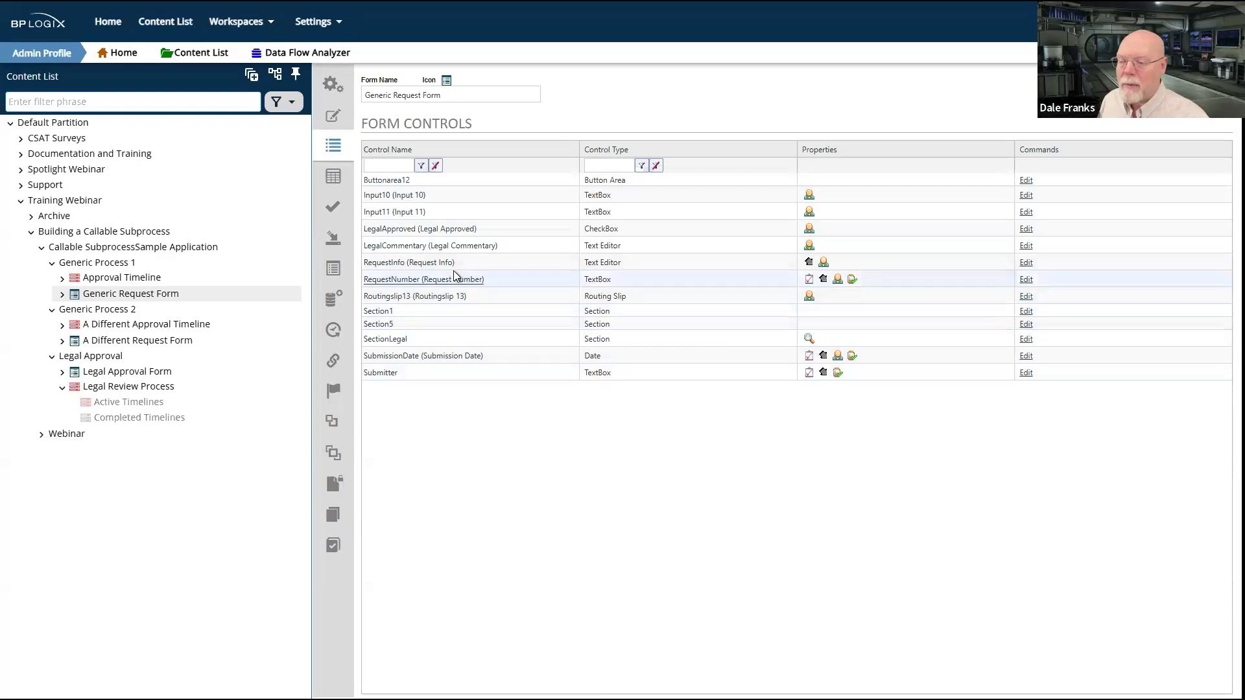
click(429, 266)
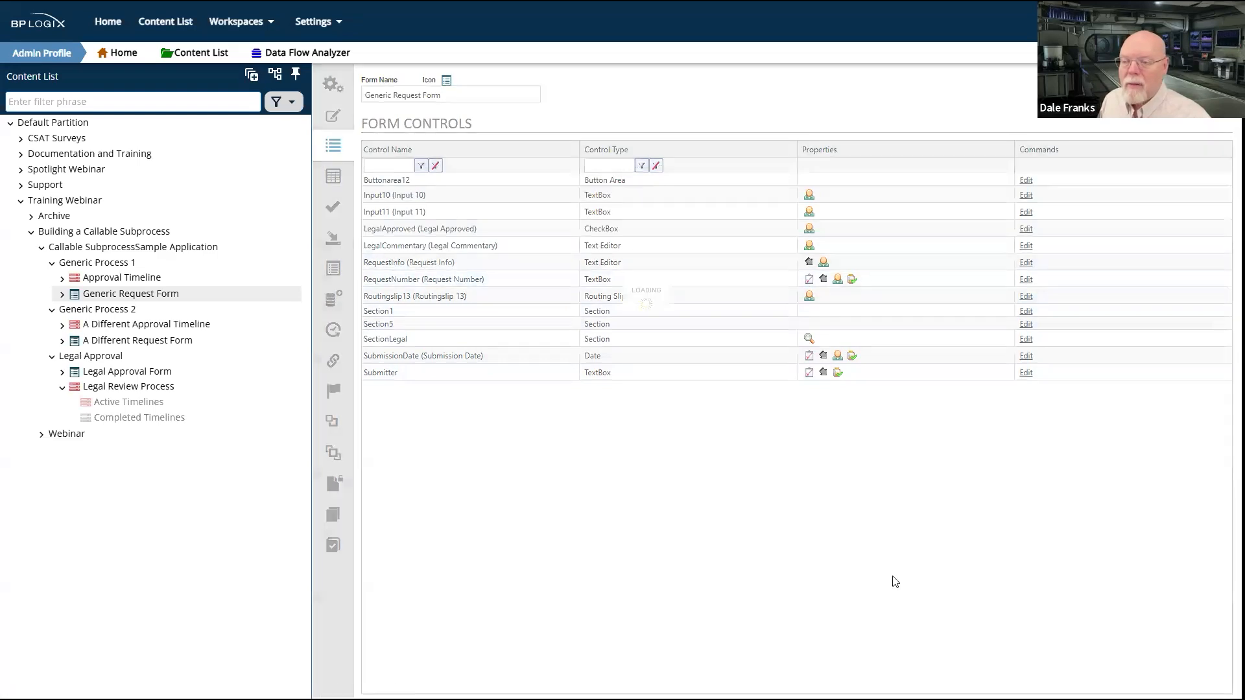
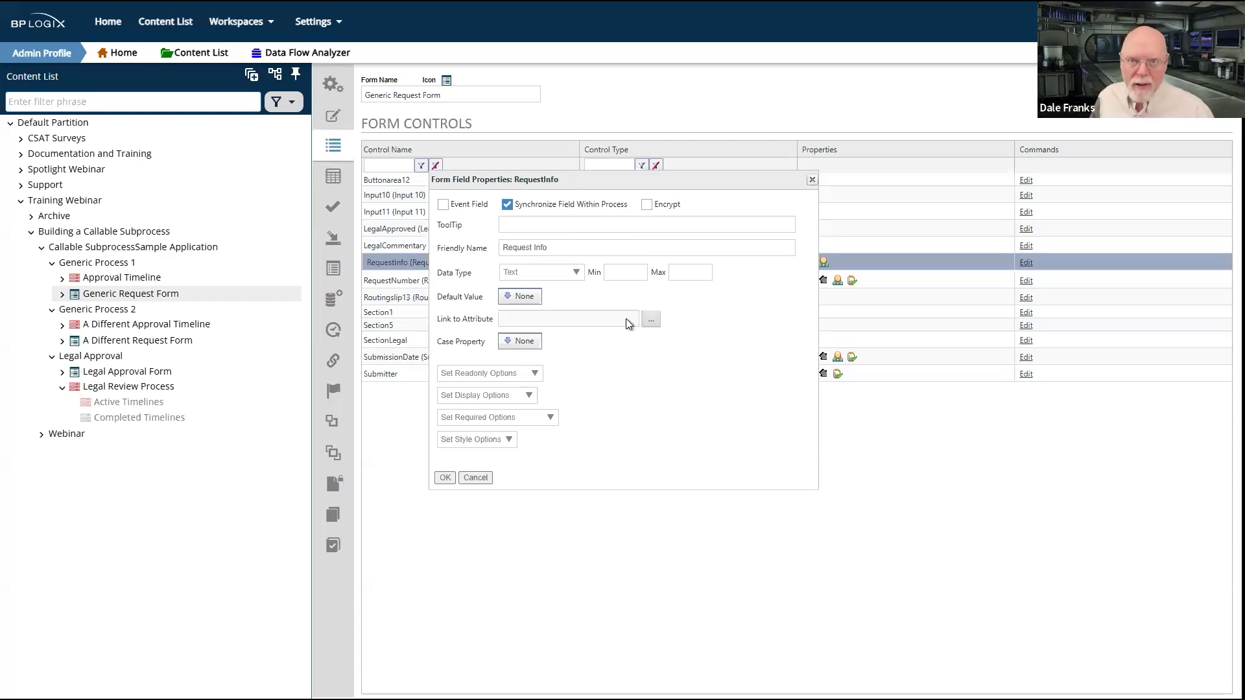
Step: Close the Request Info control's properties without changes and open the Generic Request Form's layout in the form designer
click(476, 478)
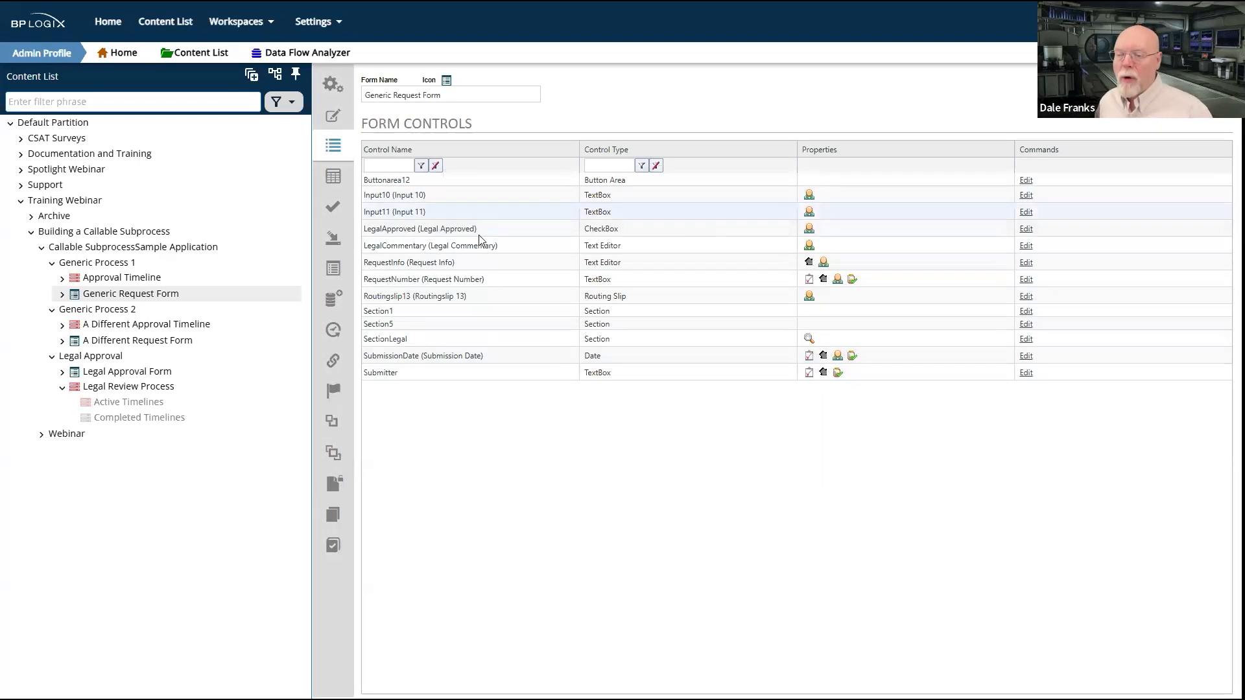
click(336, 114)
click(733, 463)
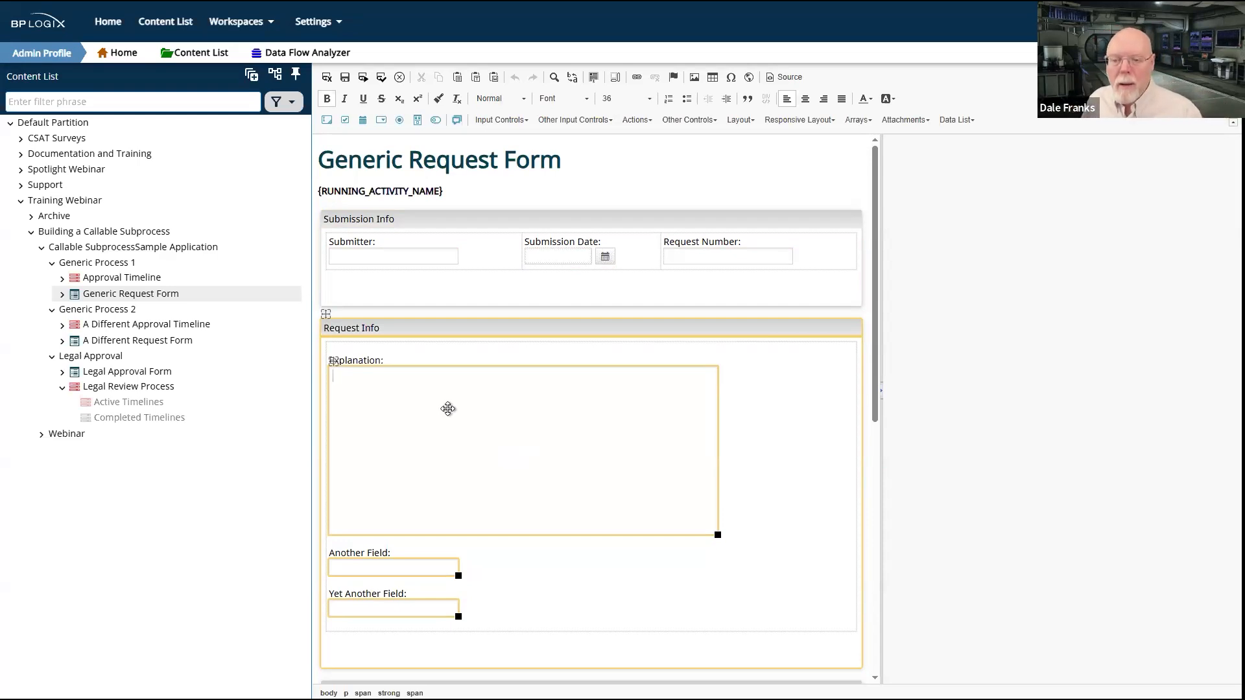
Step: Open the Legal Approval Form's layout and check the Legal Commentary control's field properties, including its synchronization setting
click(135, 375)
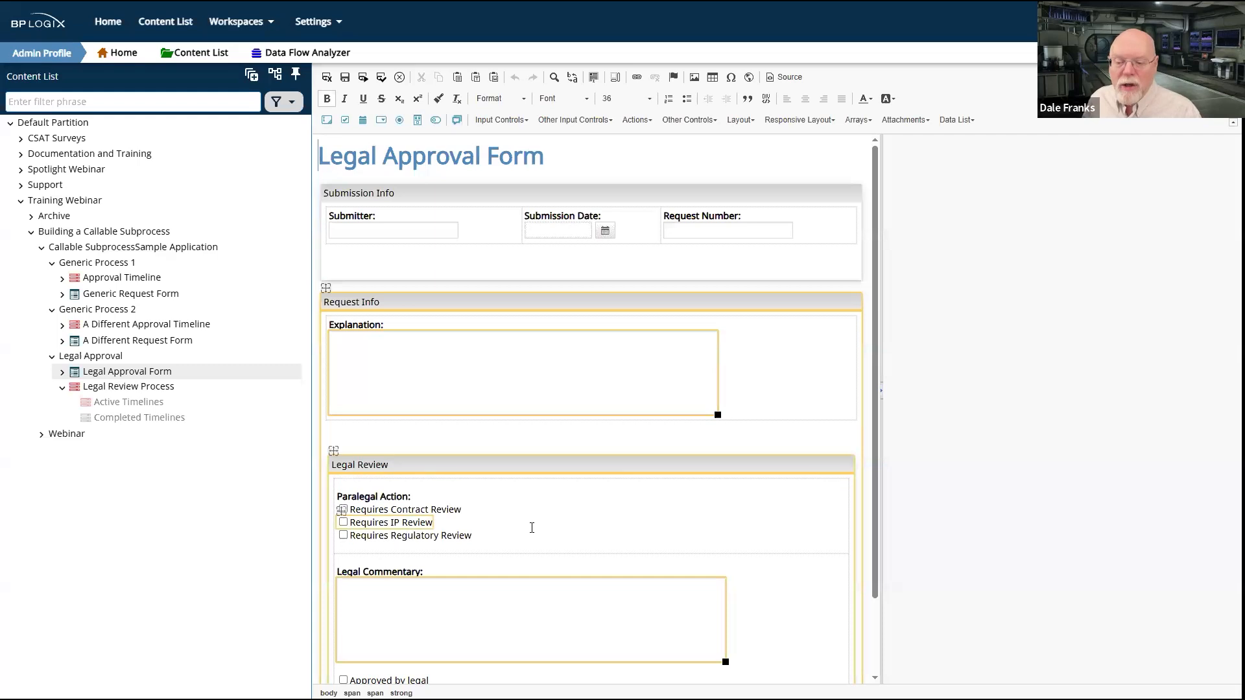
scroll(531, 524, down, 3)
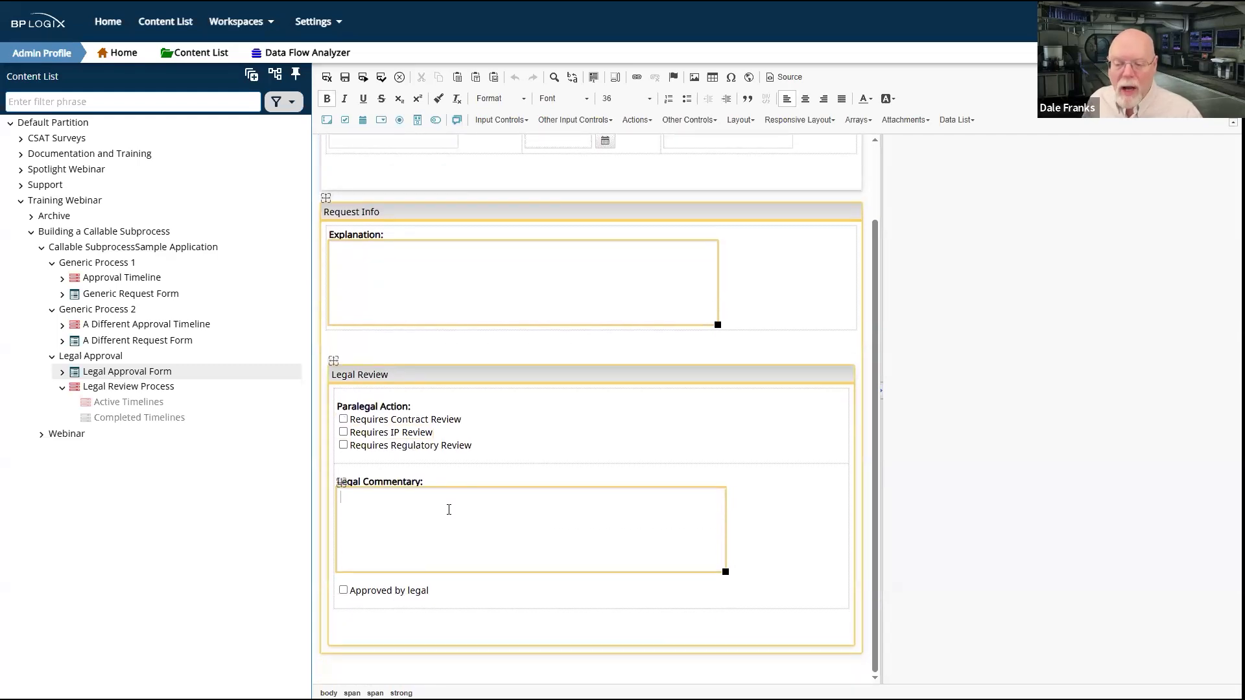
click(353, 591)
click(344, 597)
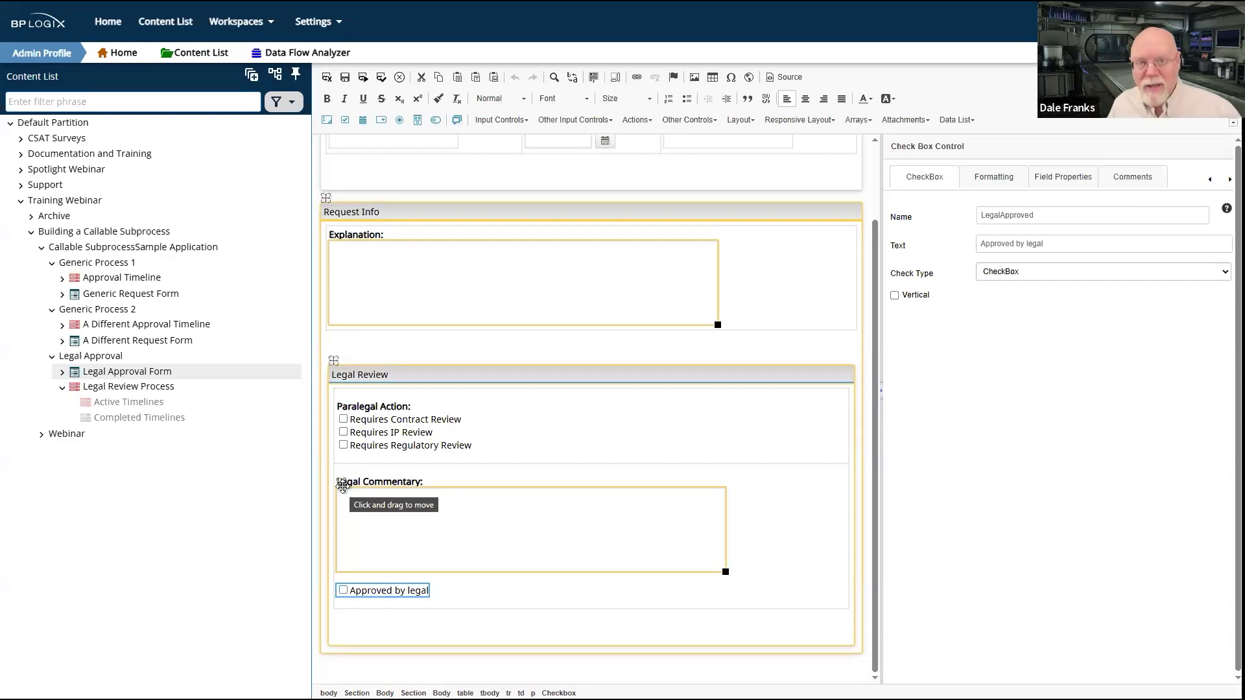
click(405, 529)
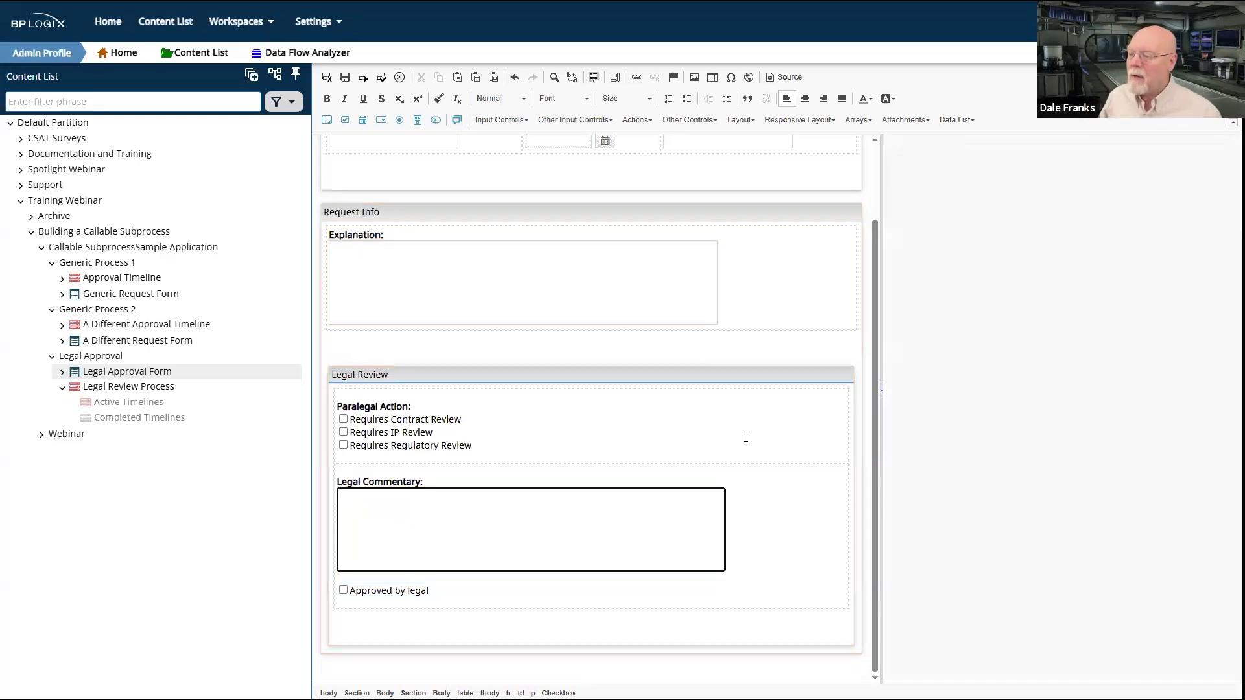
click(333, 488)
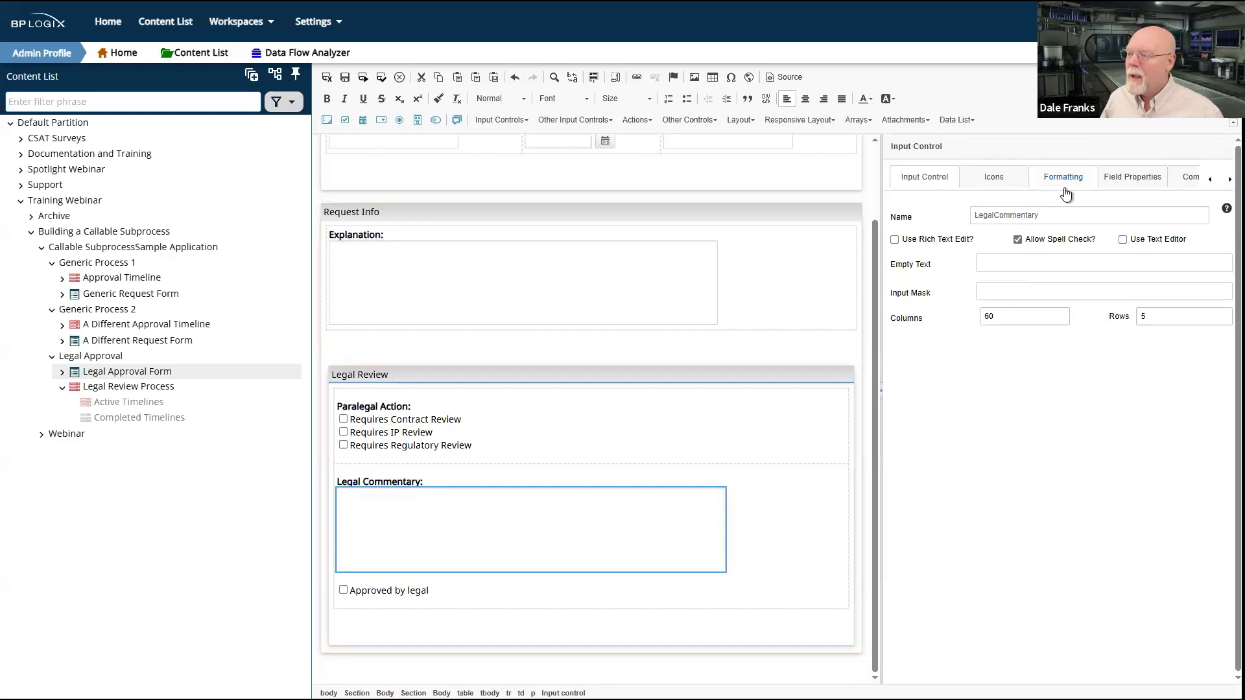
click(1132, 183)
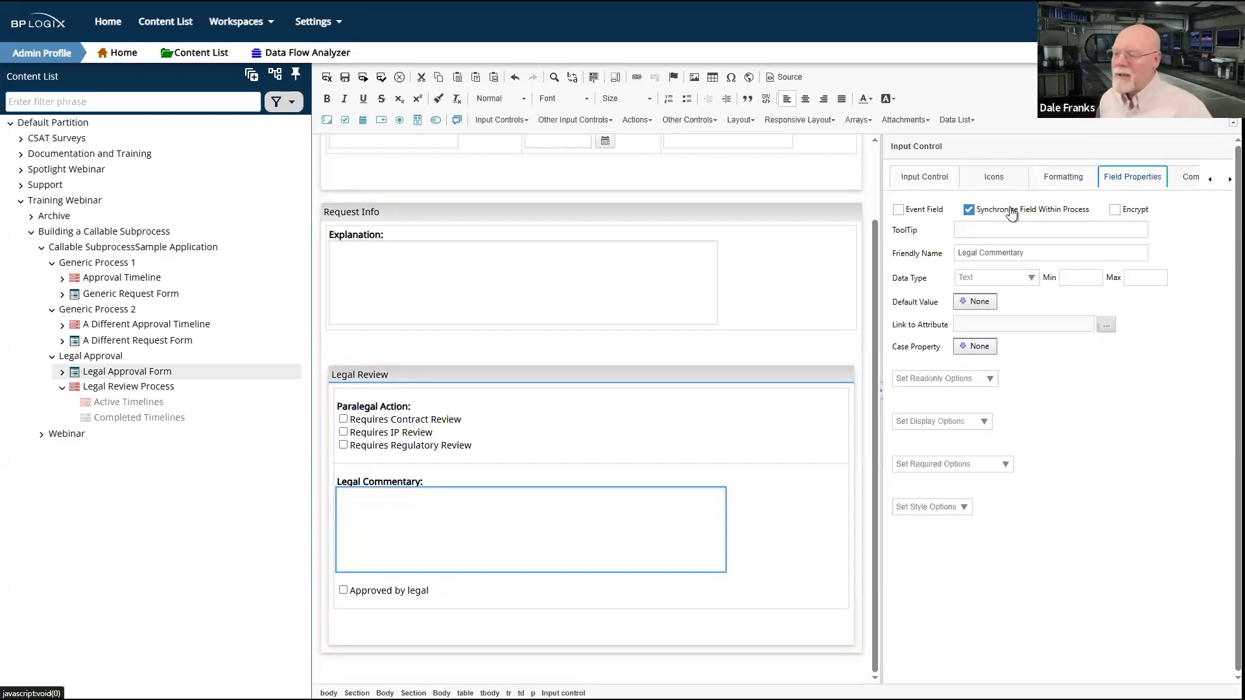
Step: Check the field properties of the "Approved by legal" checkbox on the Legal Approval Form, including its synchronization setting
click(403, 591)
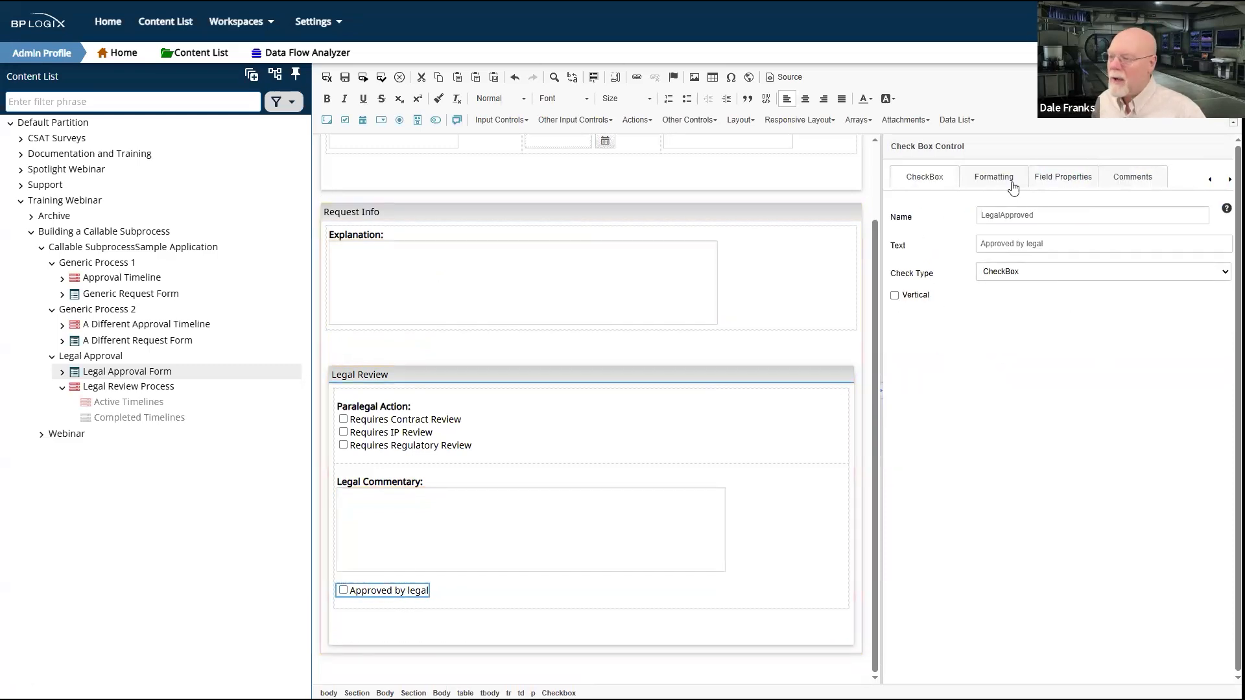
click(1061, 176)
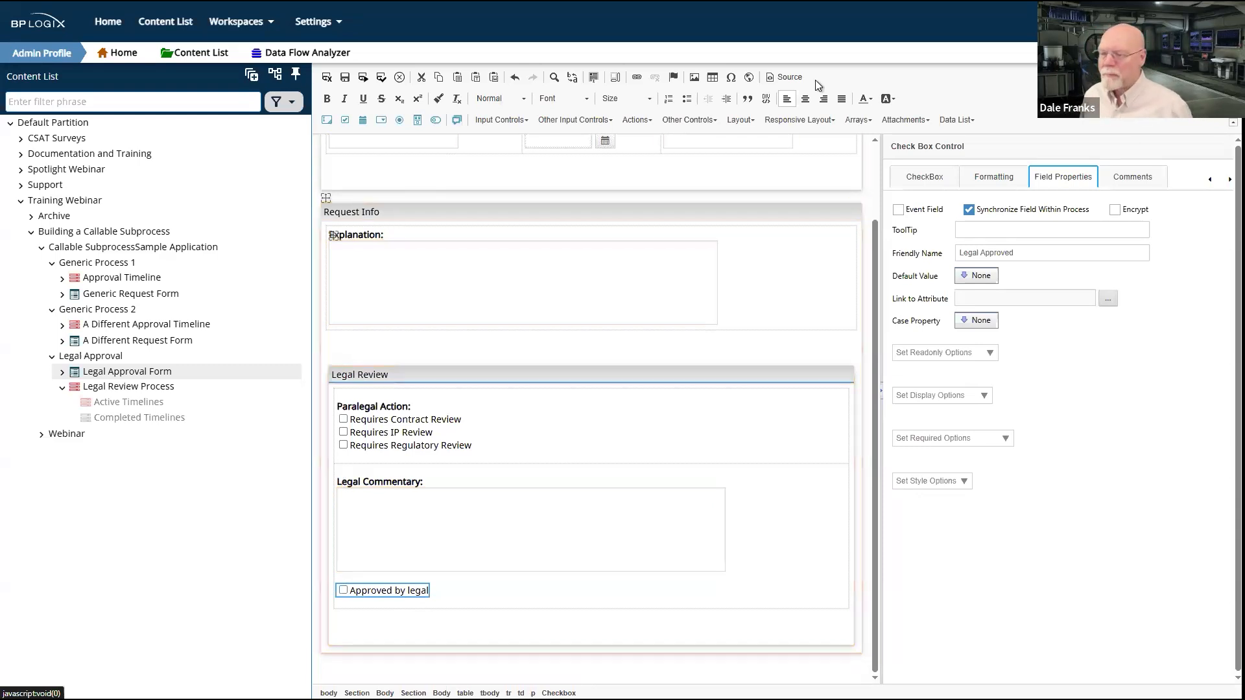
click(774, 445)
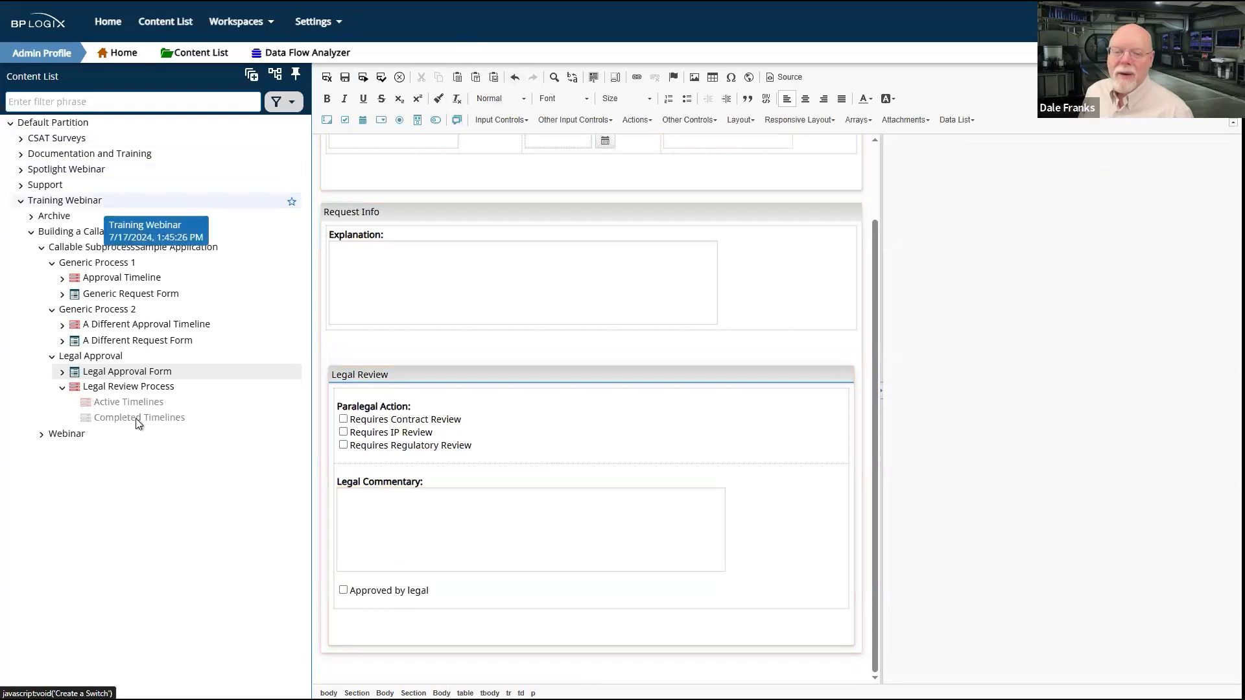
Step: Open the newest submitted instance of the Generic Request Form from its list of form instances
click(105, 357)
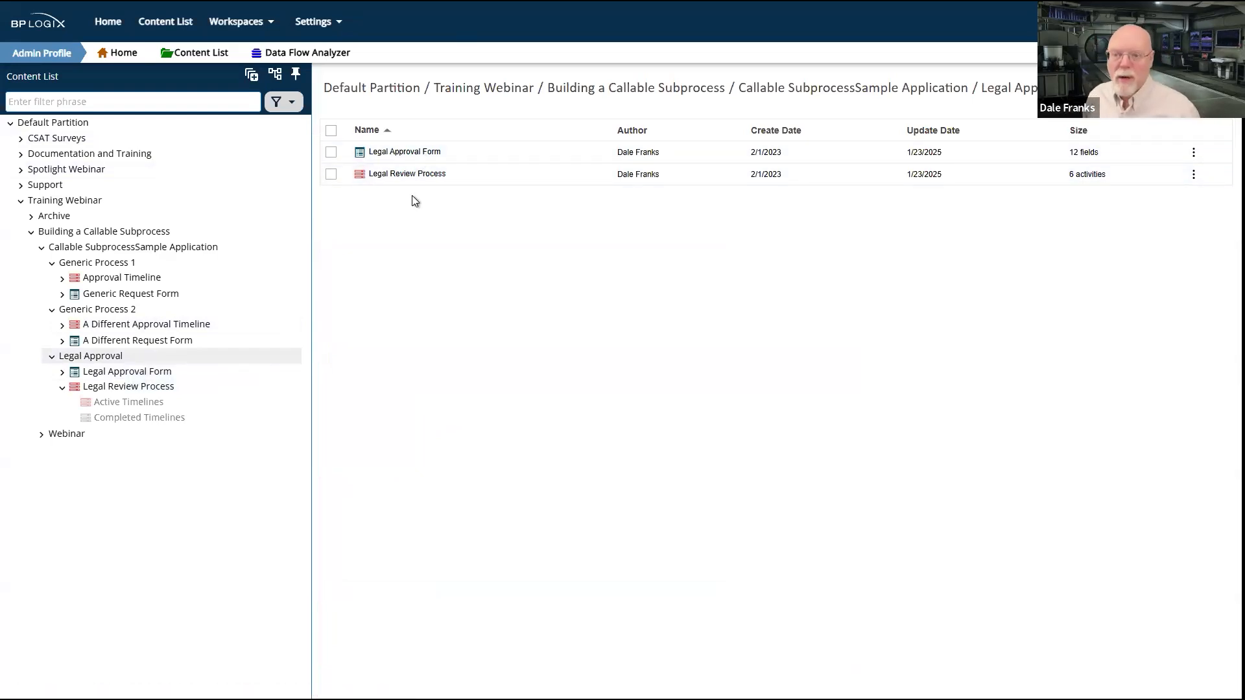
click(63, 295)
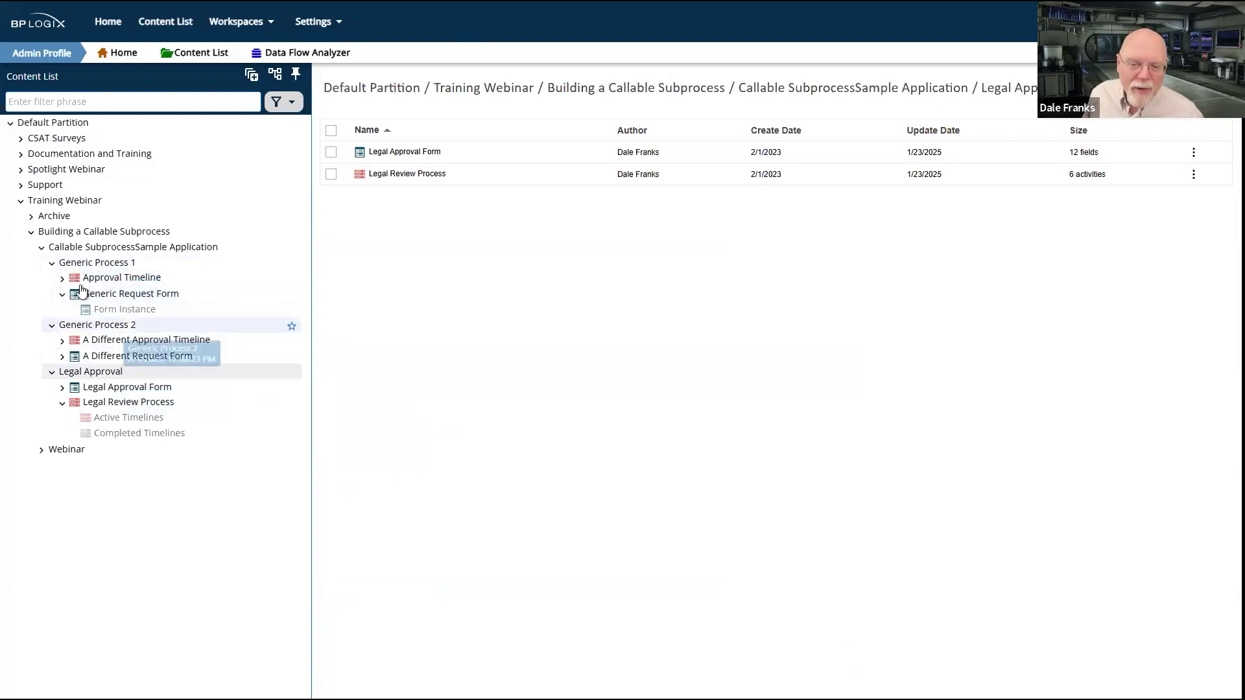
click(136, 311)
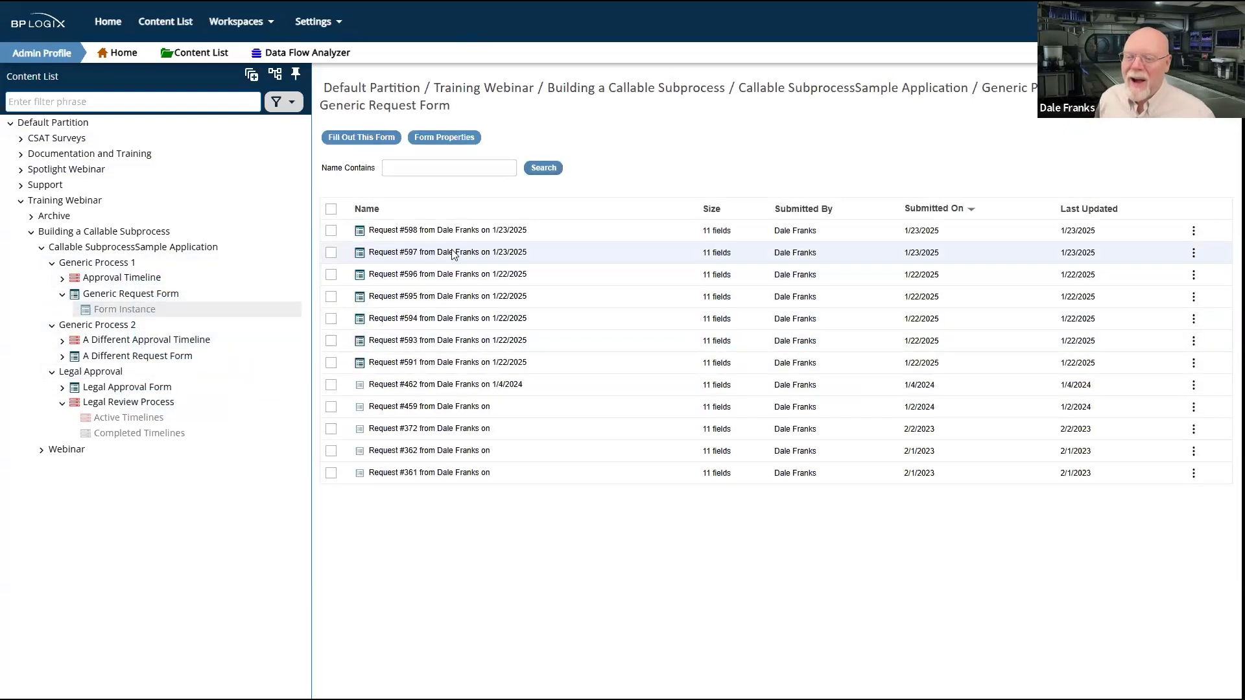
click(423, 232)
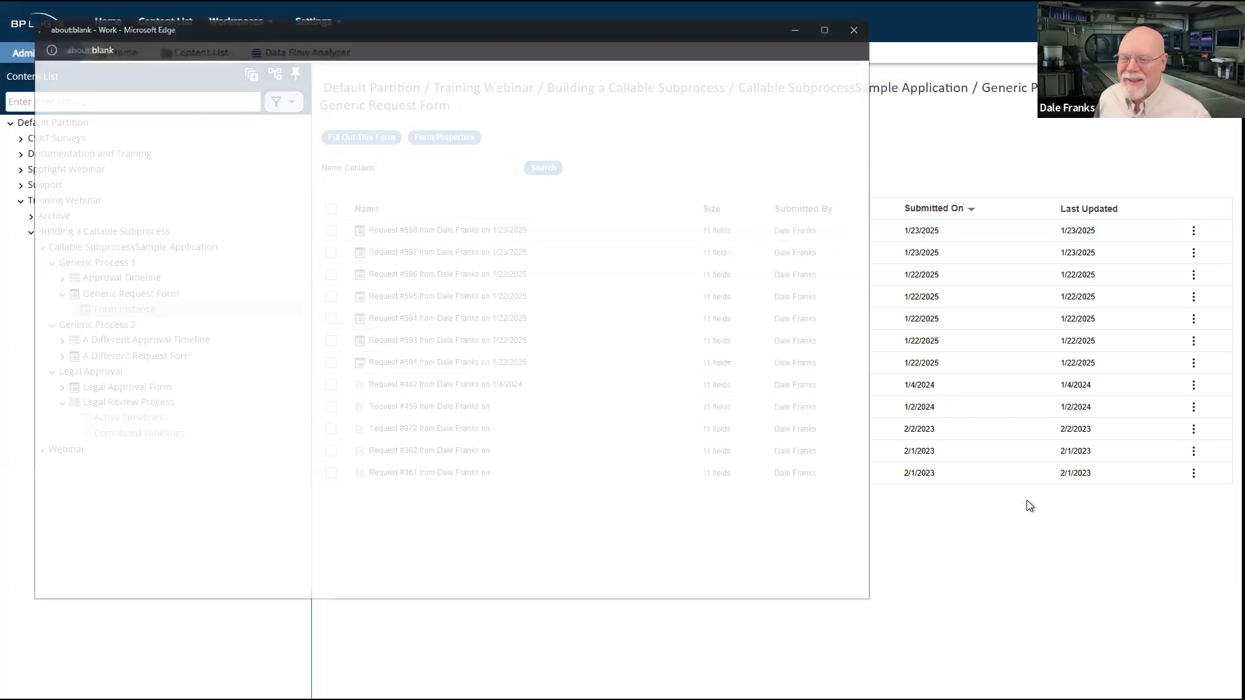
Step: Review the submitted request's legal commentary, legal approval, signatures and request info, and leave the form unchanged
scroll(614, 395, down, 9)
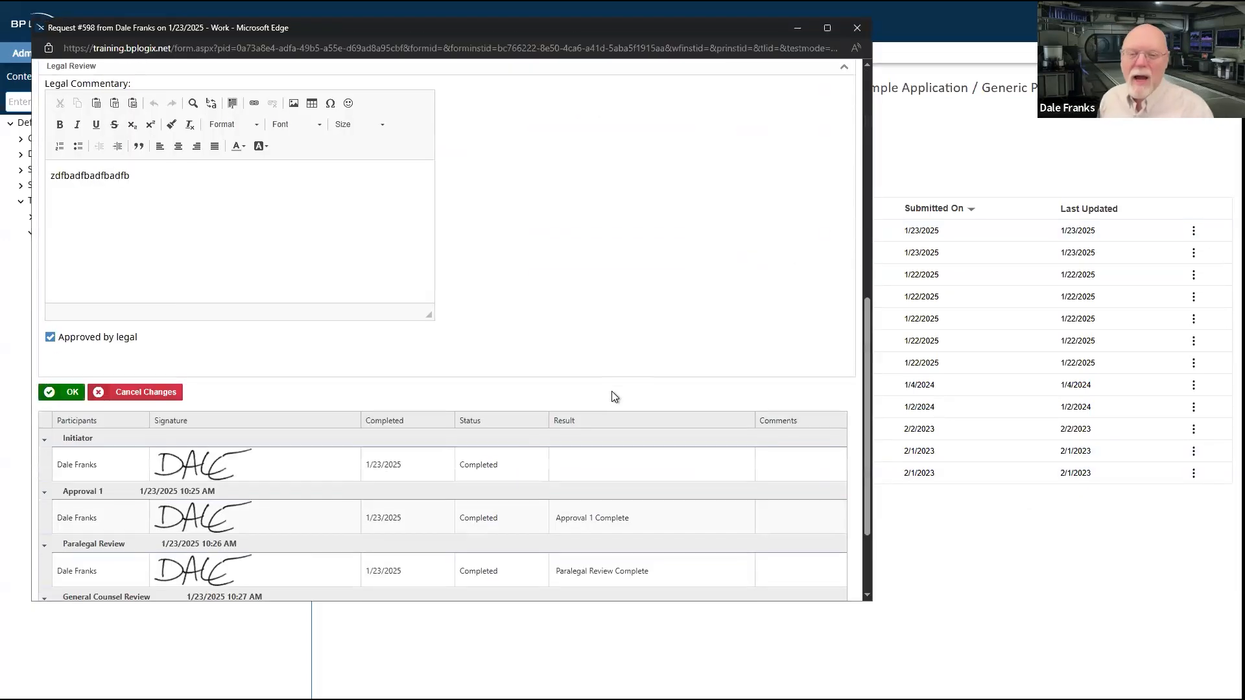
scroll(522, 350, up, 2)
drag(174, 398, 130, 282)
click(130, 281)
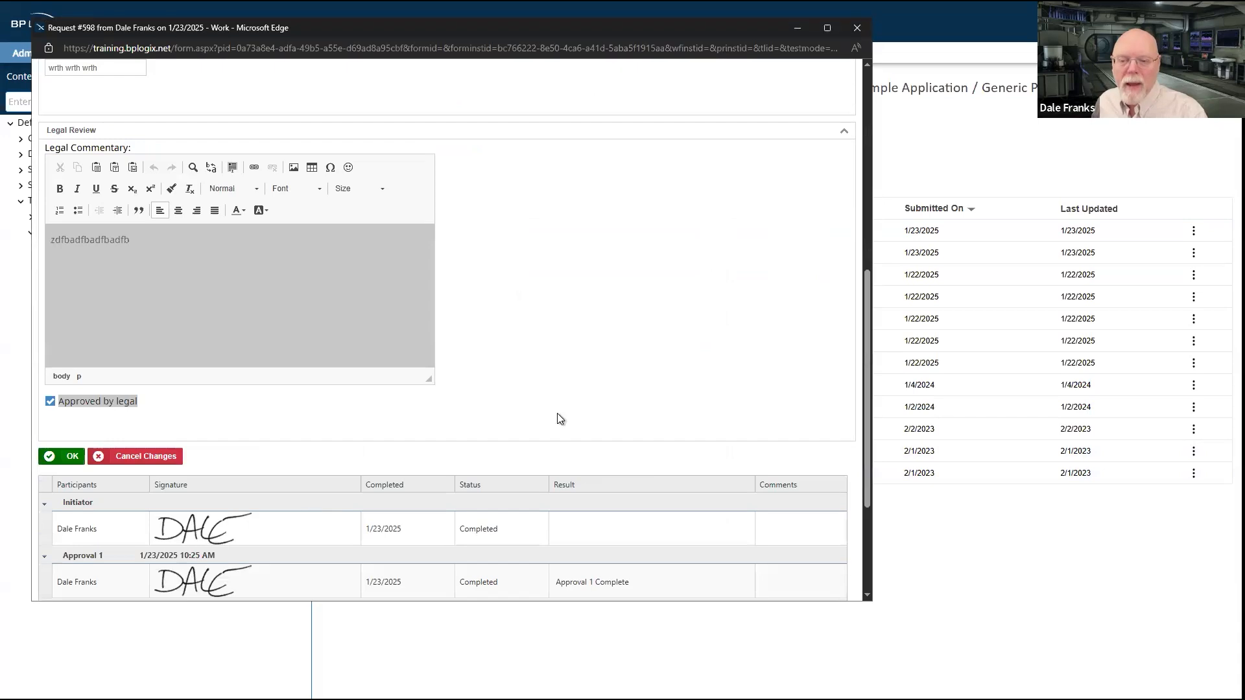
scroll(558, 415, up, 7)
scroll(557, 415, down, 4)
scroll(558, 415, up, 4)
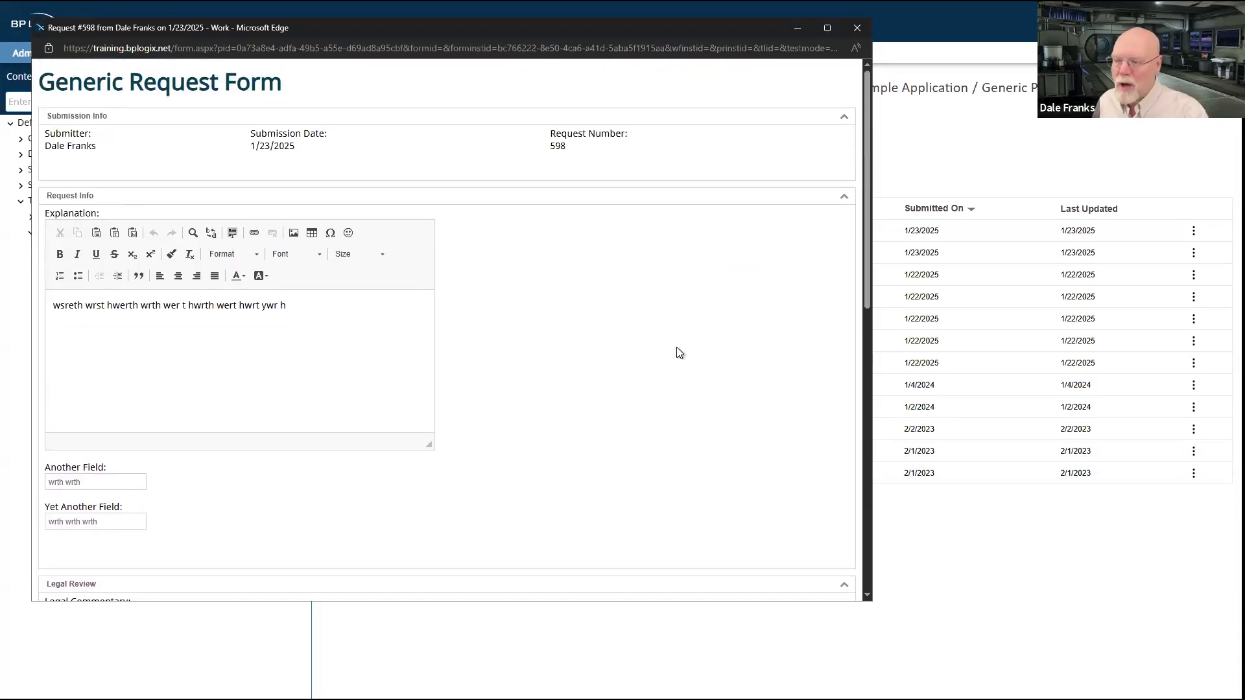
click(943, 548)
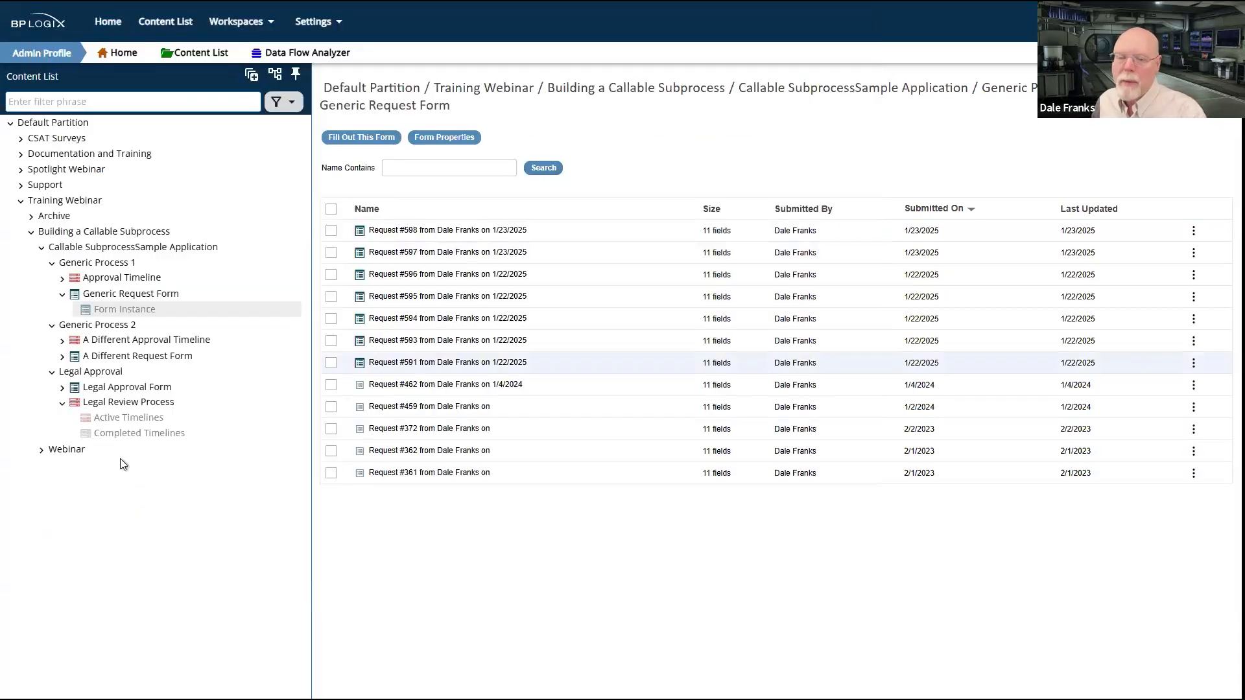
Step: Open the newest Legal Approval Form instance, review its submission info, request number and explanation, and close it
click(62, 388)
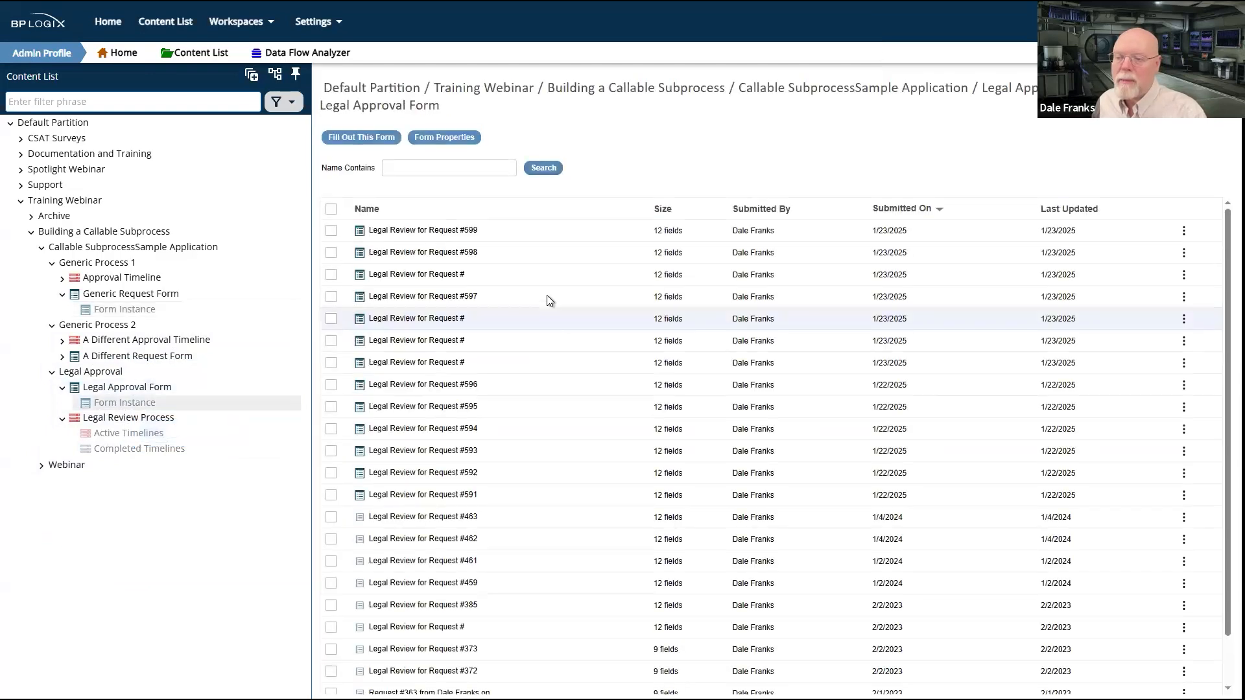
click(450, 232)
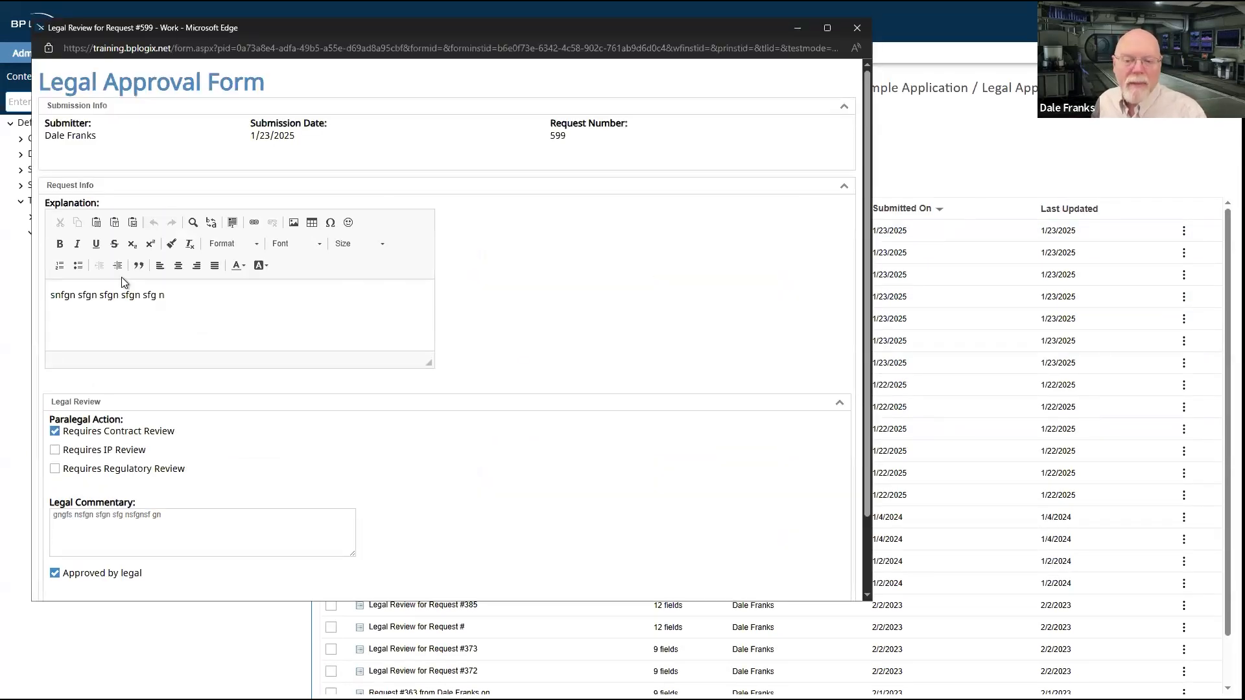
drag(196, 295, 77, 278)
drag(58, 135, 276, 138)
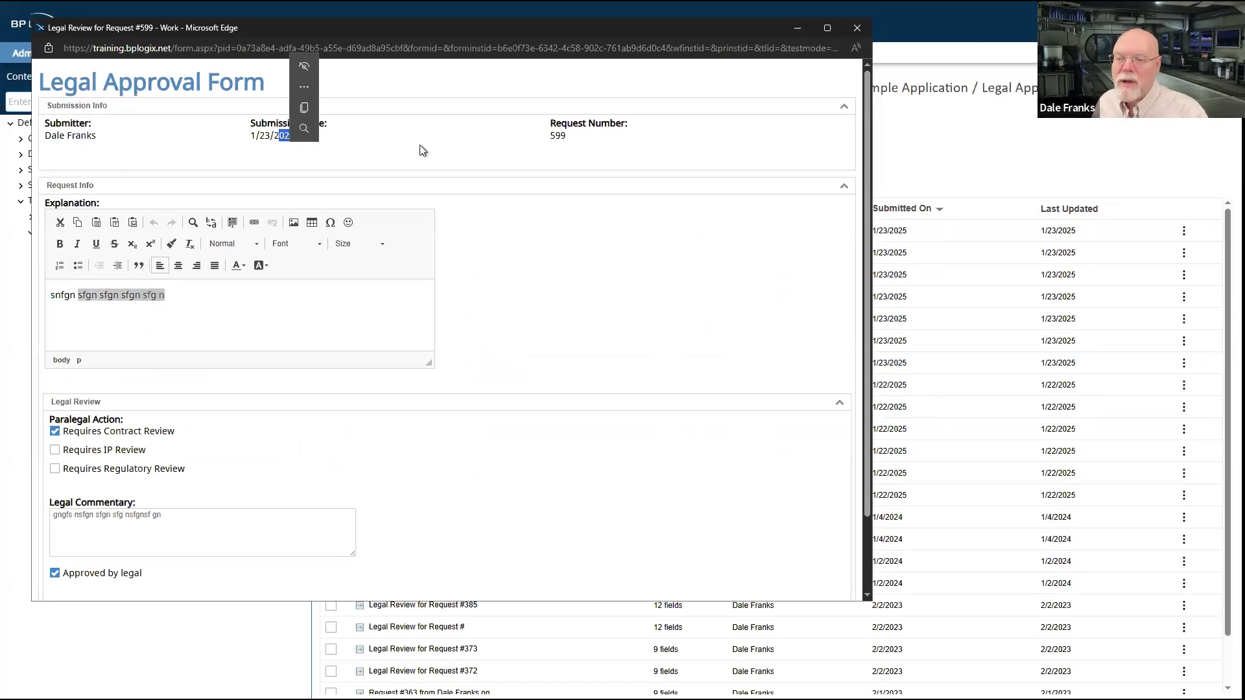
drag(565, 138, 554, 140)
click(228, 317)
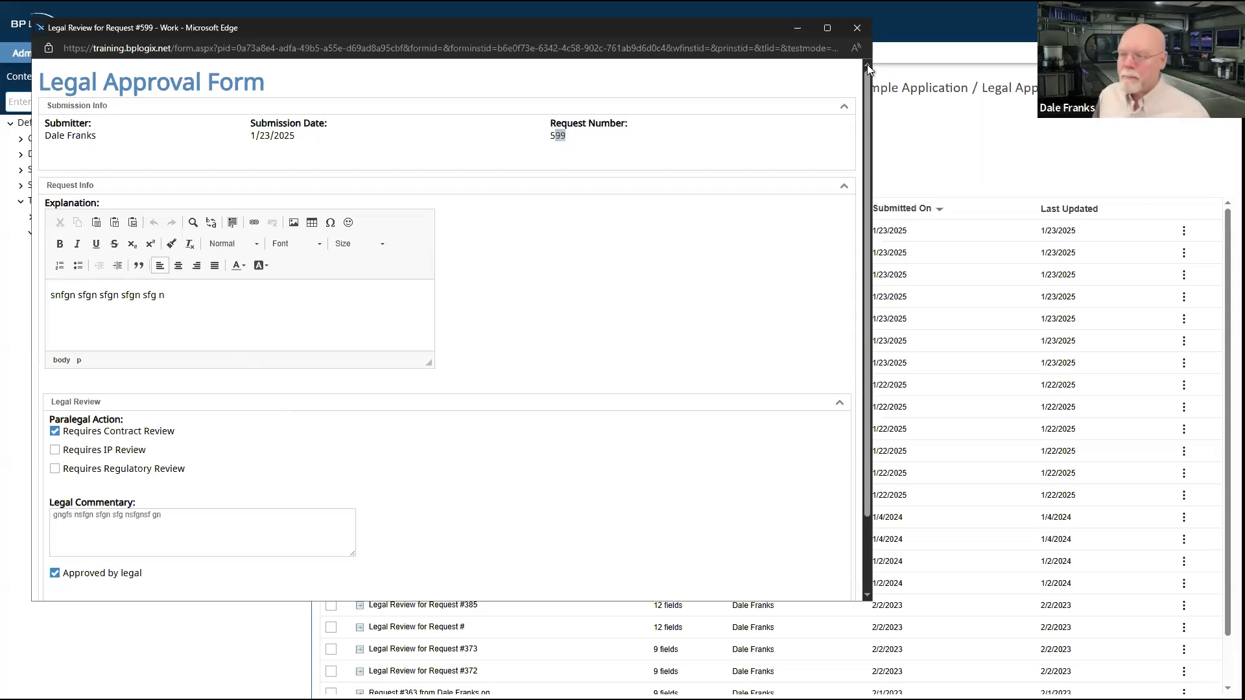
click(855, 31)
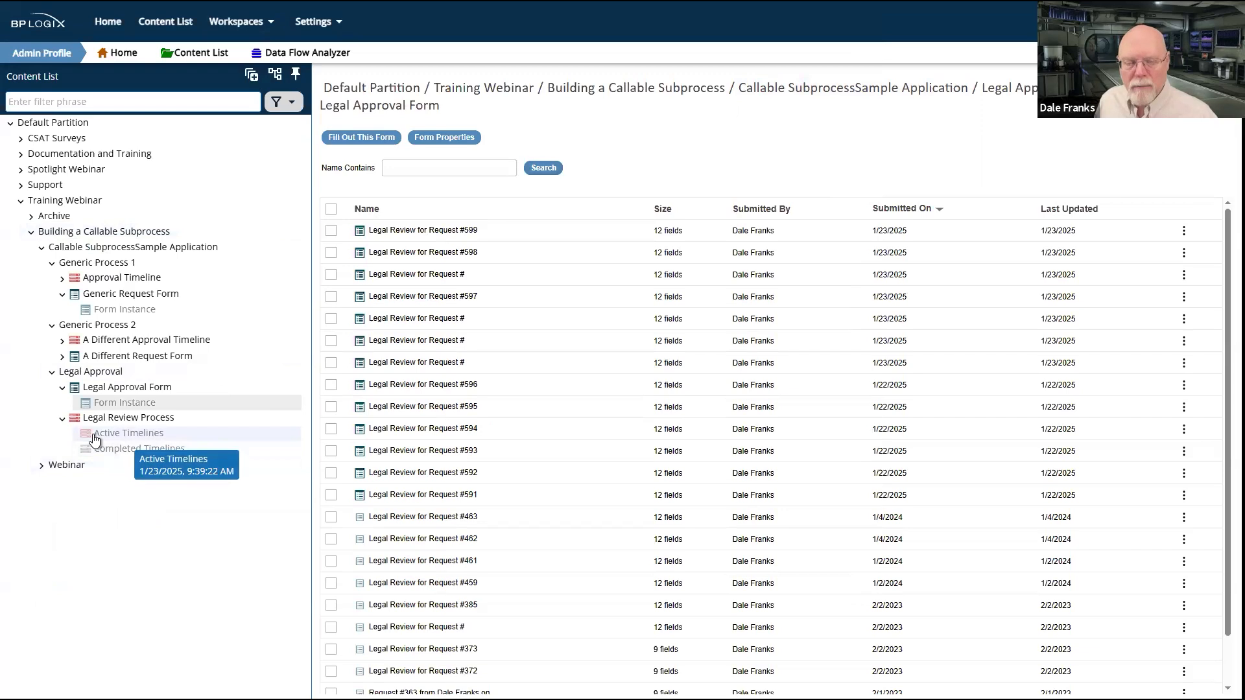
Step: Open the Legal Approval Form's properties from the Legal Approval folder and display its list of form controls
click(94, 372)
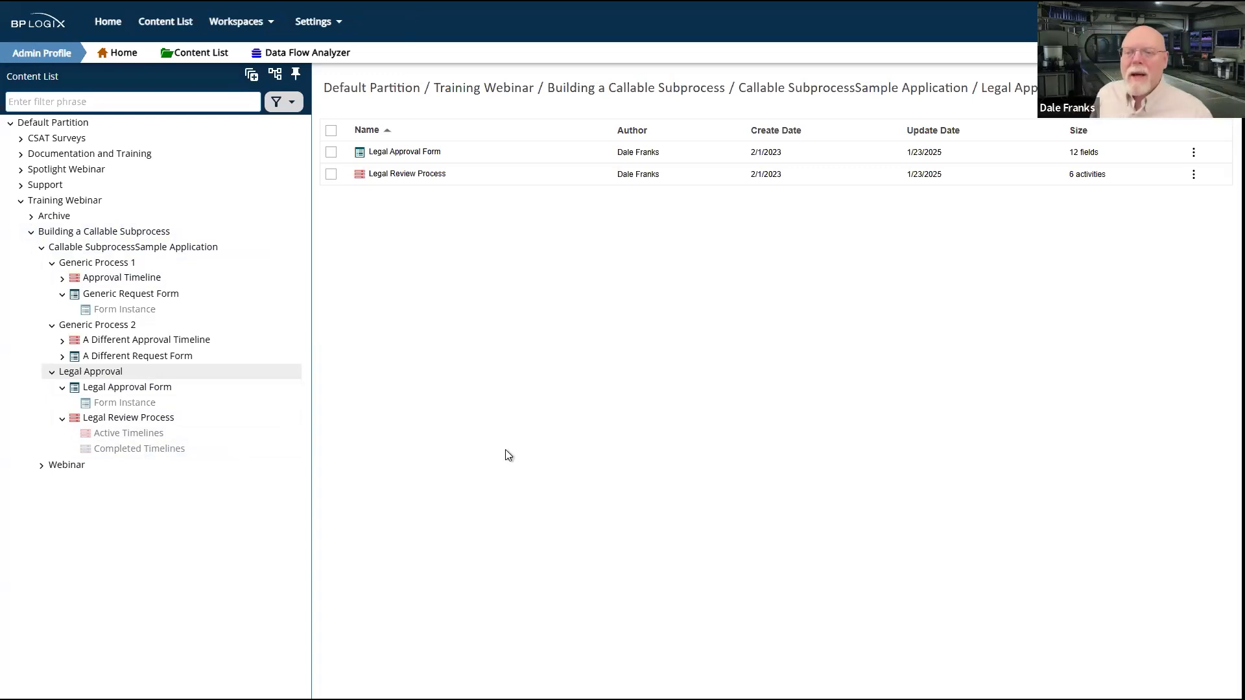
click(411, 153)
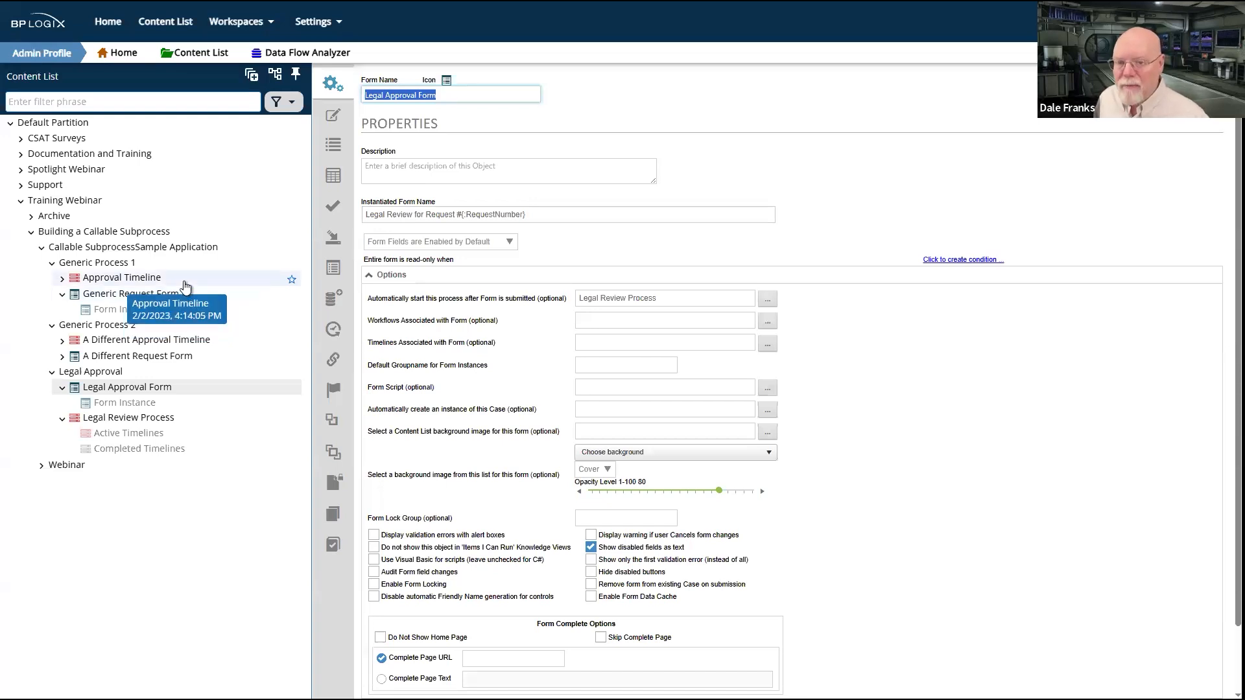
click(333, 144)
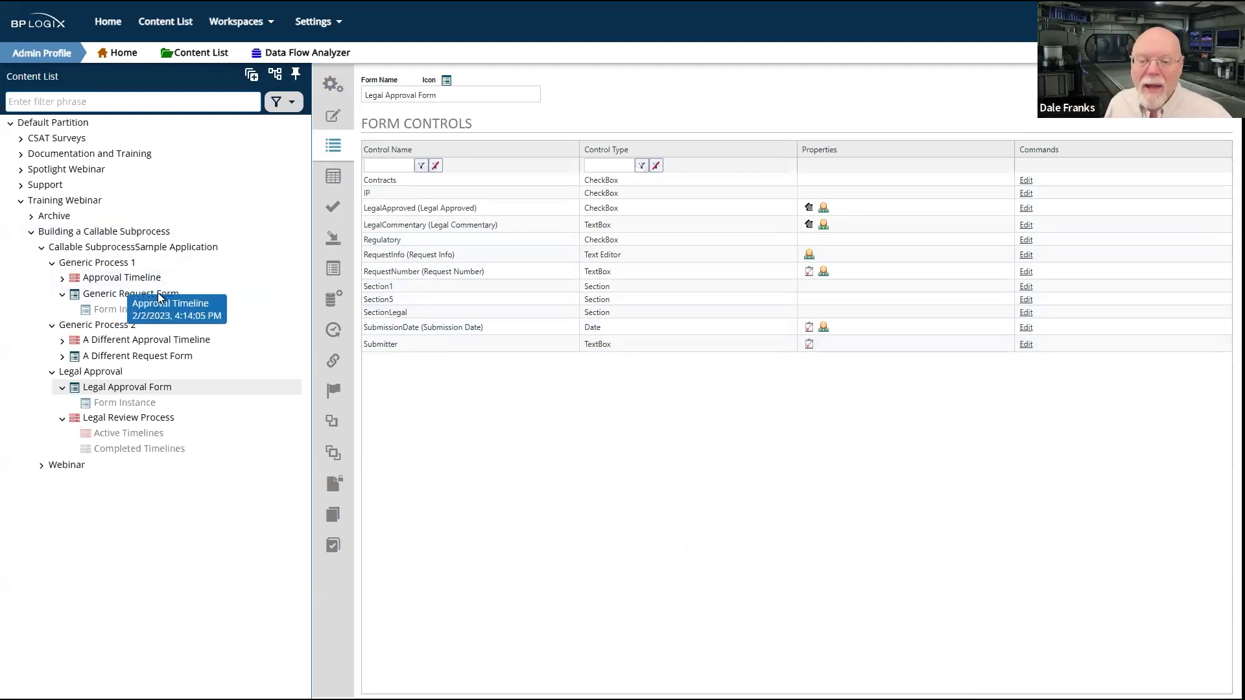
Step: Compare the form control lists of the Generic Request Form, A Different Request Form and the Legal Approval Form
click(93, 295)
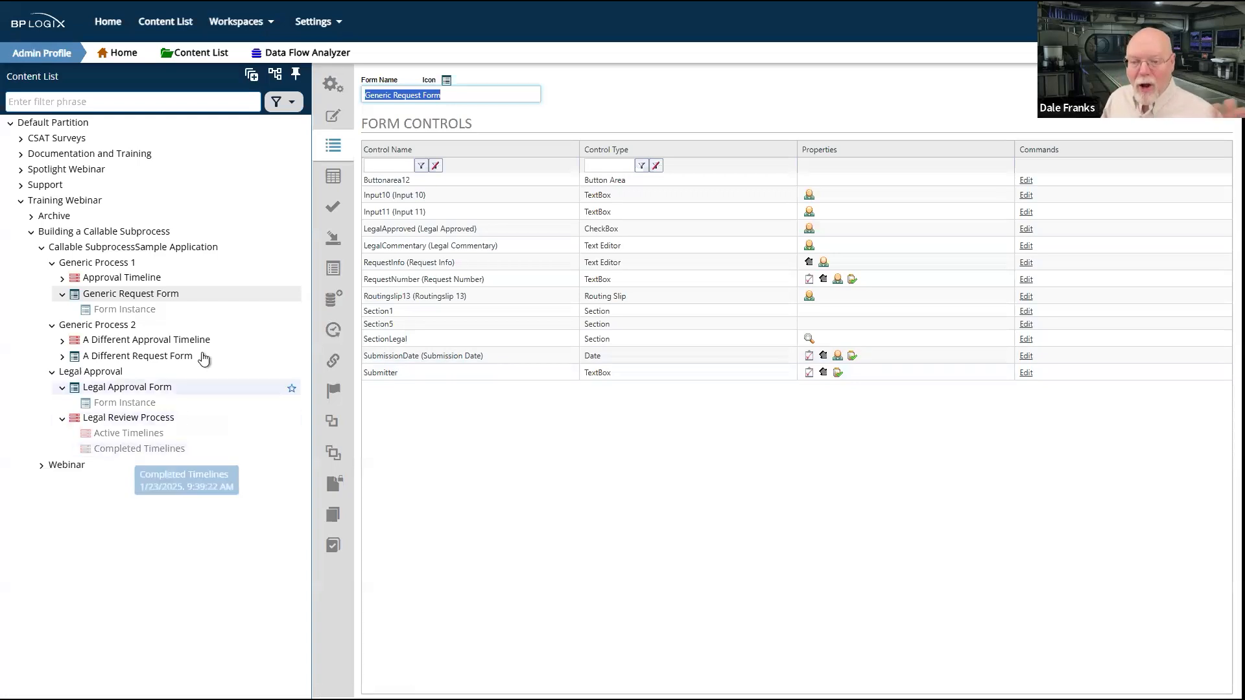
click(103, 357)
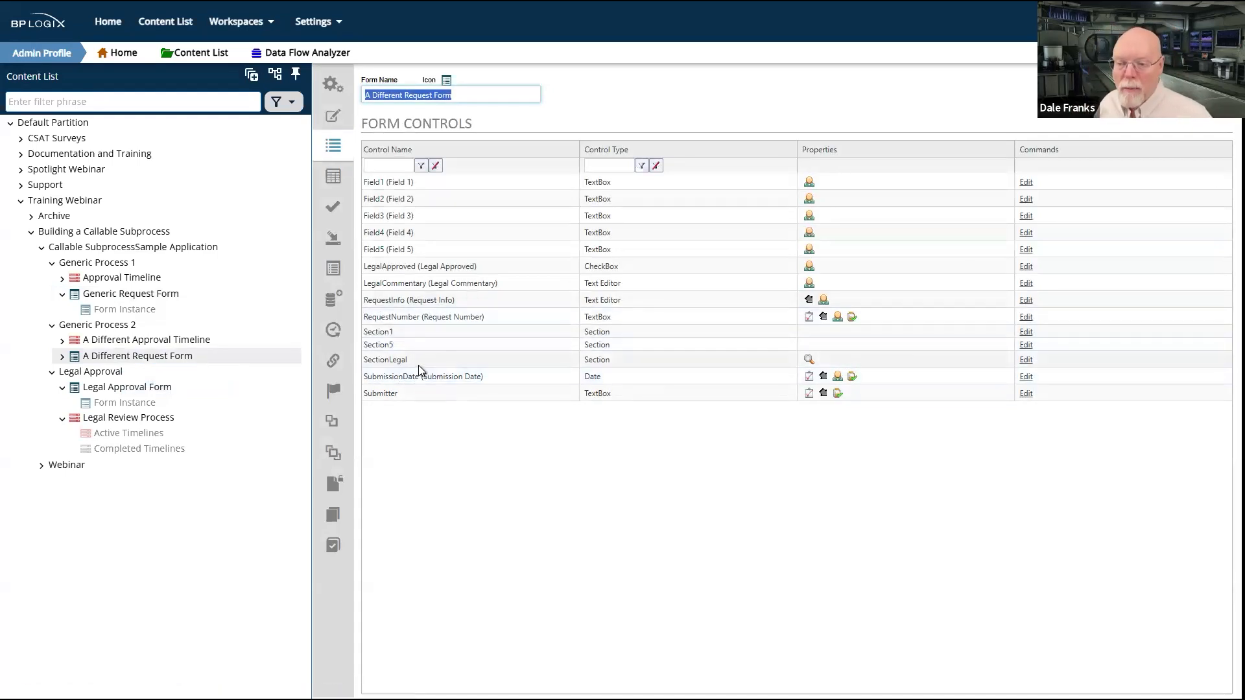
click(123, 387)
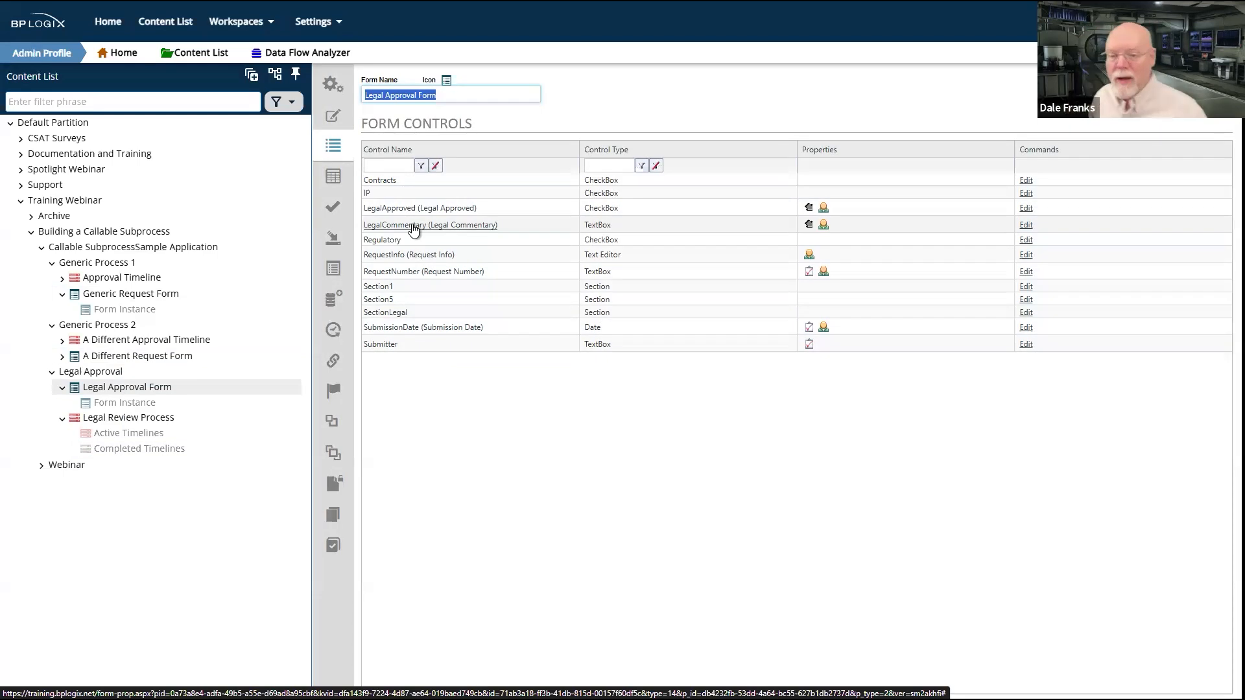
click(110, 299)
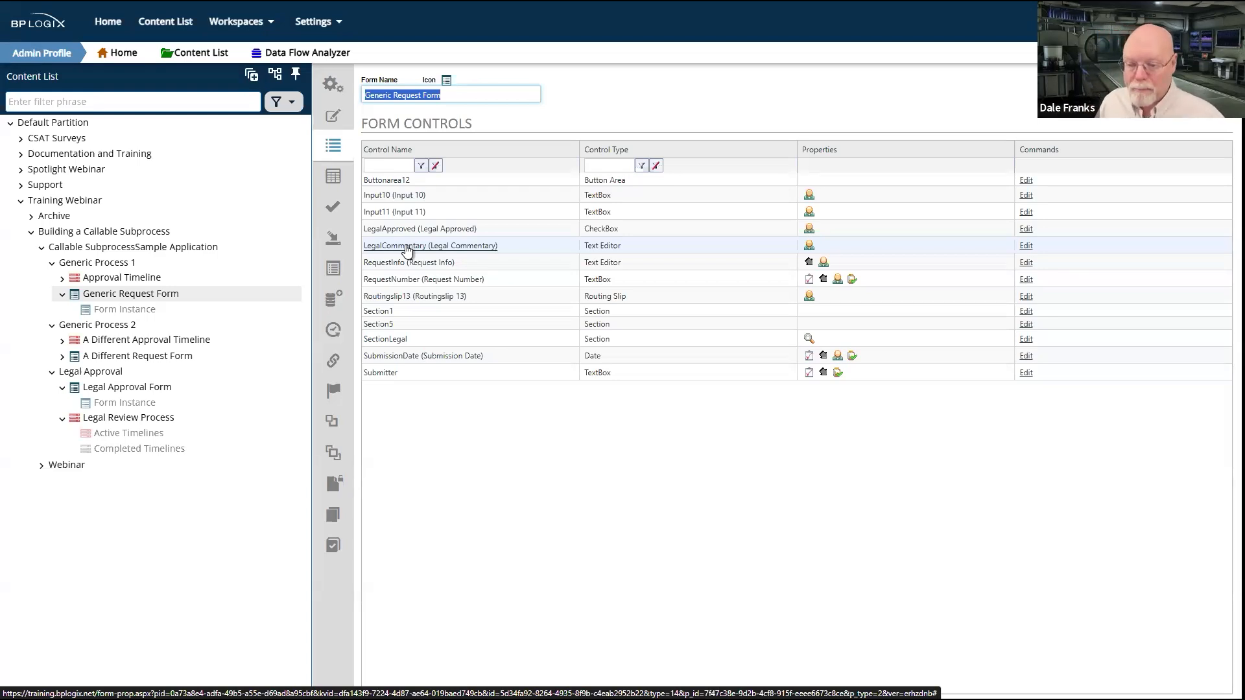
Step: Open the Legal Review Process's Set Form activity and inspect its activity type and form options
click(158, 422)
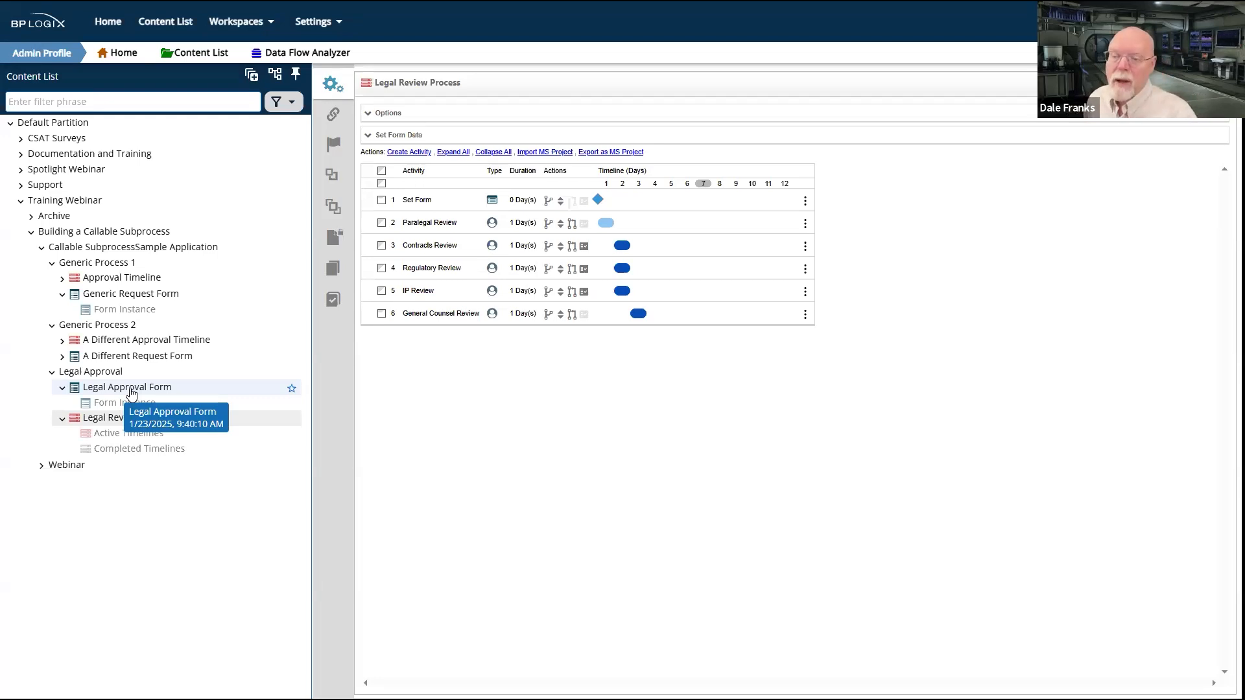
click(422, 202)
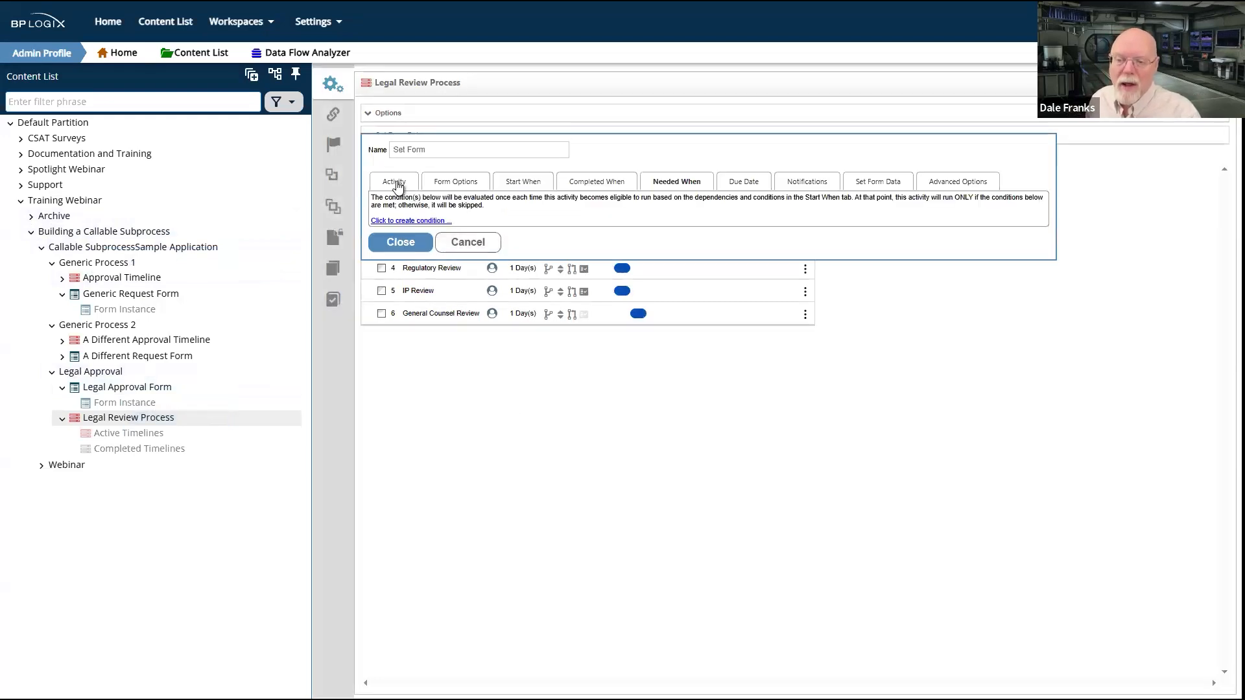
click(397, 184)
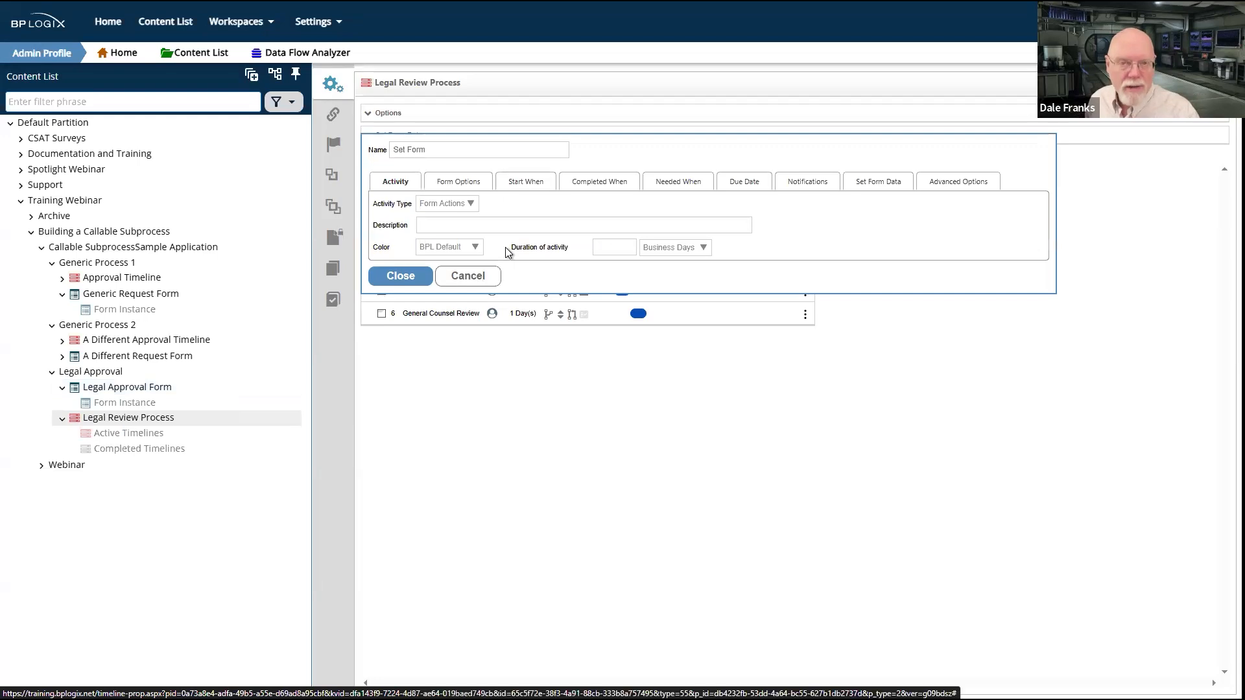
click(479, 184)
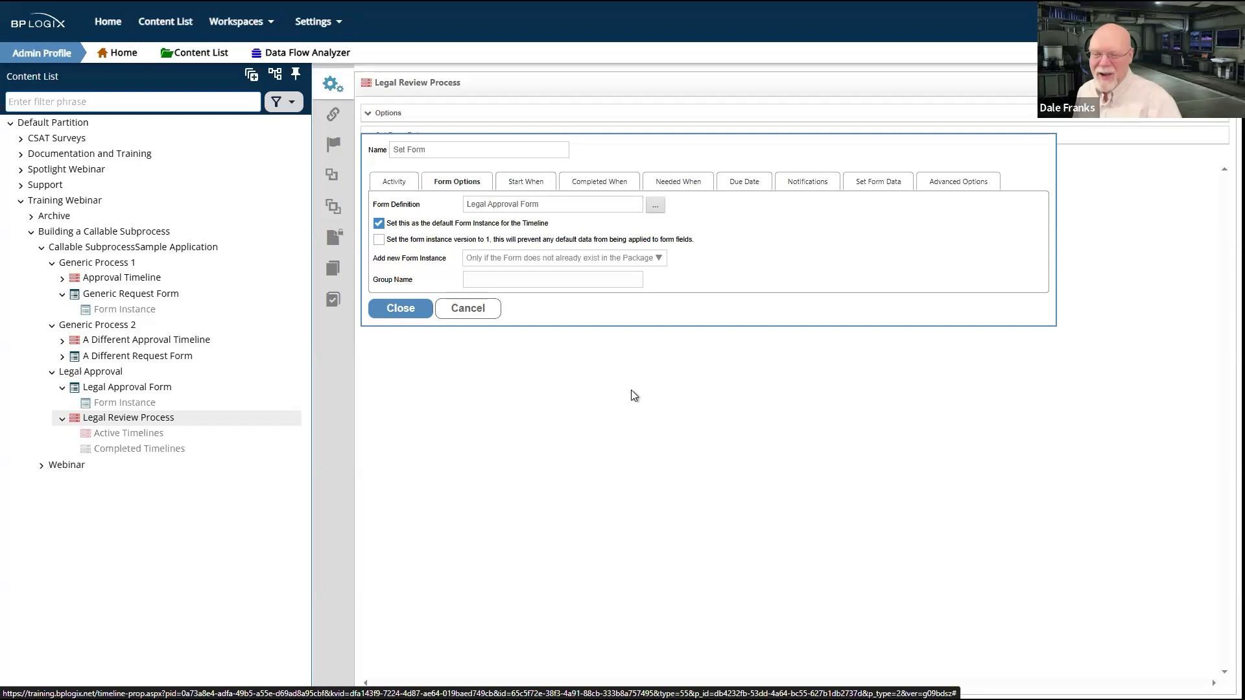
Step: Examine the Legal Review Process's Form for Timeline option and compare it with the Set Form activity's form options, leaving both unchanged
click(468, 306)
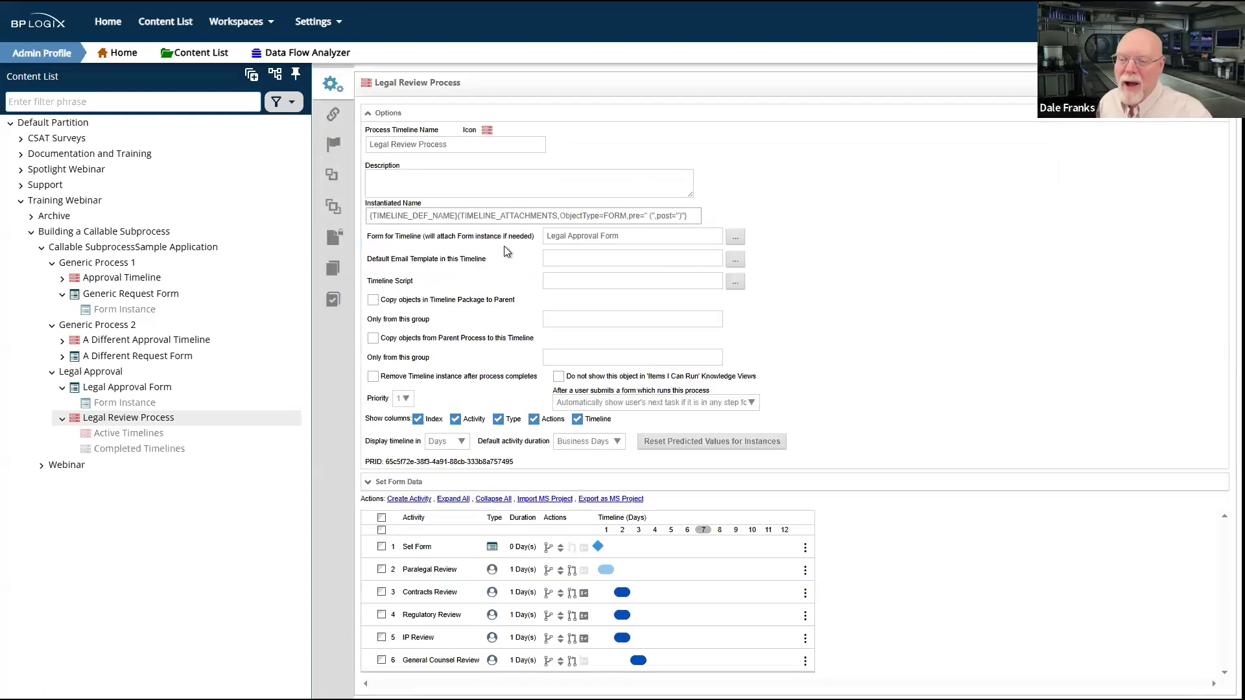
drag(375, 237, 422, 244)
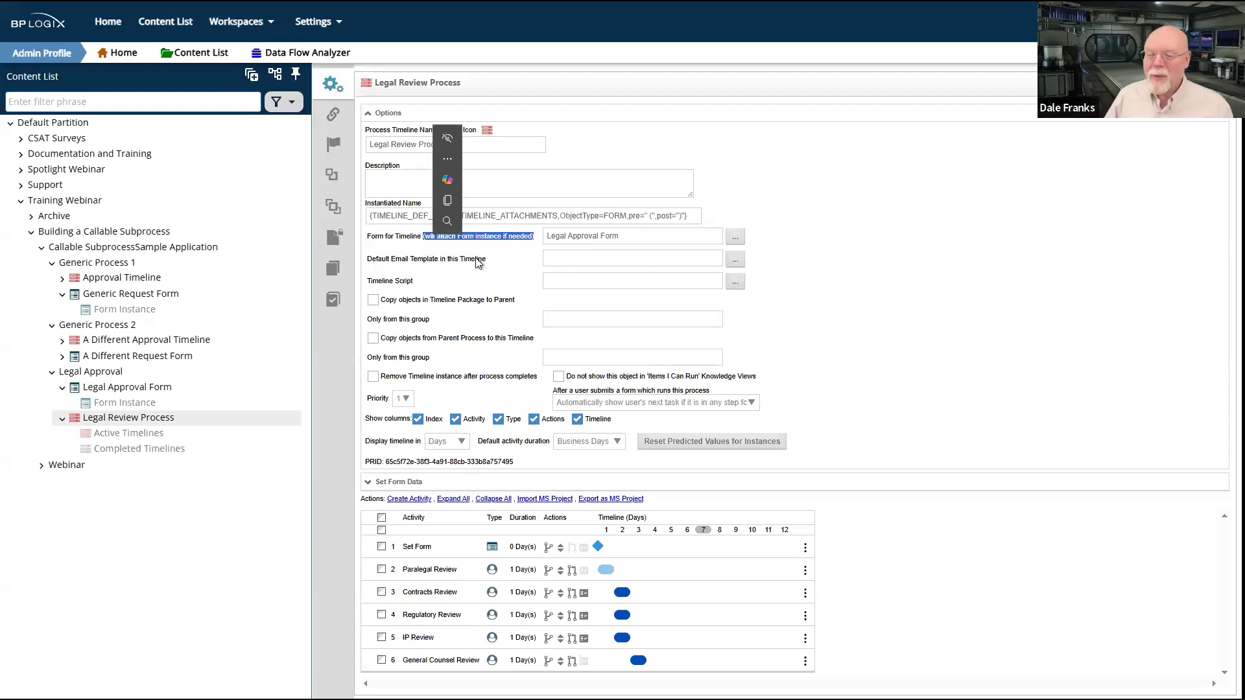
click(491, 248)
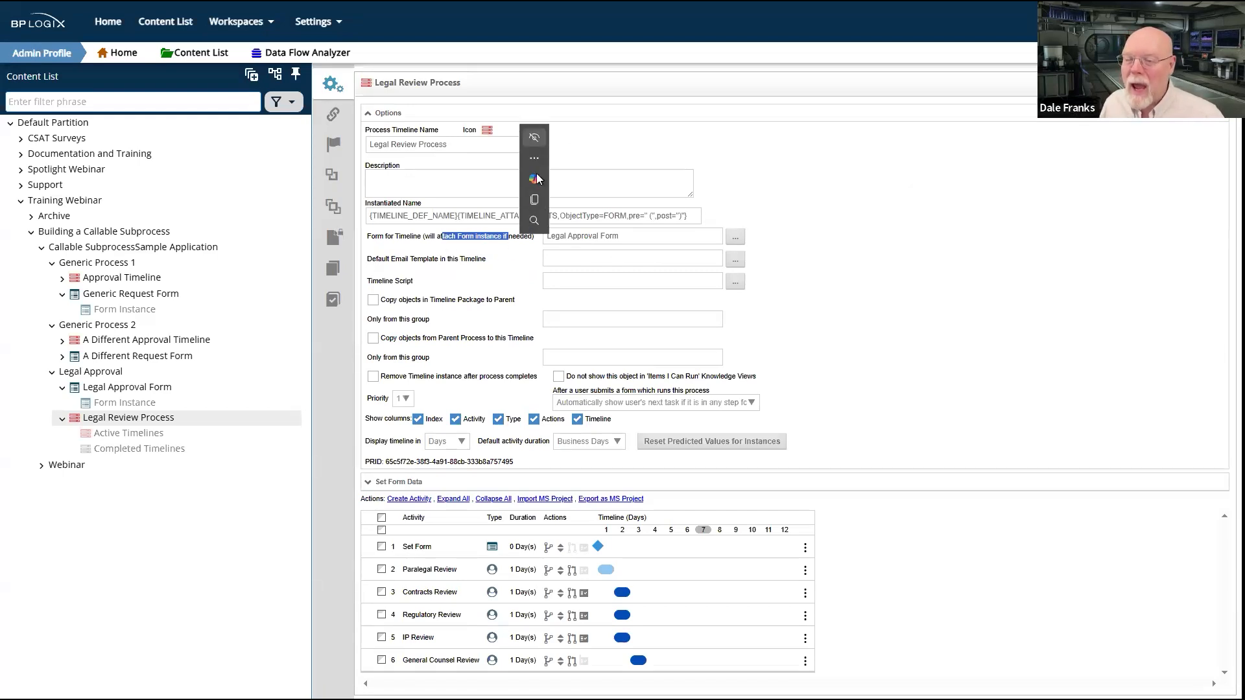
mouse_move(543, 185)
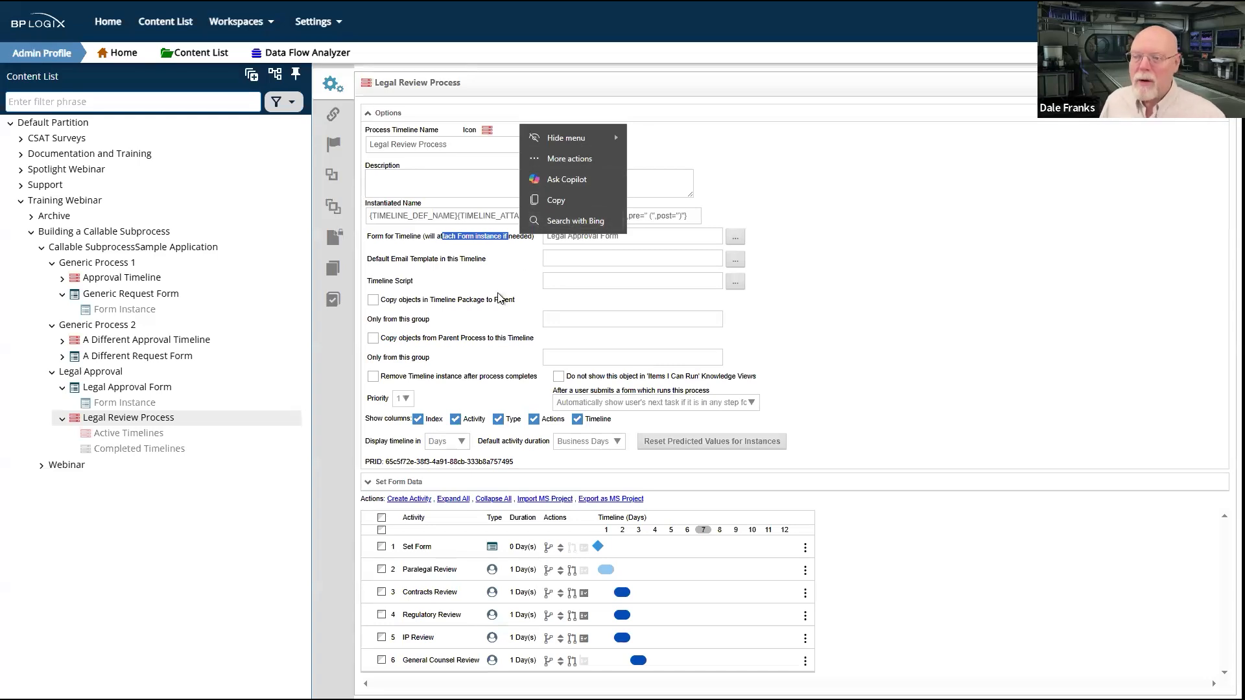
click(1021, 265)
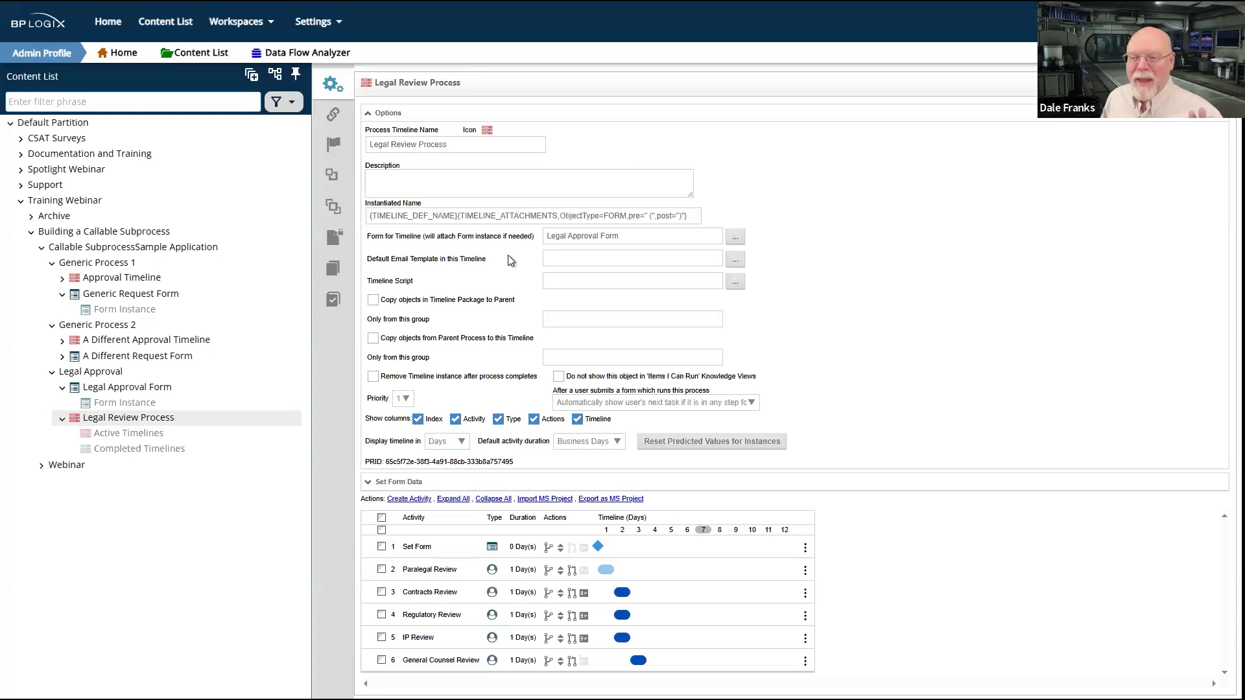
drag(367, 236, 425, 240)
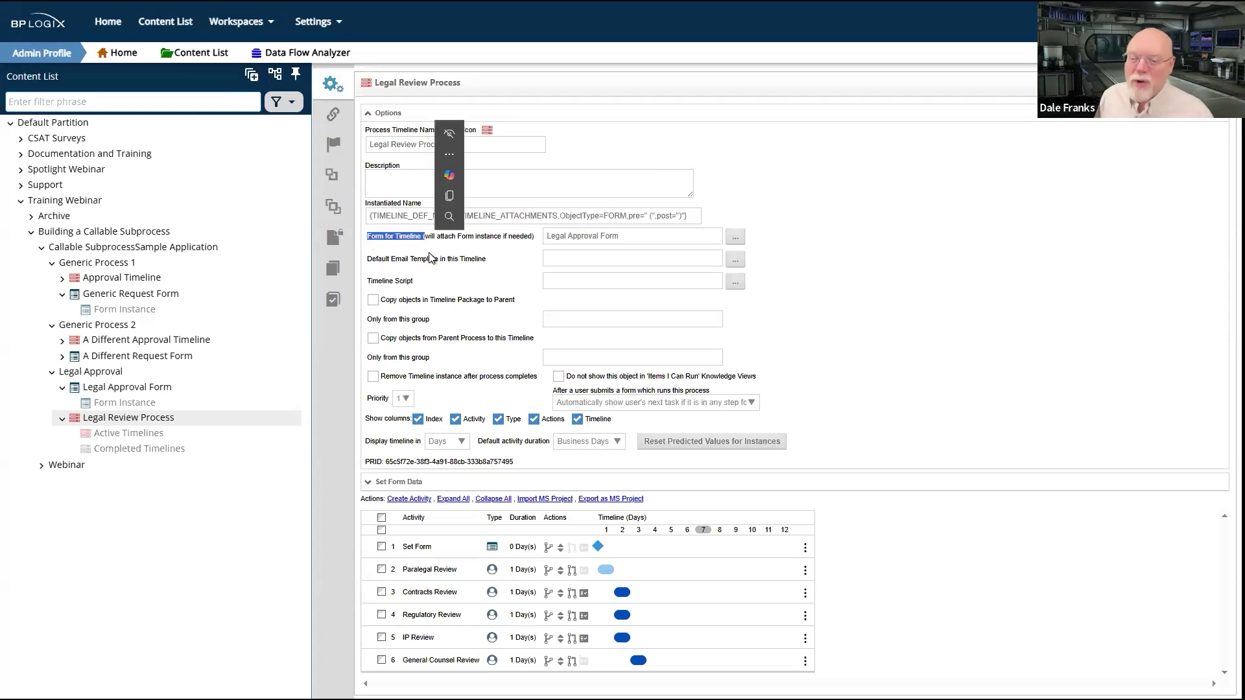
click(389, 115)
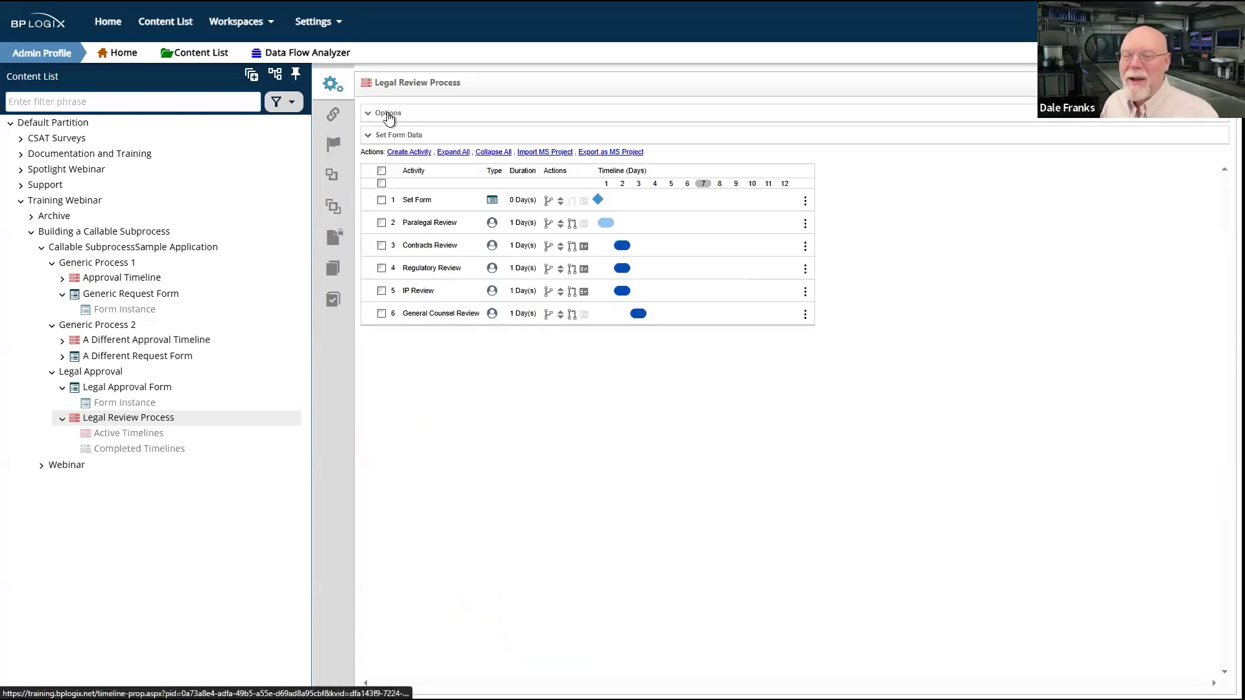
click(425, 203)
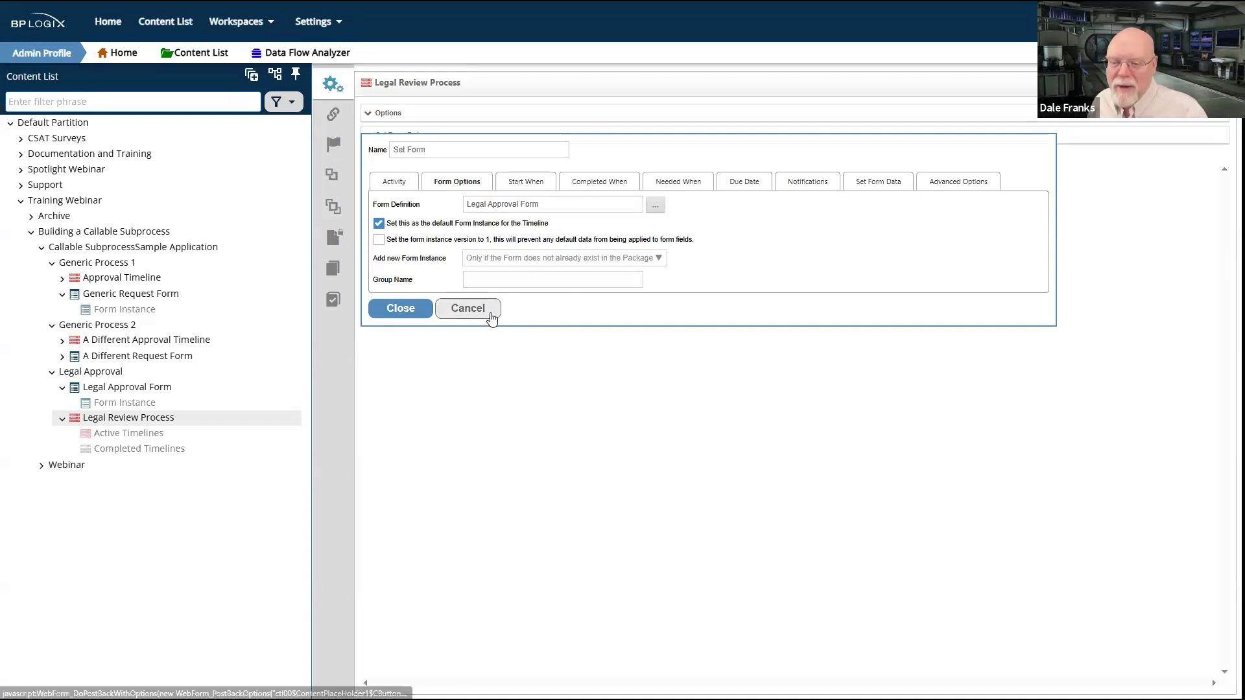
click(468, 309)
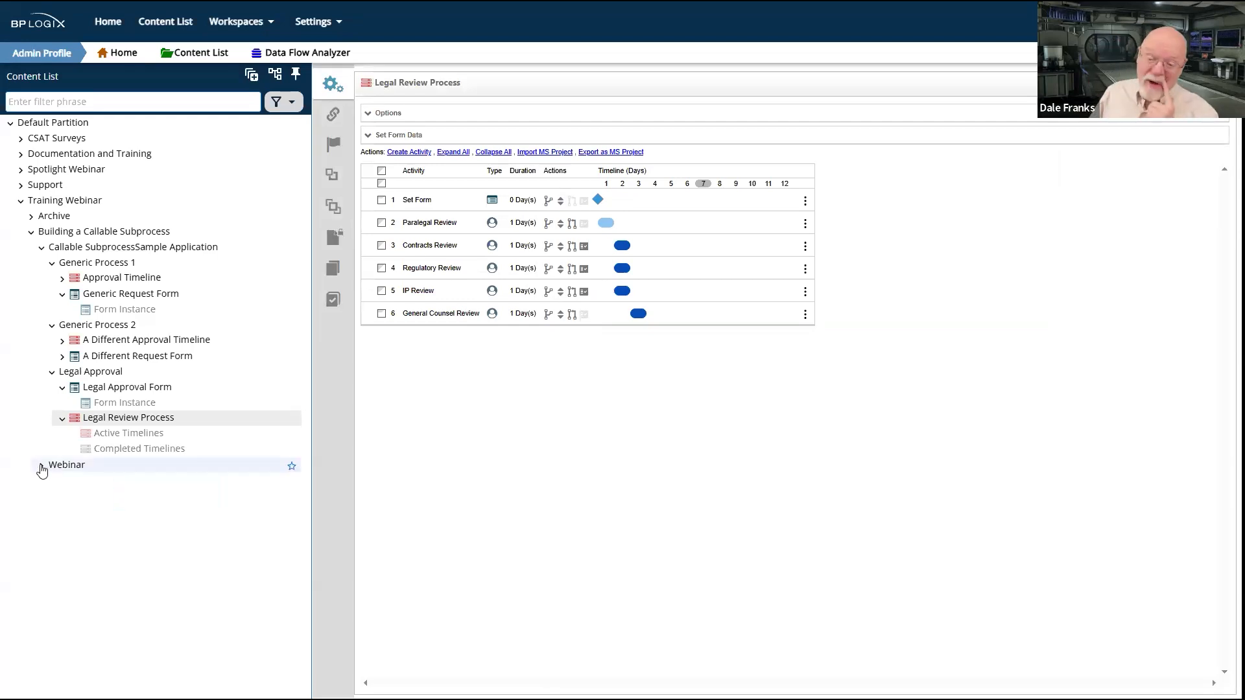
Step: Leave the Legal Review Process without saving and create a folder named Main inside the Webinar folder
click(76, 466)
click(608, 441)
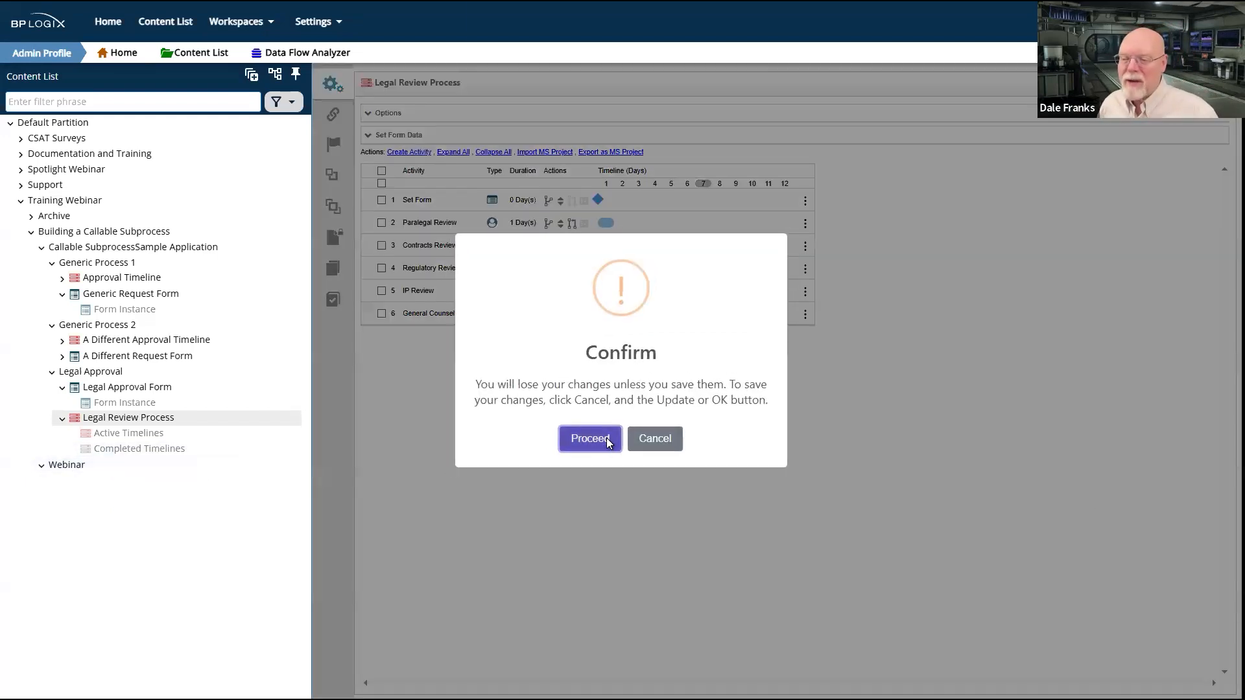
click(694, 37)
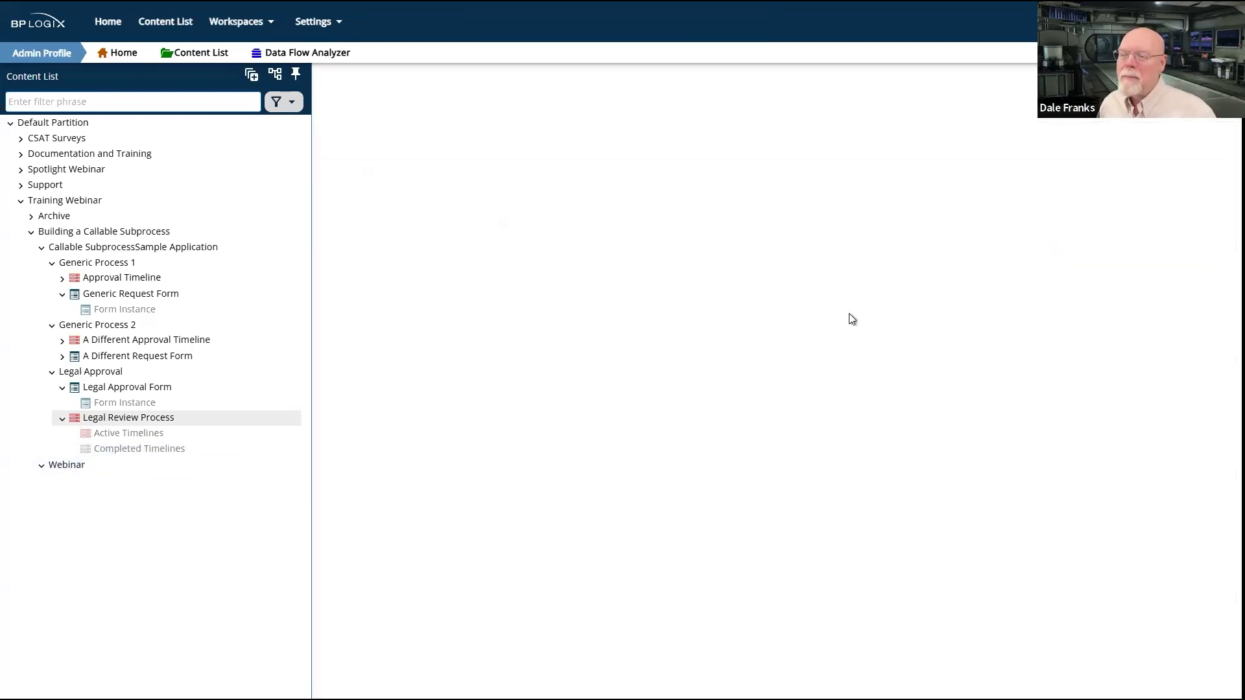
mouse_move(1198, 88)
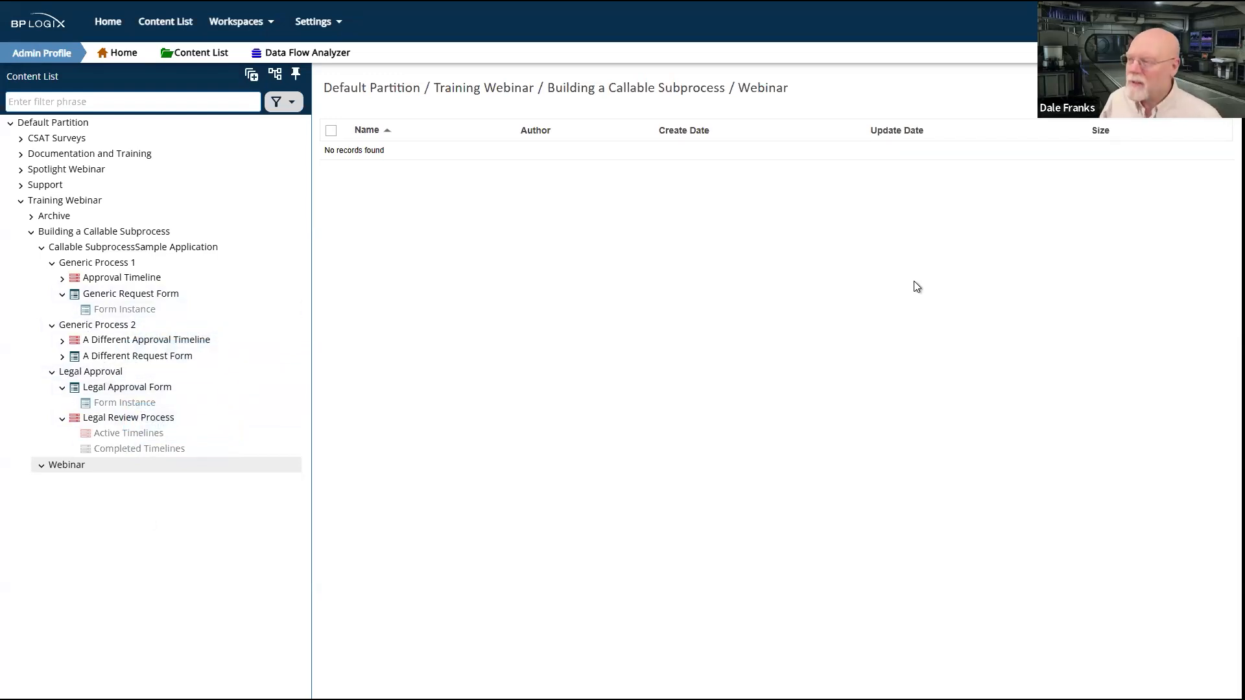
click(1190, 89)
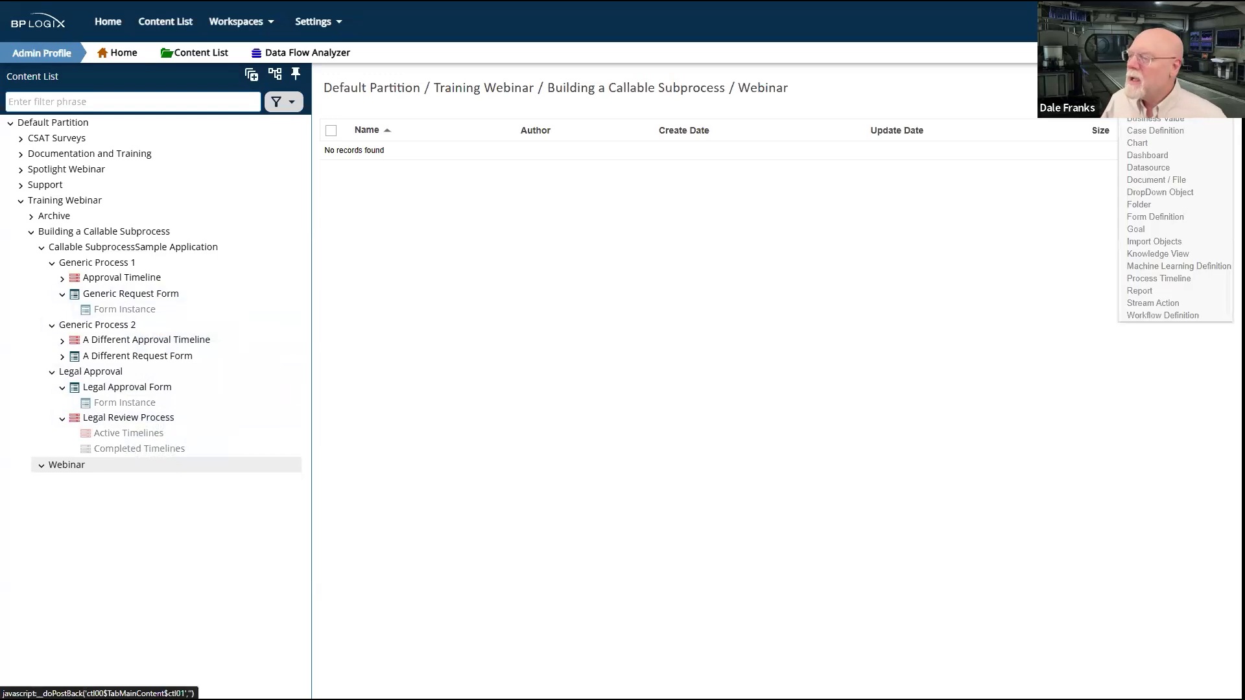
click(1155, 204)
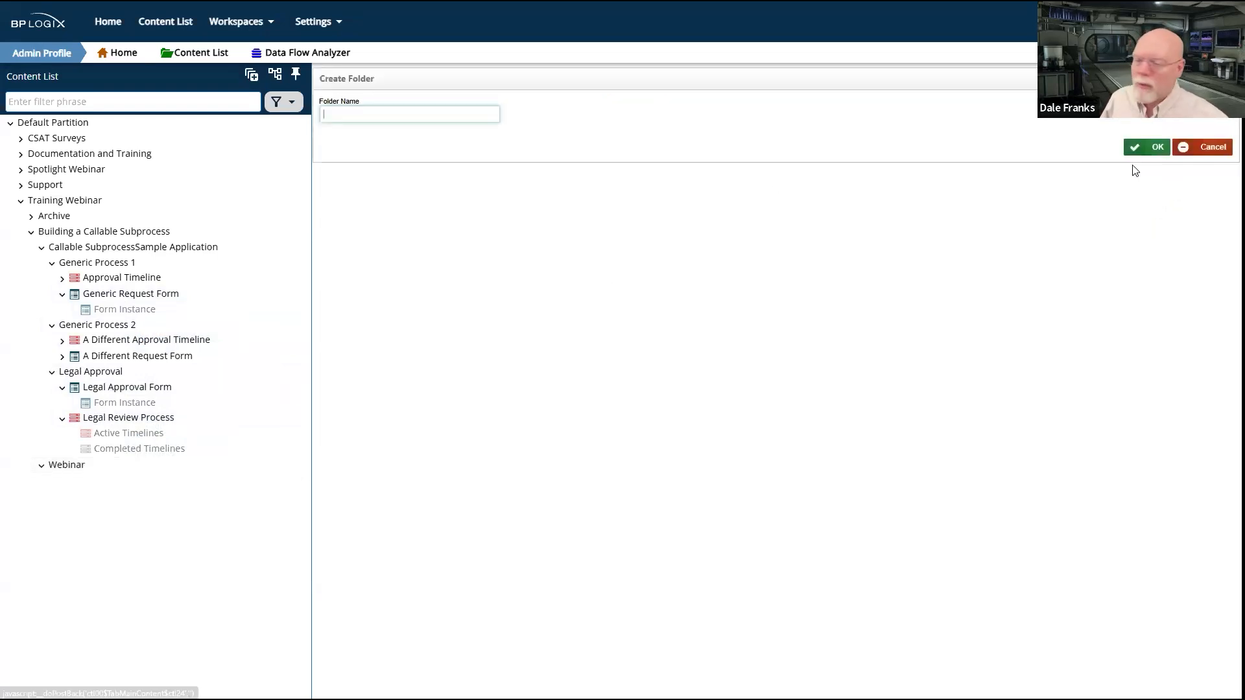
click(438, 113)
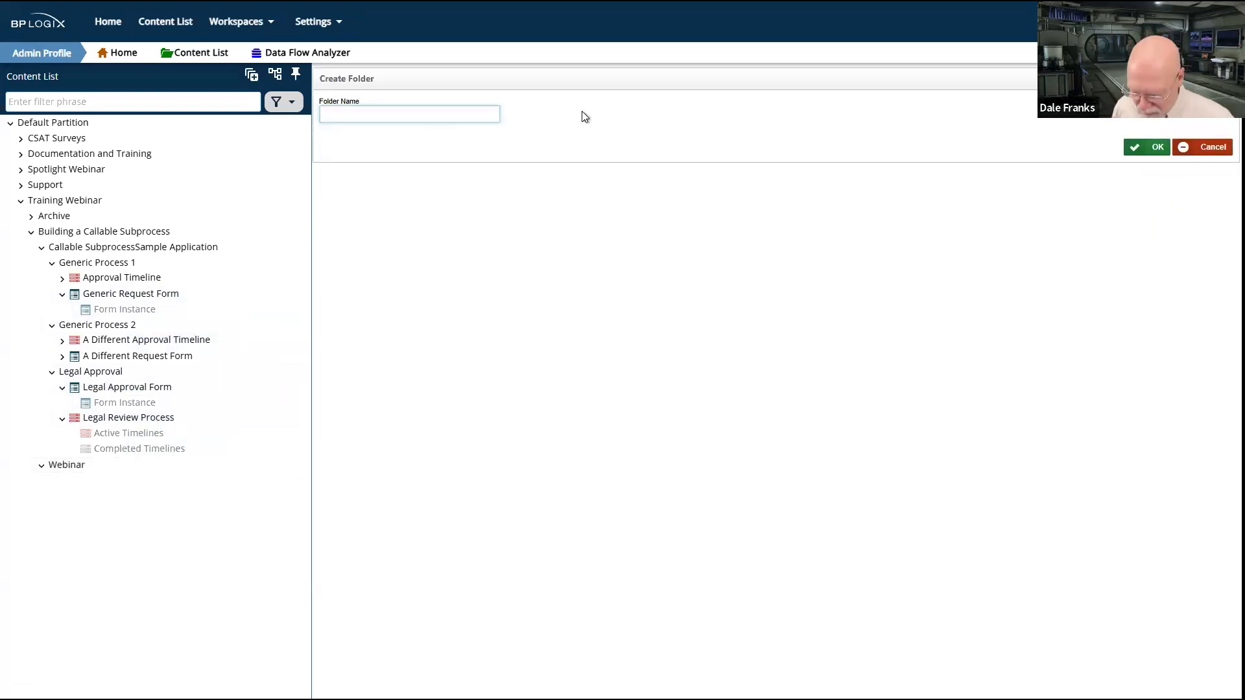
text(Main)
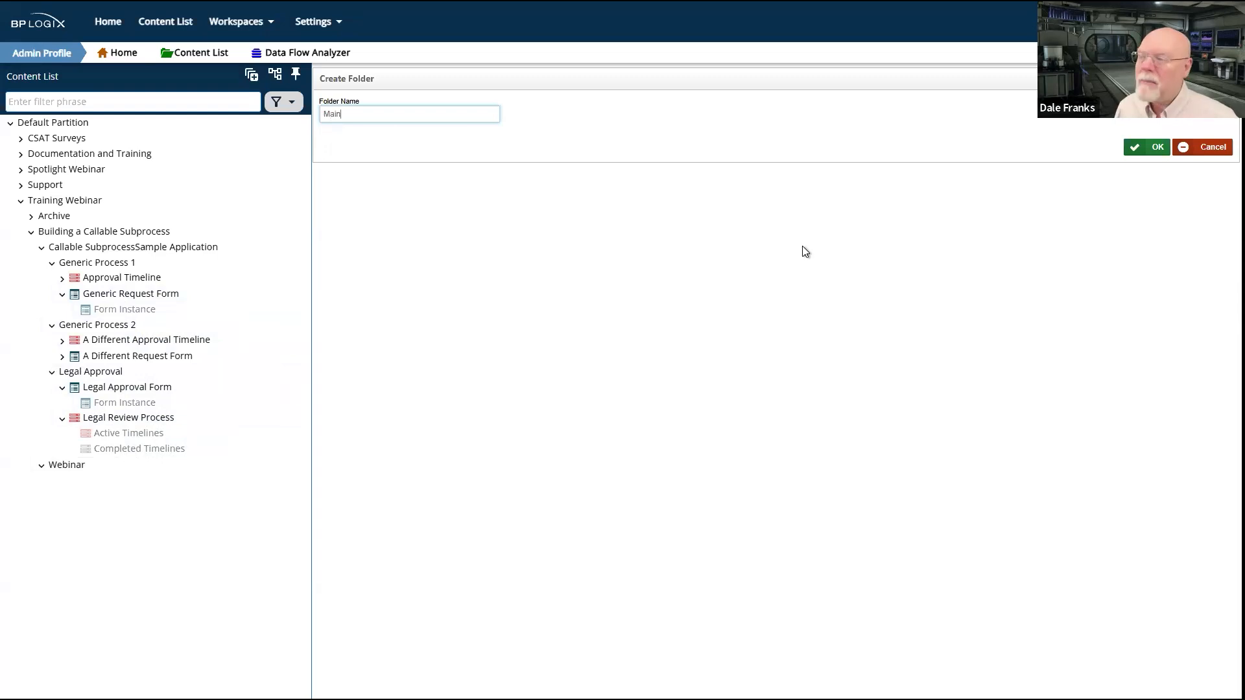
click(1166, 153)
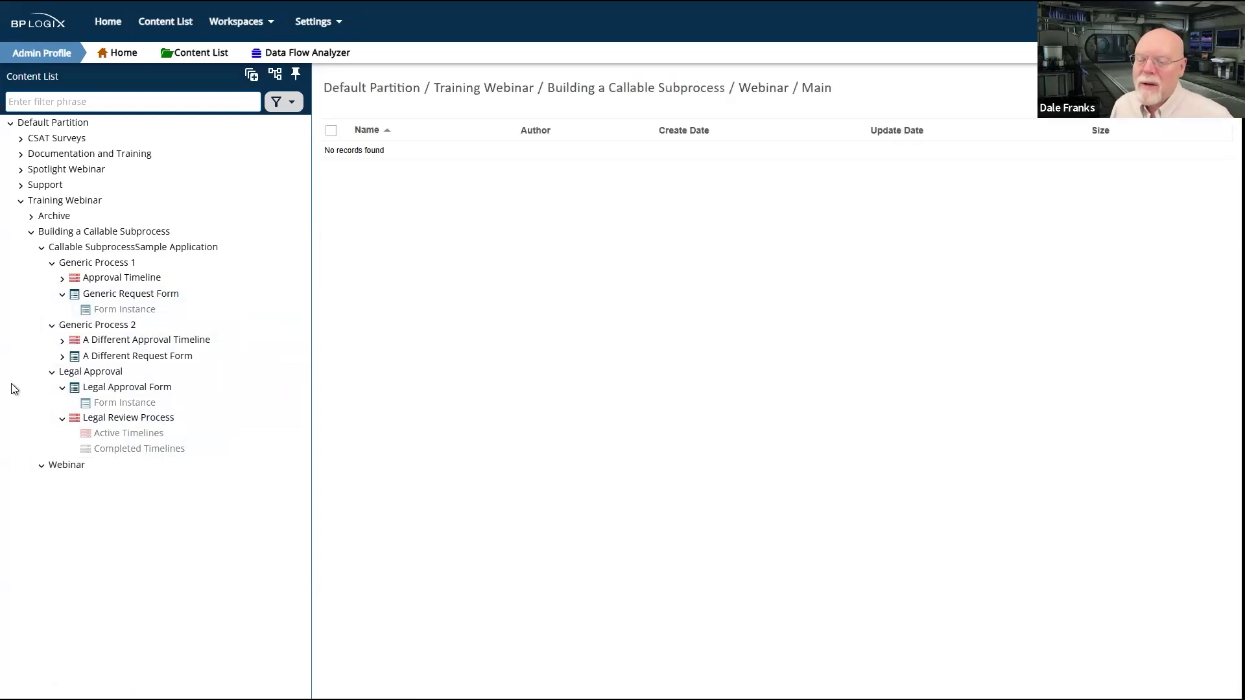
Step: Create a second folder named Legal inside the Webinar folder
click(57, 464)
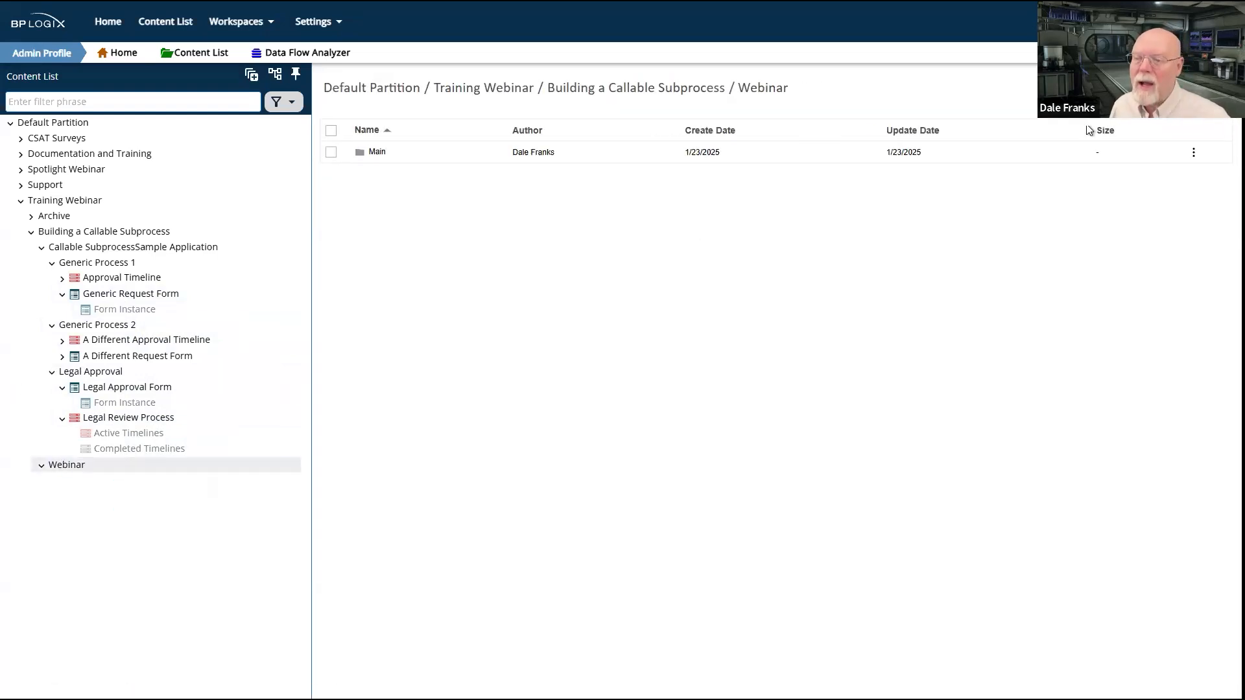
click(1190, 89)
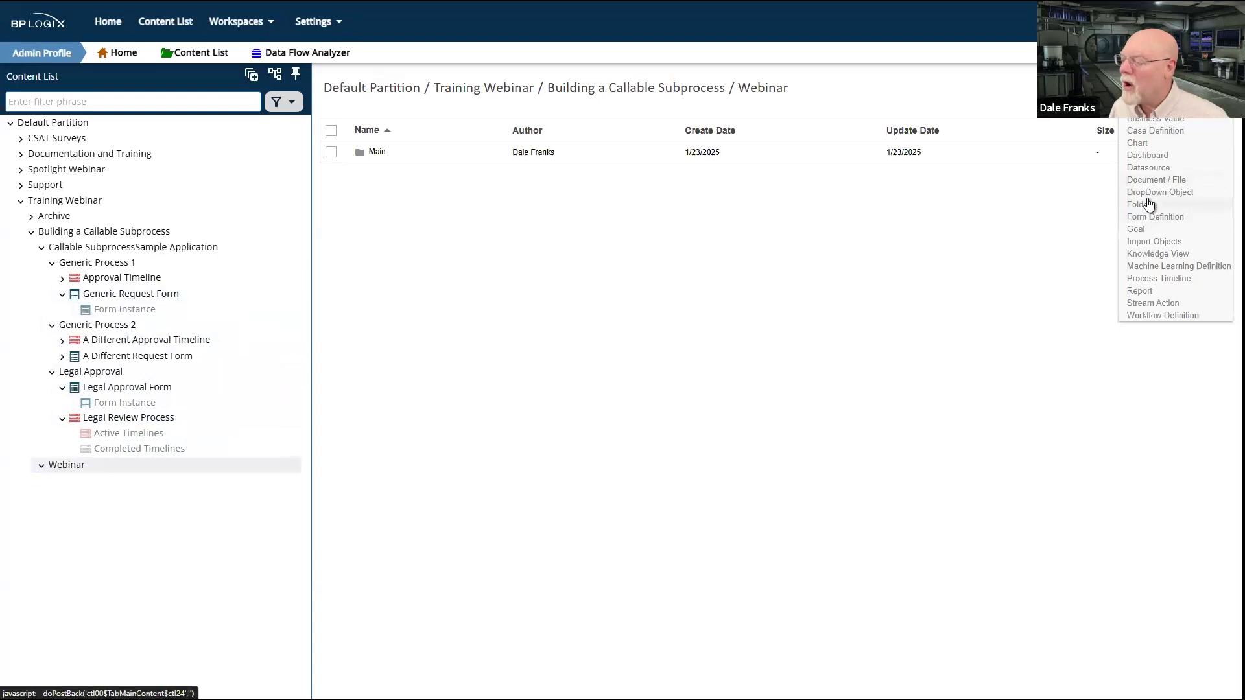
click(1149, 205)
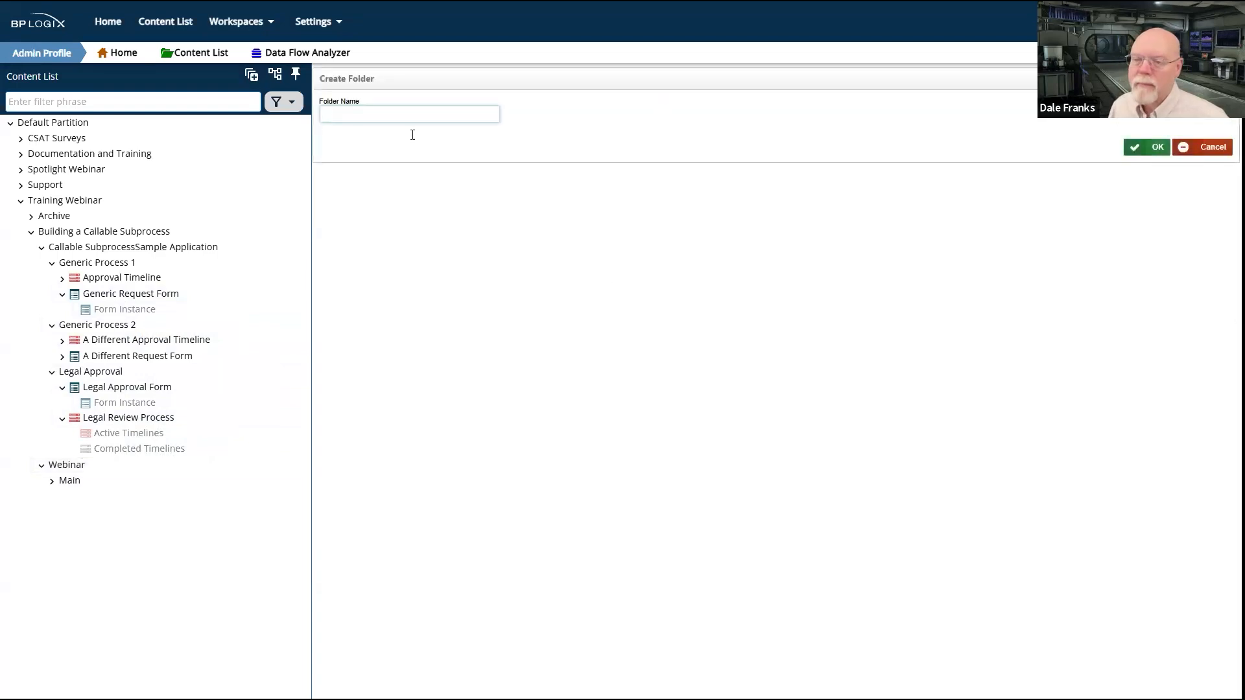
text(Legal)
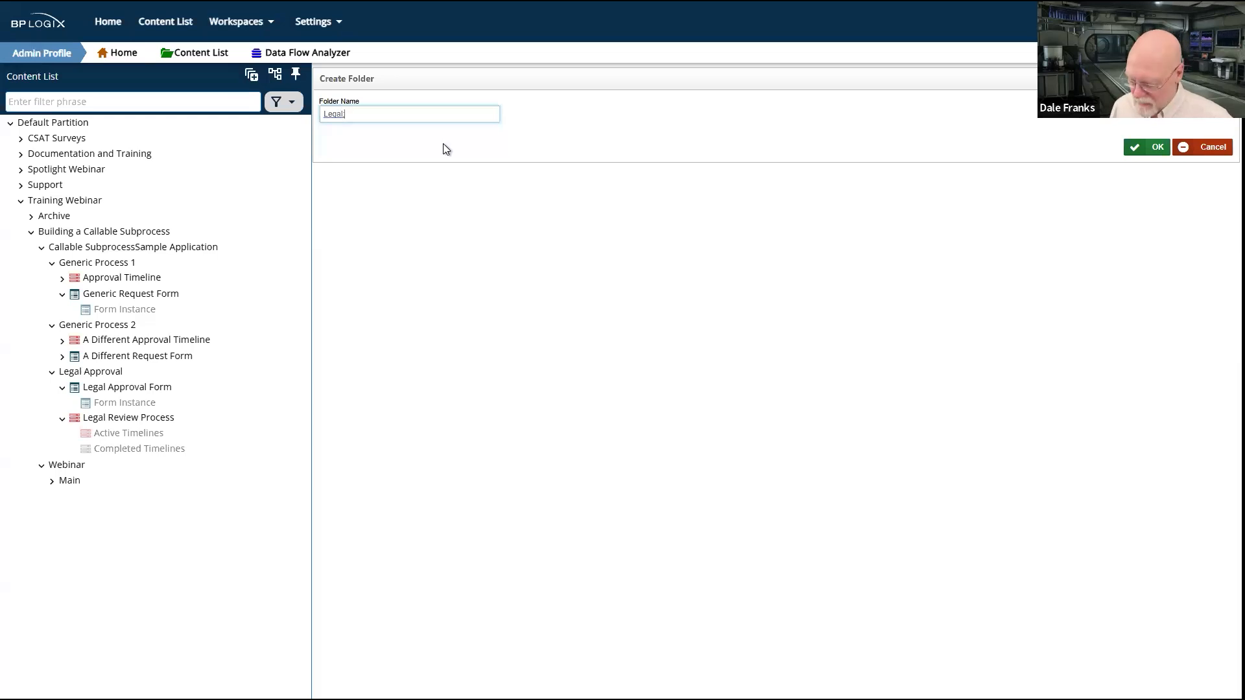
click(1151, 147)
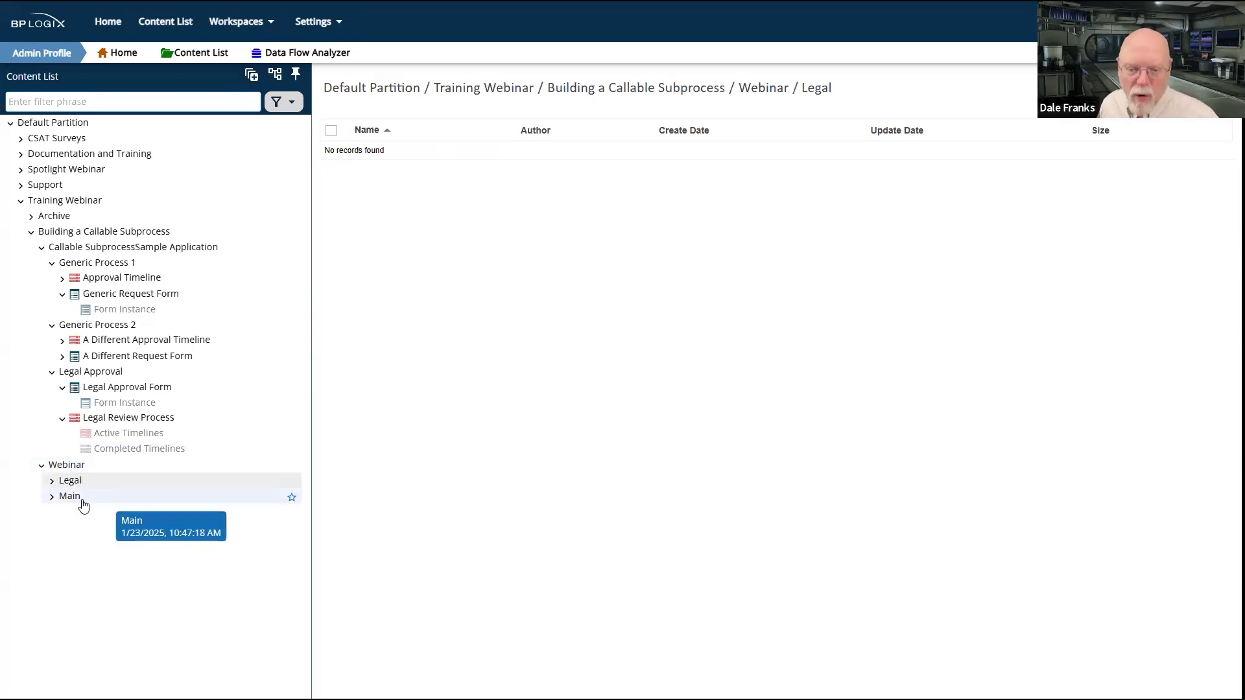
Step: Create a form definition named Webinar Legal Form in the Webinar's Legal folder
click(70, 483)
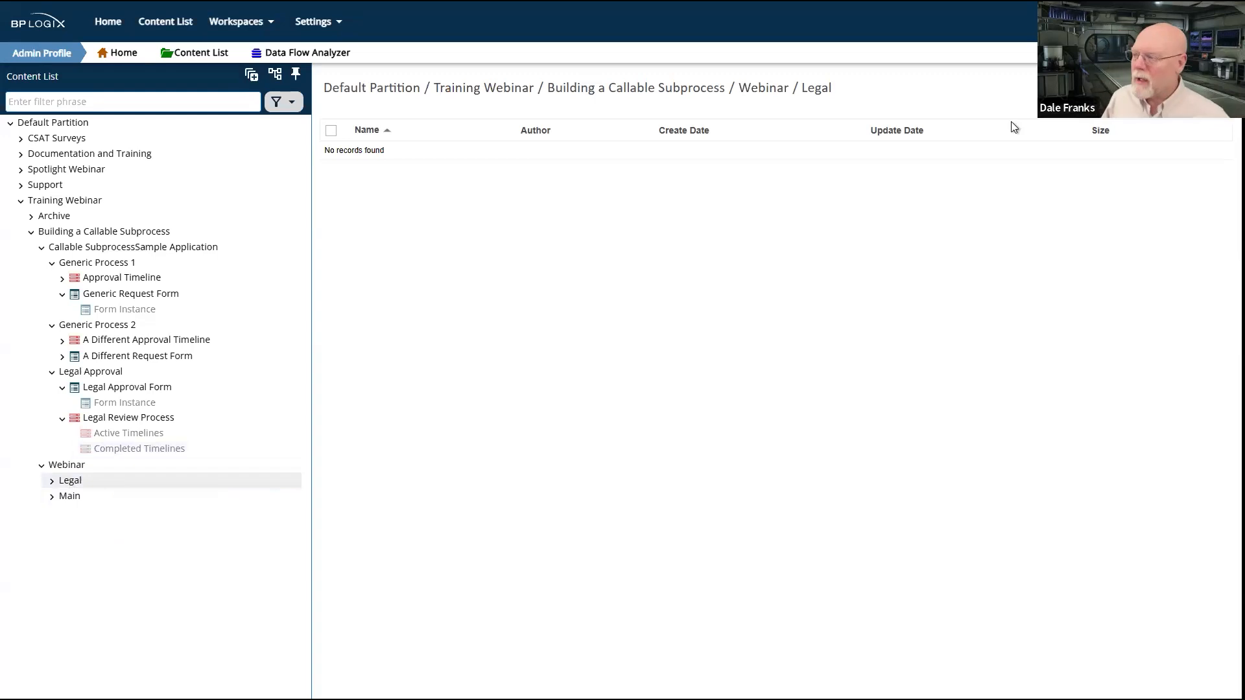
mouse_move(1191, 88)
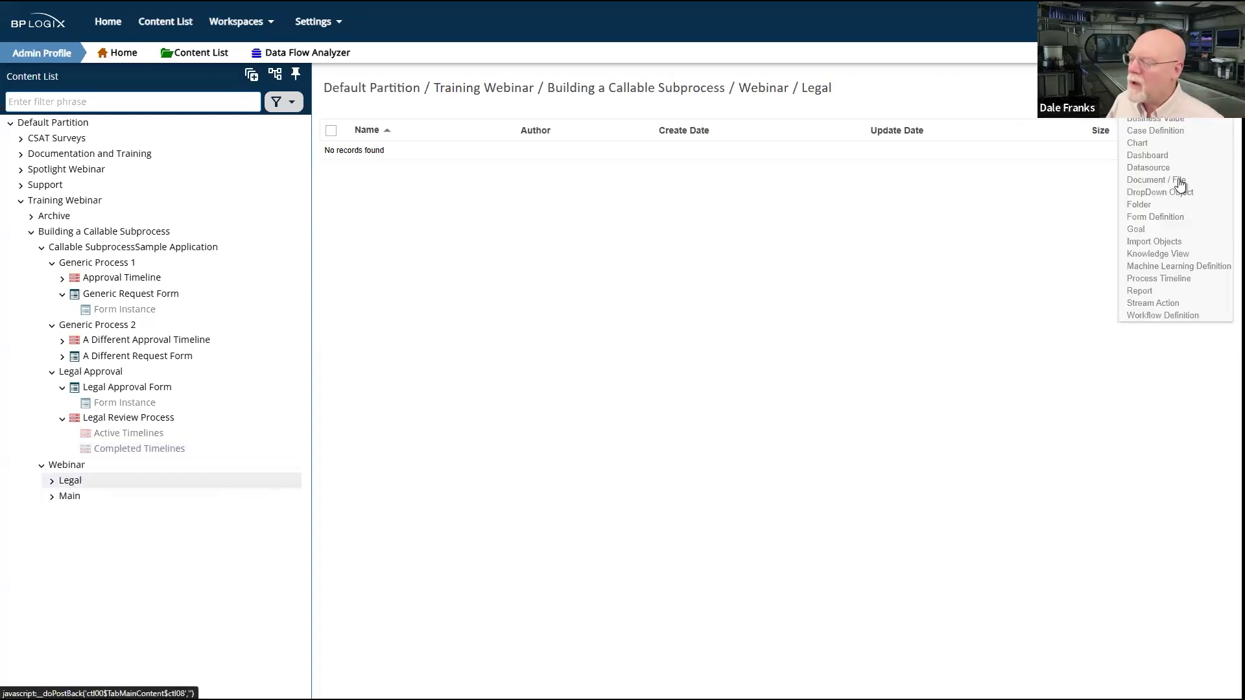
click(1157, 219)
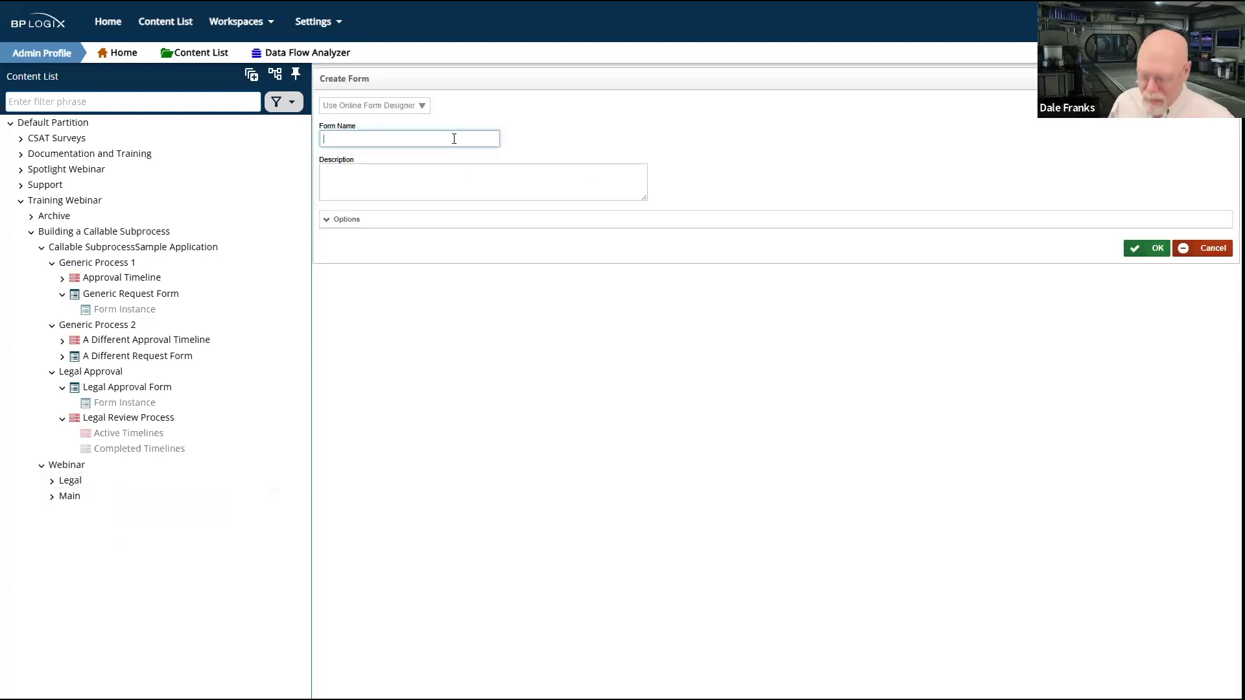
text(Legal Form Webinar)
double_click(394, 138)
key(BackSpace)
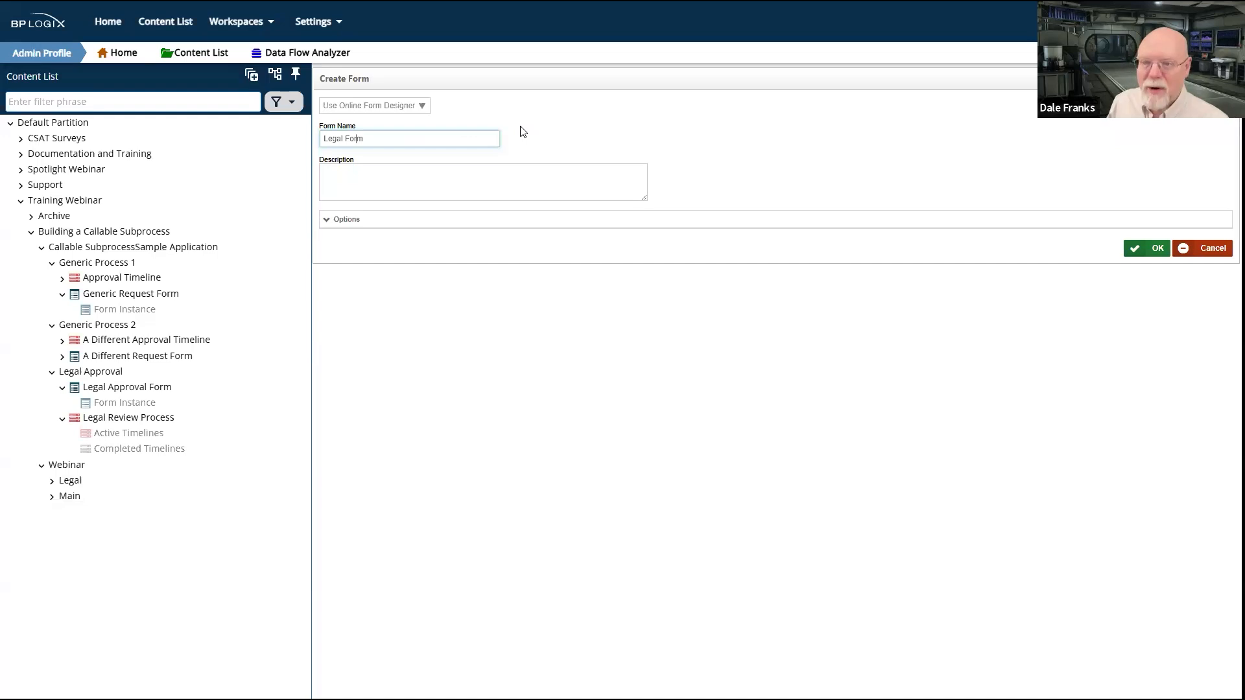
key(ctrl+z)
click(1157, 249)
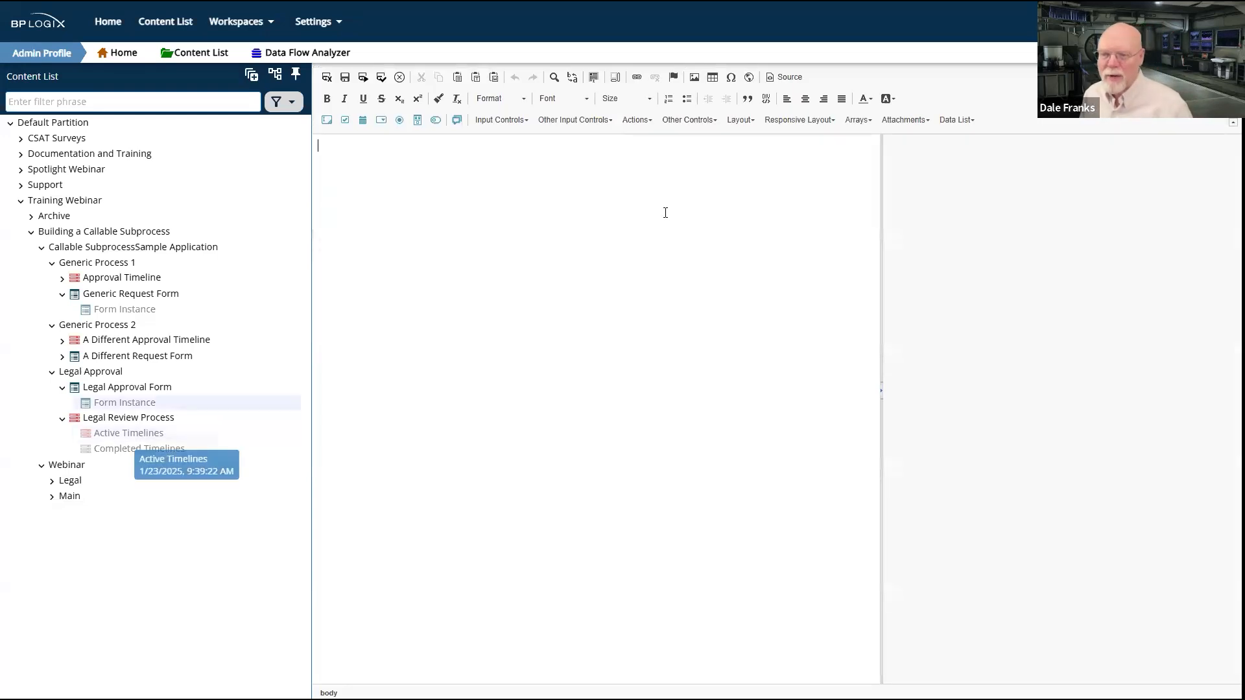
Step: Insert an input control at the start of the blank form and name it Info
click(327, 120)
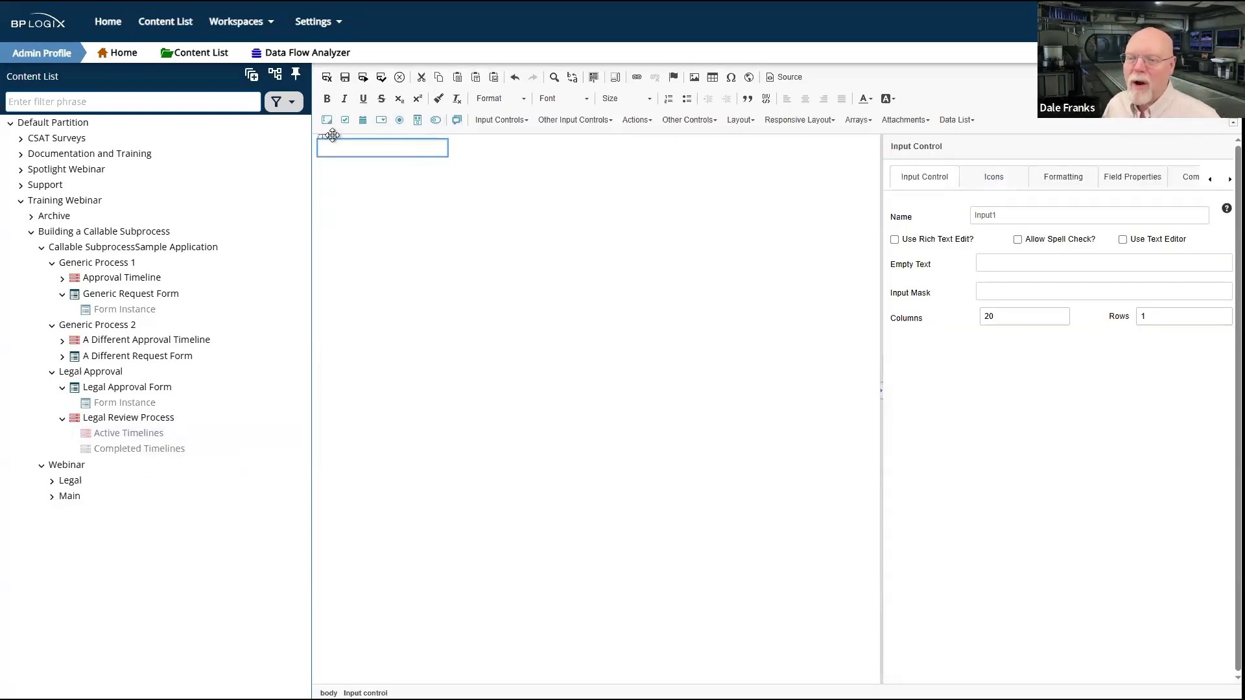
click(1005, 216)
drag(1004, 215, 939, 213)
text(Info)
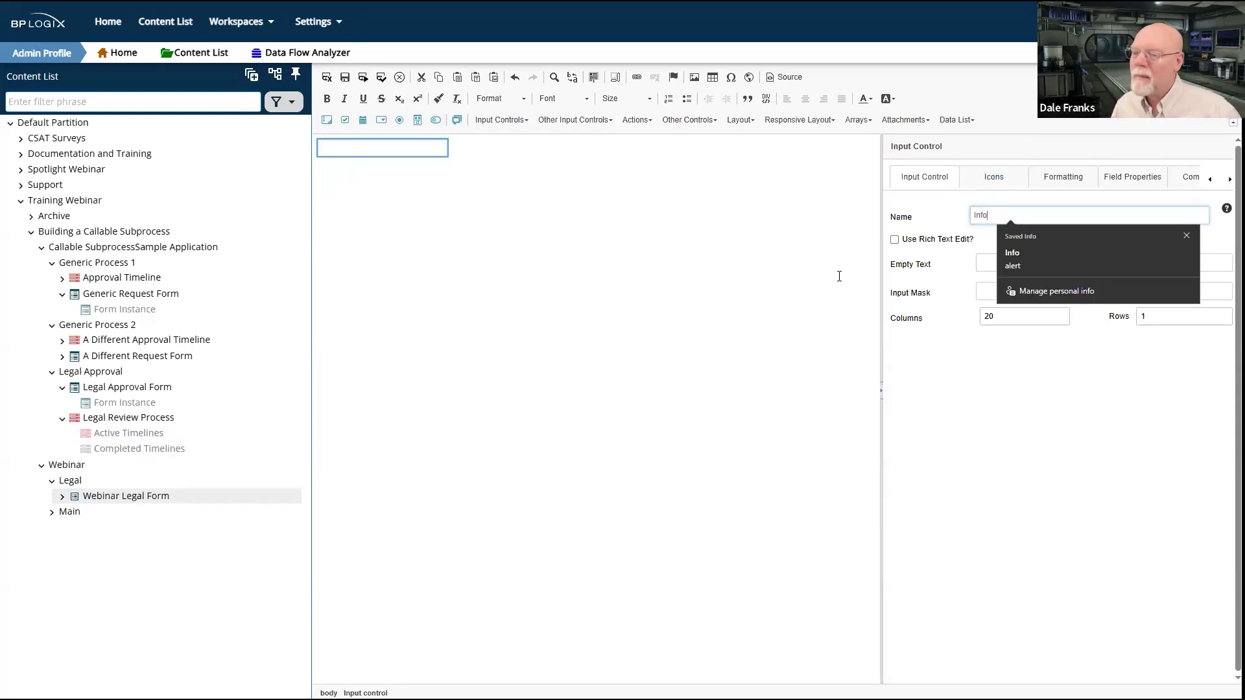
click(534, 161)
Step: Add a second input control on a new line below the Info field and name it Legal
key(Return)
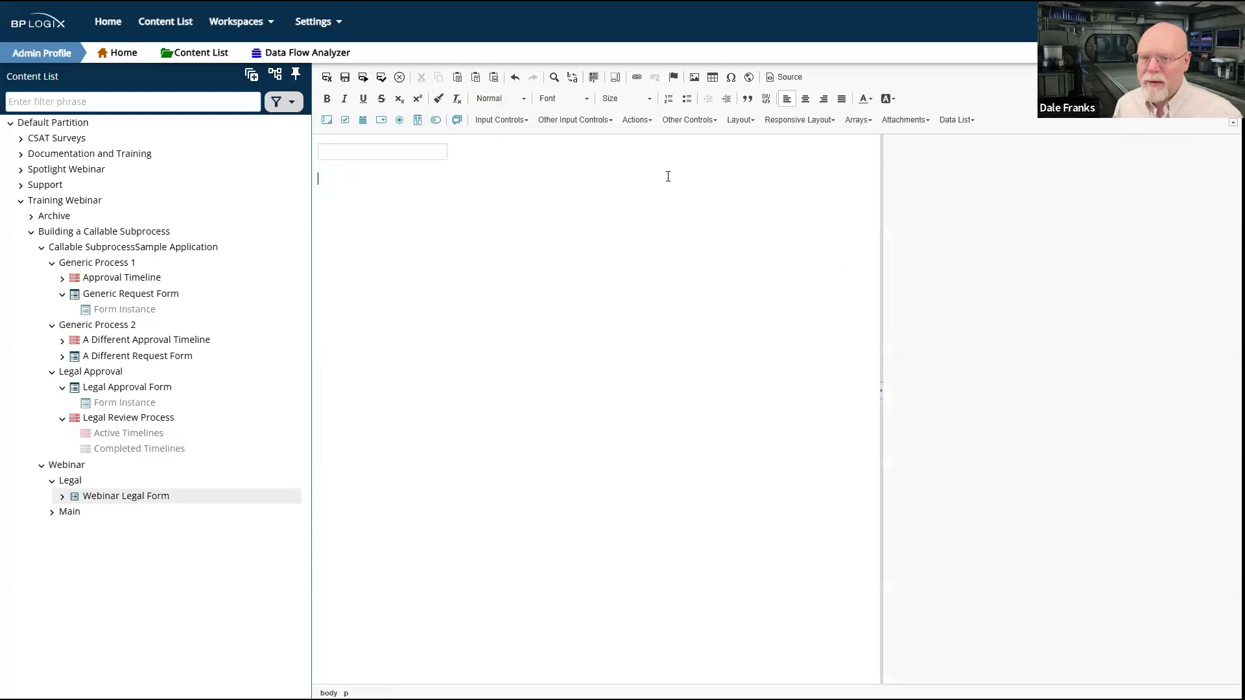
click(327, 120)
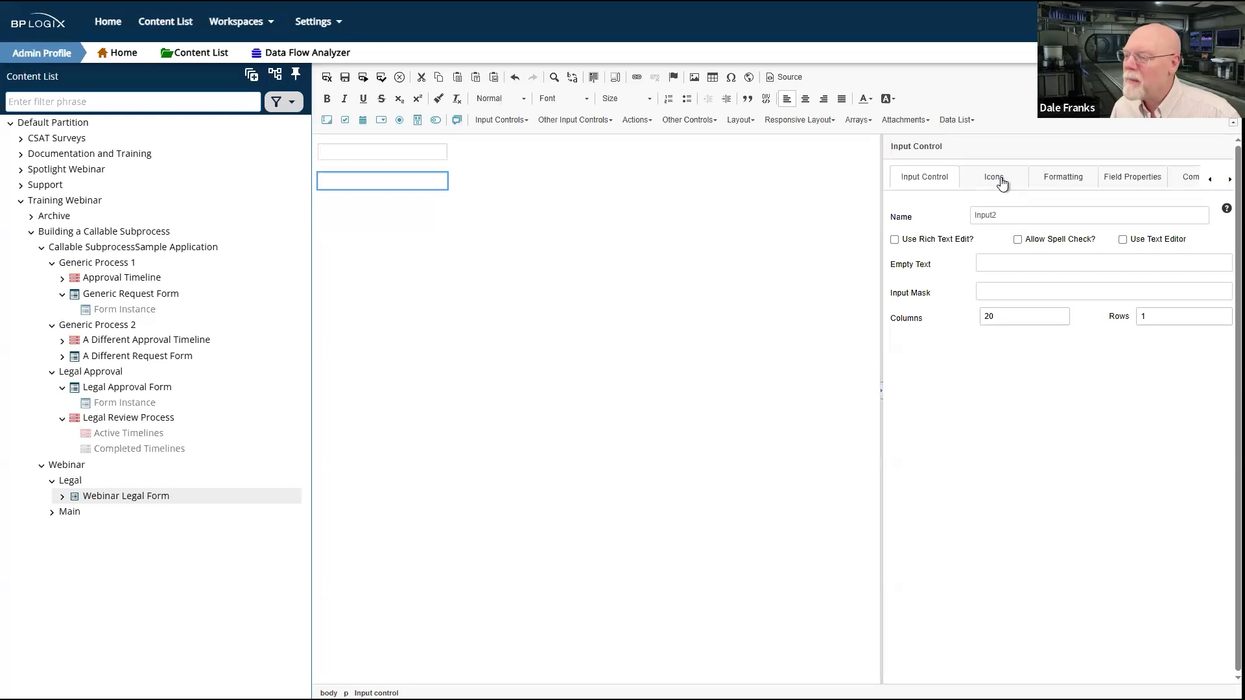
click(893, 215)
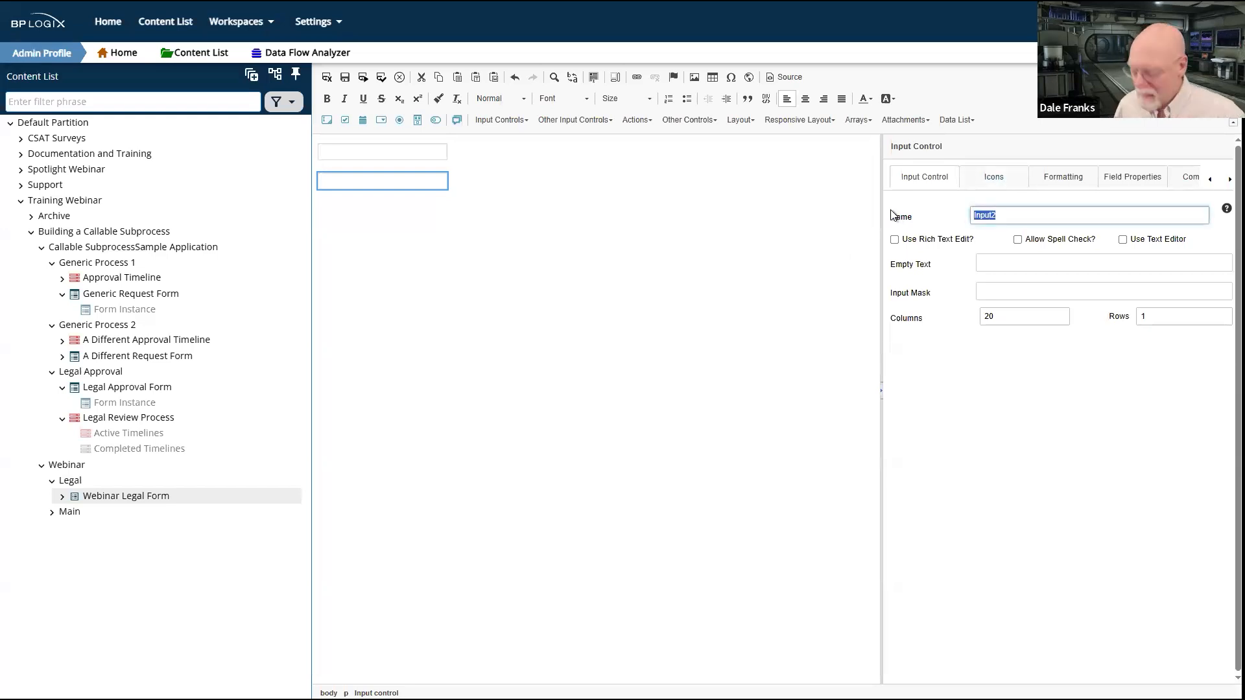
text(Legal)
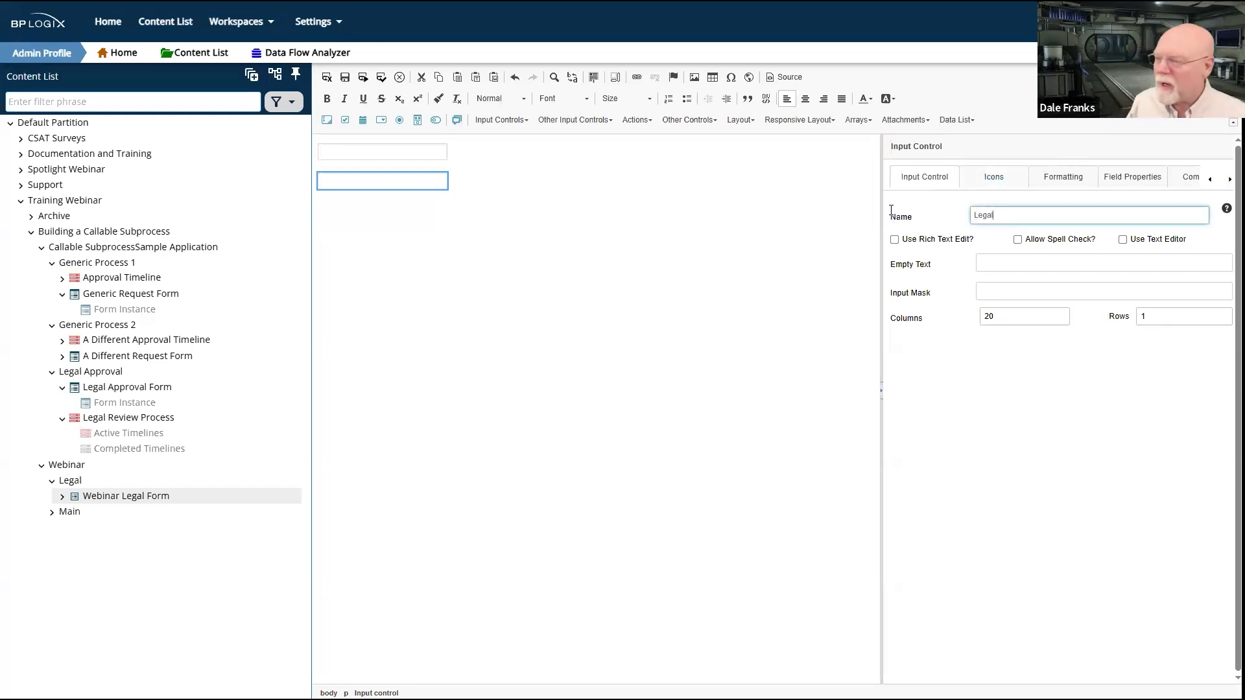
click(522, 229)
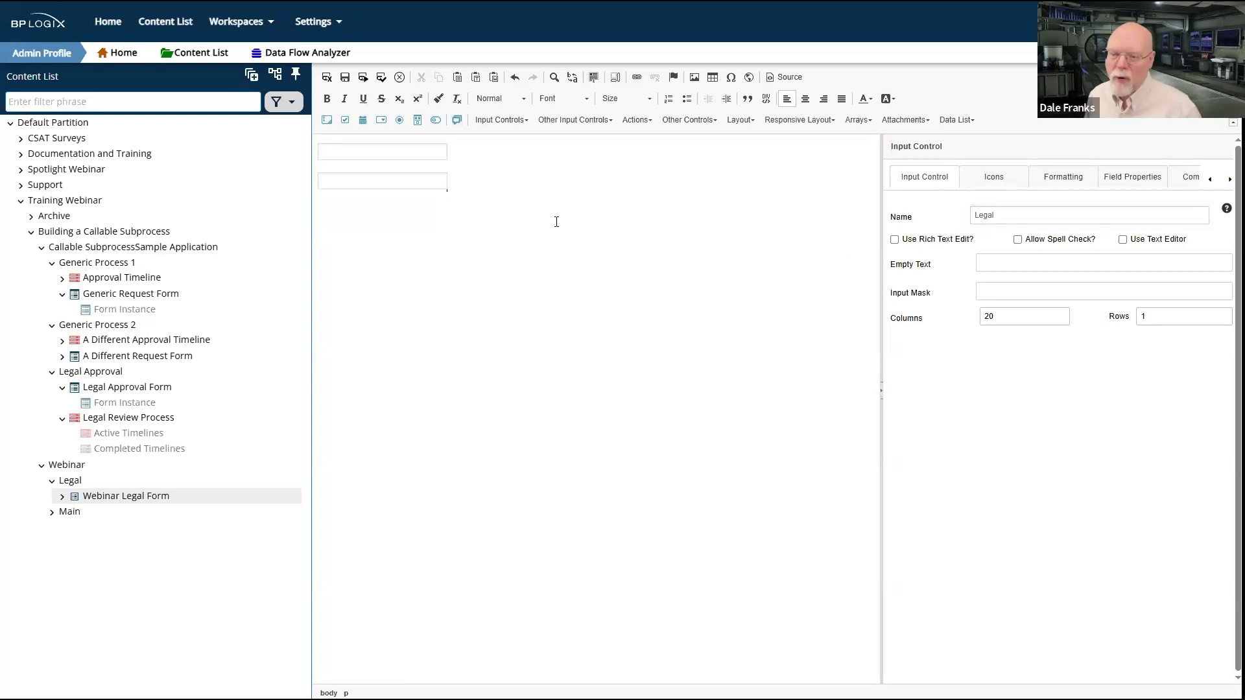
click(321, 137)
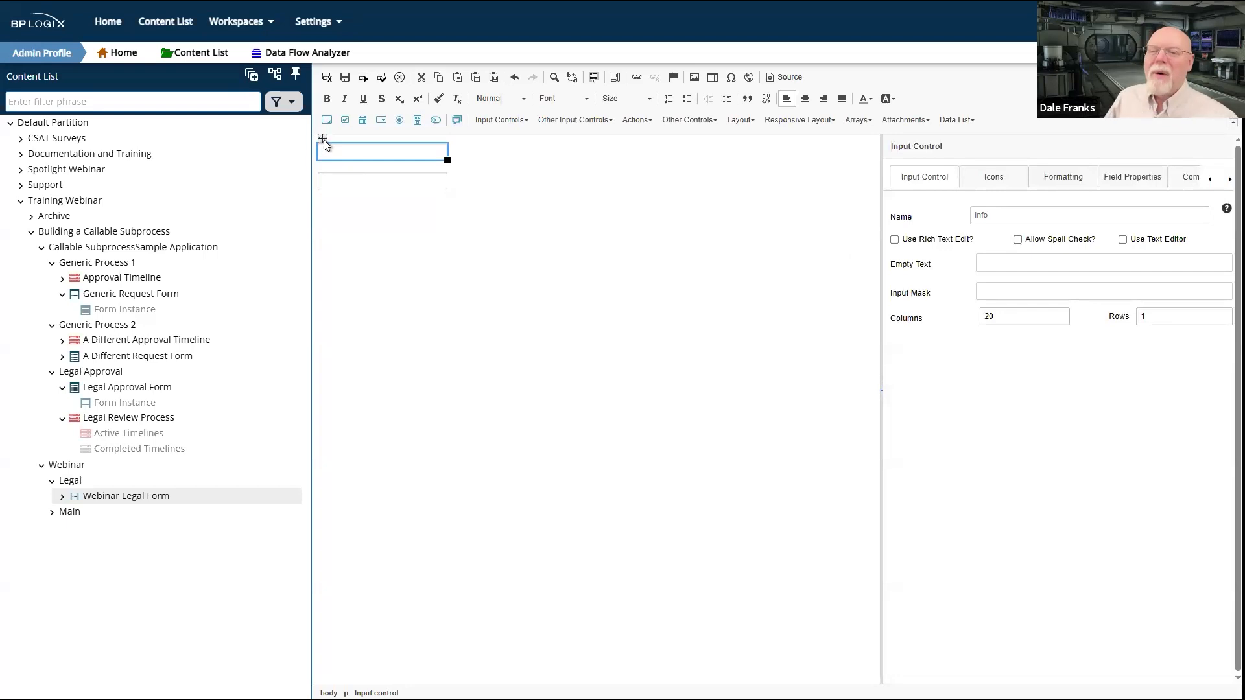
Step: Enable Synchronize Field Within Process for the Legal input control, and save and close the form
drag(324, 139, 321, 165)
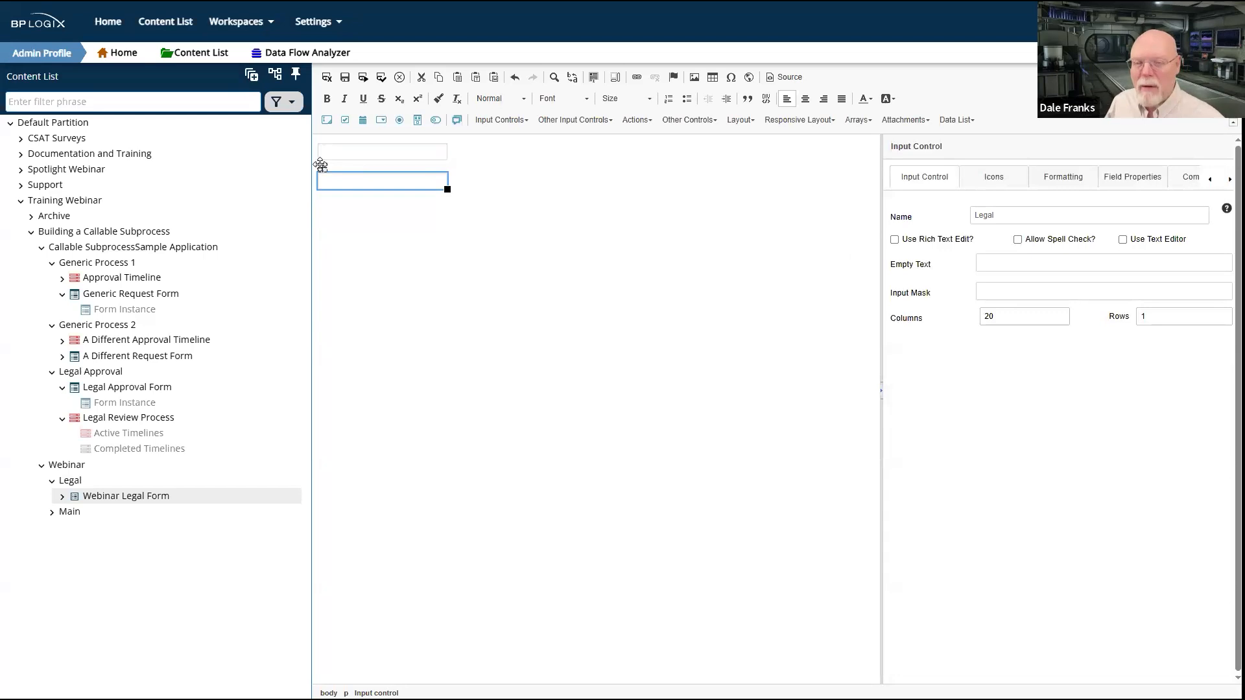
click(322, 153)
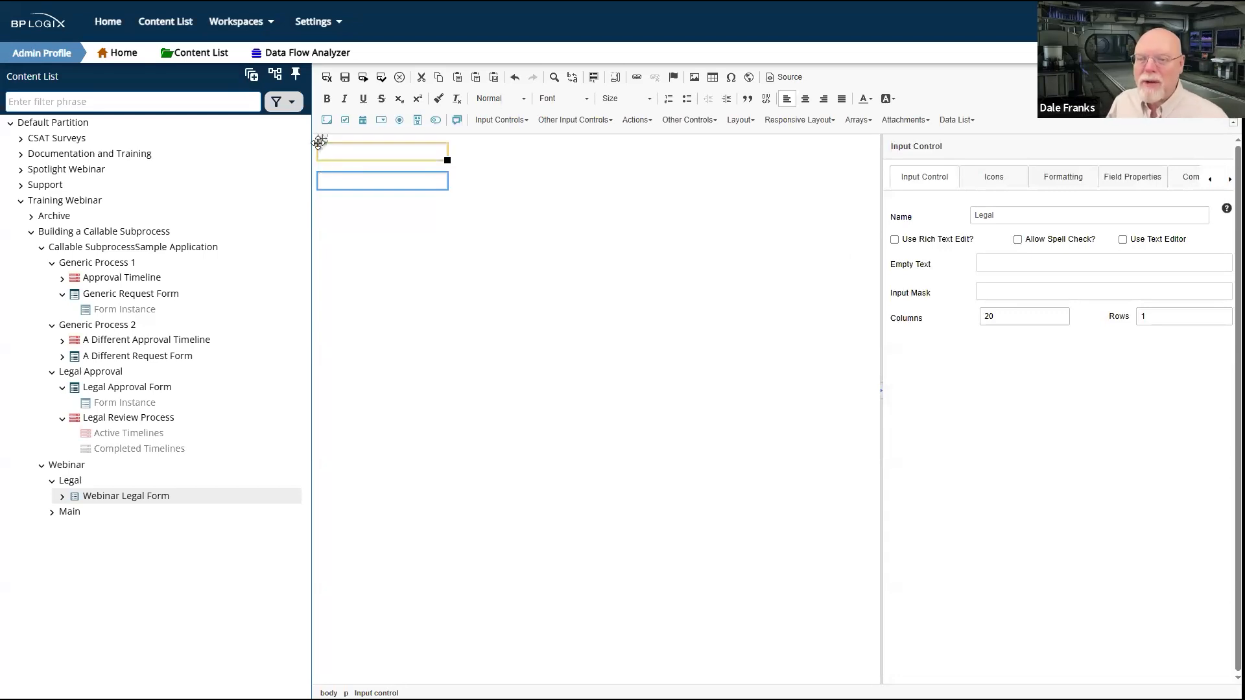
click(321, 140)
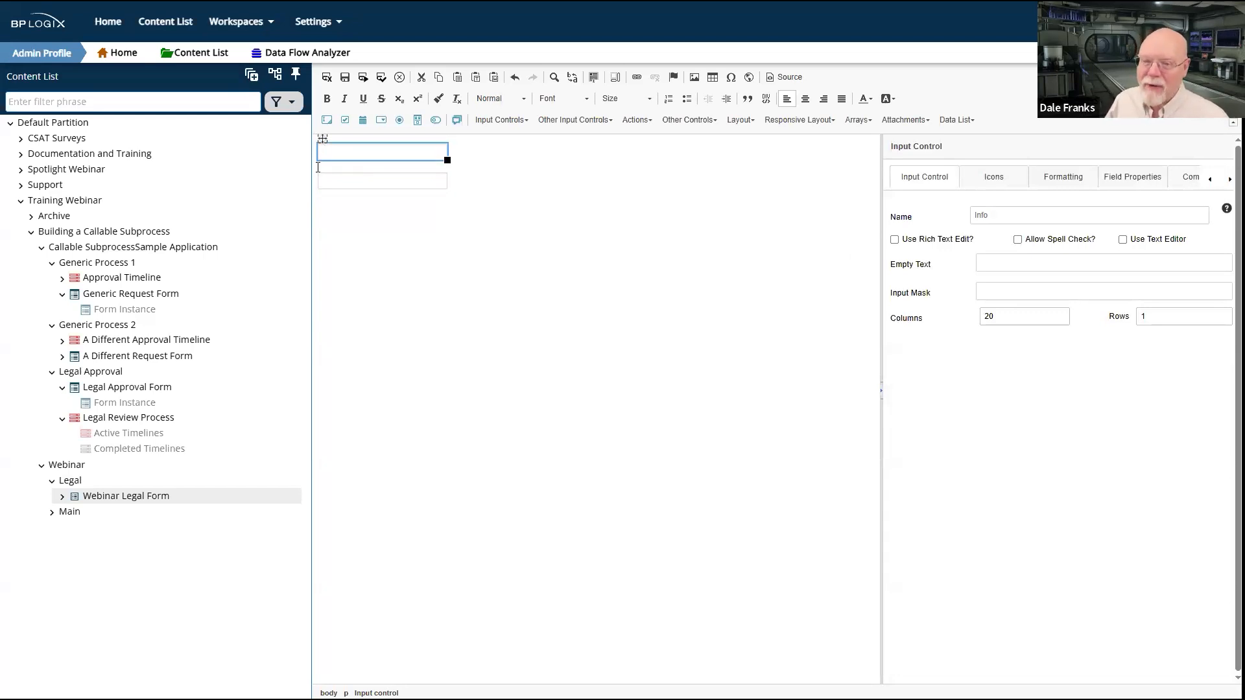
click(323, 170)
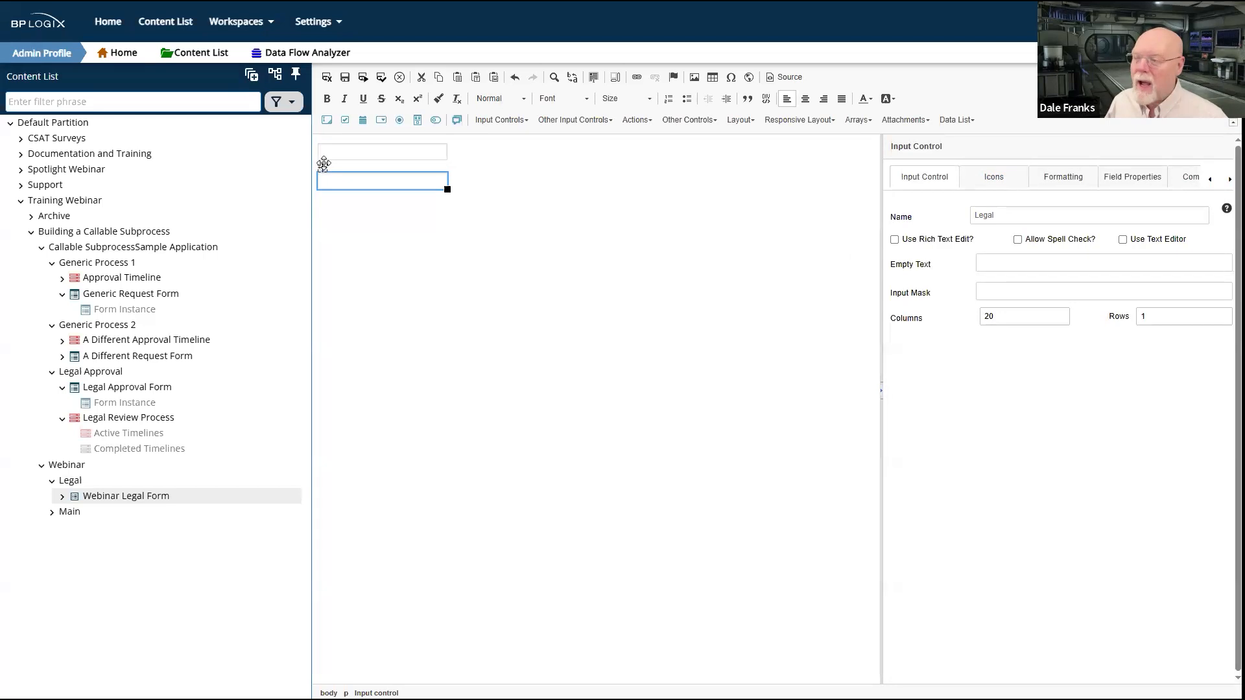
click(1128, 179)
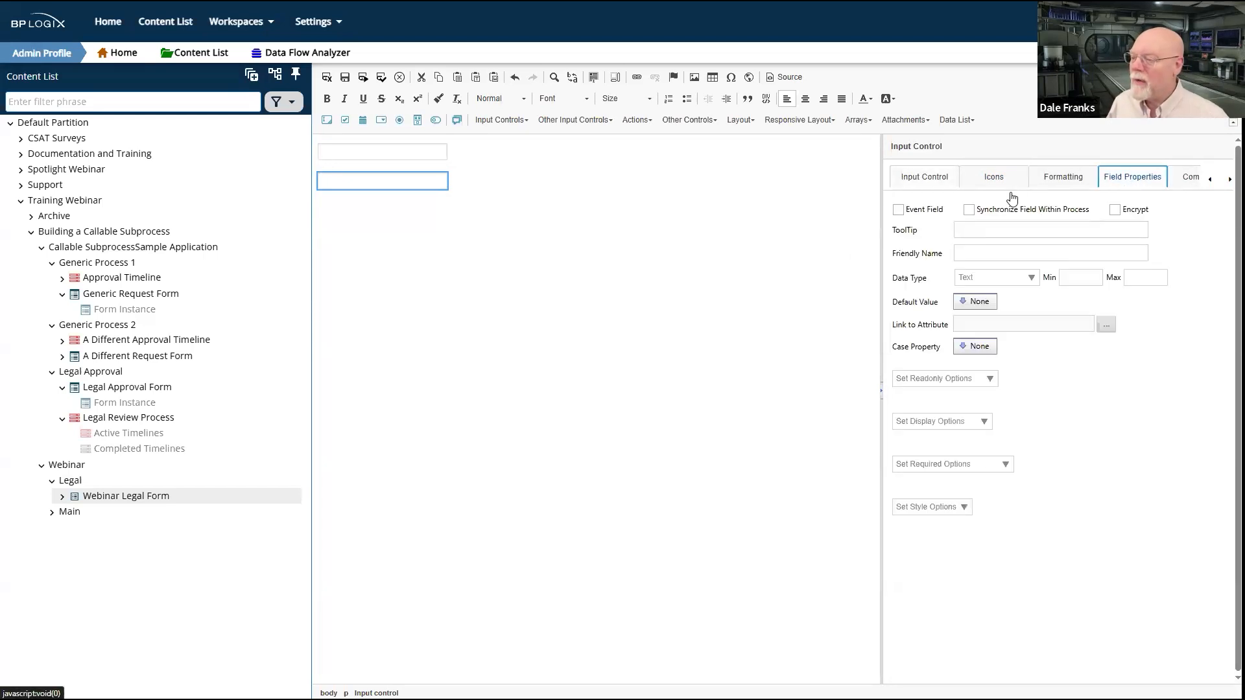
click(968, 210)
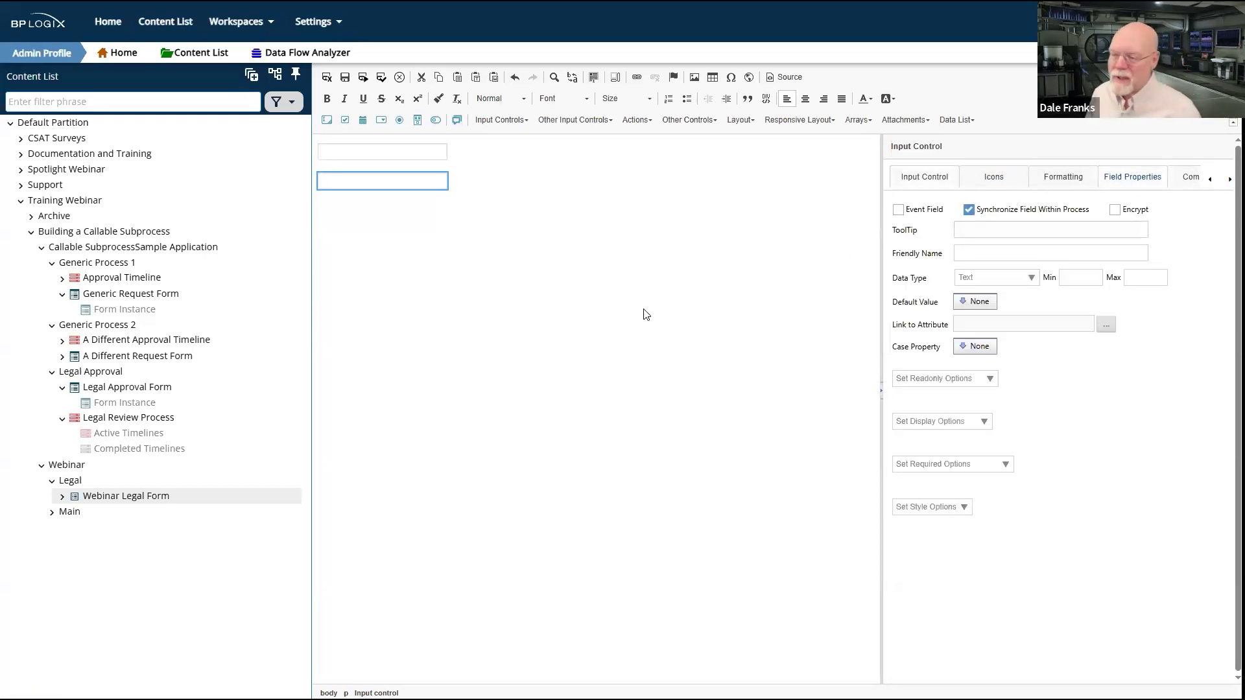
click(547, 288)
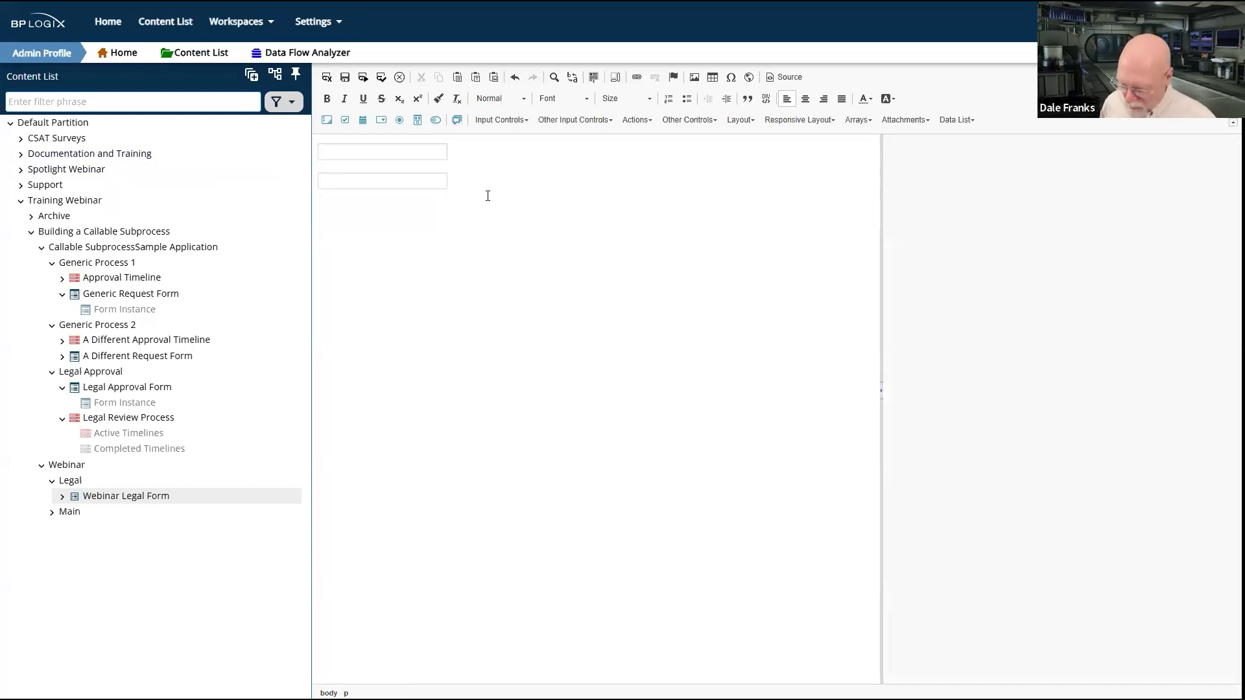
click(327, 79)
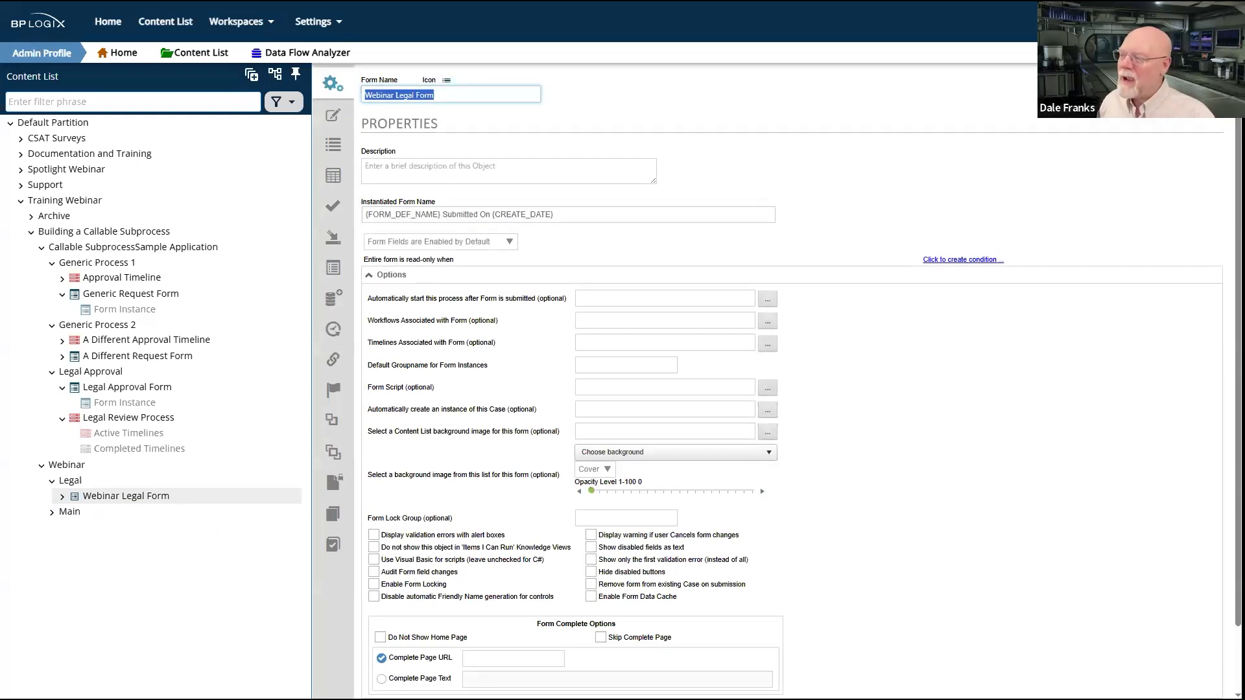
Step: Create a process timeline named Webinar Legal TL in the Webinar's Legal folder
click(71, 483)
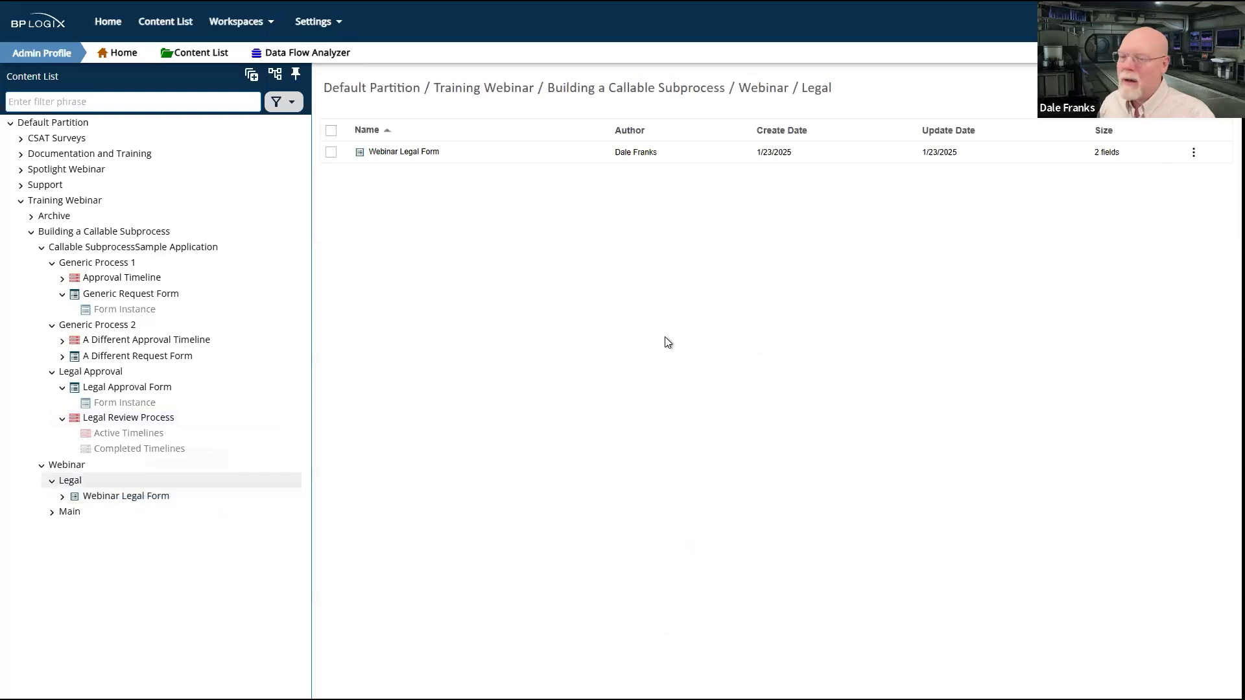
click(1190, 88)
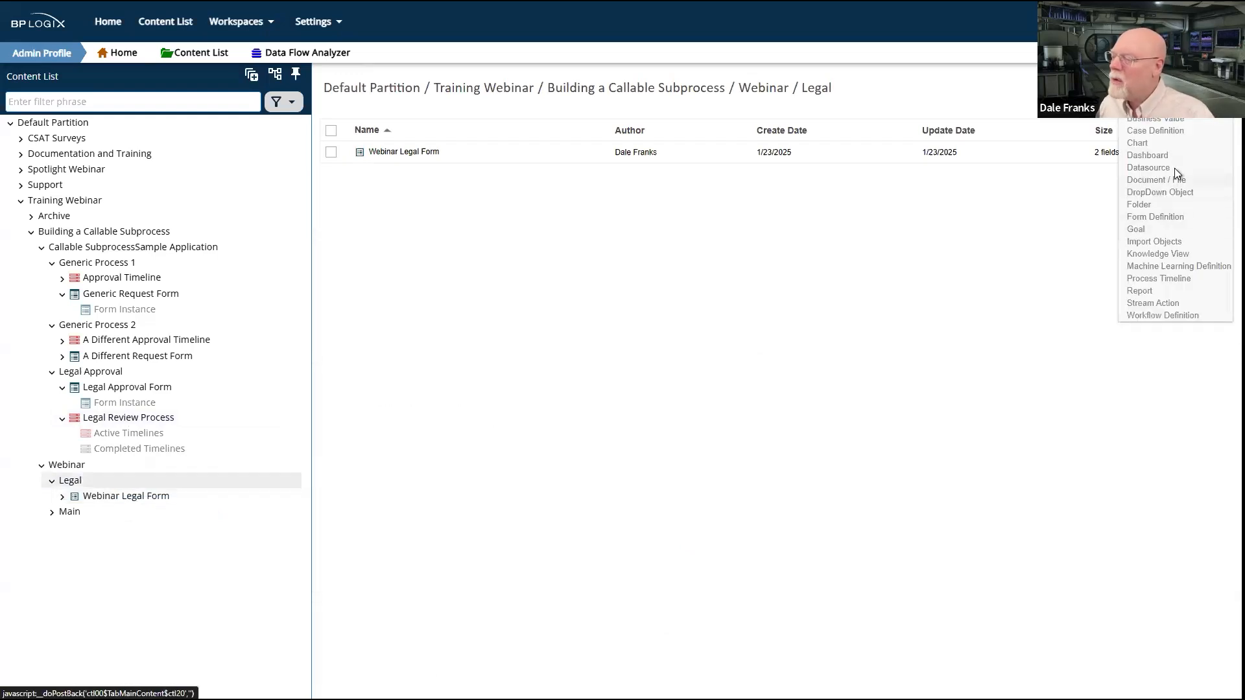
click(1170, 278)
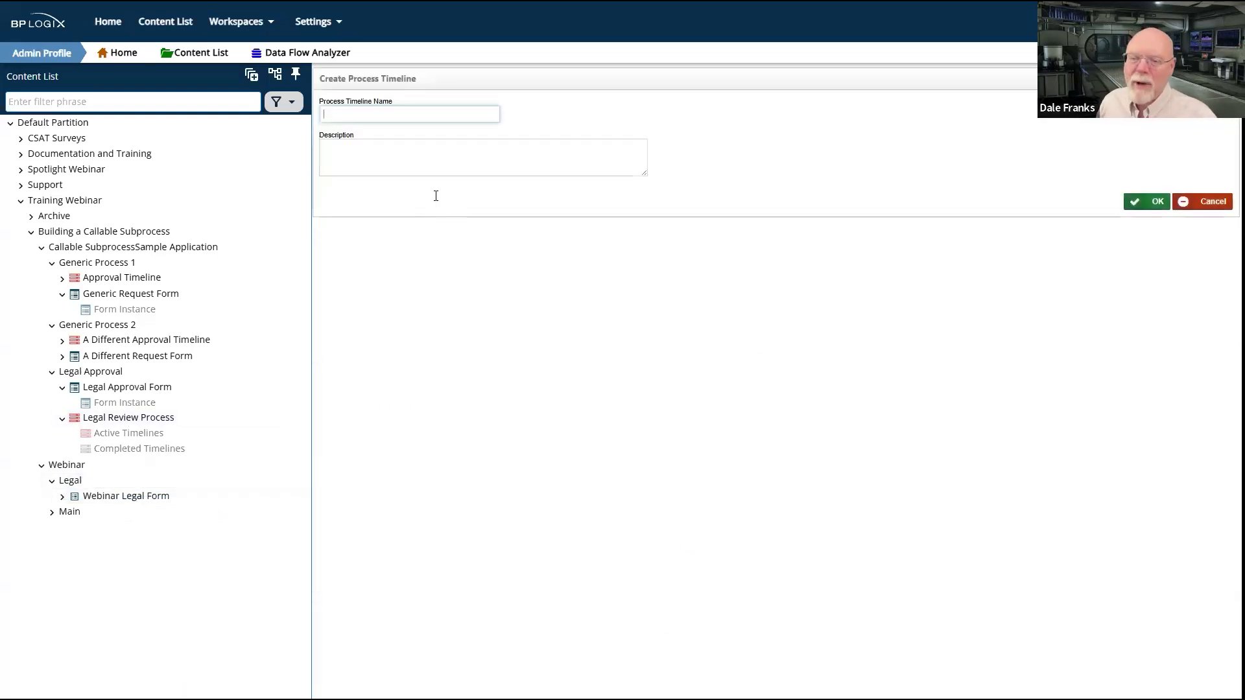
text(L)
key(BackSpace)
text(Webina)
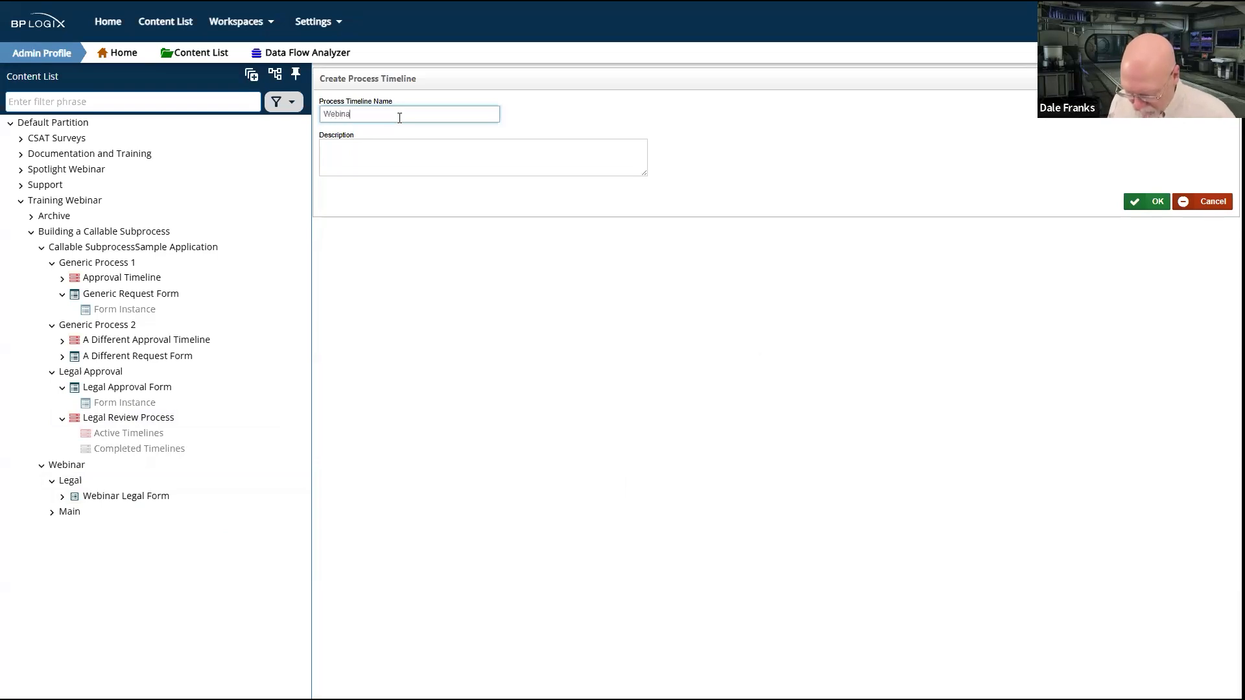
text(r Legal TL)
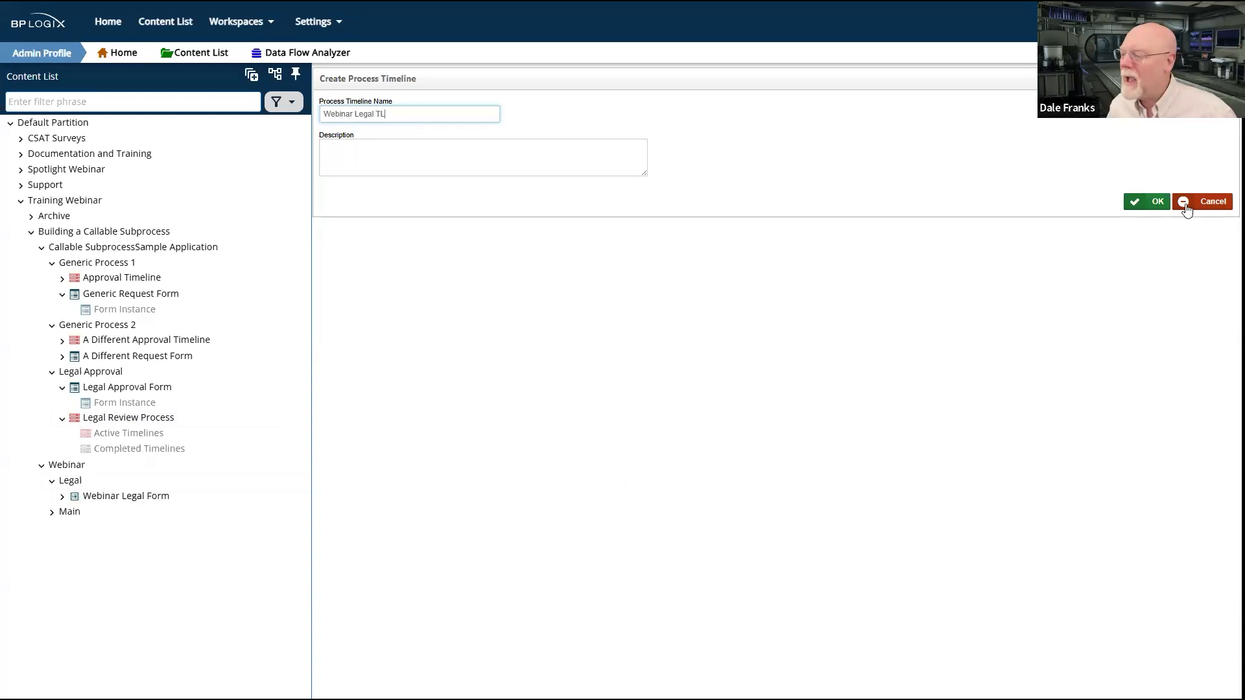
click(1156, 202)
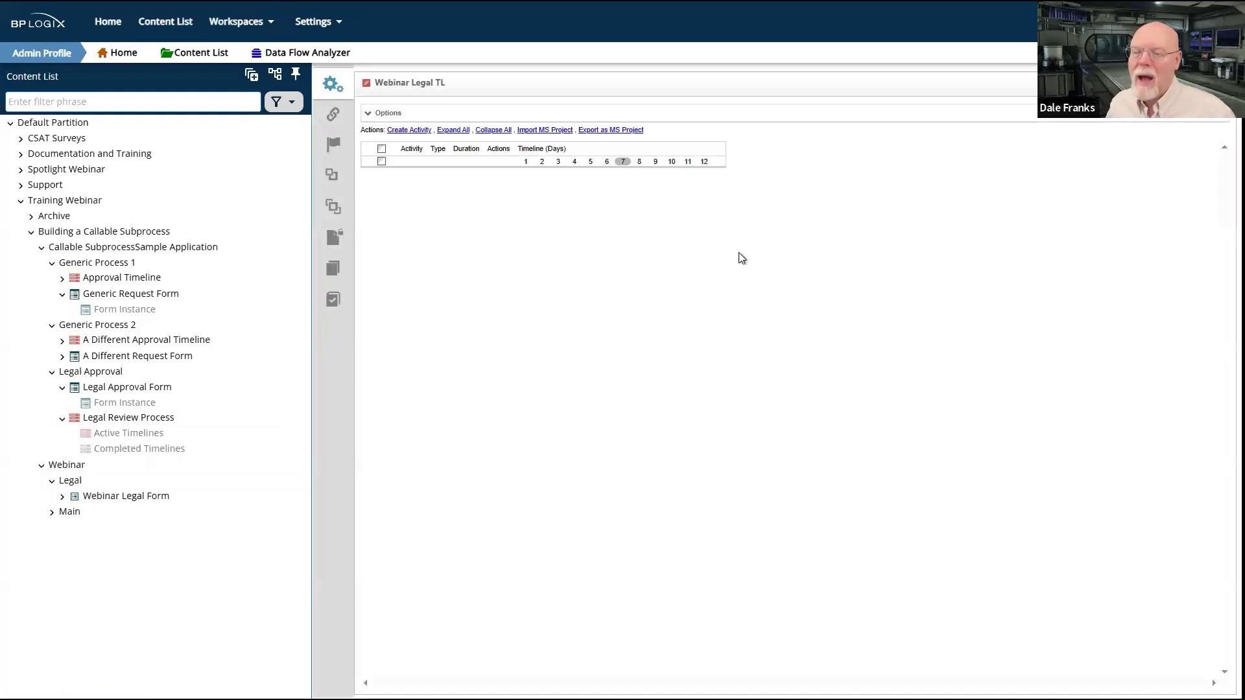
Step: Add two activities to the Webinar Legal TL timeline and make Activity 2 depend on Activity 1
click(411, 131)
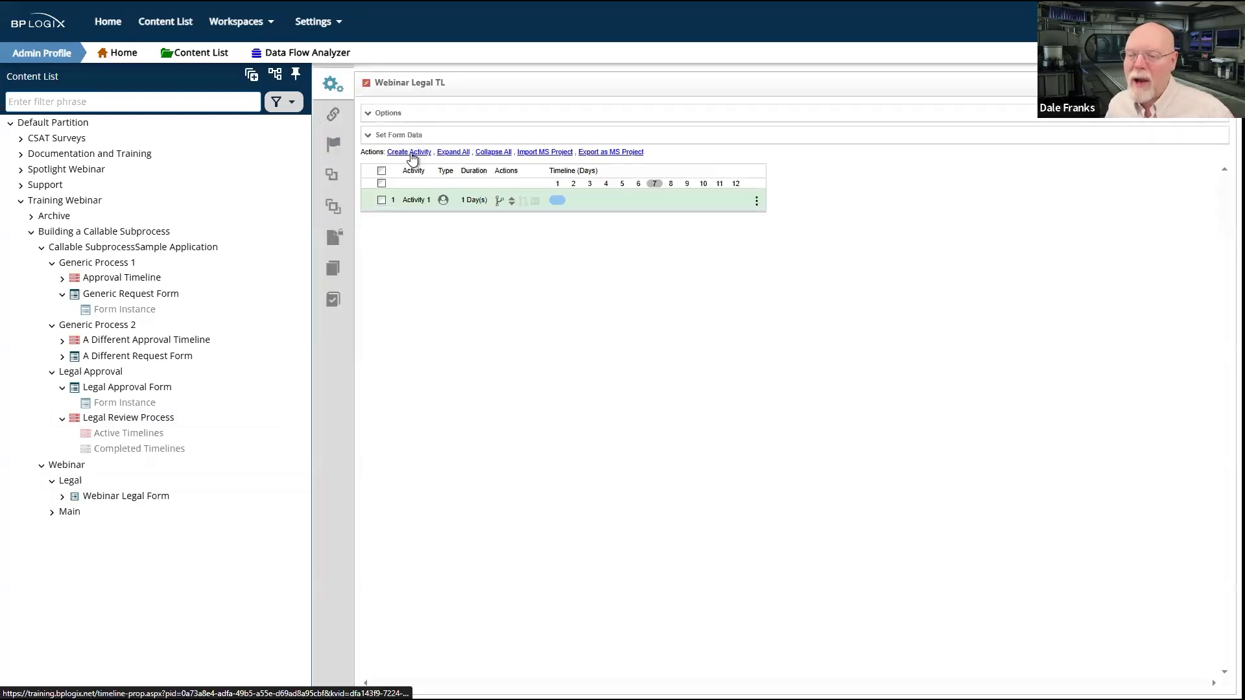
click(412, 155)
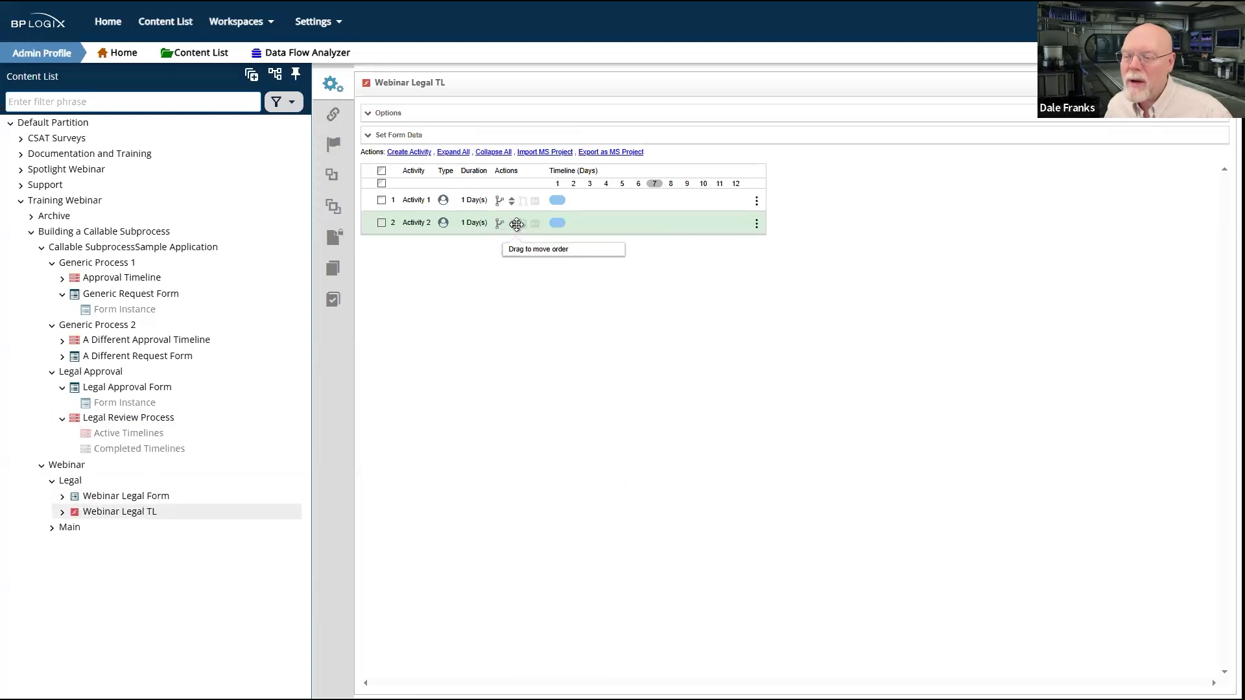
drag(526, 213, 512, 202)
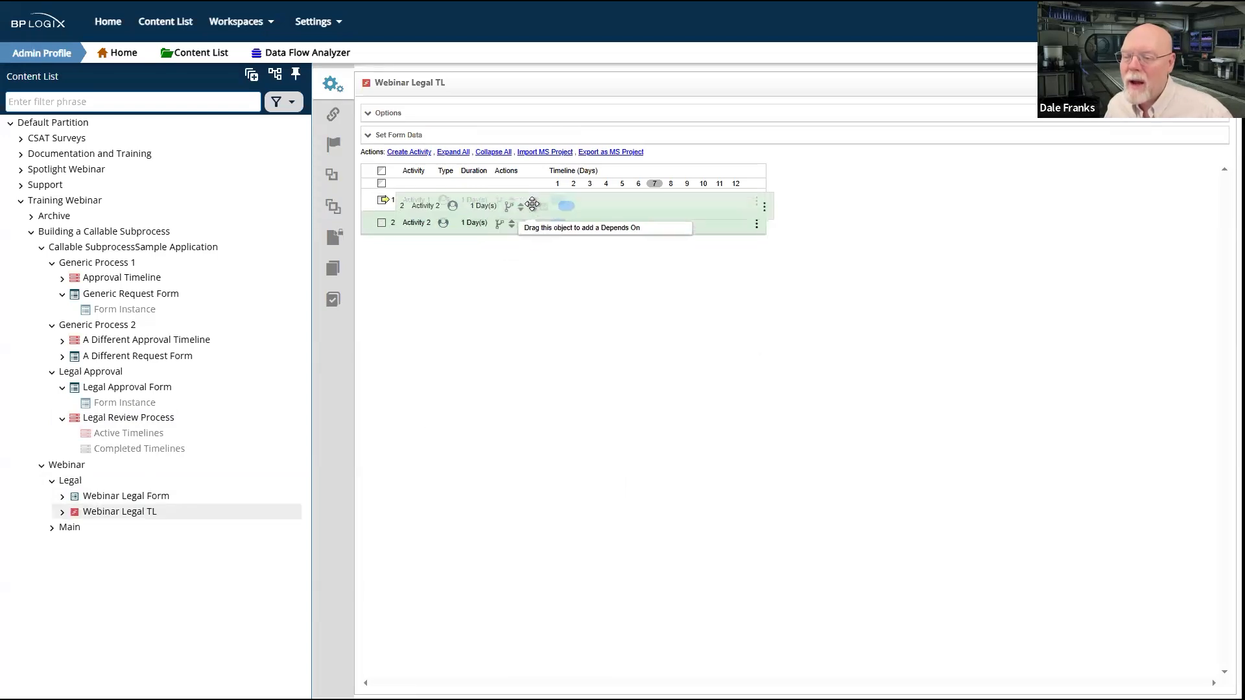
Step: Make Activity 1 a Form Actions activity using Webinar Legal Form as the timeline's default form instance, and save the timeline
click(415, 201)
click(465, 205)
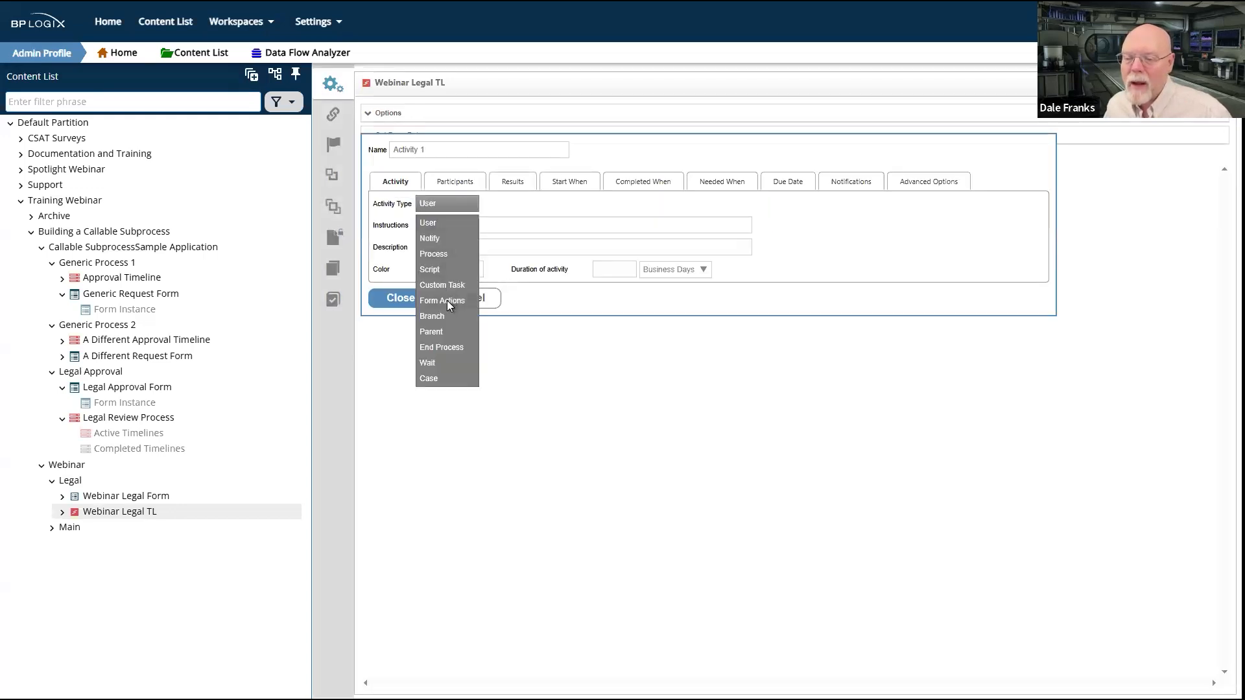
click(446, 300)
click(459, 182)
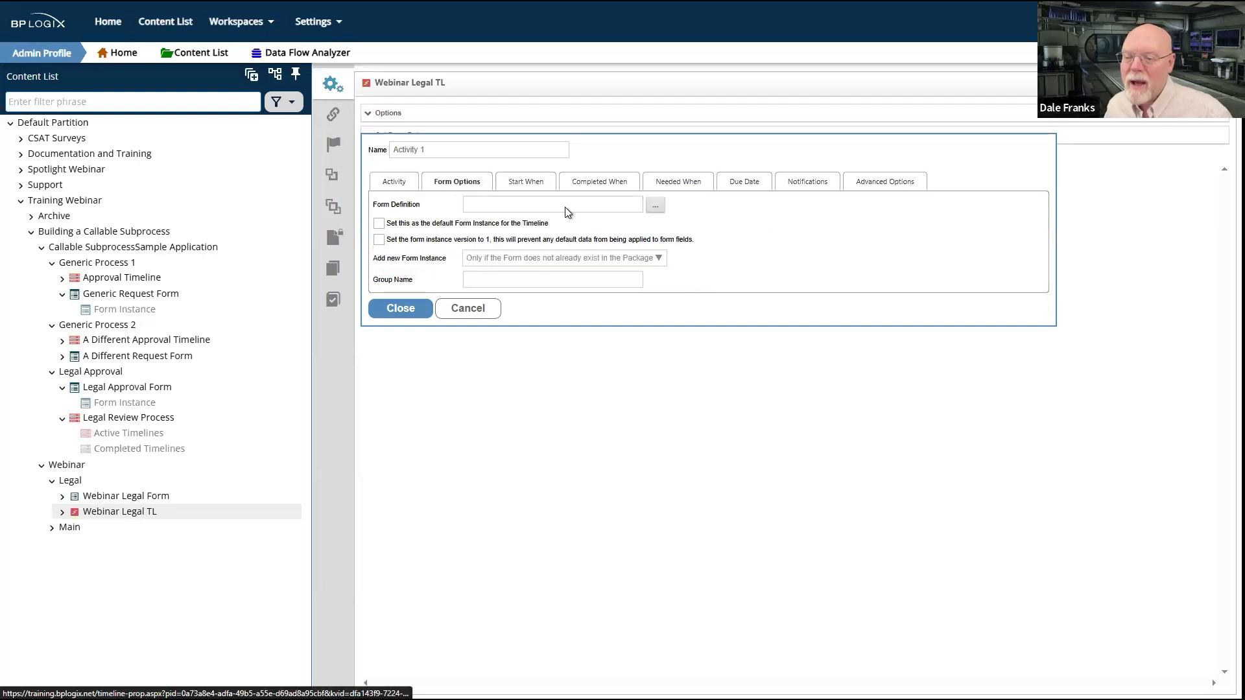
click(656, 206)
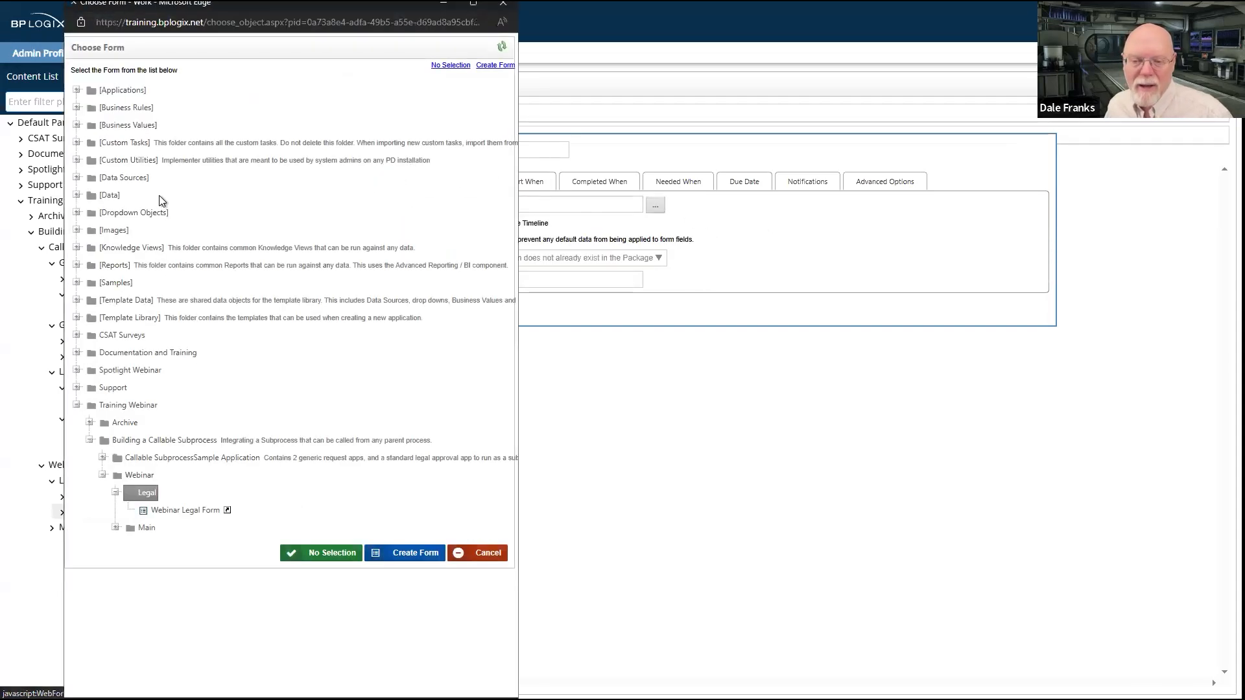
click(179, 510)
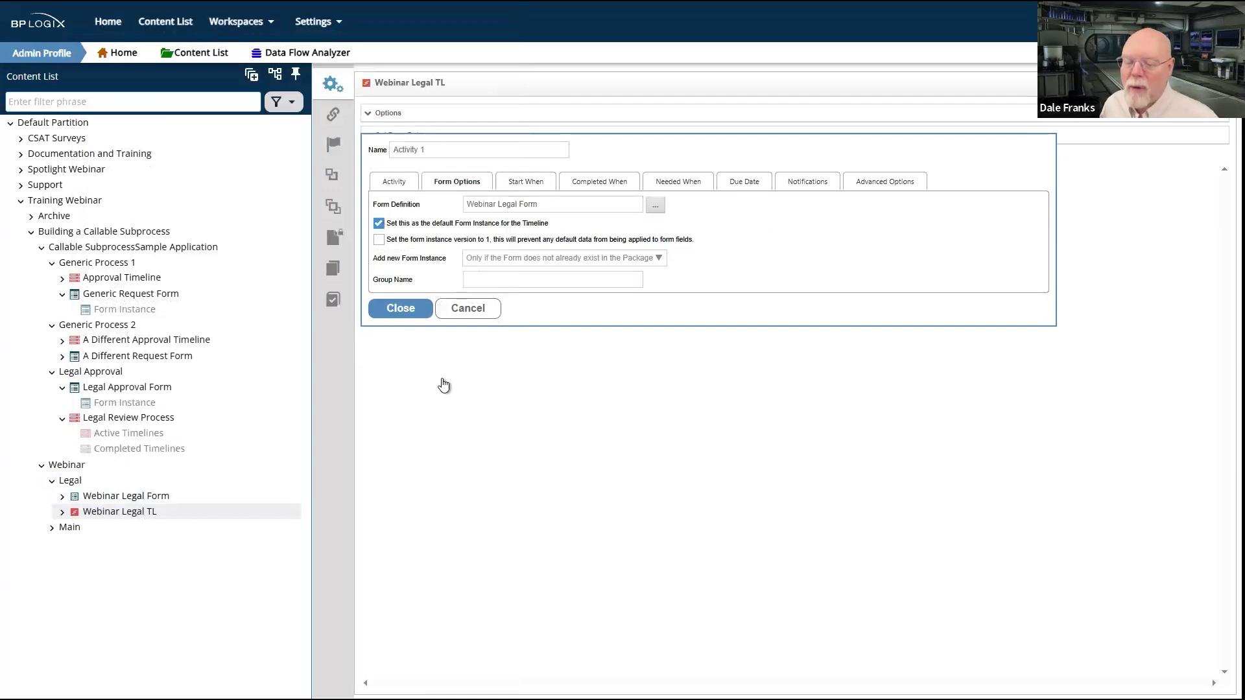
click(402, 309)
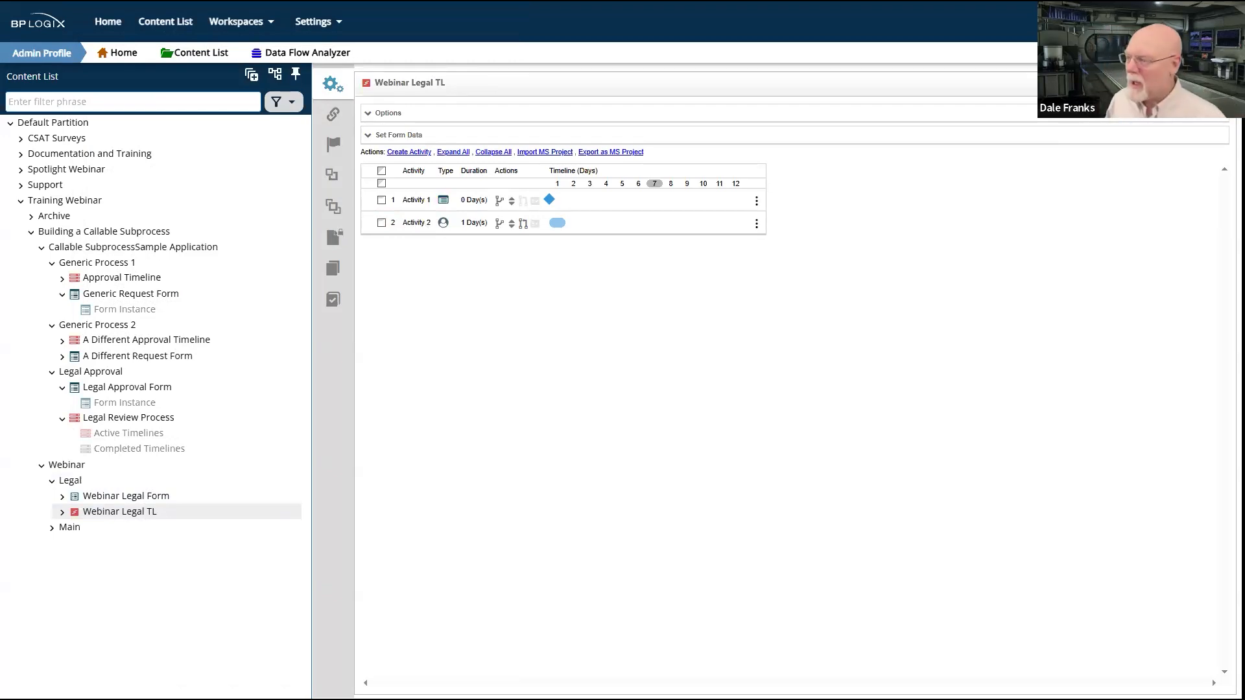
click(1162, 83)
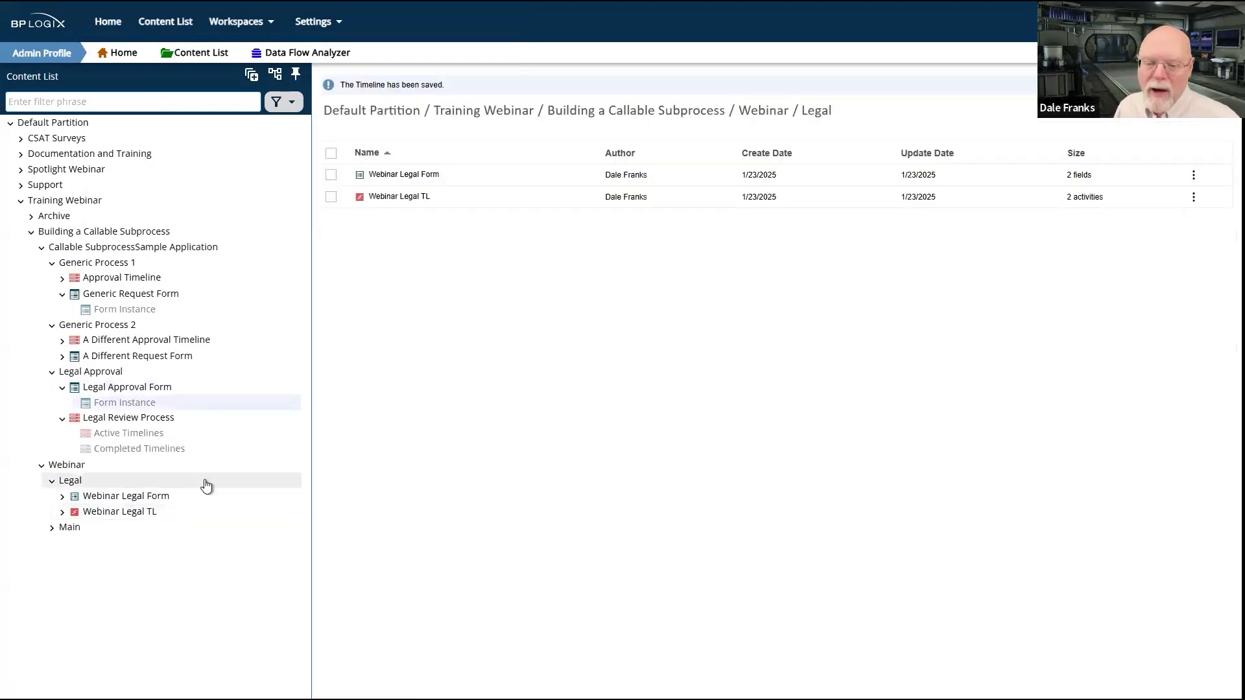
Step: Set Webinar Legal Form to automatically start Webinar Legal TL after it is submitted, and save the form properties
click(98, 500)
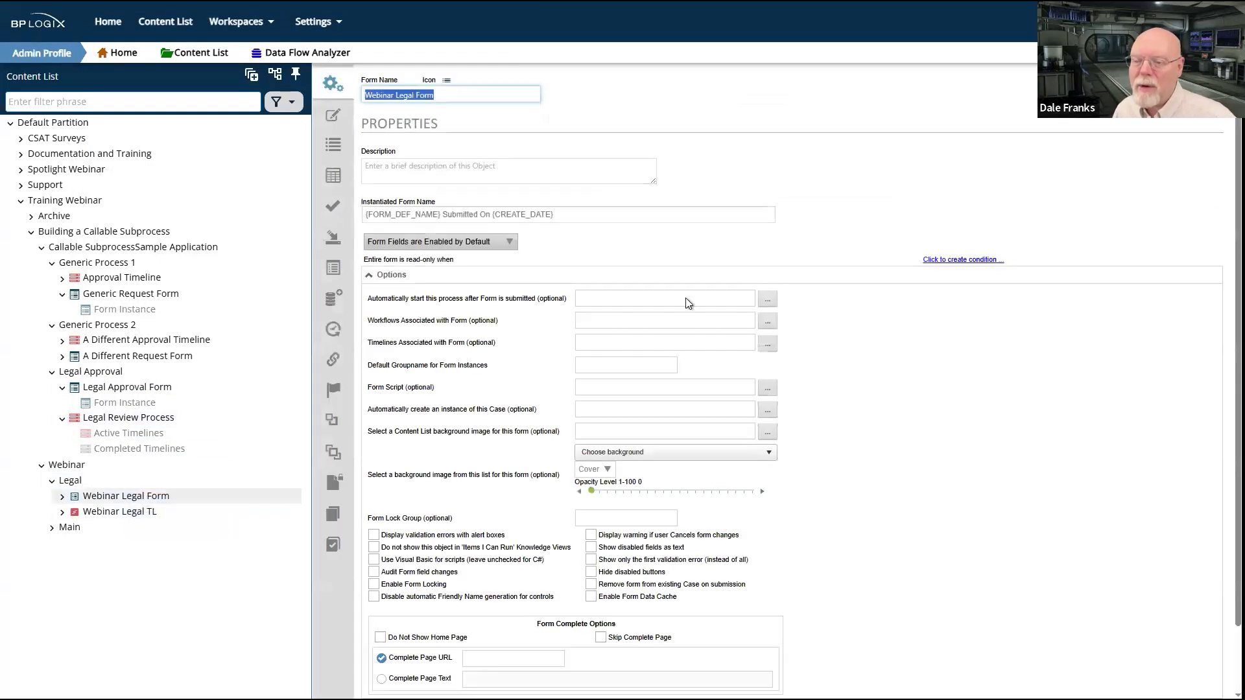
click(768, 299)
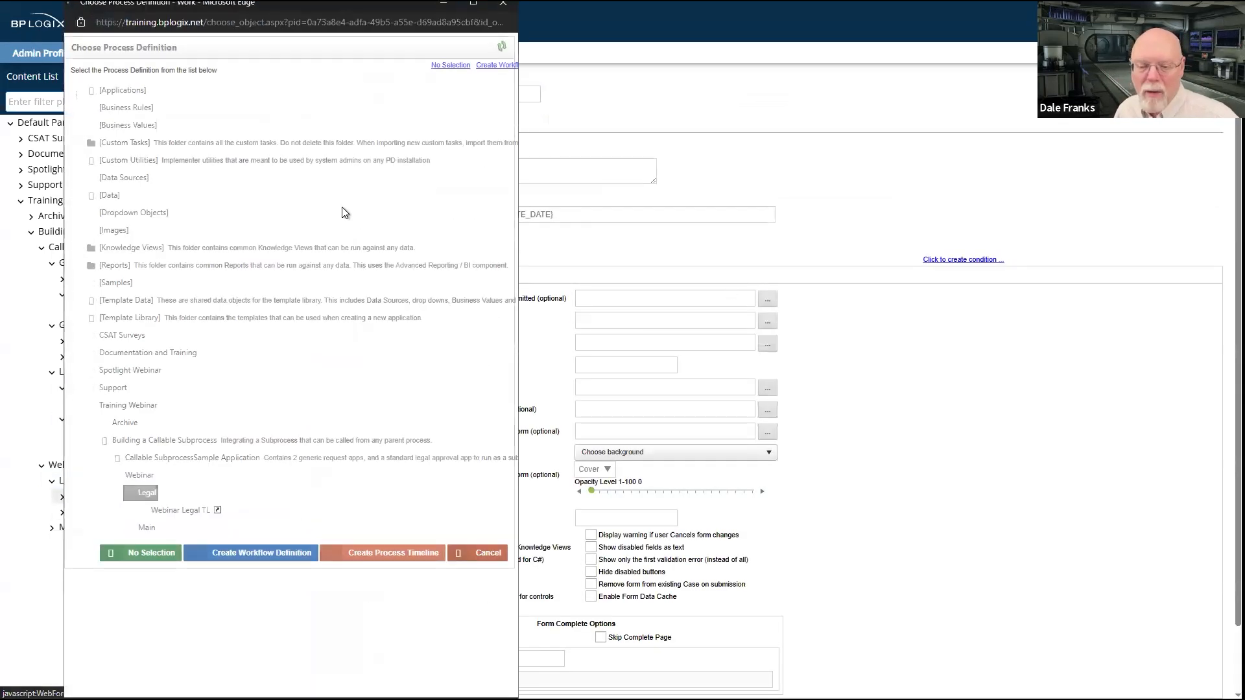
click(169, 511)
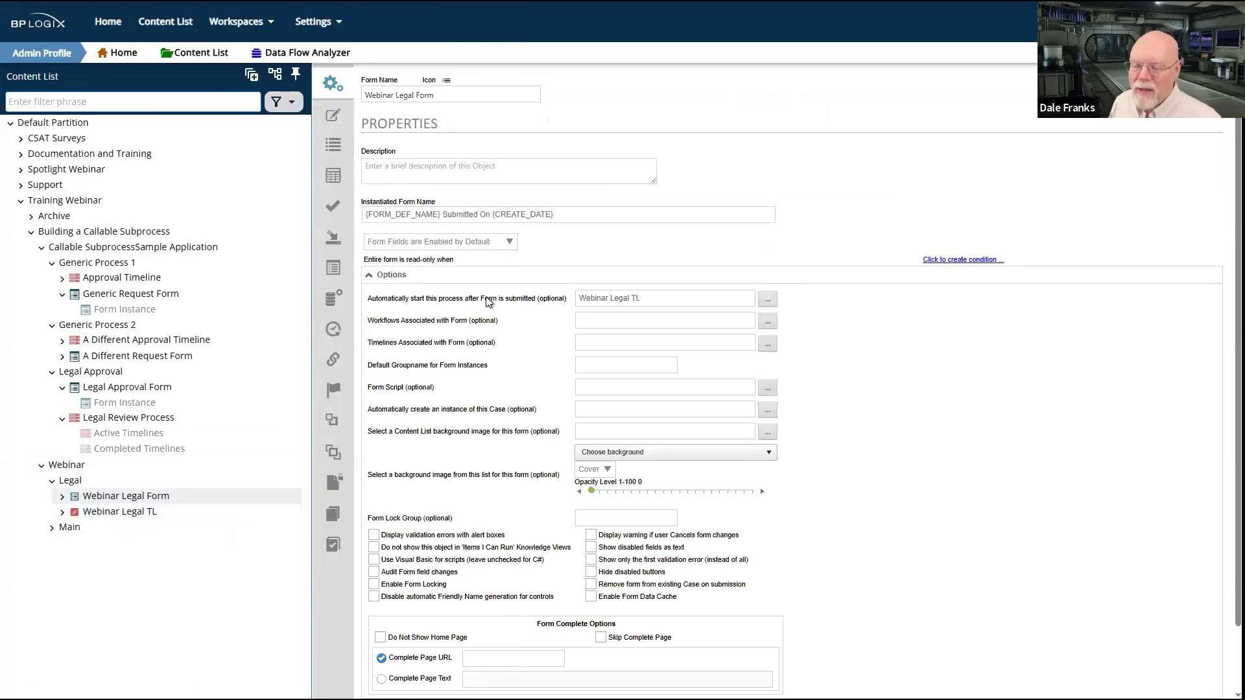
mouse_move(1197, 87)
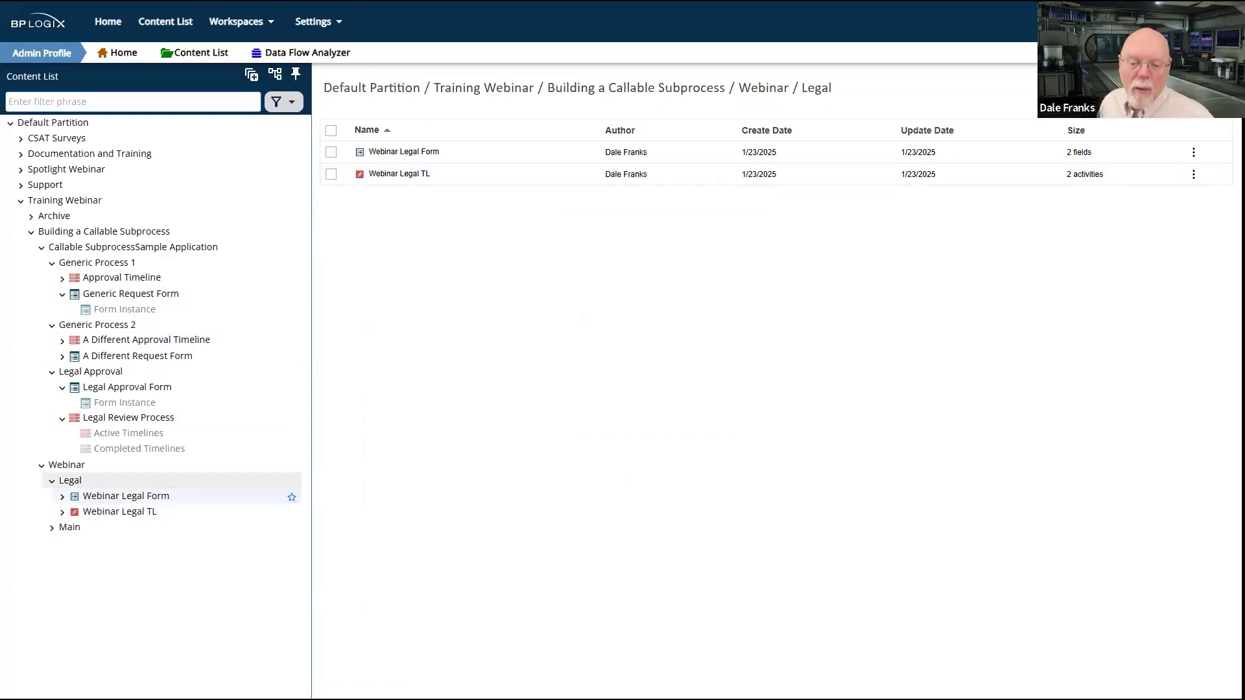
Step: Open the Webinar Legal Form for editing and copy its two input controls
click(70, 528)
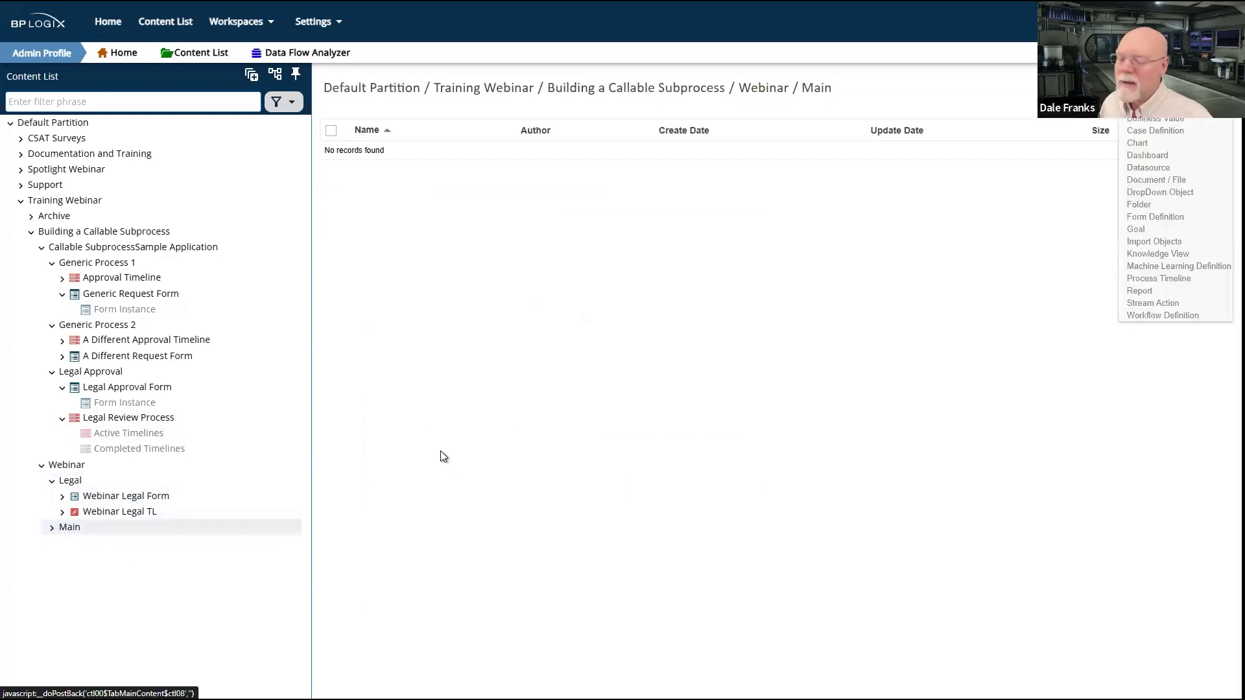
click(156, 499)
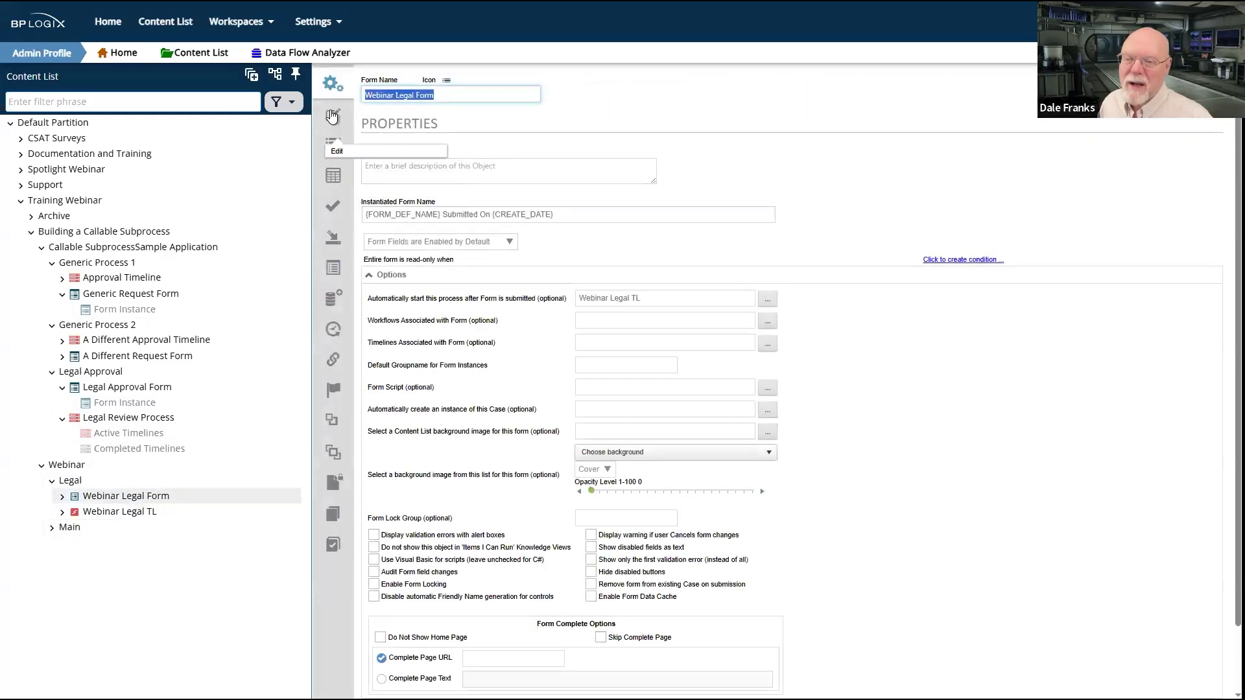
click(333, 115)
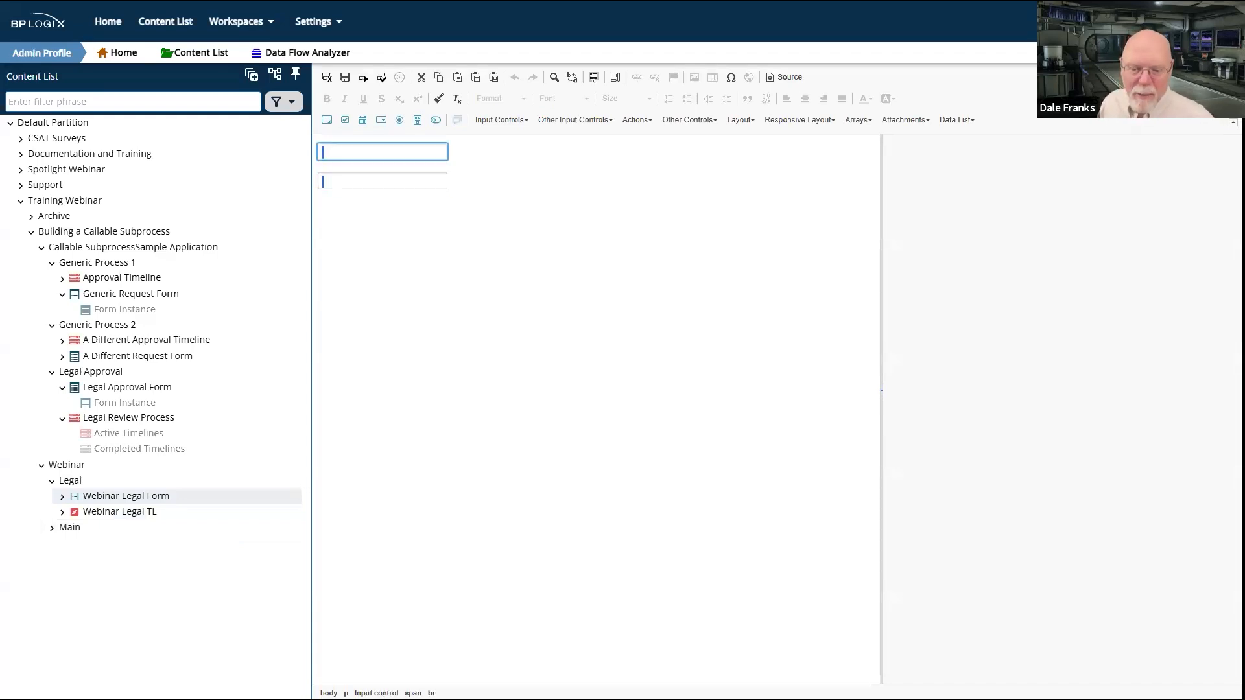
Step: Create a form definition named Webinar Main in the Webinar's Main folder and paste the copied input controls into it
click(68, 527)
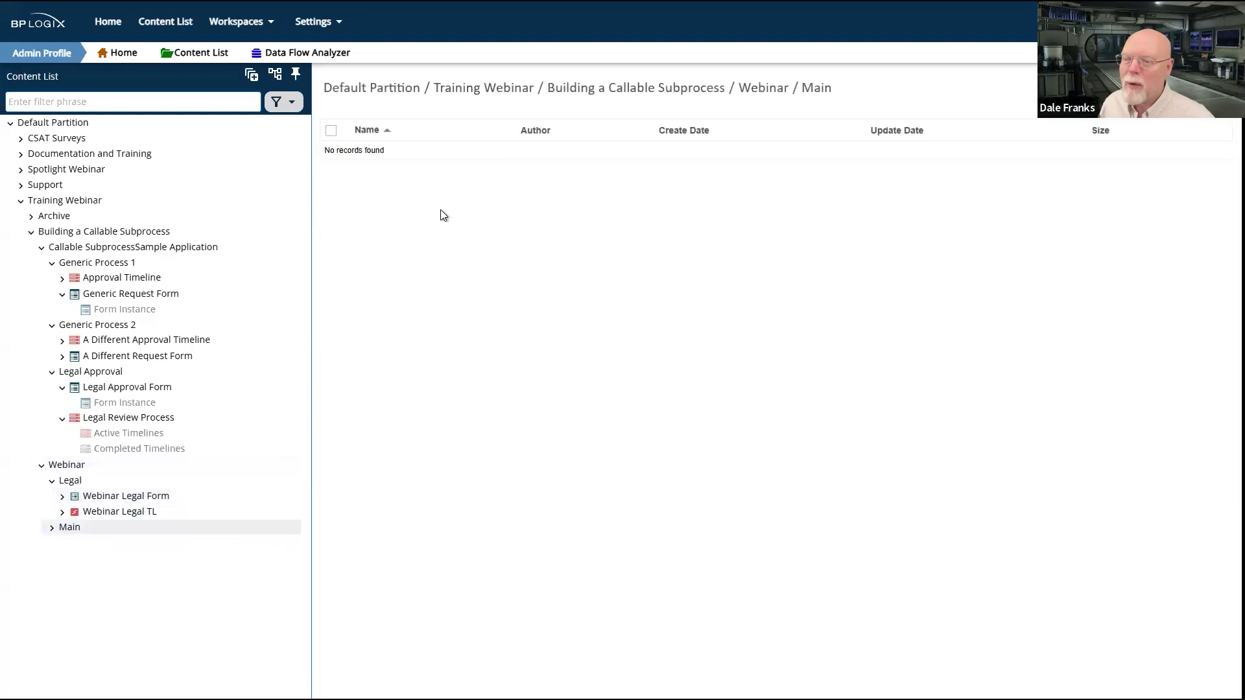
mouse_move(1190, 89)
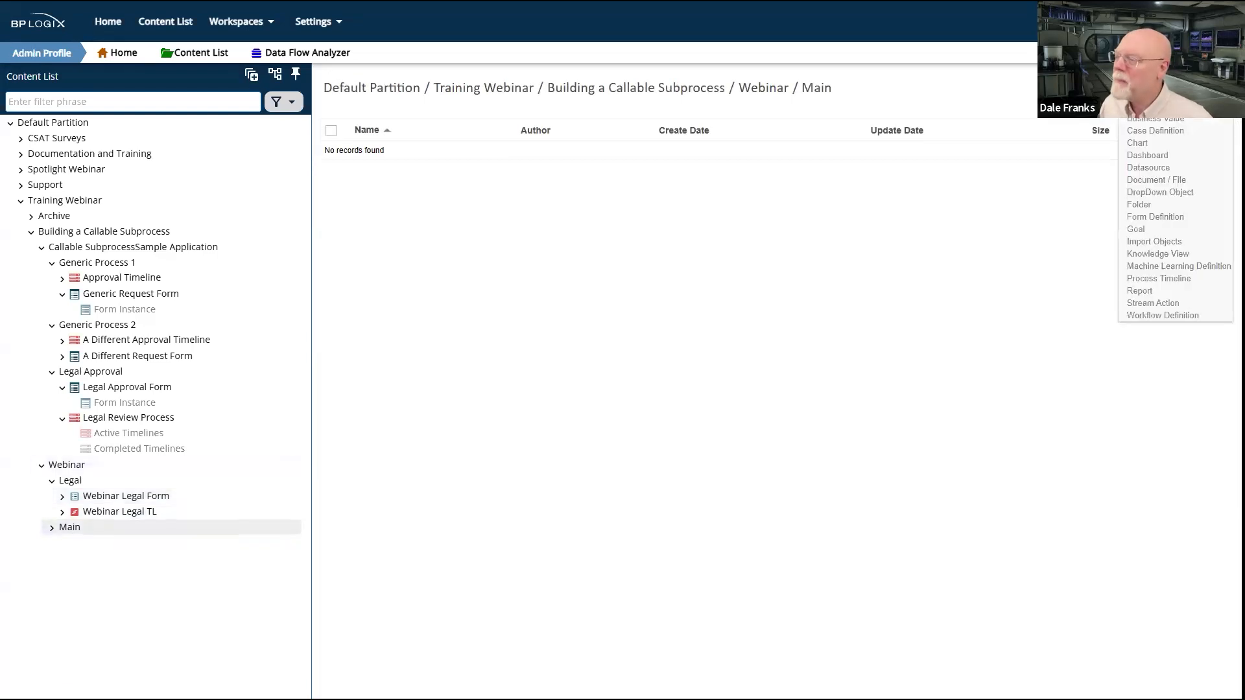
click(1159, 221)
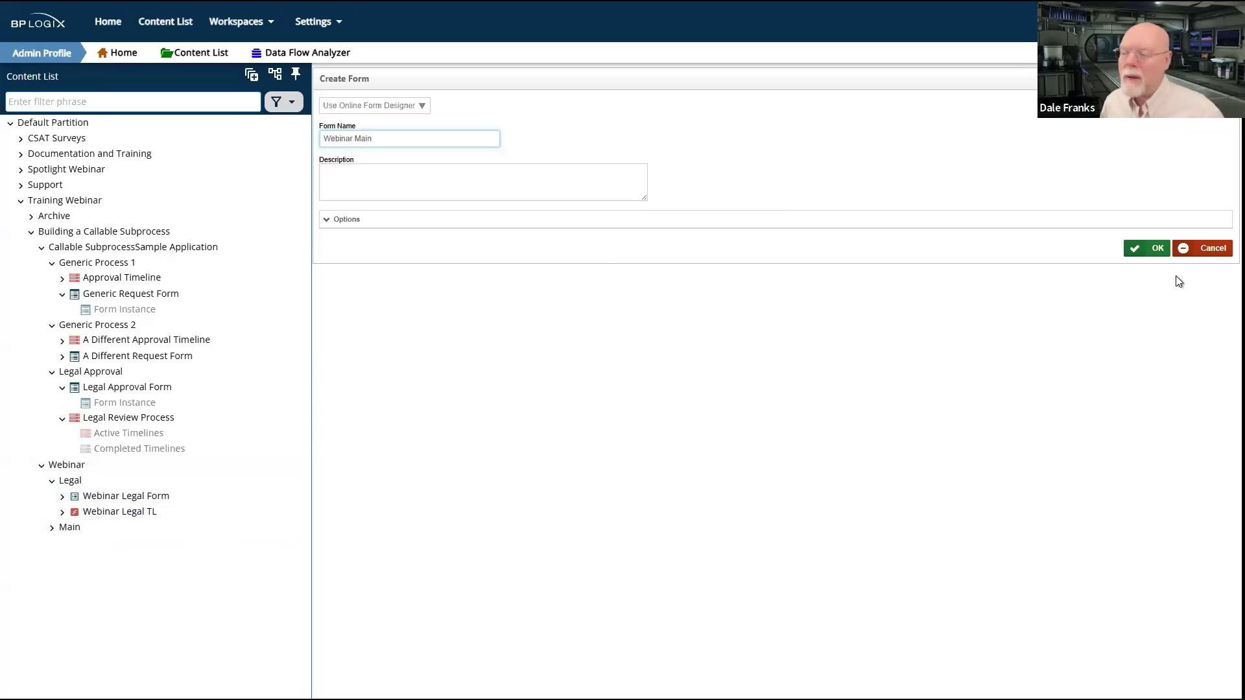
click(1160, 247)
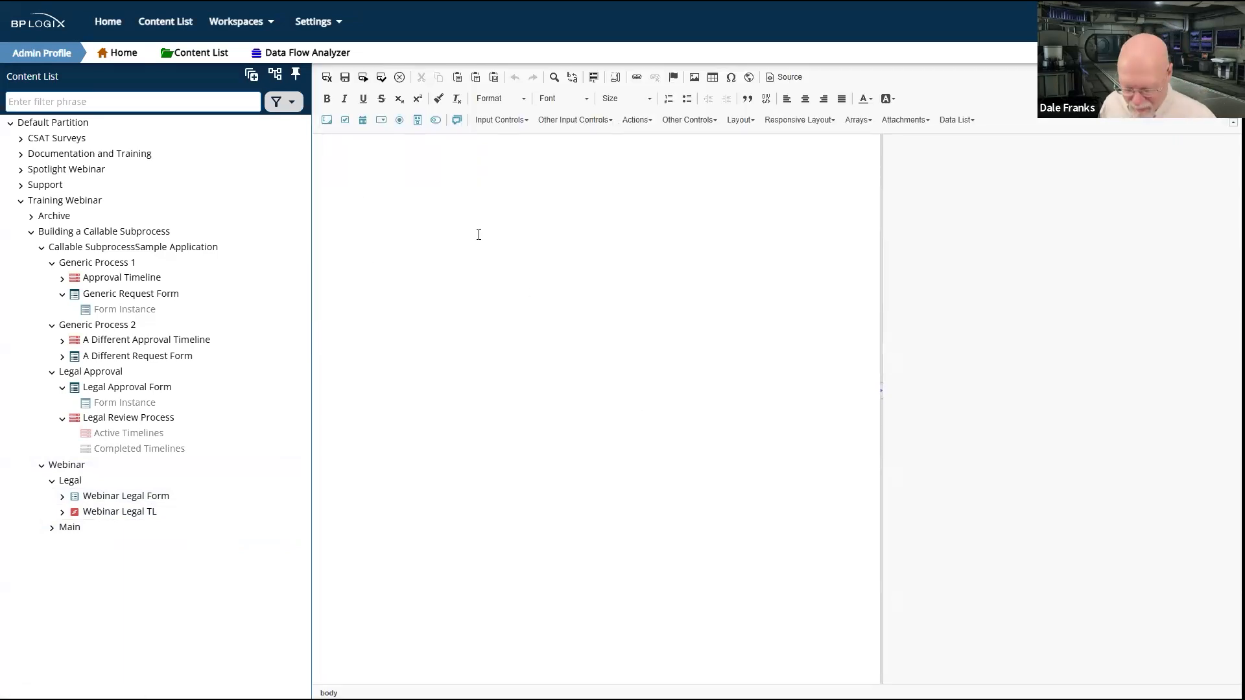
key(ctrl+v)
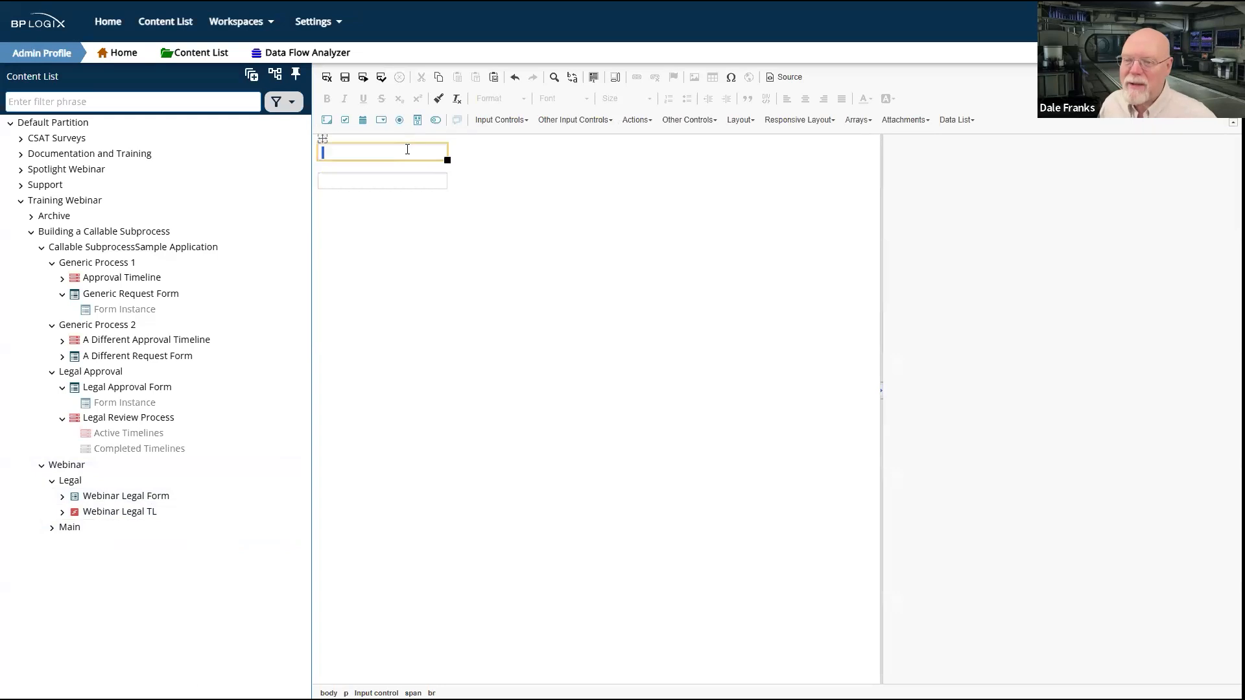
Step: Turn off Synchronize Field Within Process for the Legal control and turn it on for the Info control
click(324, 138)
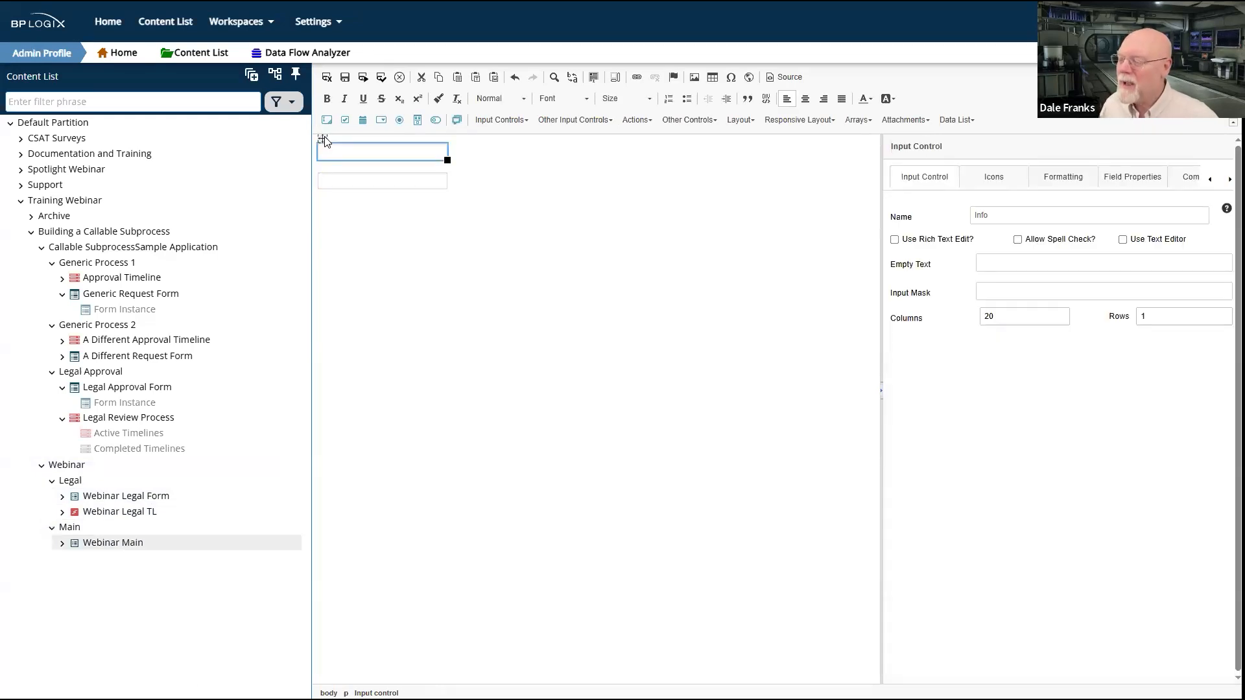
click(321, 167)
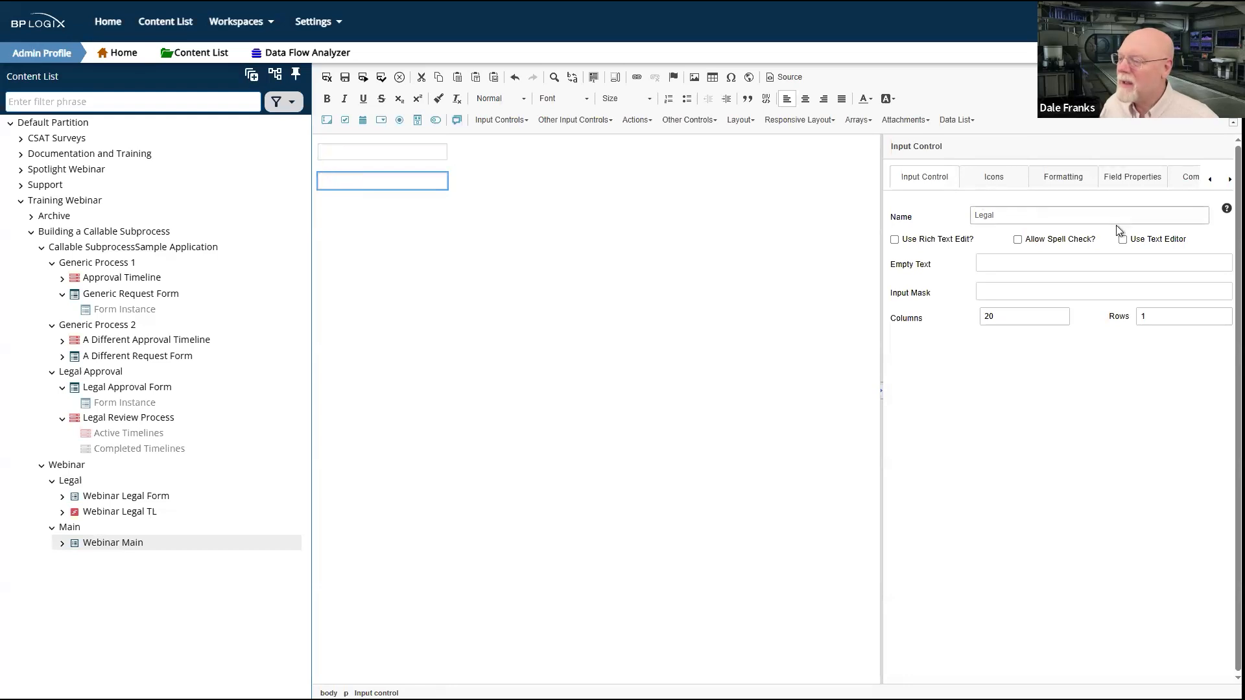
click(1131, 176)
click(969, 209)
click(325, 150)
click(323, 142)
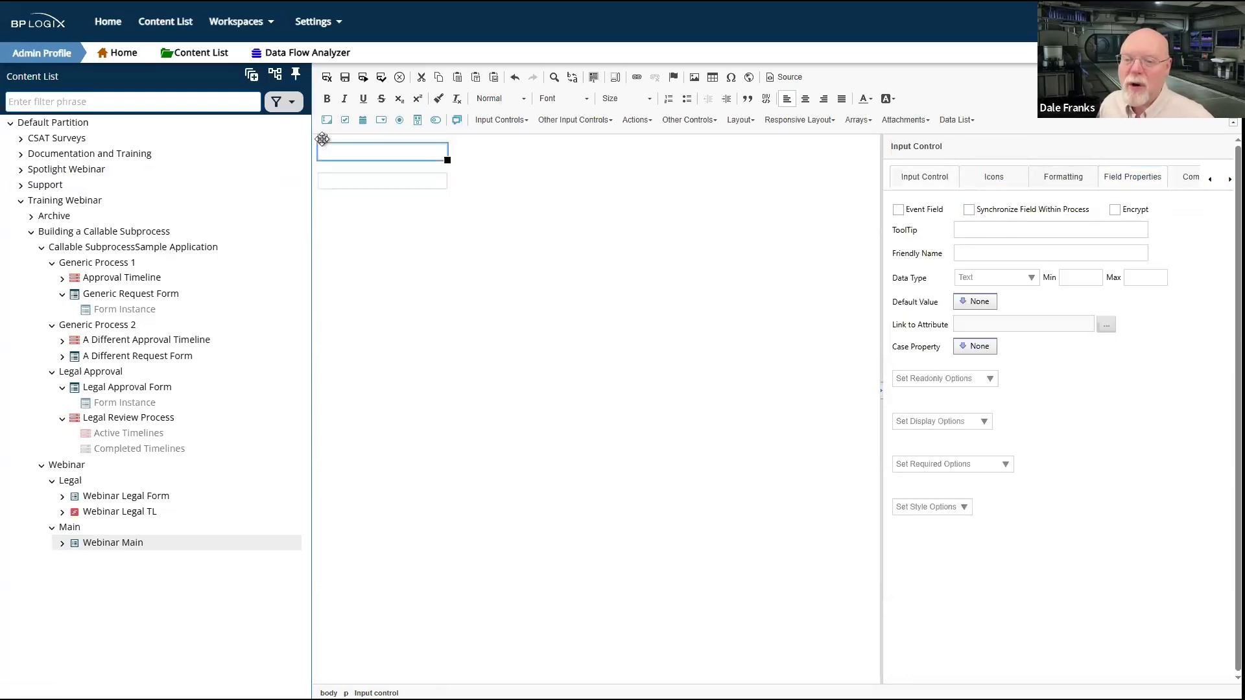
click(1128, 175)
click(968, 209)
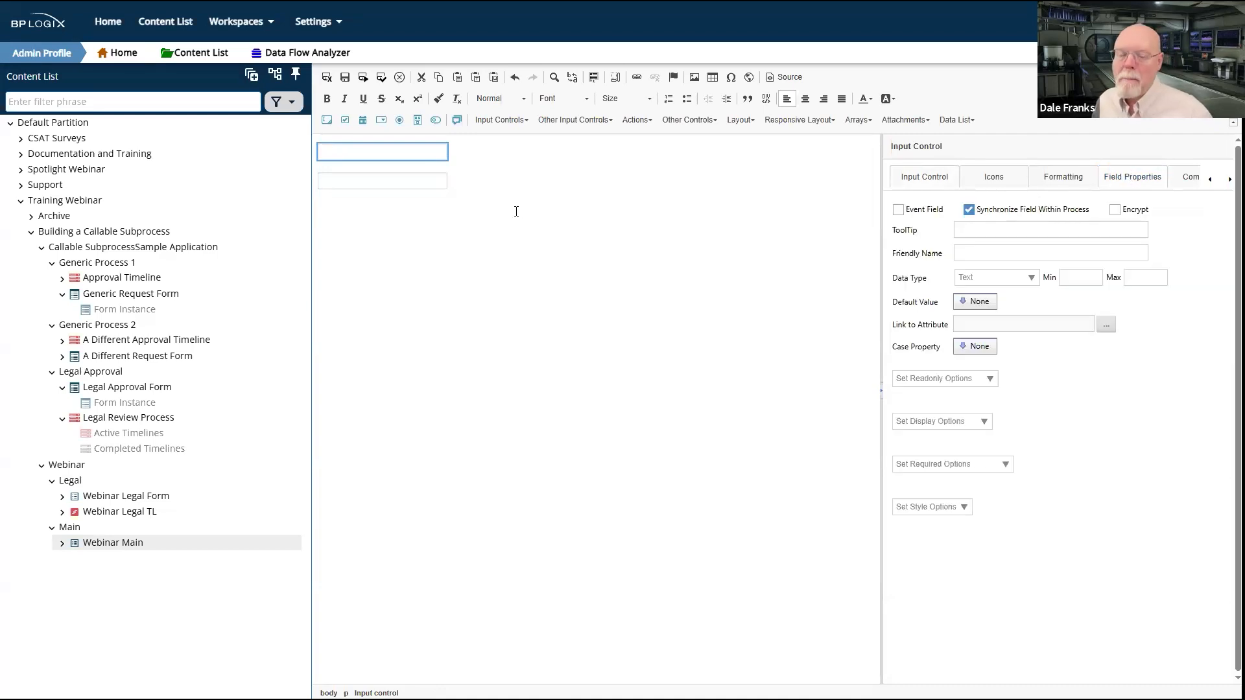
Step: Check the field properties of the Info and Legal controls, and save and close the Webinar Main form
click(528, 188)
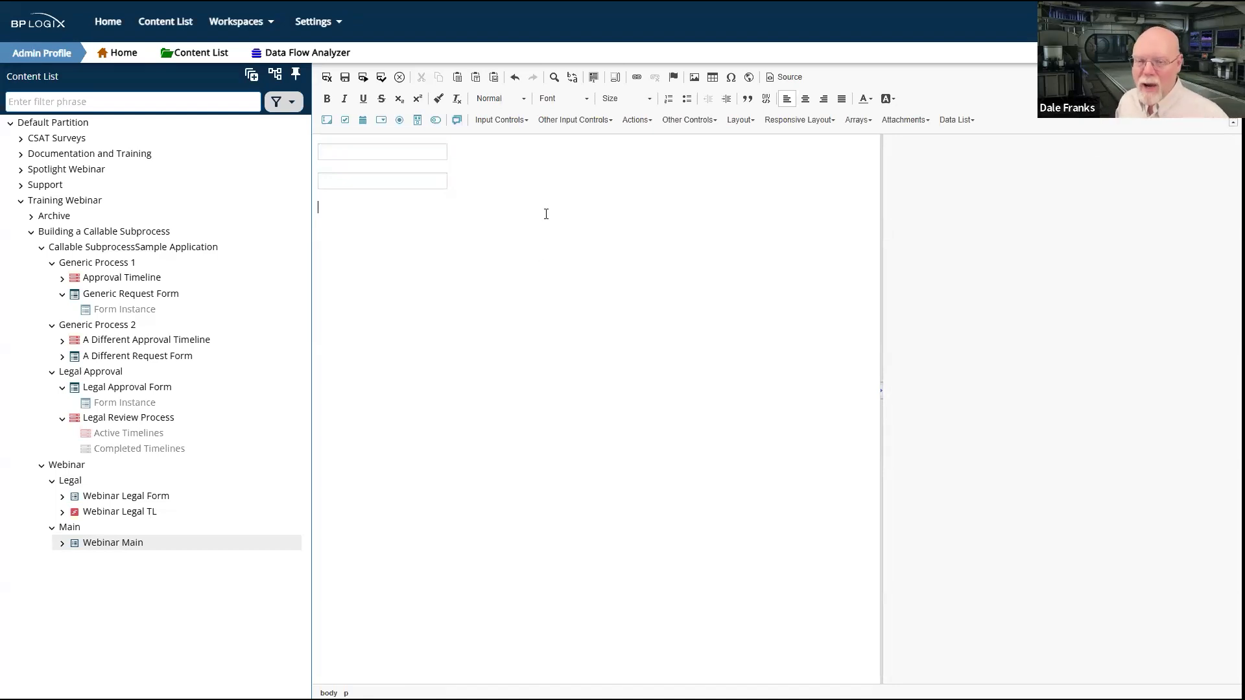
click(324, 138)
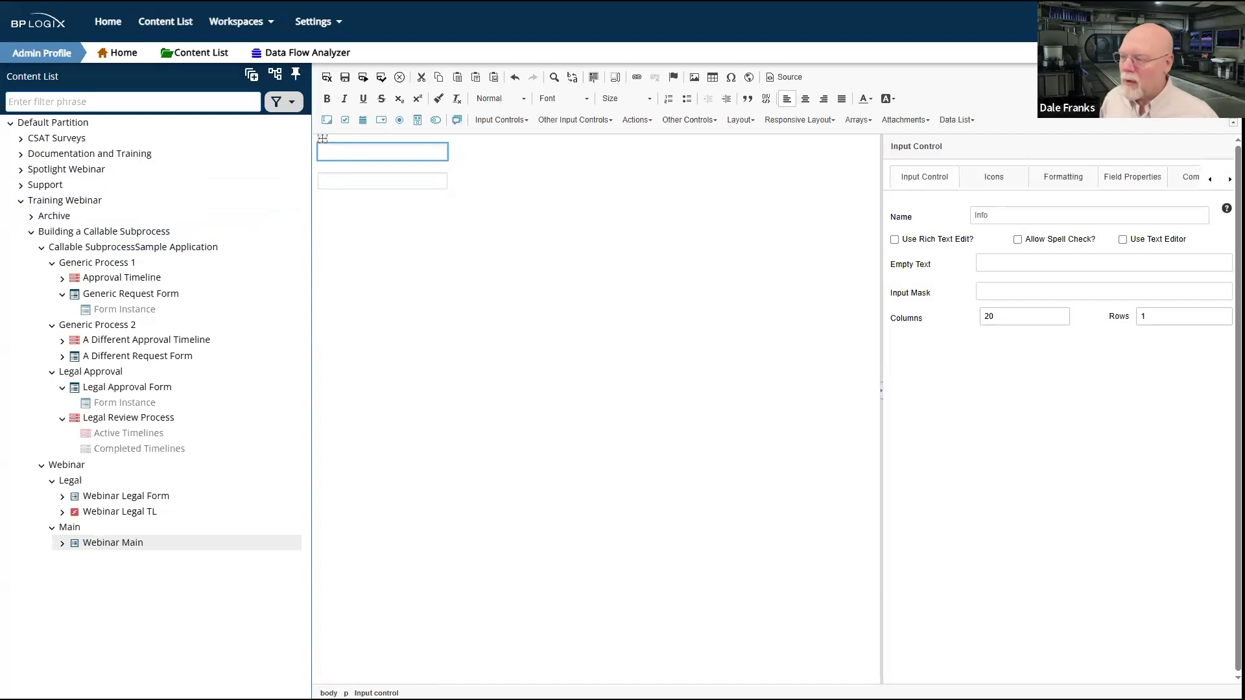
click(1144, 179)
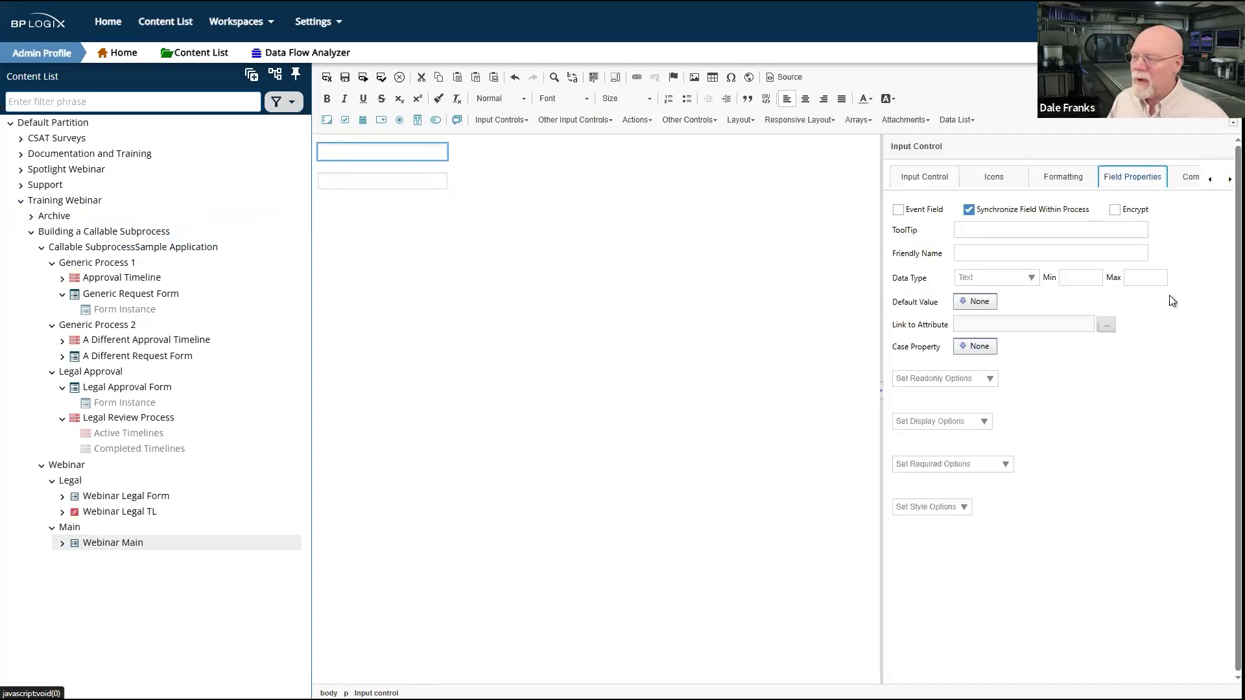
click(319, 168)
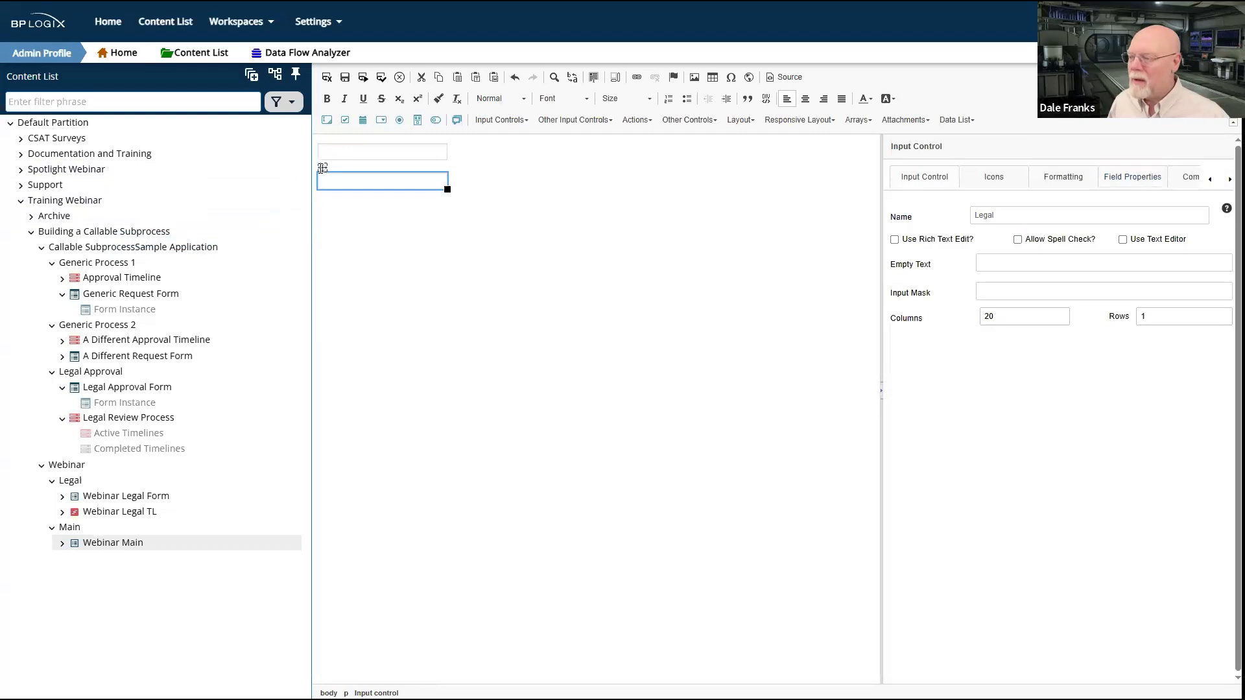
click(1142, 179)
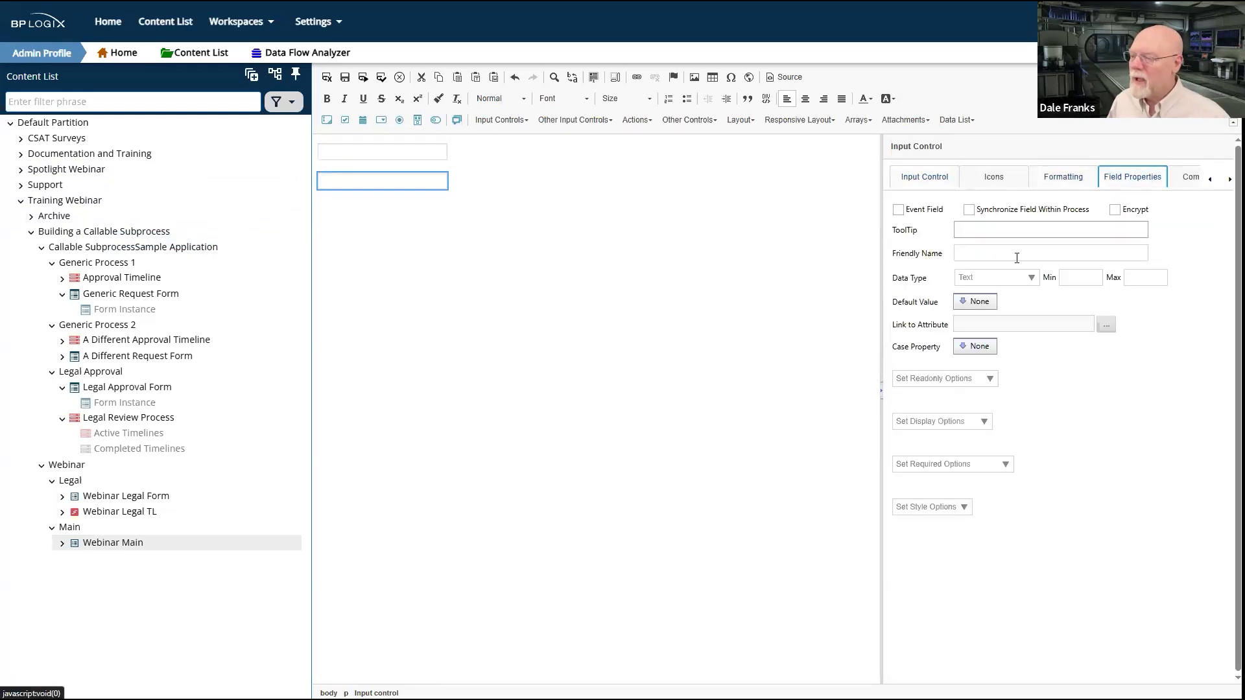
click(422, 300)
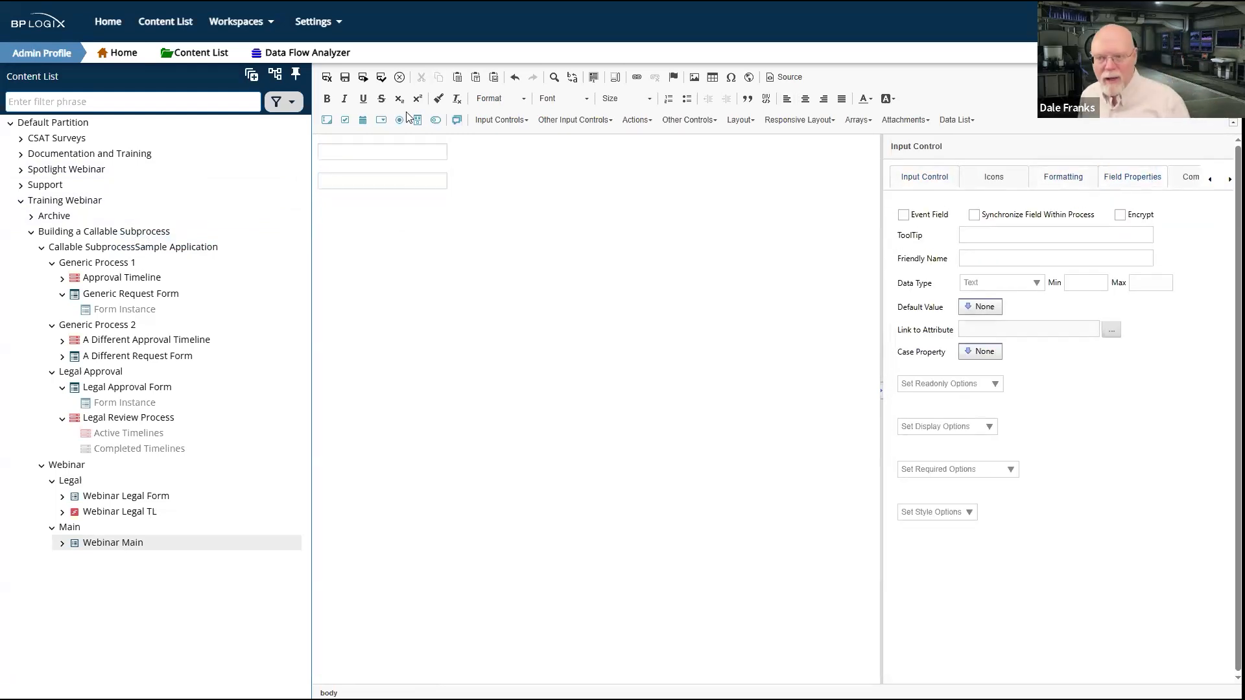
click(322, 79)
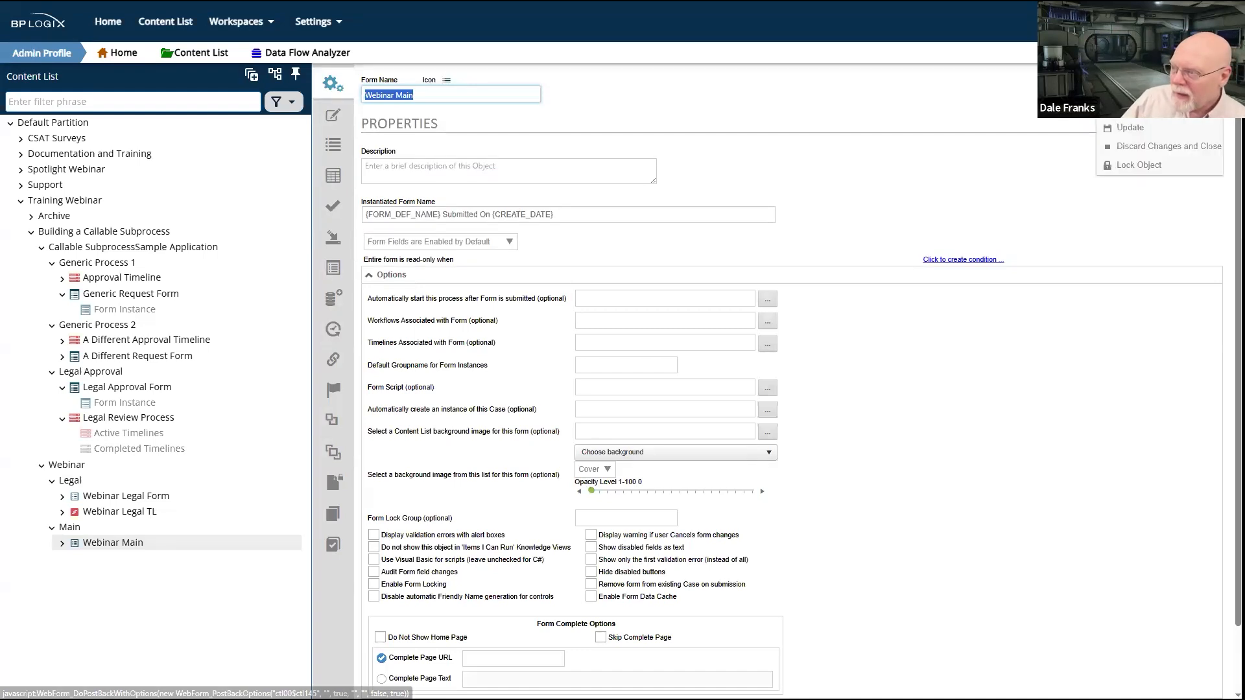
click(1165, 99)
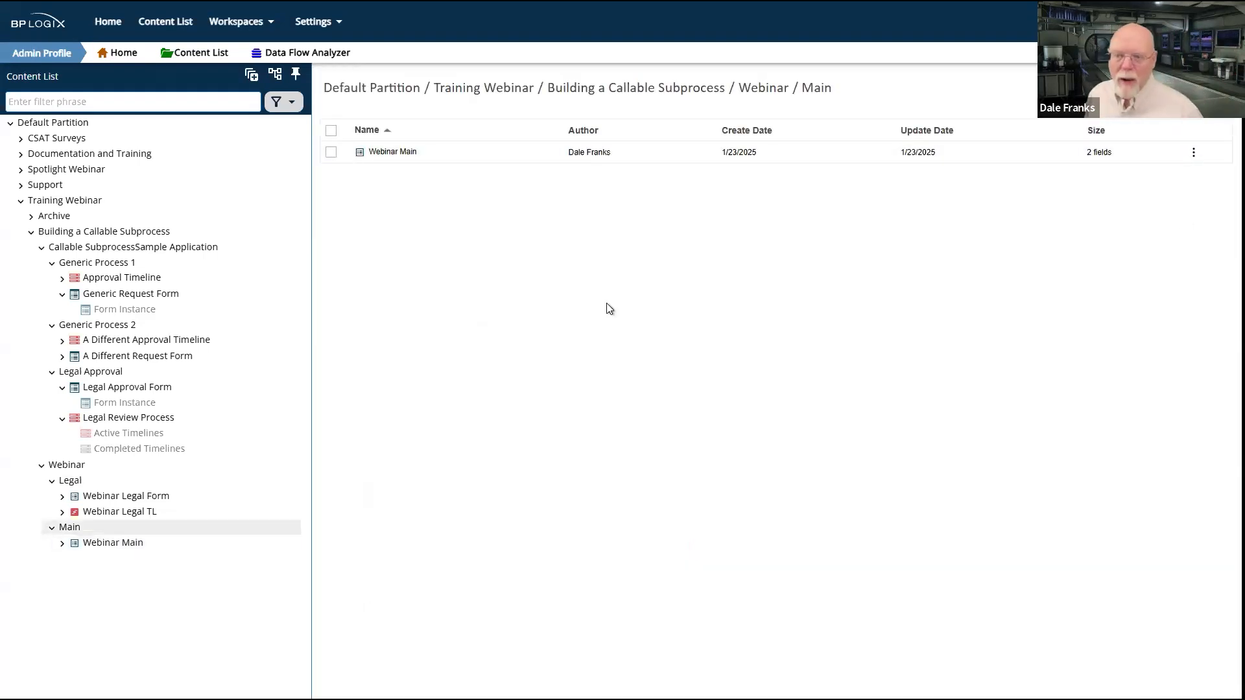
Step: Create a process timeline named Webinar Main TL in the Webinar's Main folder
click(1210, 129)
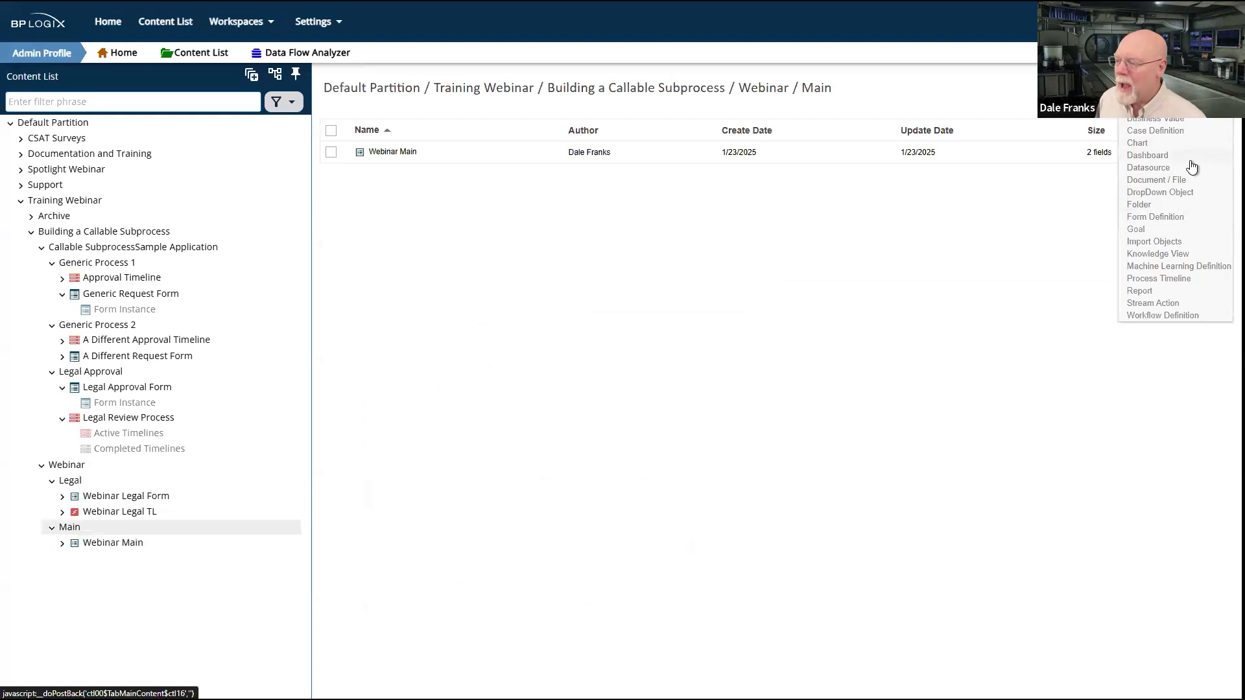
click(1179, 285)
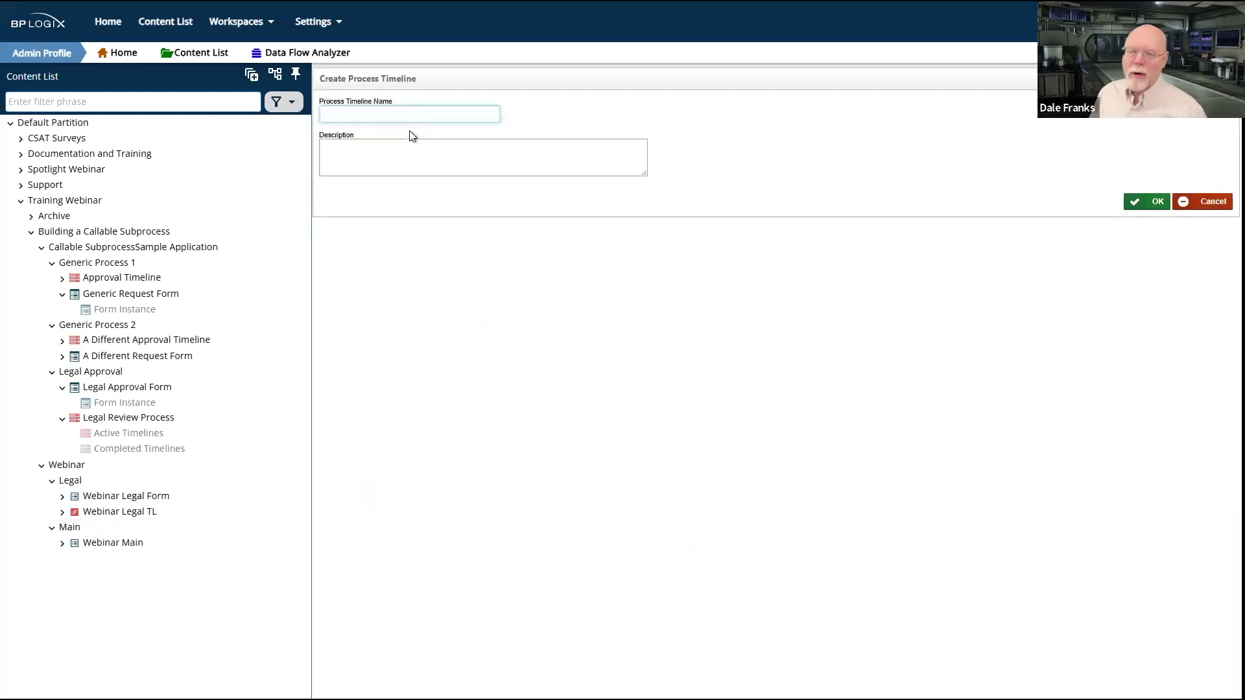
text(W)
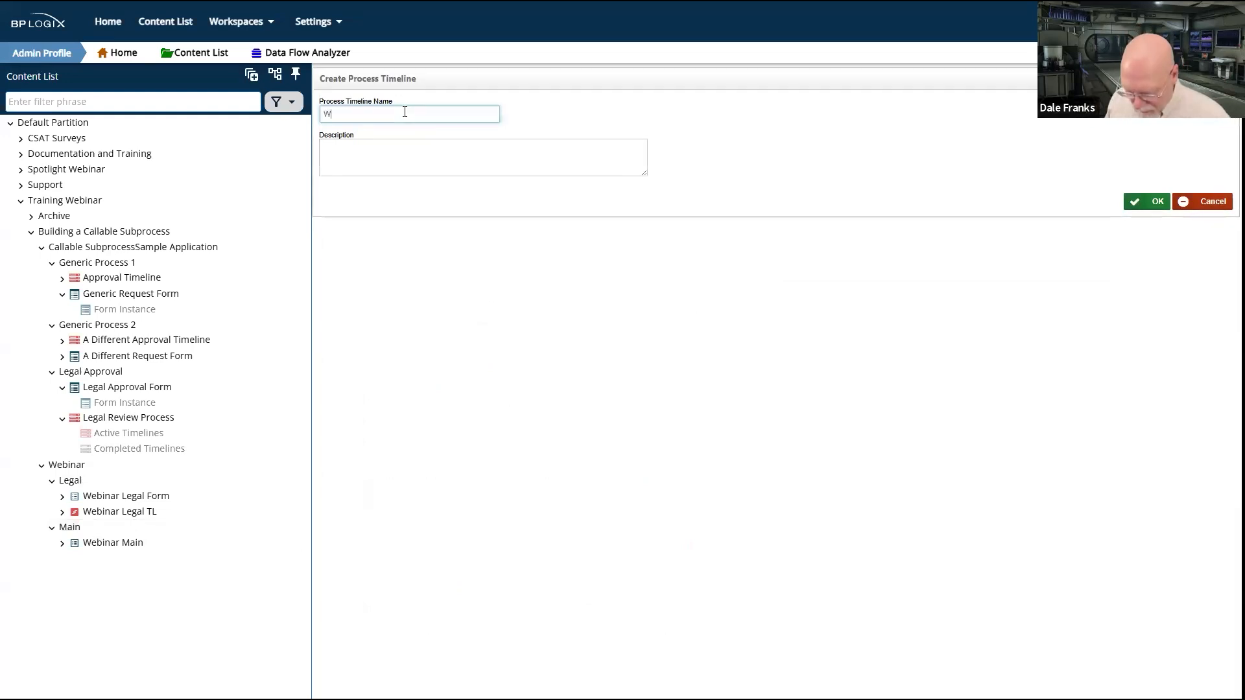
text(ebinare Main TL)
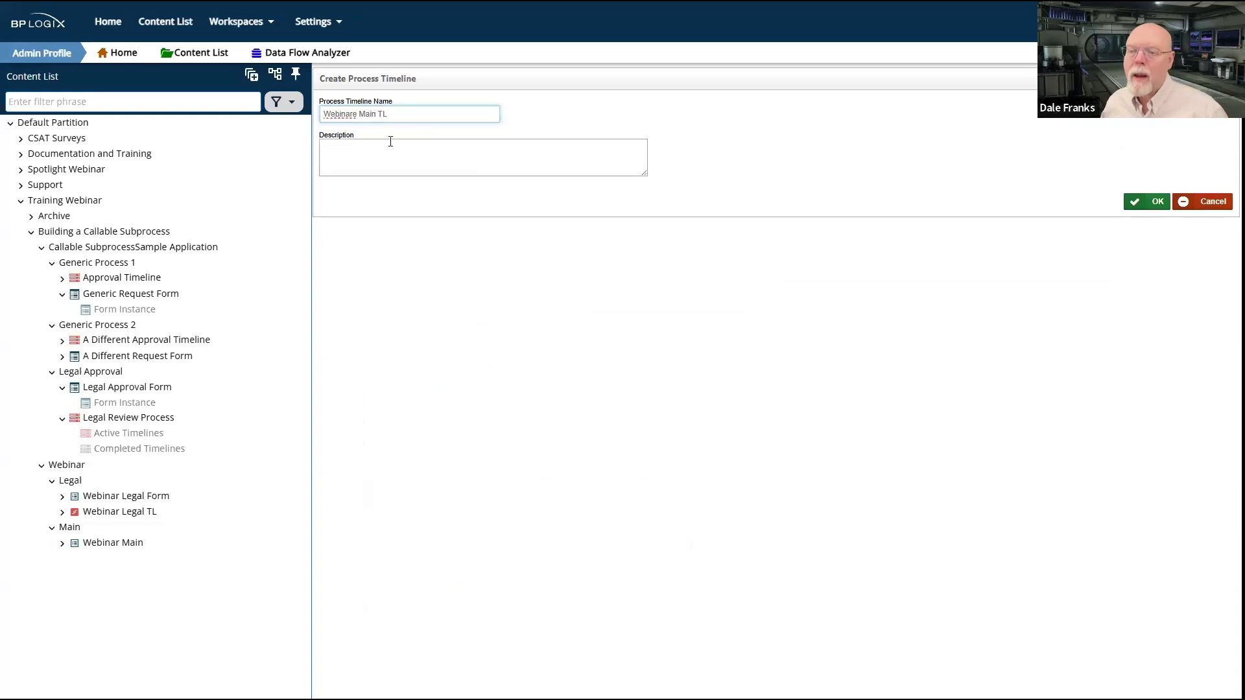
click(358, 114)
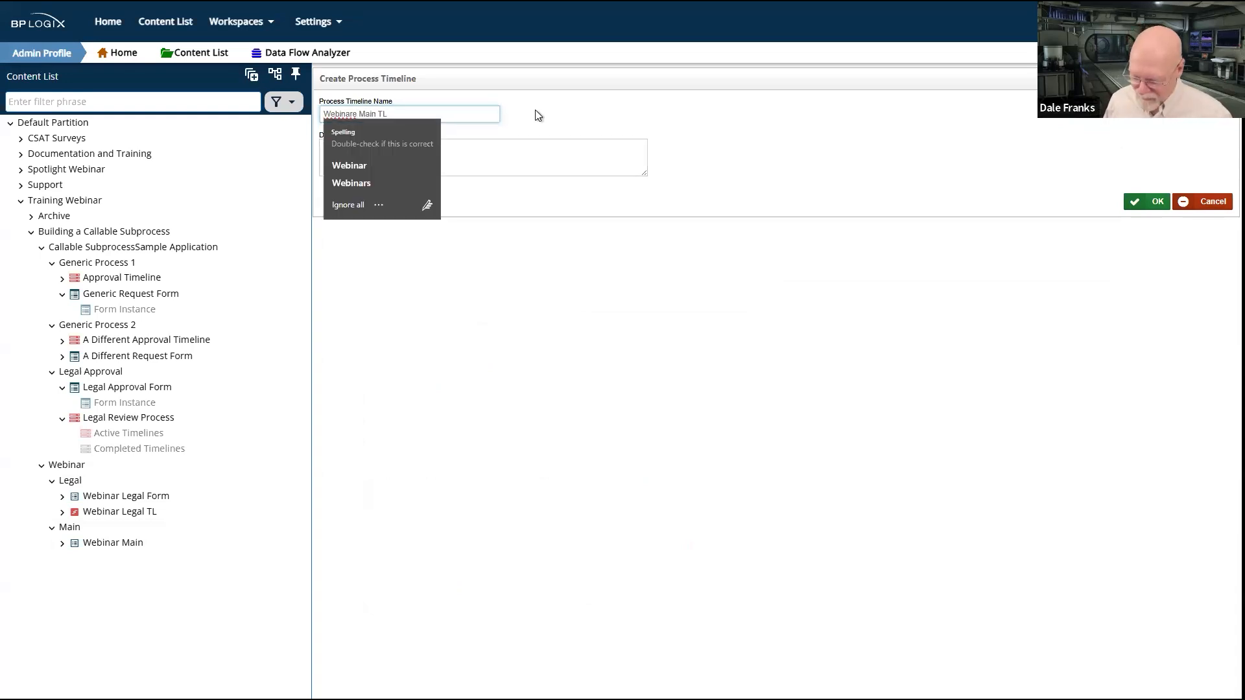
key(BackSpace)
click(1138, 201)
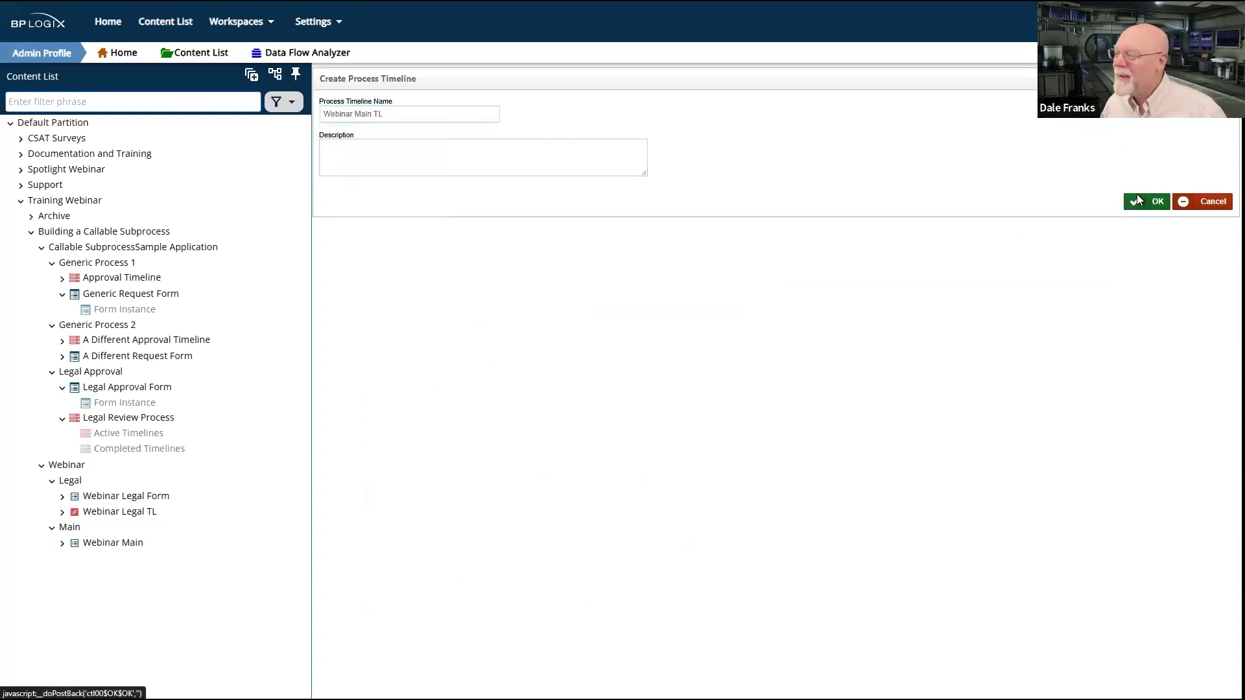
Step: Add four activities to Webinar Main TL and chain them so each starts after the preceding one
click(412, 132)
click(420, 156)
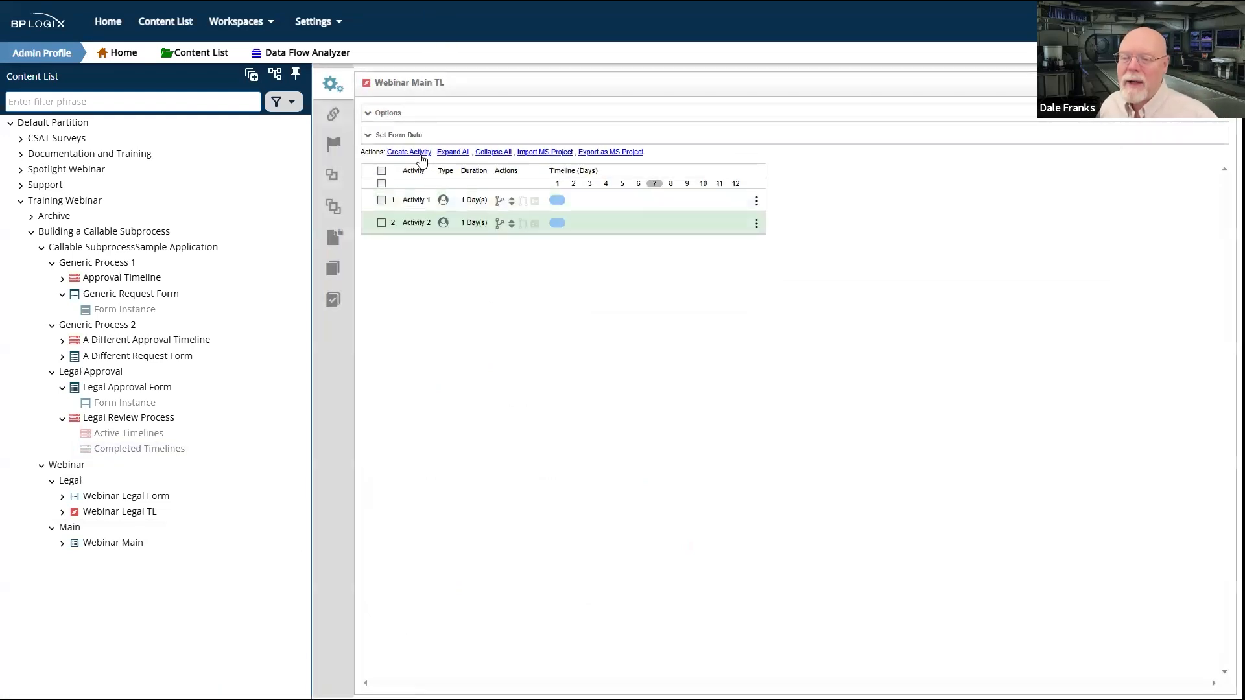
click(421, 155)
click(421, 156)
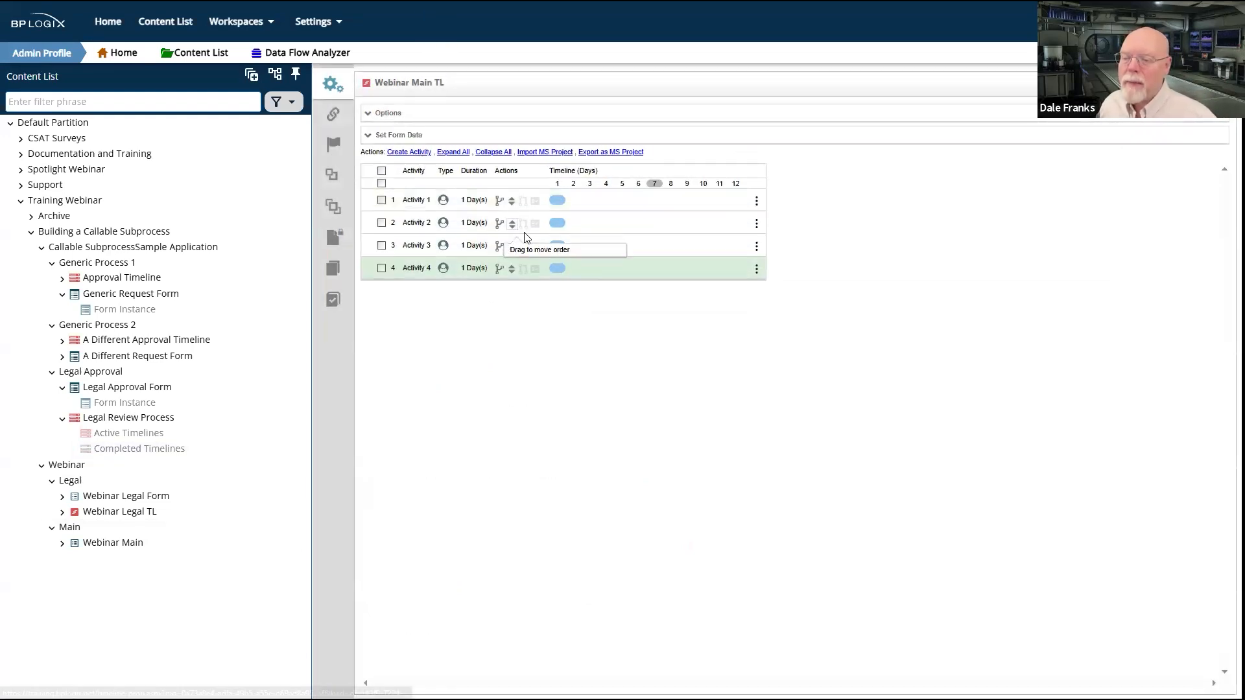
drag(523, 223, 527, 205)
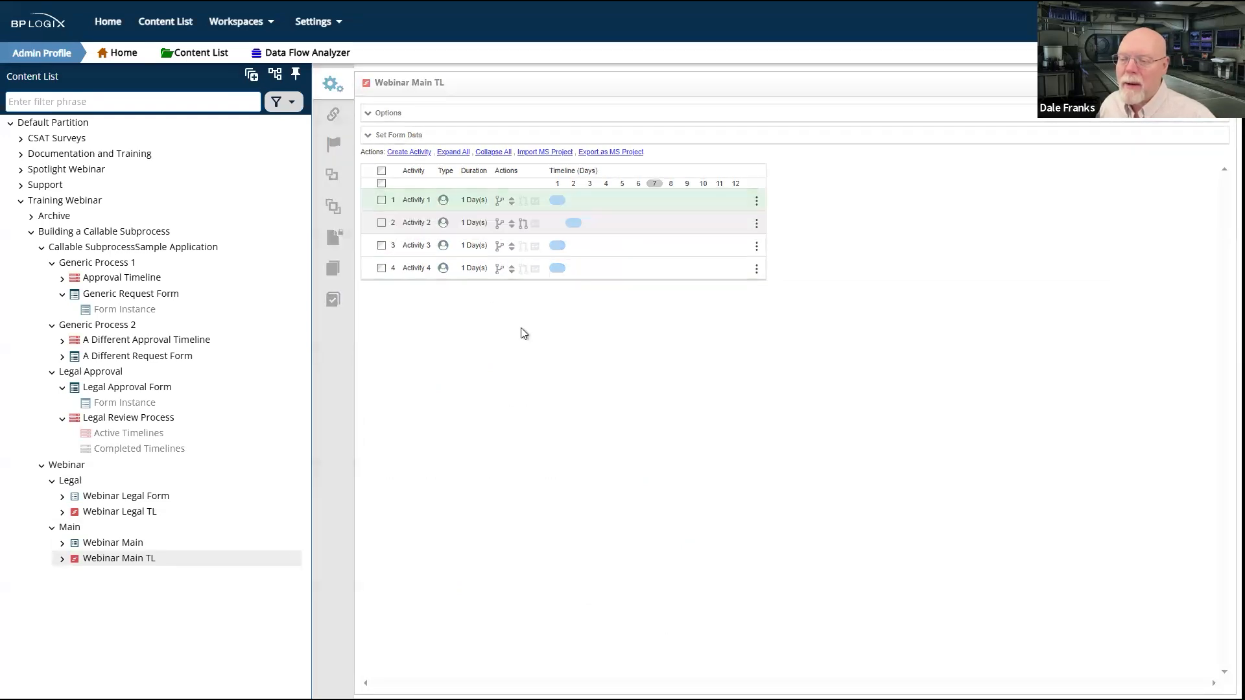
drag(523, 269, 557, 249)
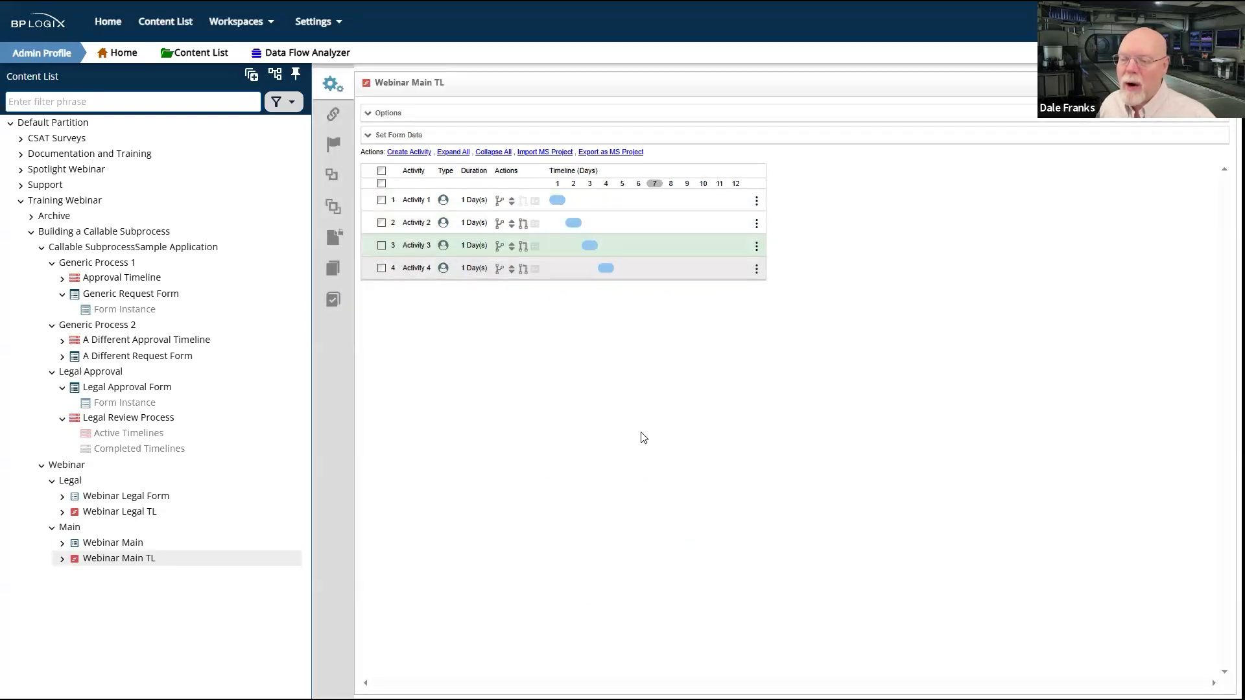
Step: Make Activity 2 a Form Actions activity that uses Webinar Legal Form as its form definition
click(414, 223)
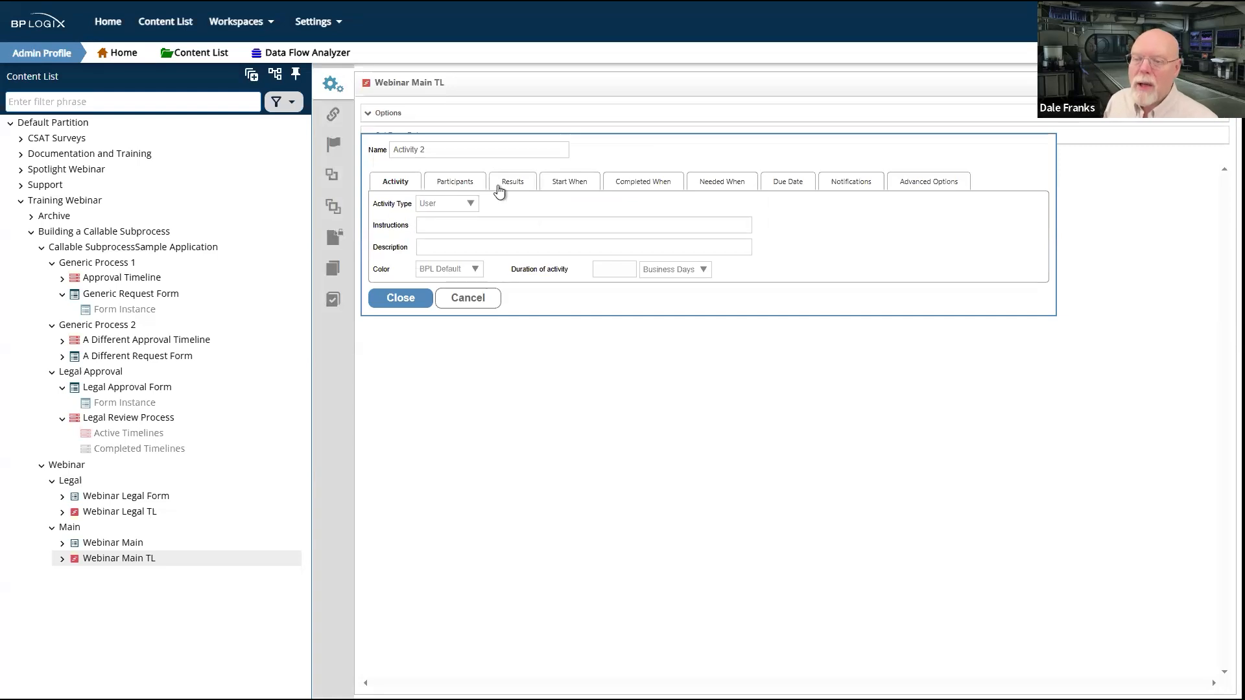
click(474, 206)
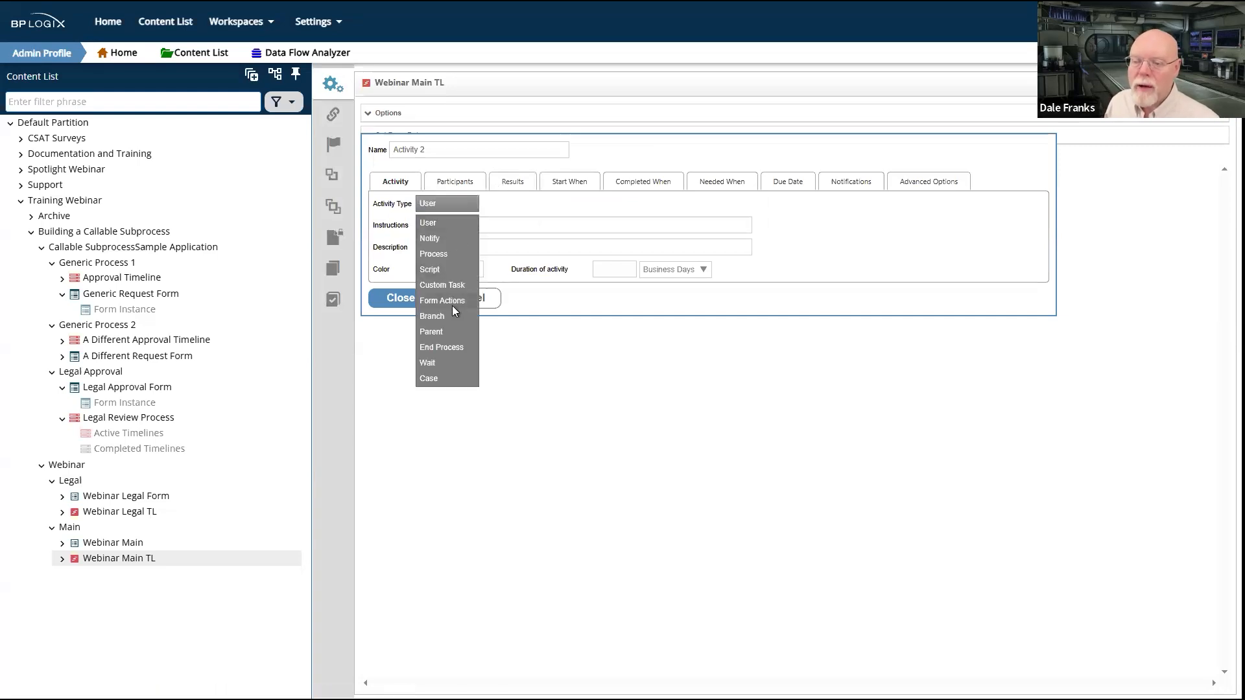
click(454, 298)
click(468, 182)
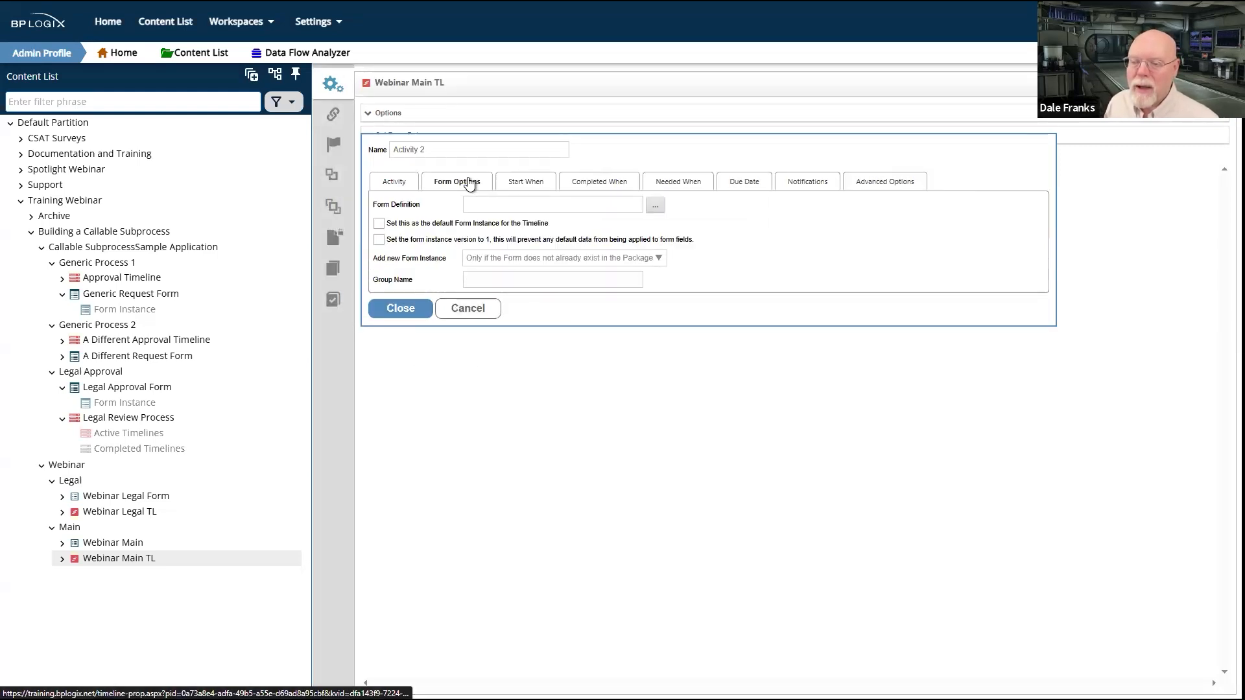
click(654, 206)
click(145, 492)
click(178, 511)
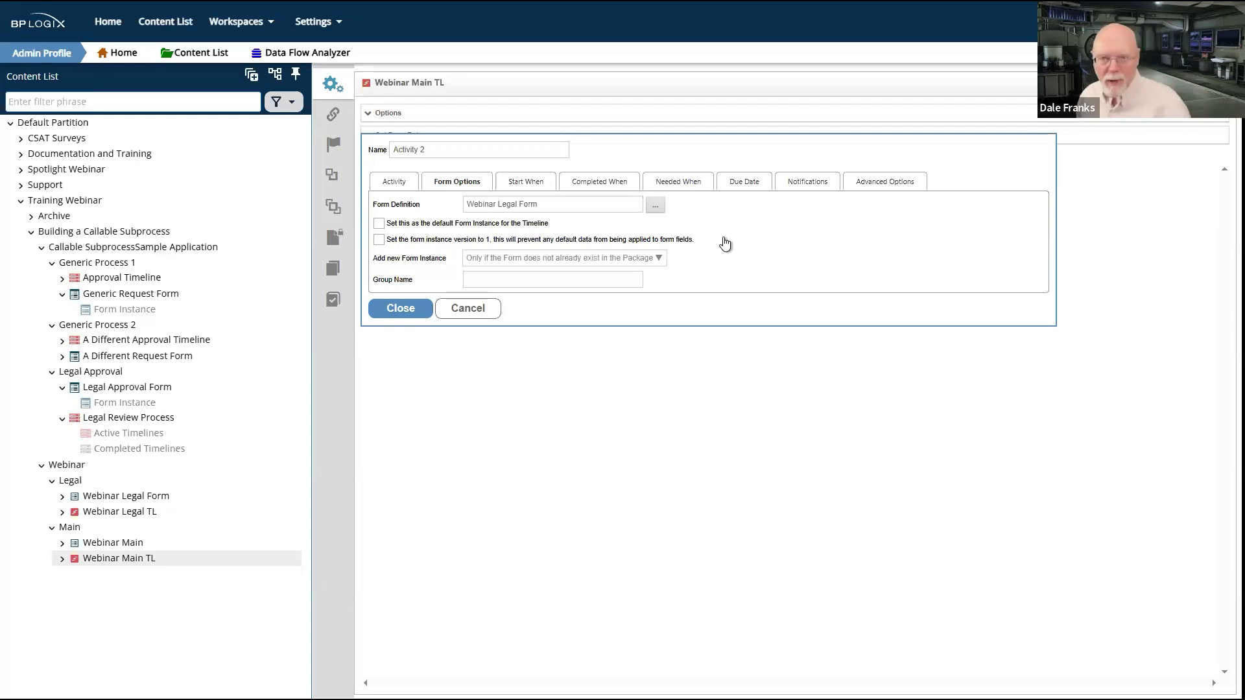
click(397, 310)
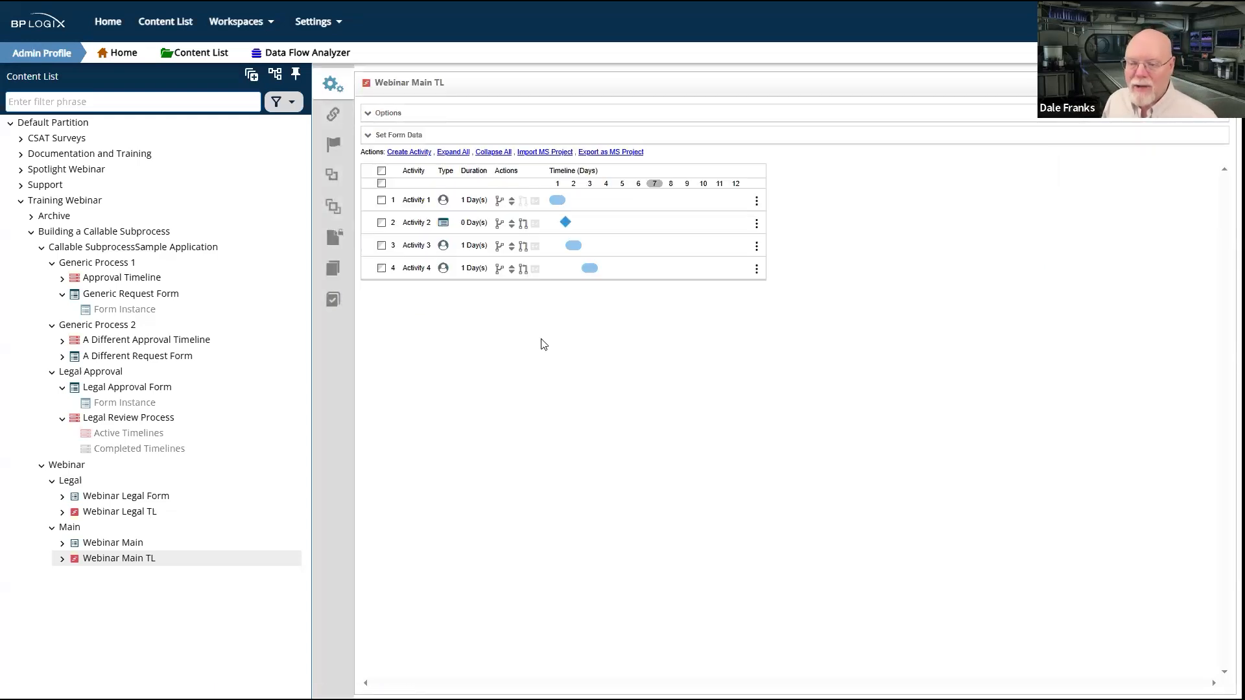
Step: Make Activity 3 a Process activity that starts Webinar Legal TL when the activity begins
click(417, 246)
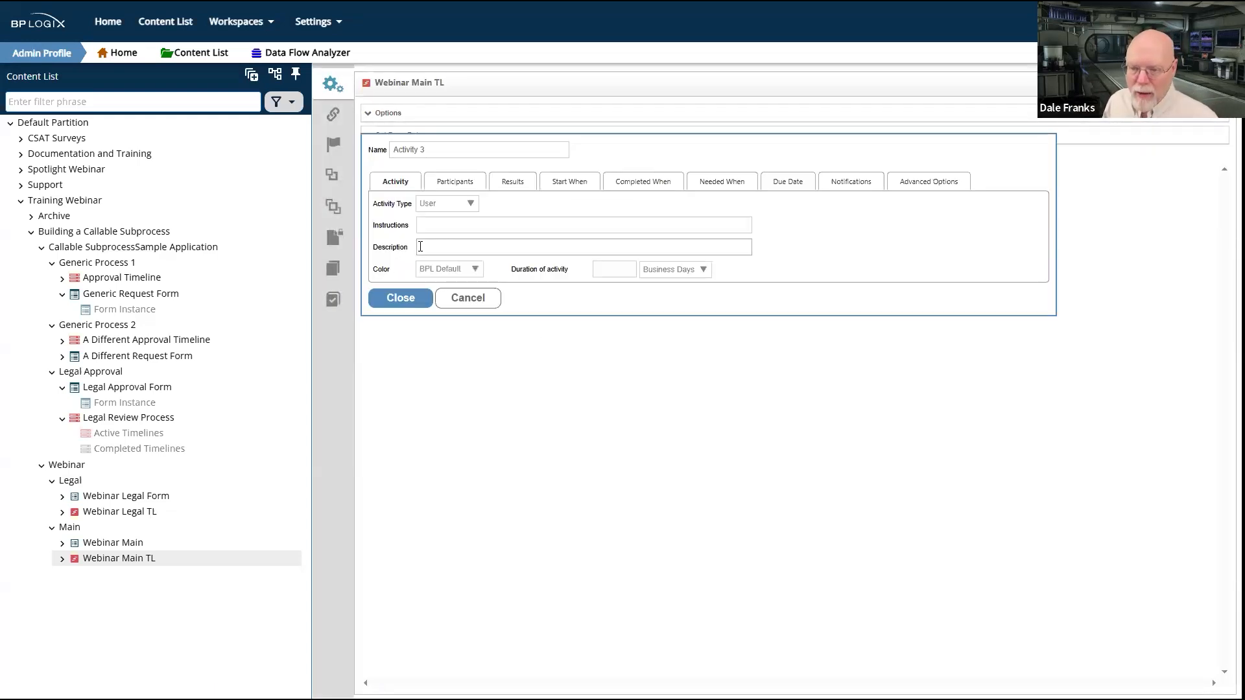
click(473, 206)
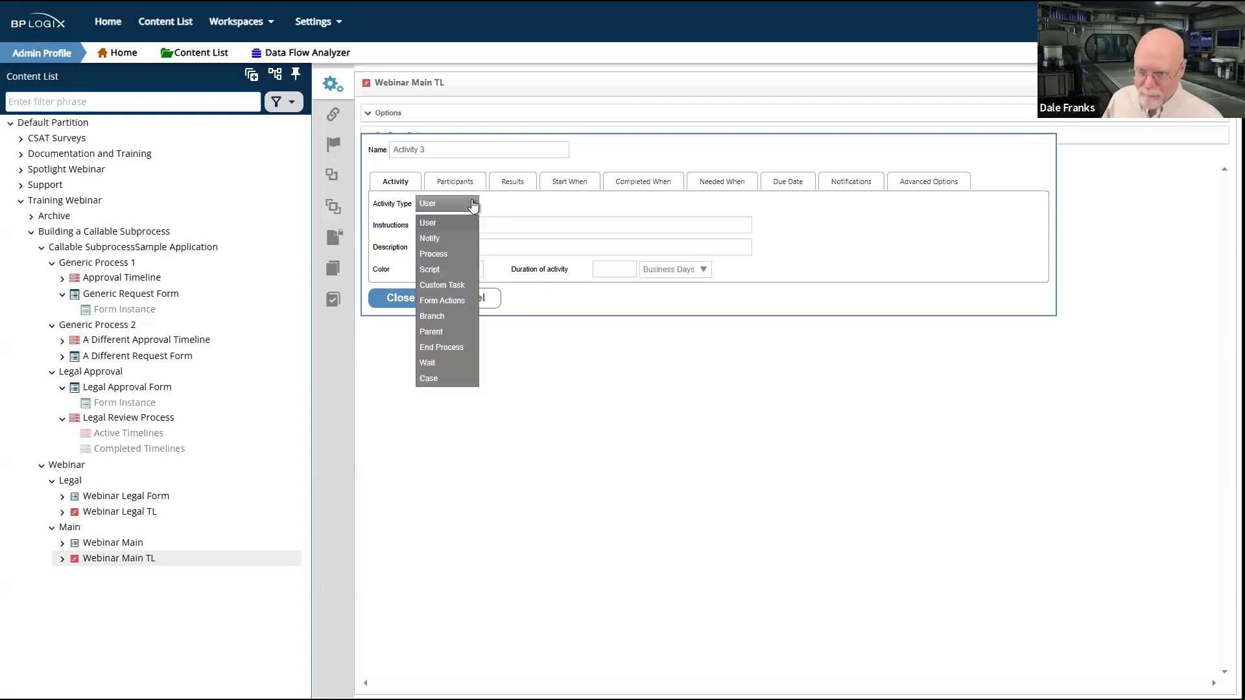
click(447, 258)
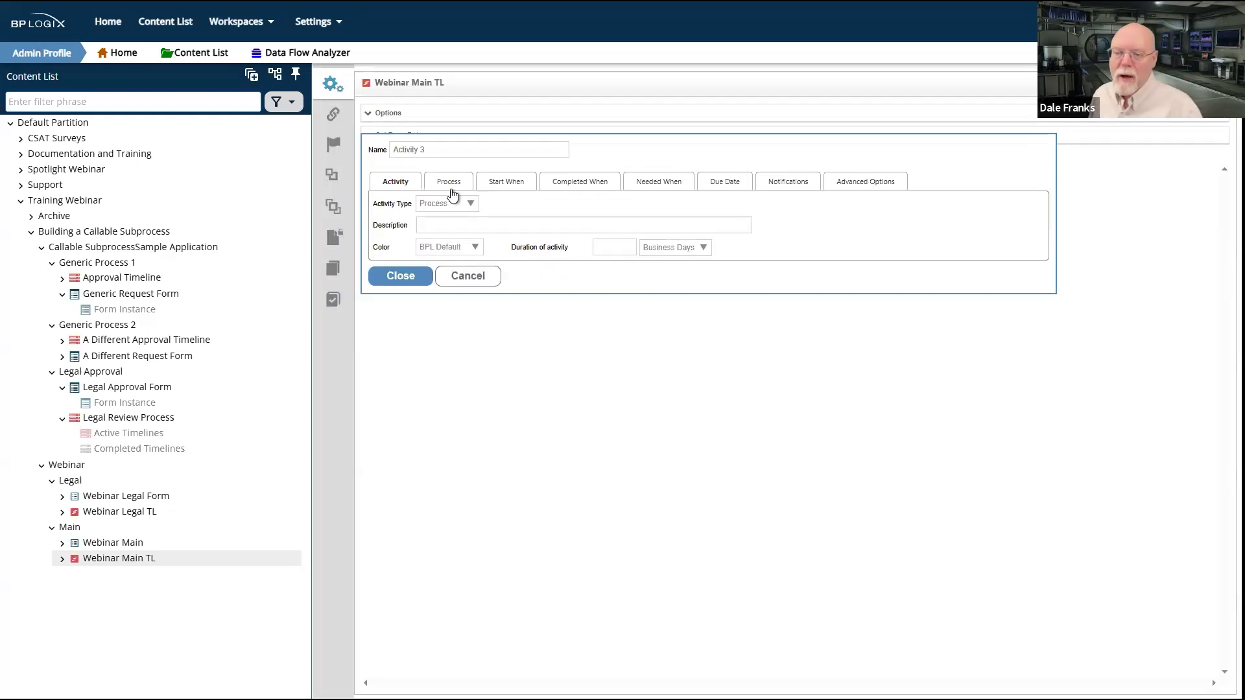
click(453, 183)
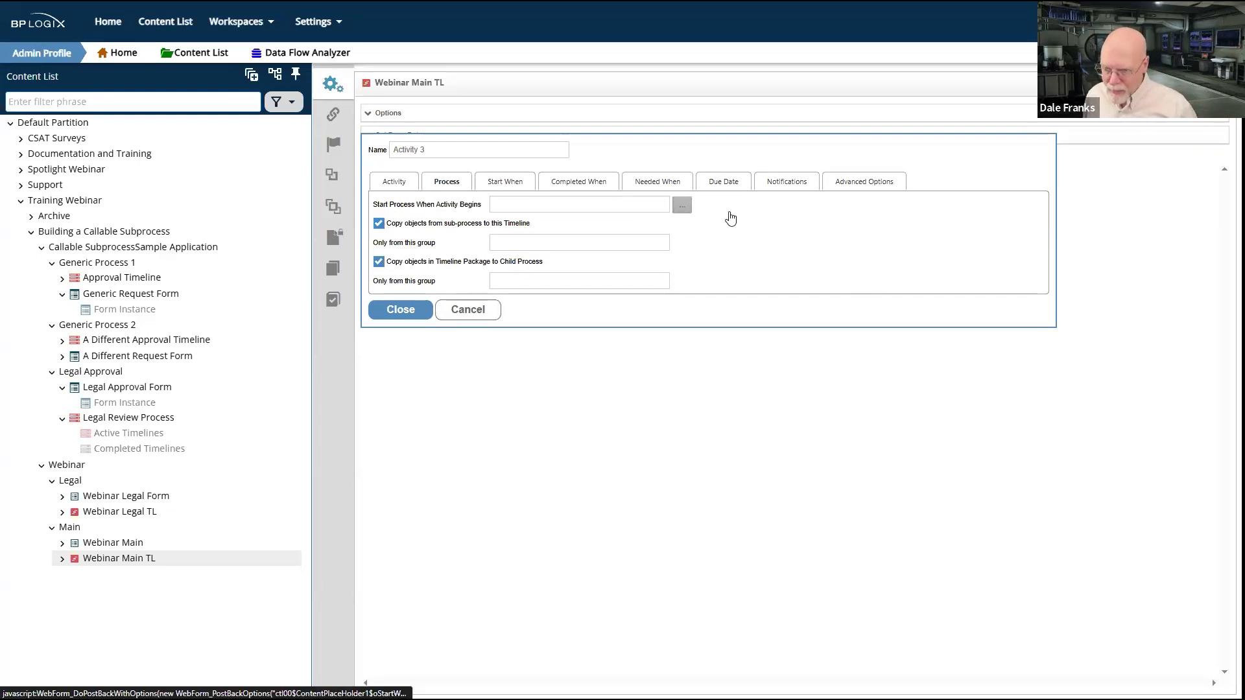
click(681, 206)
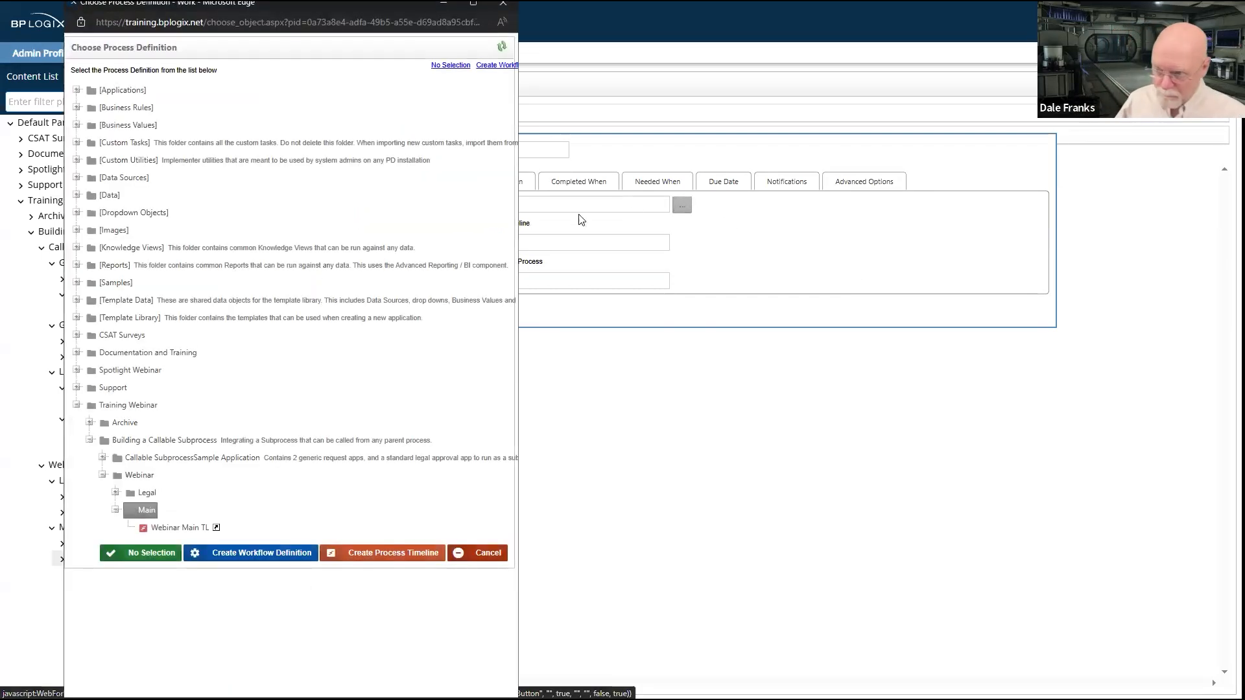
click(146, 493)
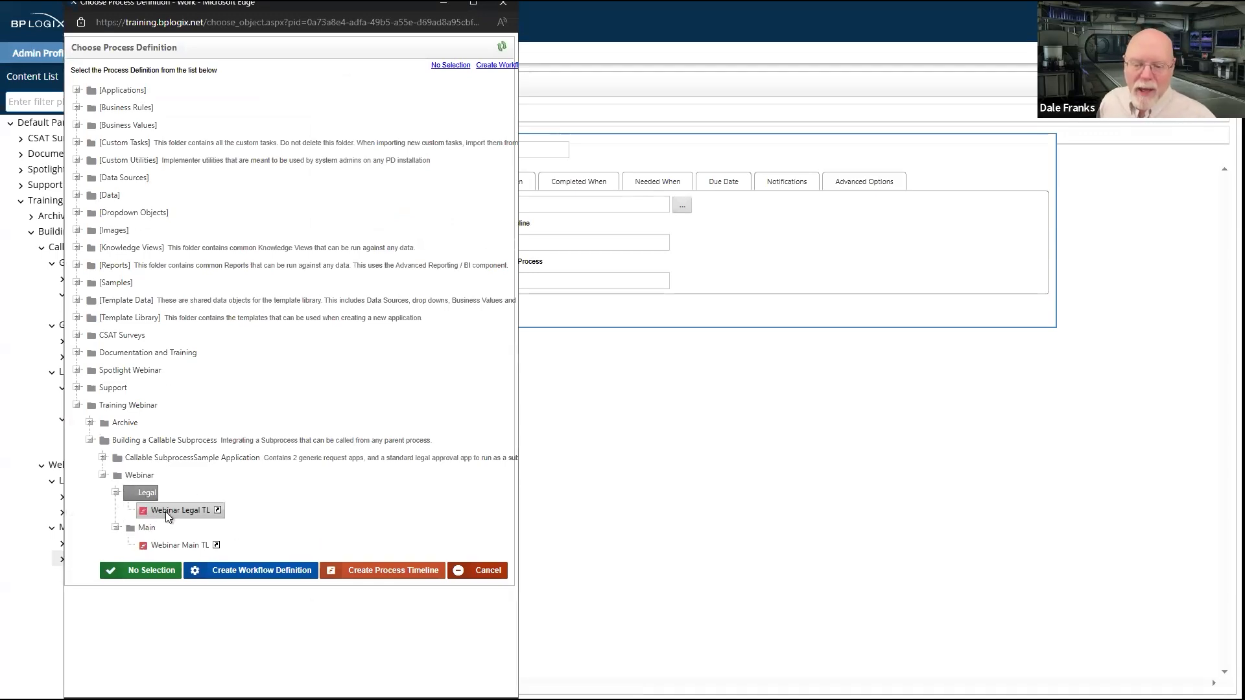
click(165, 511)
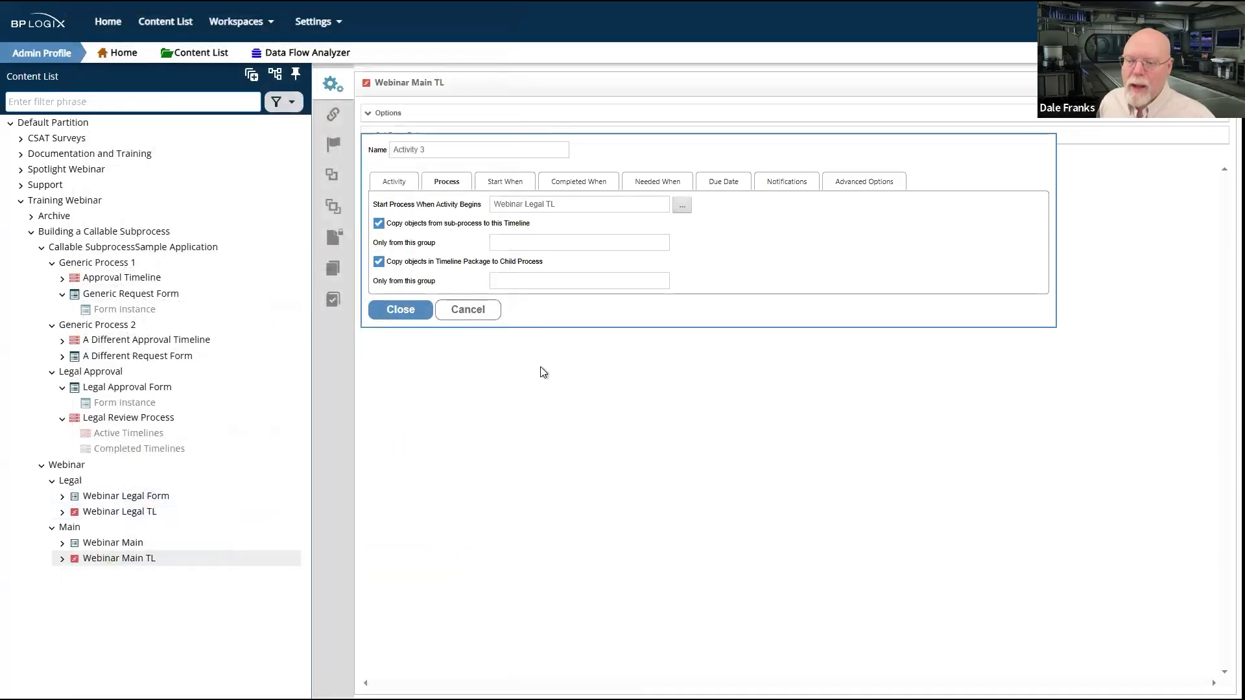
click(400, 310)
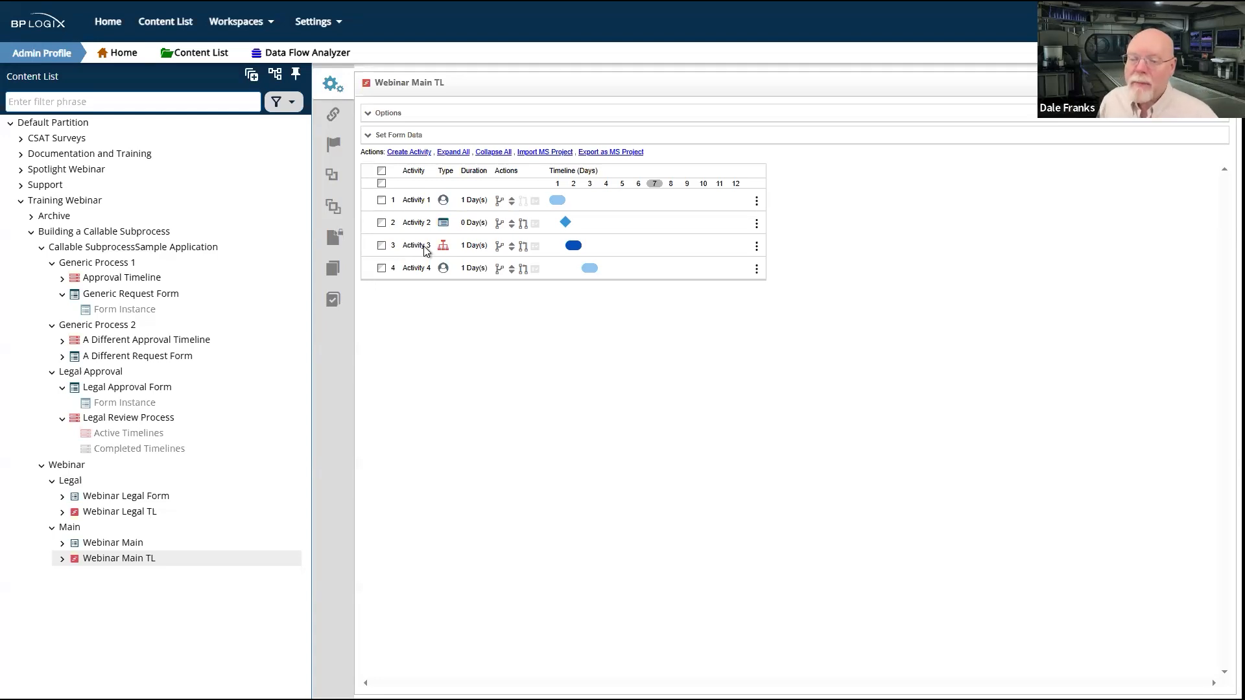
Step: Change Activity 3 of Webinar Main TL to a Custom Task activity and add the Run Process custom task to it
click(424, 246)
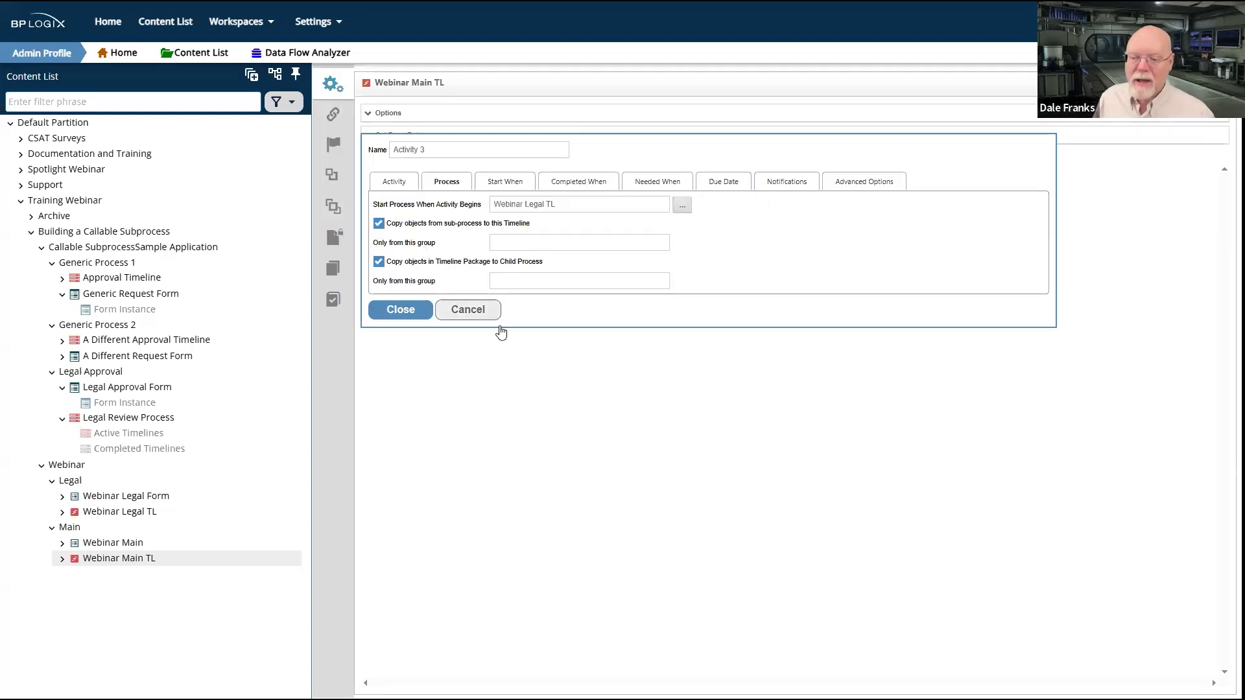
click(396, 186)
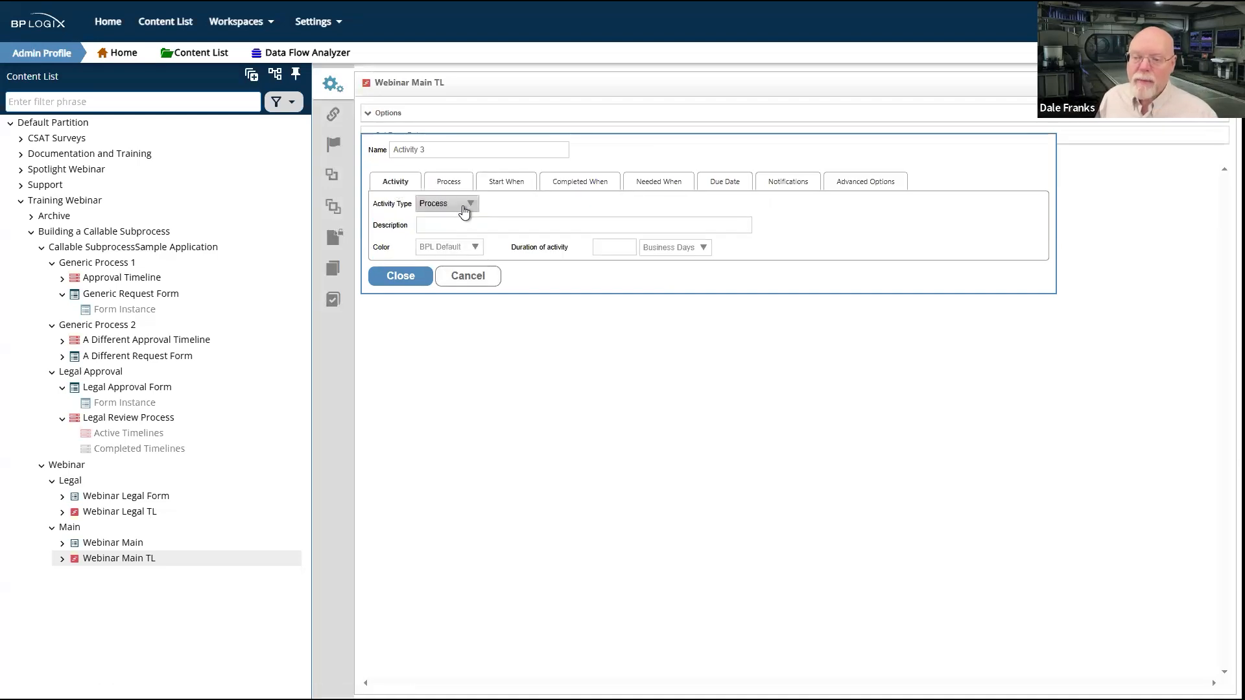
click(464, 211)
click(452, 287)
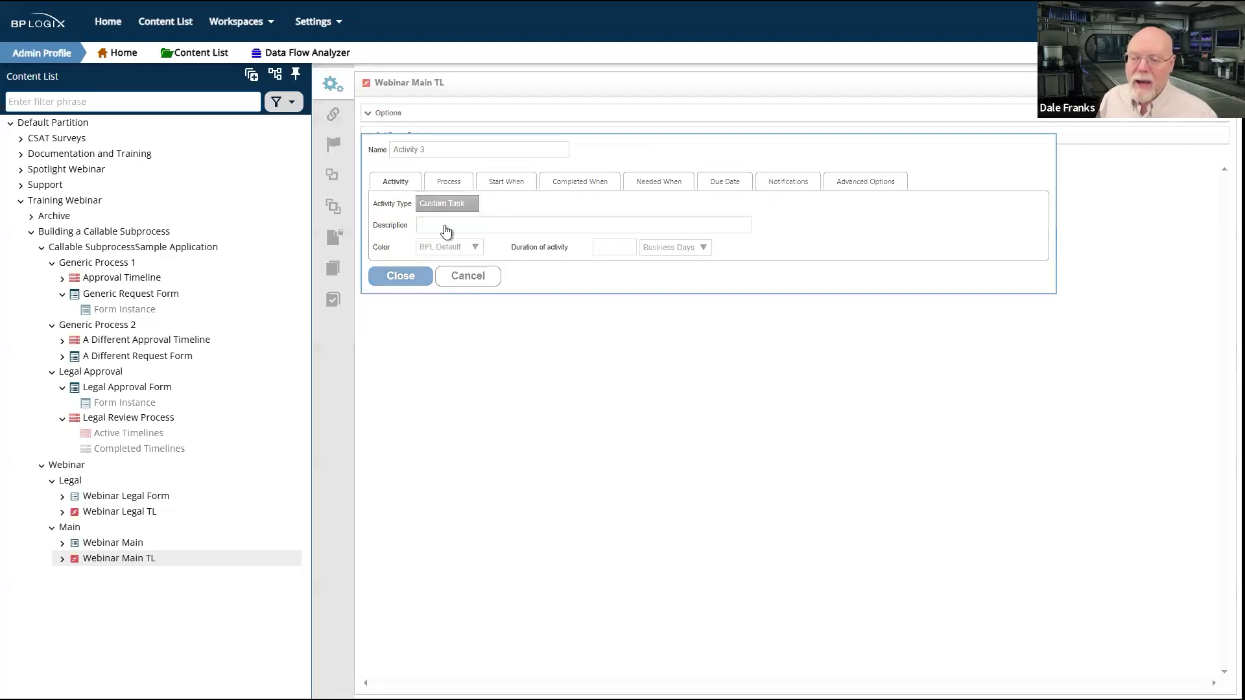
click(452, 185)
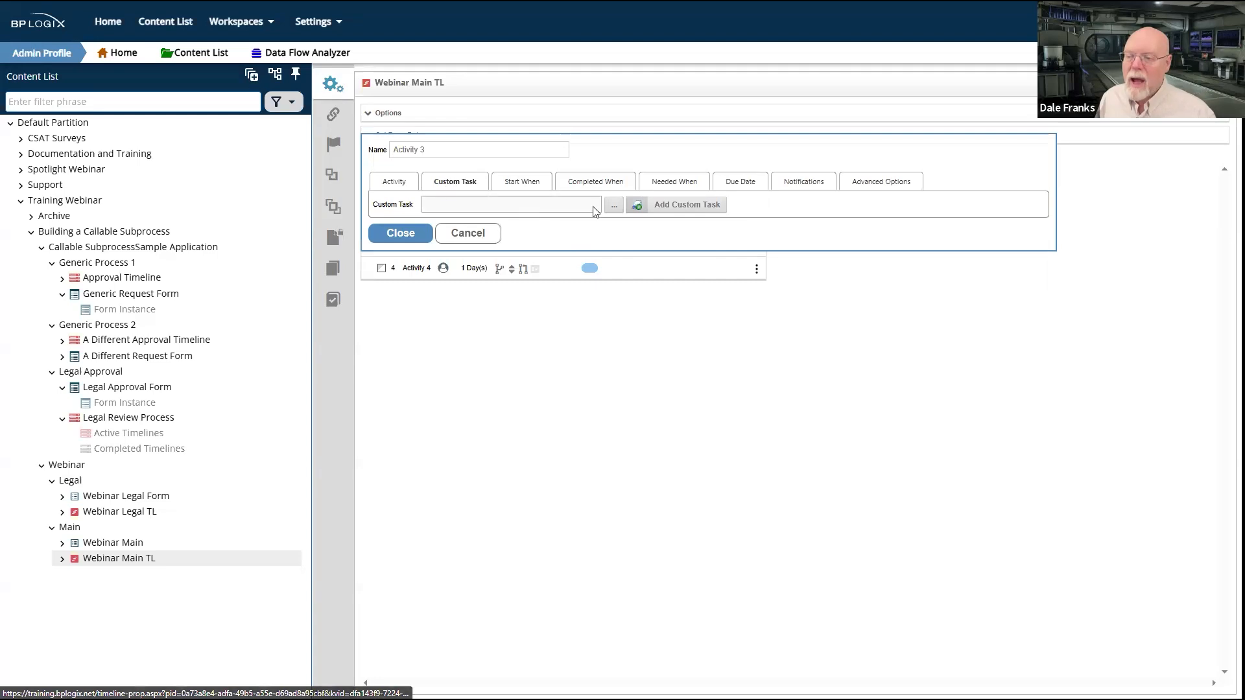
click(613, 205)
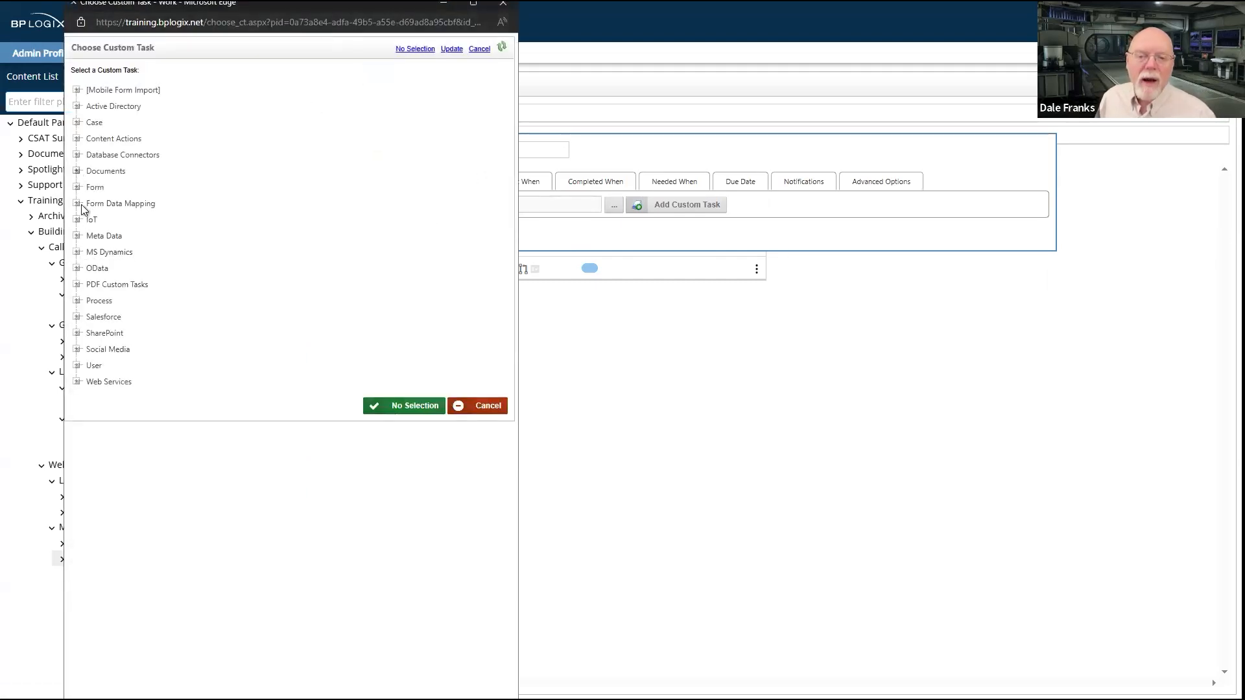
click(77, 301)
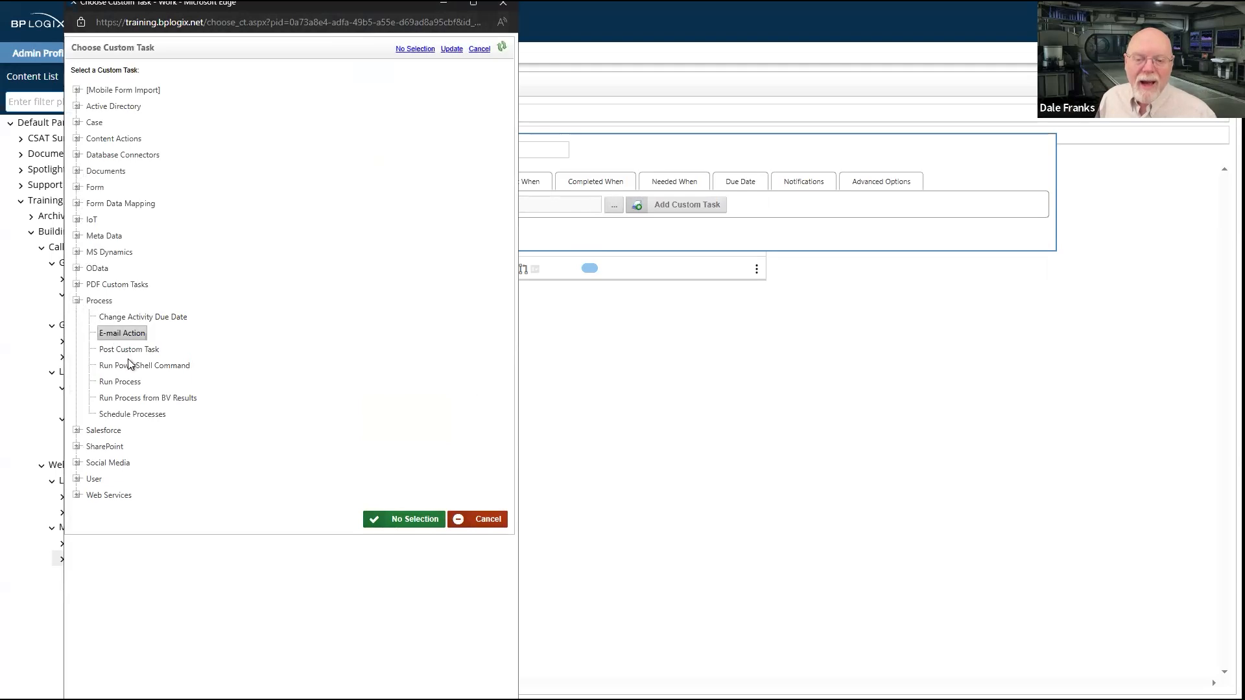
click(135, 382)
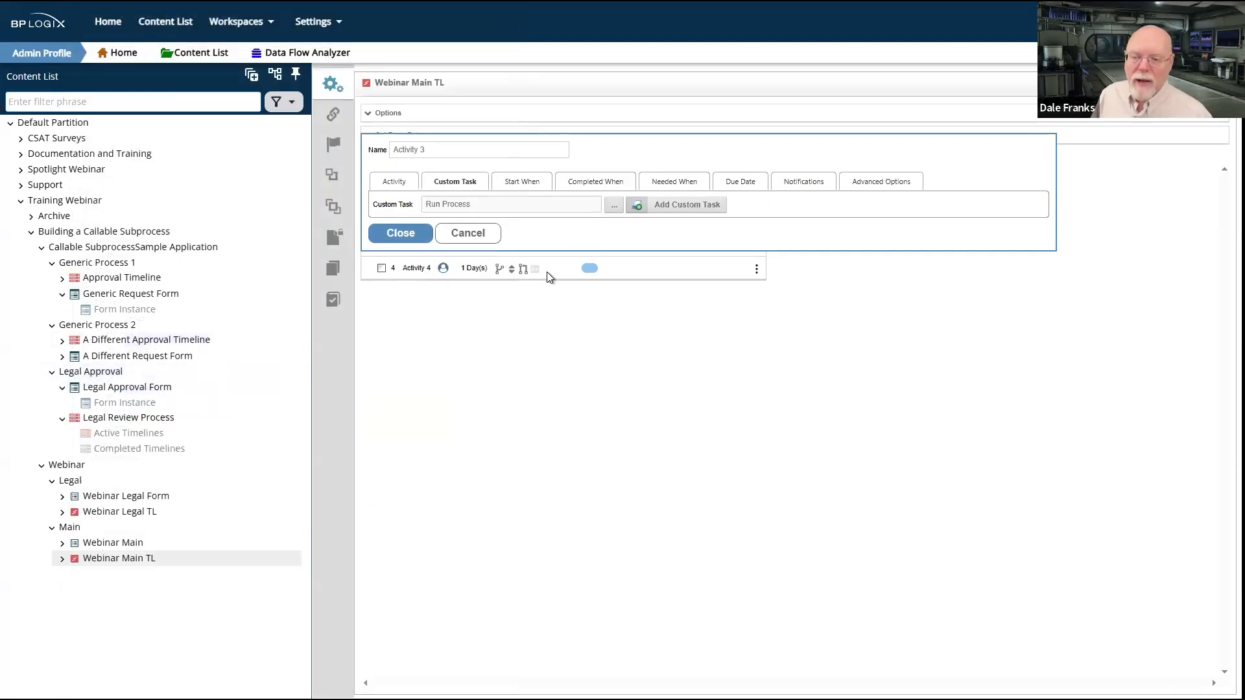
click(688, 204)
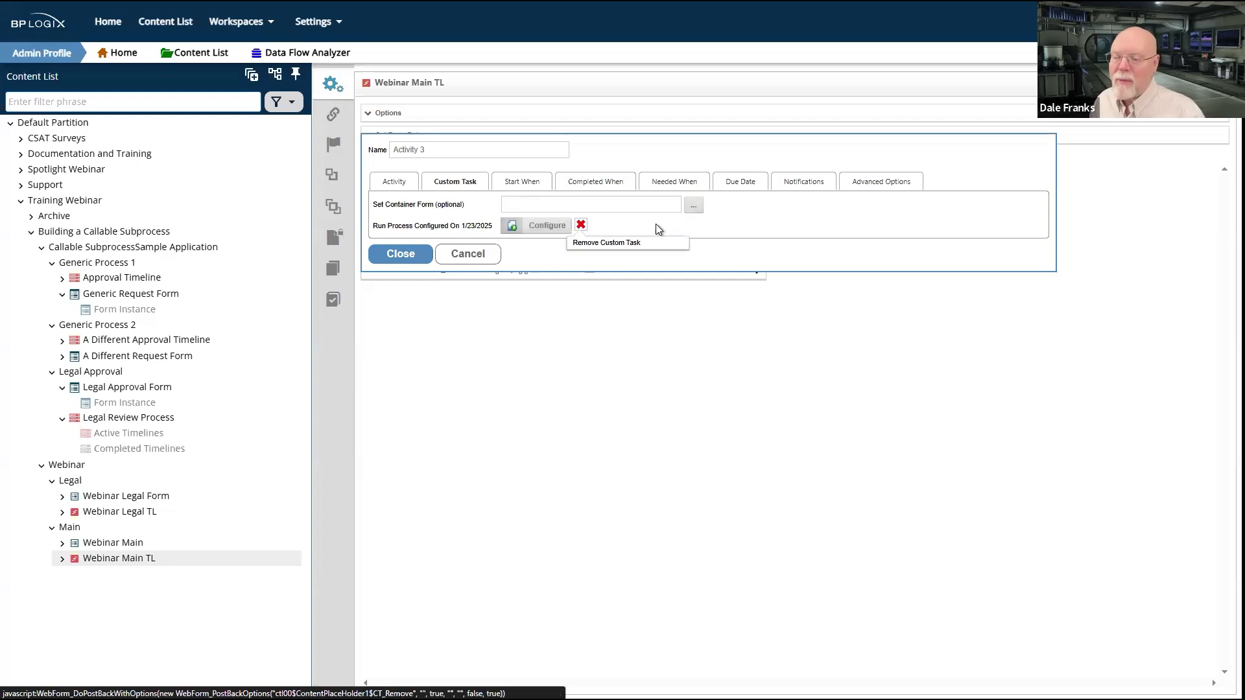
Step: Configure Activity 3's Run Process task to launch Webinar Legal TL from the Webinar's Legal folder, then save the activity
click(553, 227)
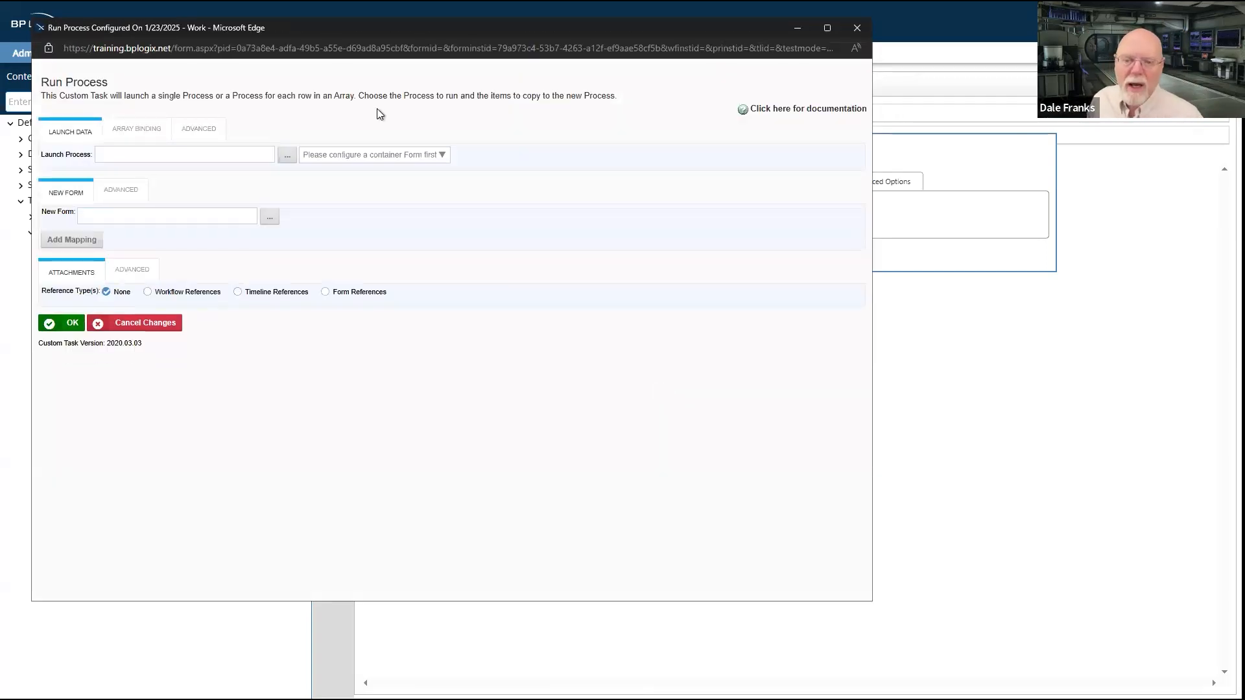
click(286, 155)
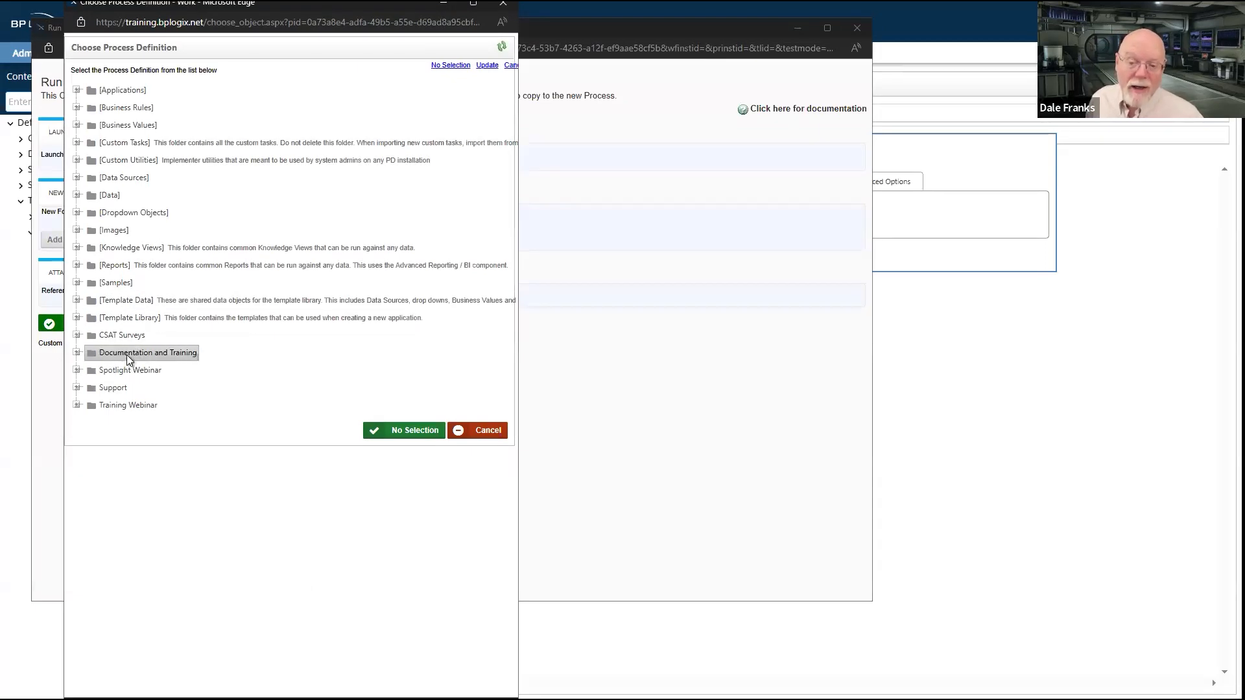
click(124, 405)
click(133, 442)
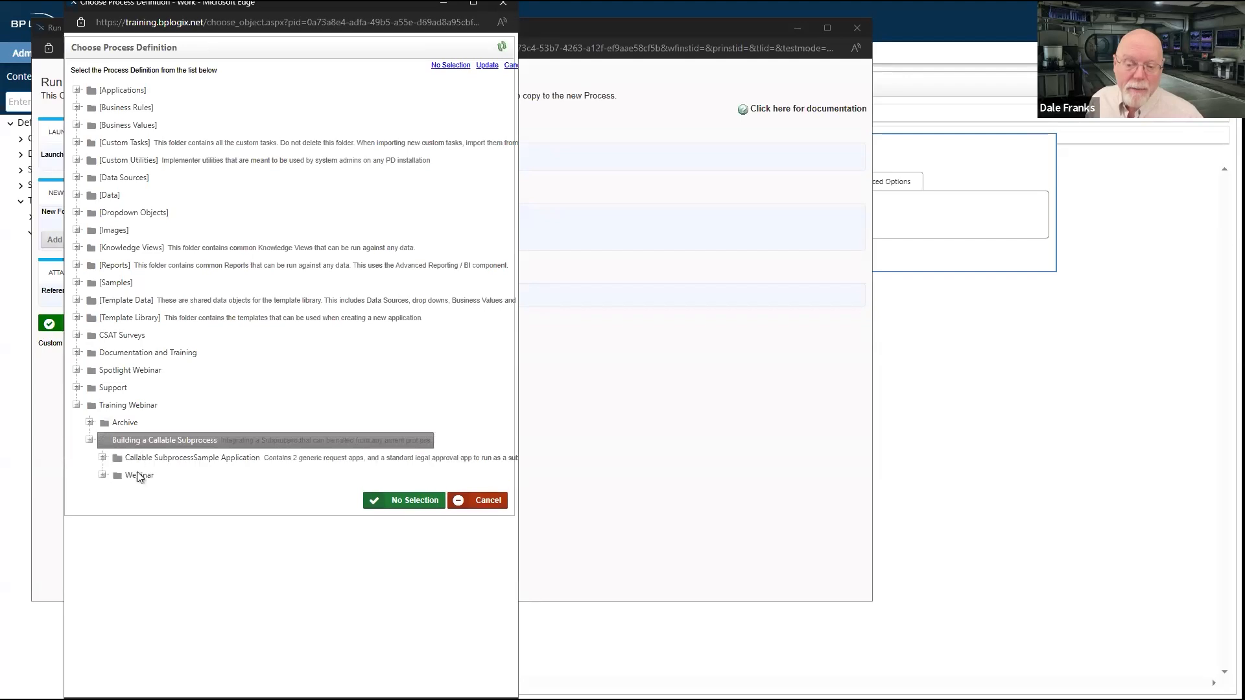
click(137, 477)
click(146, 492)
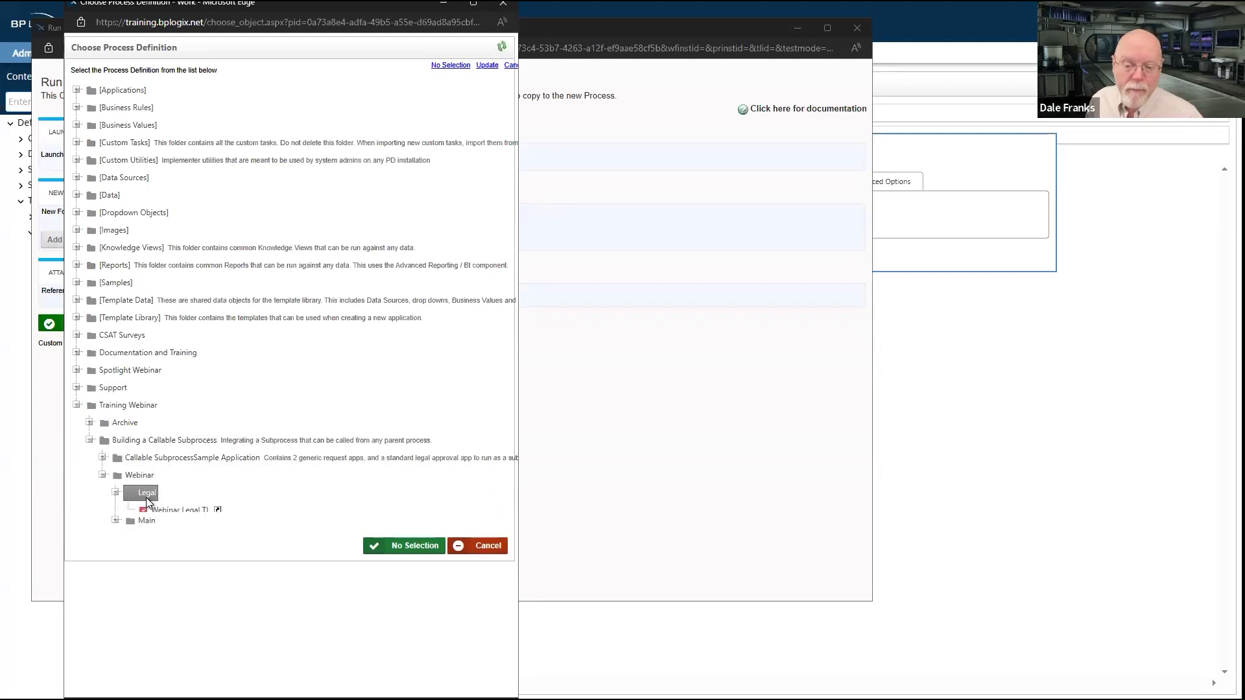
click(166, 511)
click(55, 322)
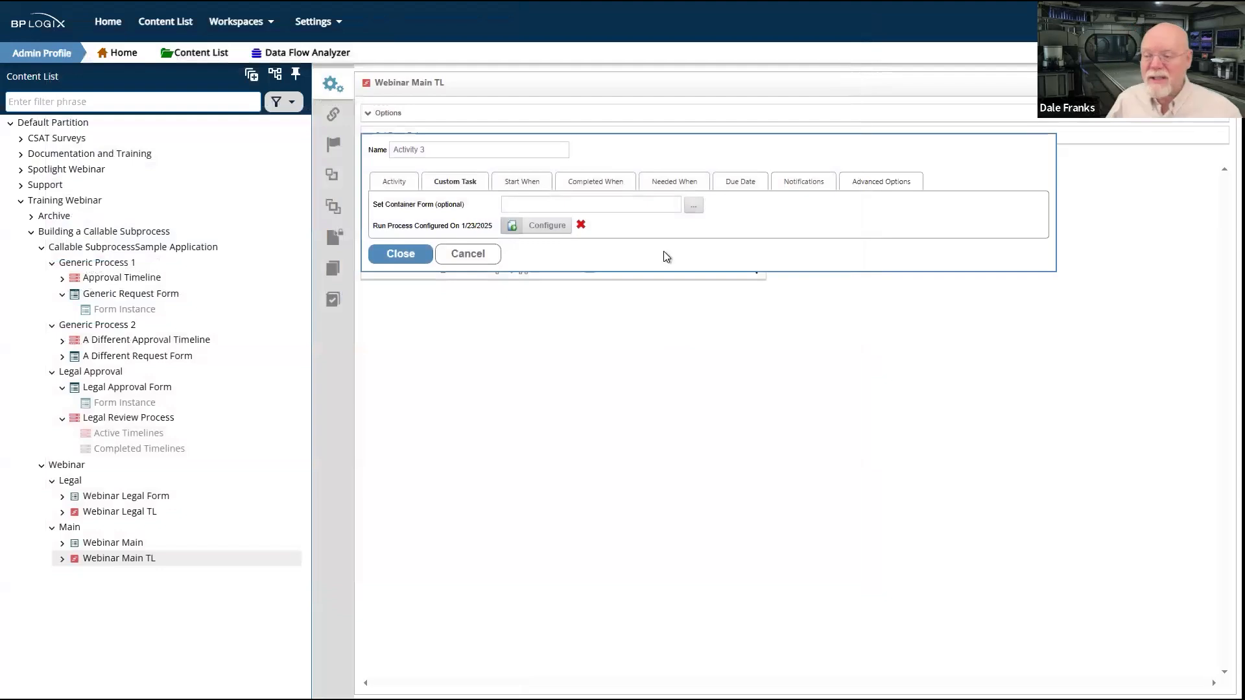
click(415, 255)
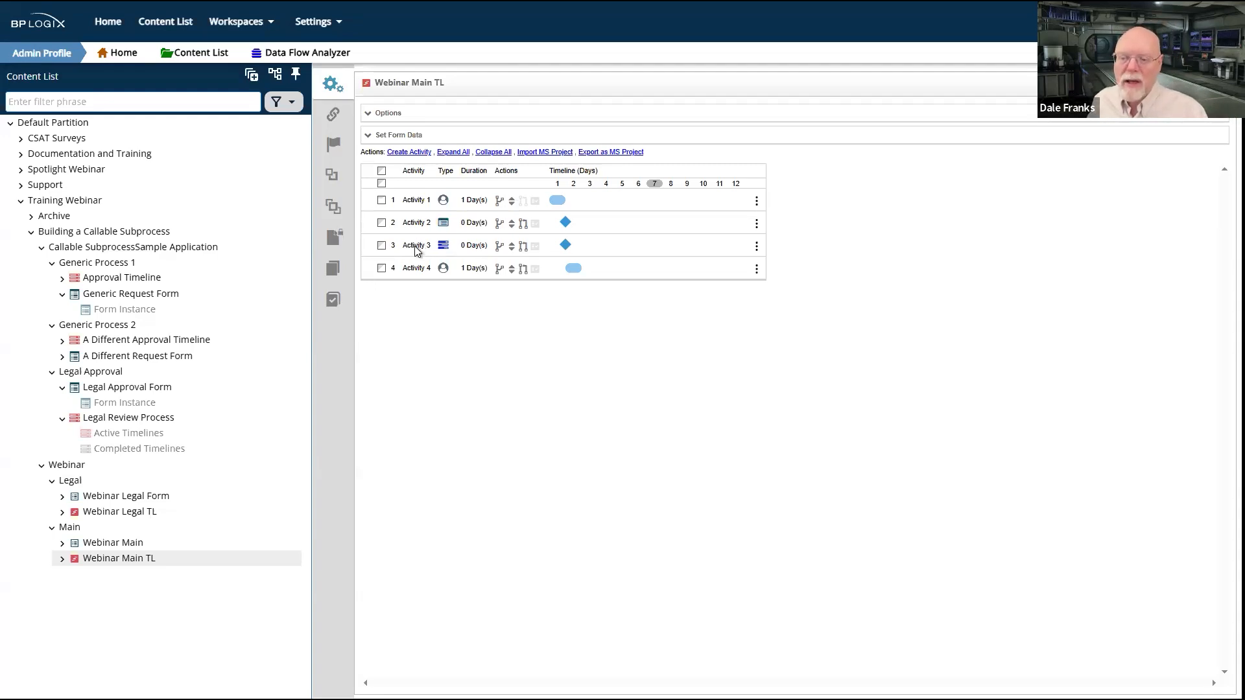
Step: Switch Activity 3 back to the Process activity type, check its subprocess settings and save the activity
click(416, 249)
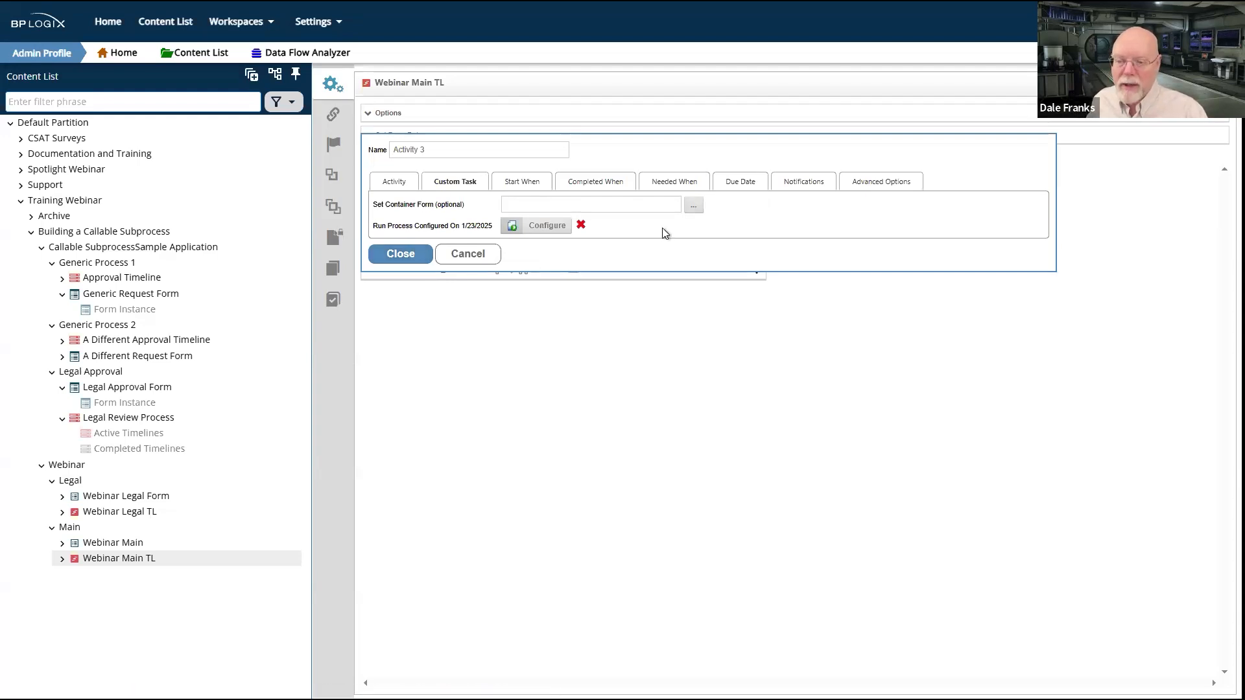
click(395, 184)
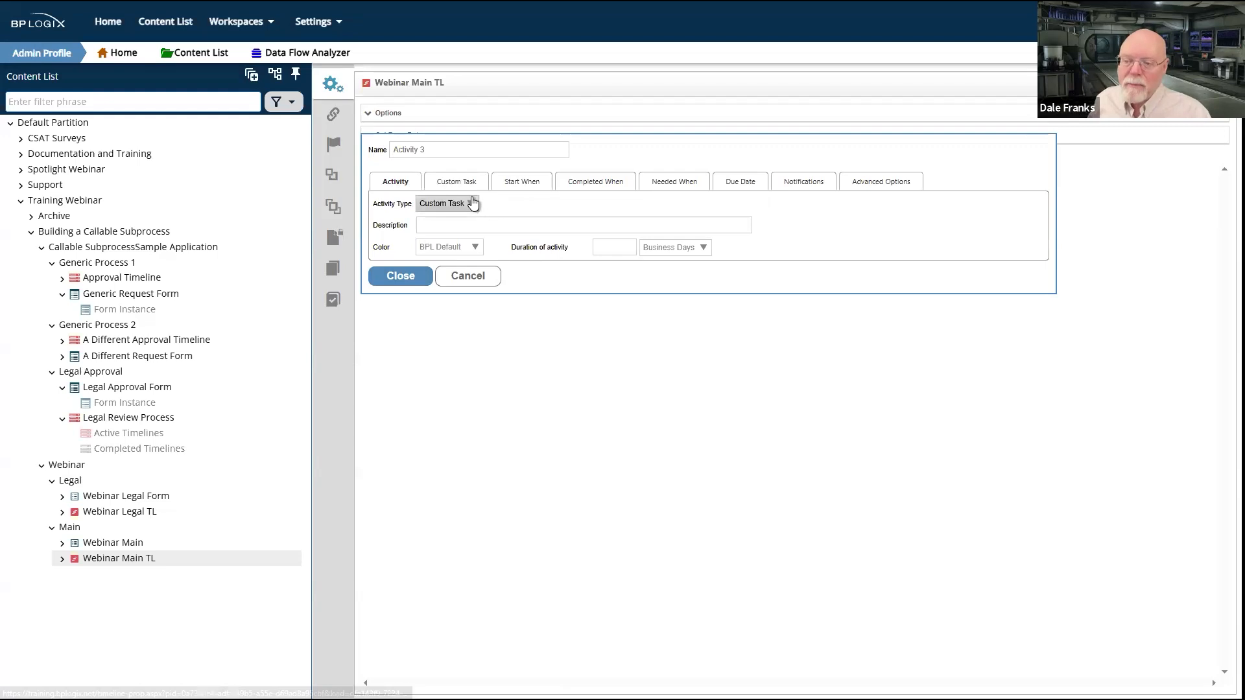
click(471, 203)
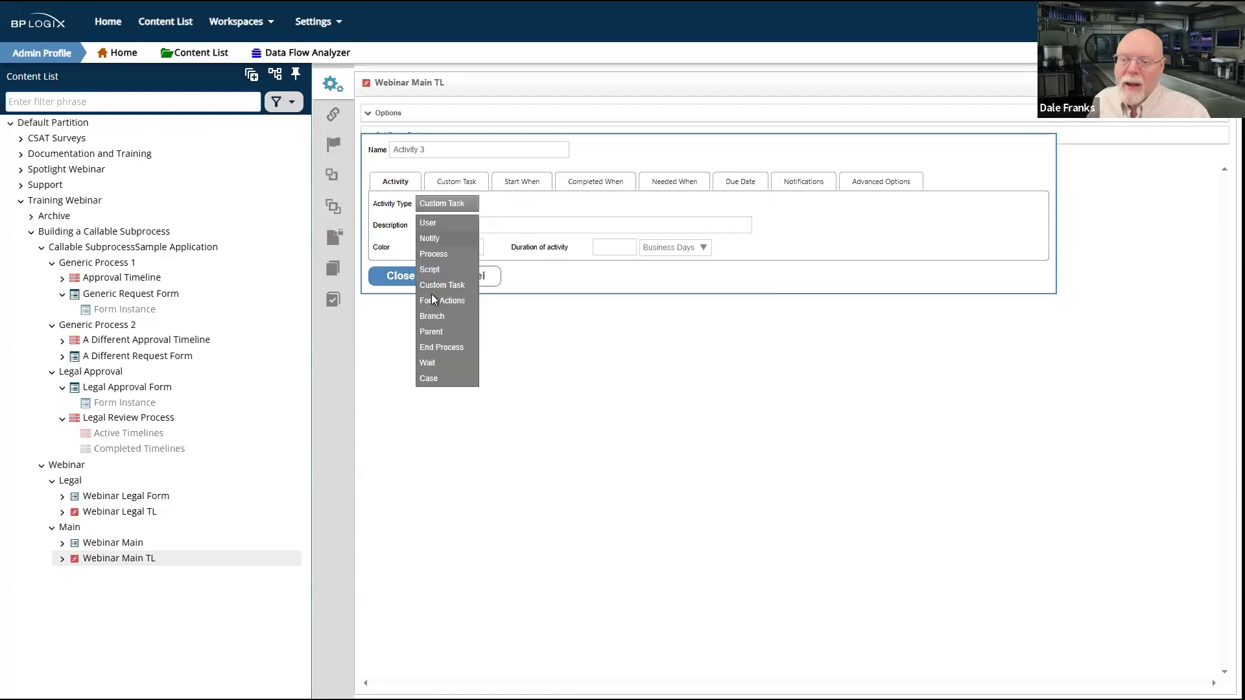
click(445, 255)
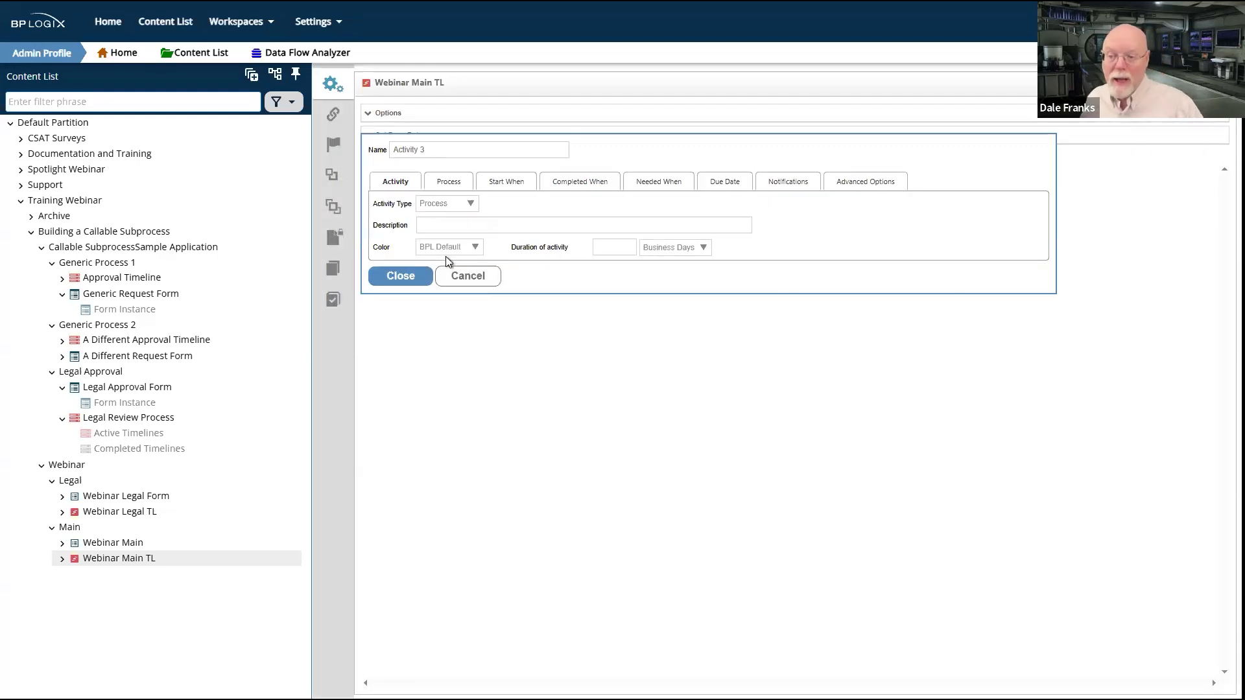
click(455, 185)
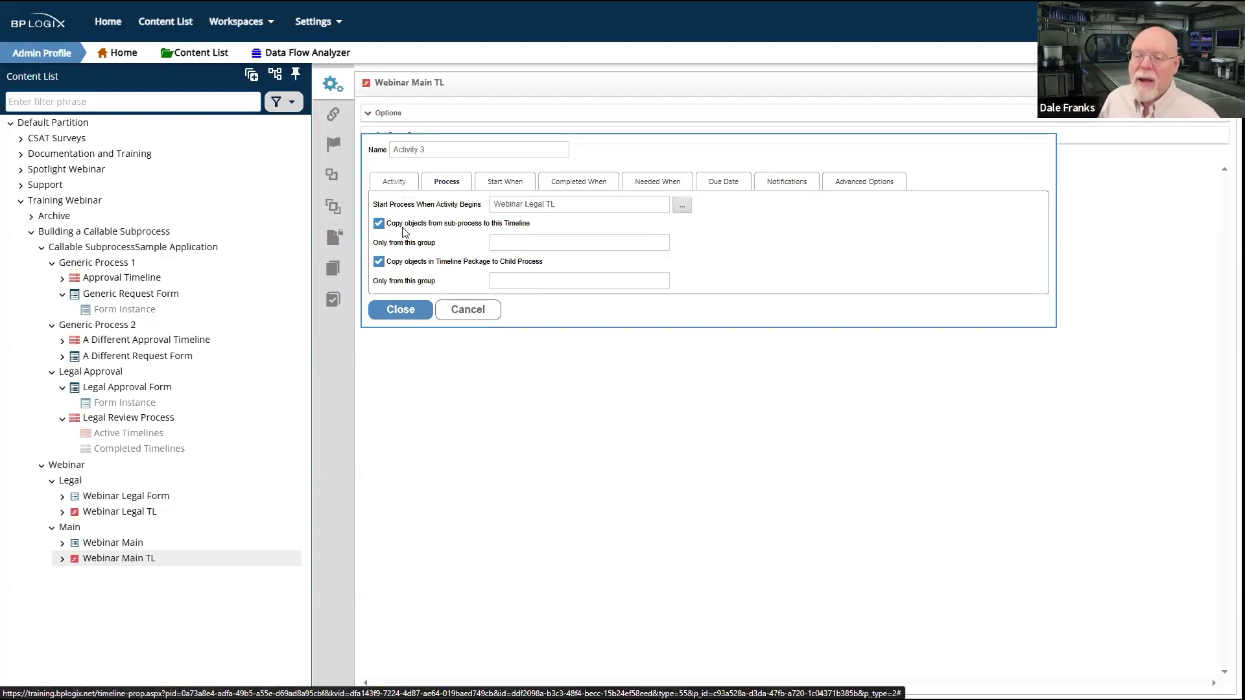
click(401, 310)
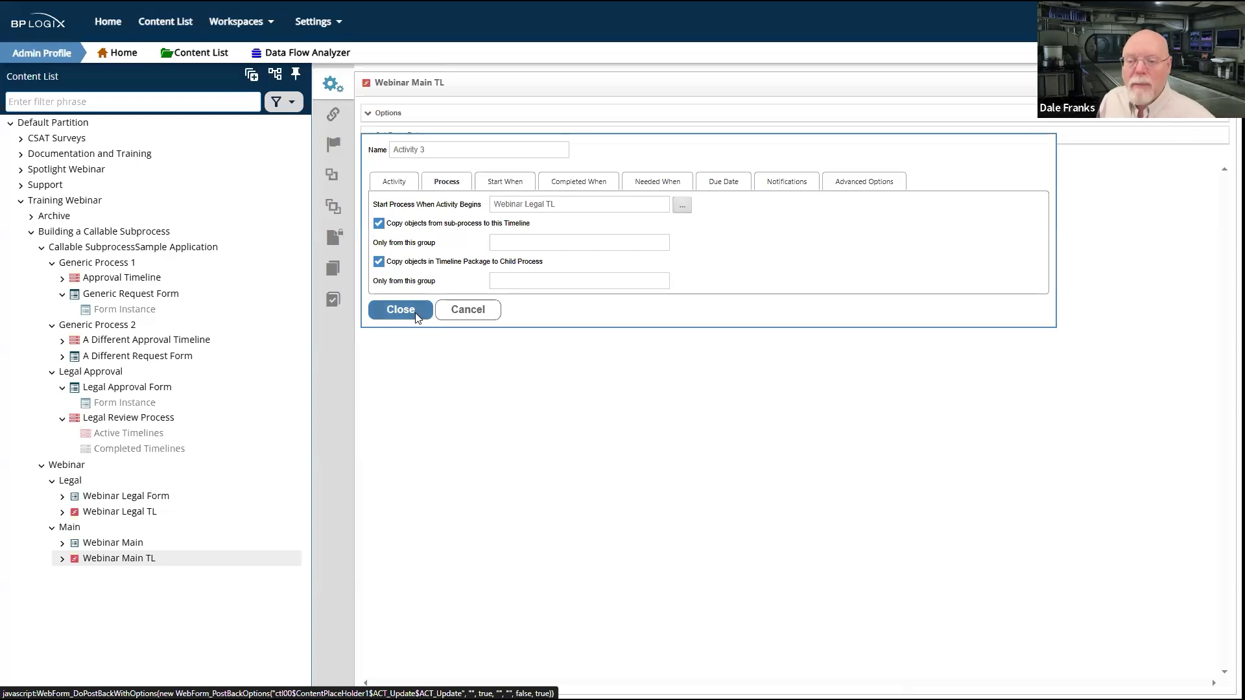
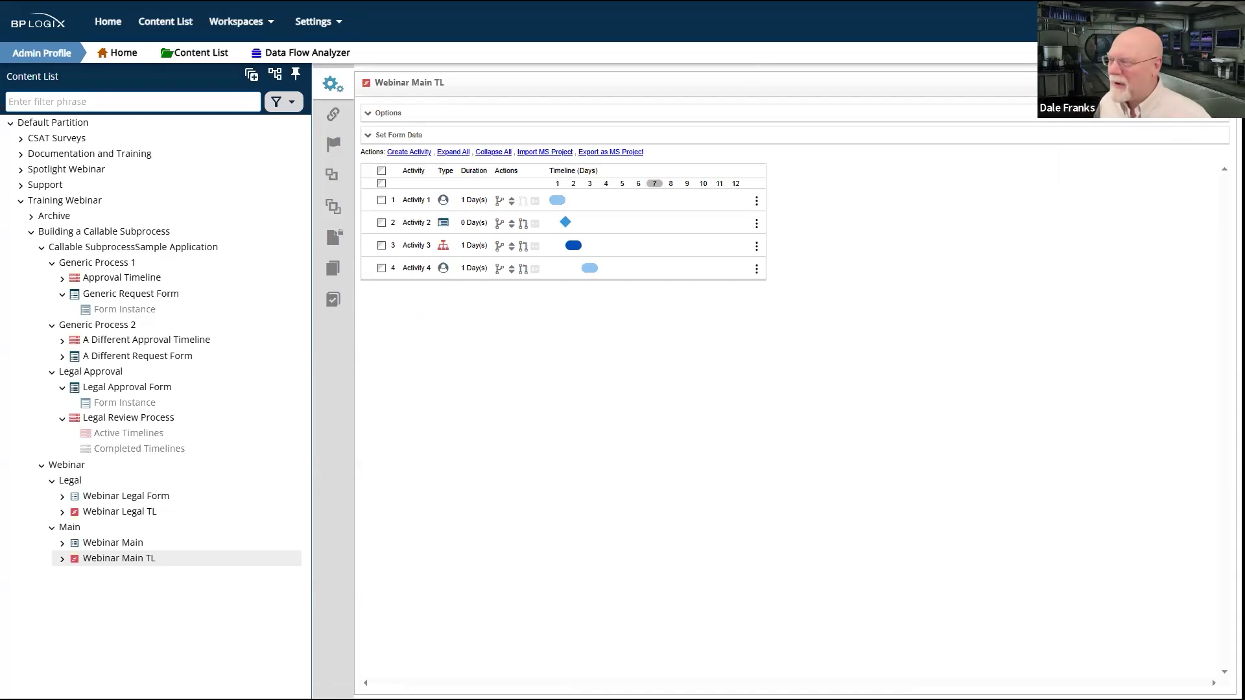
Step: Save Webinar Main TL, then make the Webinar Main form automatically start Webinar Main TL after submission and update the form
click(1172, 85)
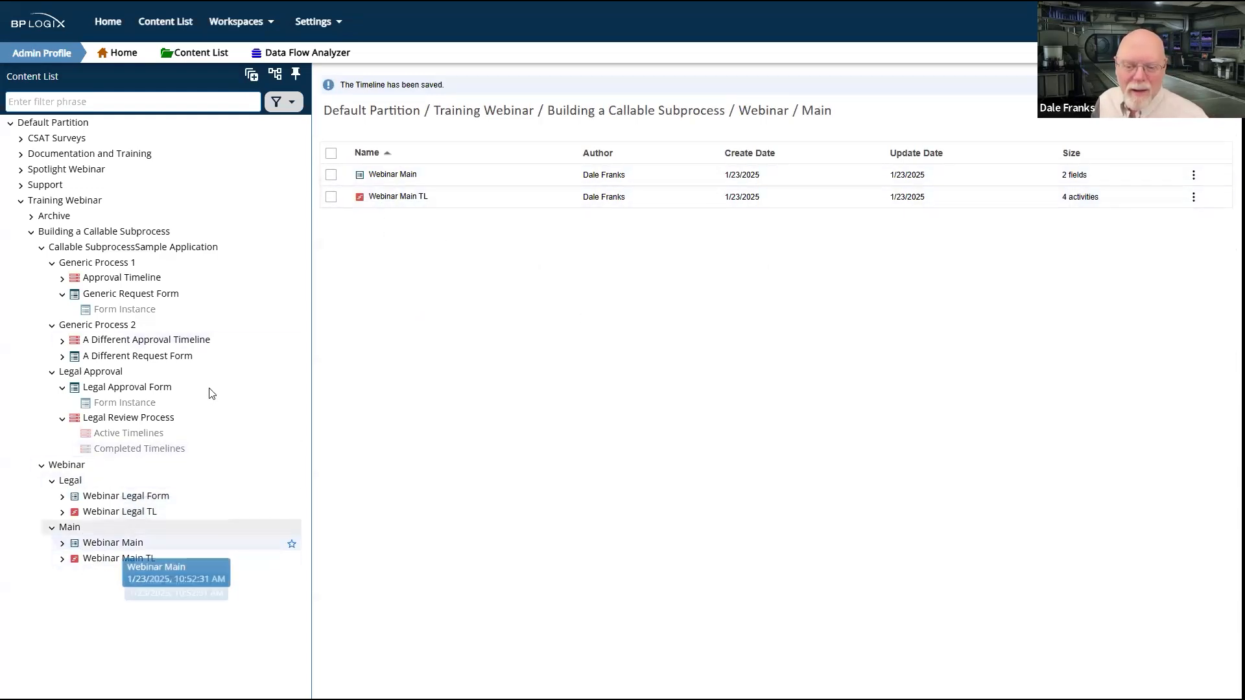
click(391, 175)
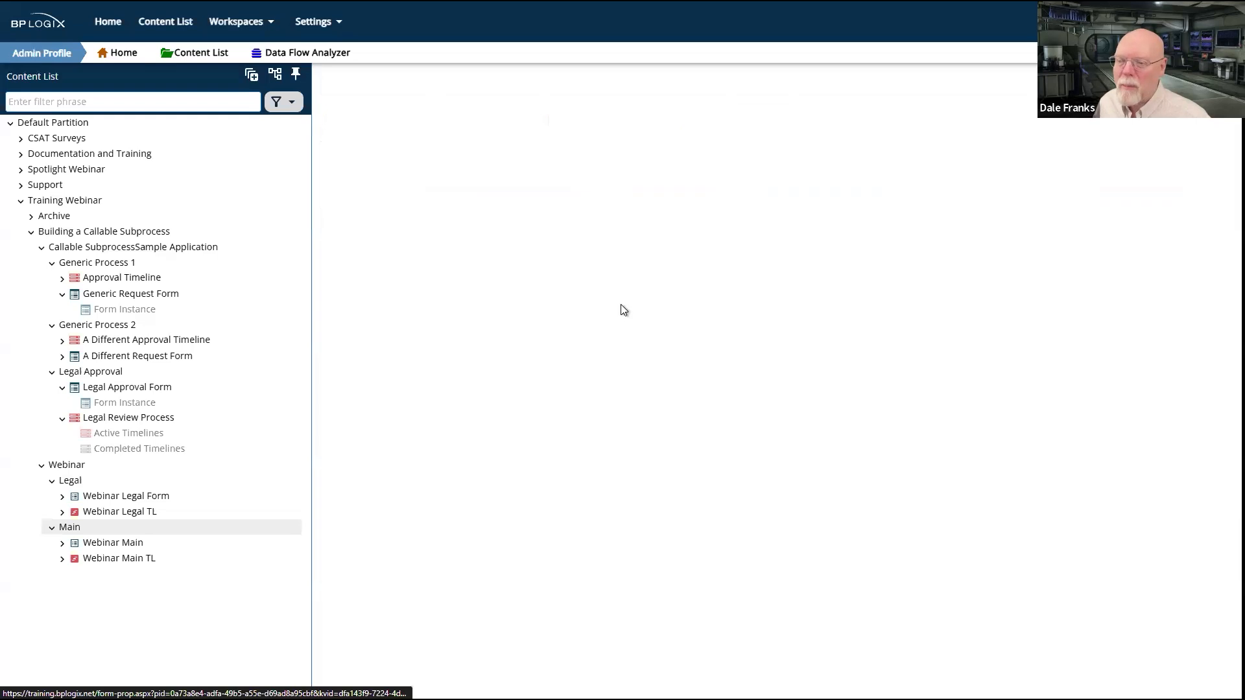
click(766, 299)
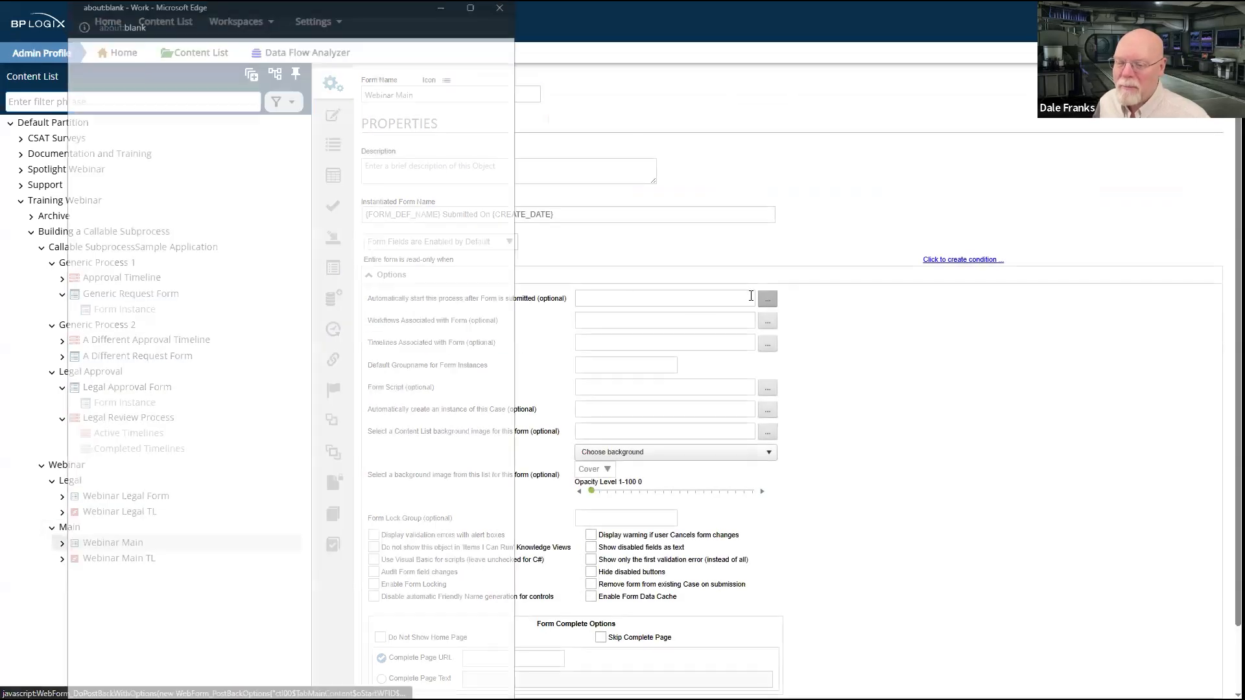
click(166, 527)
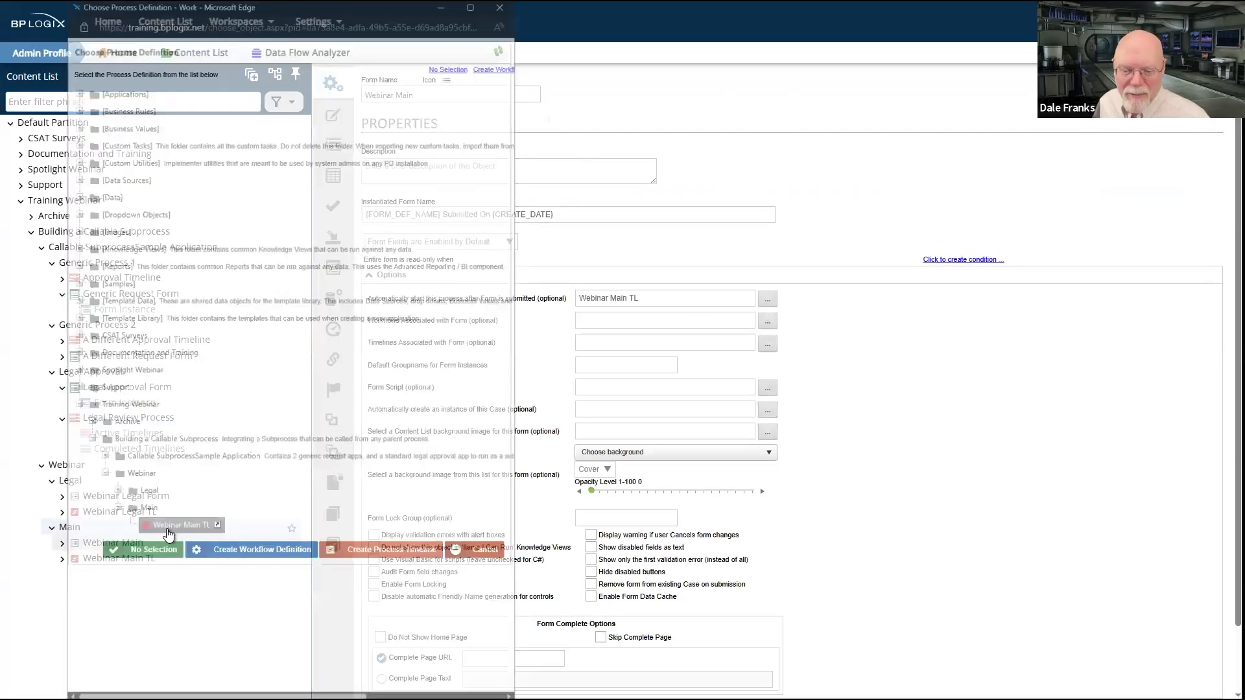
mouse_move(1161, 101)
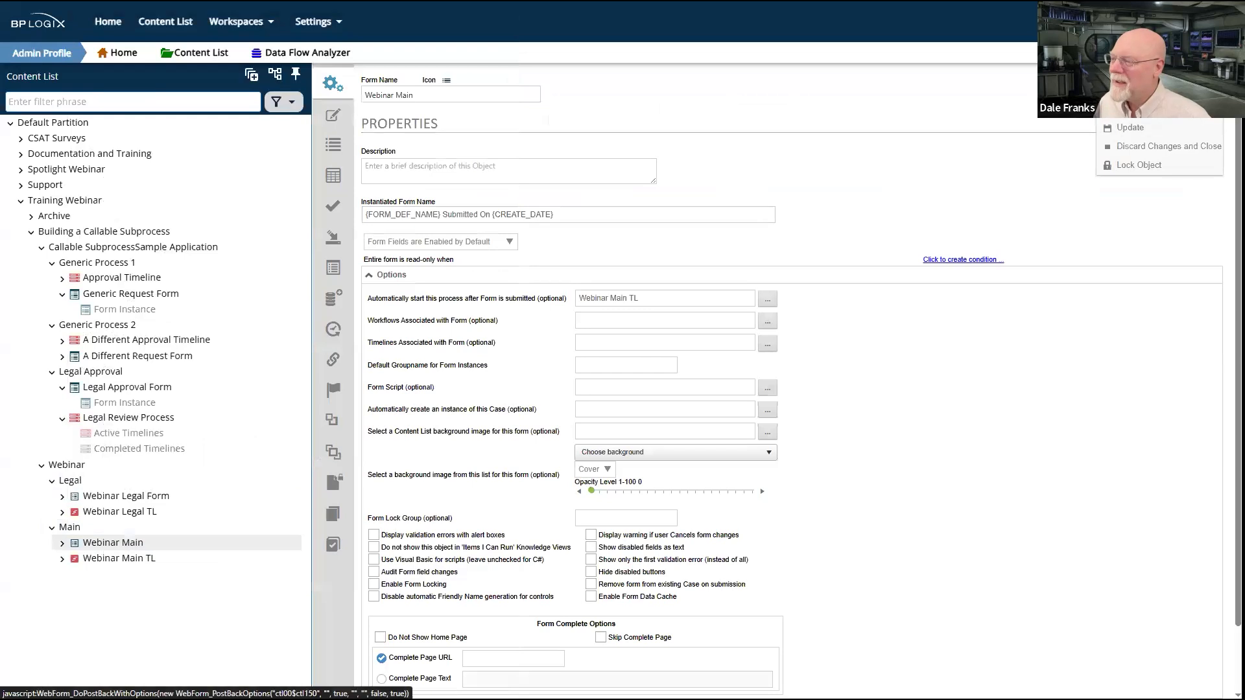
click(1130, 129)
Step: Run the Webinar Main form with "aaaaaaa" in the first field, submit it and complete its first task
click(1102, 98)
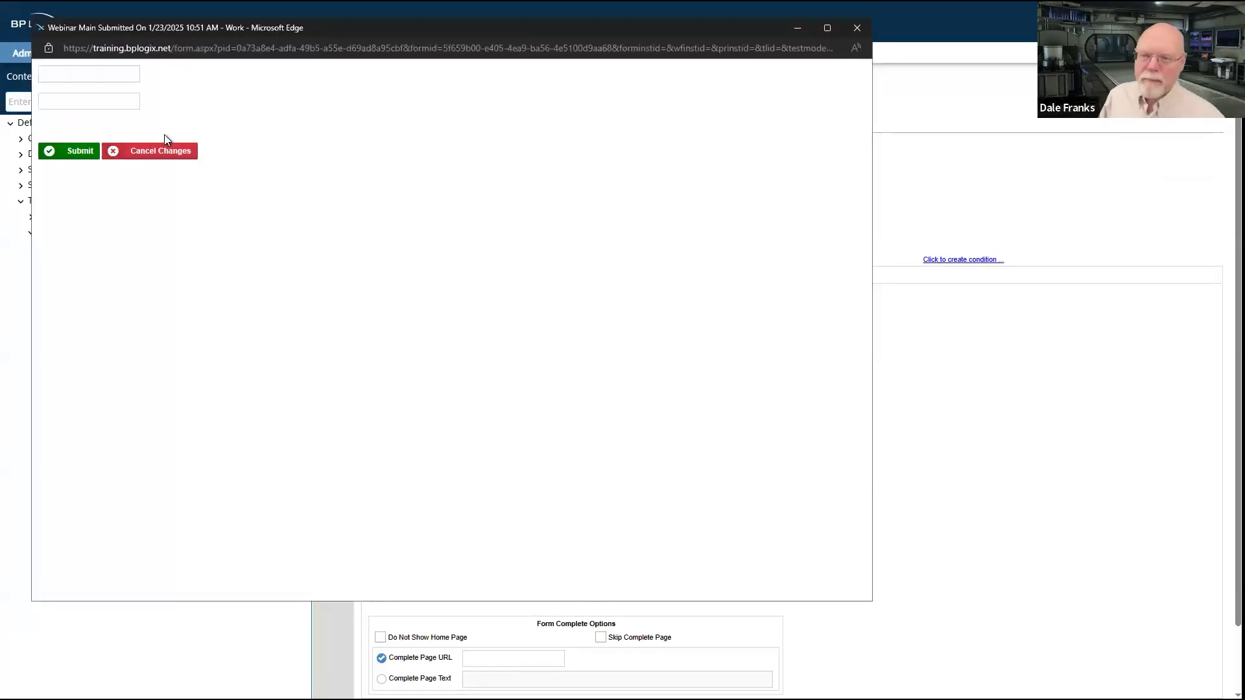
drag(838, 48, 476, 32)
click(85, 74)
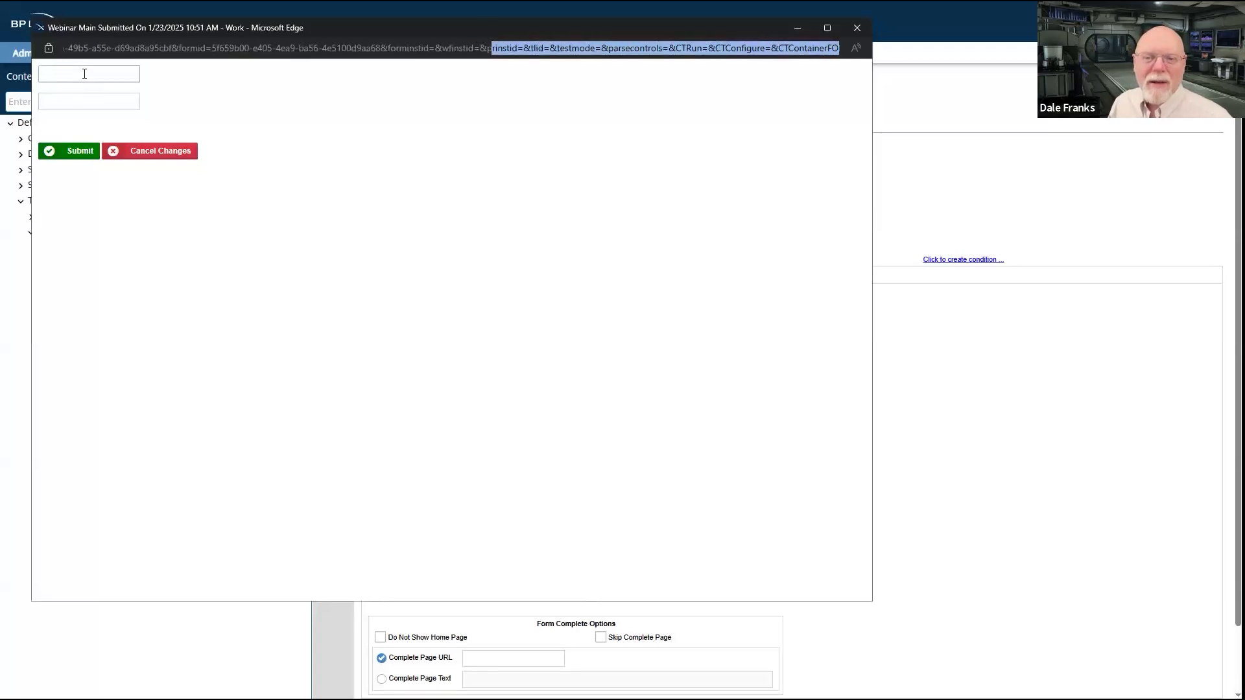
text(aaaaaaa)
key(Tab)
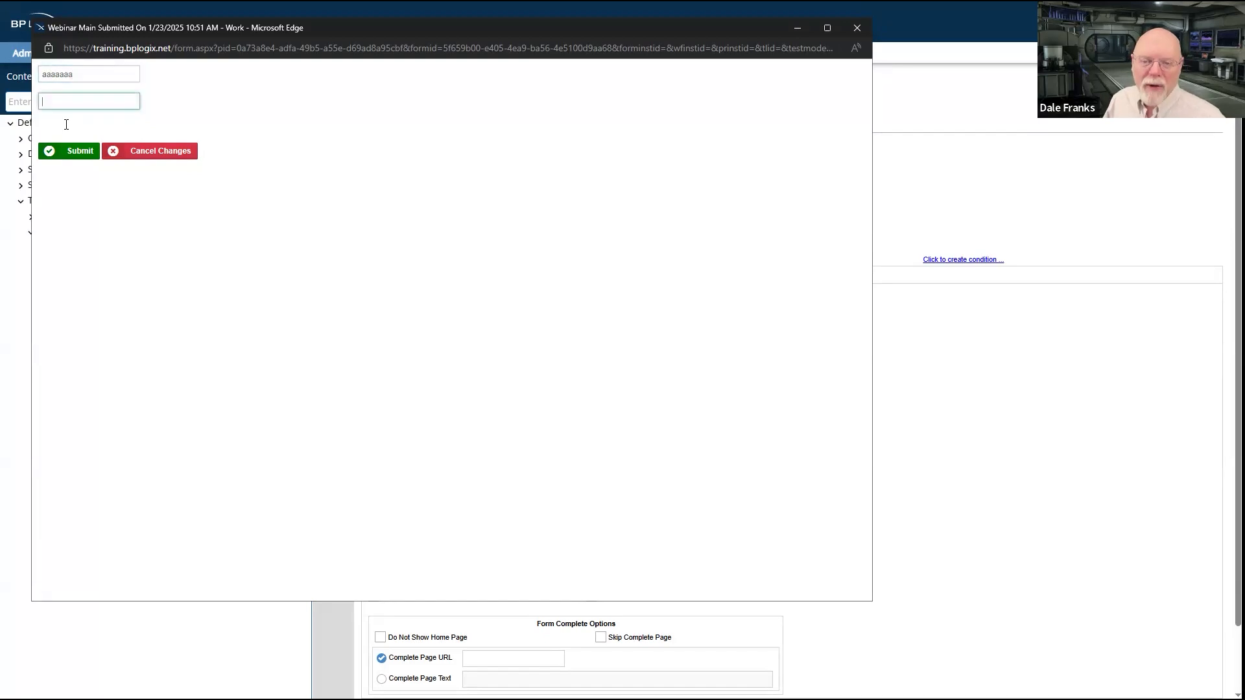
click(295, 107)
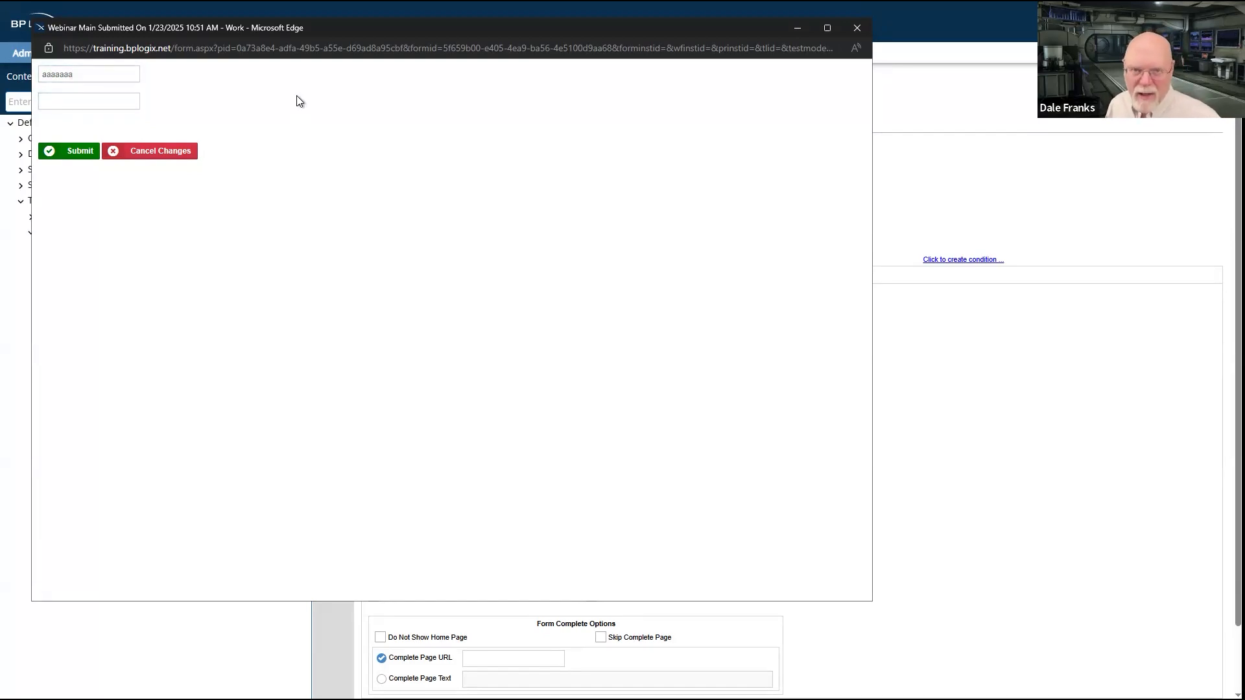
click(77, 154)
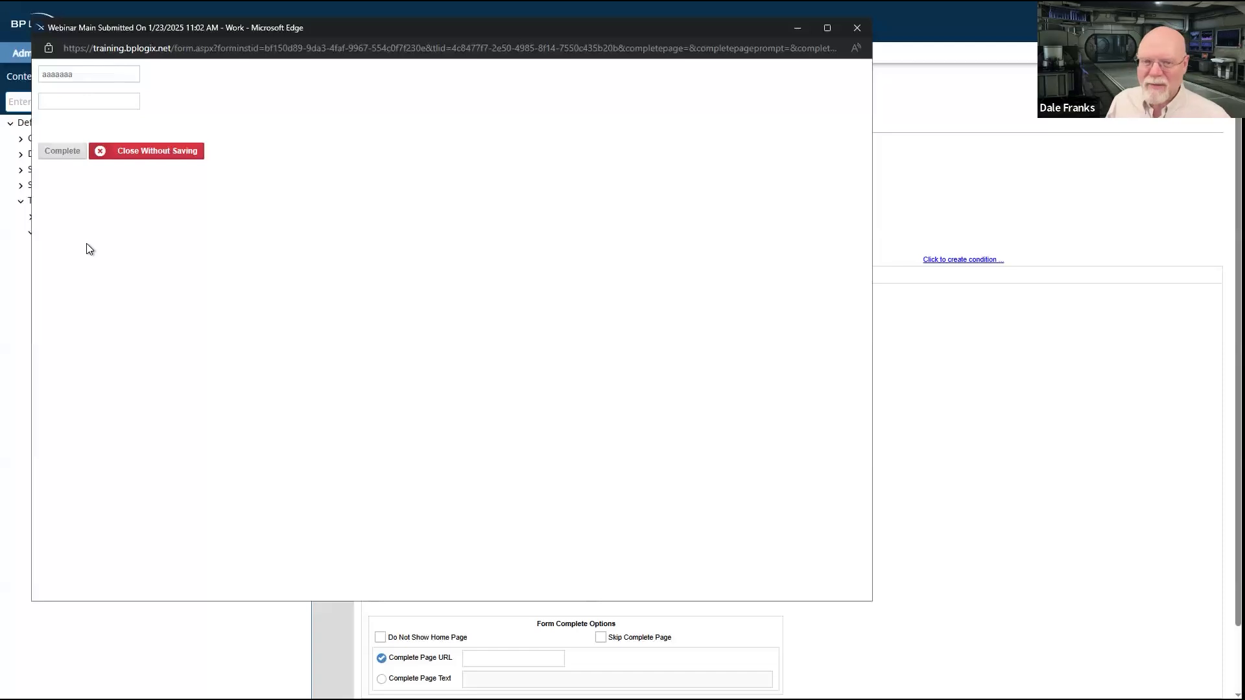
click(69, 158)
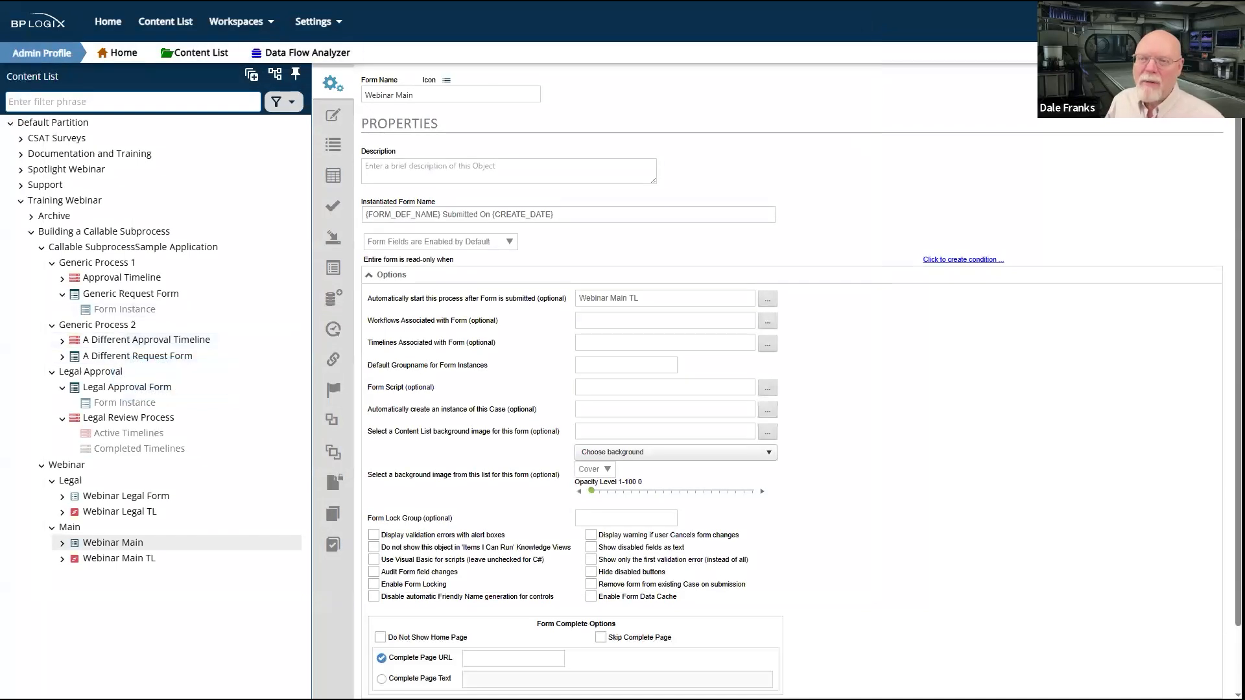
Step: Refresh the user profile's Task List, check the data passed to the Webinar Legal Form task and complete the task
key(alt+Tab)
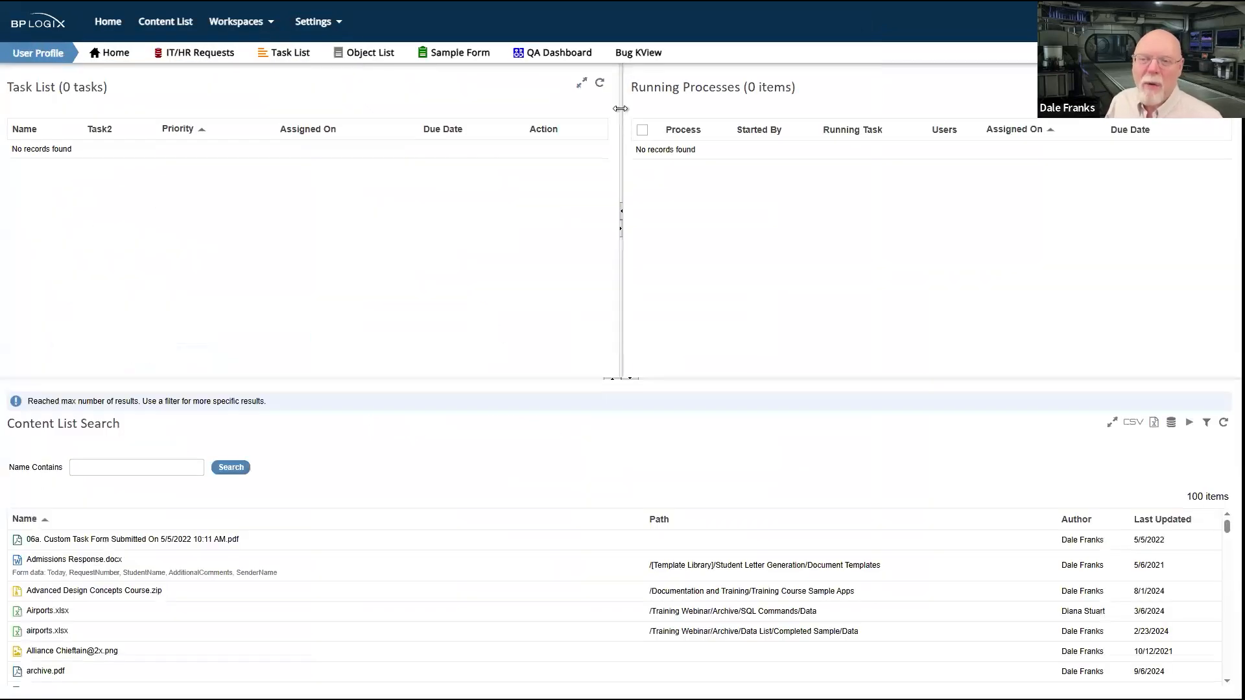
click(598, 85)
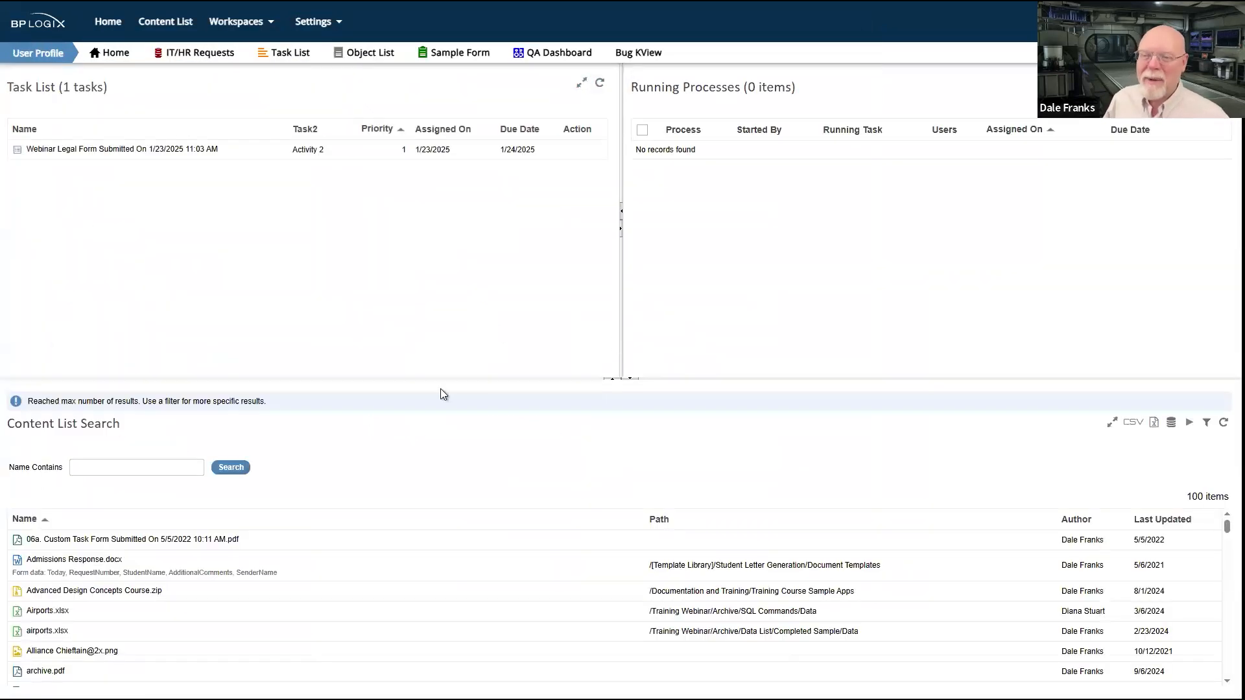
click(156, 150)
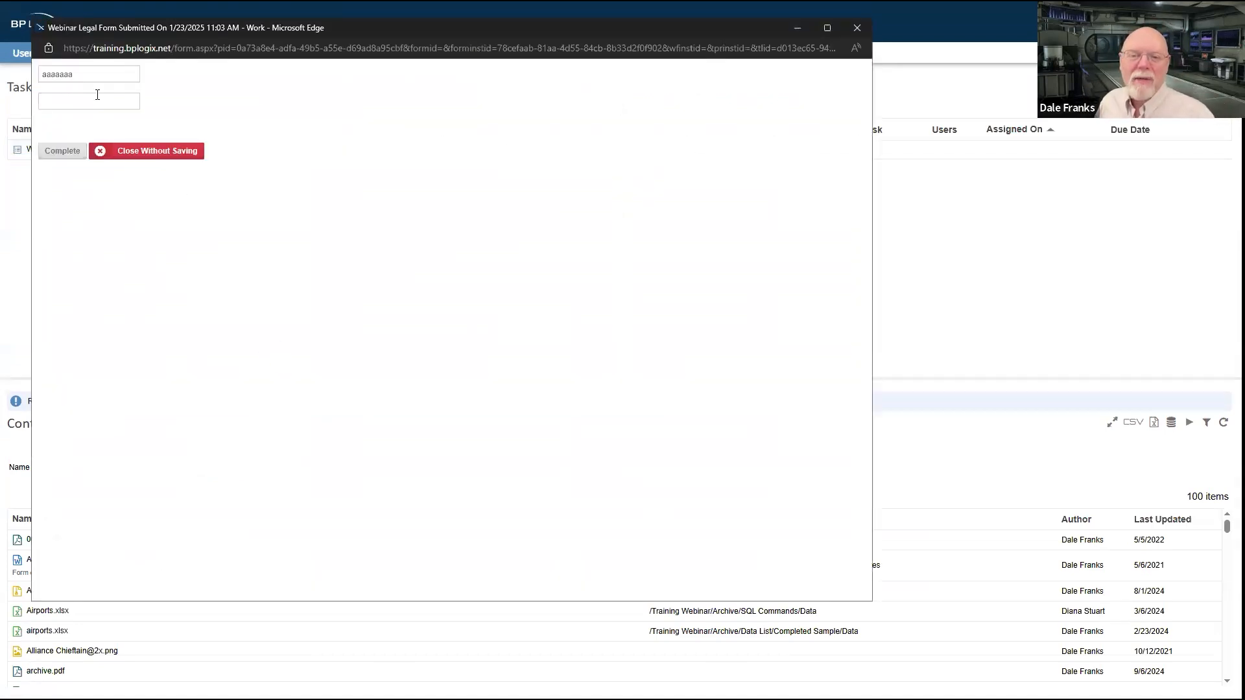
drag(82, 75, 22, 59)
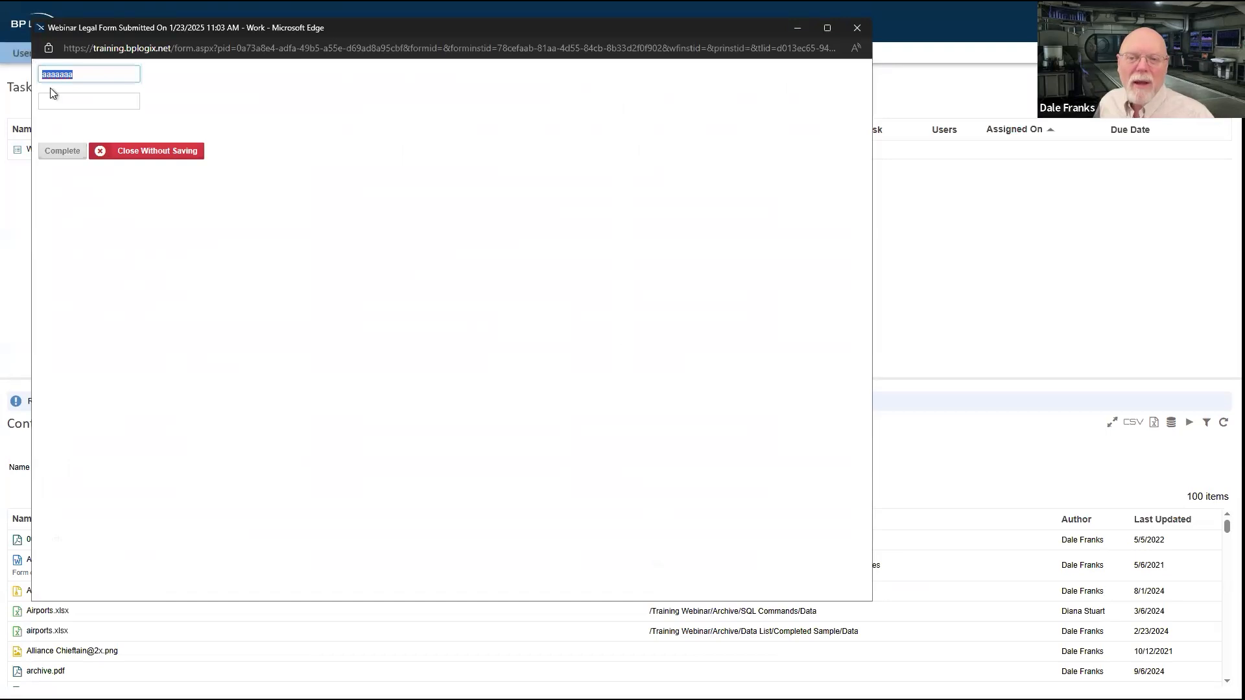
click(76, 154)
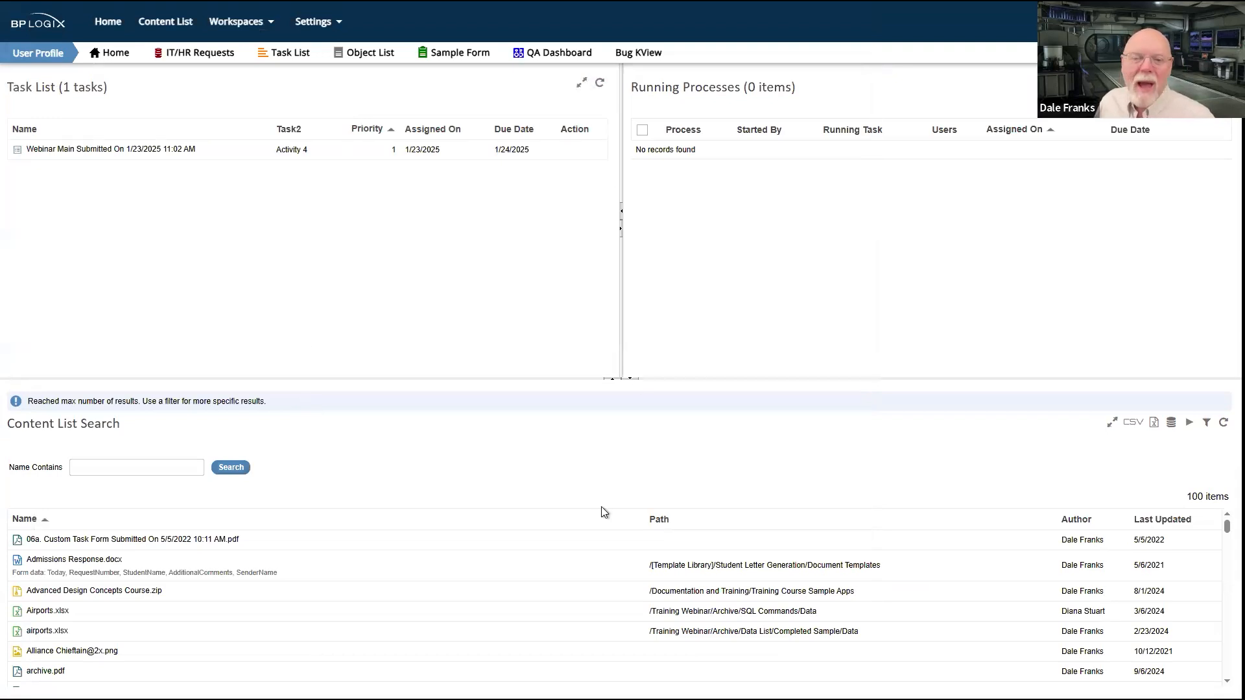
Step: Review the Webinar Main form in the Activity 4 task and complete the task
click(130, 153)
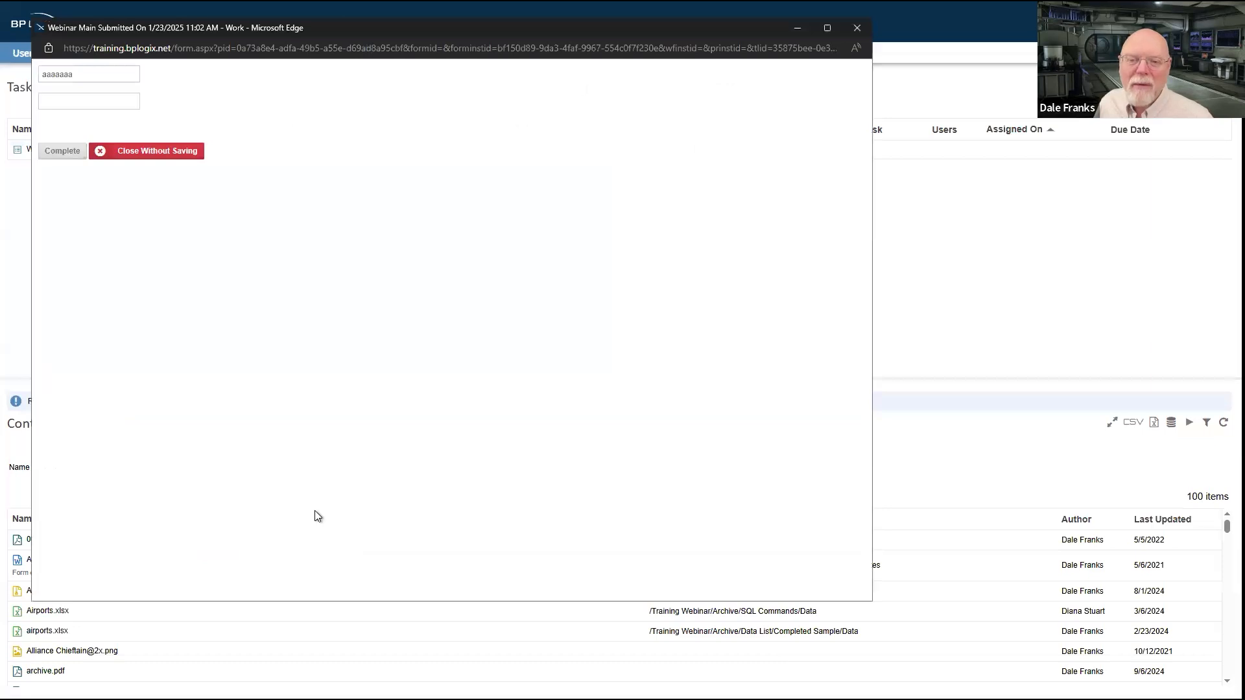
click(854, 29)
click(178, 150)
click(62, 151)
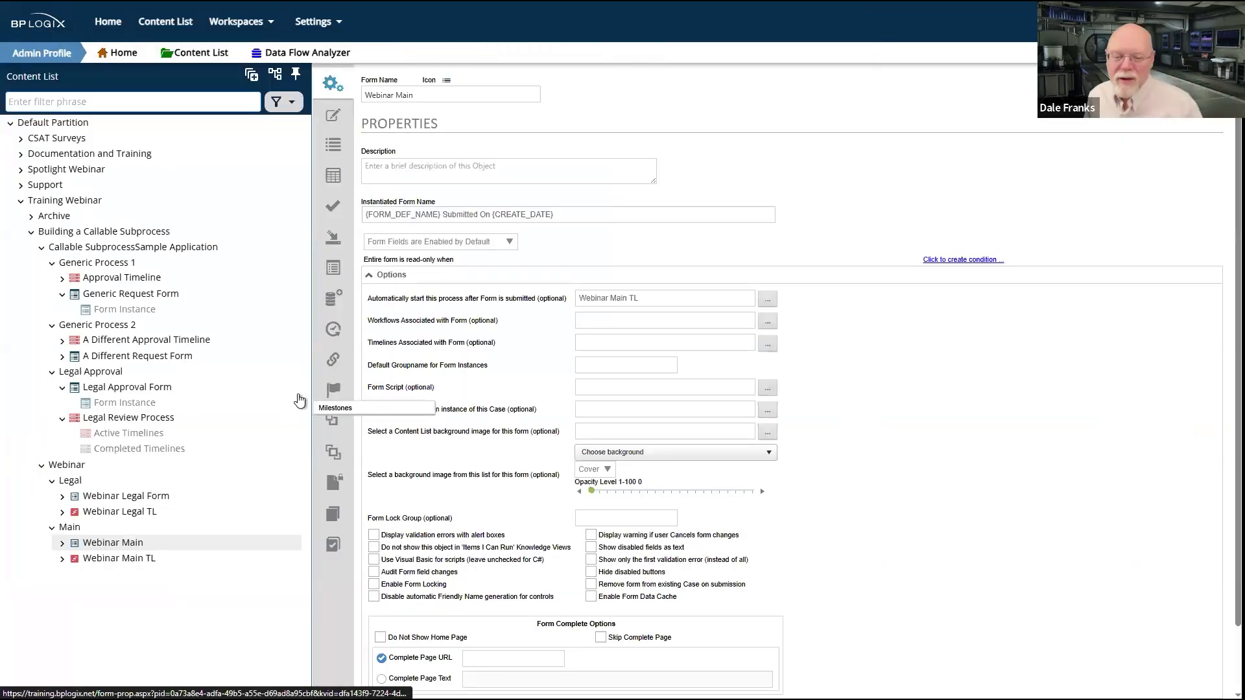
Step: Rename Activity 1 of Webinar Legal TL as Paralegal
click(106, 518)
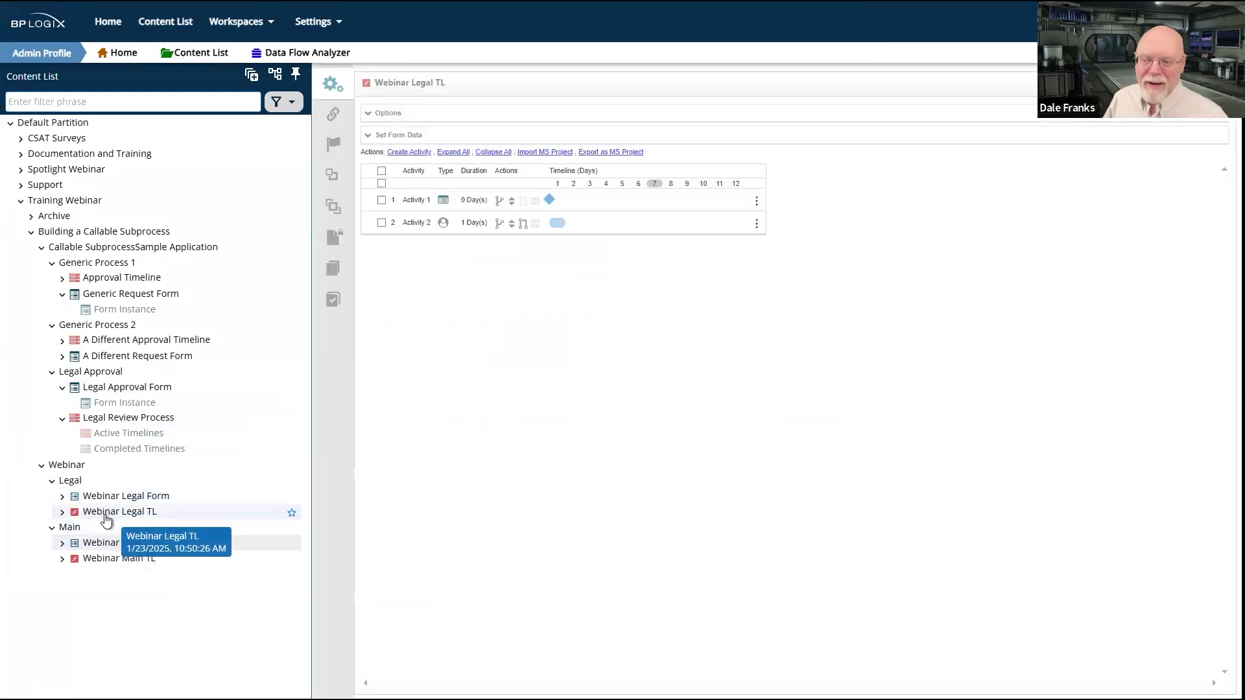
click(415, 201)
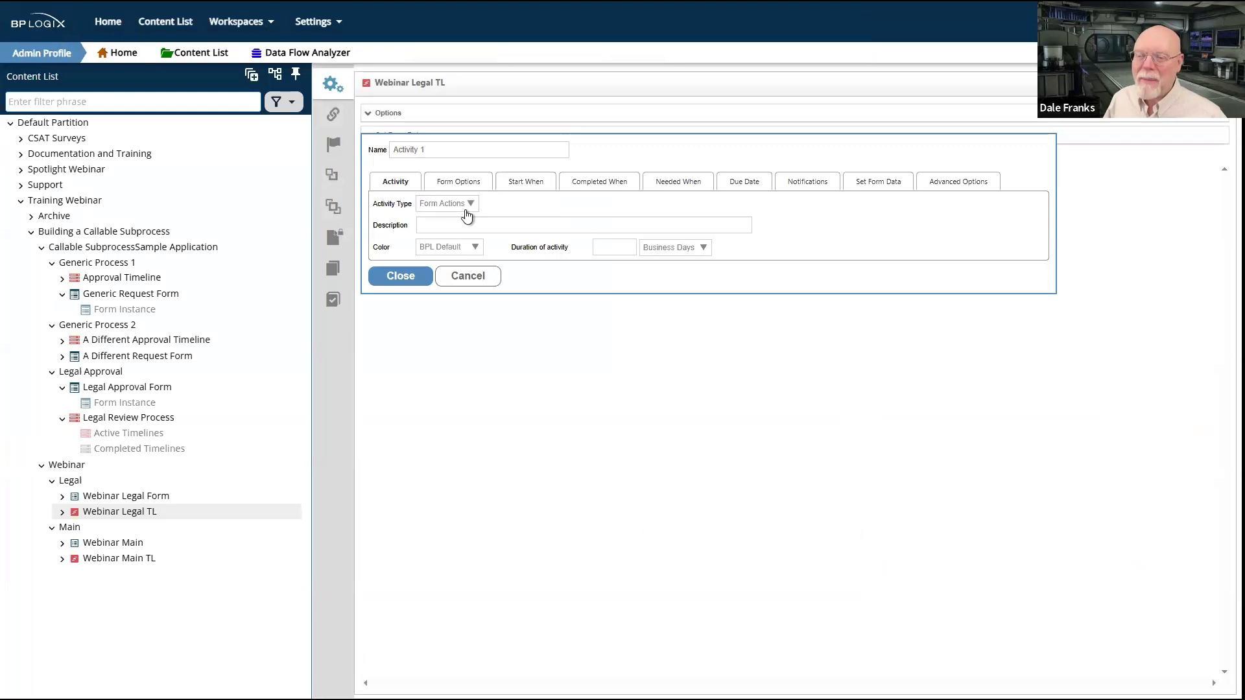
triple_click(440, 149)
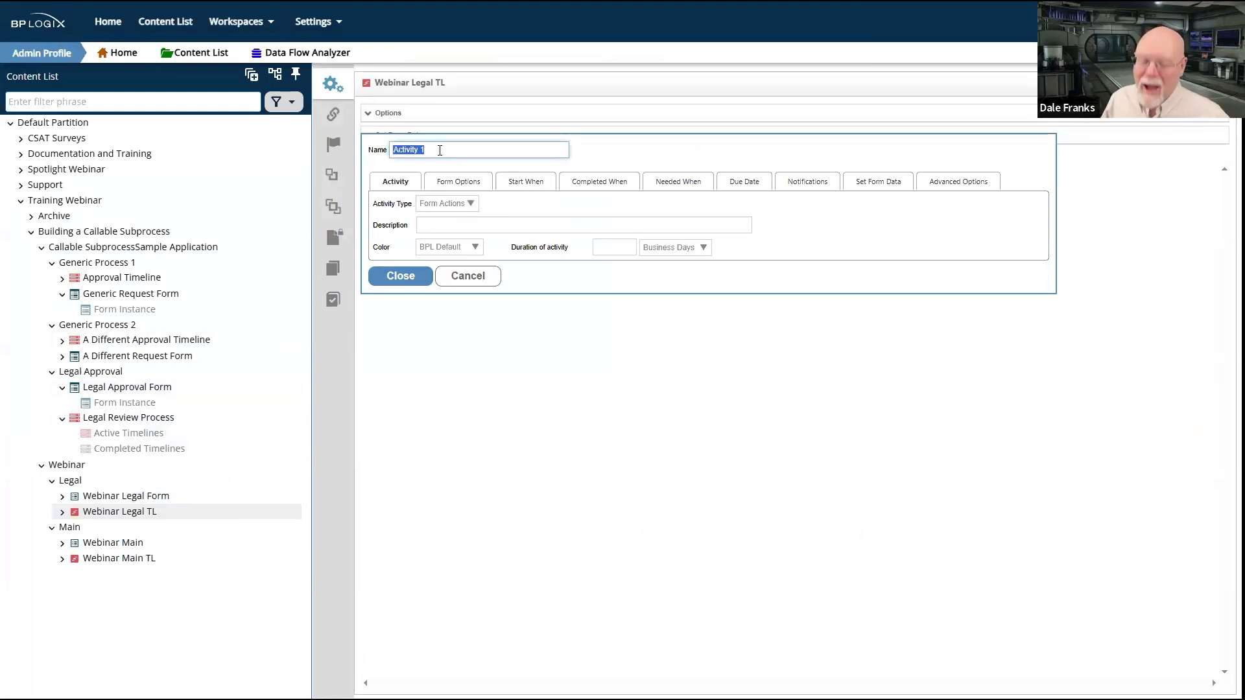
text(Paralega)
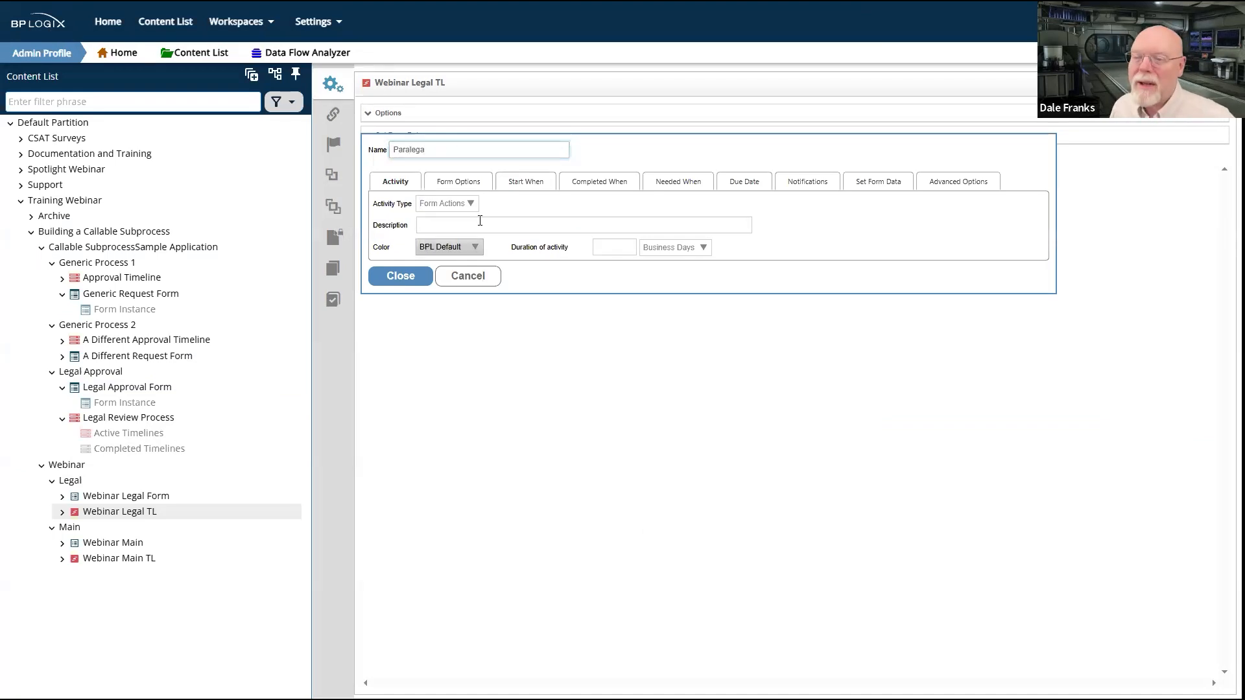
text(l)
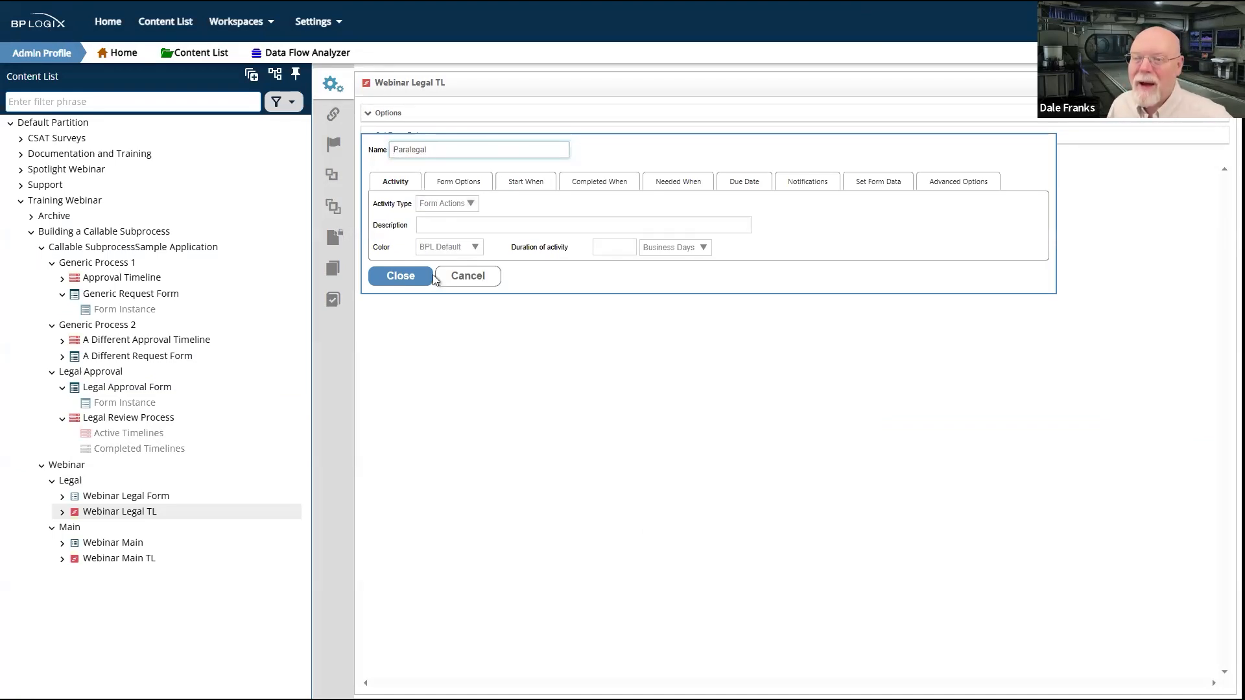
click(415, 276)
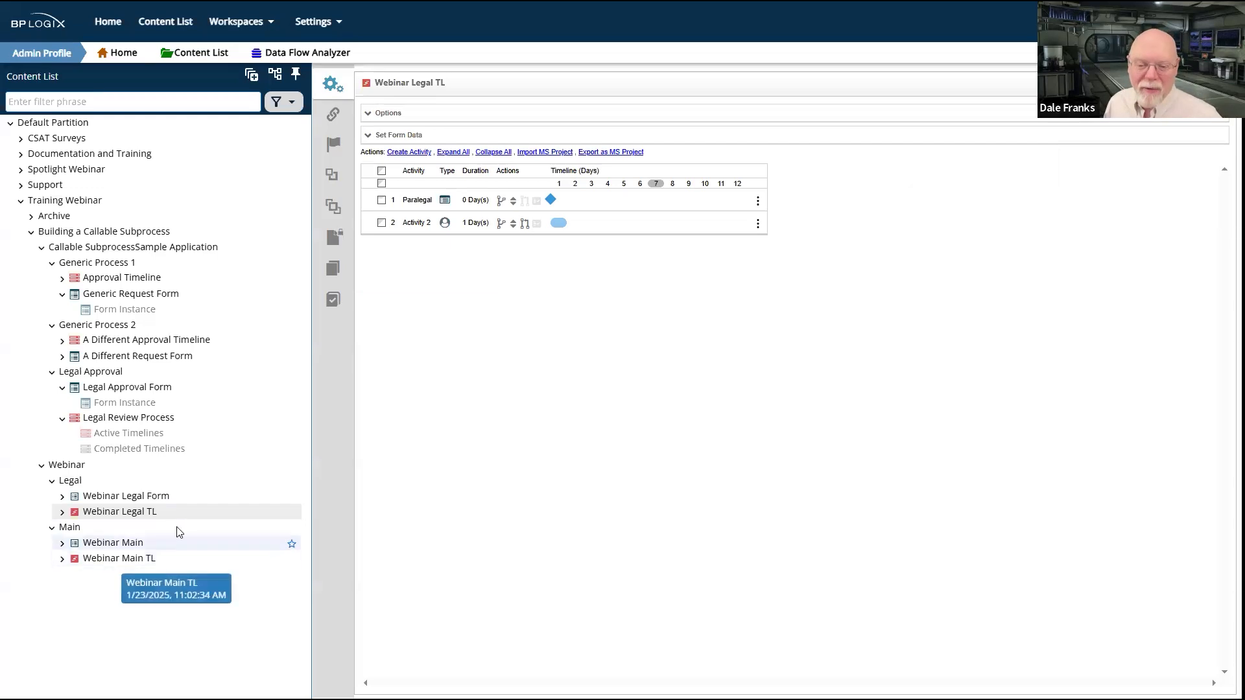
Step: Rename the Paralegal activity of Webinar Legal TL as Form
click(417, 200)
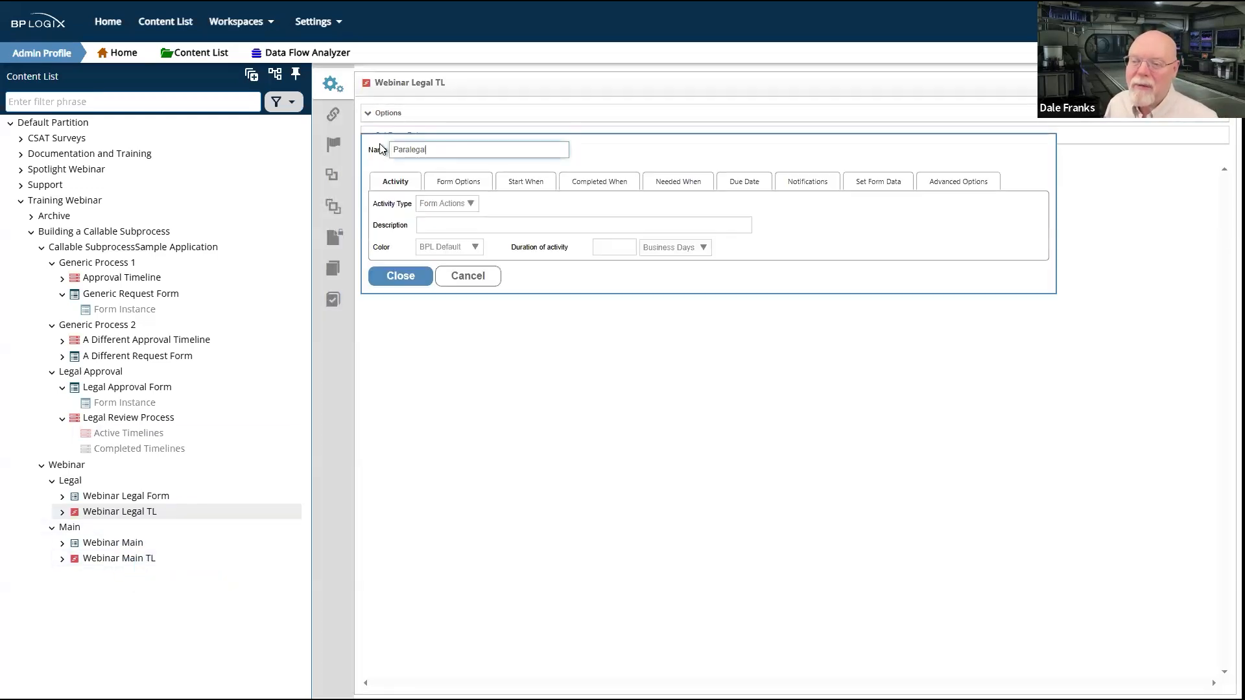
text(Form)
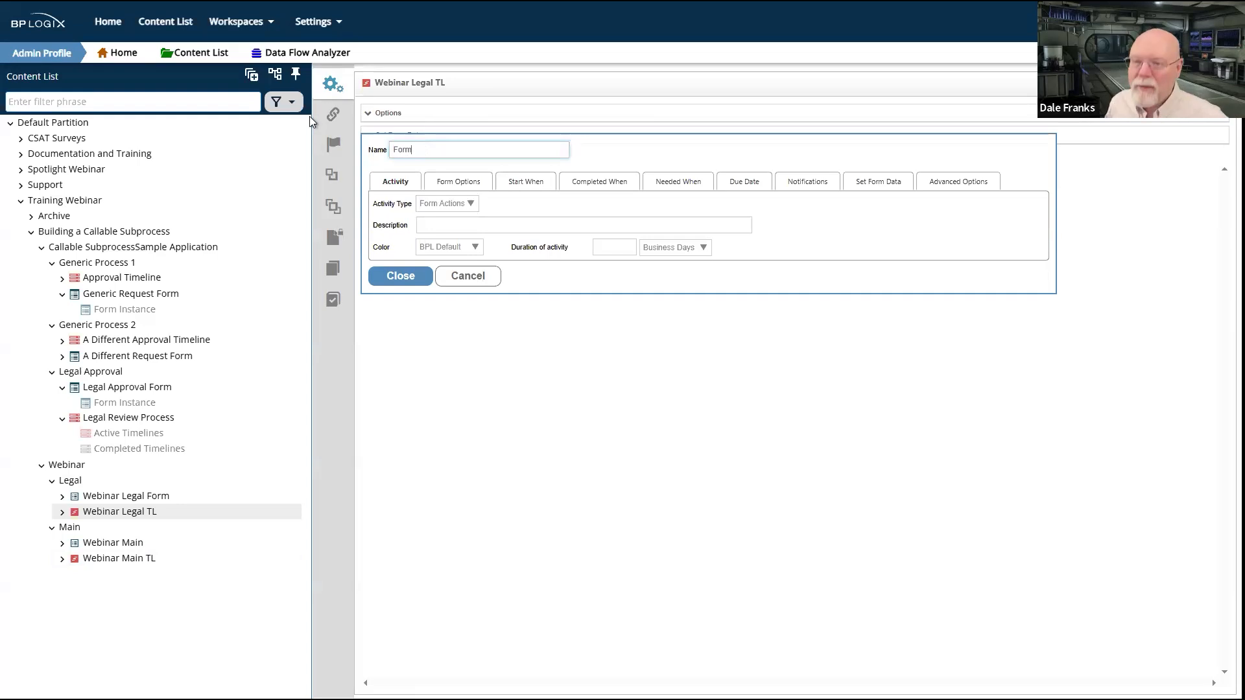
click(387, 278)
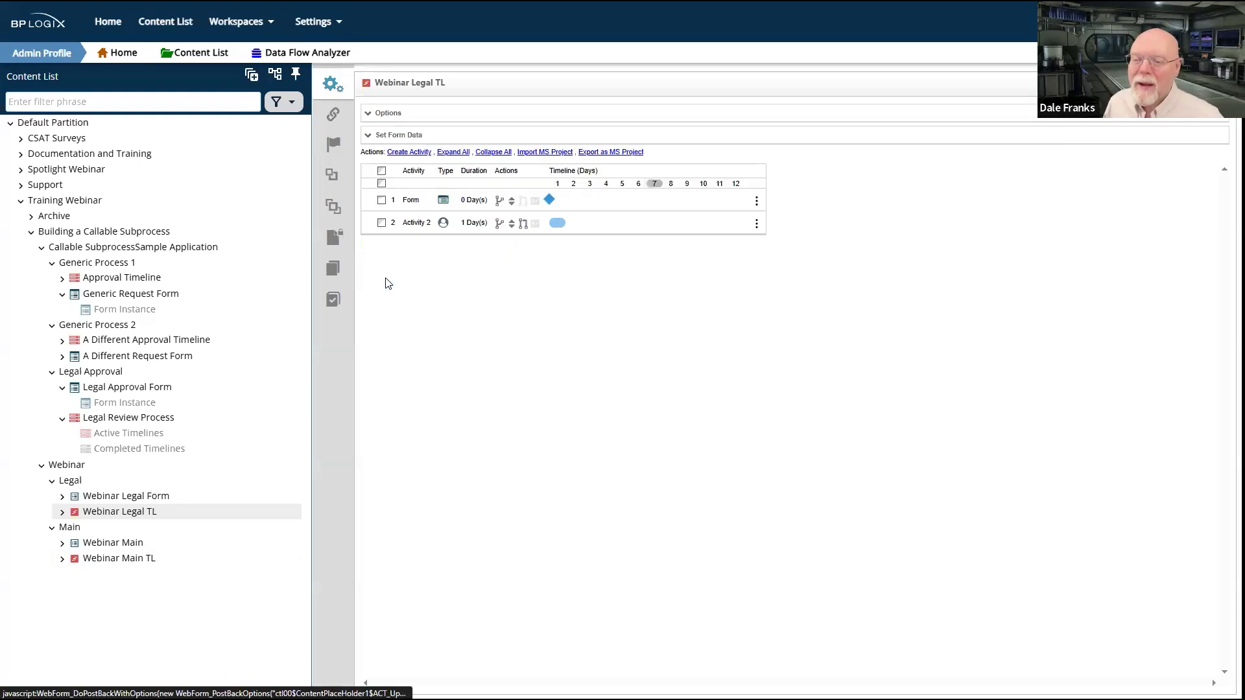
Step: Rename Activity 2 of Webinar Legal TL as Legal Approval and save the timeline
click(414, 224)
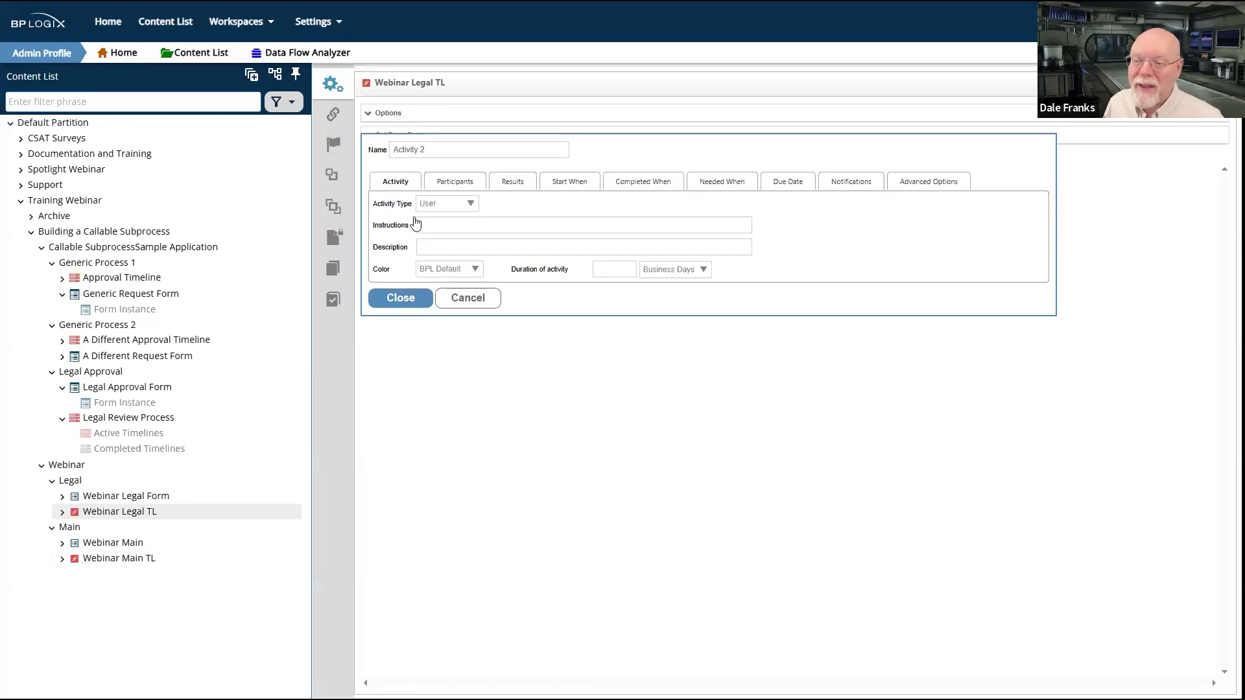
click(455, 149)
text(Paralega)
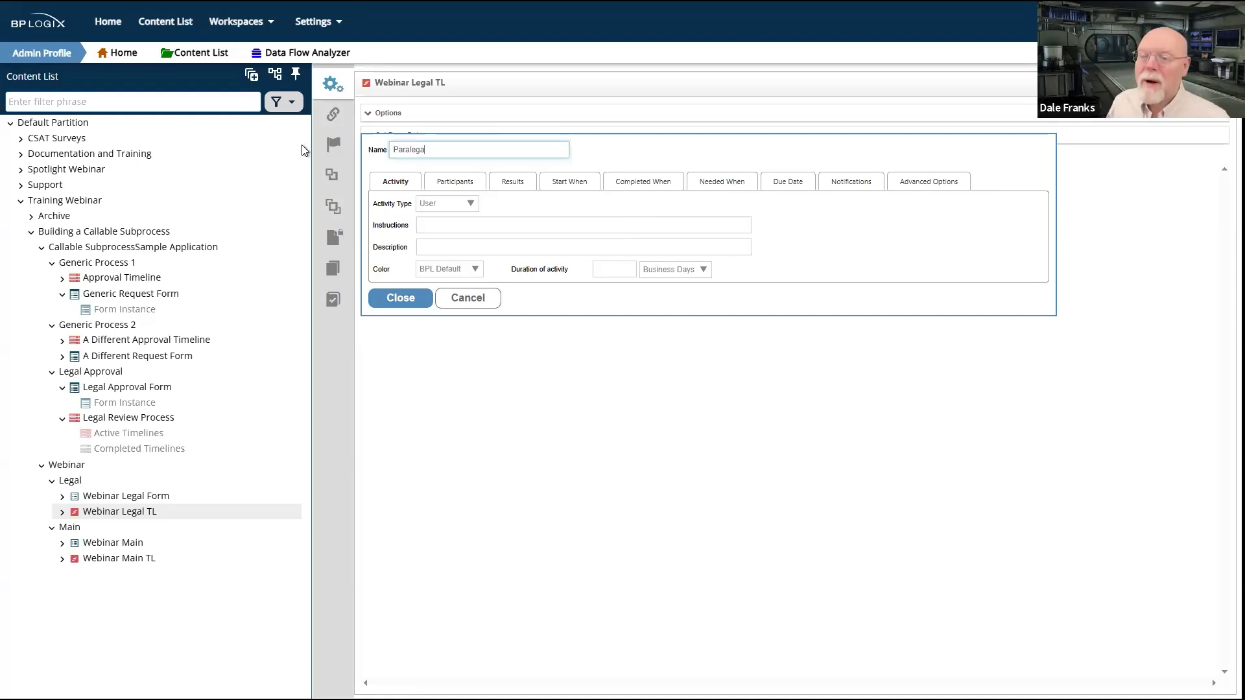
key(BackSpace)
key(BackSpace)
key(BackSpace)
key(BackSpace)
key(BackSpace)
key(BackSpace)
key(BackSpace)
key(BackSpace)
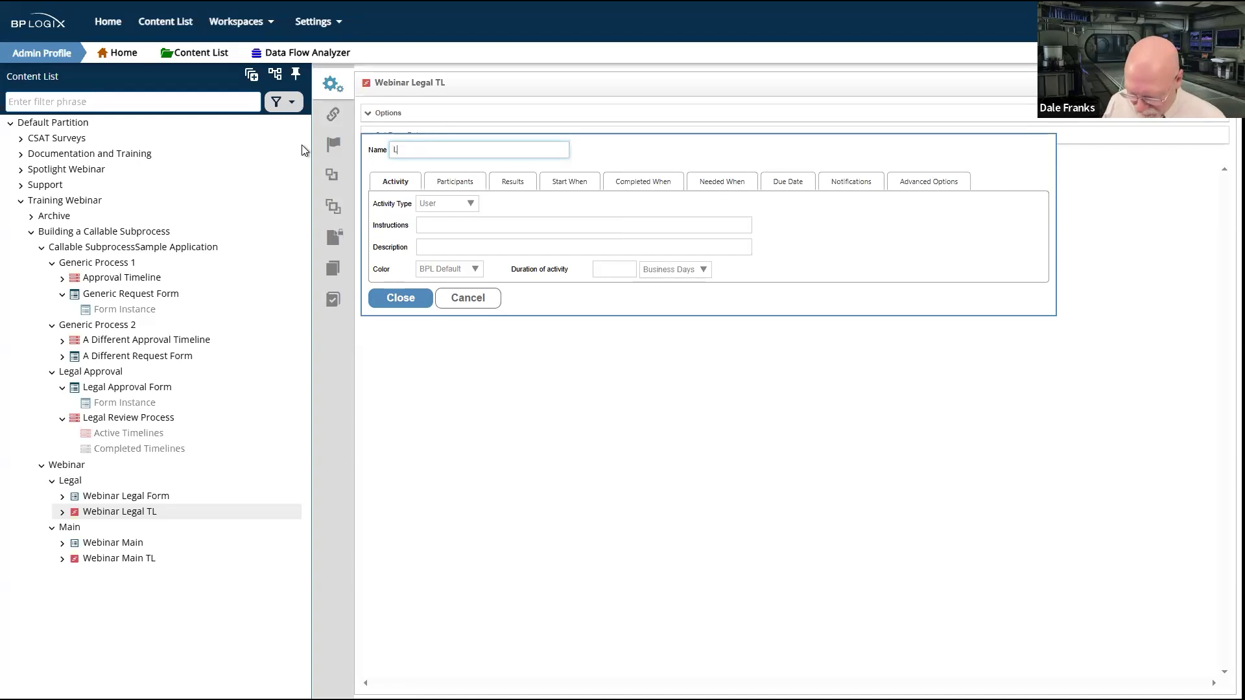
text(Legal Approval)
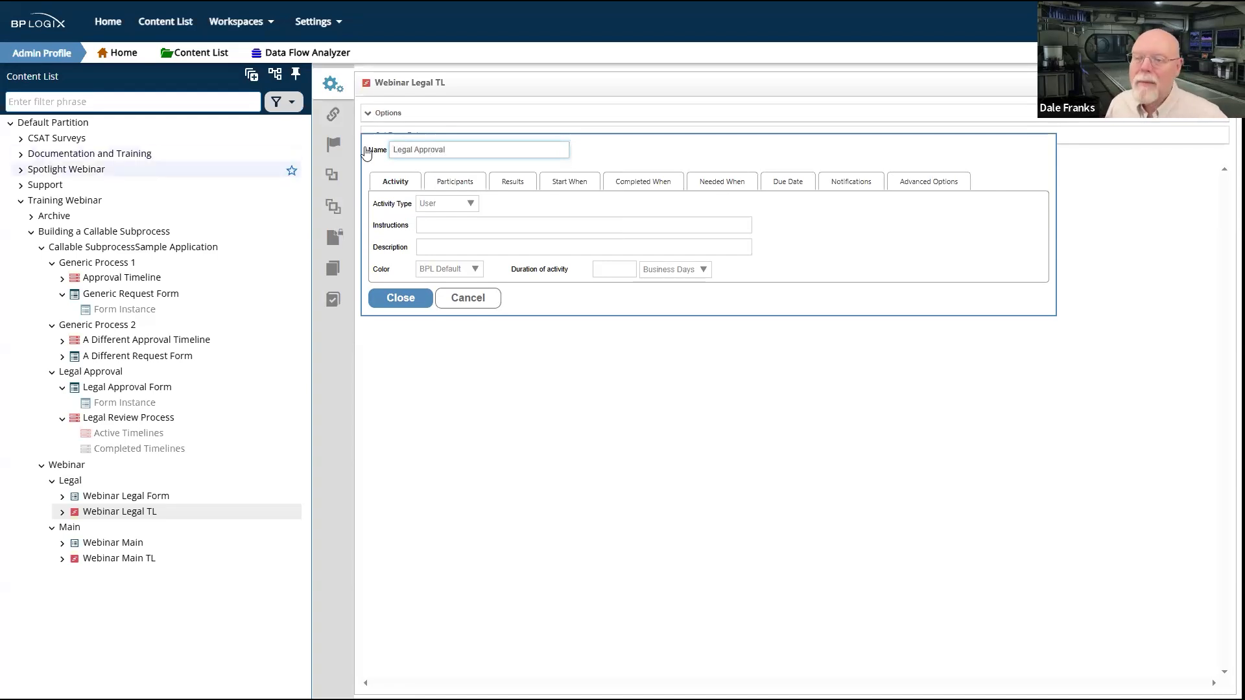
click(402, 299)
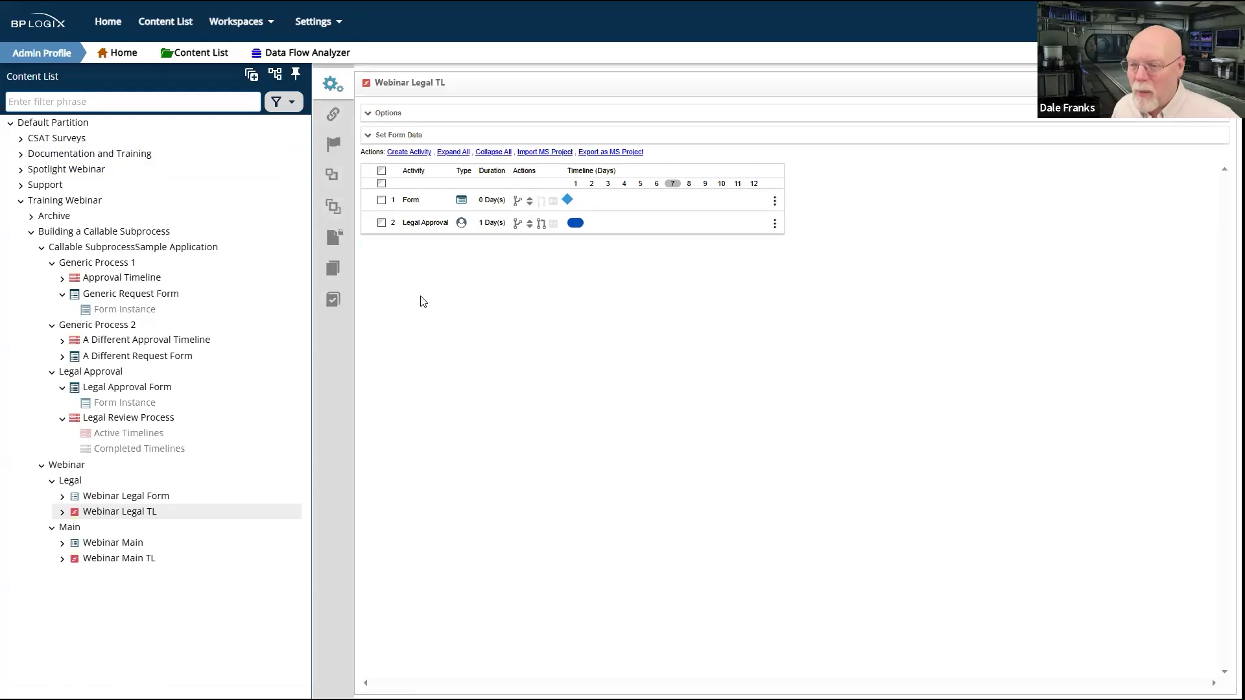
click(1172, 83)
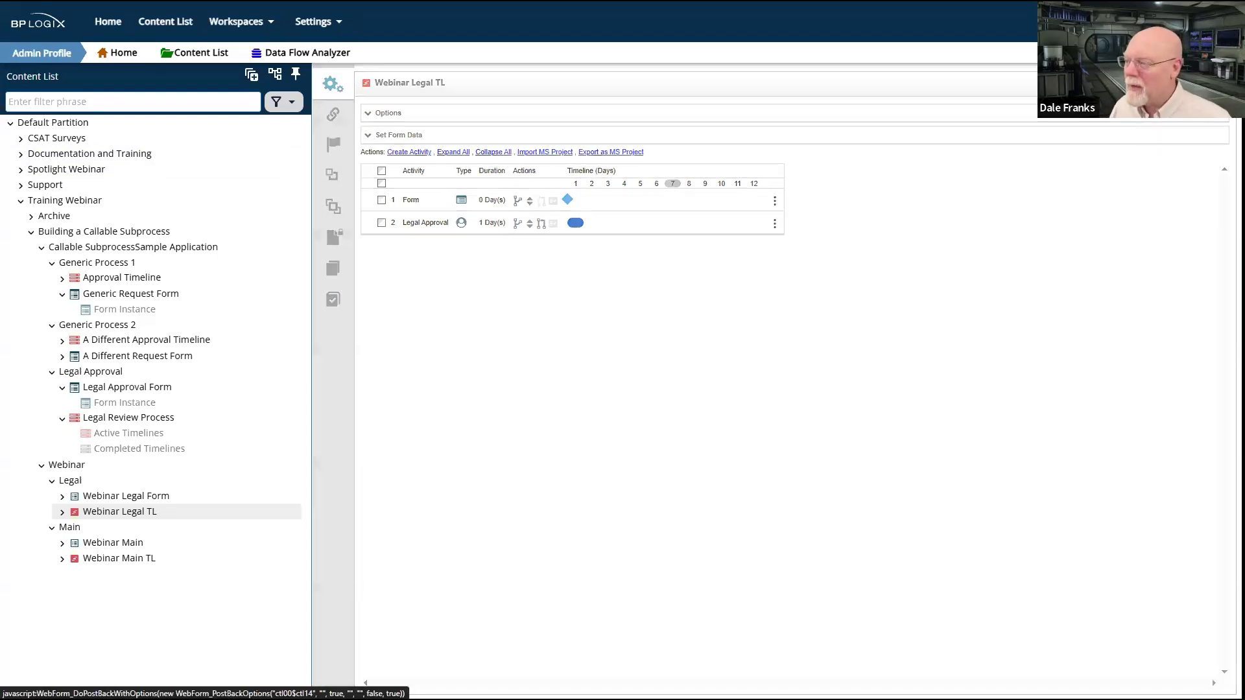
Step: Rename Activity 1 of Webinar Main TL as Initial Review
click(130, 559)
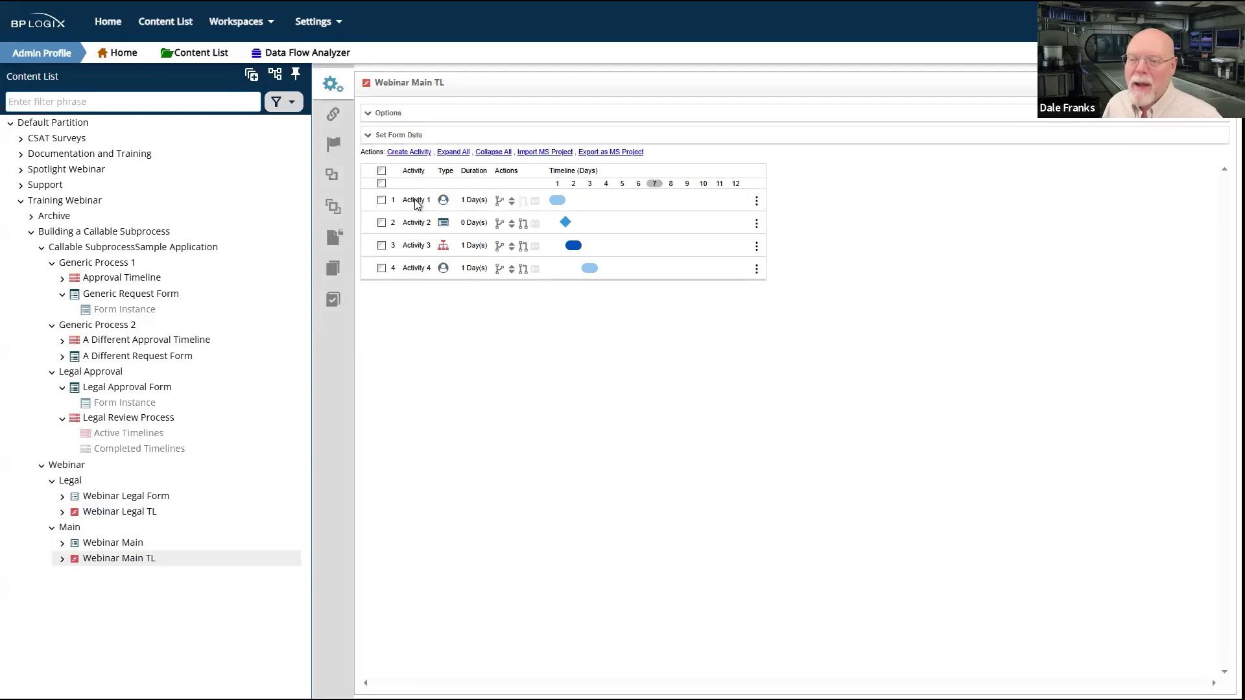
click(415, 200)
key(ctrl+a)
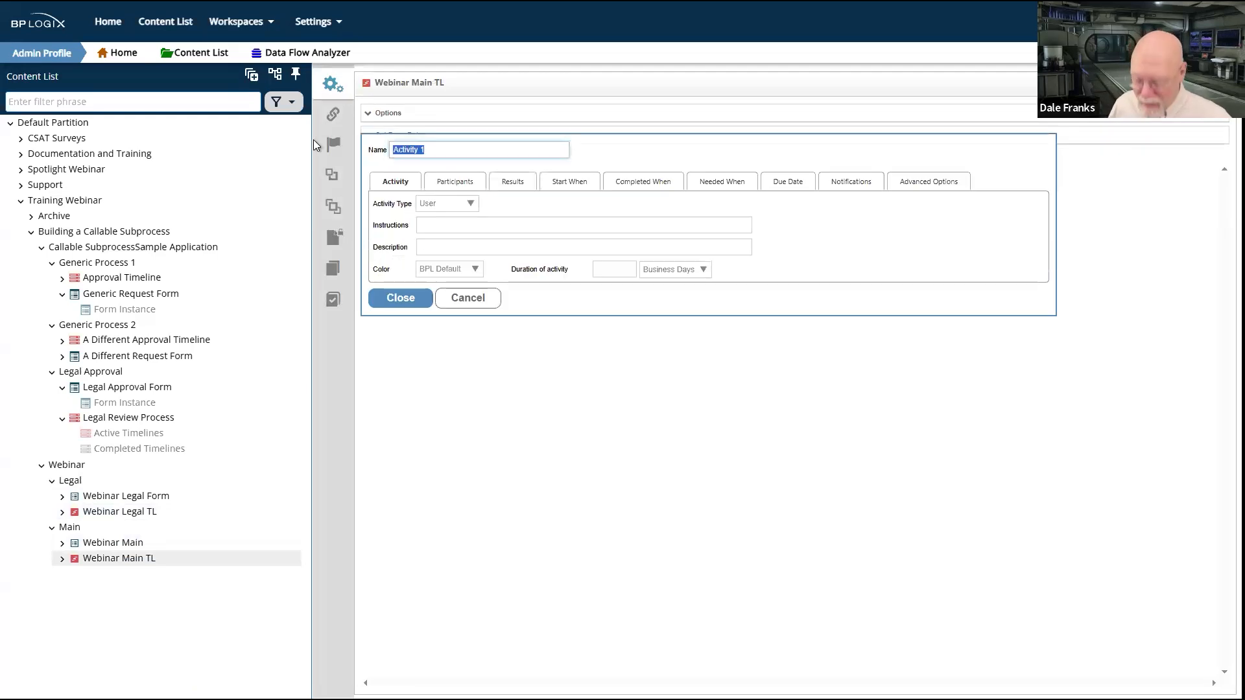
text(Initial Review)
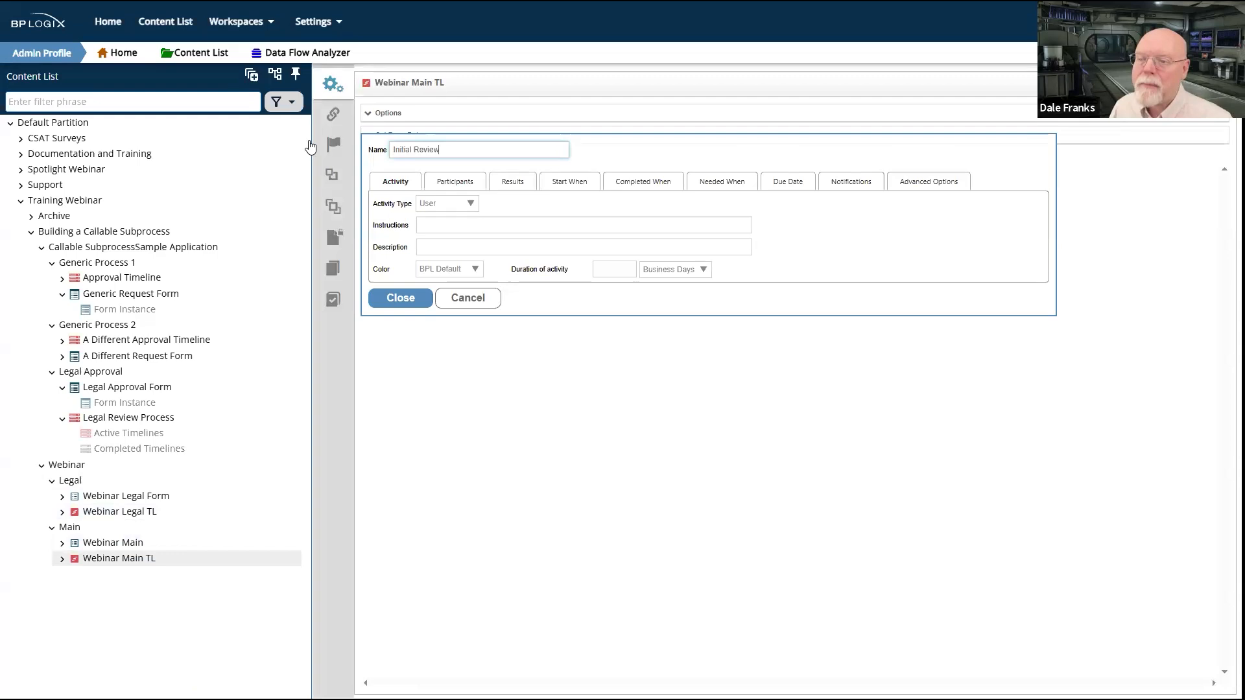
click(400, 298)
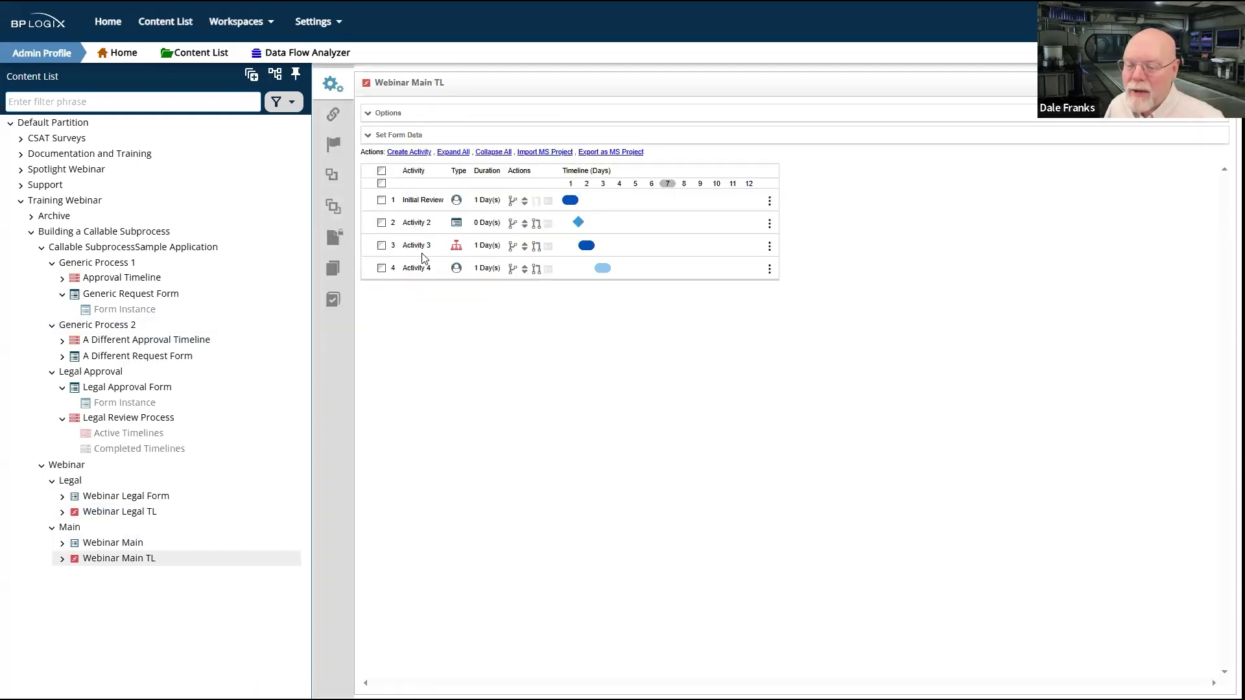
Step: Rename Activity 4 of Webinar Main TL as Final Review - Main
click(417, 269)
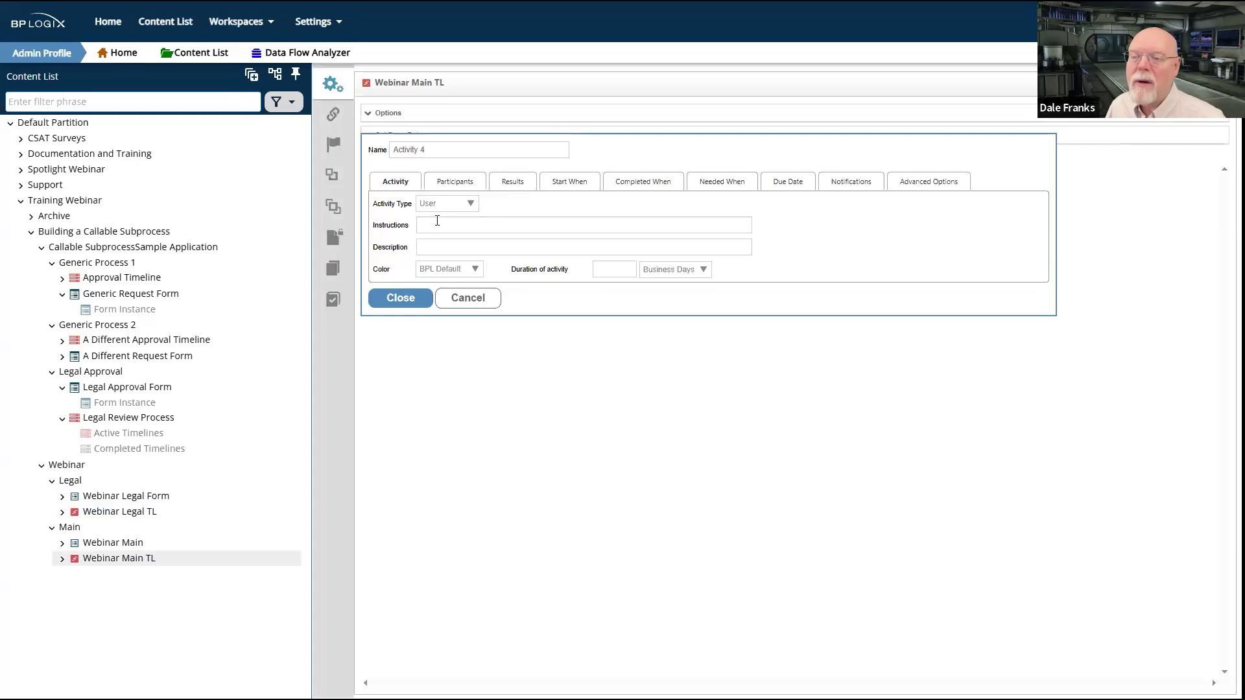
drag(451, 149, 361, 144)
text(Final Review - Main)
click(400, 297)
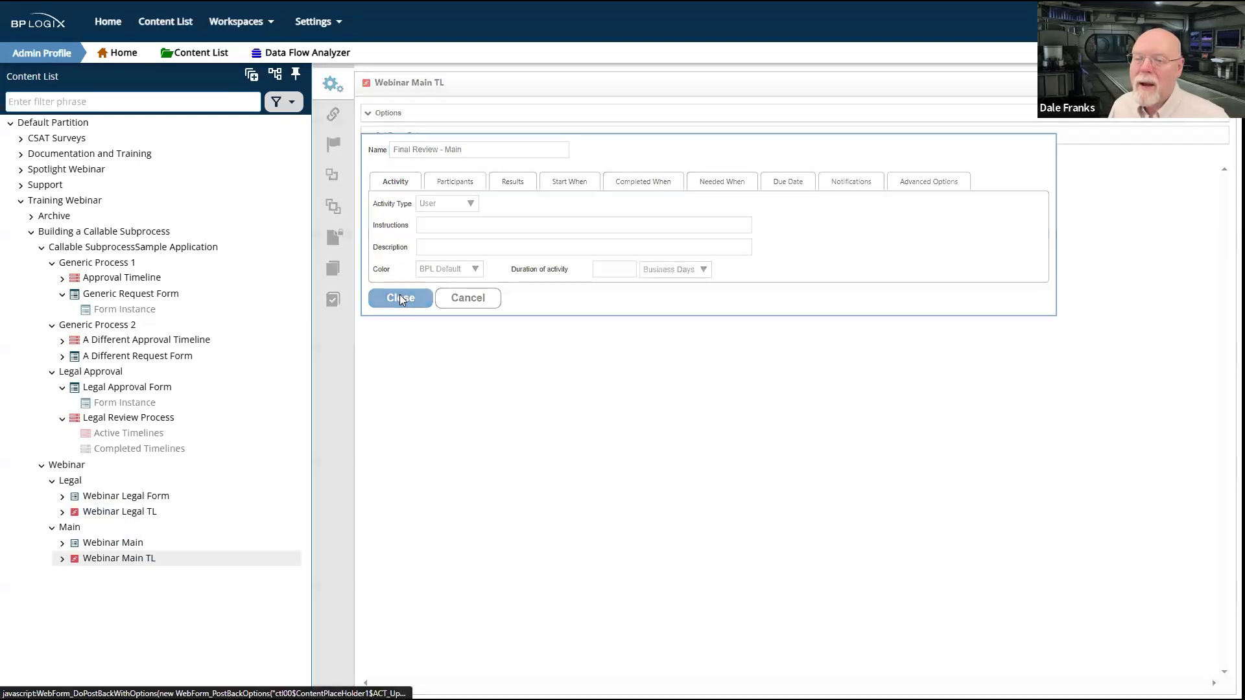
Step: Rename the Initial Review activity of Webinar Main TL as Initial Review - Main and save the timeline
click(425, 200)
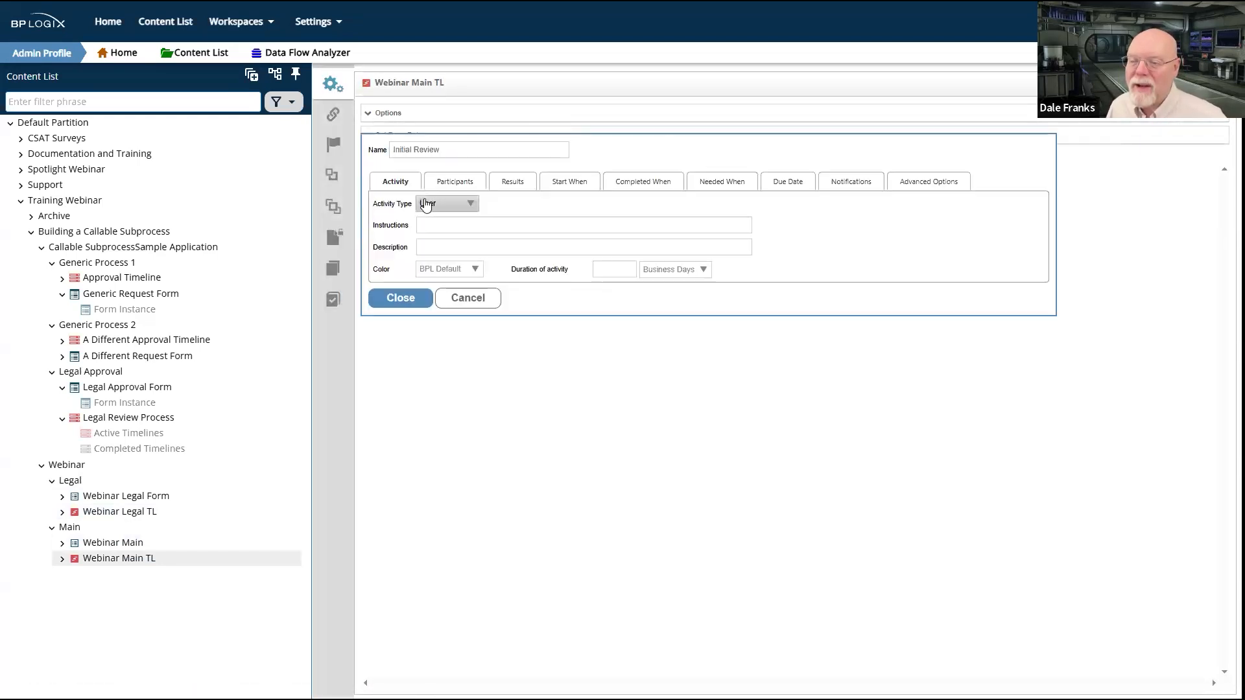
click(477, 150)
text(- Main)
click(398, 295)
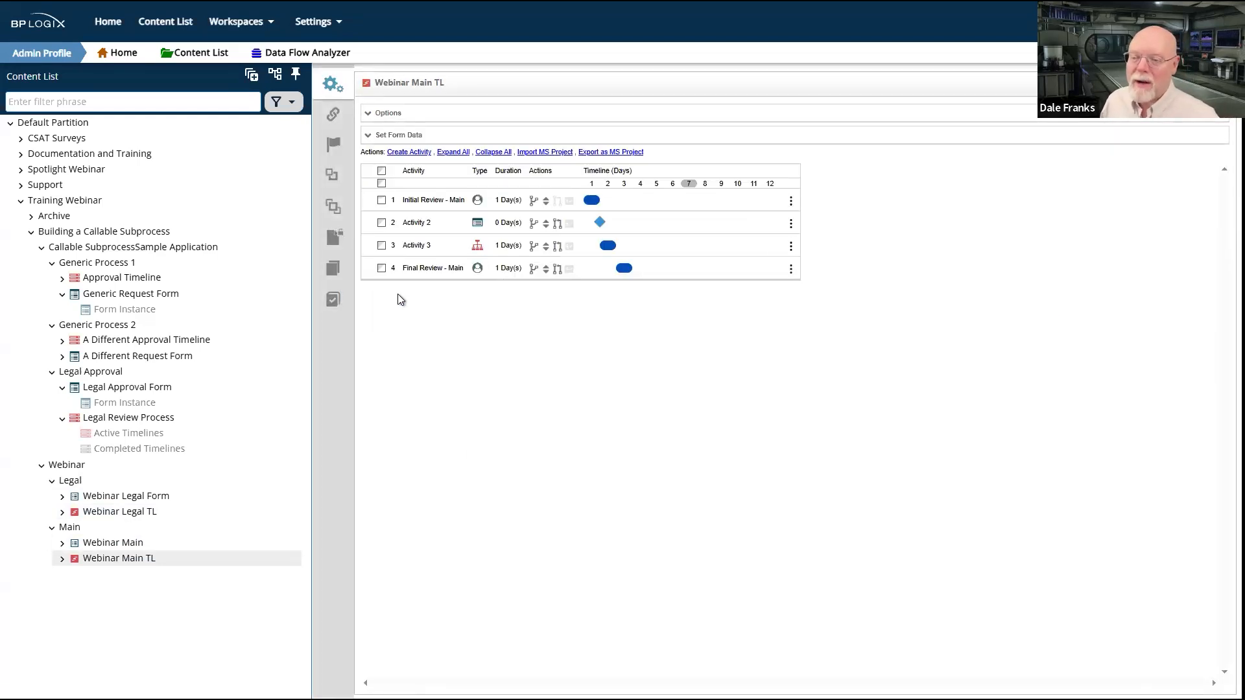
click(1134, 83)
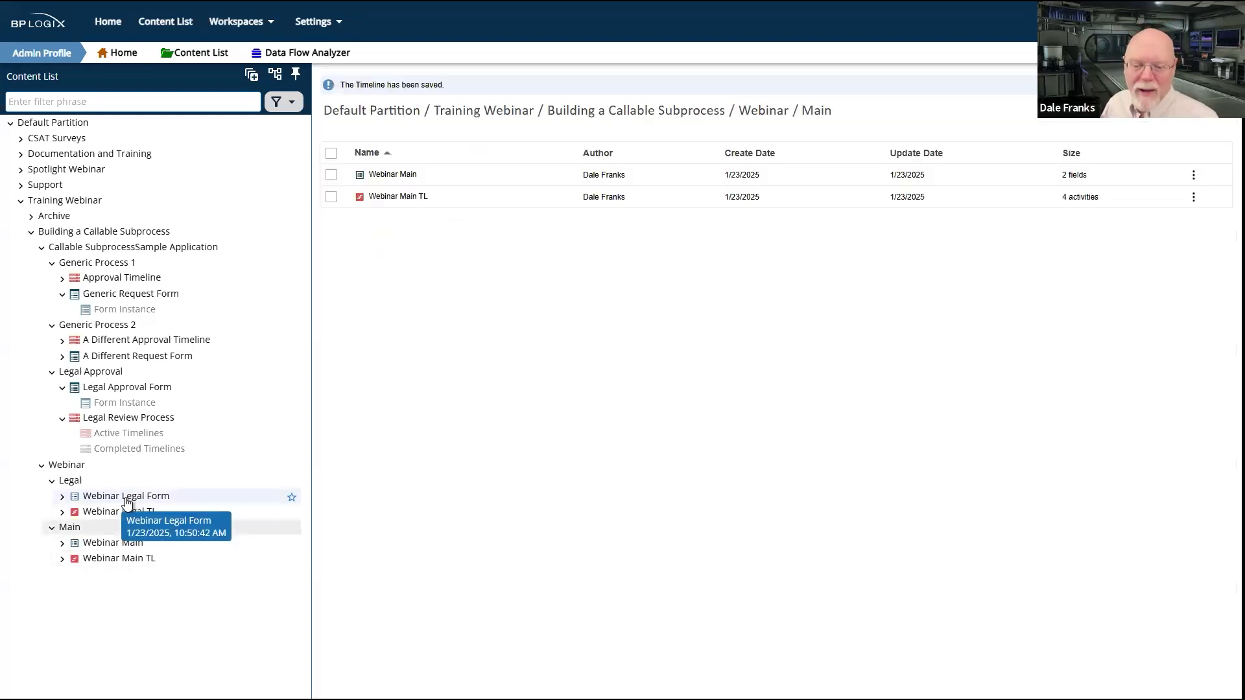
Step: Add the {ACTIVITY_RUNNING_NAME} variable on a new line above the fields of the Webinar Main form, copy it, and check in the form
click(393, 179)
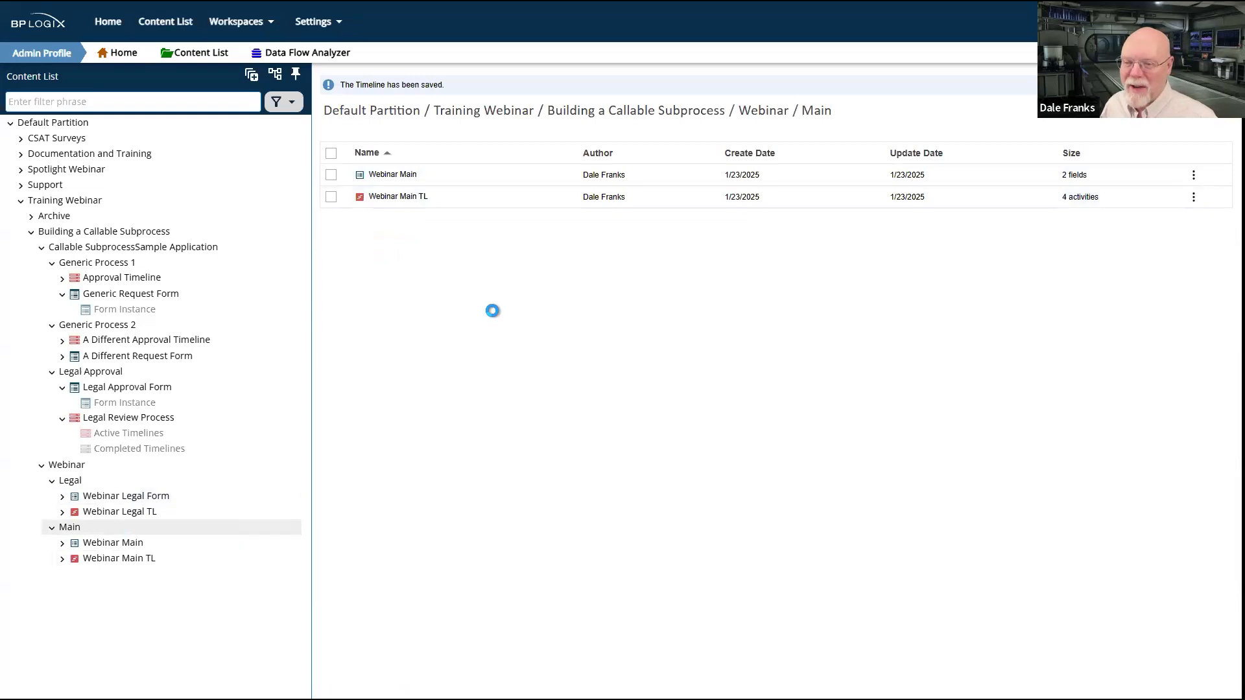
click(402, 175)
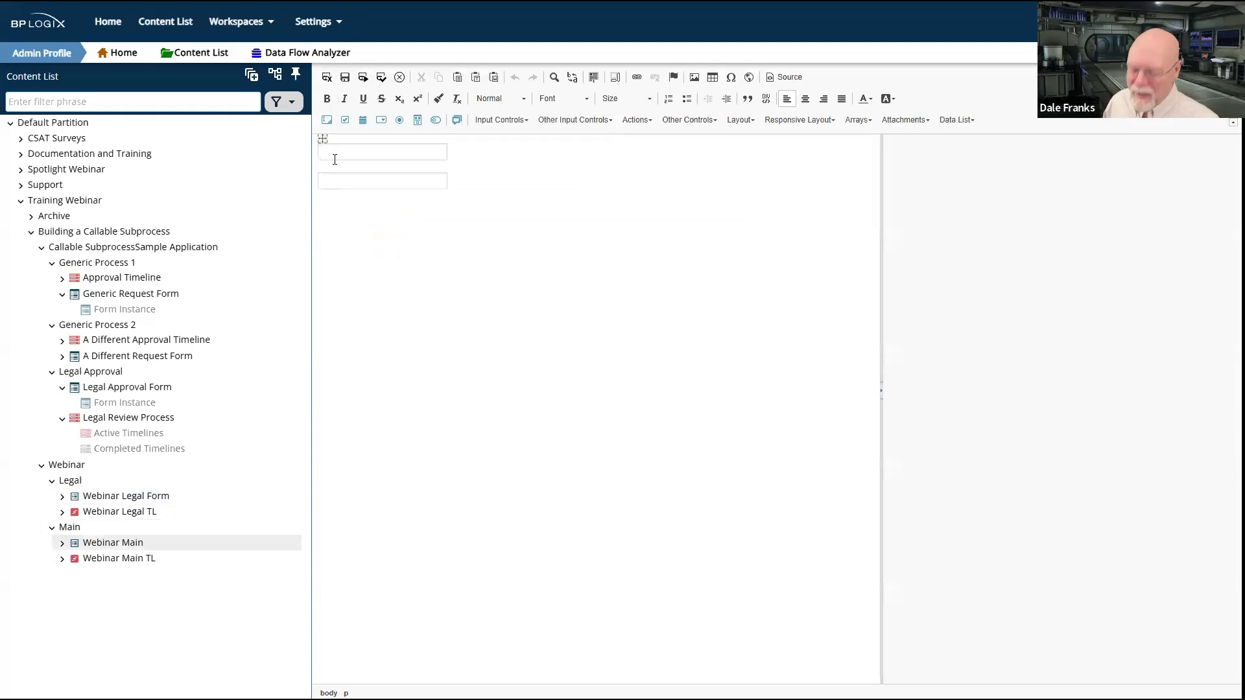
key(Return)
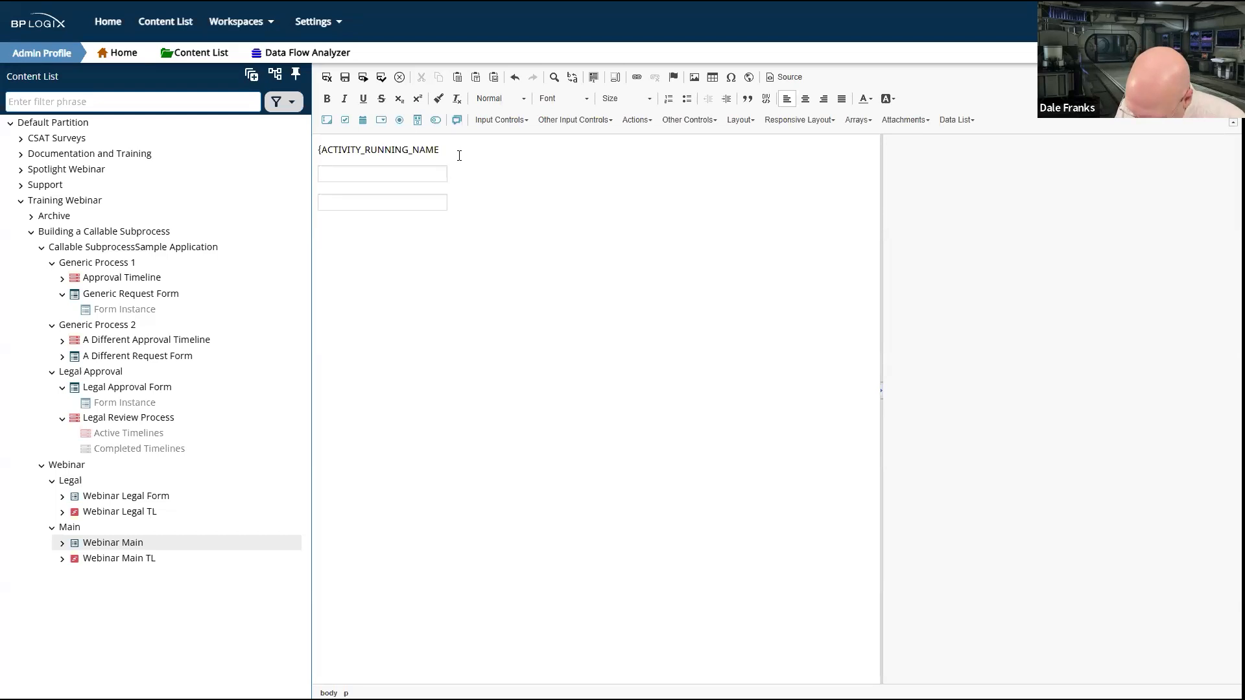
drag(452, 147, 287, 155)
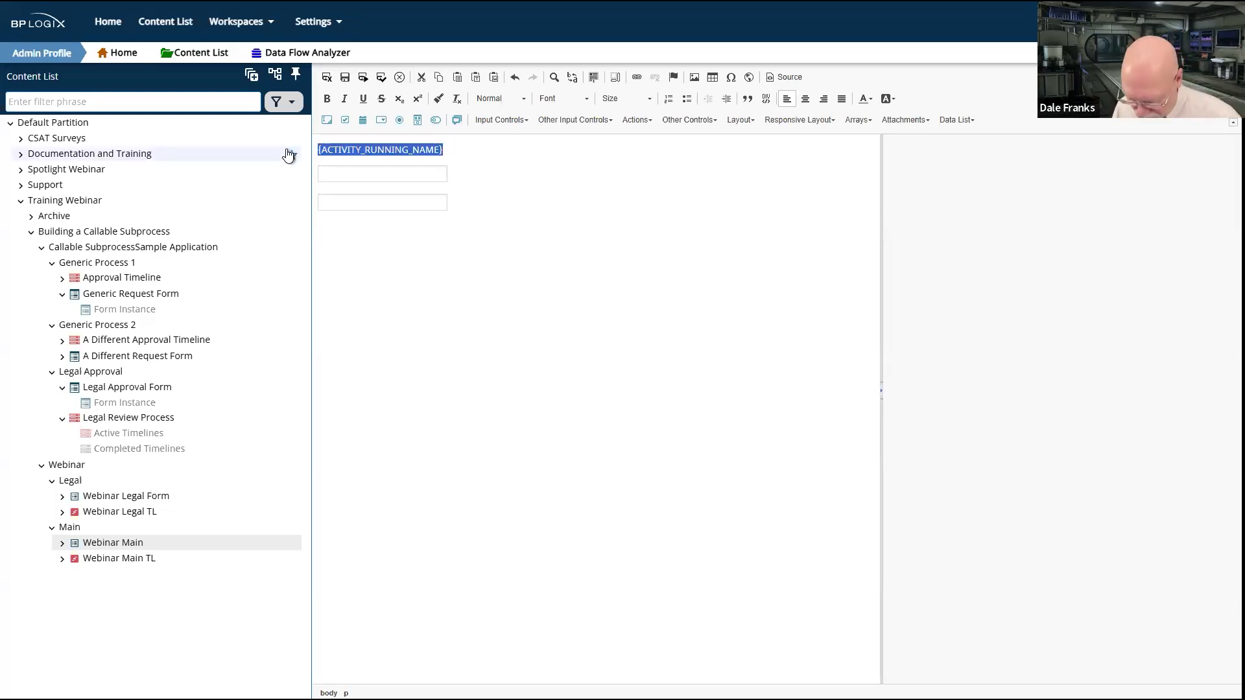
click(326, 77)
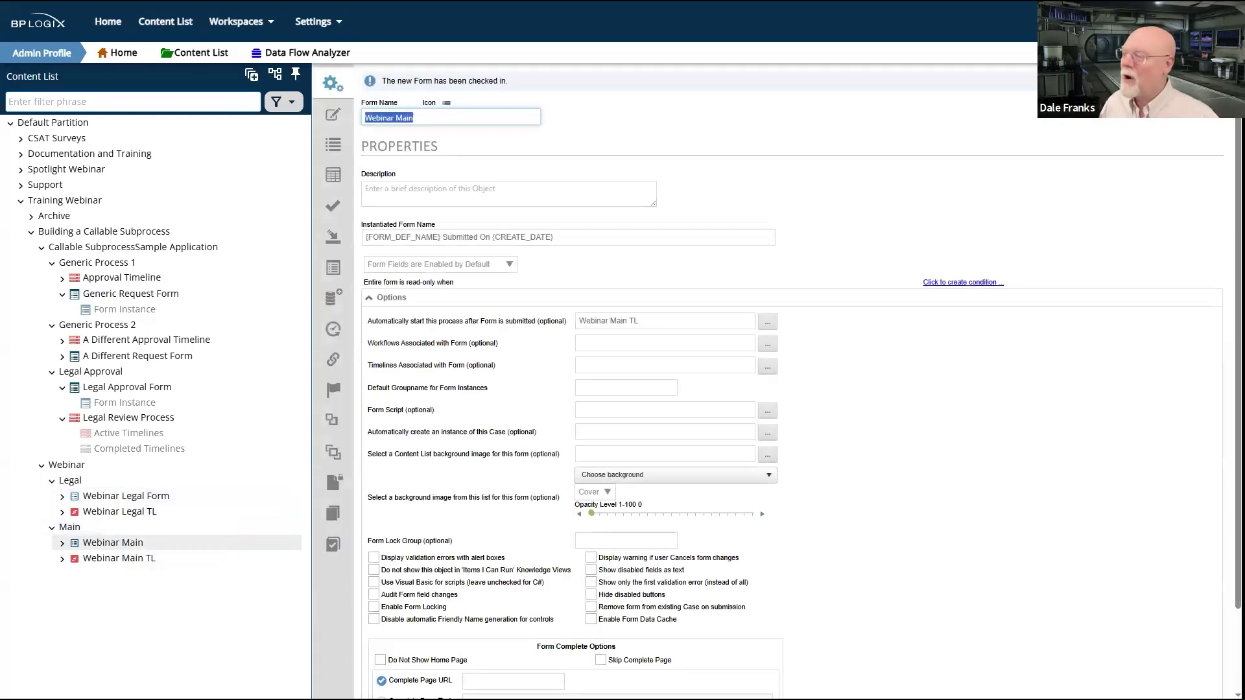
mouse_move(1204, 103)
click(1148, 134)
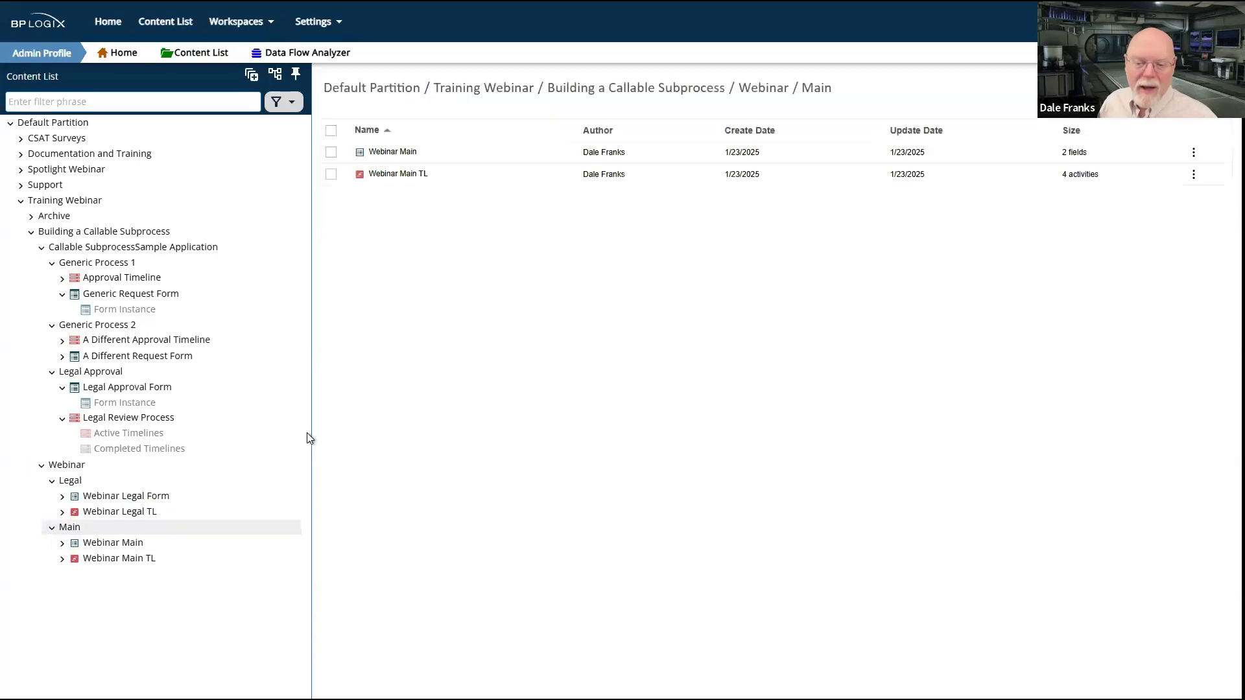
Step: Paste the {ACTIVITY_RUNNING_NAME} variable on a new line above the fields of Webinar Legal Form and check in the form
click(127, 497)
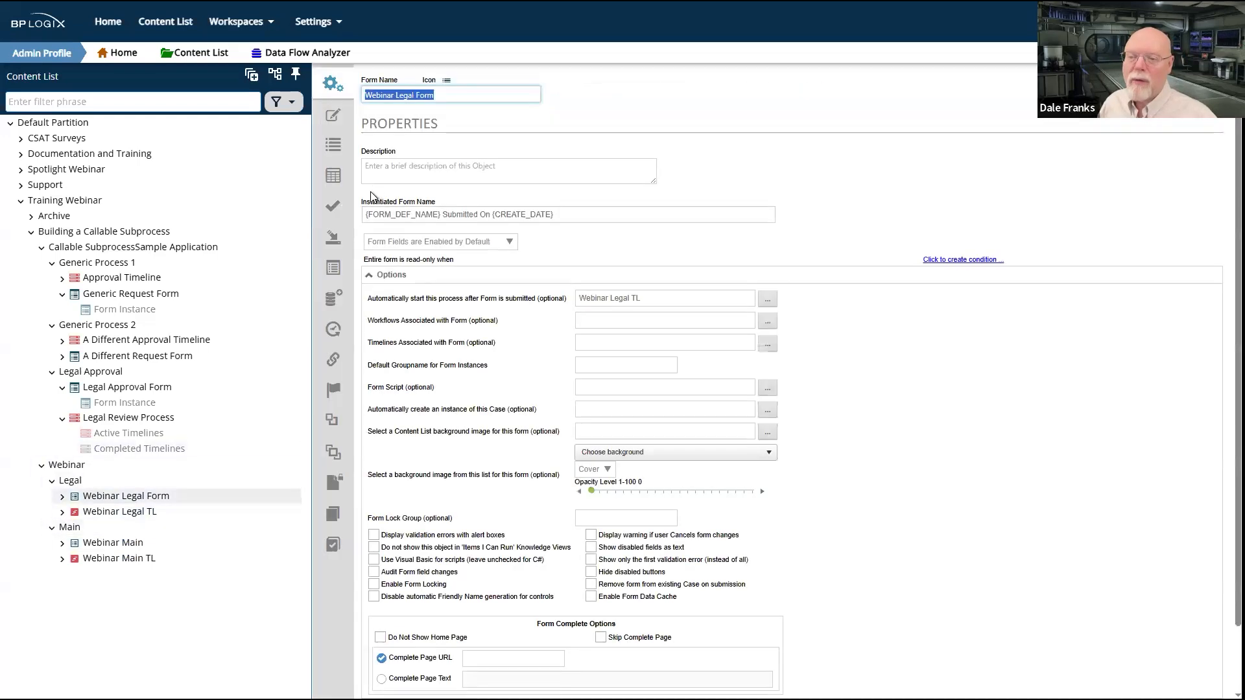
click(334, 118)
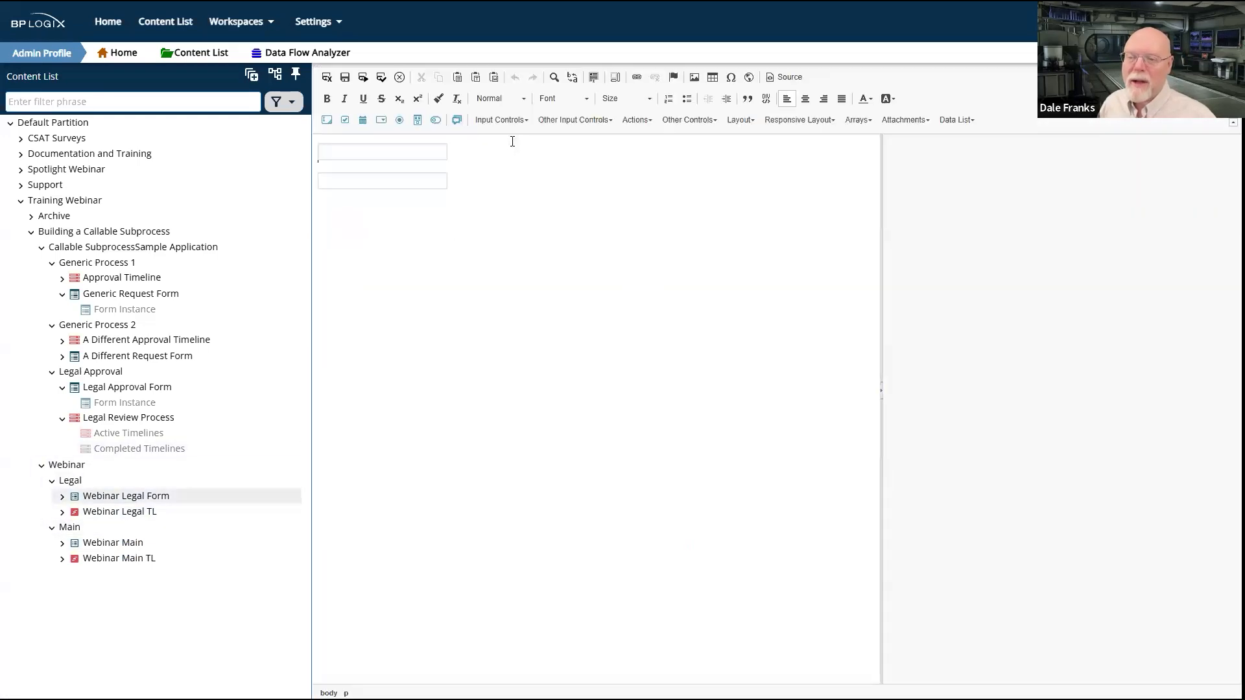
key(Return)
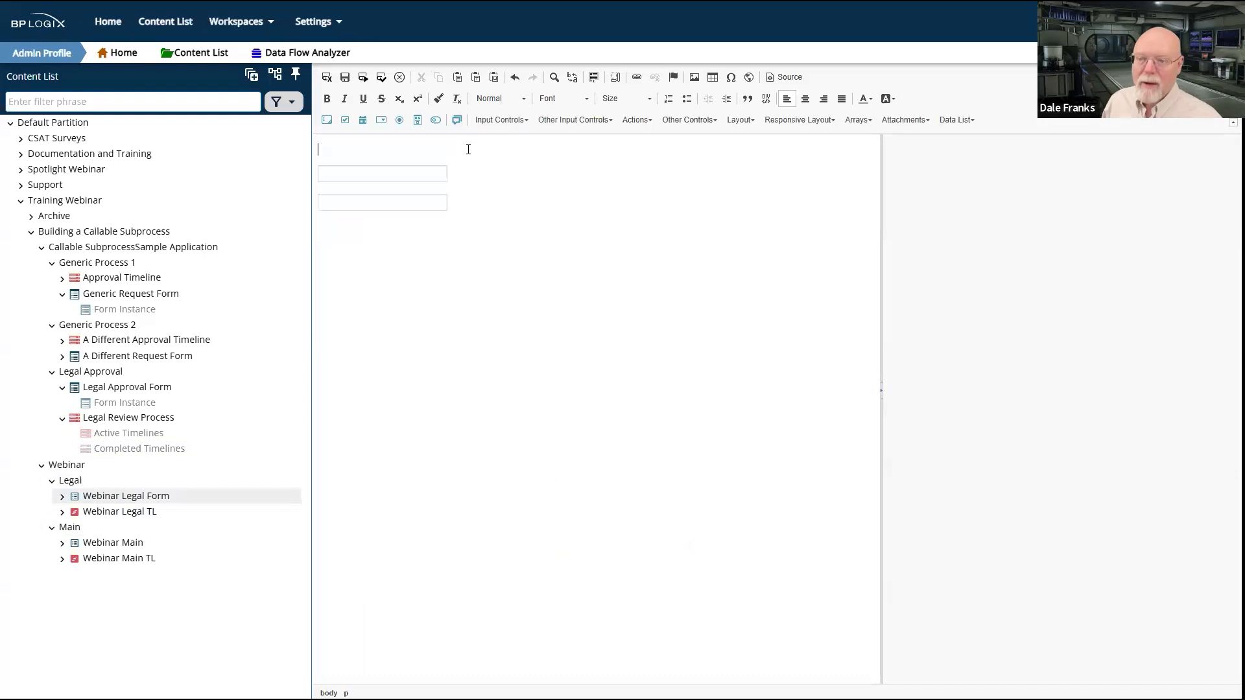
text({ACTIVITY_RUNNING_NAME})
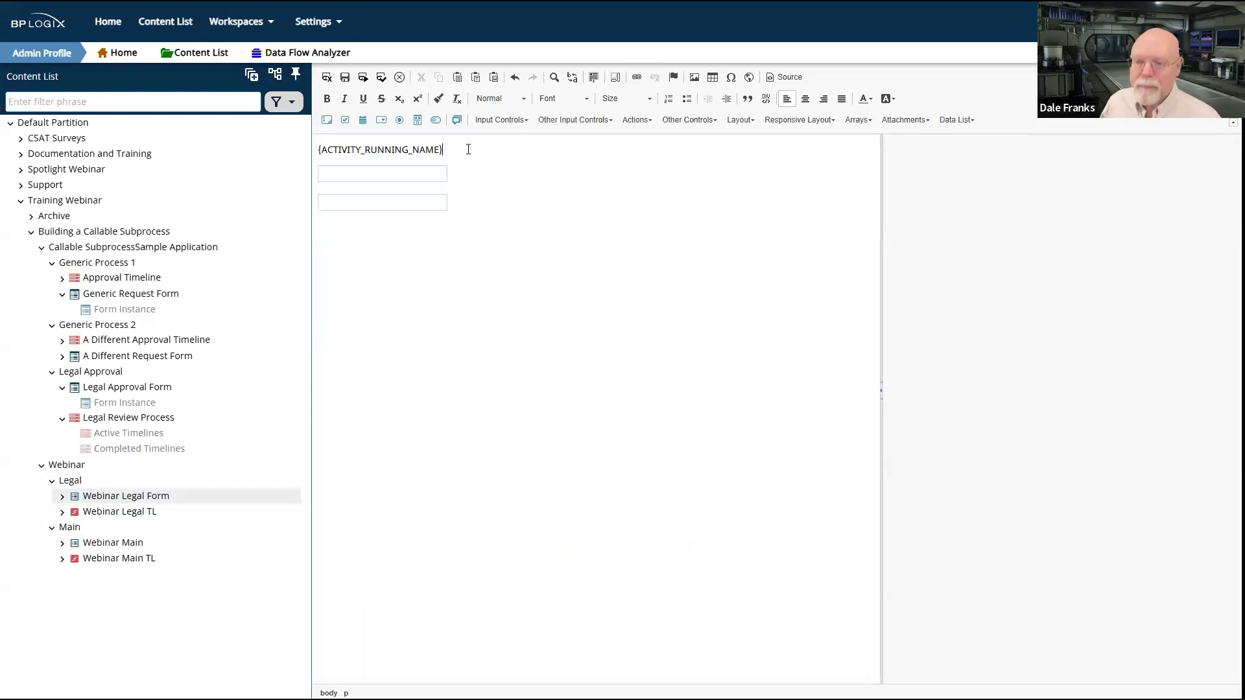
click(326, 78)
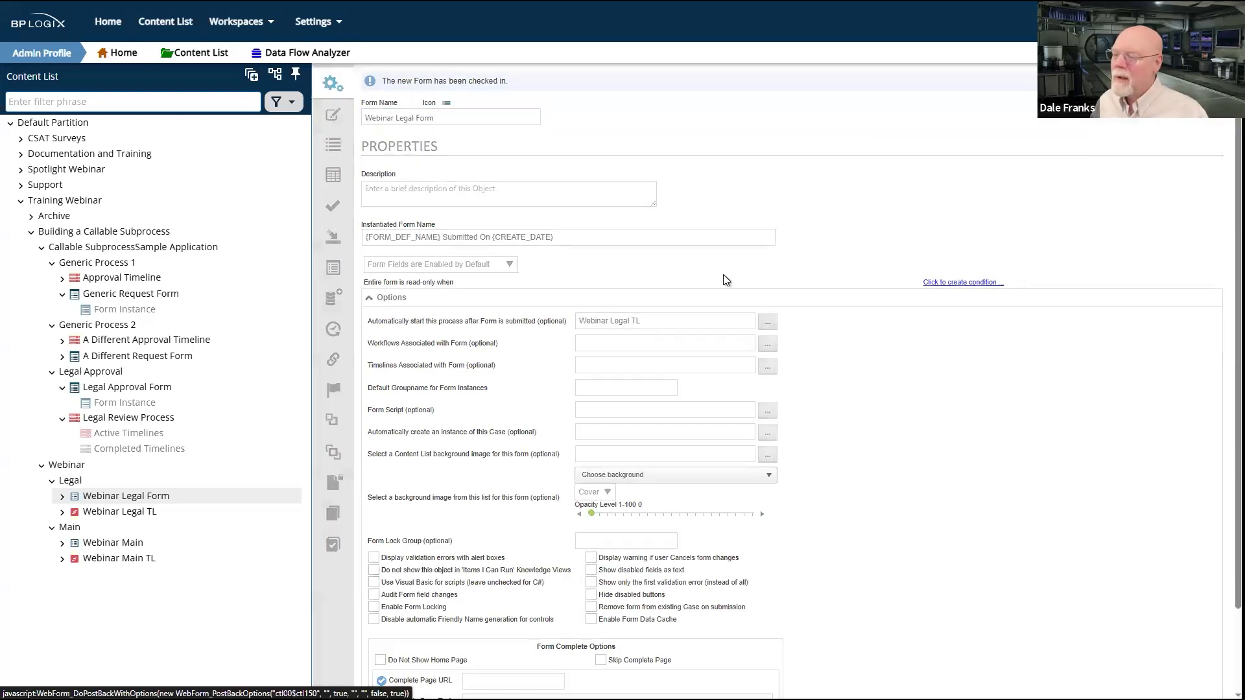
Step: Run the Webinar Main form, submit it with test text in the first field, and complete the Initial Review - Main task
click(69, 527)
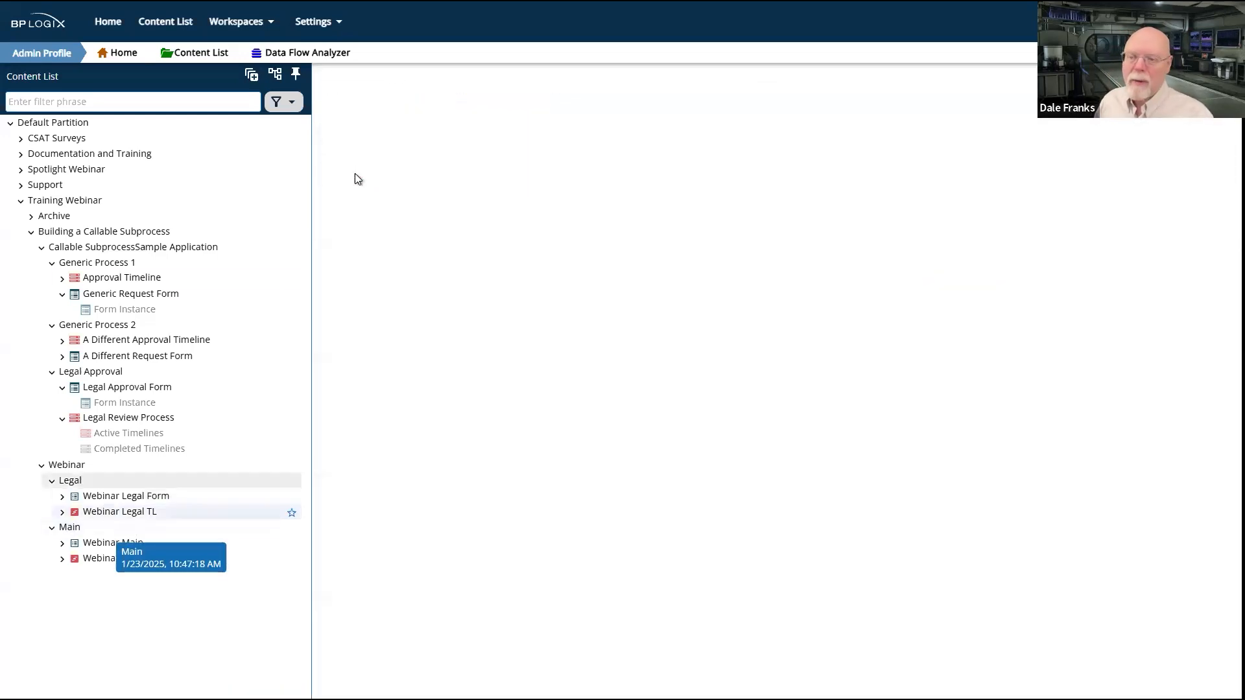
click(332, 153)
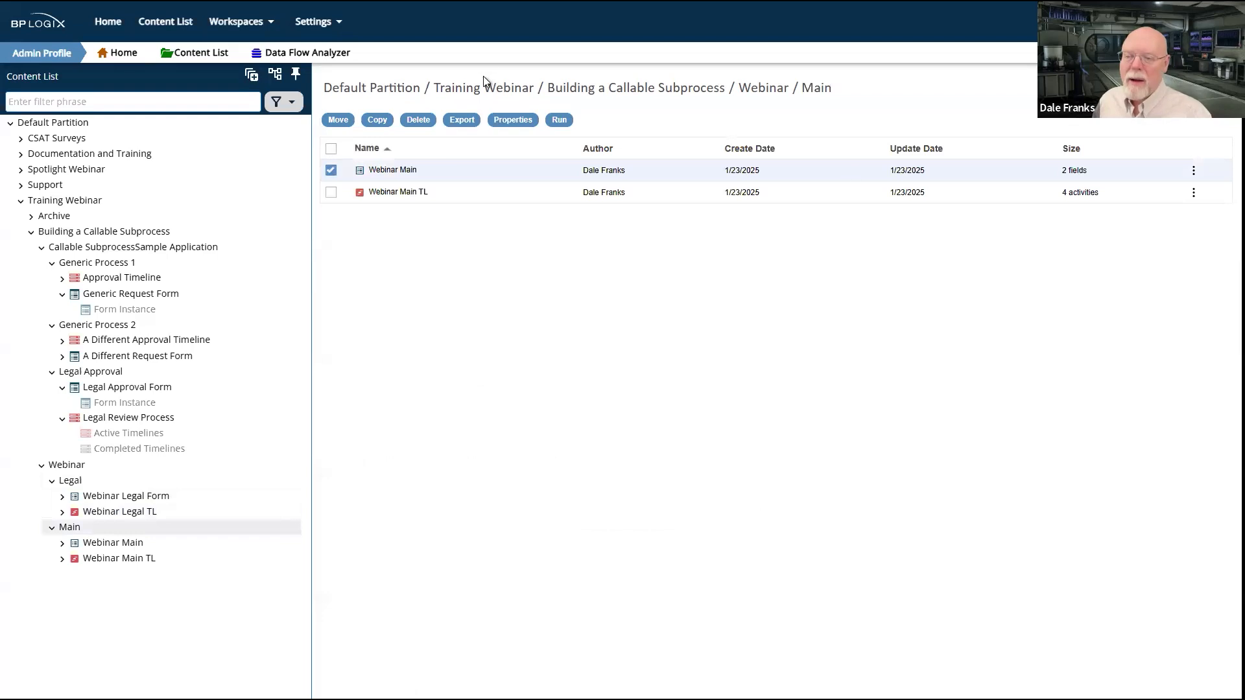
click(559, 120)
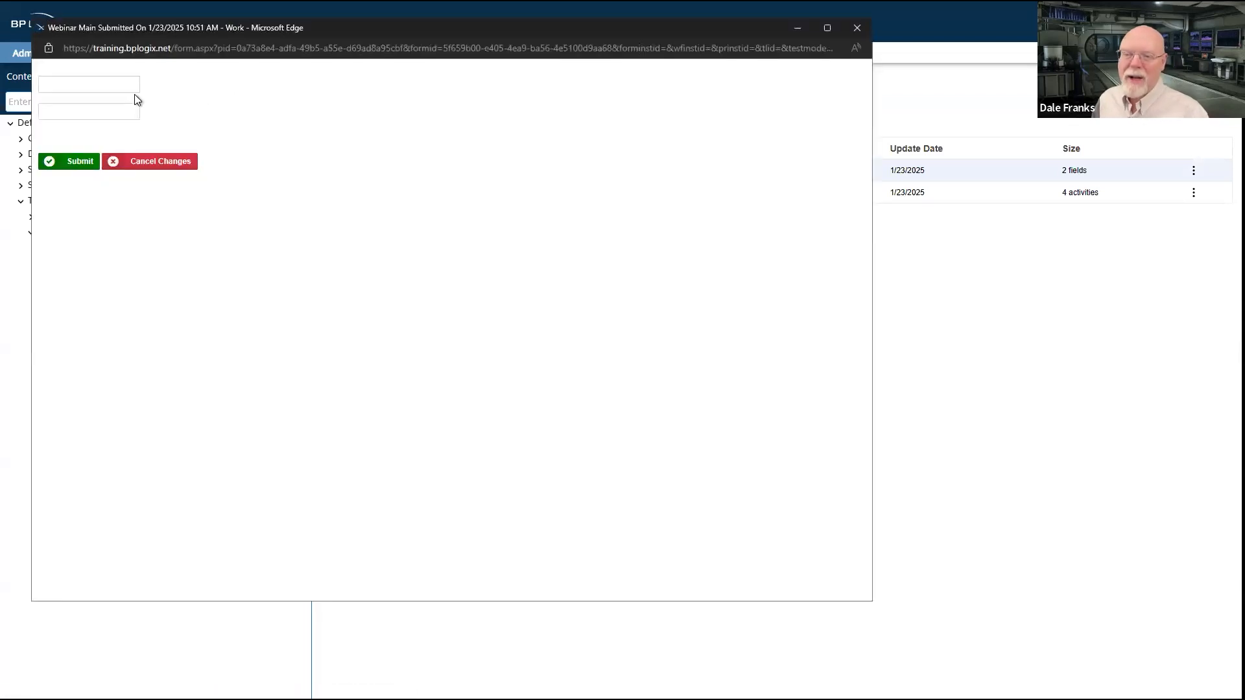
click(120, 84)
text(FGHFGHFGHFGH)
click(79, 162)
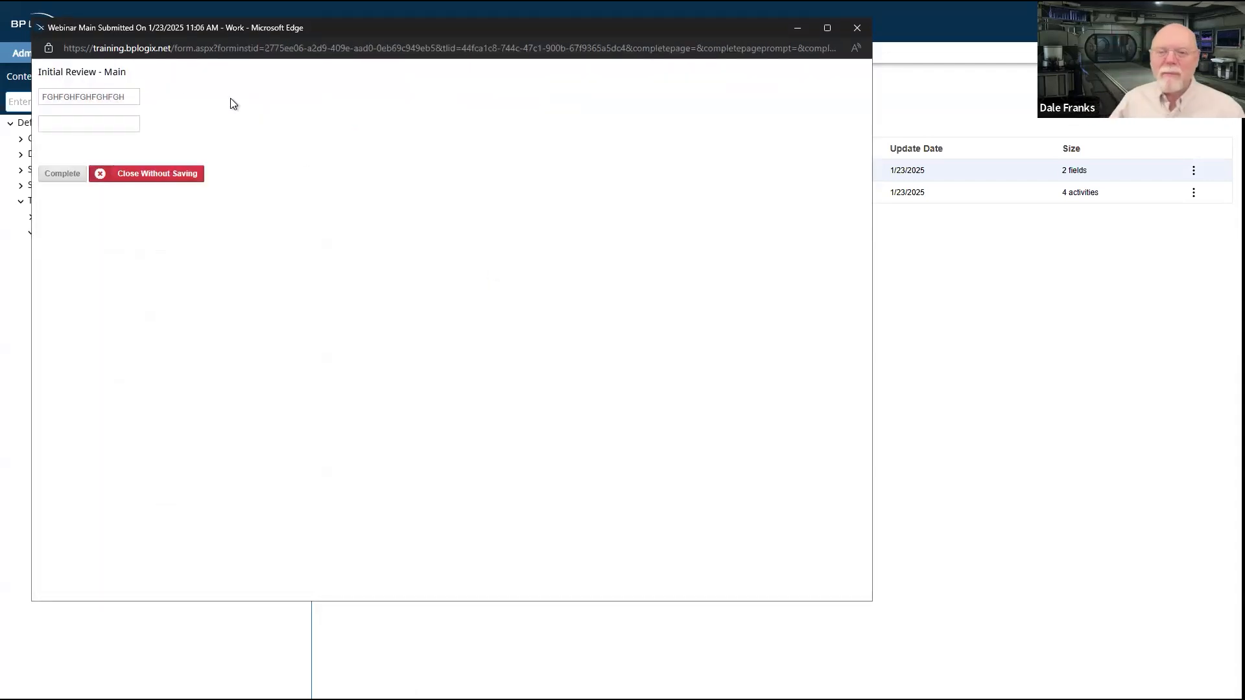
click(75, 175)
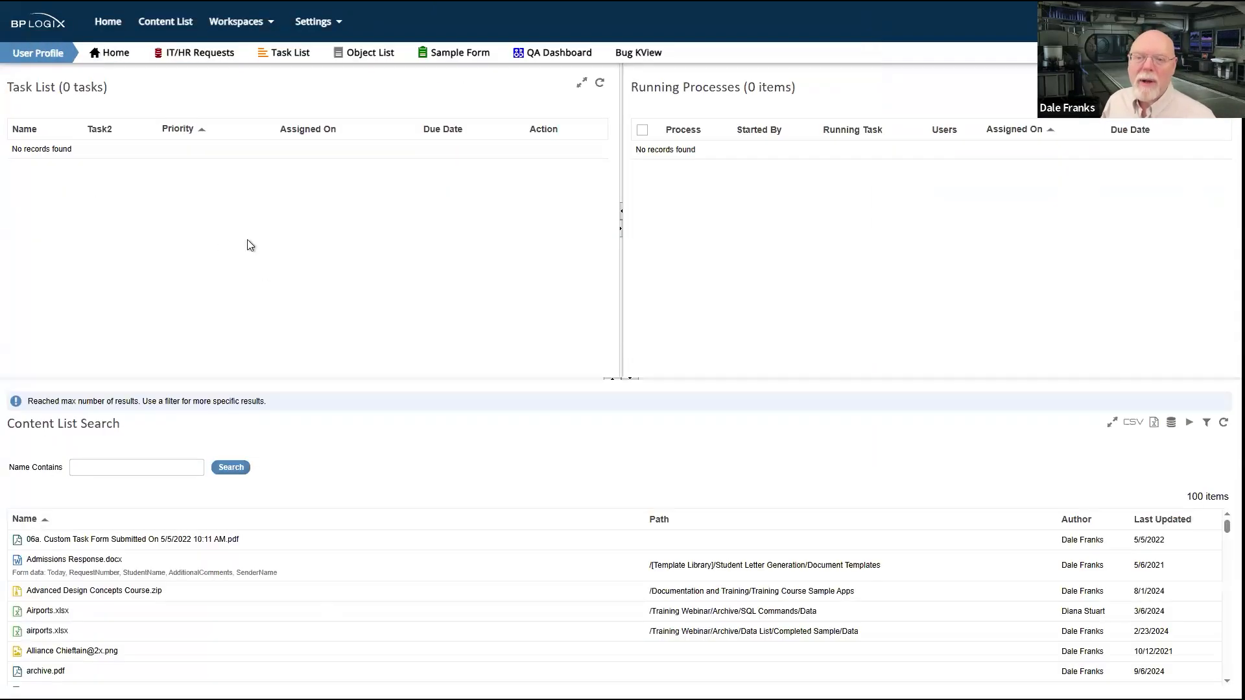
Step: Complete the Legal Approval task with test text in the second field and check that text in the Final Review - Main task
click(599, 82)
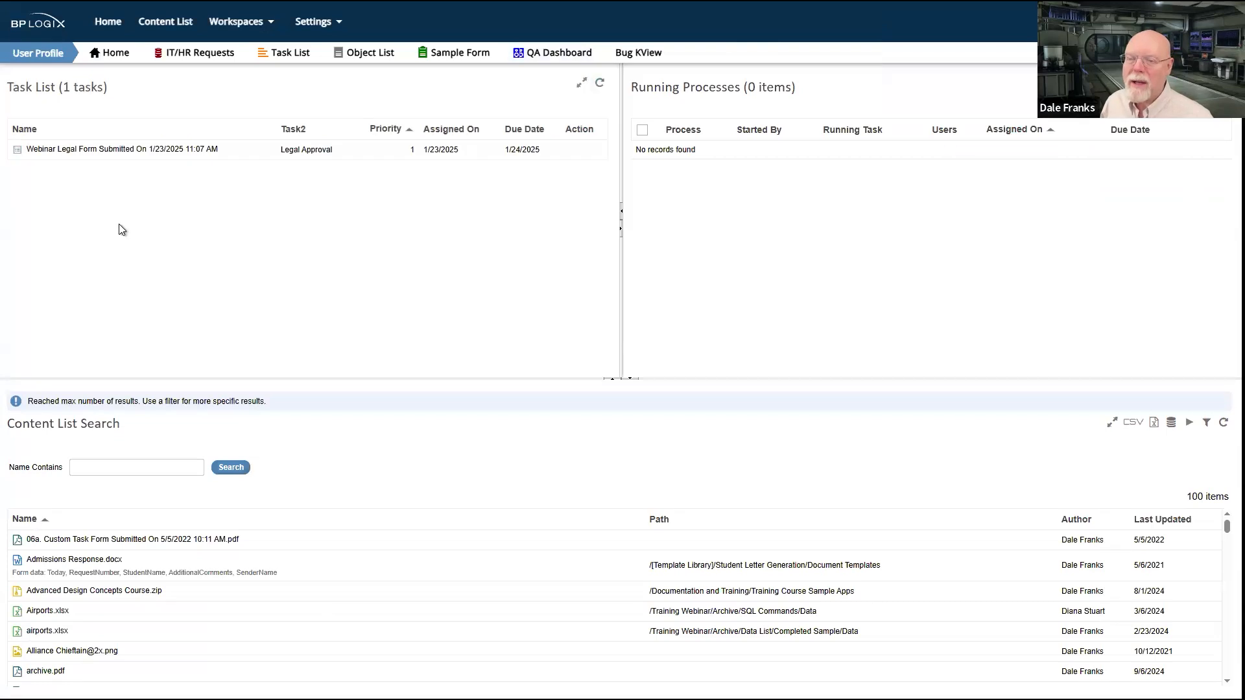
click(147, 151)
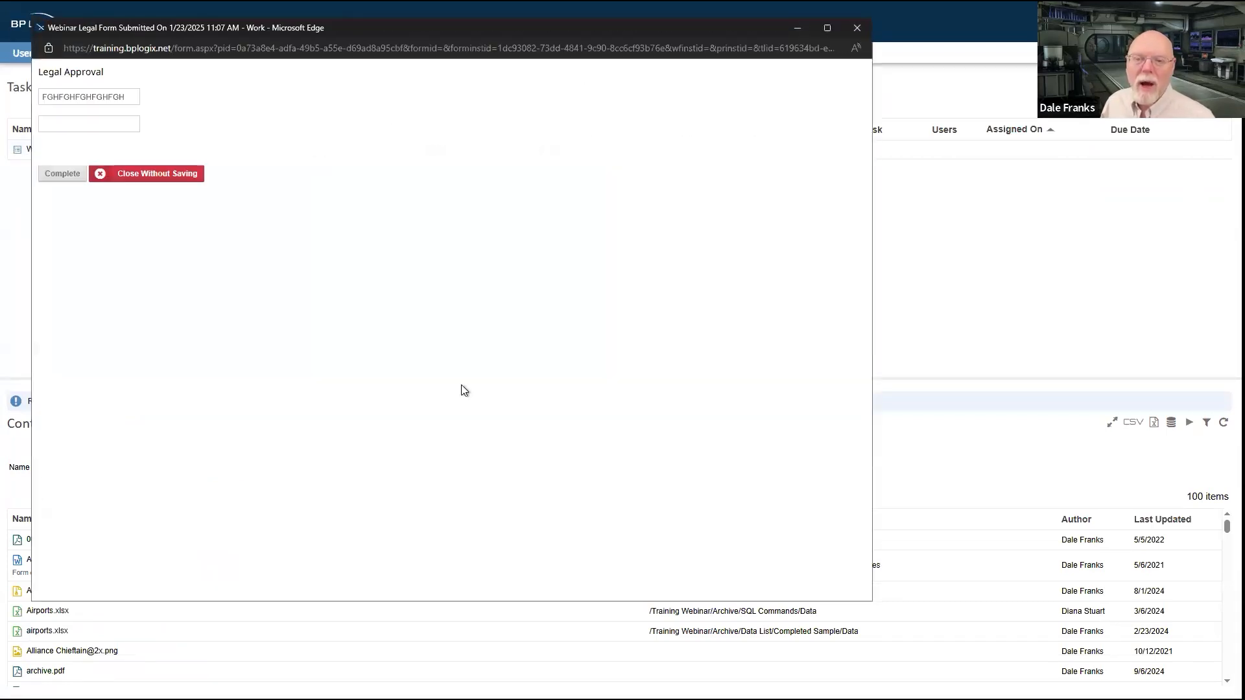
click(112, 122)
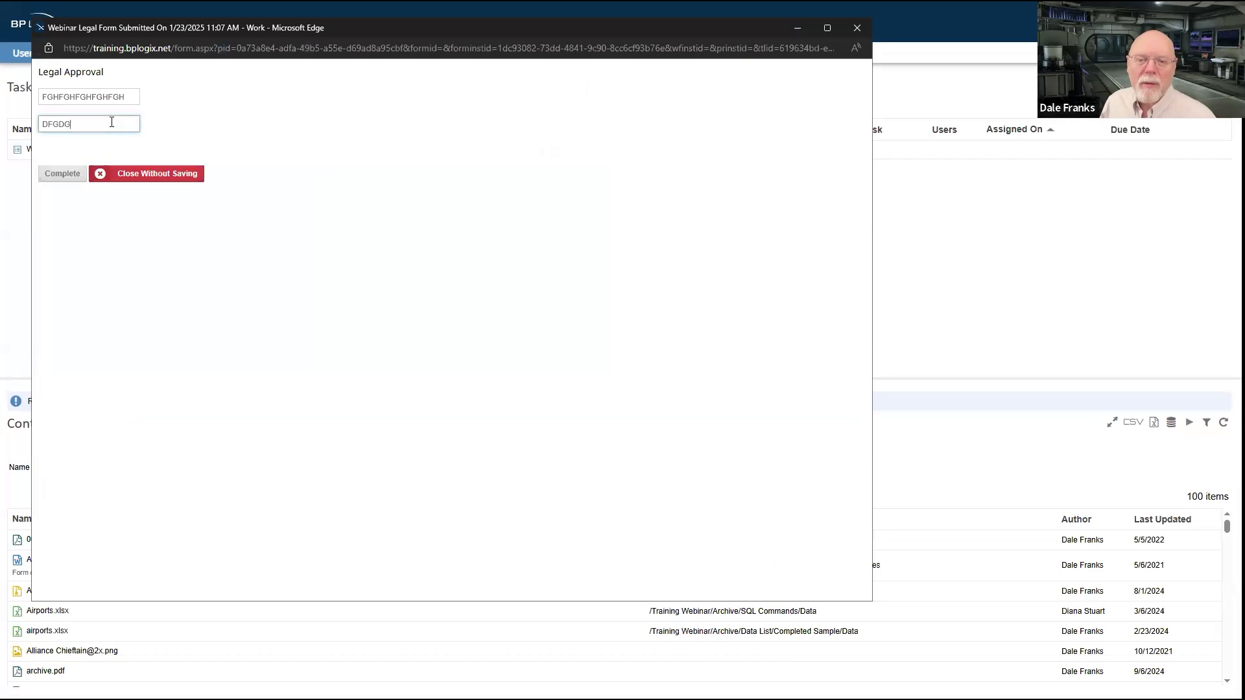
click(68, 175)
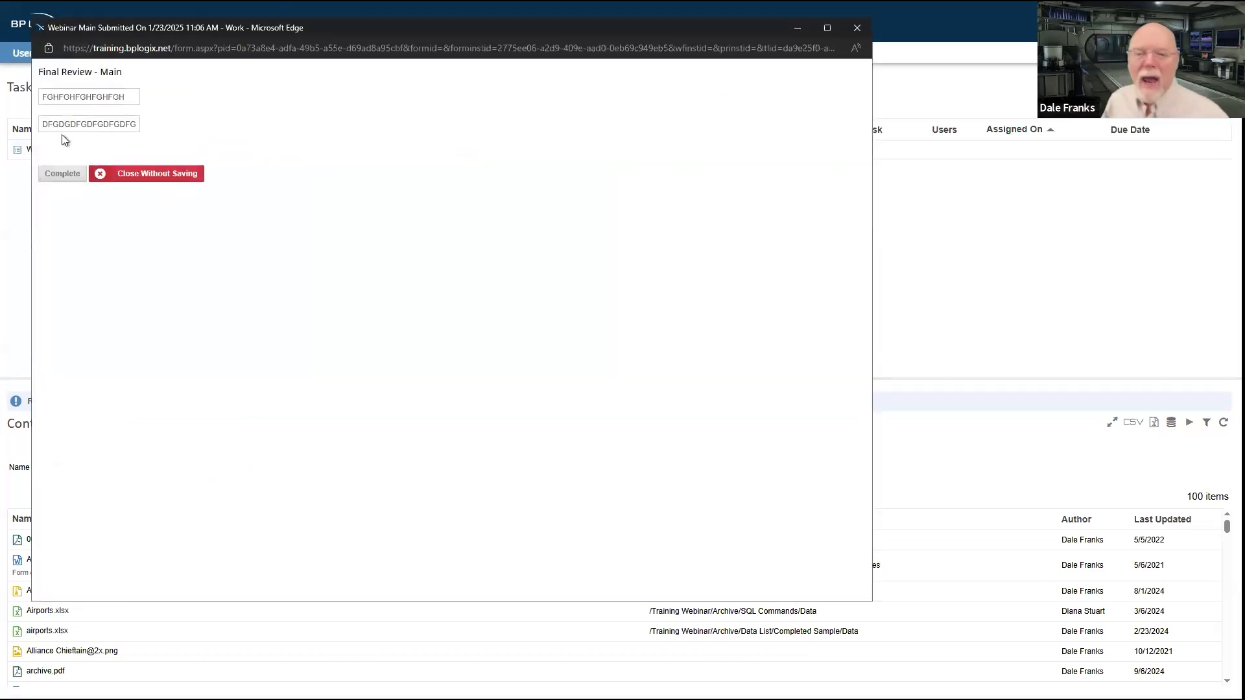
drag(63, 127, 161, 128)
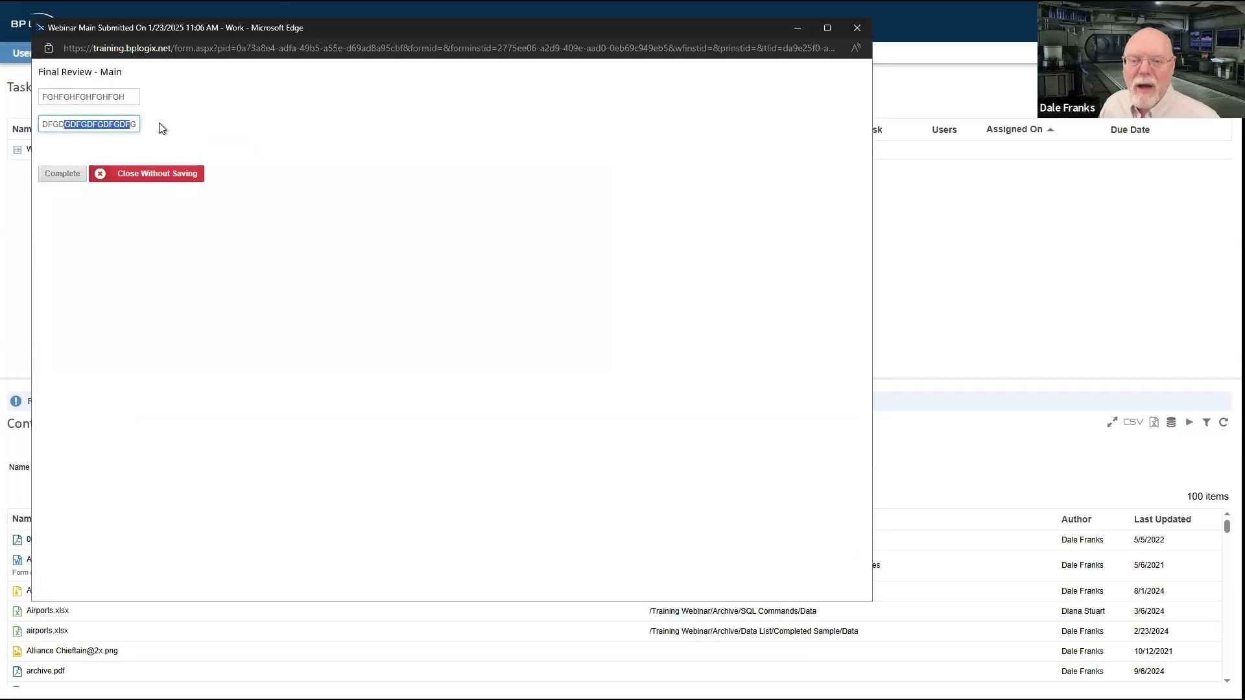
click(304, 140)
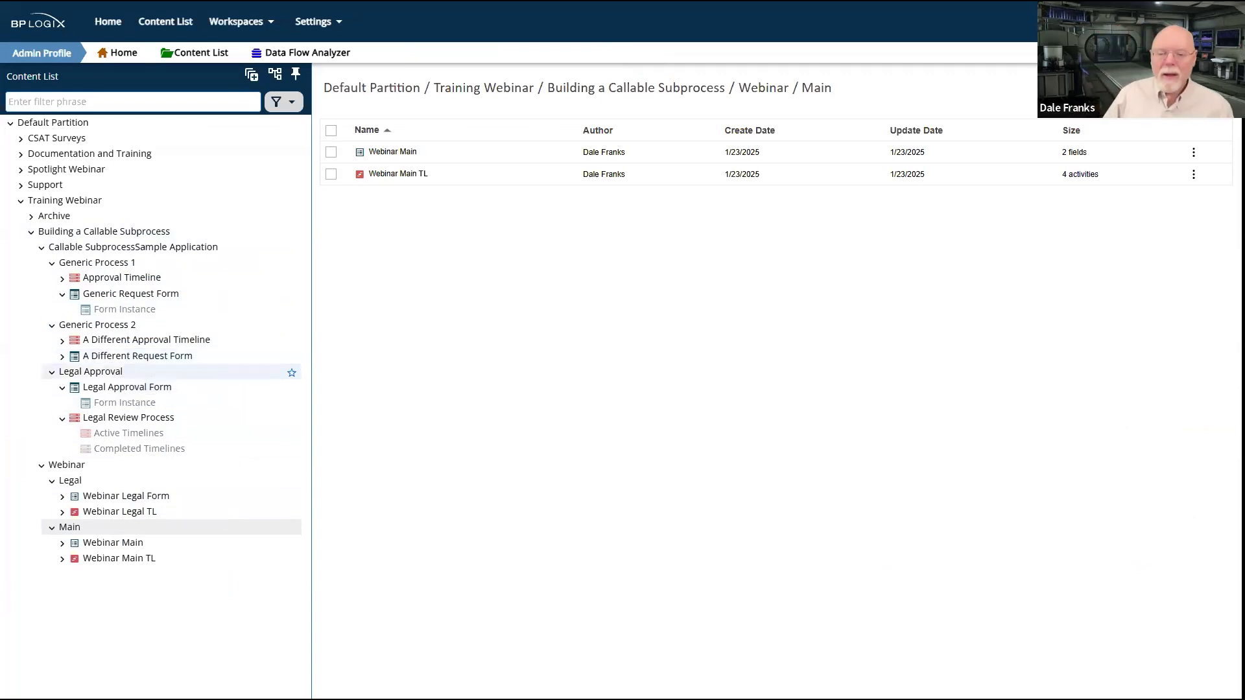
Step: Create a folder named Formal inside the Webinar folder
click(70, 470)
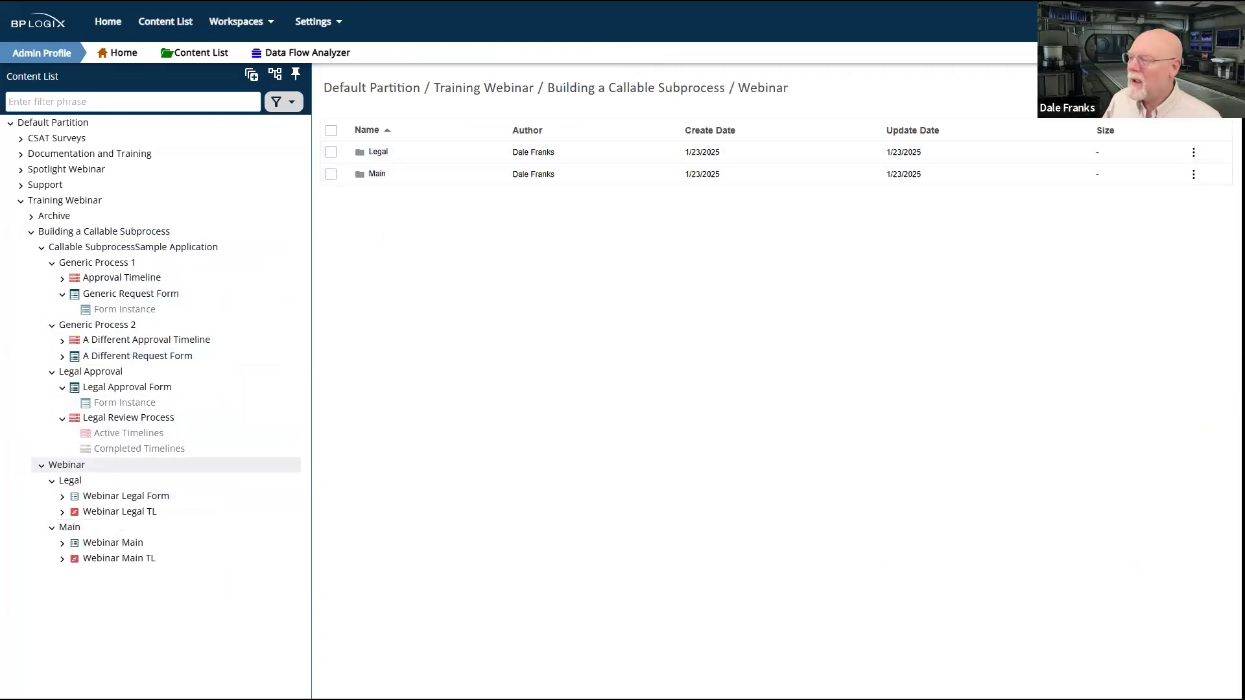
click(1198, 89)
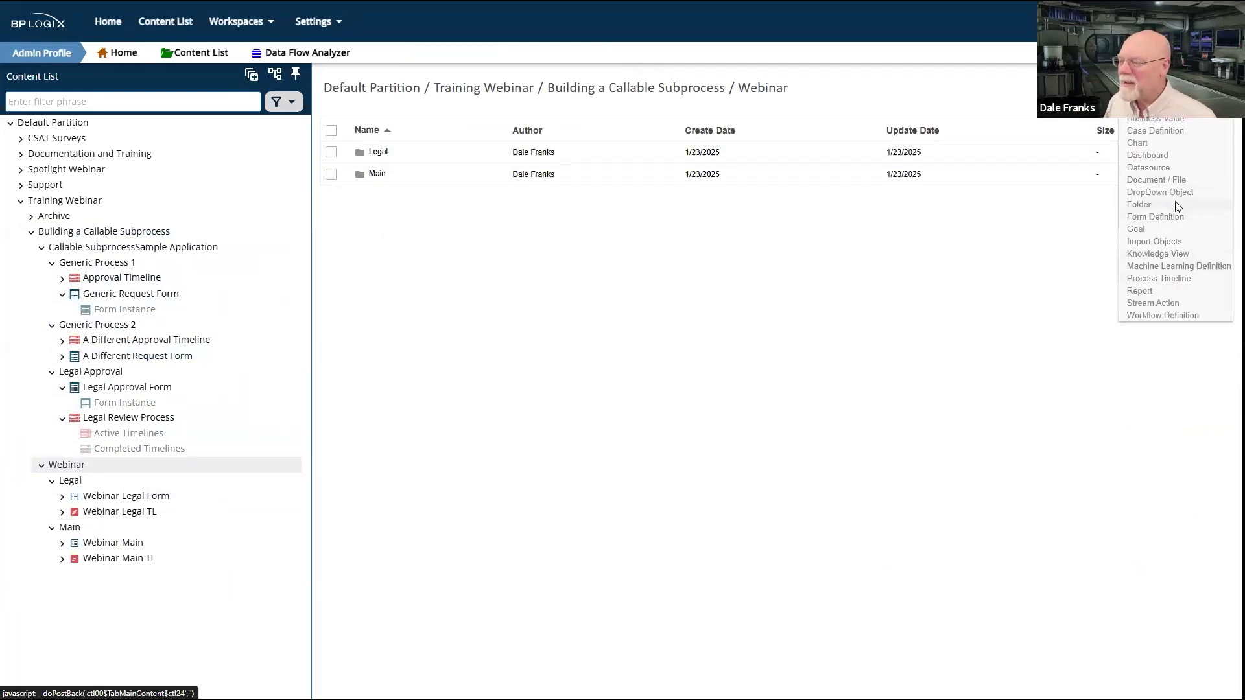
click(1139, 204)
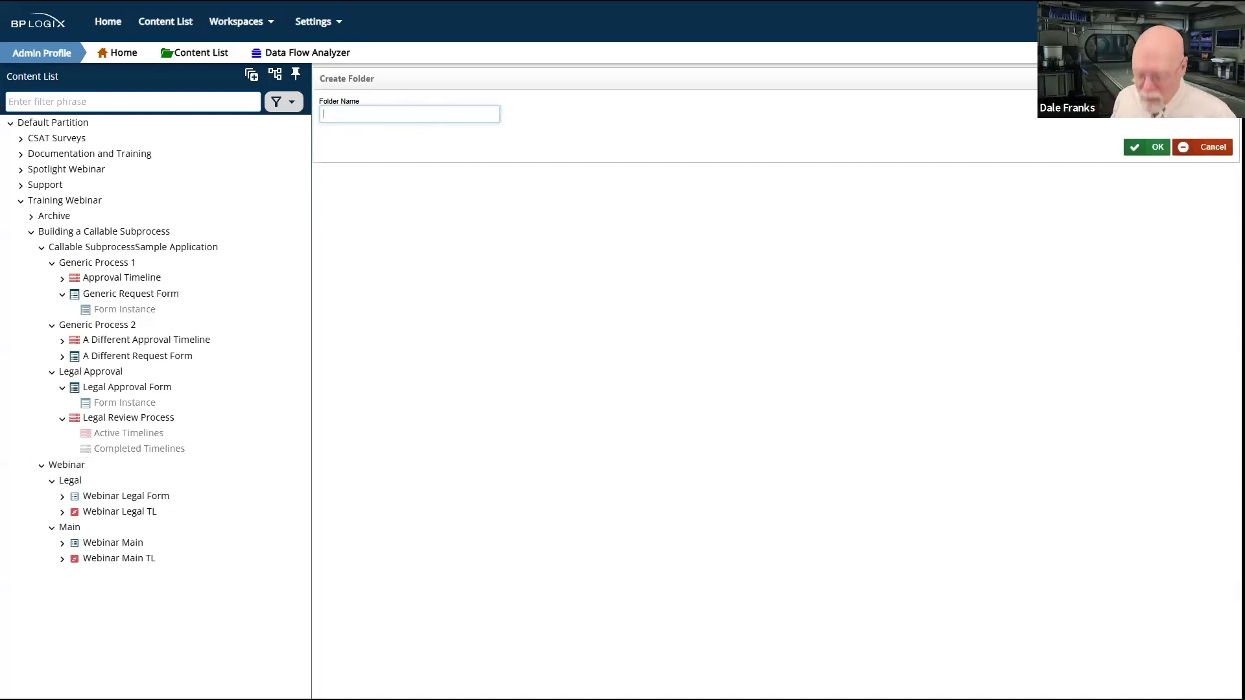
text(fORMAL)
key(BackSpace)
key(BackSpace)
key(BackSpace)
key(BackSpace)
key(BackSpace)
key(BackSpace)
text(Formal)
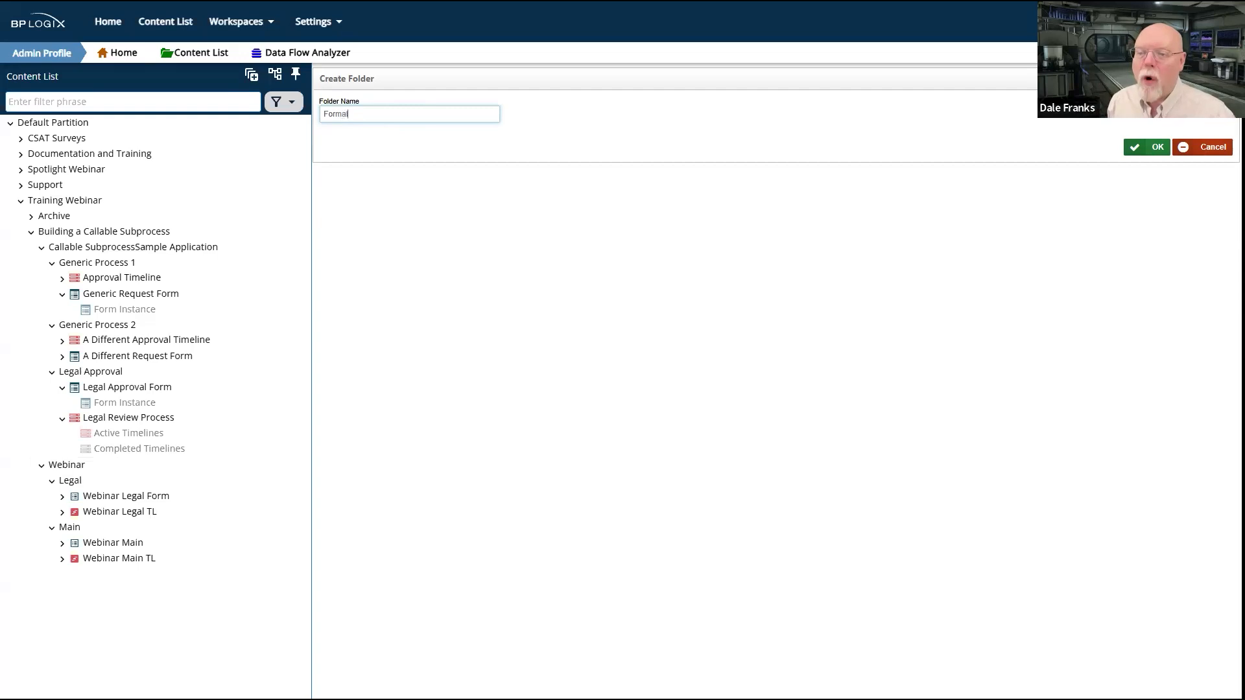
click(1153, 149)
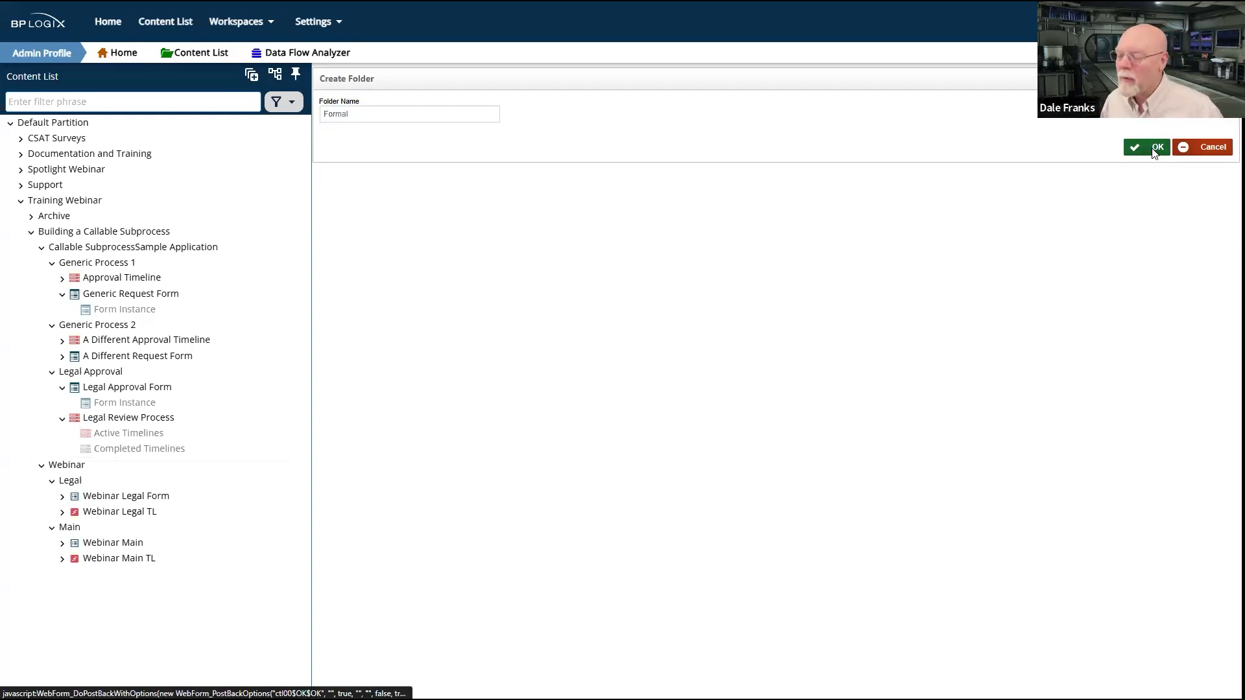
Step: Move the Legal and Main folders from the Webinar folder into its Formal subfolder
click(65, 465)
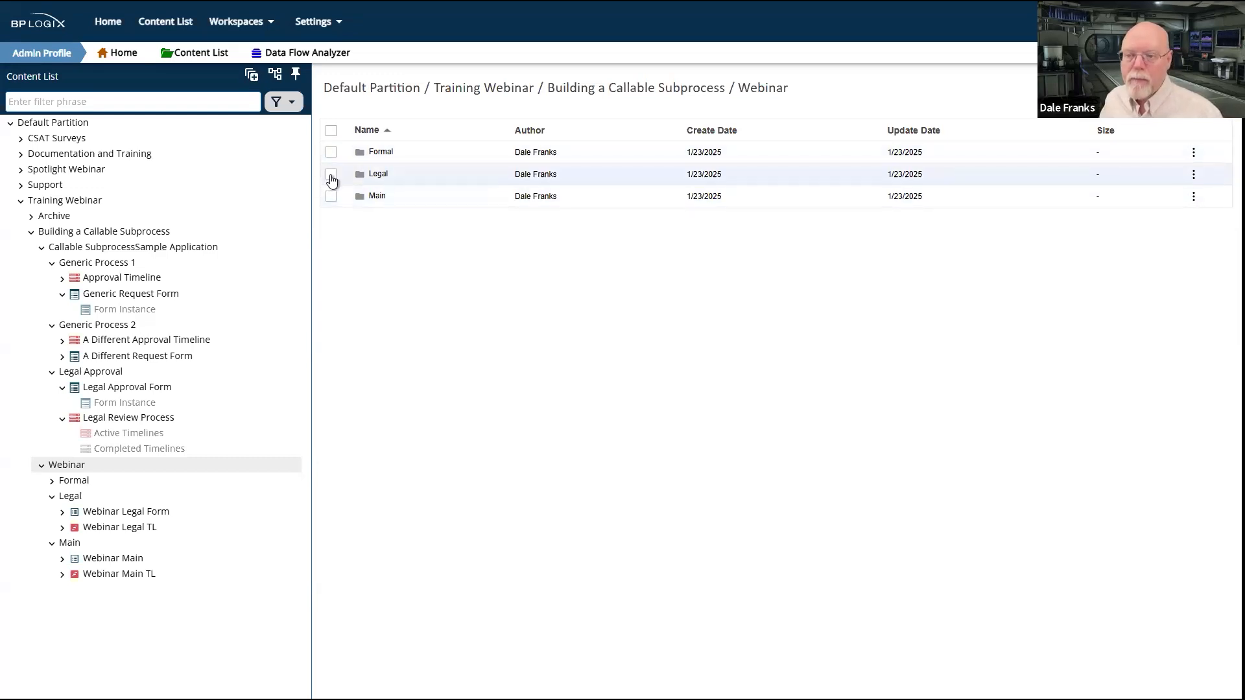
click(331, 177)
click(332, 215)
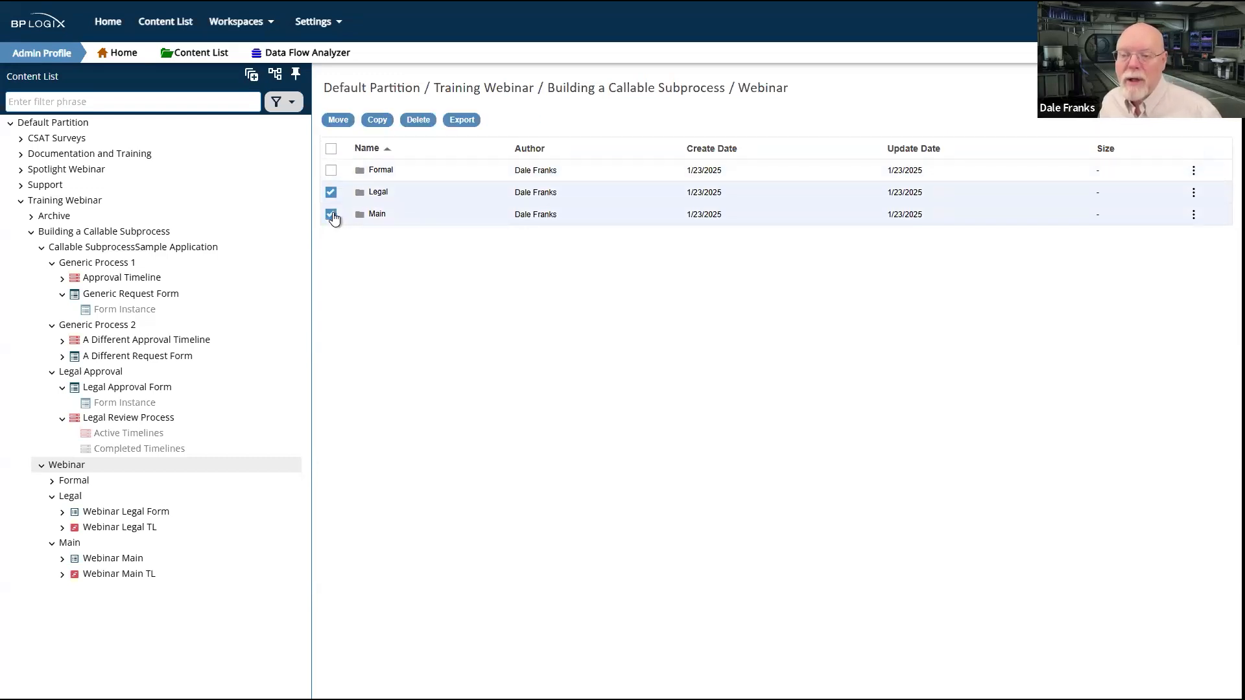
click(344, 121)
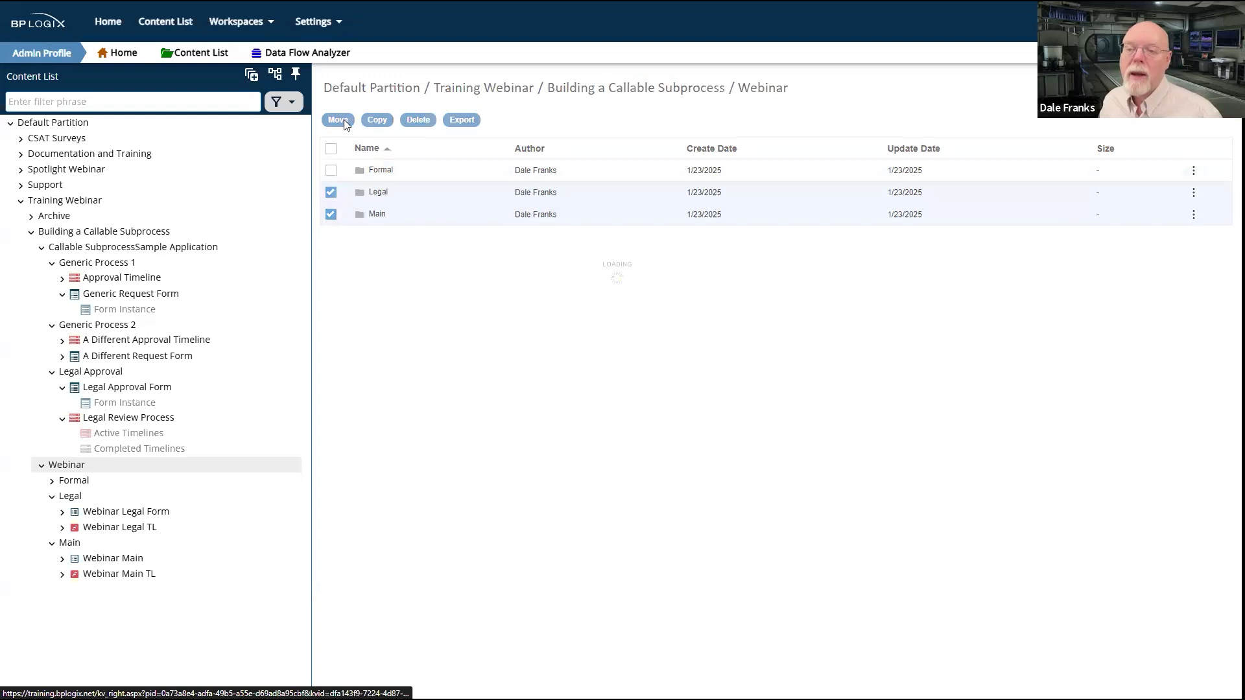
click(379, 193)
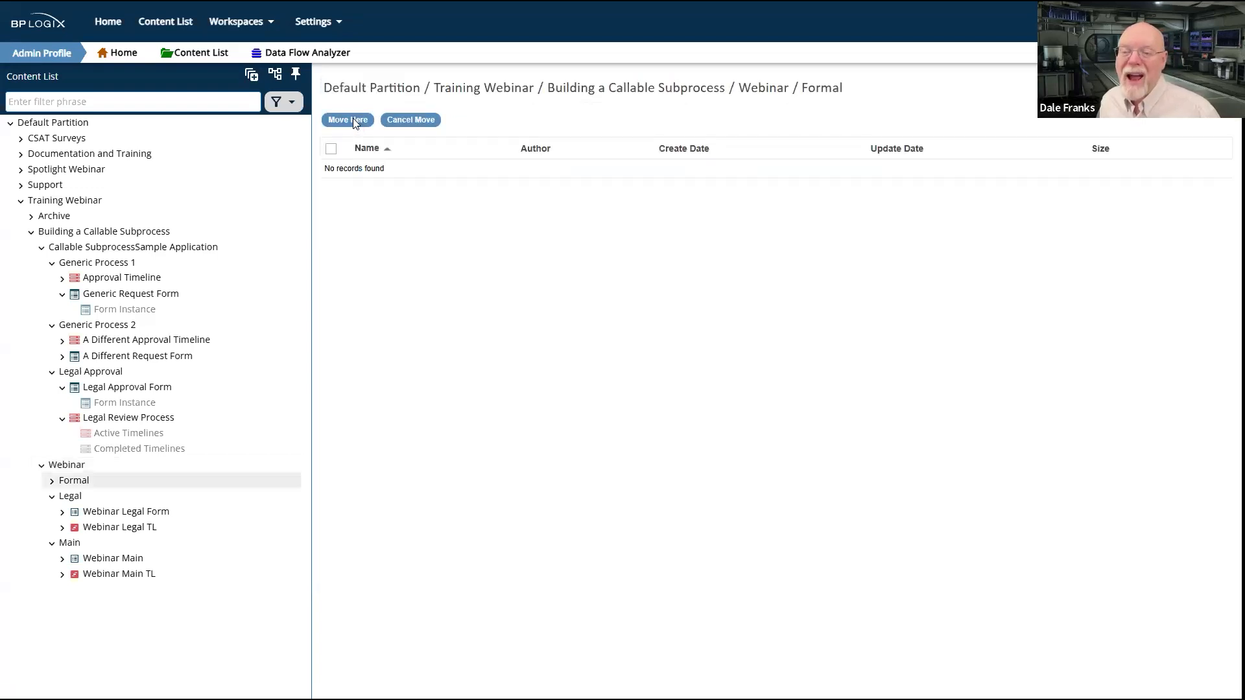
click(351, 121)
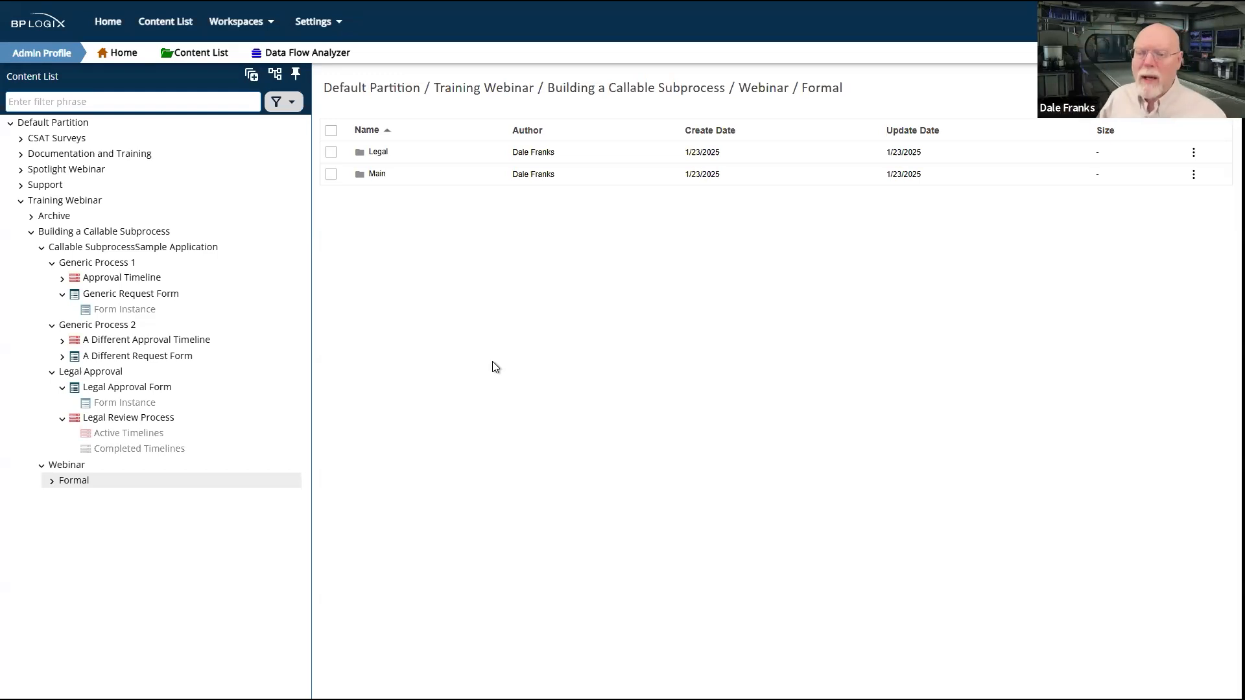
Step: Open Webinar Legal Form in Formal's Legal folder, and view the layout of the sample Legal Approval Form for comparison
click(377, 153)
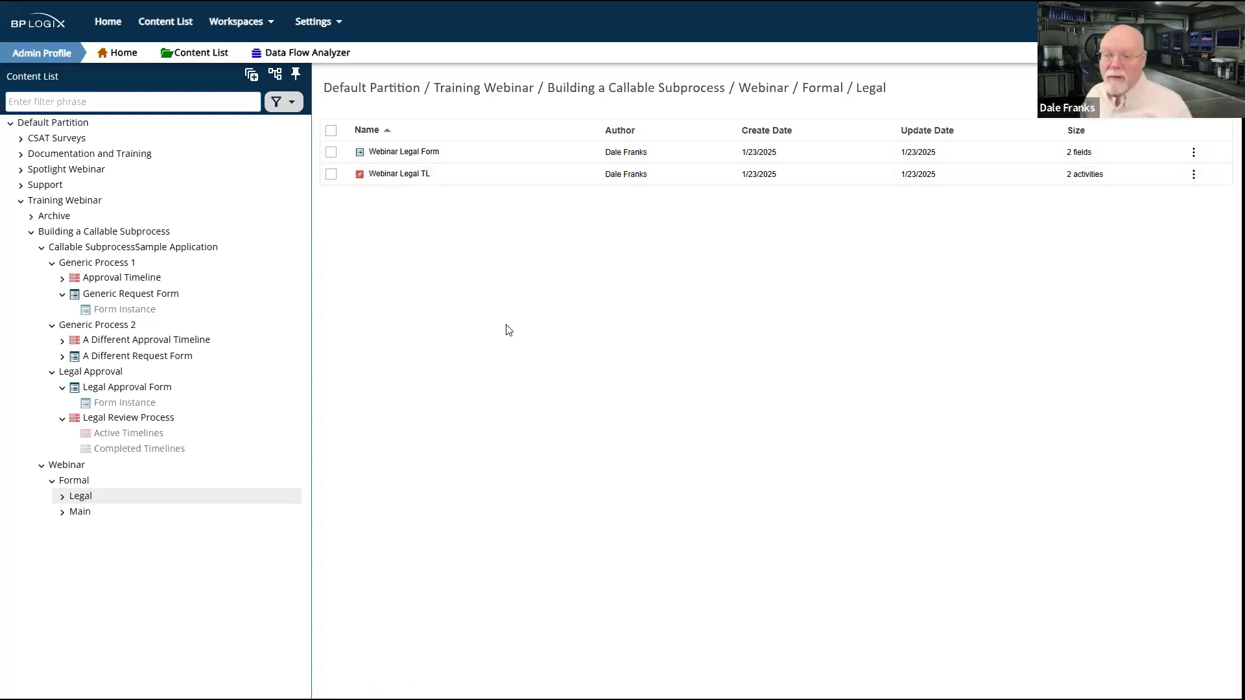
click(417, 153)
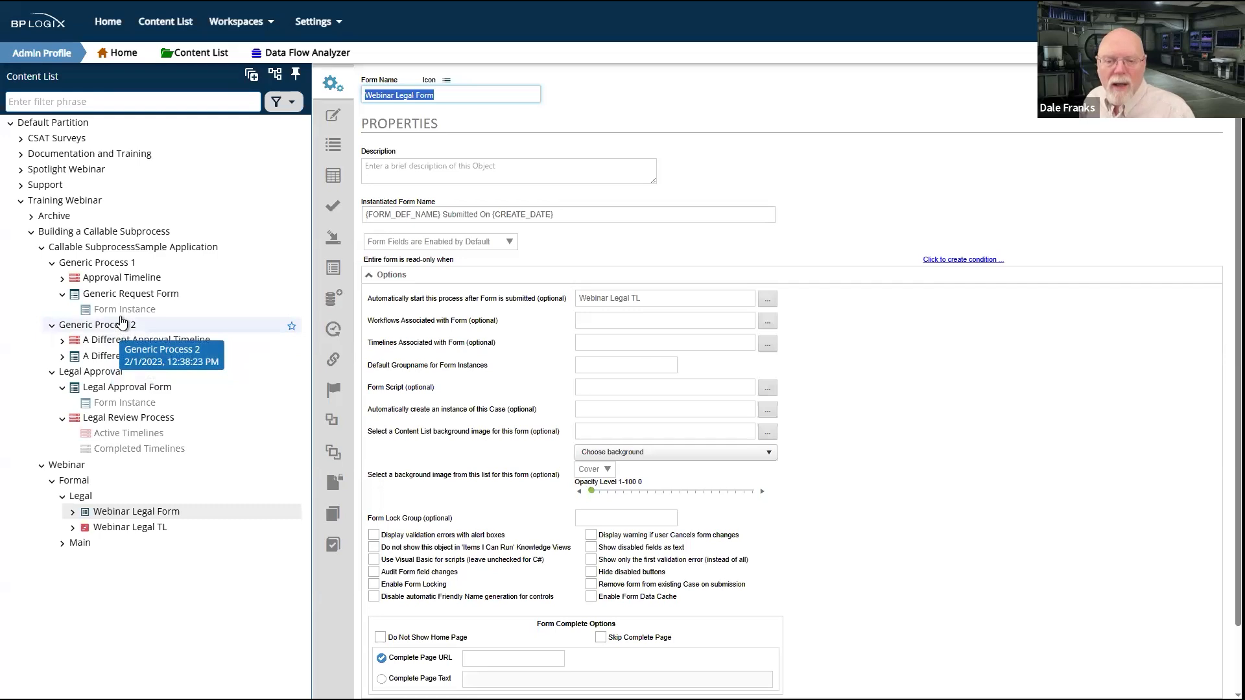
click(116, 388)
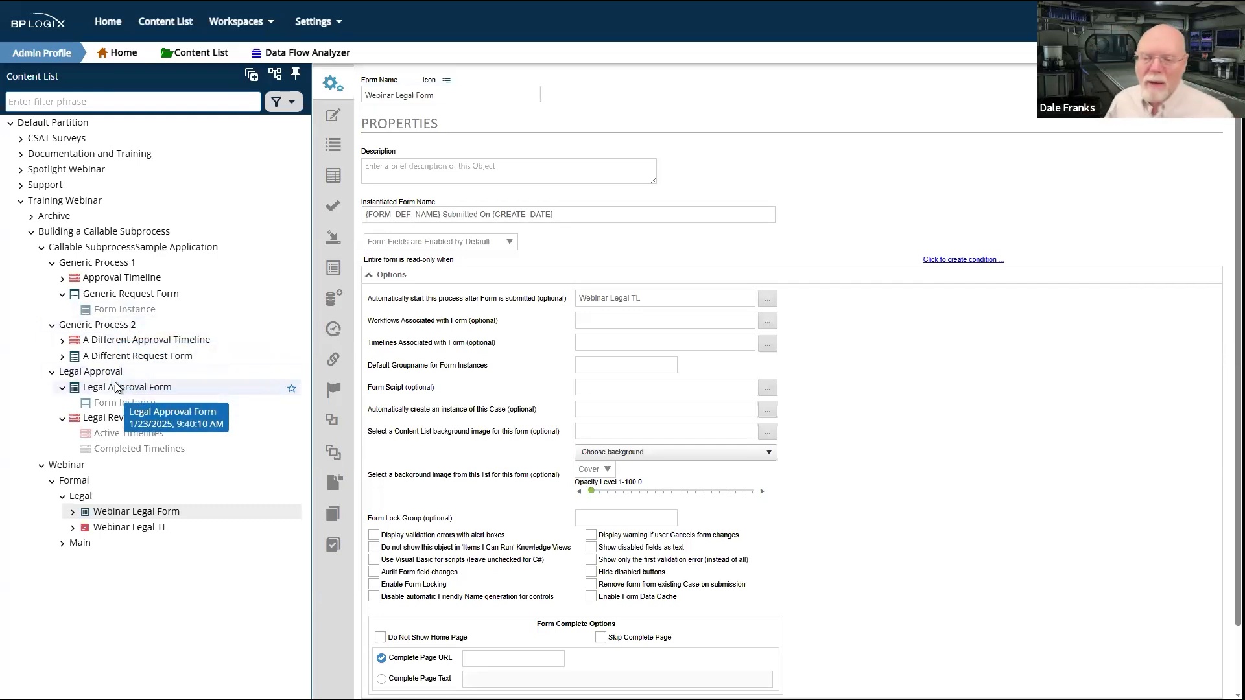
click(329, 138)
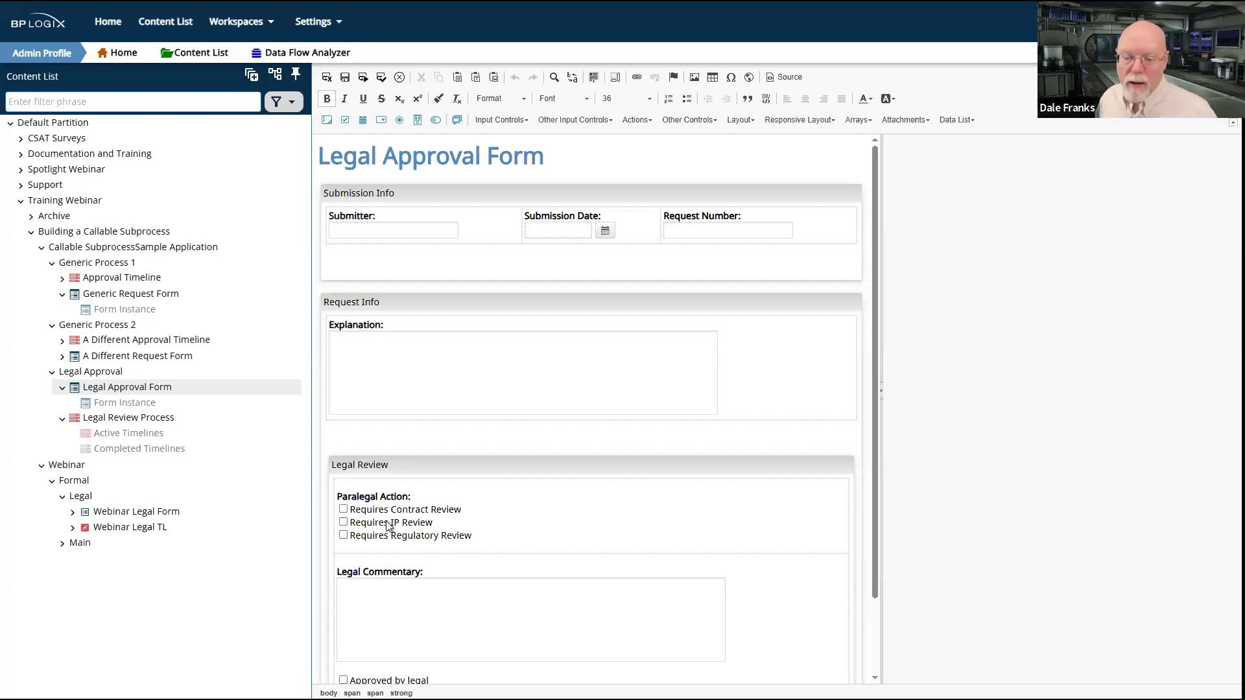
Step: Create a folder named Informal inside the Webinar folder
click(74, 467)
click(1199, 138)
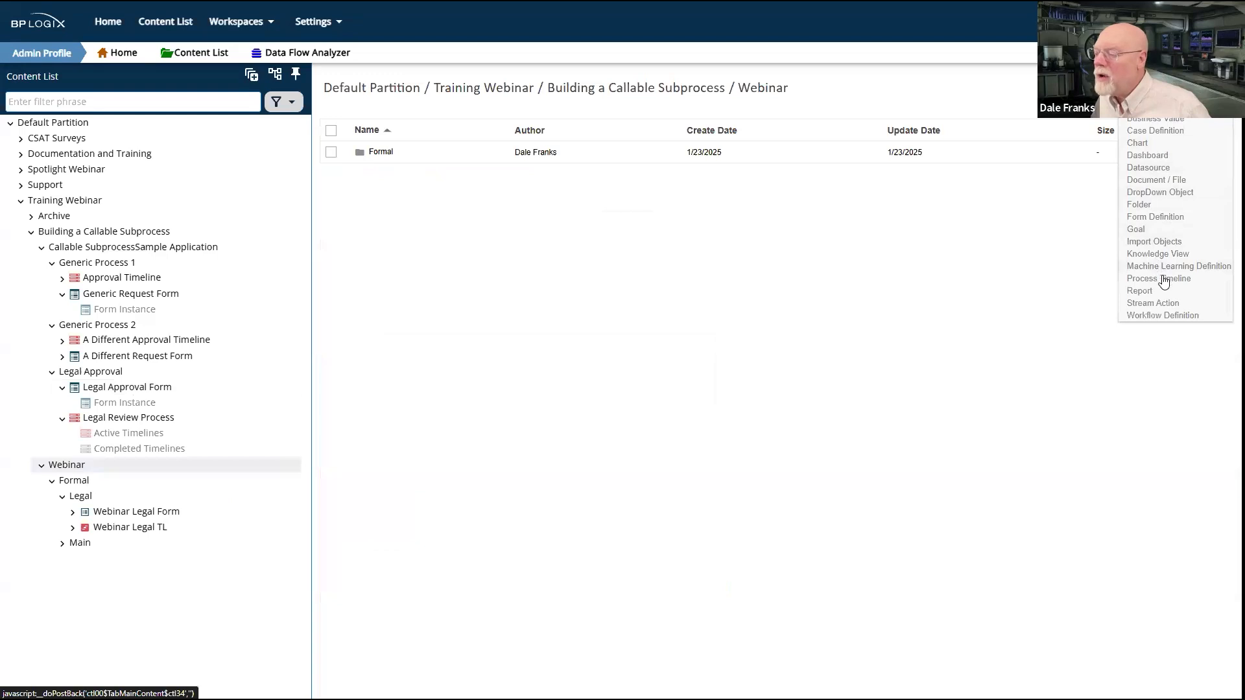
click(1160, 207)
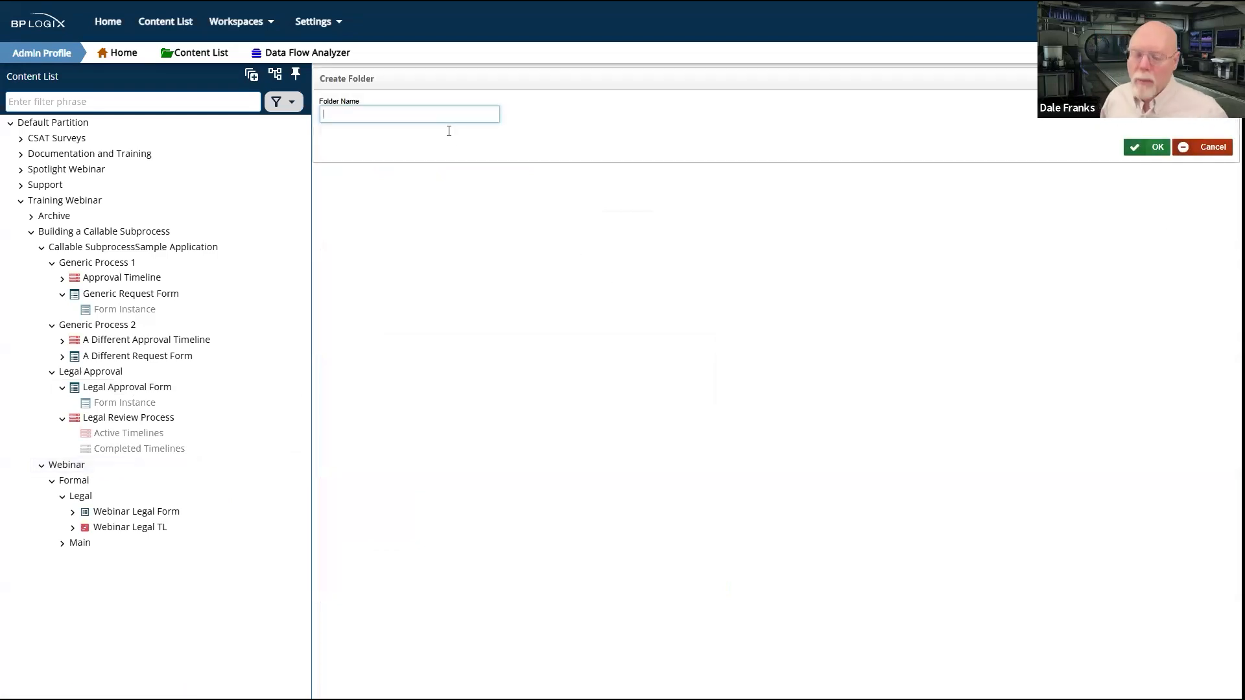
text(Informal)
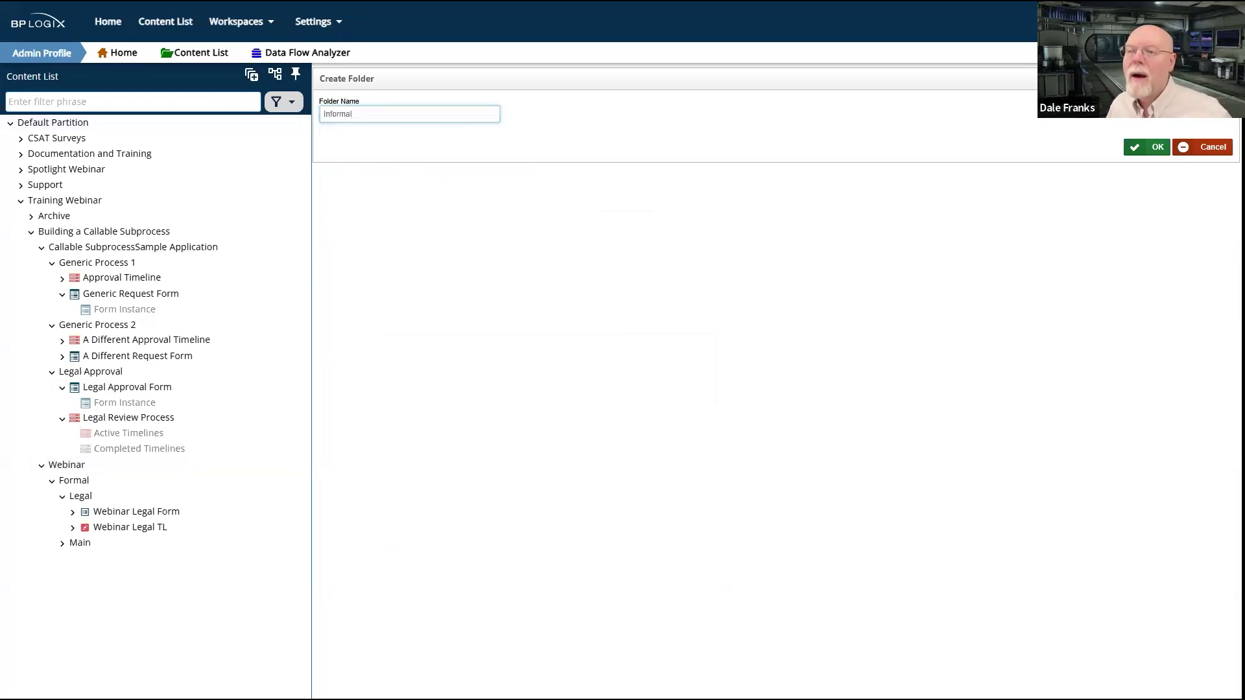
click(1156, 149)
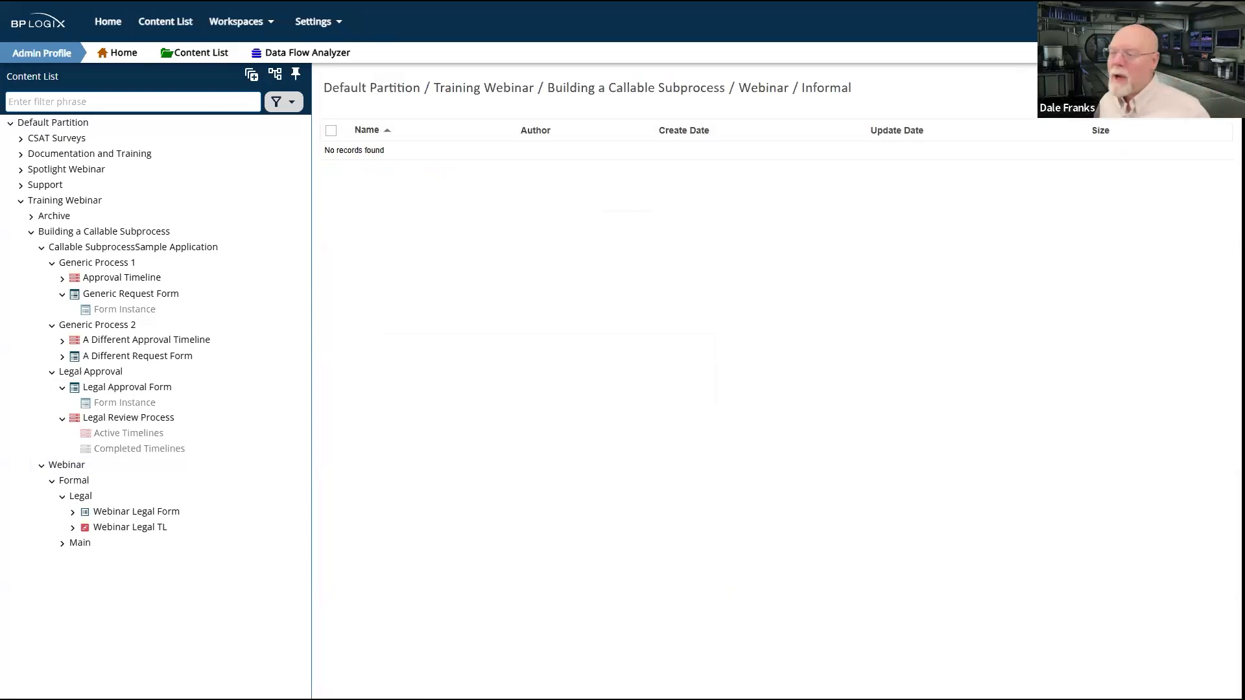
Step: Create a folder named Main inside the Informal folder
mouse_move(1192, 88)
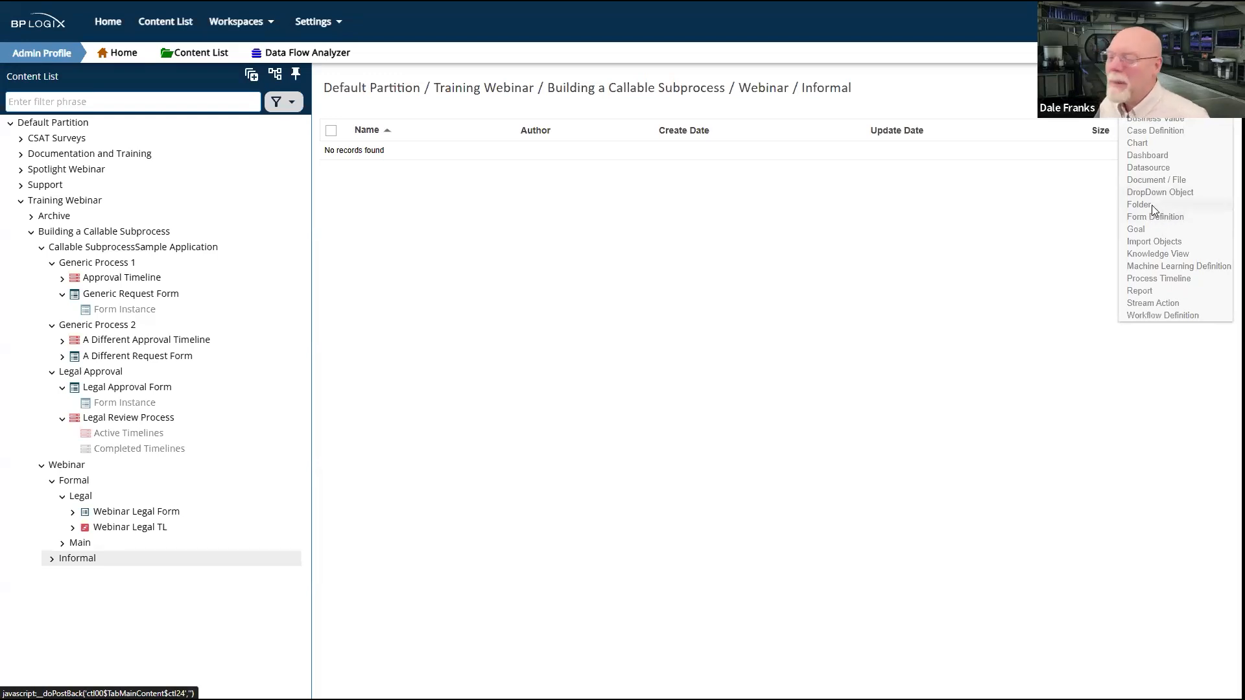
click(1151, 205)
text(Main)
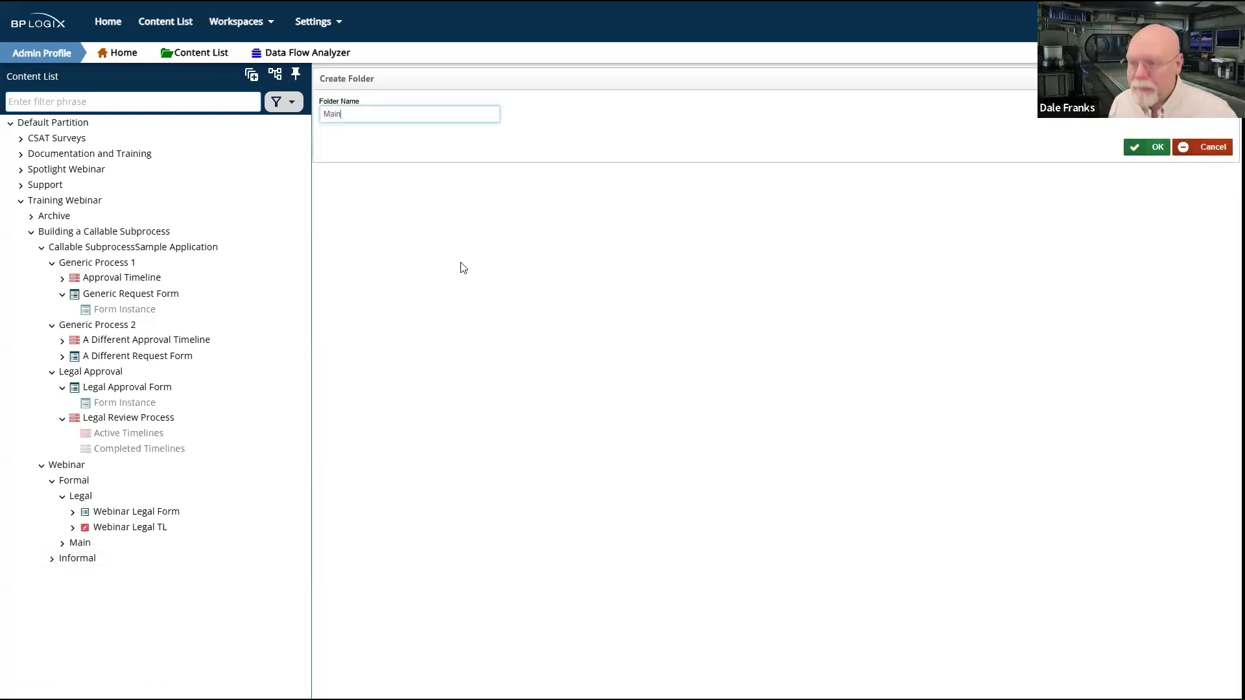
click(1155, 150)
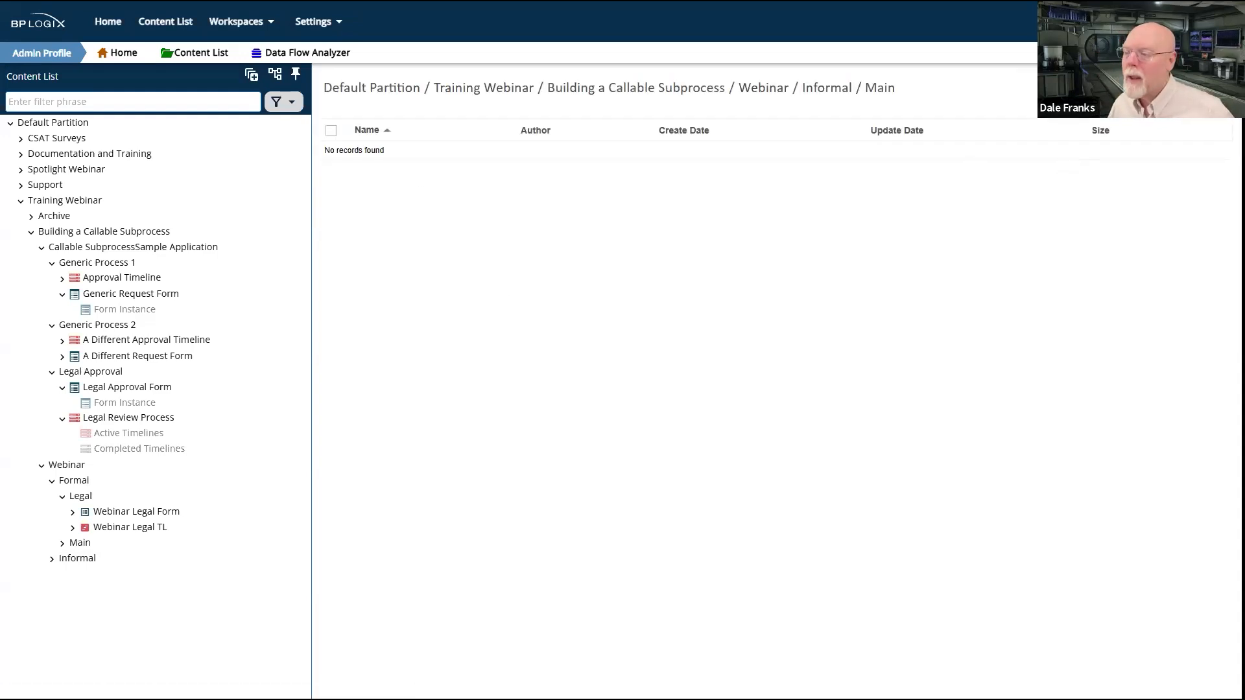
Step: Create a folder named Legal inside the Informal folder
click(77, 558)
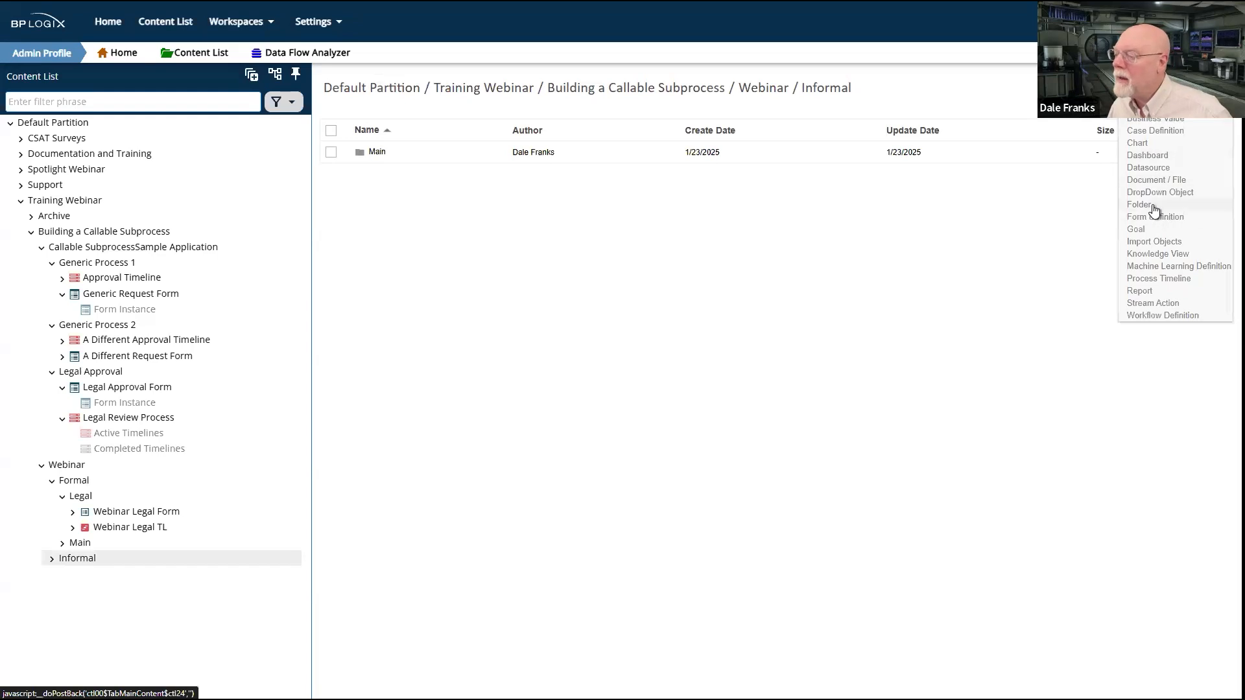
click(1139, 205)
click(447, 116)
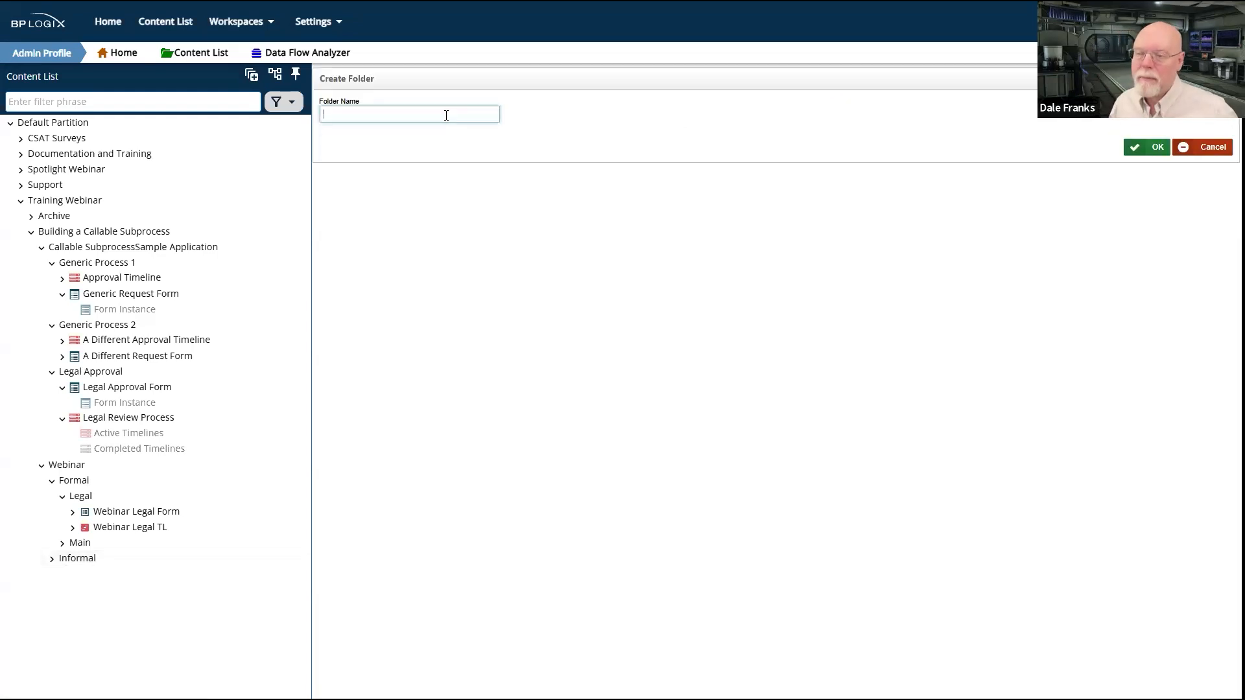
text(Legal)
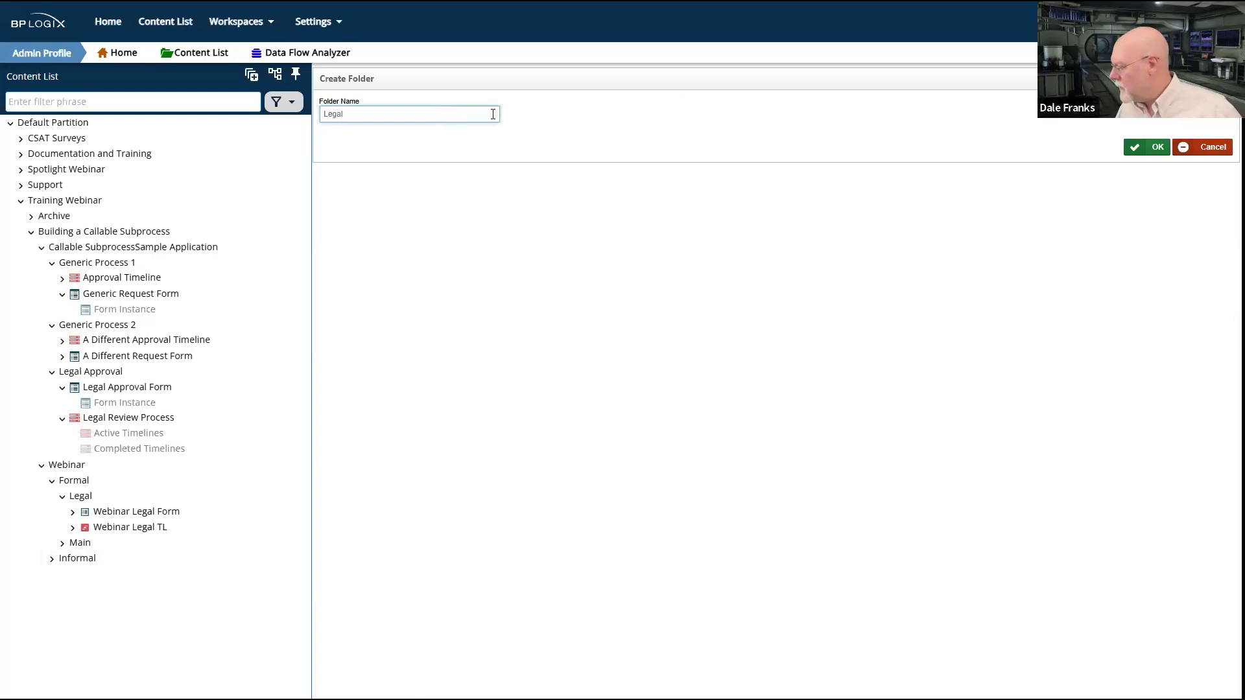
click(1149, 147)
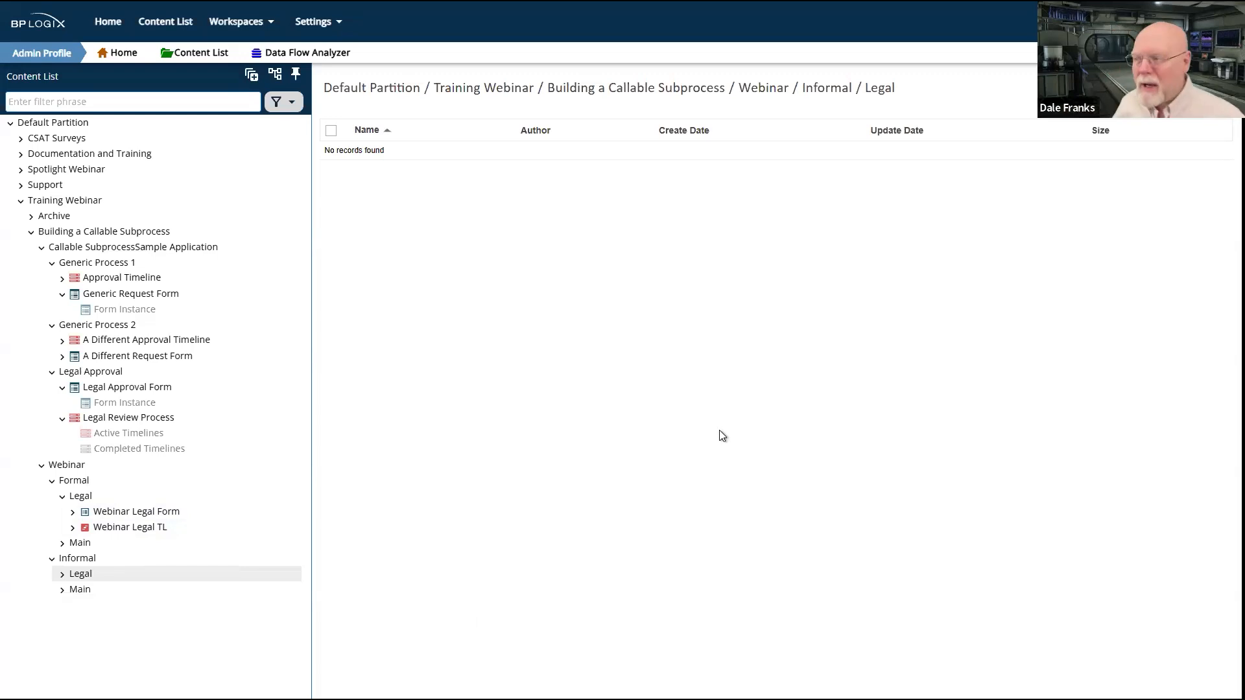
Step: Create a process timeline named Informal Legal TL in Informal's Legal folder
click(1181, 88)
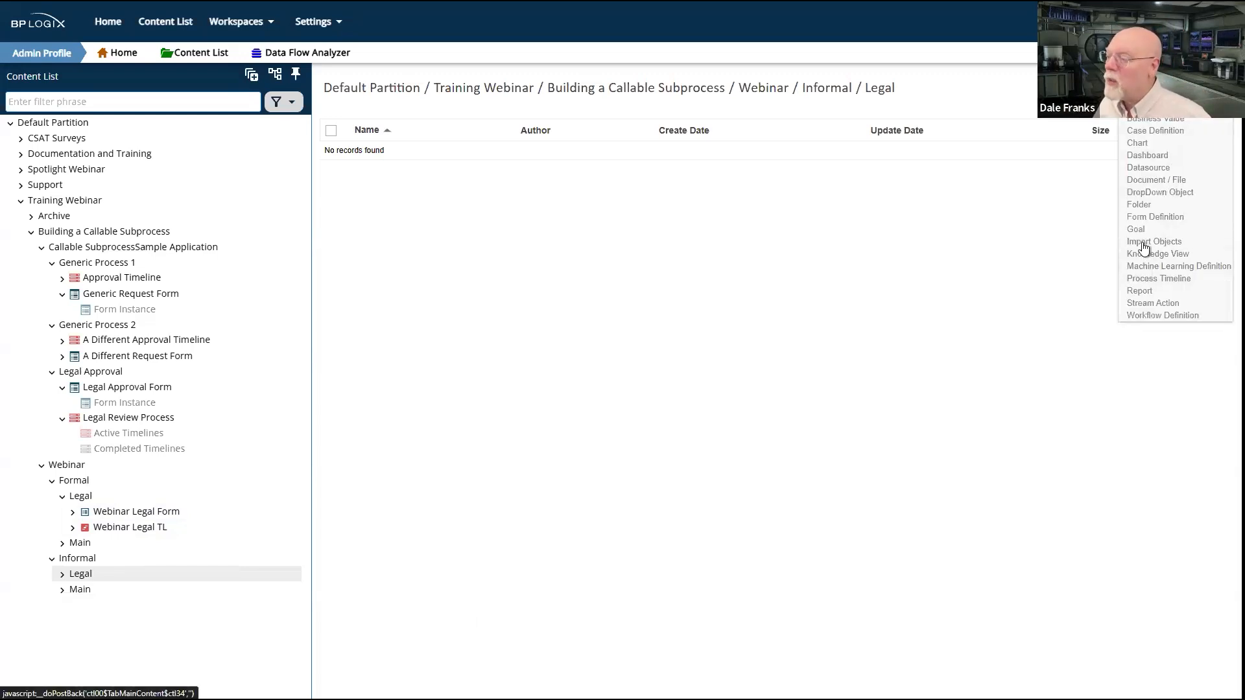
click(1159, 280)
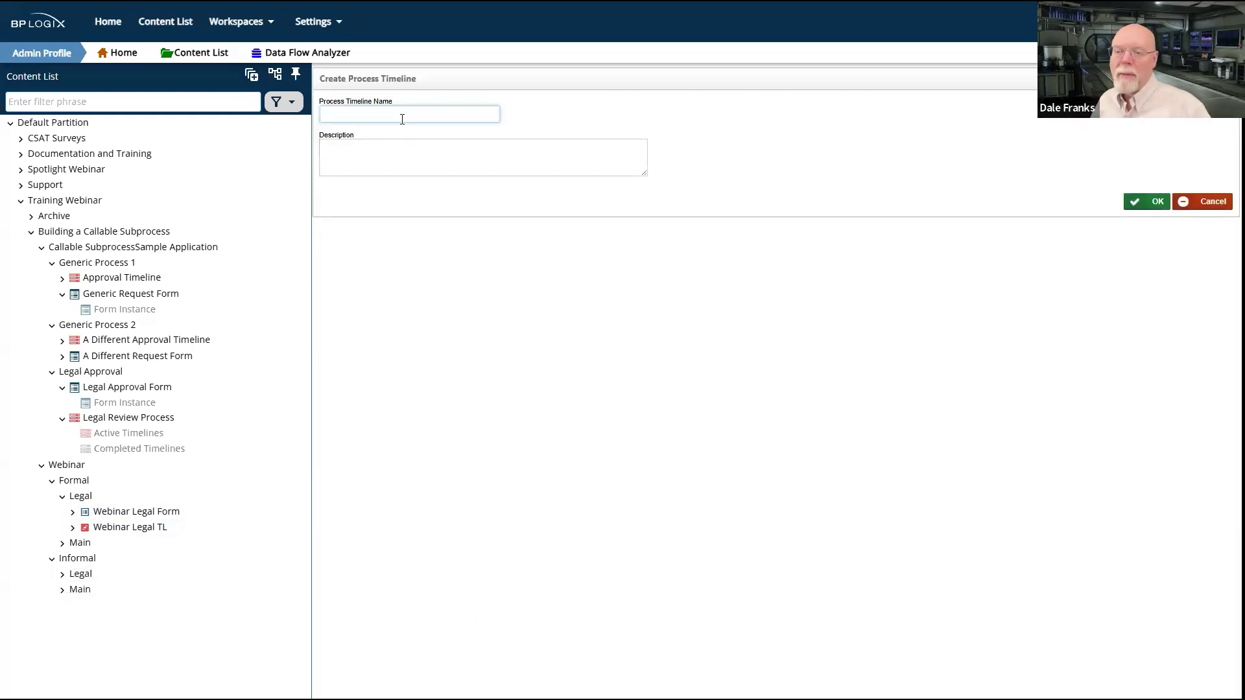
text(In)
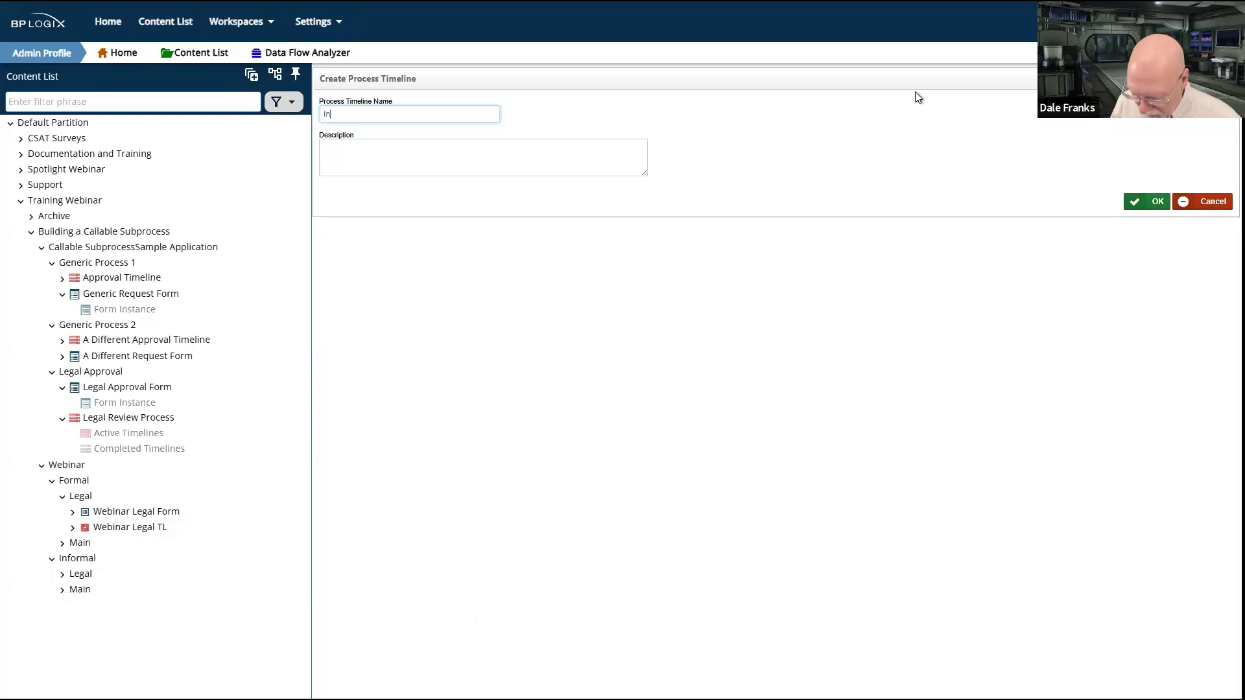
text(formal Legal TL)
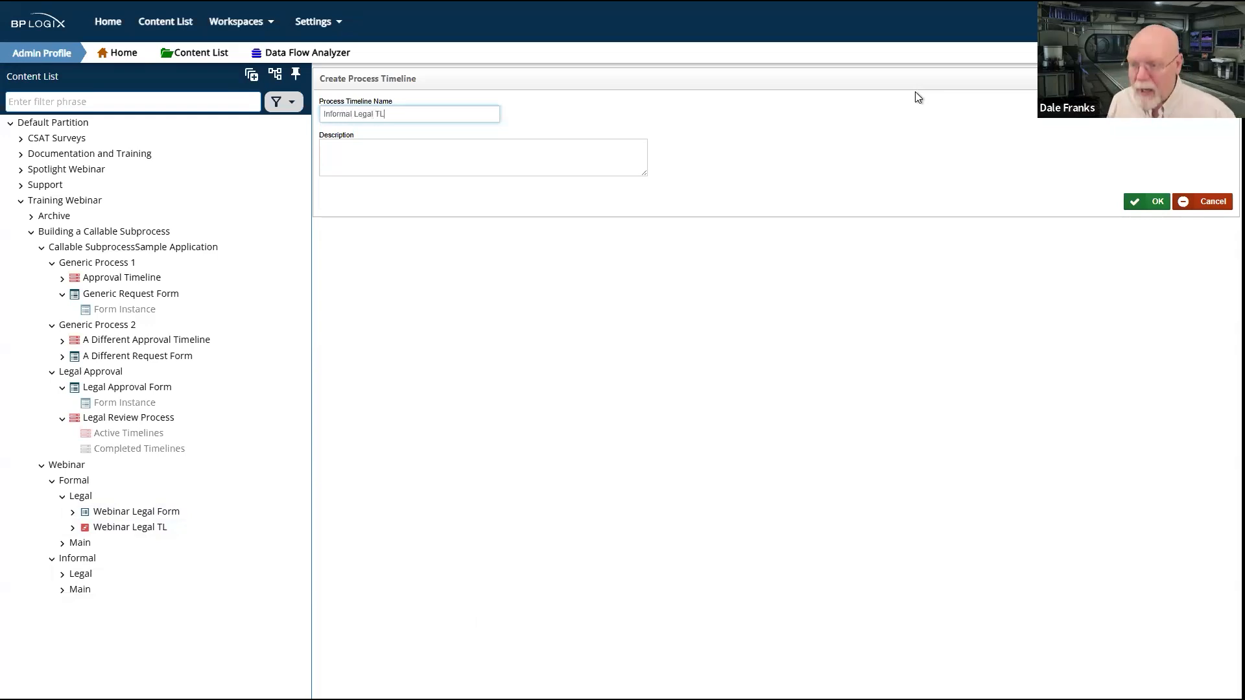
click(1148, 202)
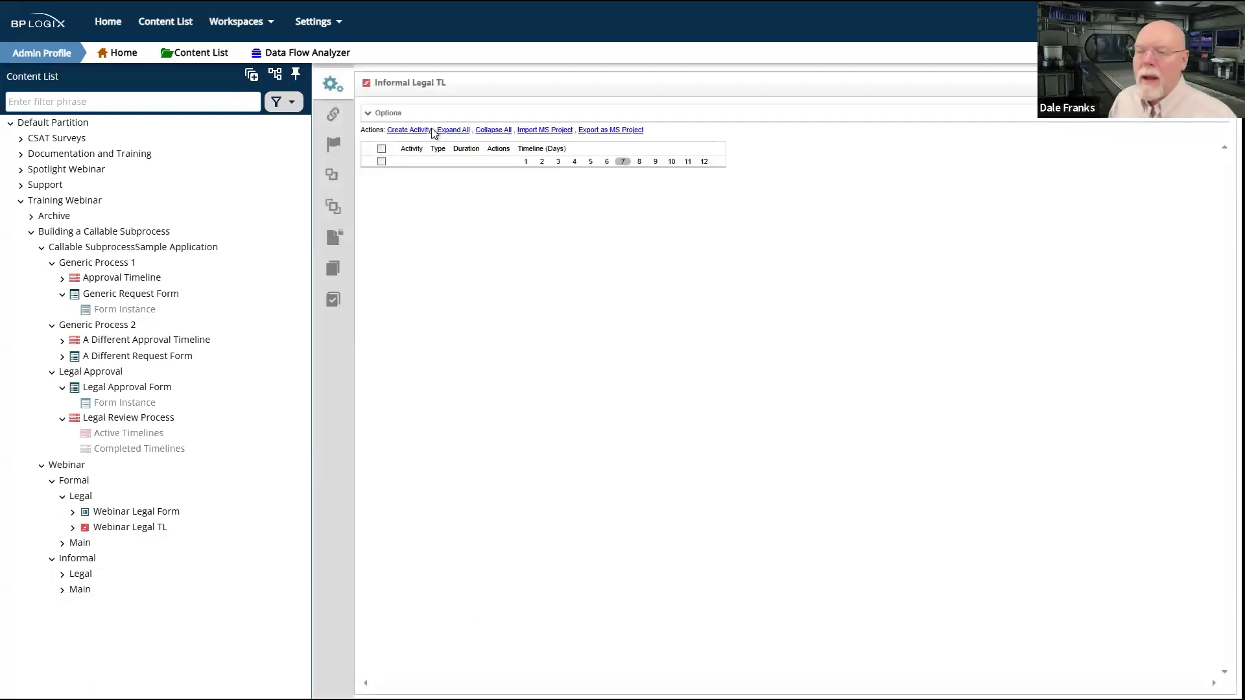
Step: Examine the Informal Legal TL options, particularly the Form for Timeline setting
click(380, 114)
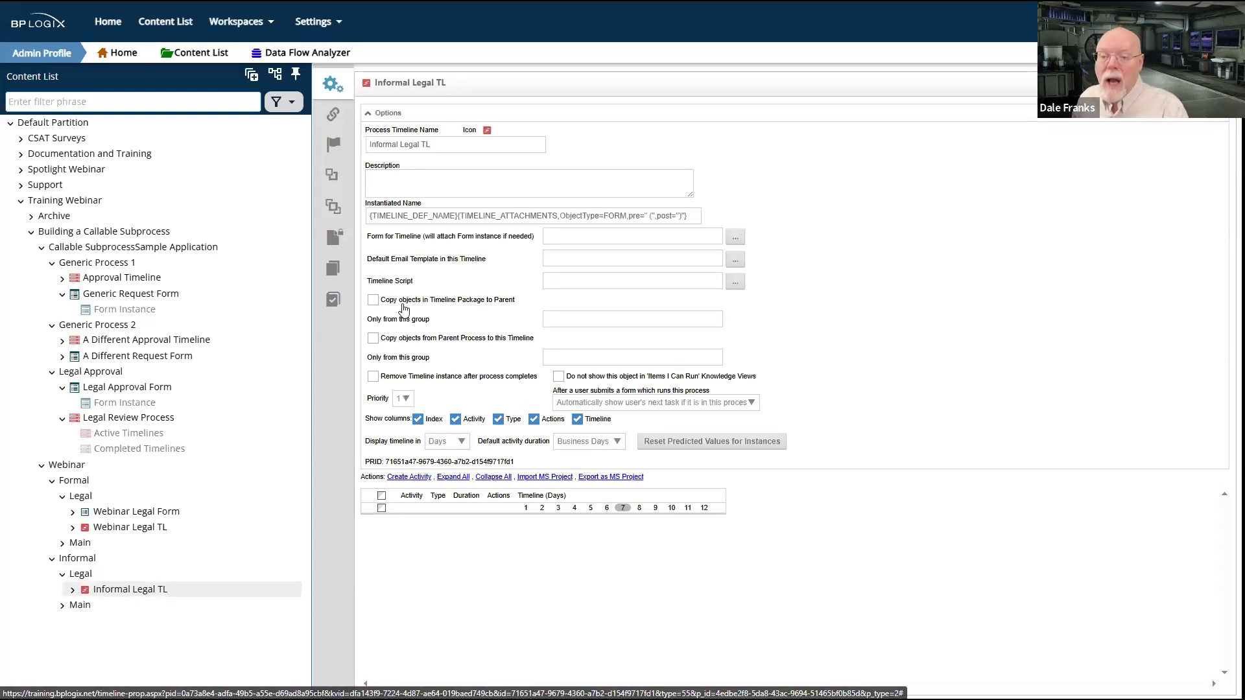
drag(371, 237, 426, 243)
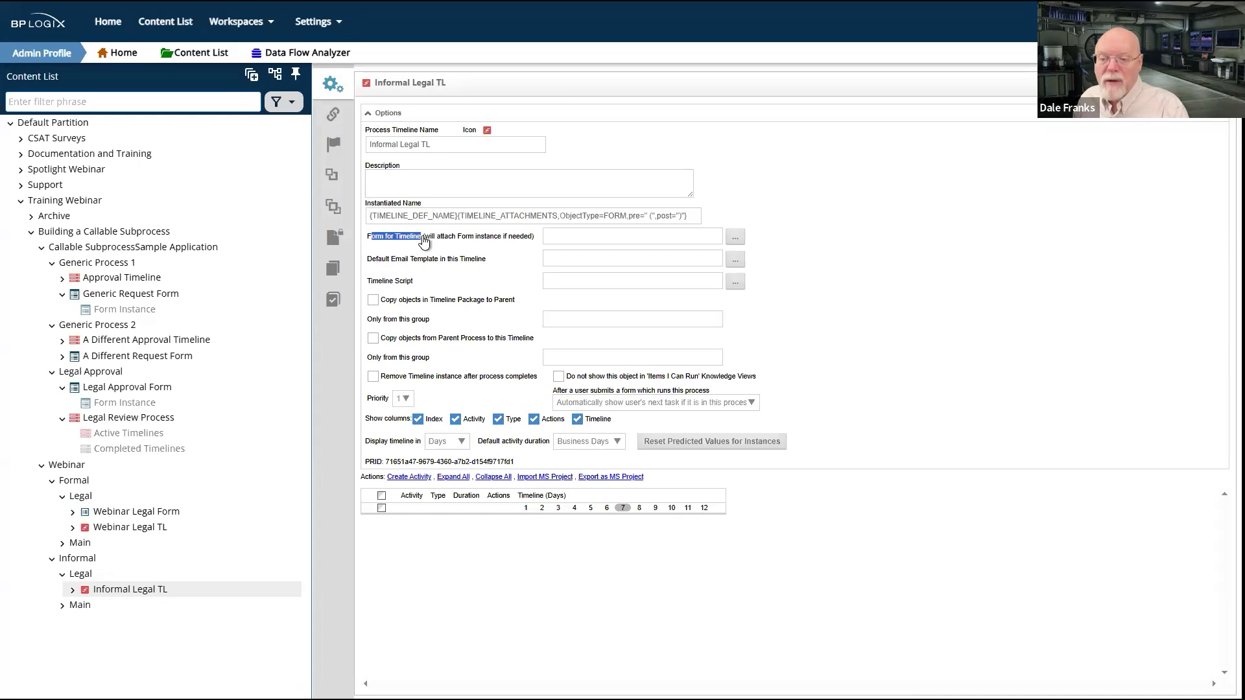
click(960, 380)
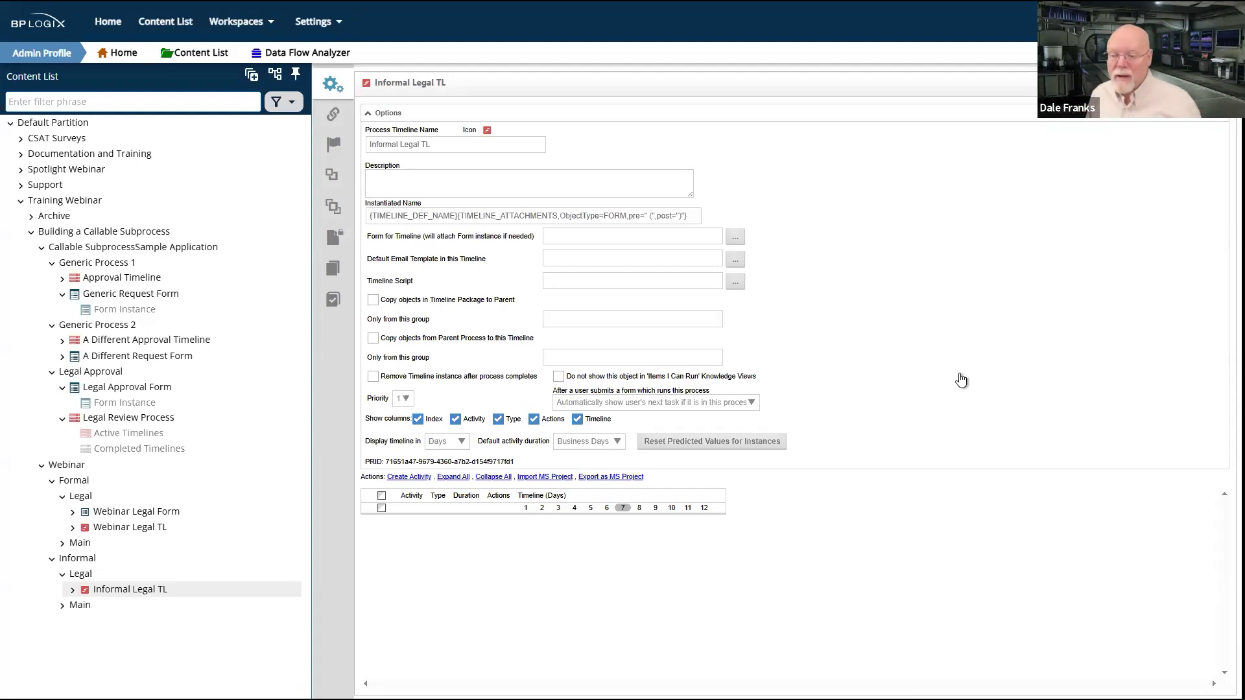
Step: Add a user activity named Legal Approval 1 to the Informal Legal TL timeline
click(383, 113)
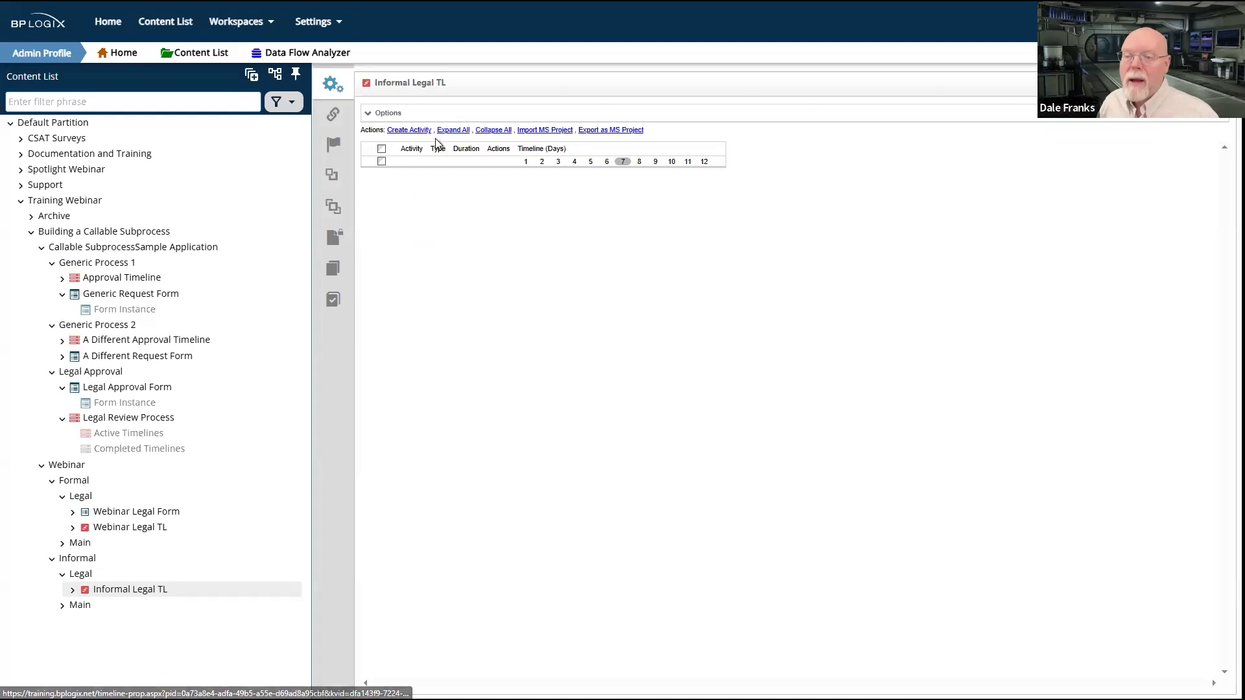
click(419, 130)
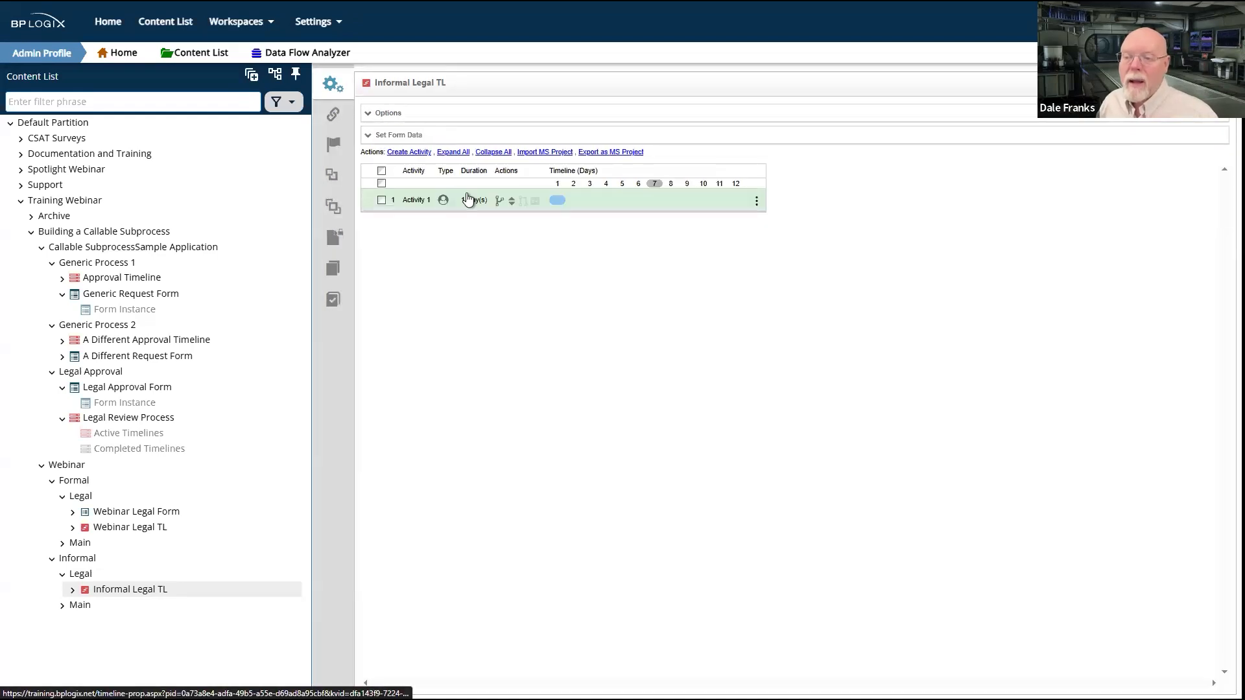
click(416, 201)
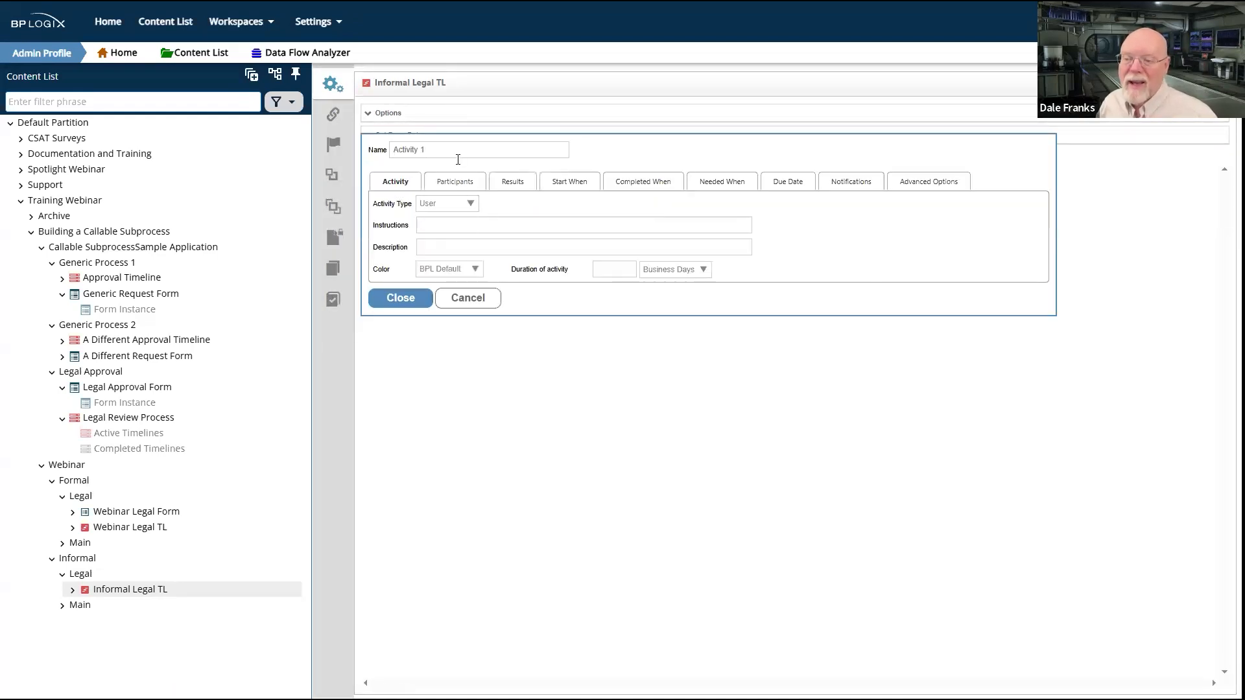
drag(459, 148, 354, 155)
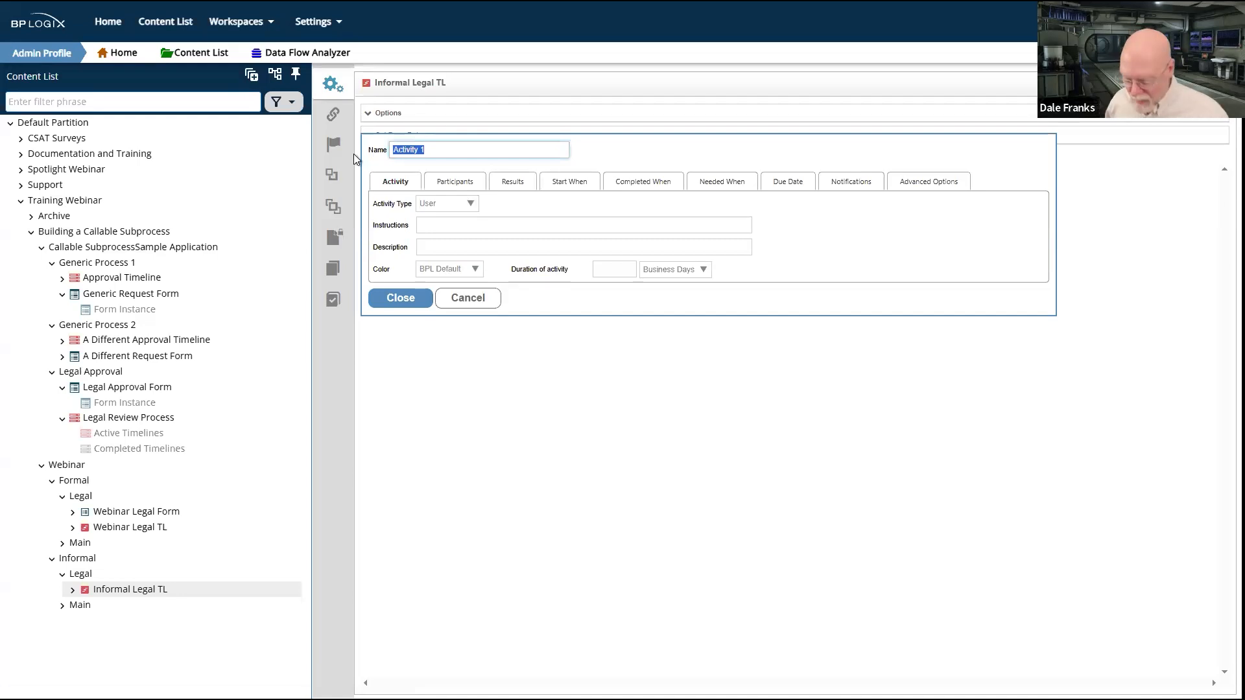
text(Legal Approval)
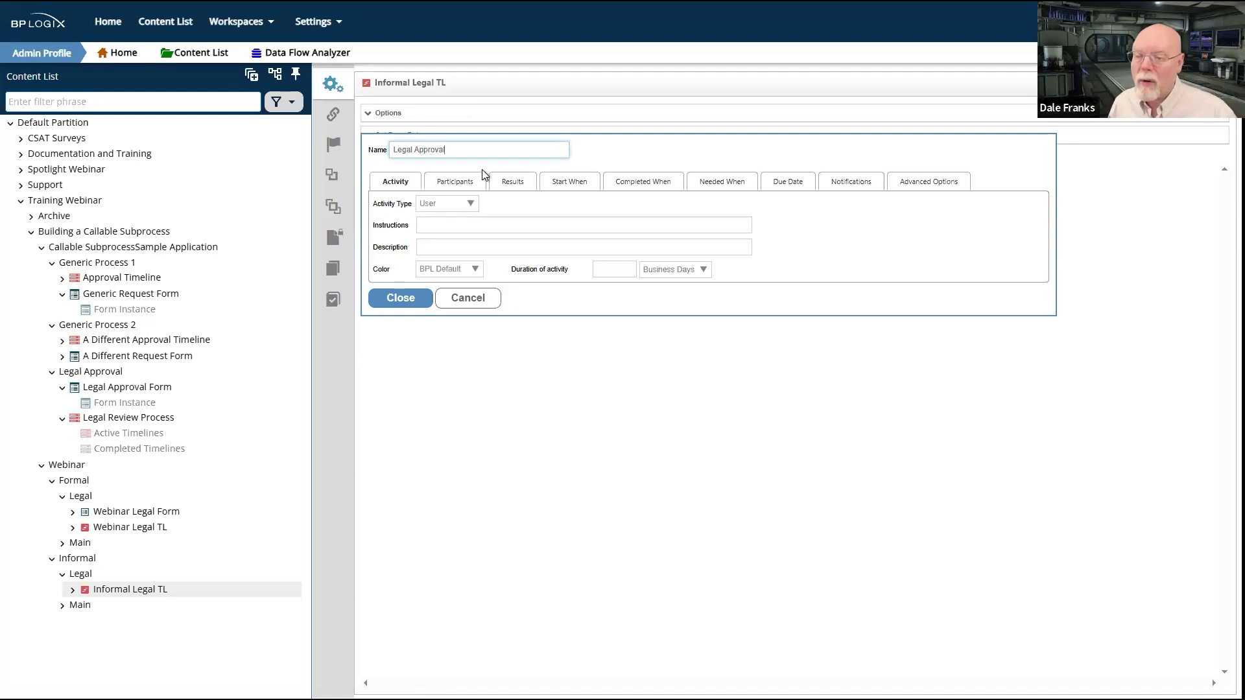
text( 1)
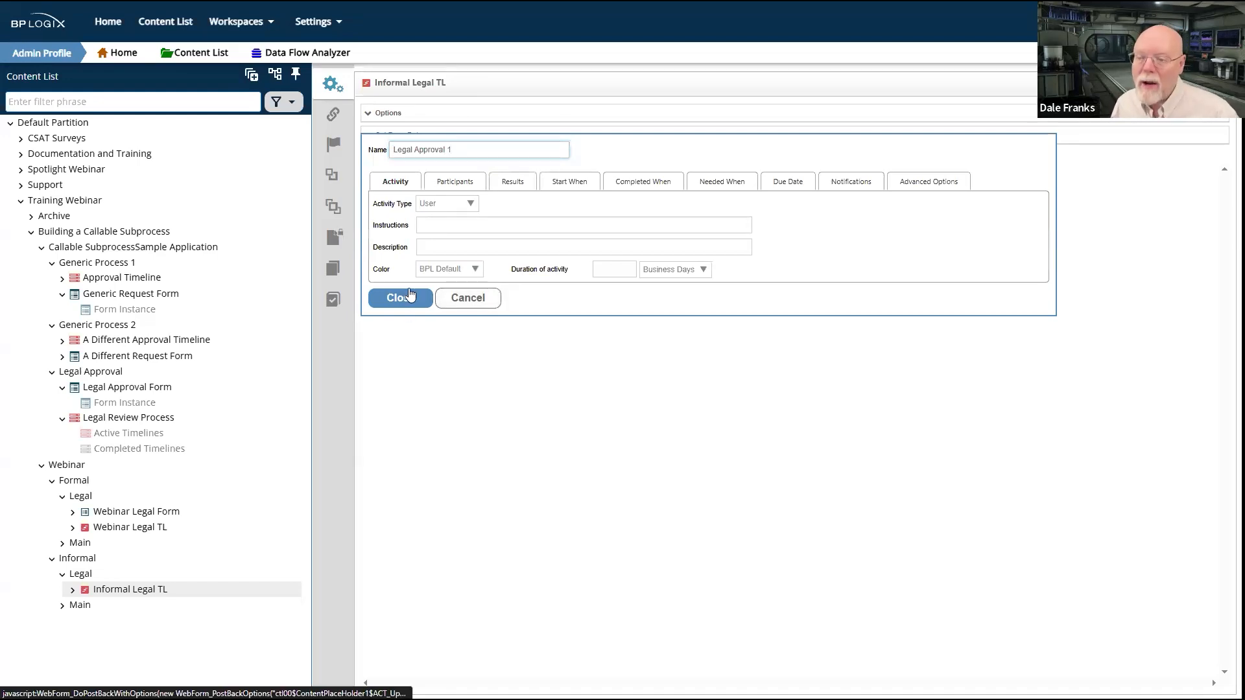
click(402, 300)
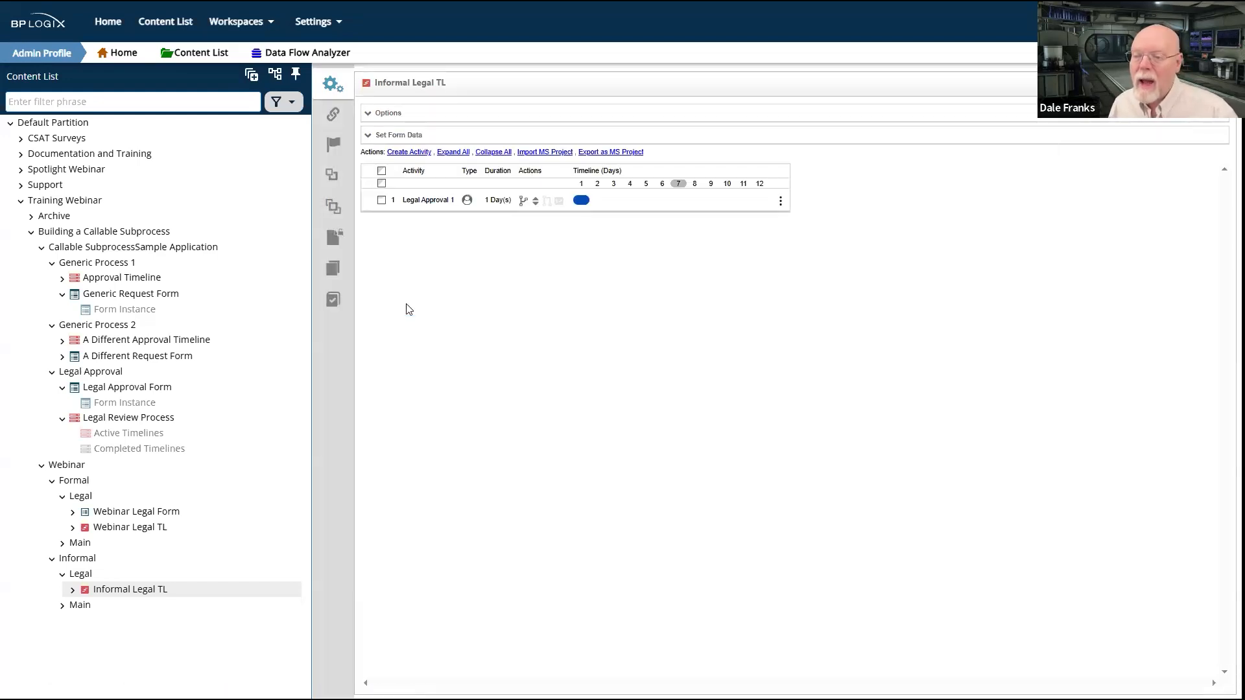
Step: Add a second user activity named Legal Approval 2 to the timeline
click(421, 153)
click(419, 225)
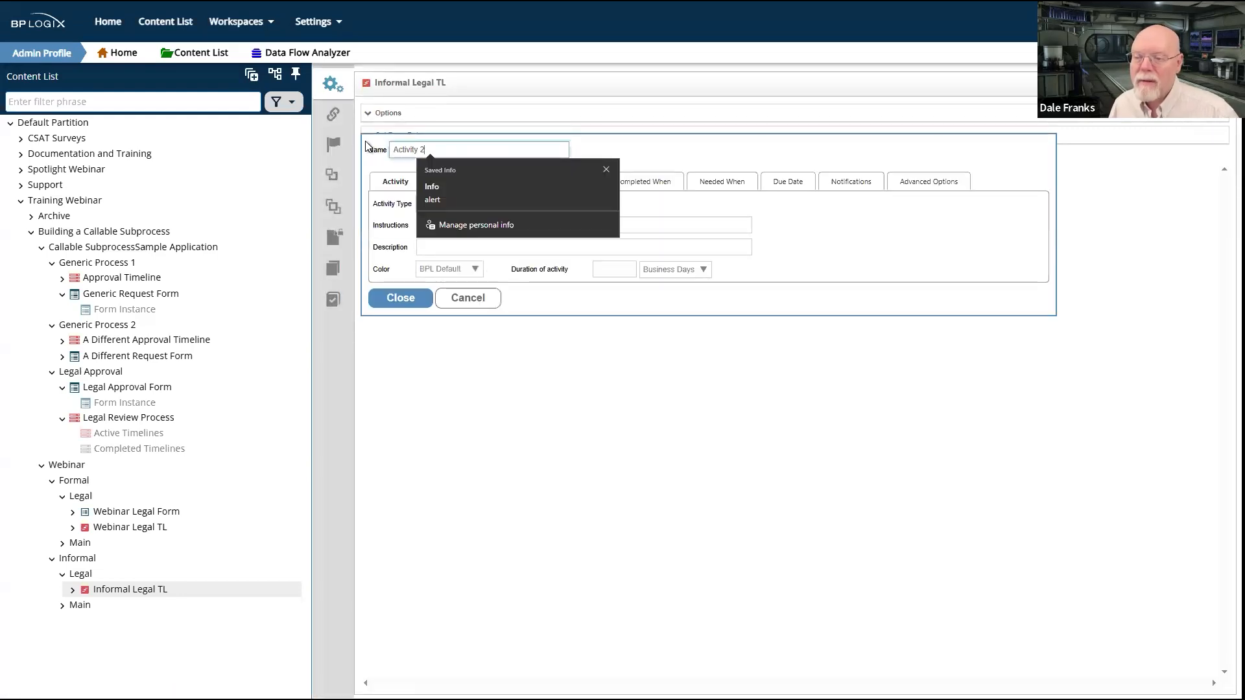
key(ctrl+a)
text(Legal Approval 2)
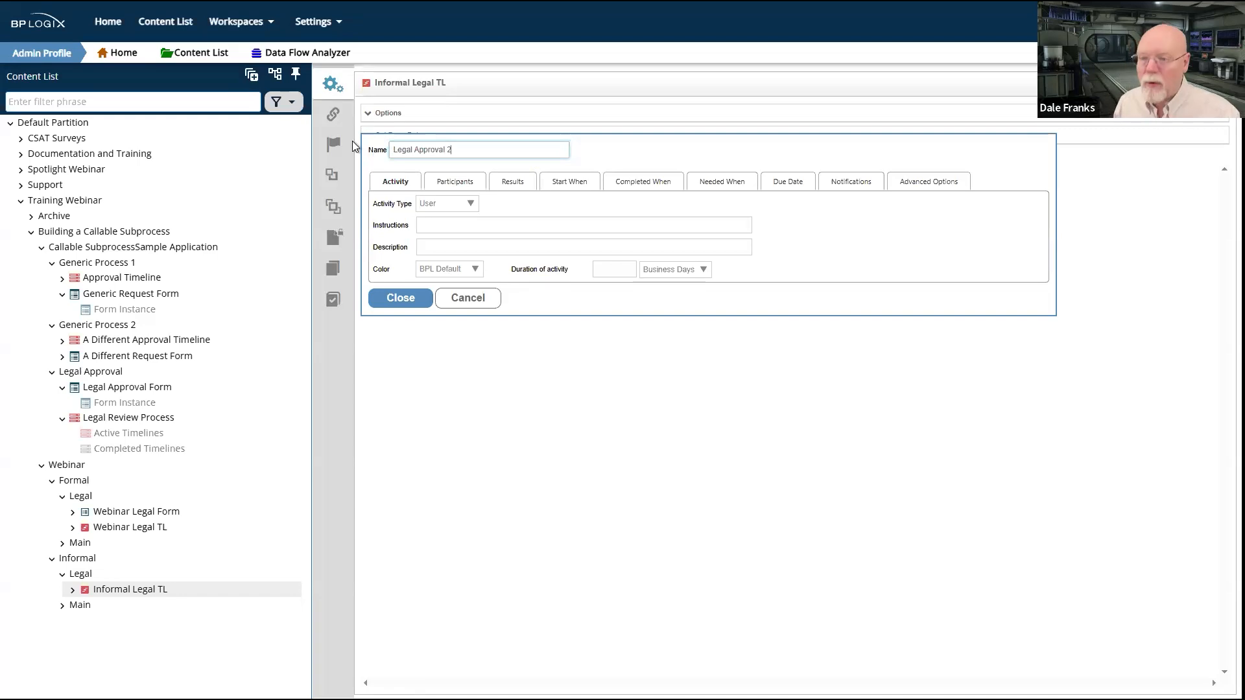
click(396, 298)
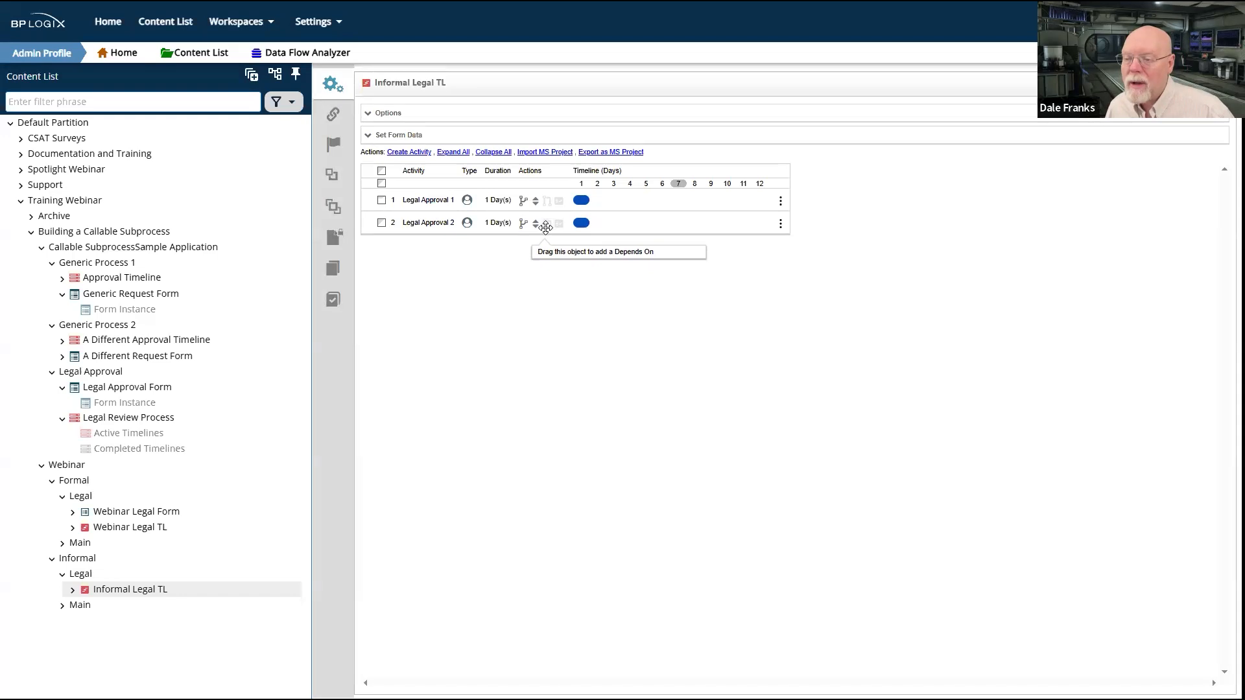
Step: Make Legal Approval 2 depend on Legal Approval 1 and save the Informal Legal TL timeline
drag(545, 226, 545, 203)
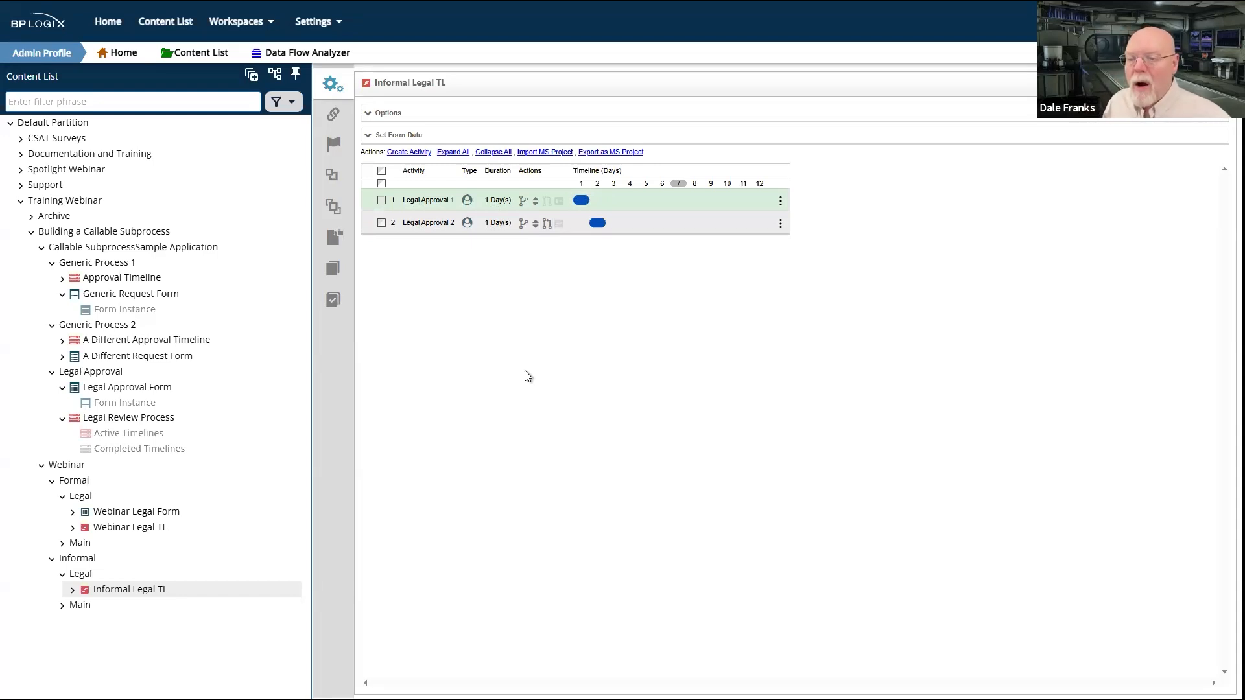
click(387, 115)
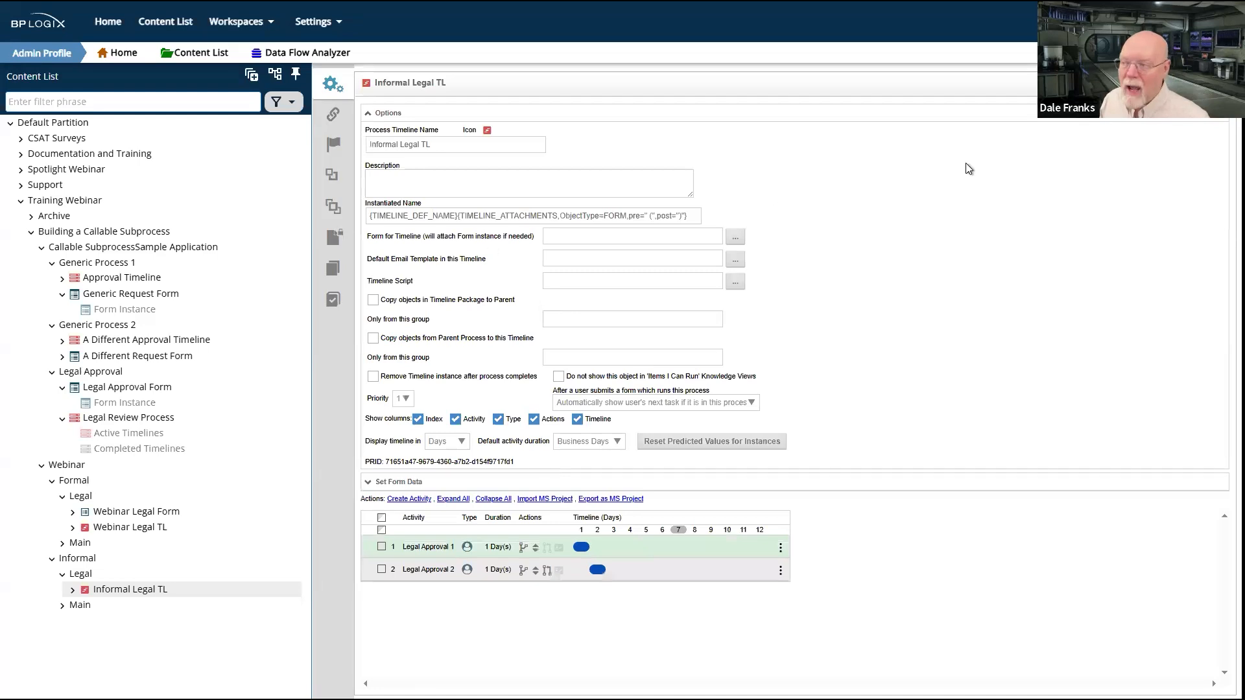
click(1174, 83)
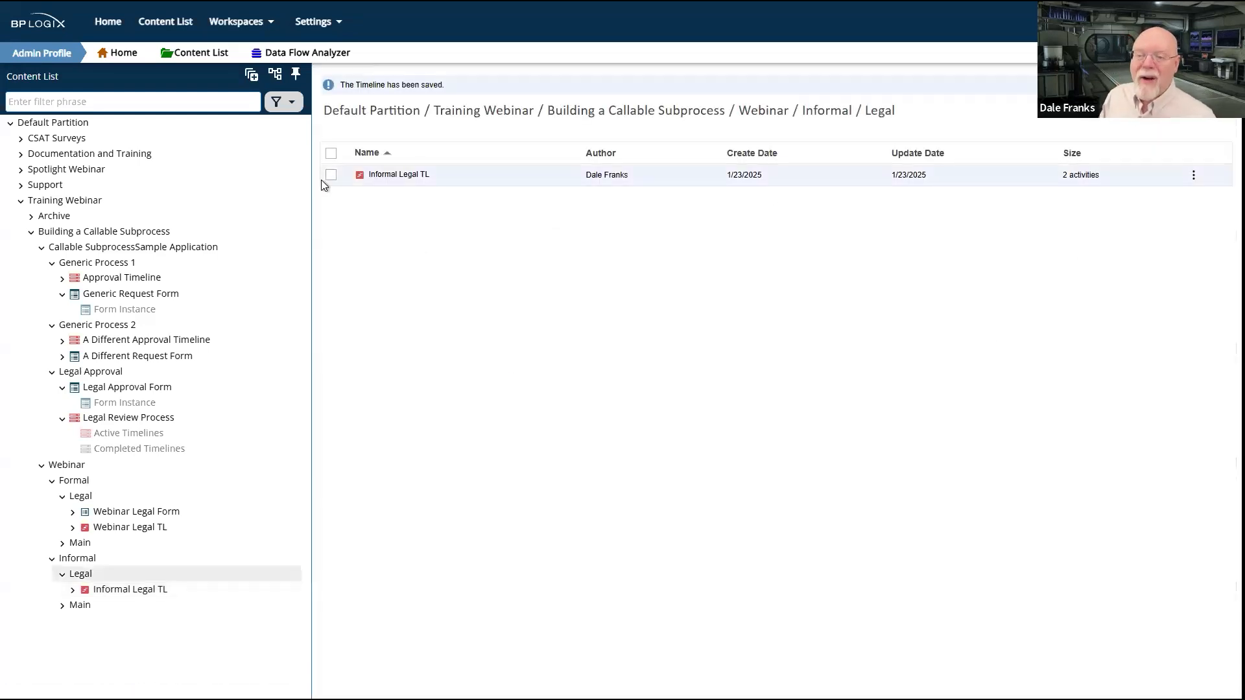
Step: Run the Informal Legal TL timeline from Informal's Legal folder and confirm starting the process
click(331, 176)
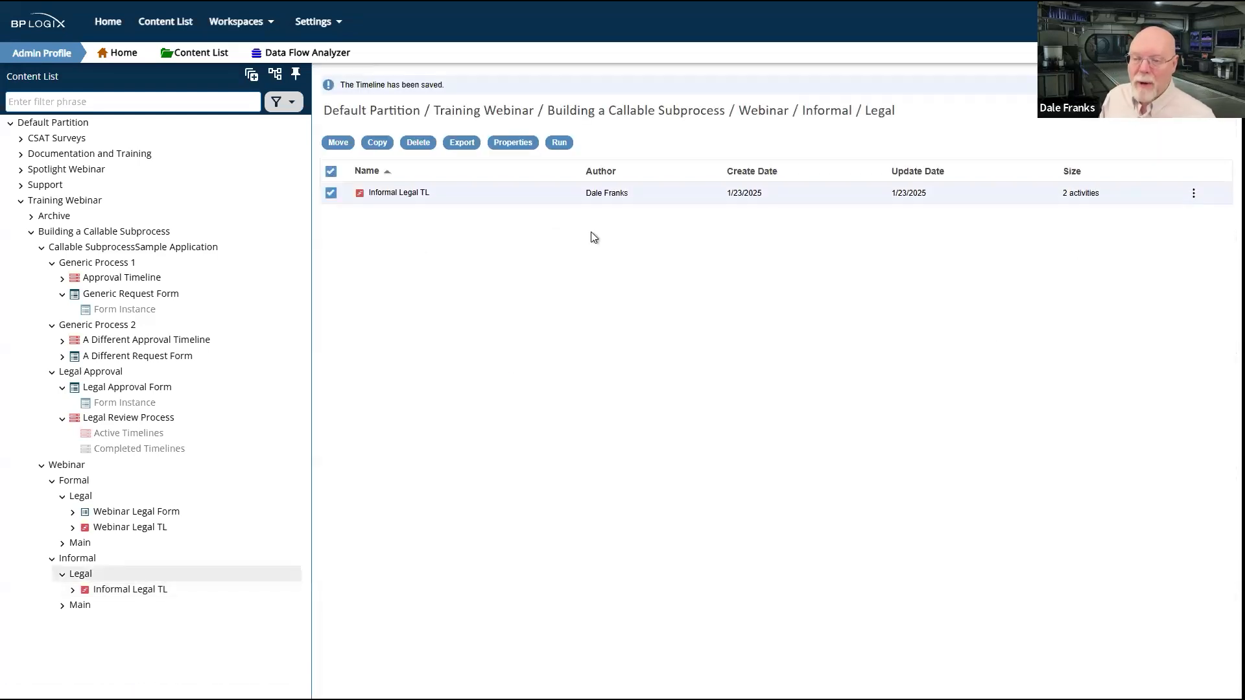
click(563, 145)
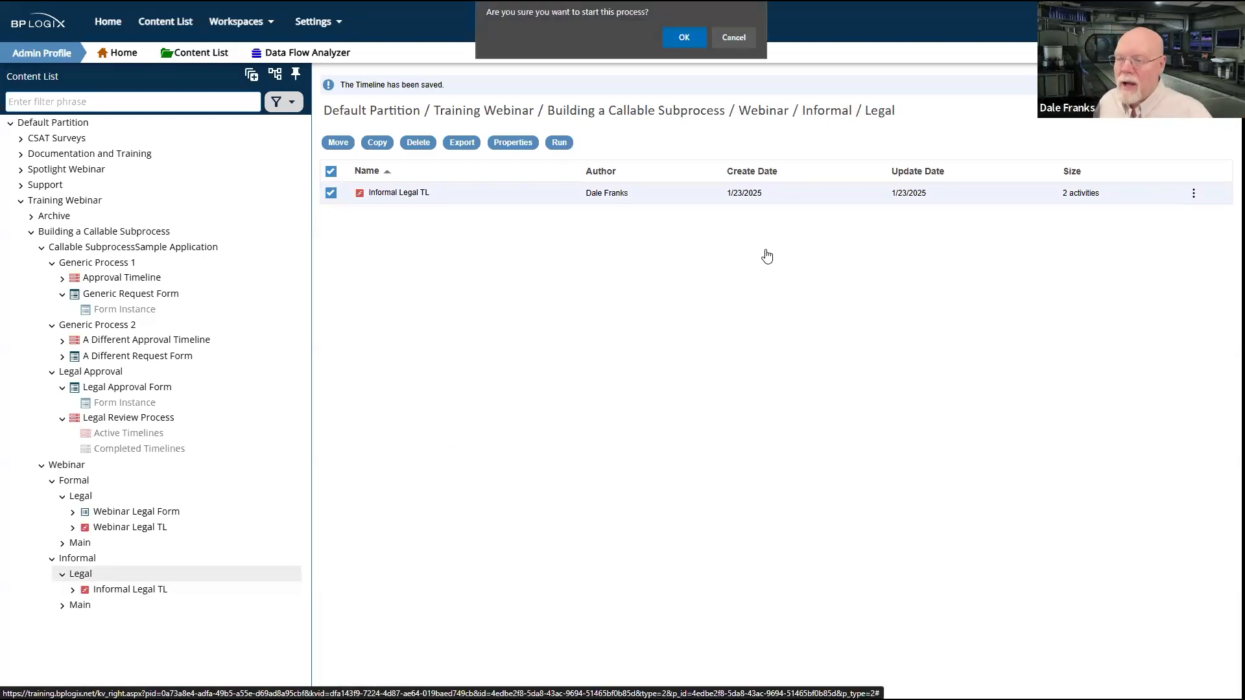
click(670, 38)
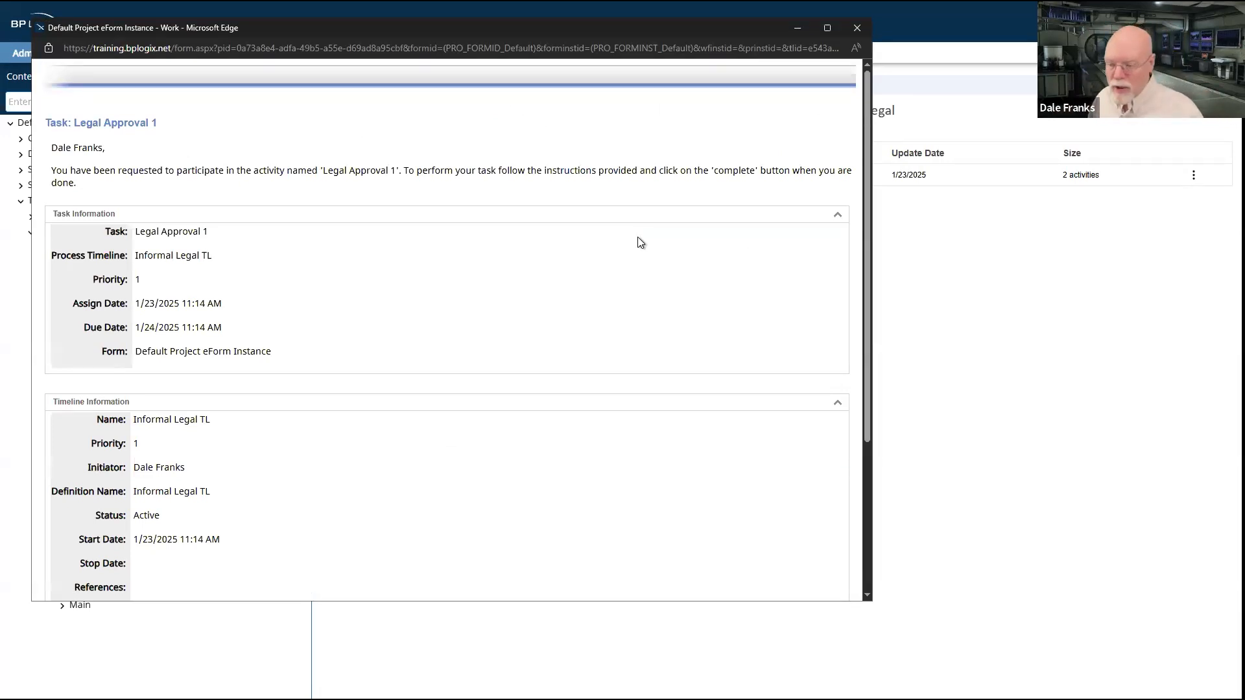
Step: Review the default form's task and timeline information for Legal Approval 1, and complete the task
scroll(637, 238, down, 3)
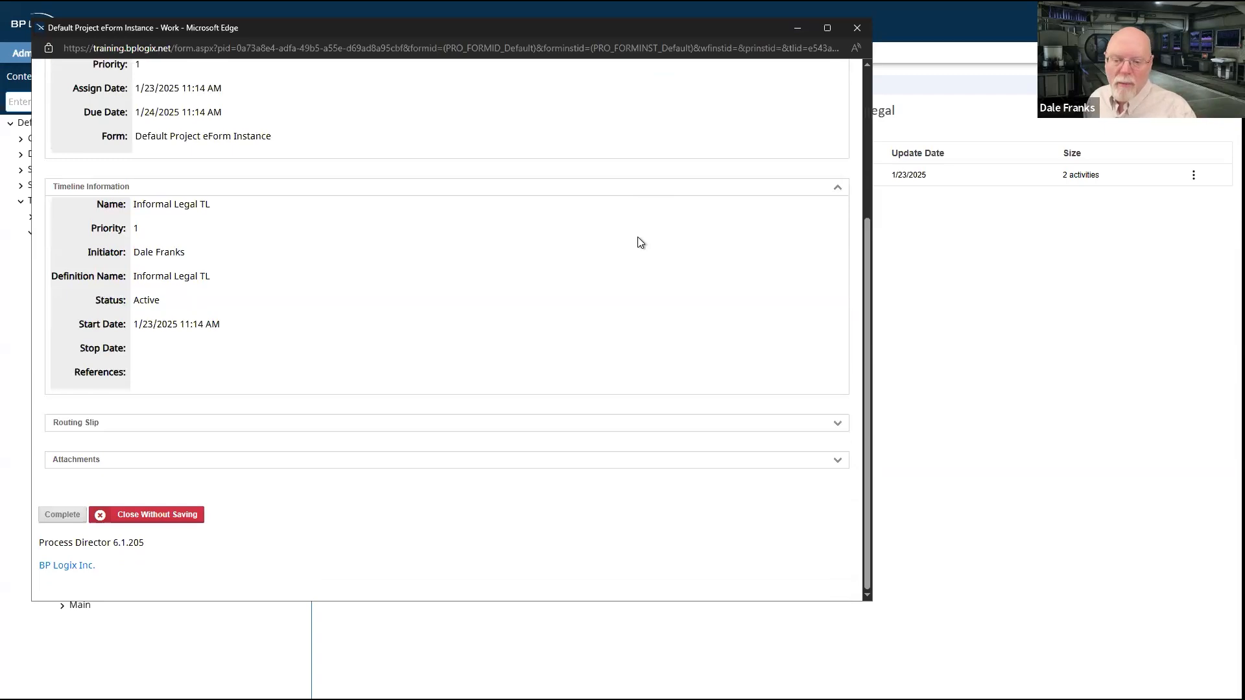
scroll(638, 238, up, 3)
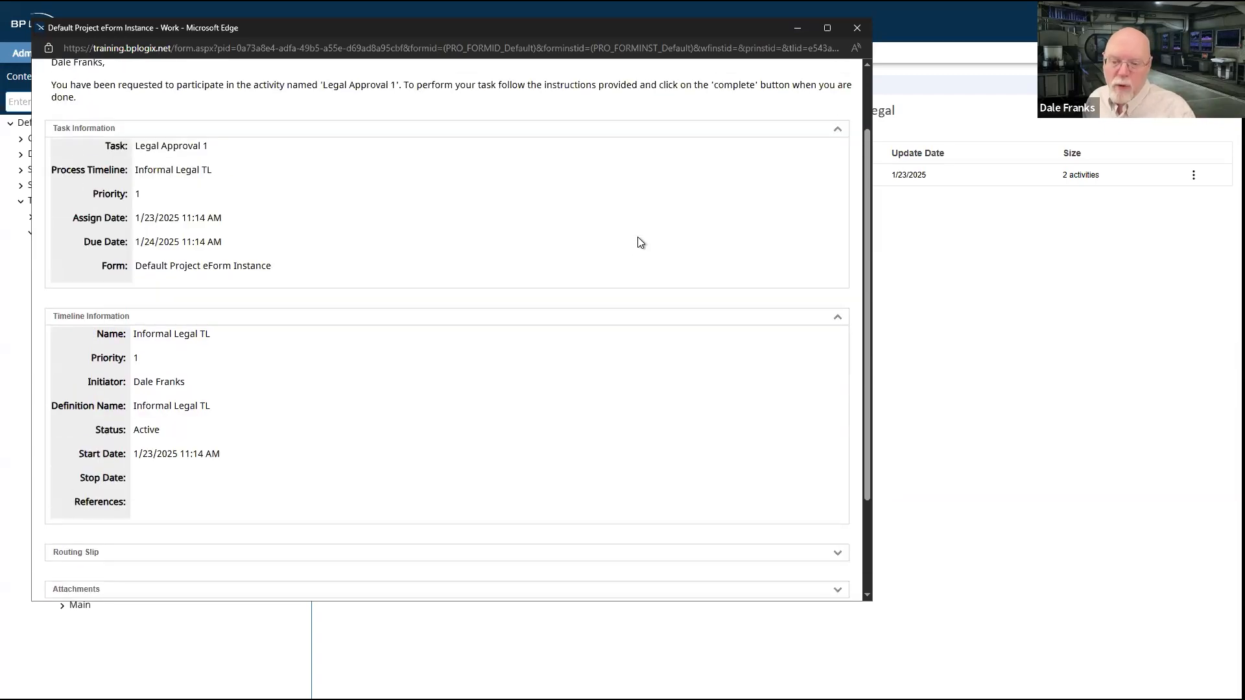
scroll(638, 238, down, 3)
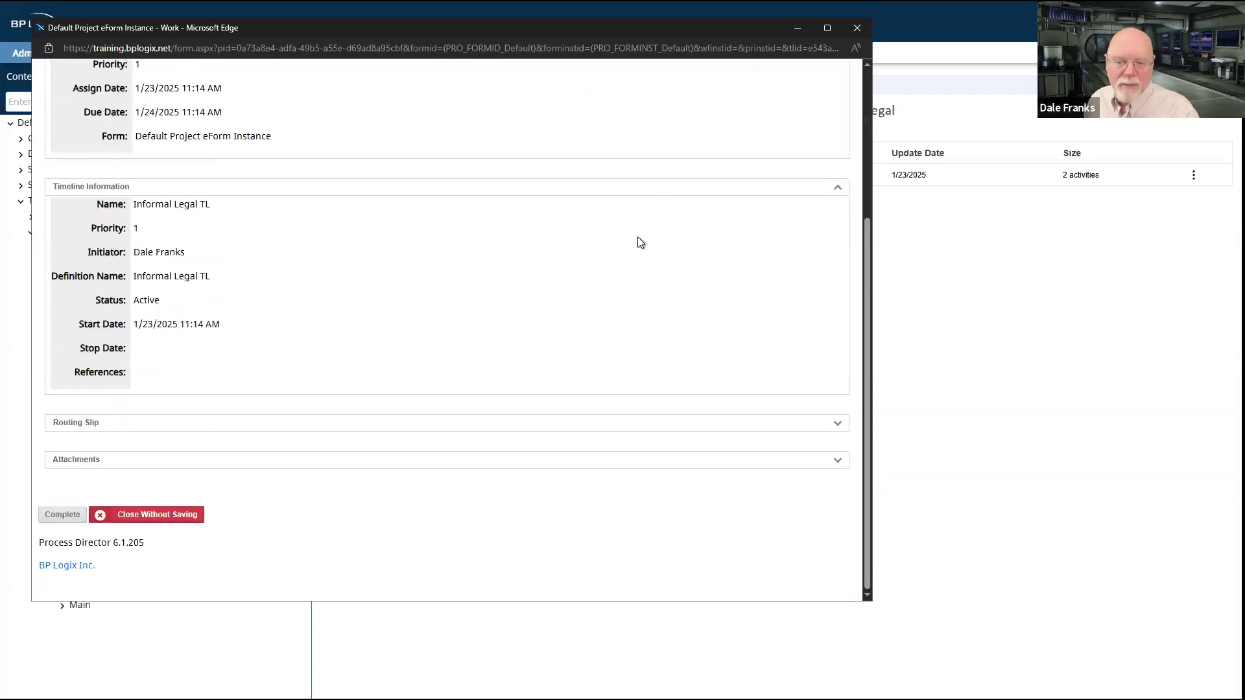
scroll(638, 239, up, 3)
scroll(638, 239, down, 3)
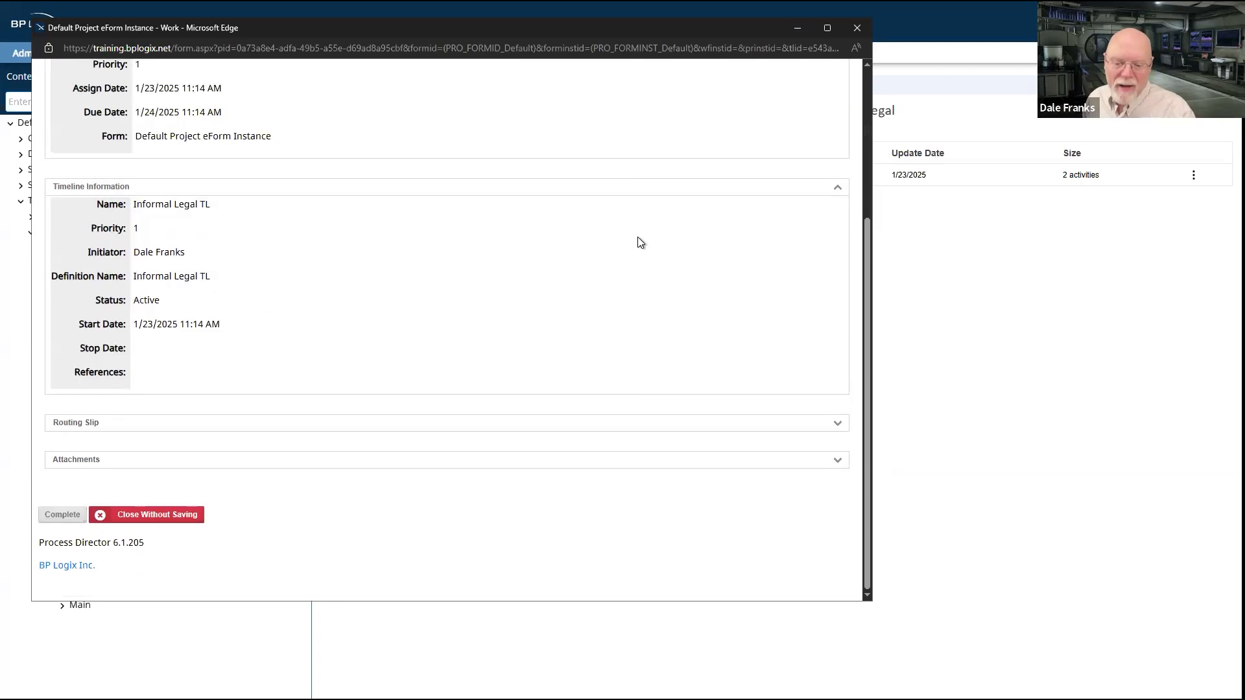
scroll(204, 309, up, 3)
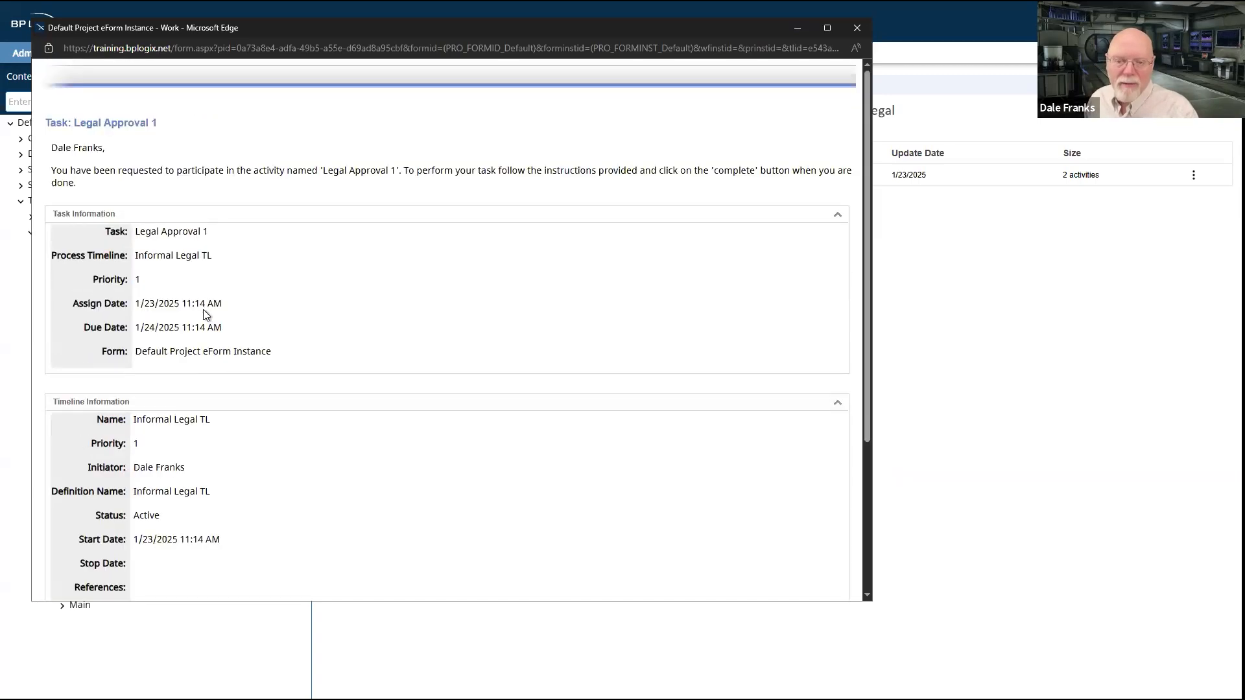
drag(169, 129, 65, 125)
scroll(340, 296, down, 3)
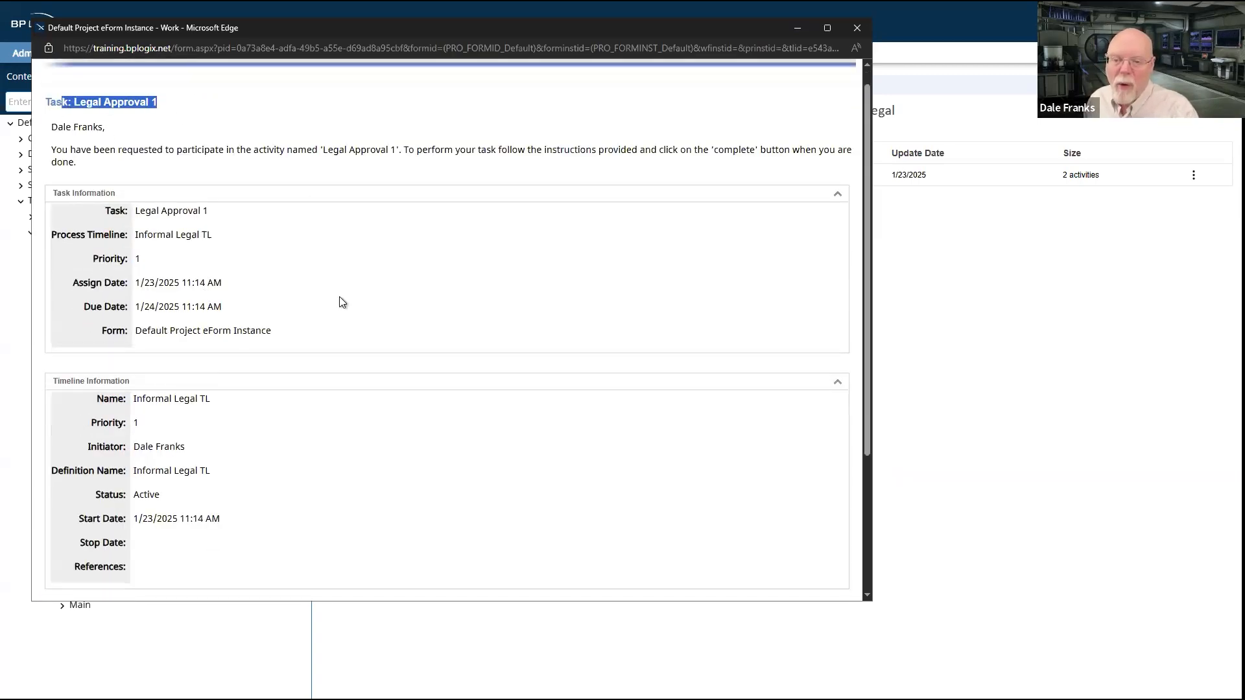
click(75, 515)
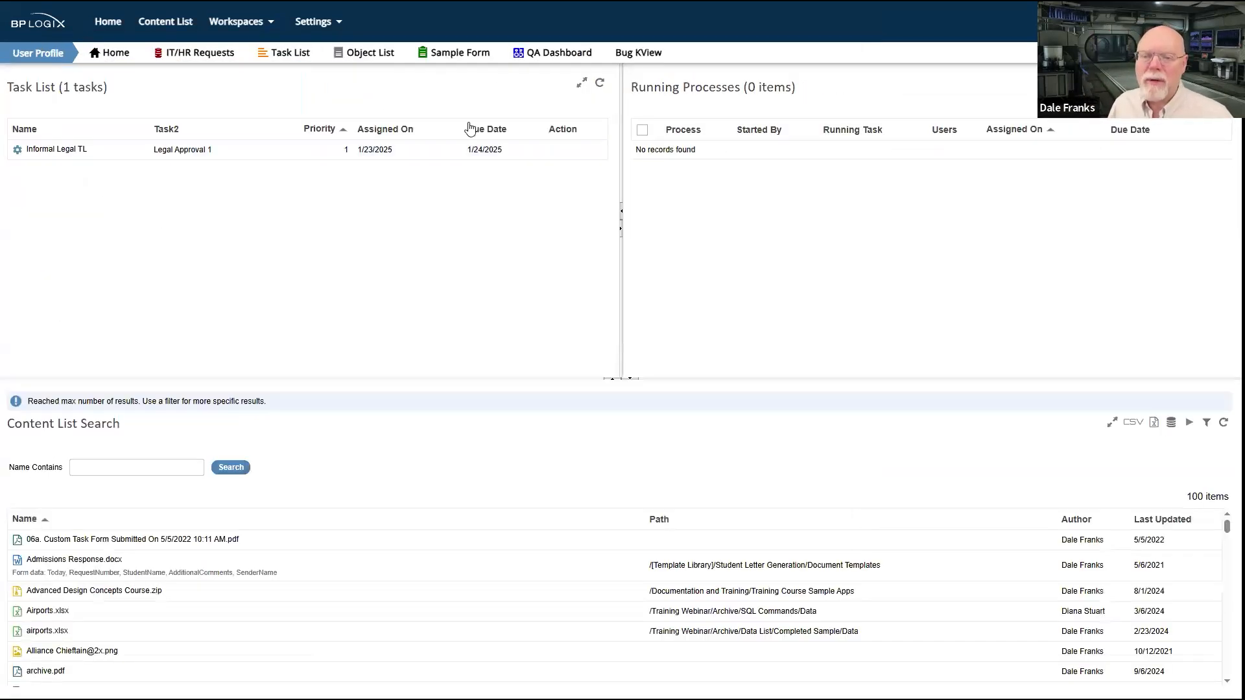
Step: Refresh the task list, open the Informal Legal TL task for Legal Approval 2, review its default form and complete it
click(600, 83)
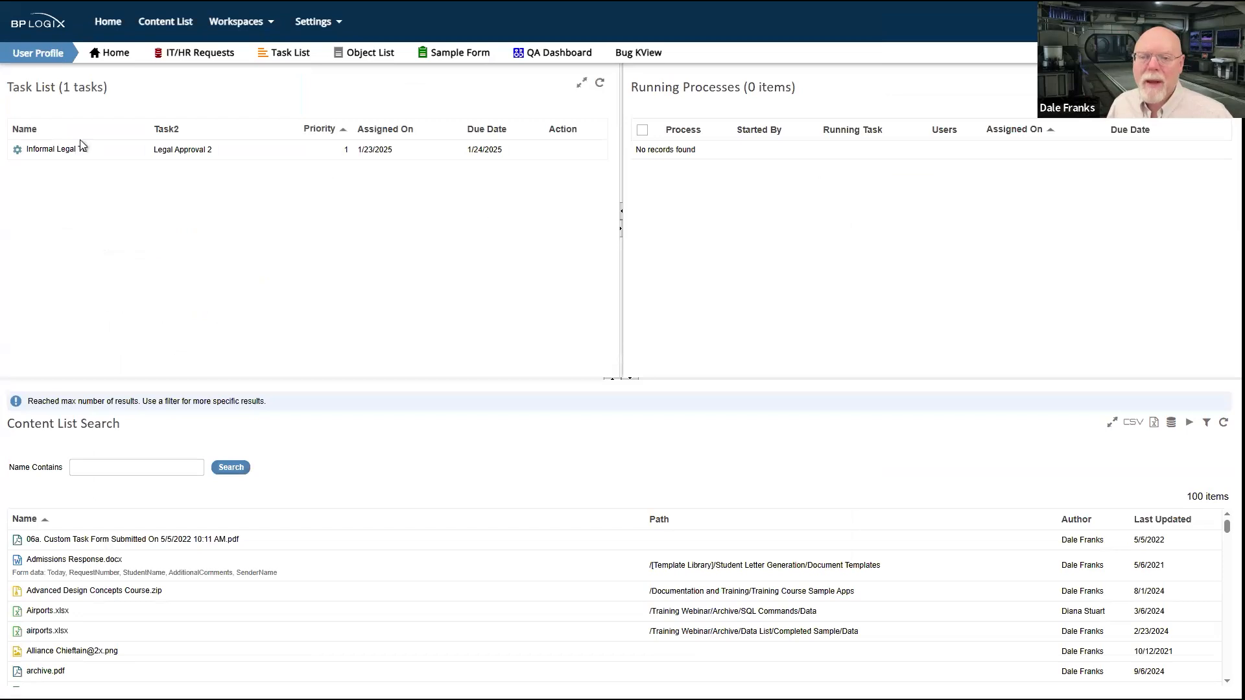
click(64, 149)
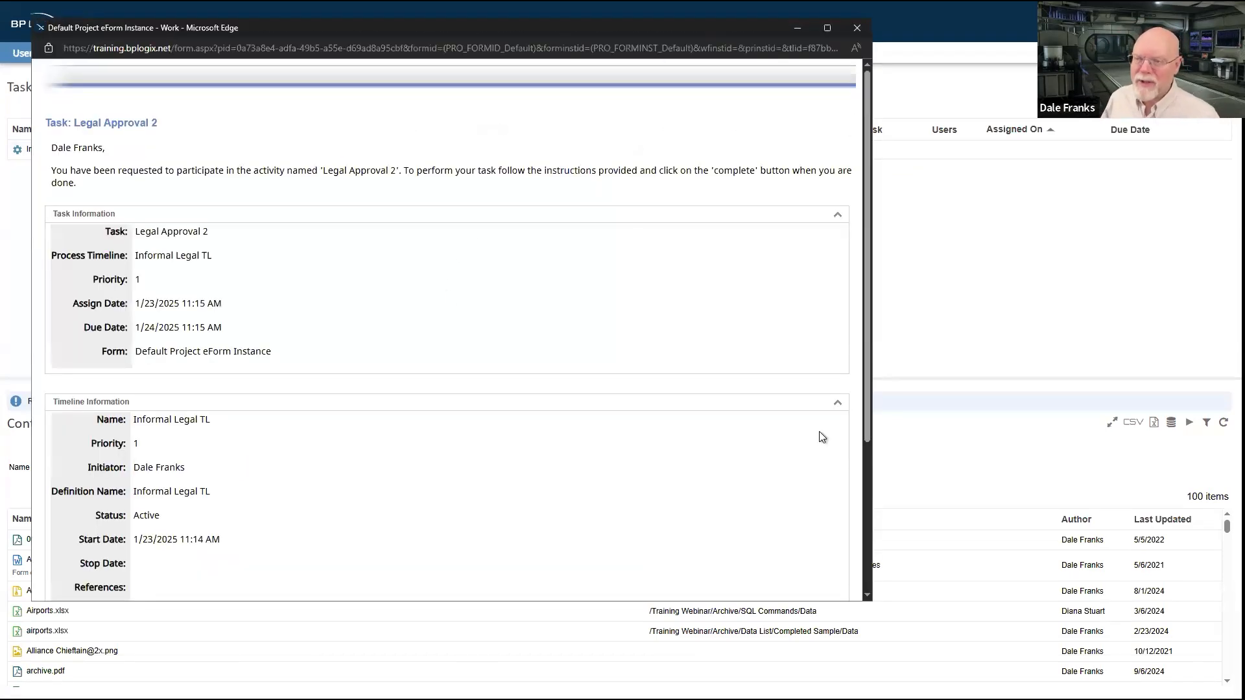
scroll(397, 389, down, 3)
scroll(396, 388, up, 3)
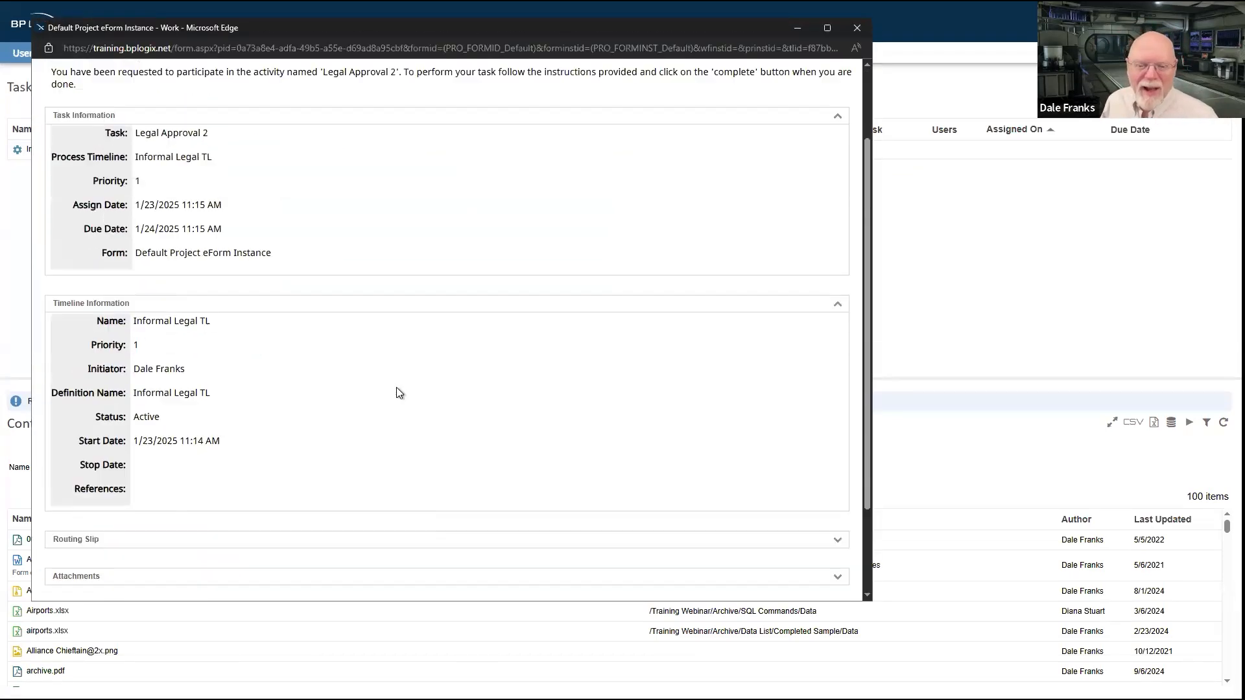
scroll(396, 387, down, 3)
scroll(395, 387, up, 3)
scroll(396, 387, down, 3)
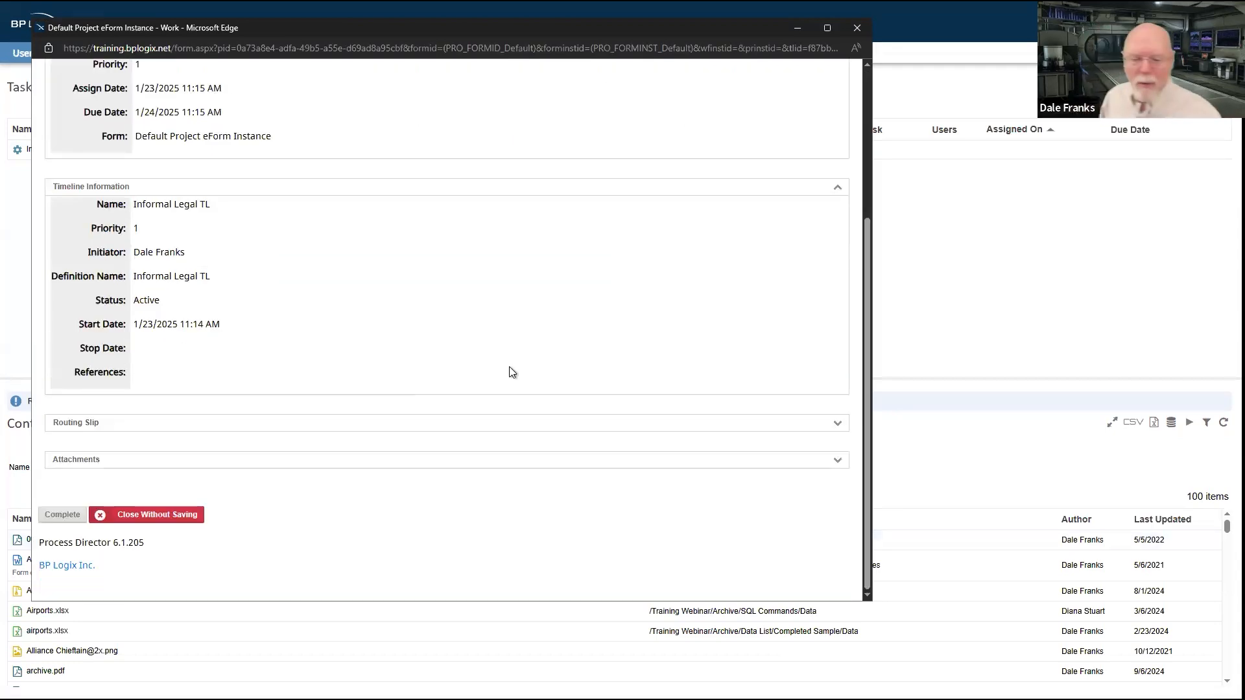
scroll(328, 295, down, 3)
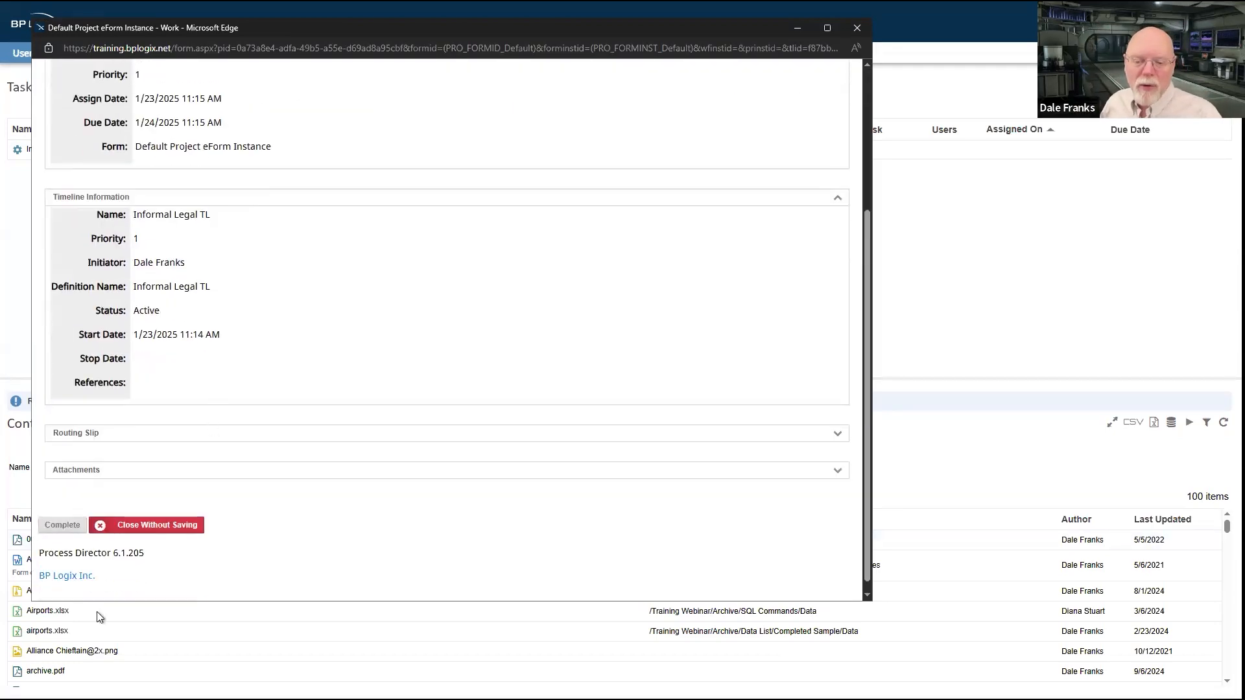
click(63, 514)
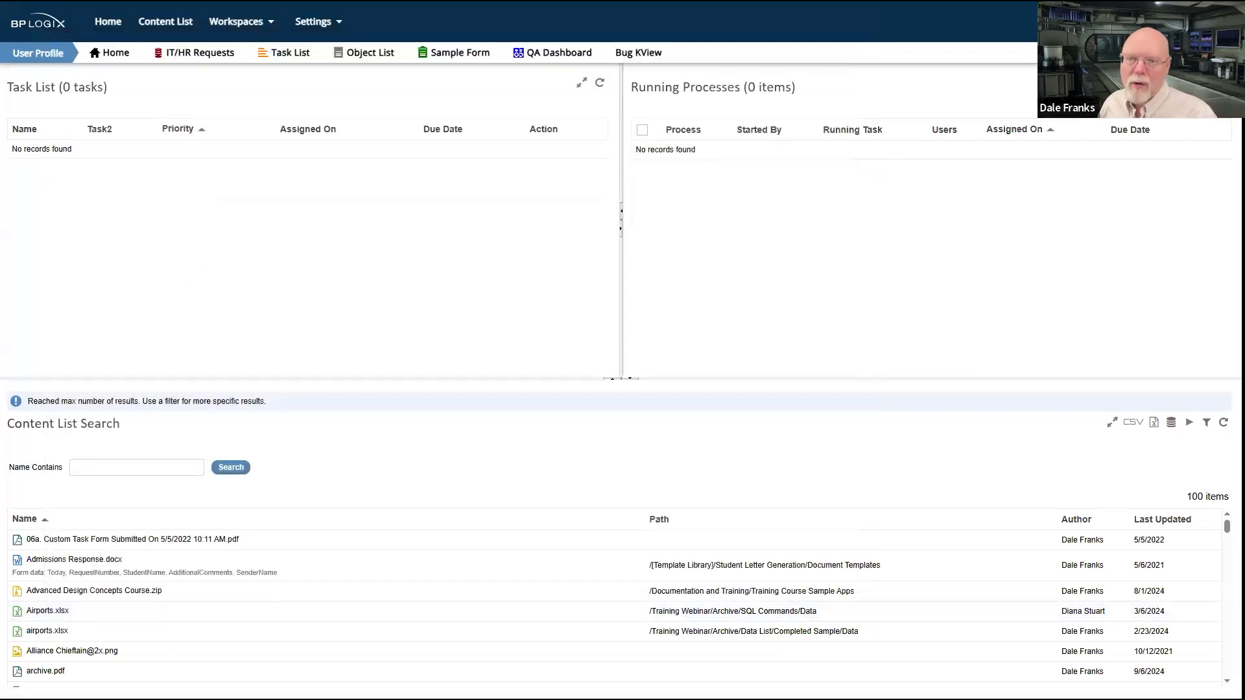
Step: Return to the content list, view the Legal Review Process definition and run that timeline from the sample application's Legal Approval folder
key(ctrl+Tab)
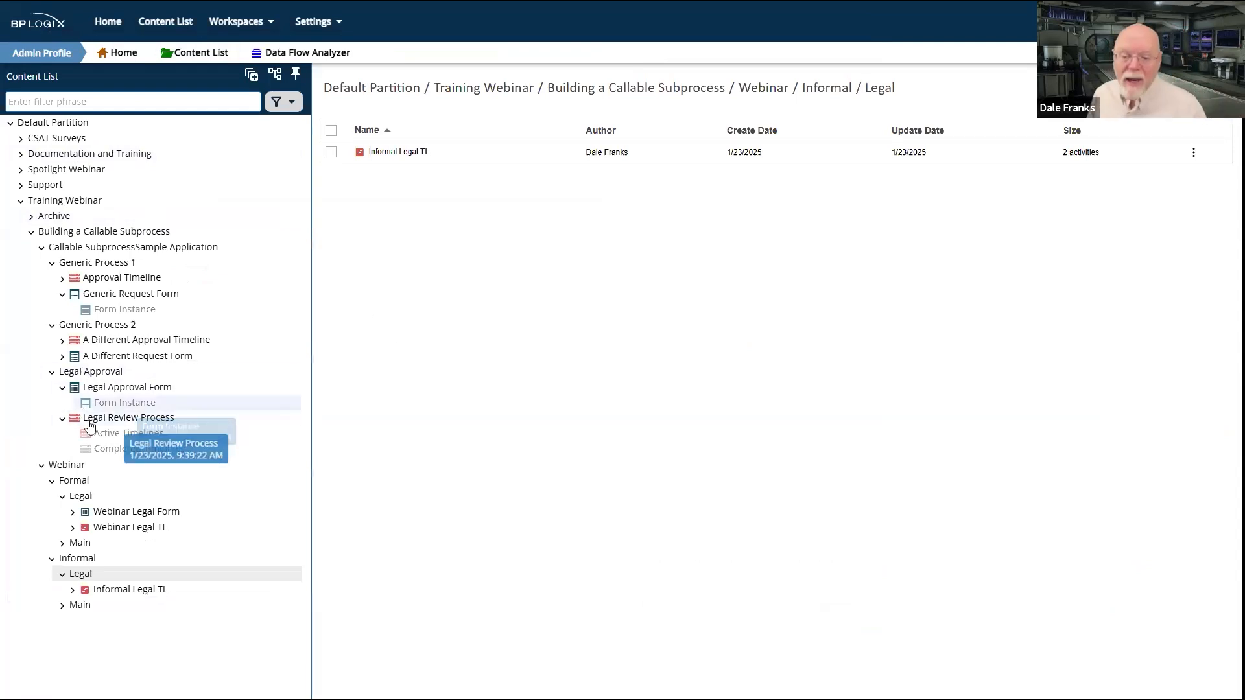
click(165, 418)
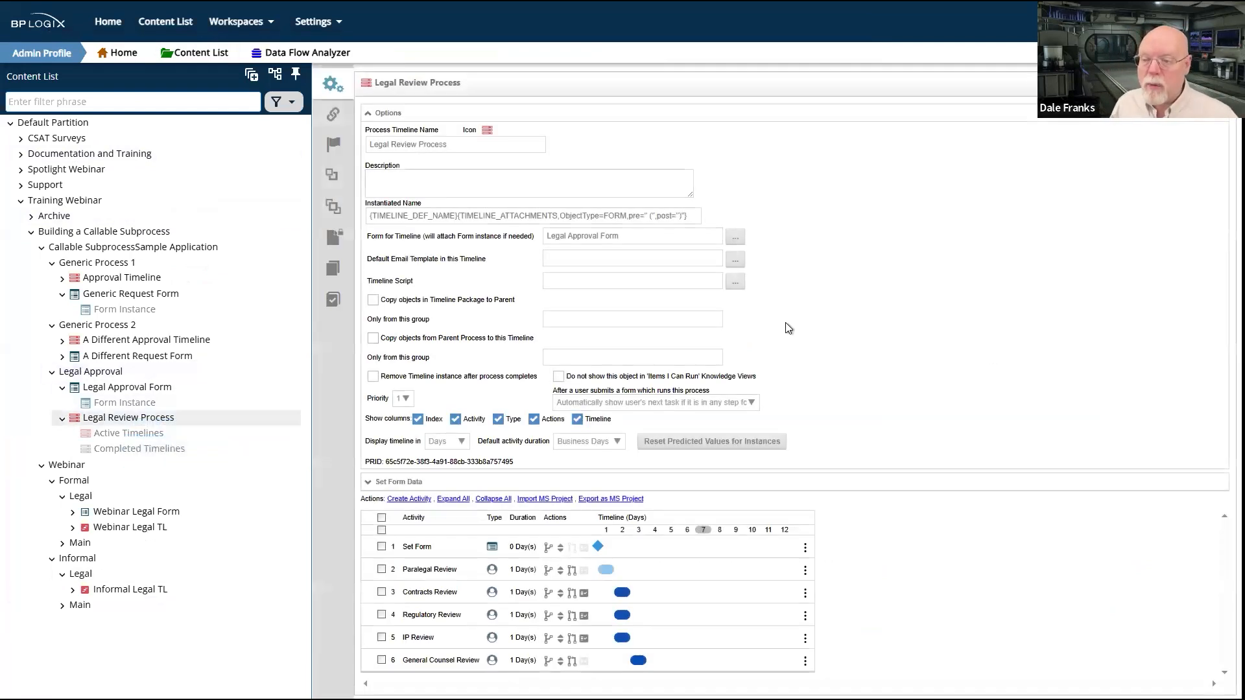
click(71, 373)
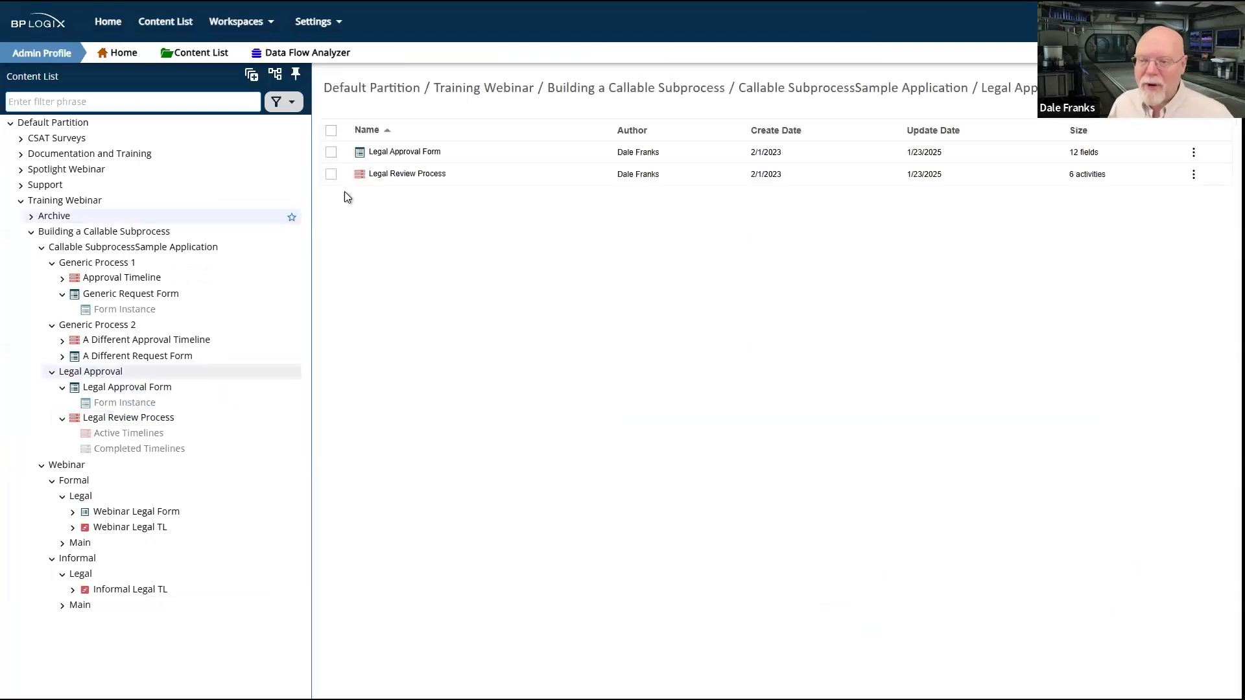
click(331, 173)
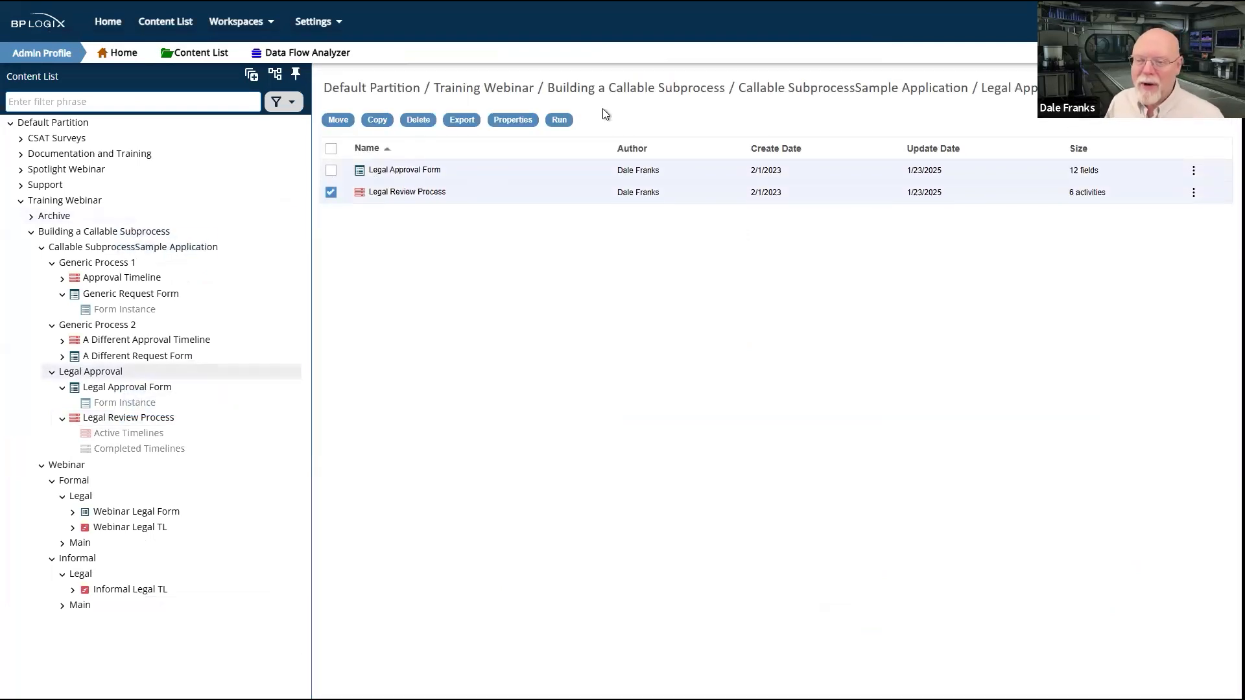
click(559, 119)
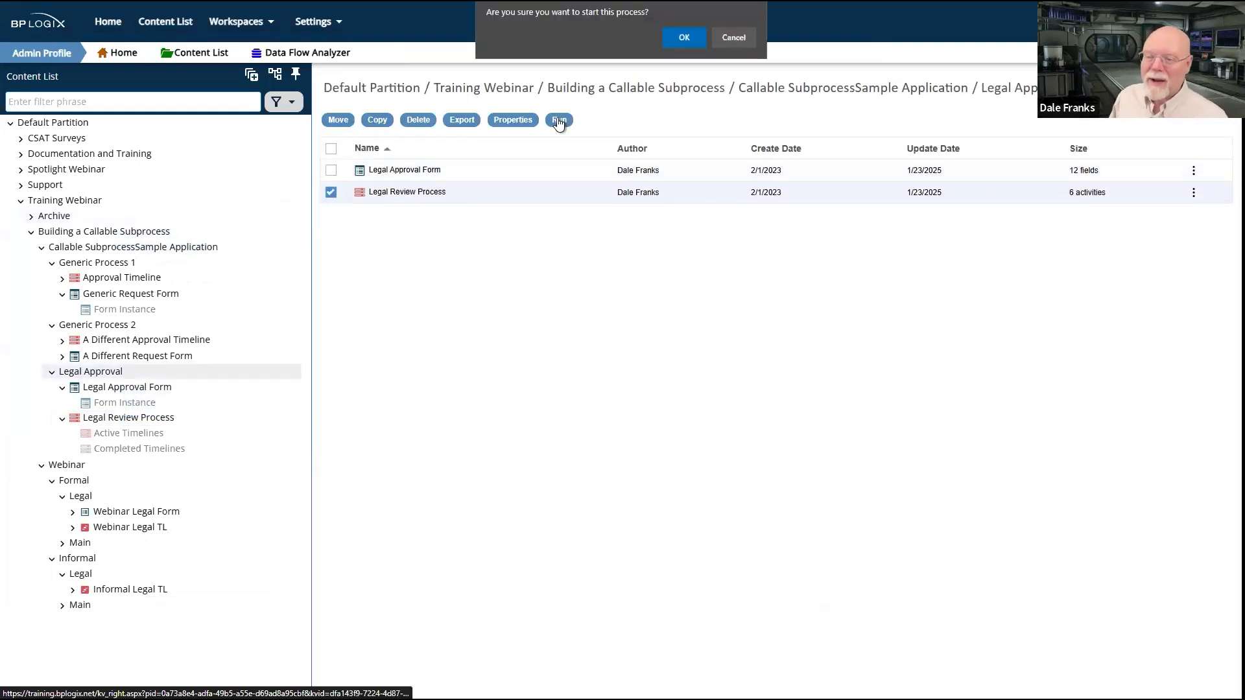
click(683, 40)
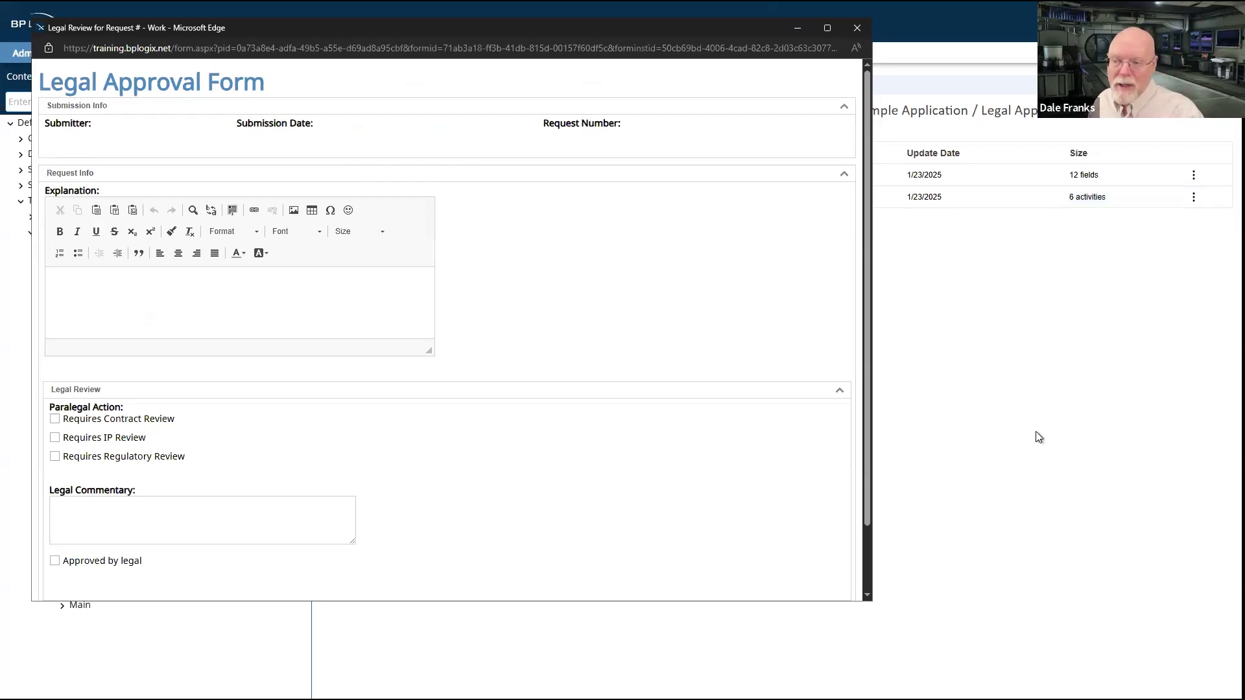
Step: Review the Legal Approval Form, complete the paralegal review and submit the form for the following review task
scroll(687, 268, down, 2)
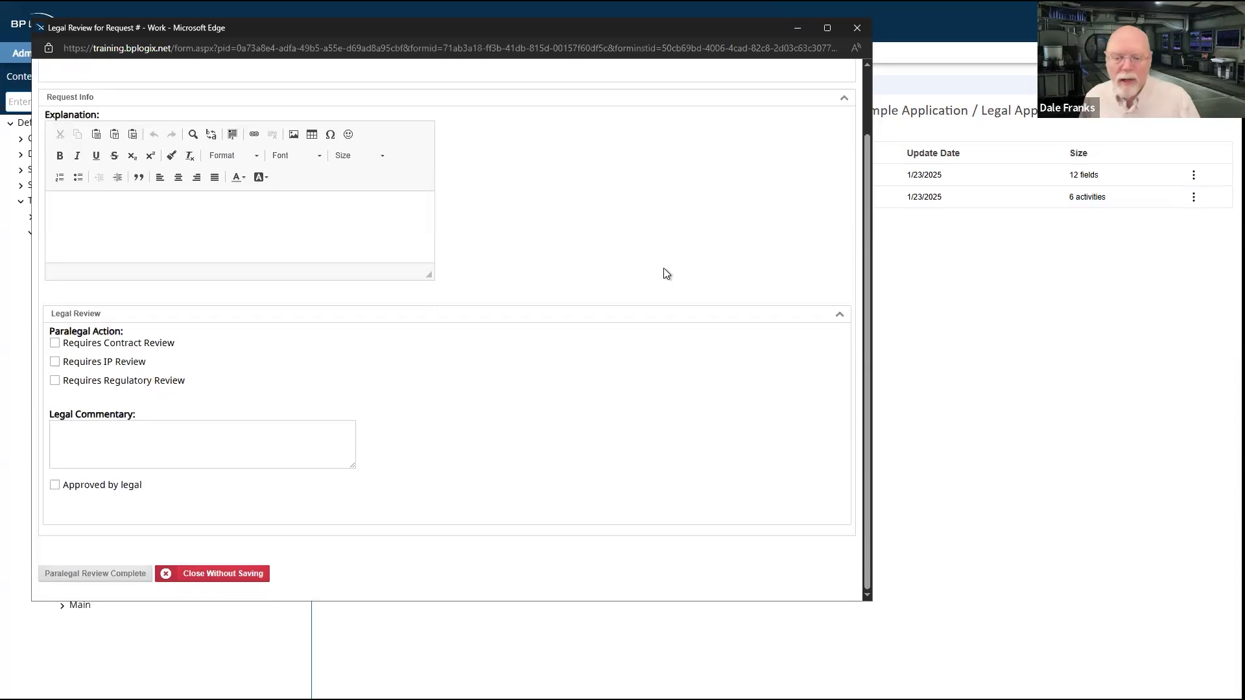
scroll(664, 268, up, 2)
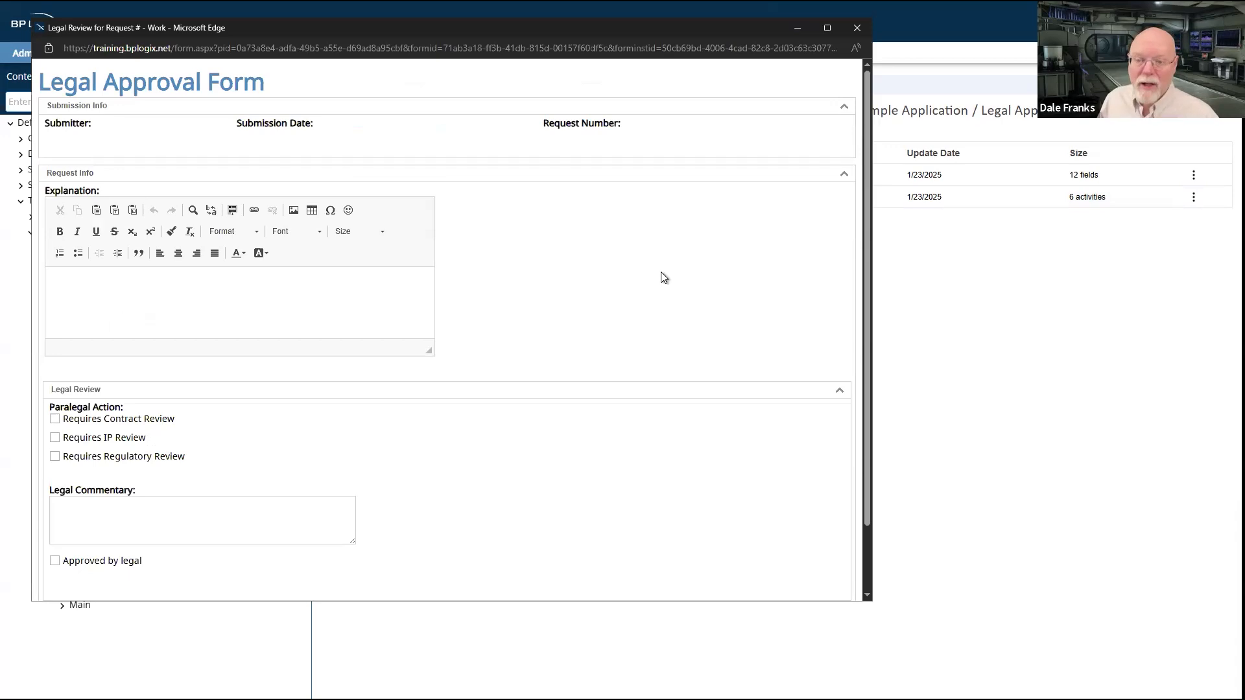
scroll(665, 256, down, 2)
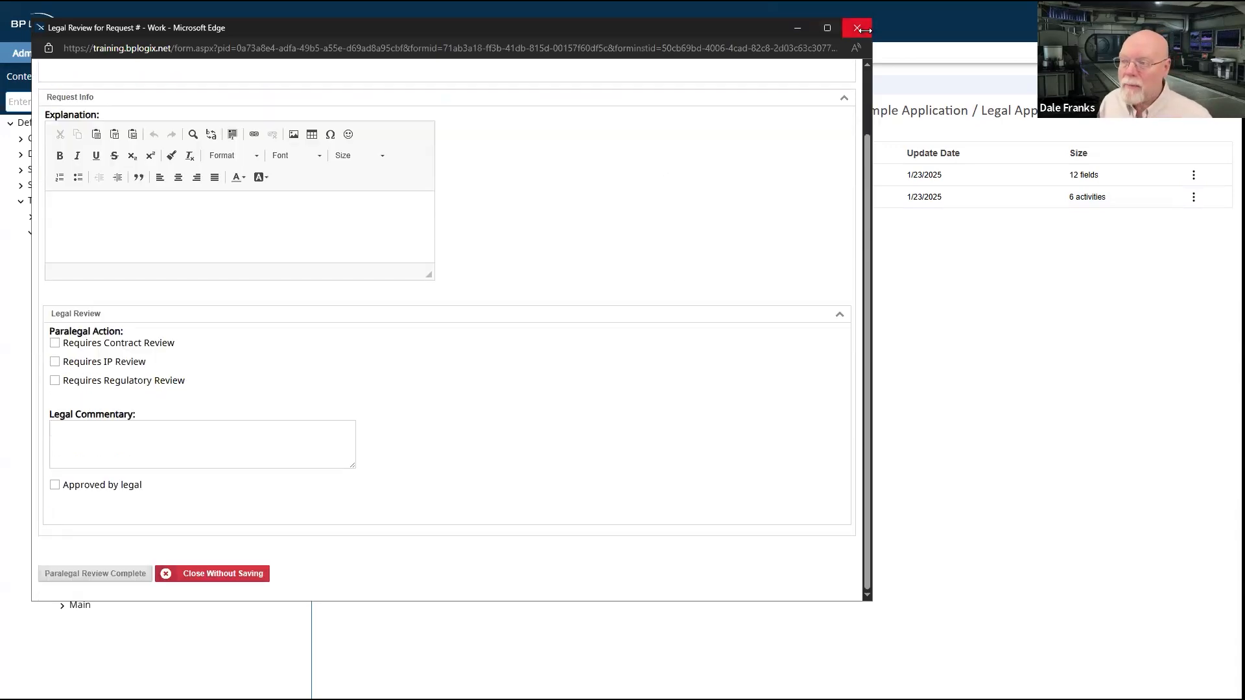
click(130, 573)
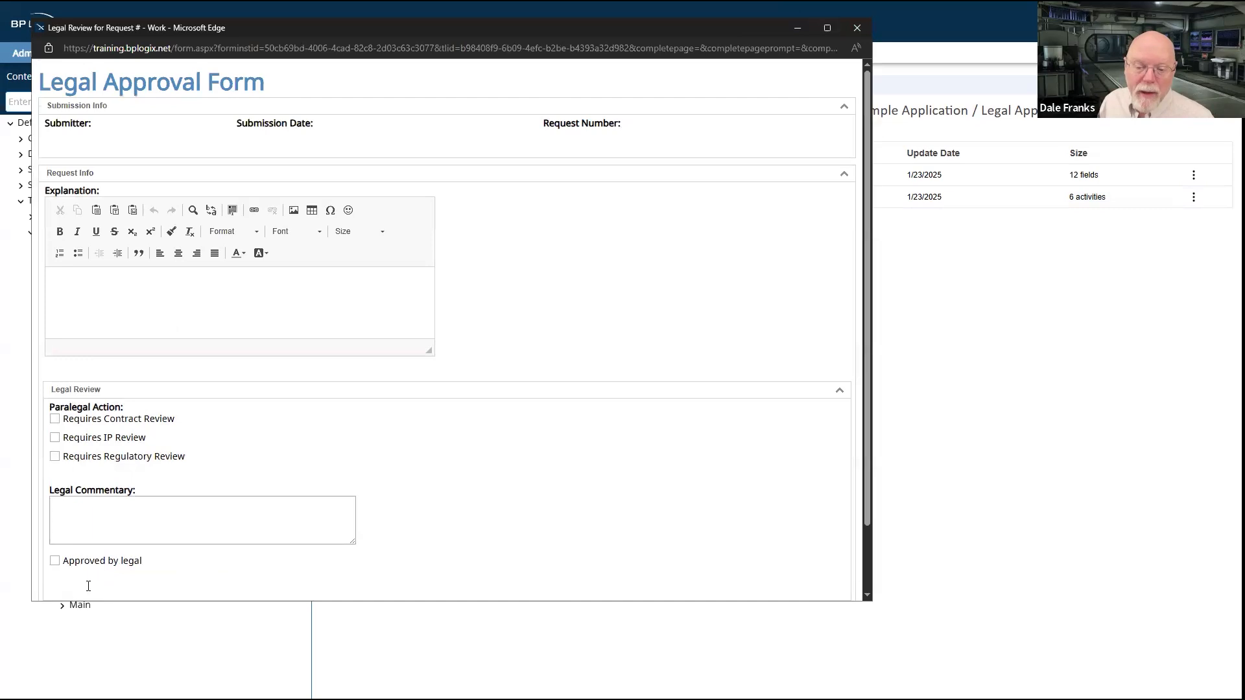
scroll(94, 564, down, 2)
click(73, 573)
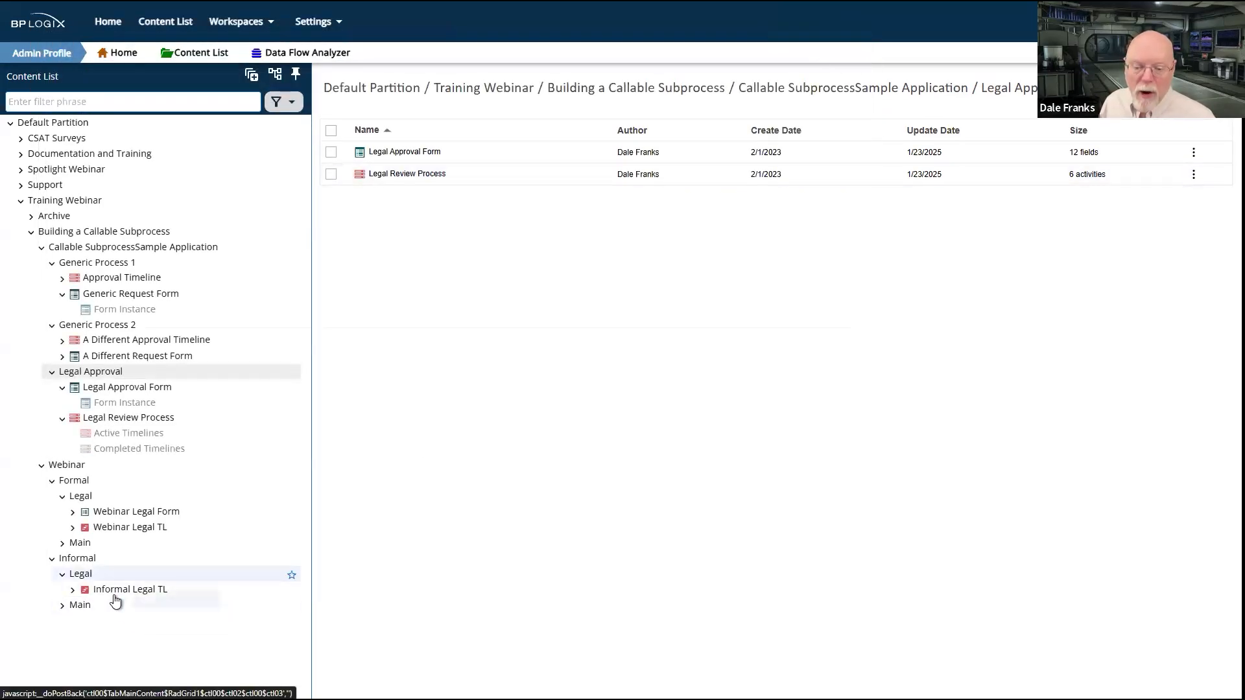
Step: Open the Informal Legal TL definition for review, save it and go to Informal's Main folder
click(115, 595)
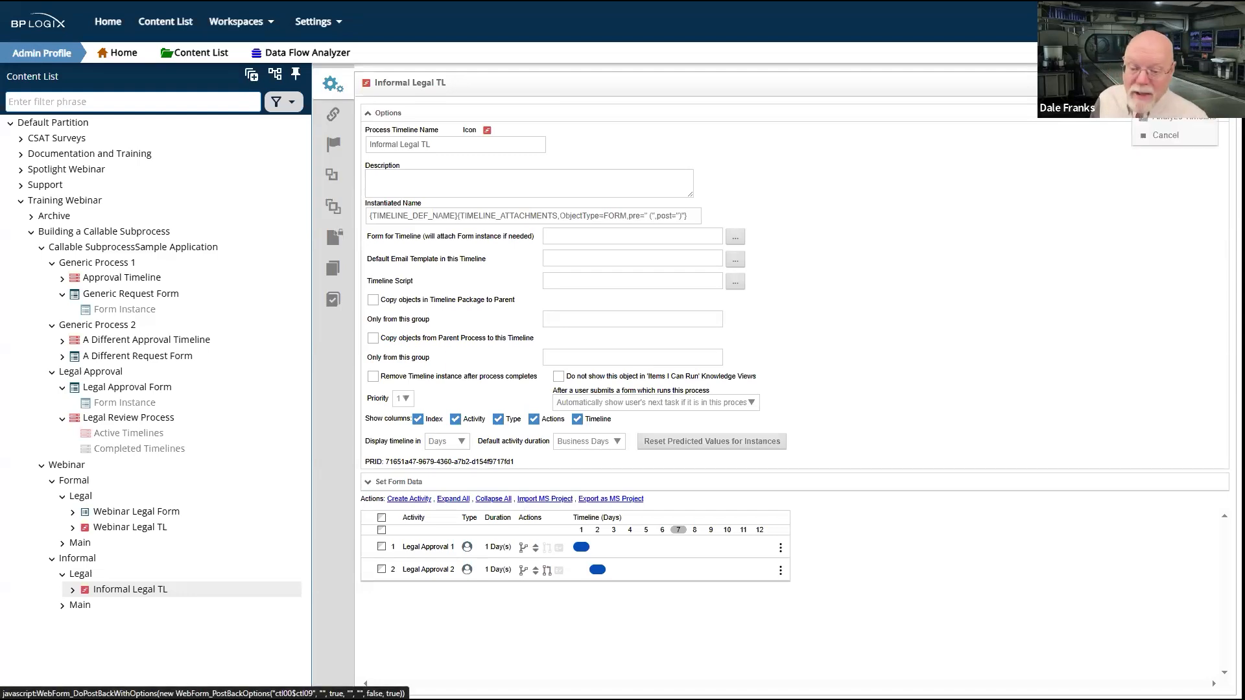
click(1160, 83)
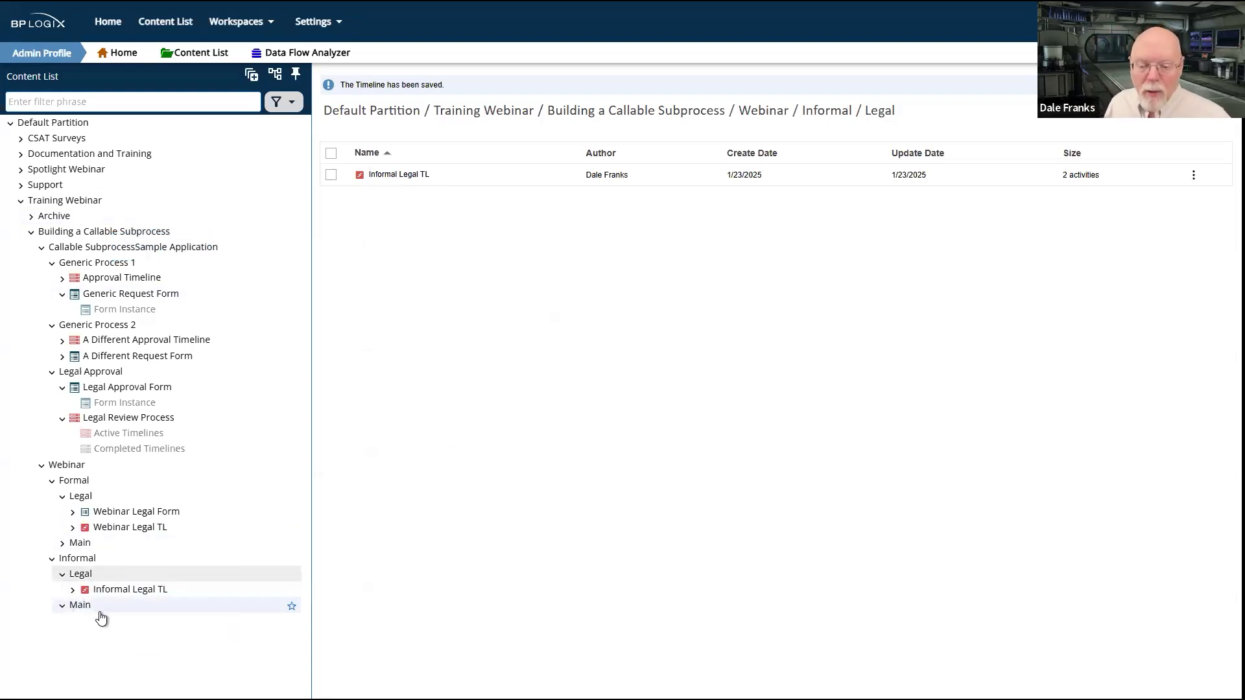
click(81, 606)
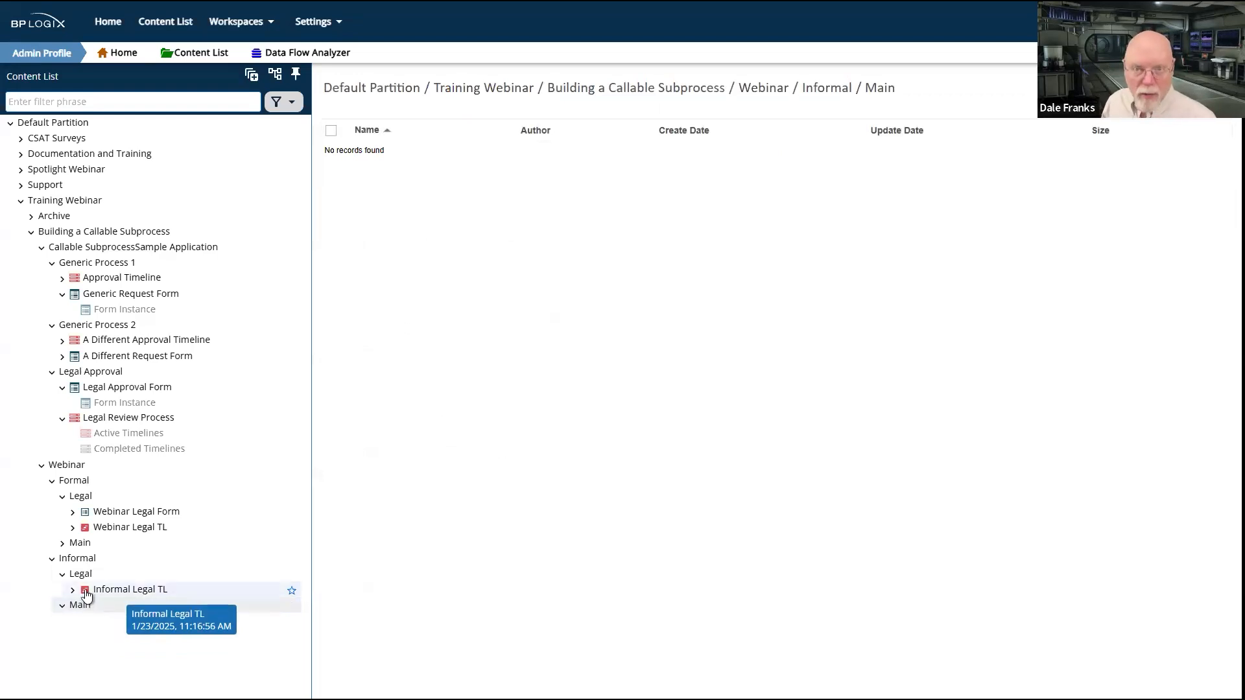
Step: Create a form definition named Informal Main Form in Informal's Main folder, using the online form designer
right_click(1106, 322)
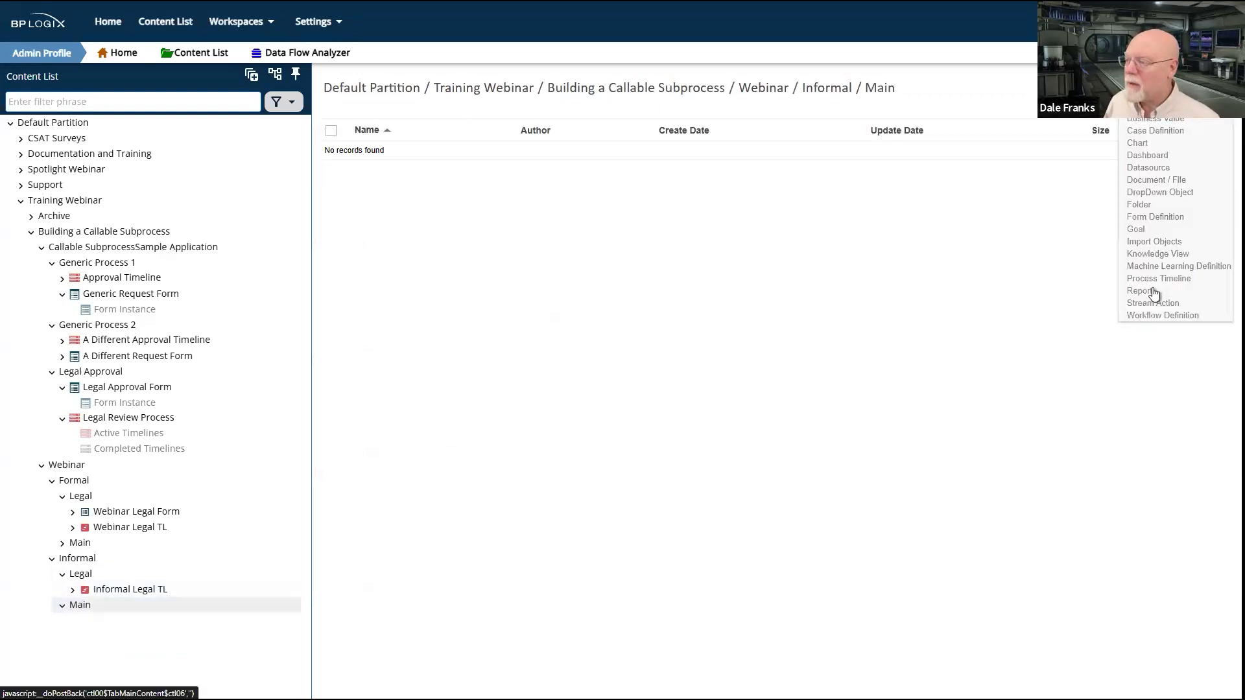
click(1156, 216)
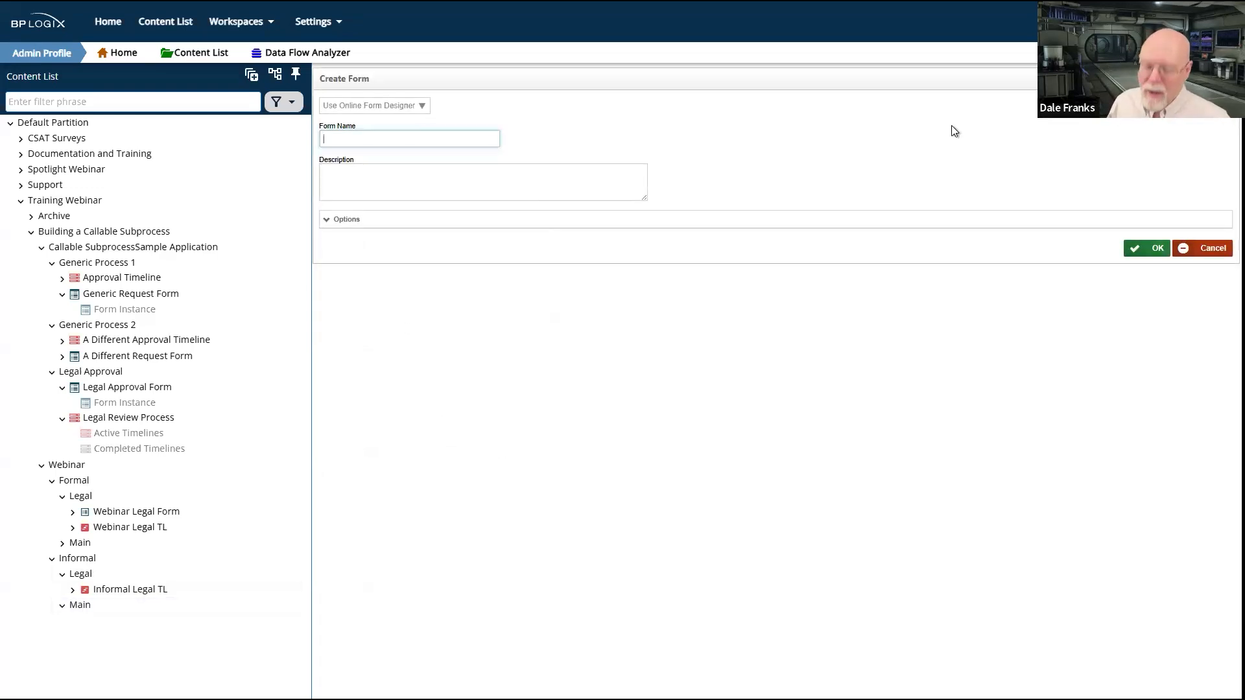
text(Informal Main Form)
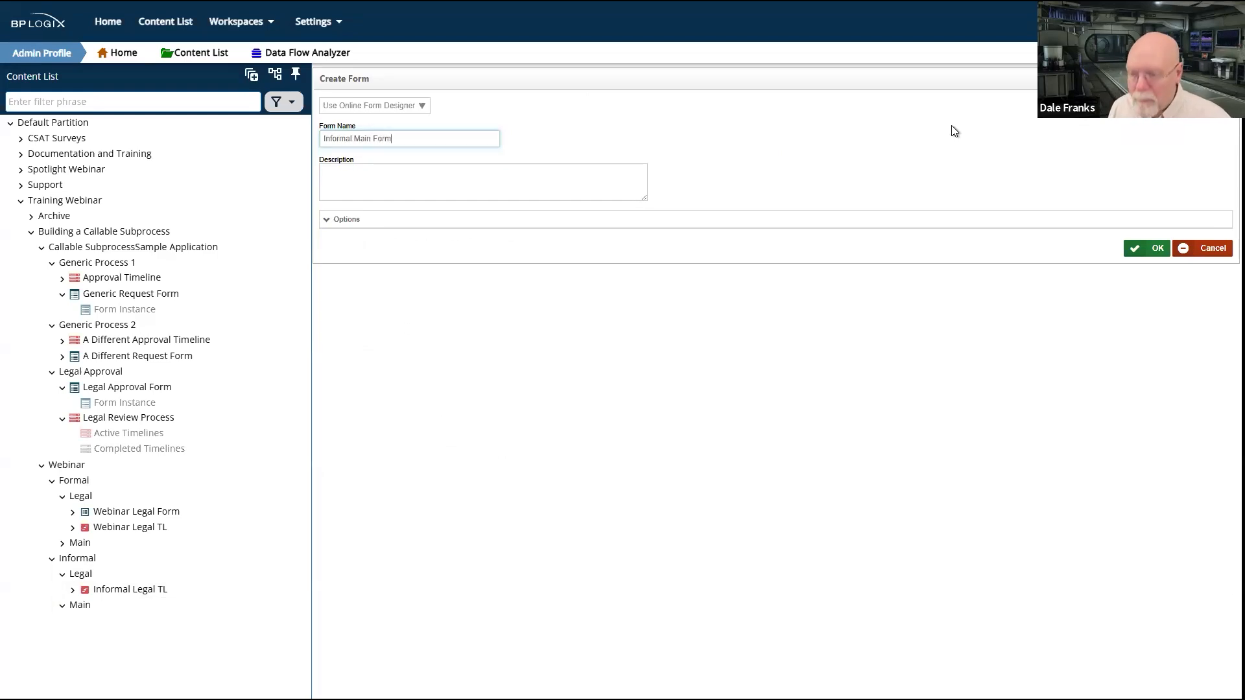
click(1159, 251)
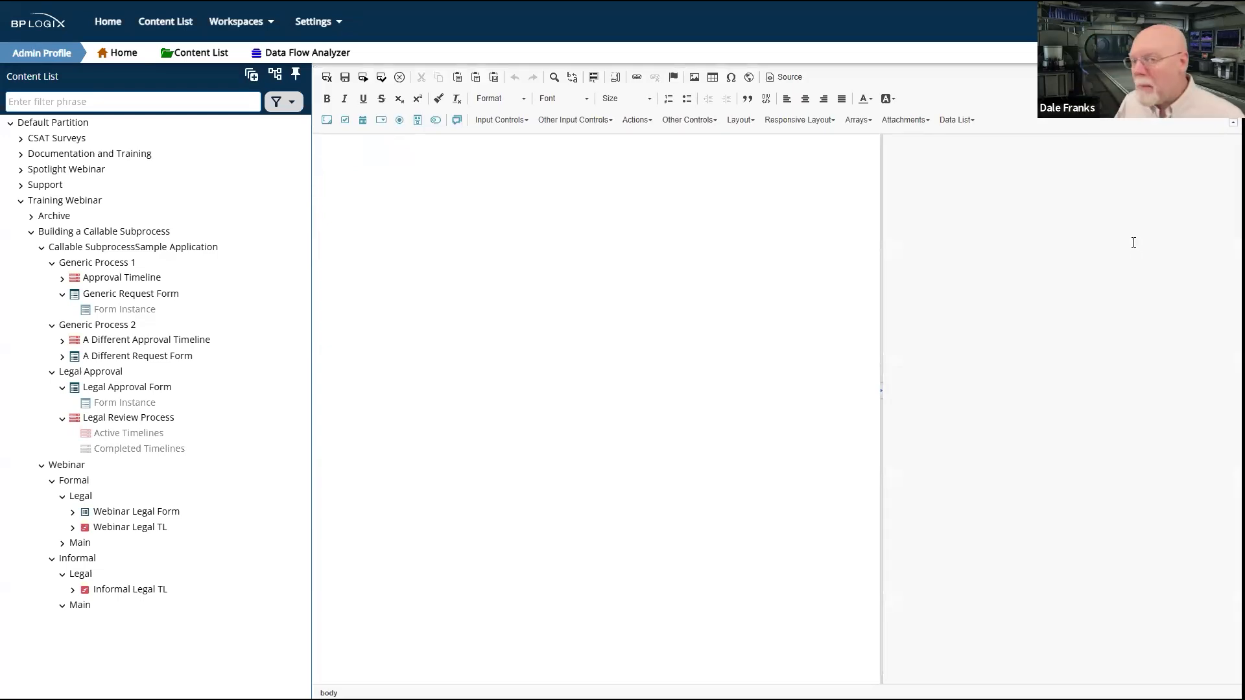
Step: Add three input controls to the form, one beneath another on separate lines
click(327, 120)
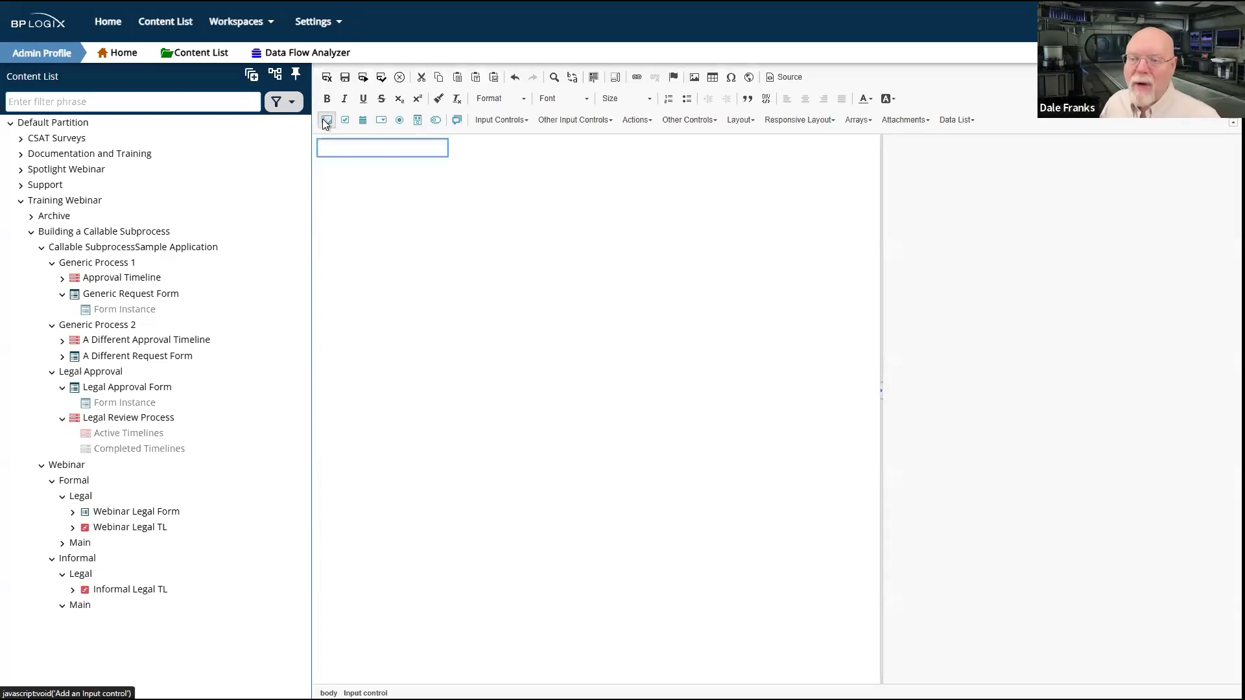
click(535, 172)
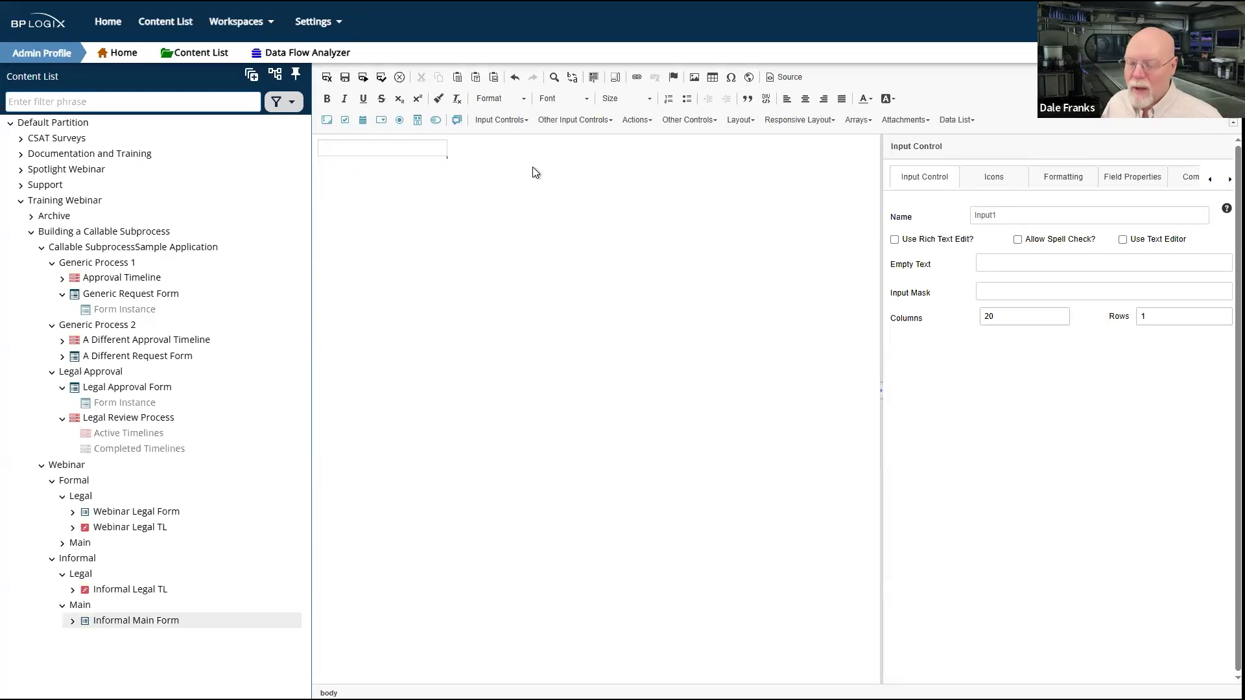
click(562, 173)
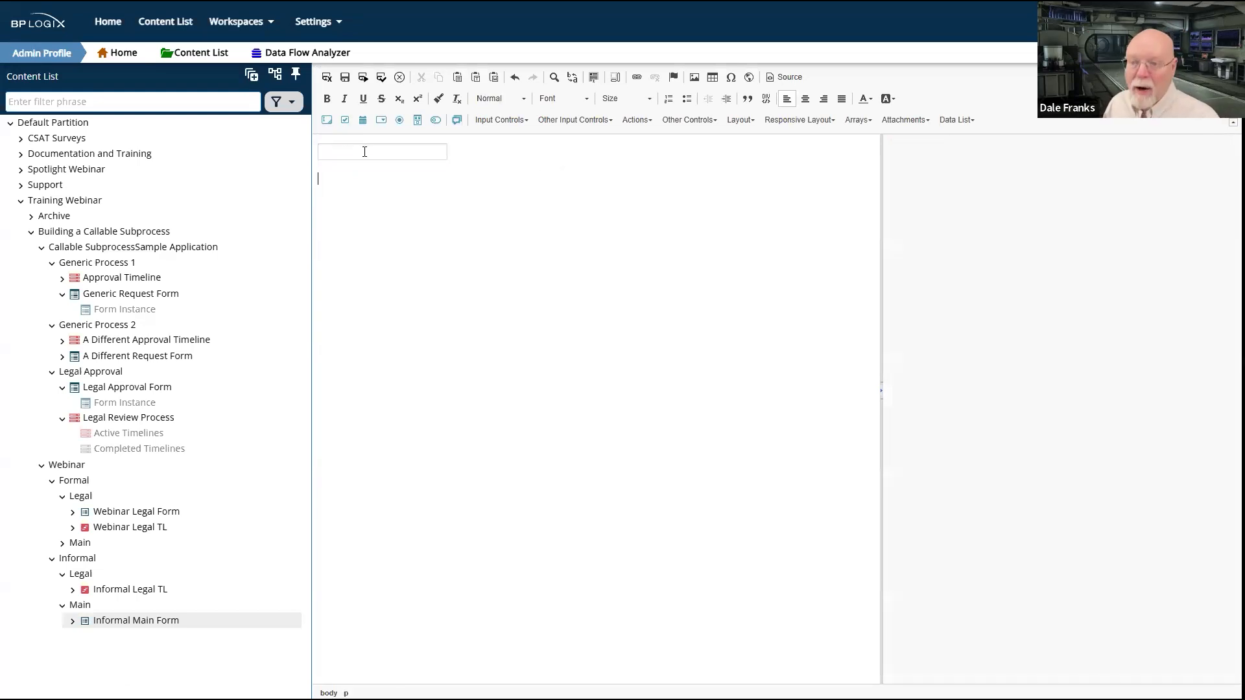
click(327, 120)
click(477, 190)
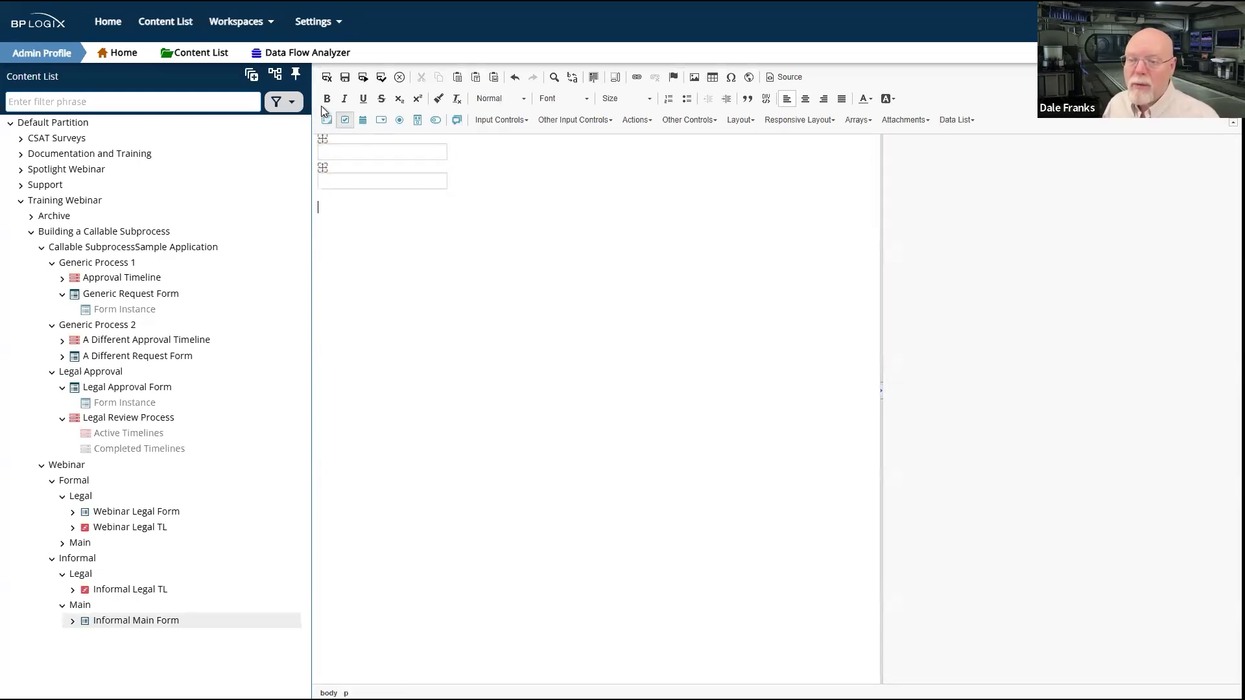
click(327, 120)
click(512, 216)
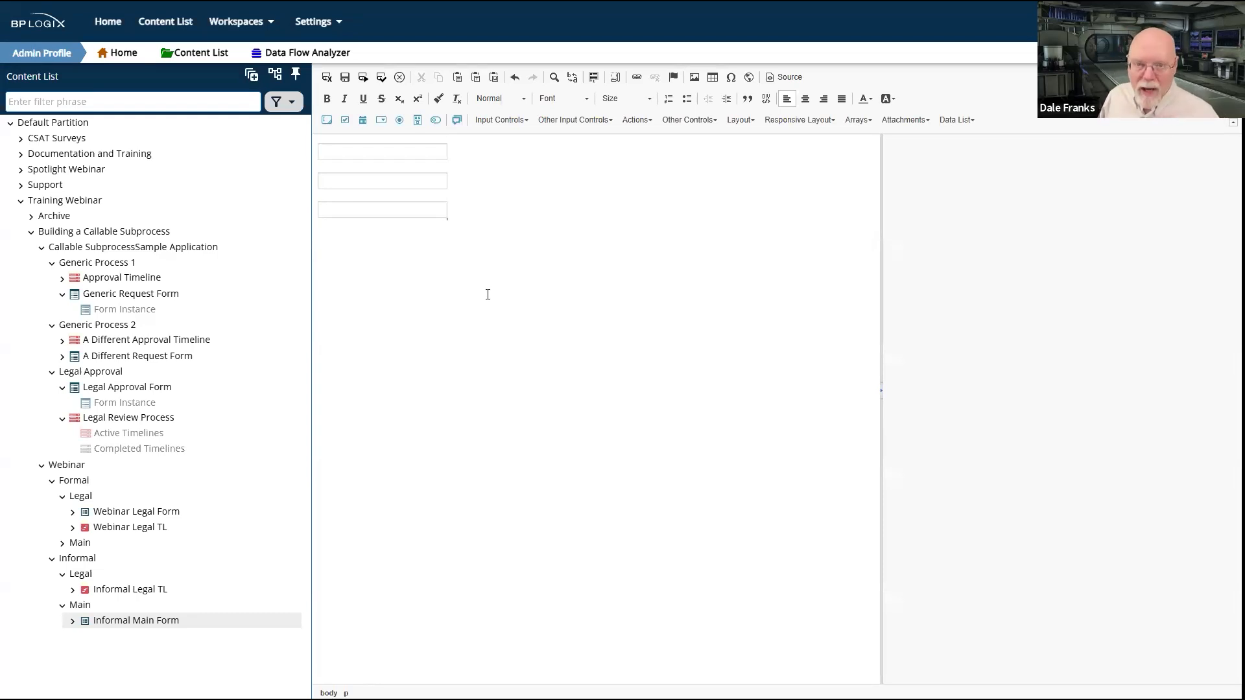
Step: Insert the title Main Form above the input controls and apply the largest heading format
click(341, 148)
double_click(338, 149)
click(687, 148)
key(Return)
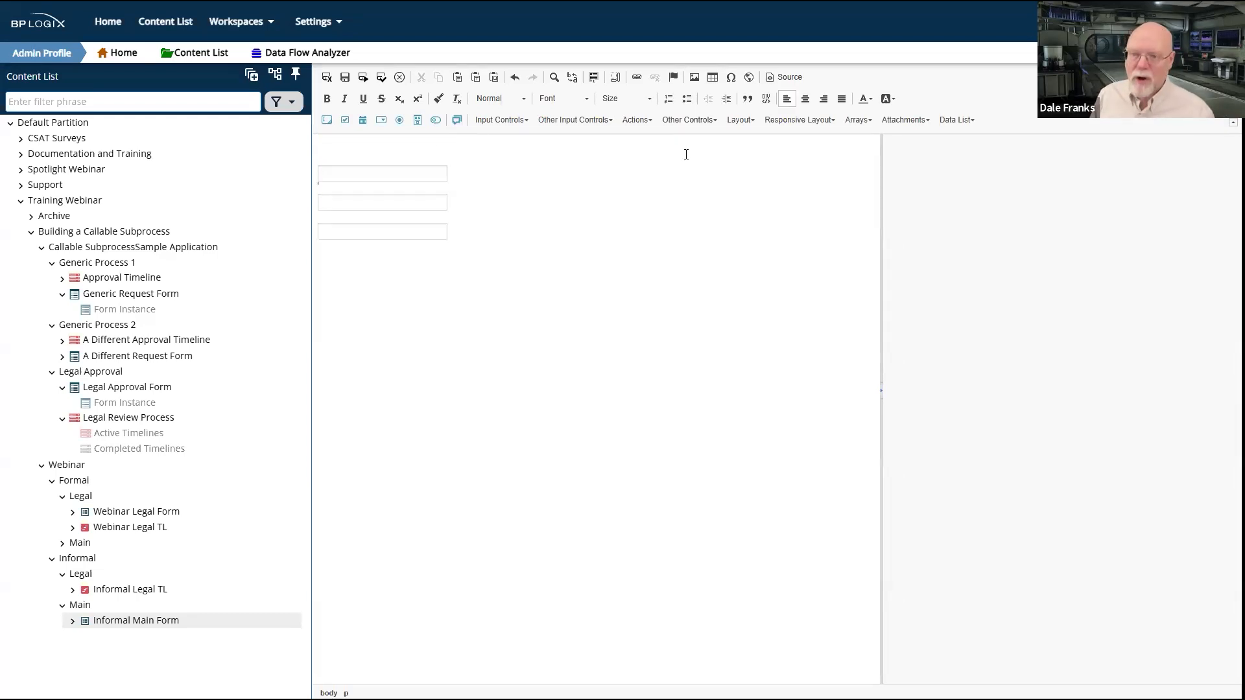
text(Main Form)
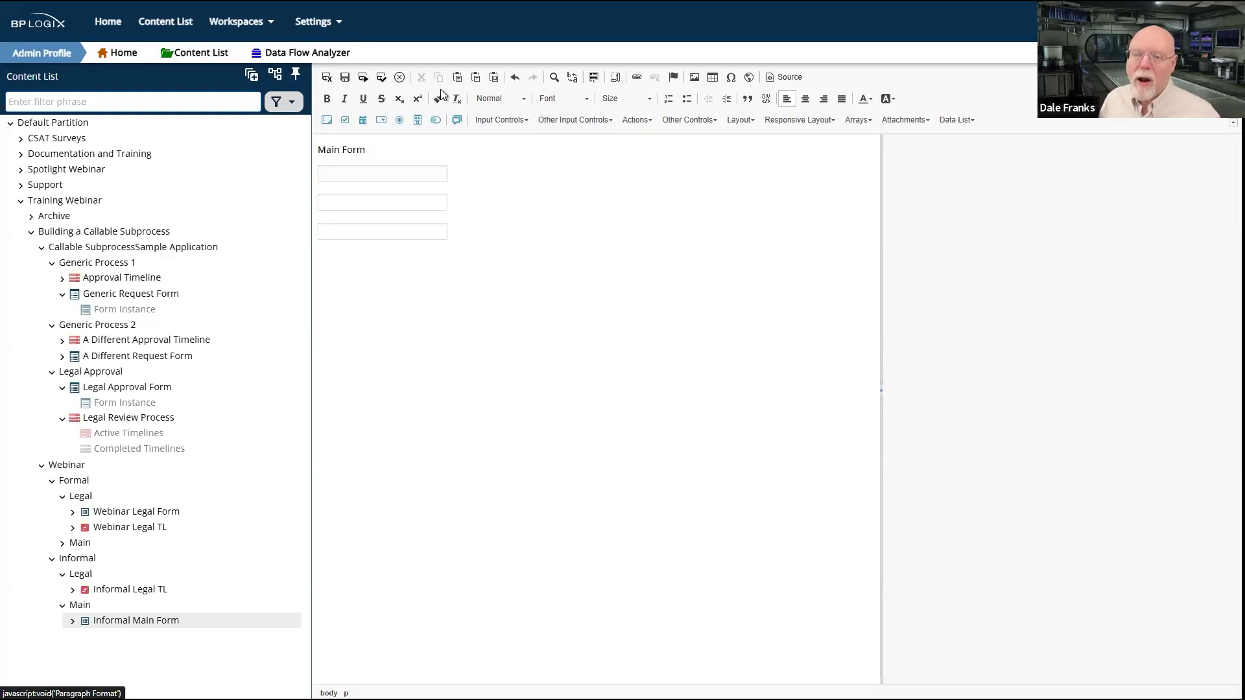
click(501, 103)
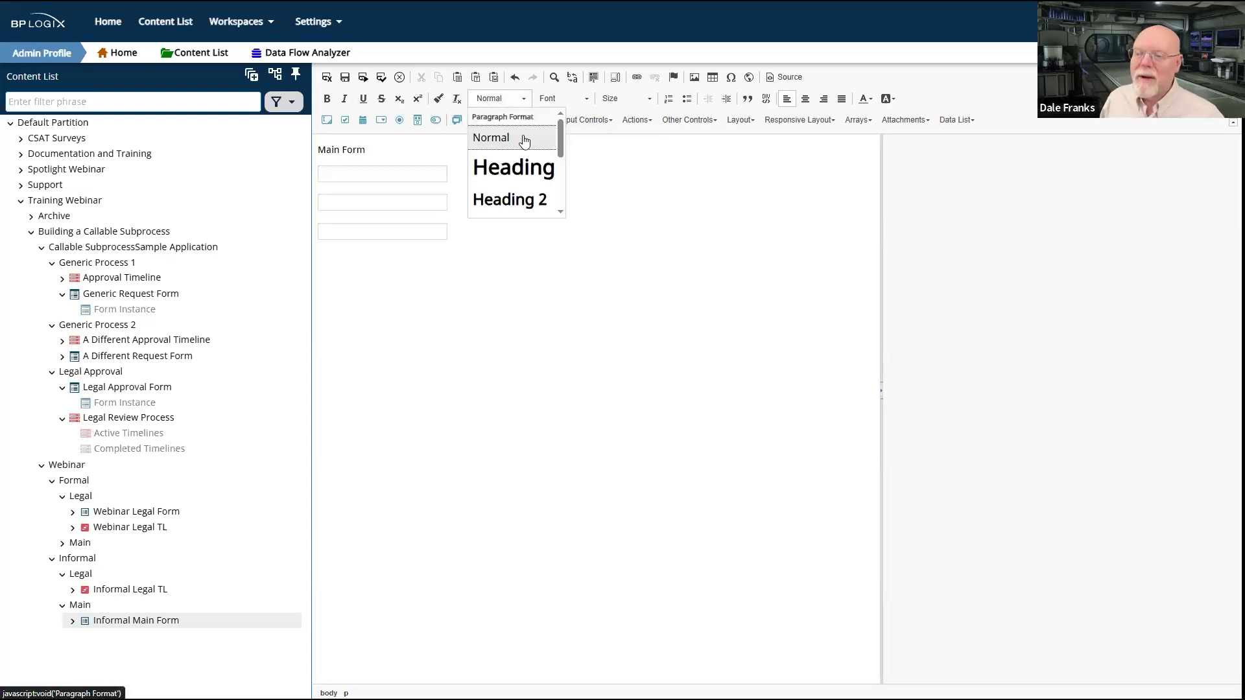
click(528, 169)
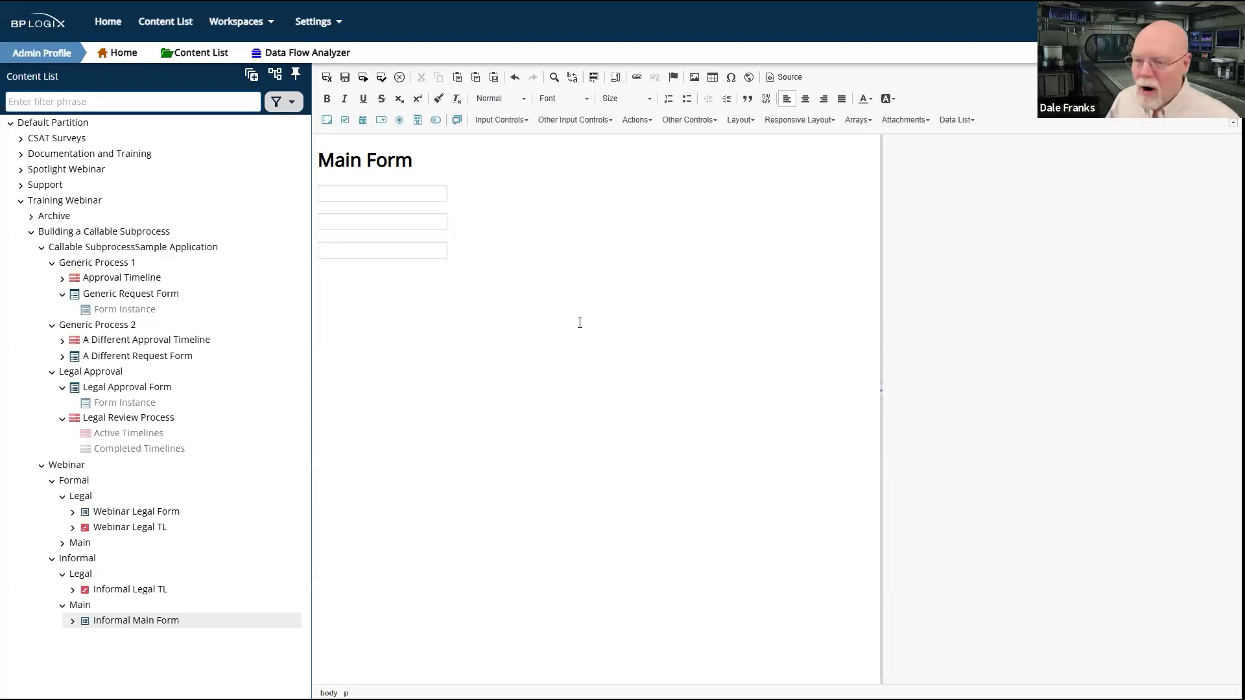
Step: Check in the Informal Main Form, keep its default properties and return to the Main folder's contents
click(326, 78)
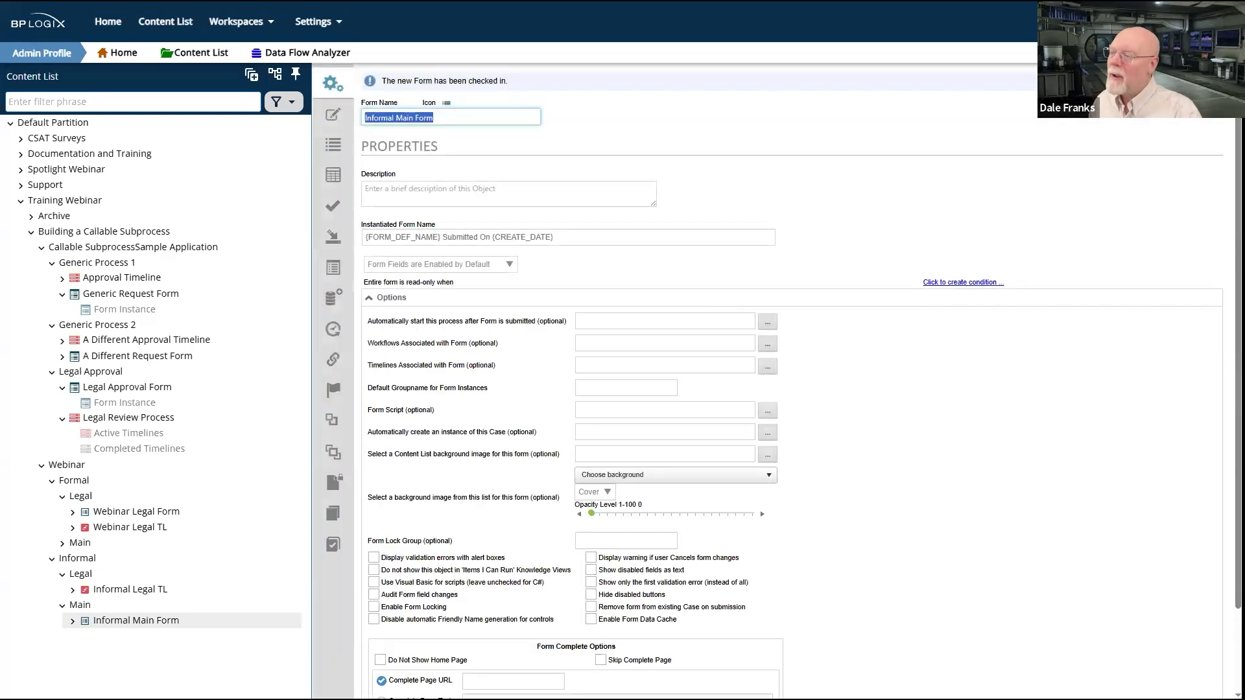
click(1191, 105)
click(1156, 170)
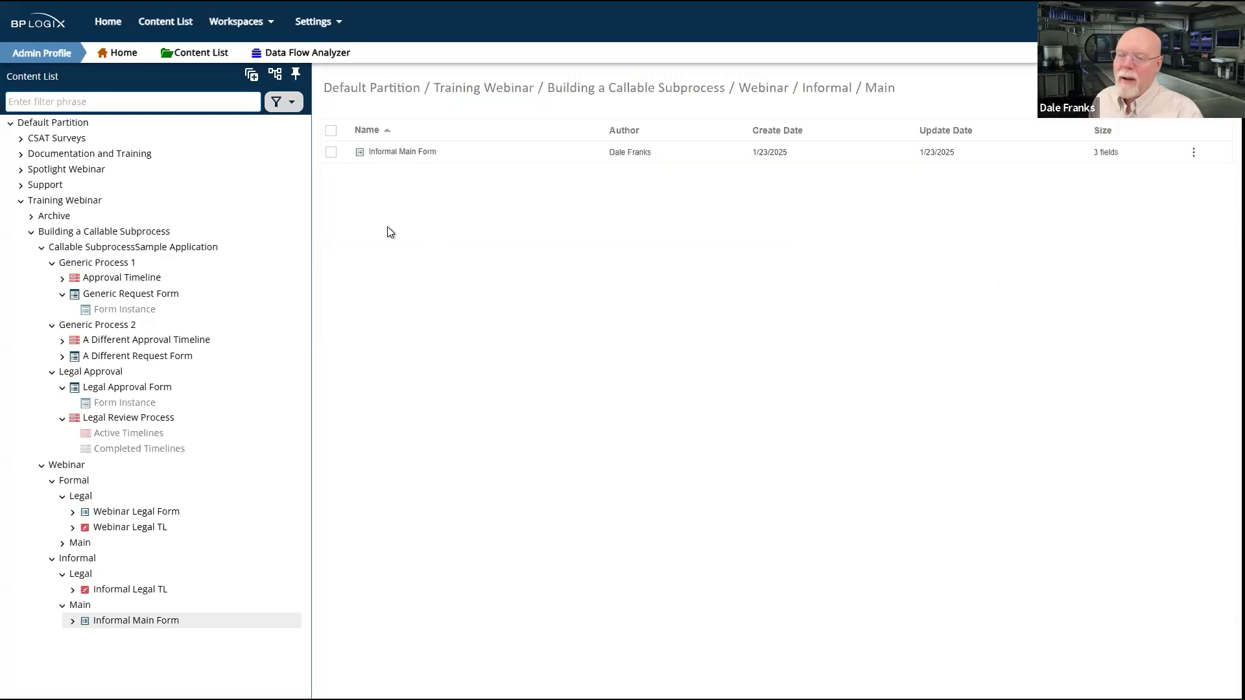
Step: Create a process timeline named Informal Main TL in Informal's Main folder and assign Informal Main Form as its timeline form
mouse_move(1195, 107)
click(1178, 280)
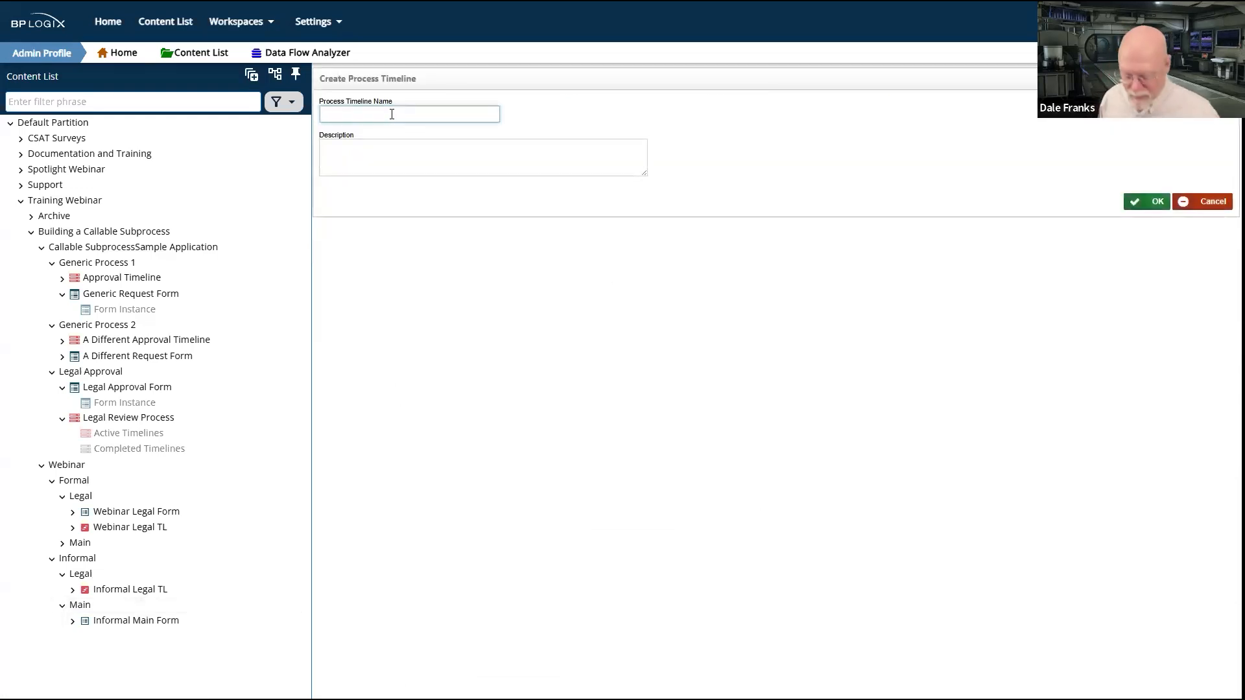
text(Main)
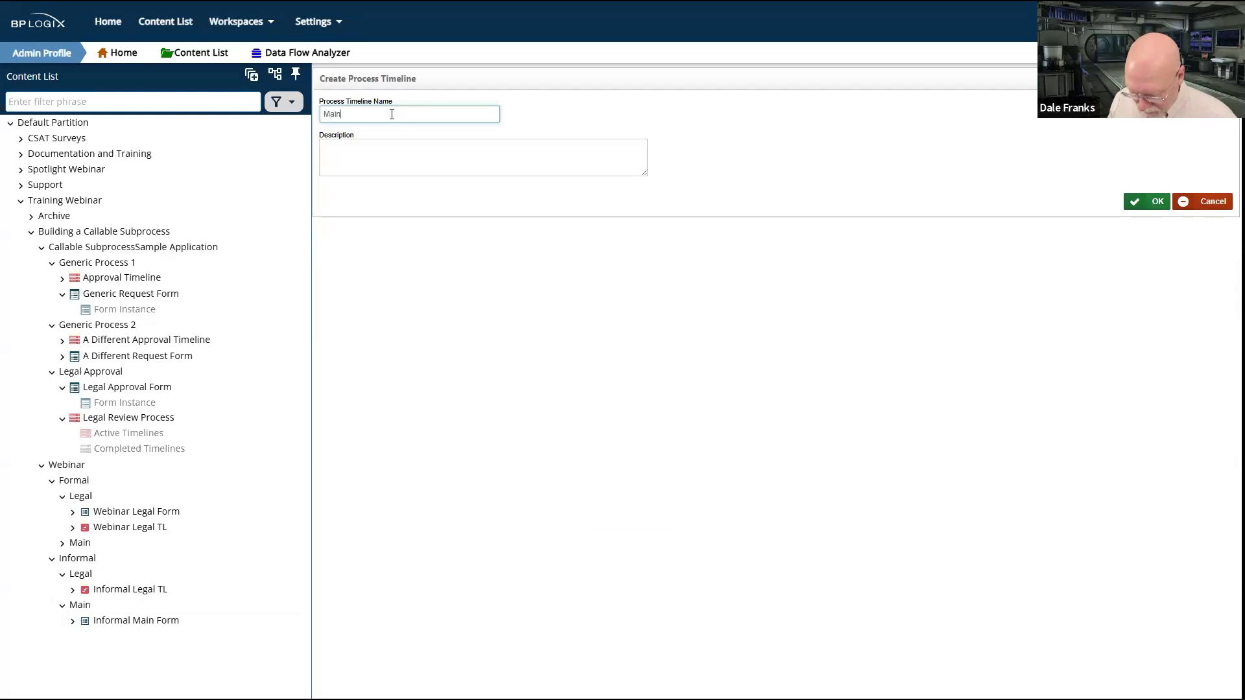
key(BackSpace)
key(BackSpace)
key(BackSpace)
key(BackSpace)
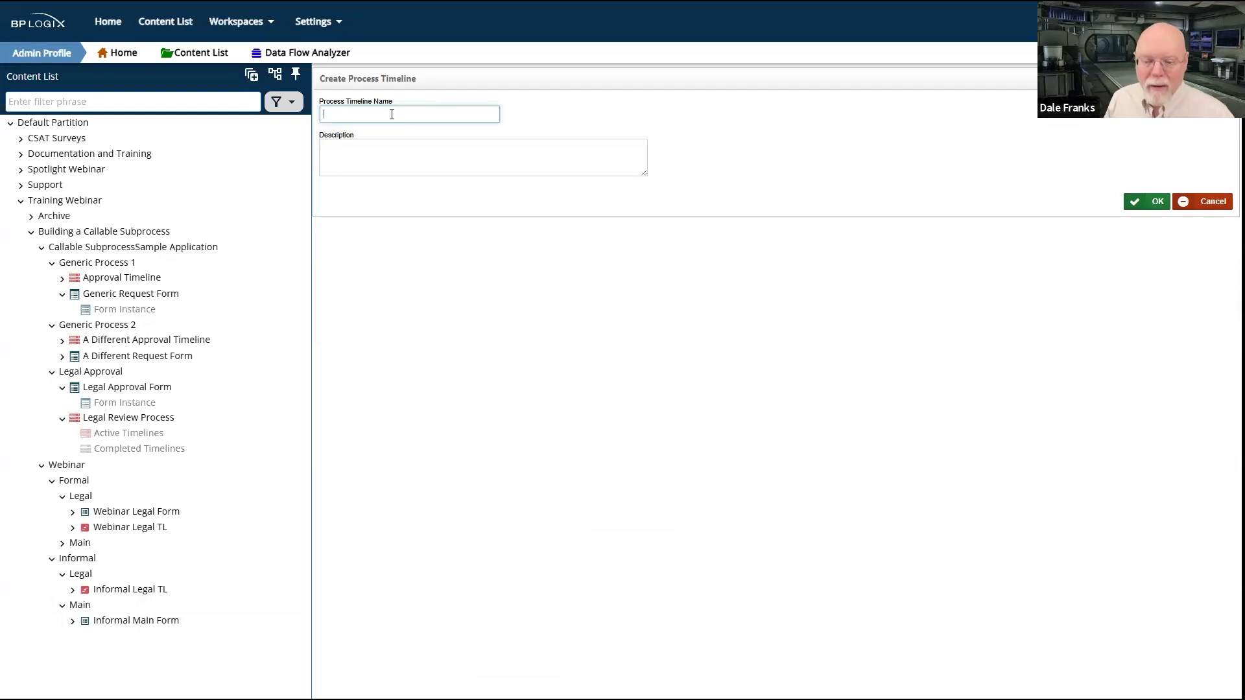
text(Informa)
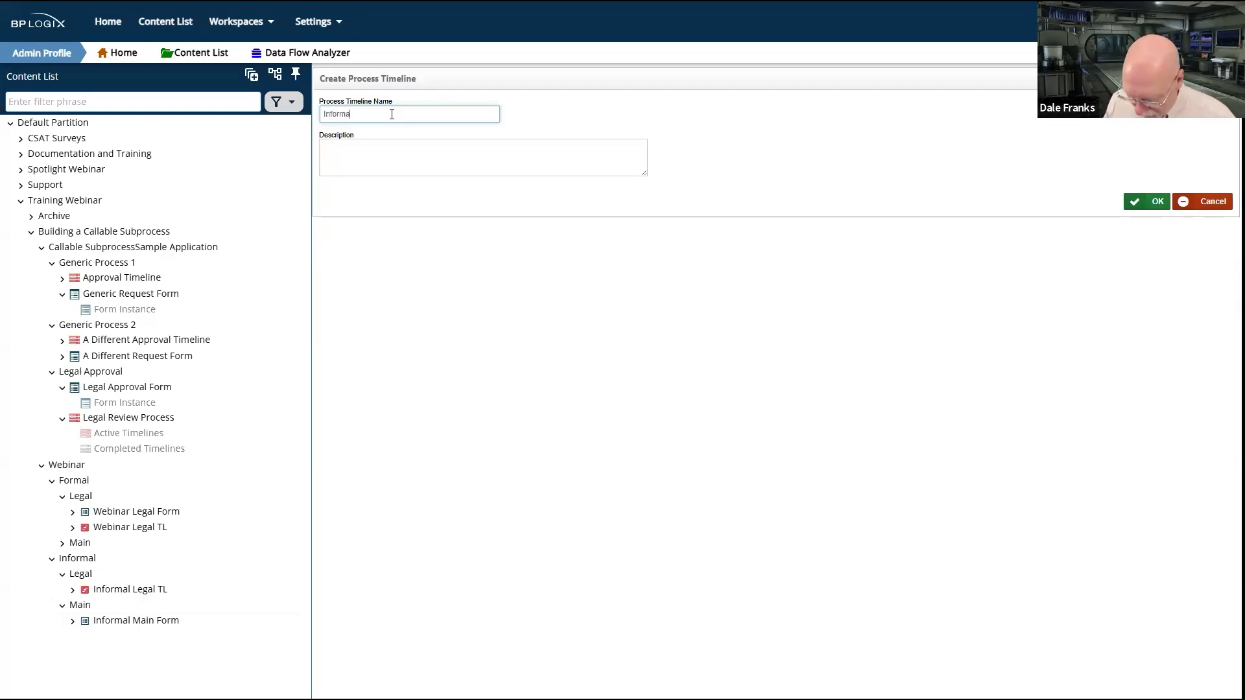
text(l Main TL)
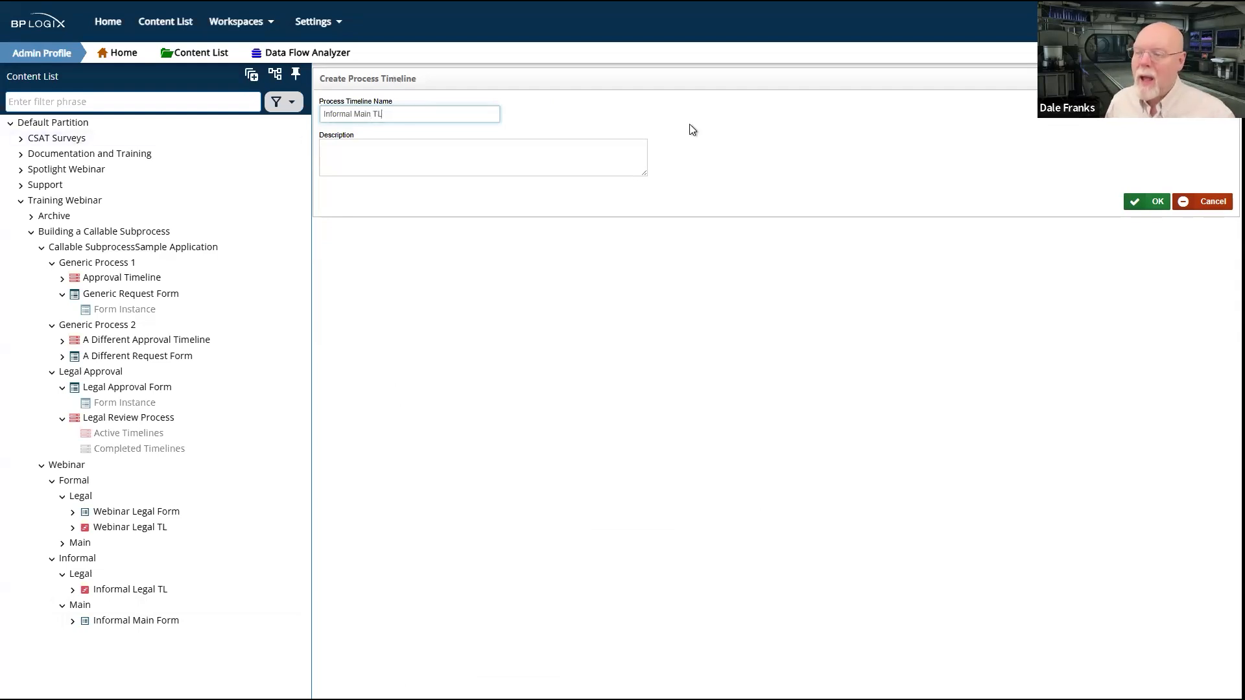
click(1146, 201)
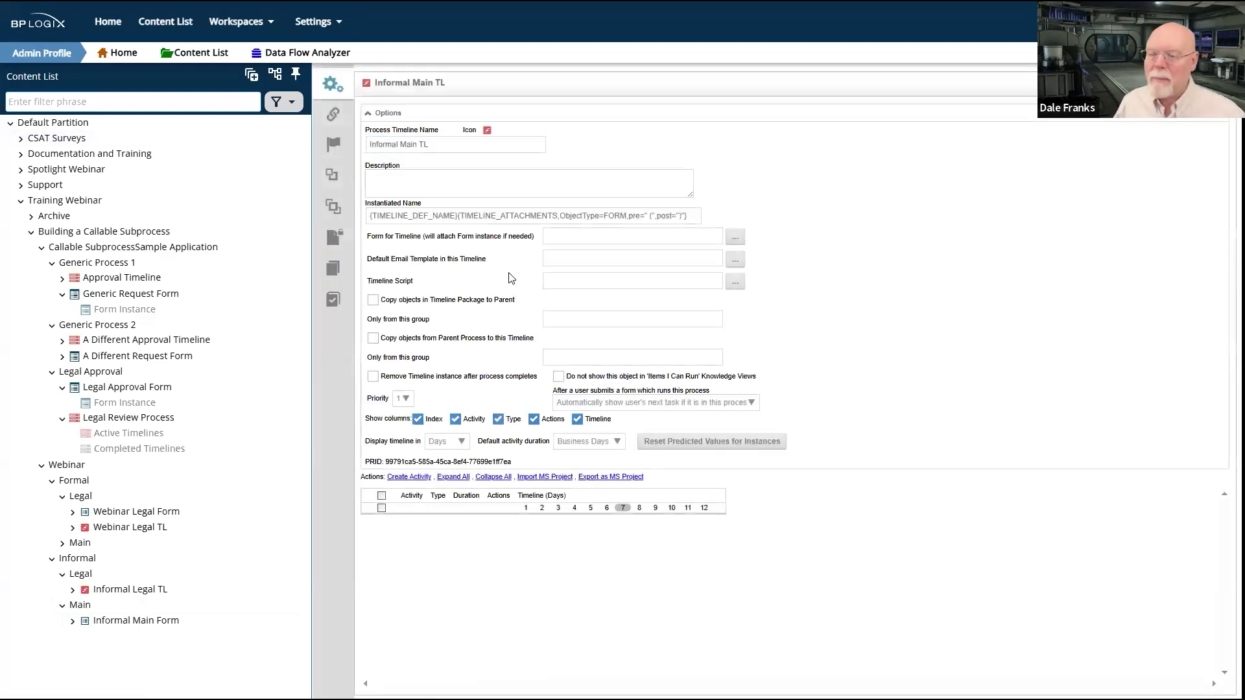
click(737, 241)
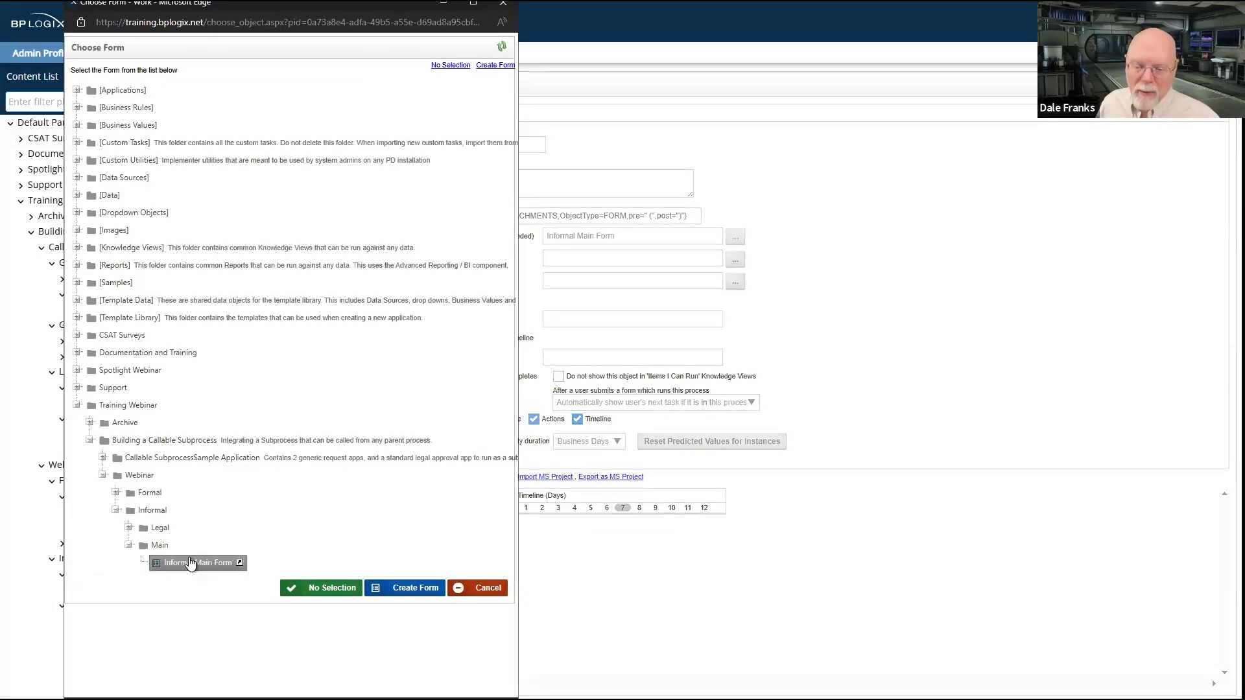
click(189, 562)
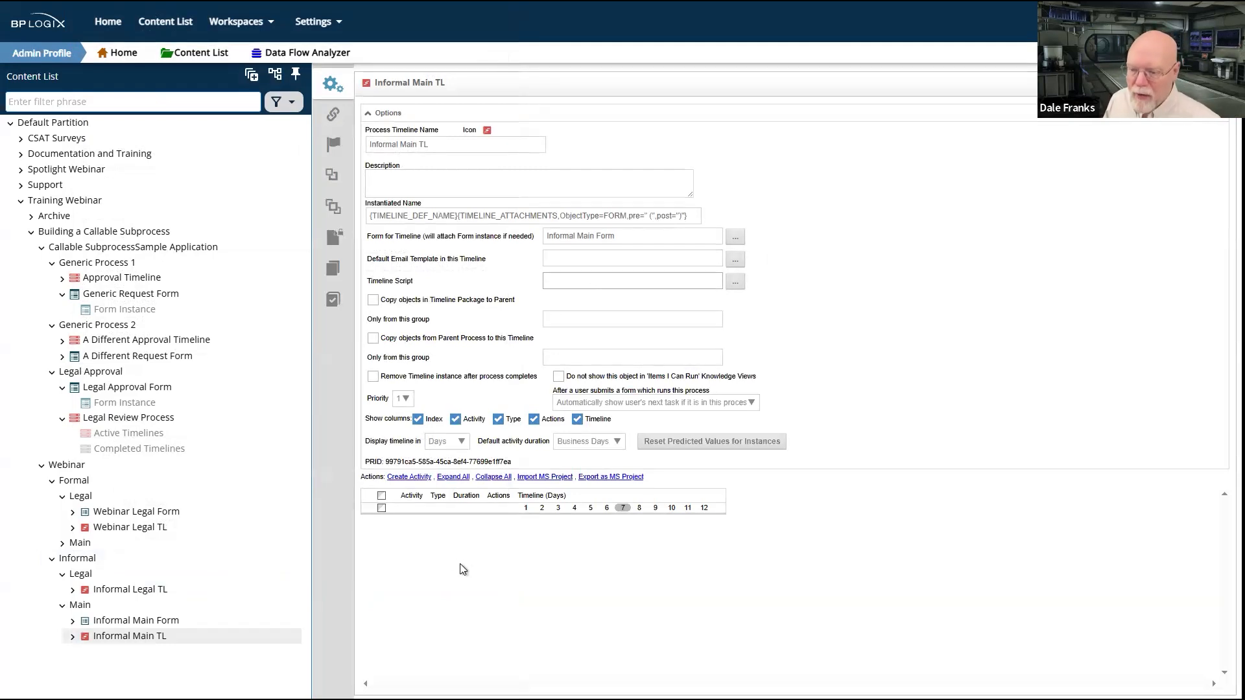
Step: Create three activities in the Informal Main TL timeline and make each one depend on the preceding activity
click(397, 113)
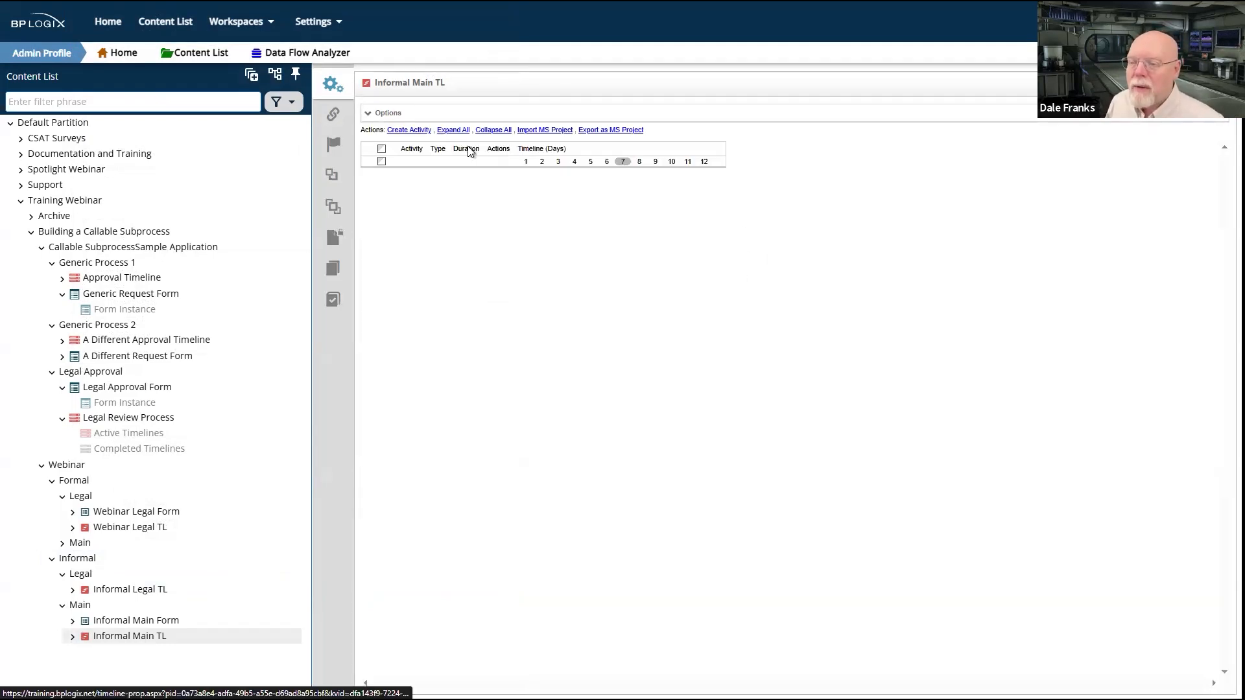
click(418, 132)
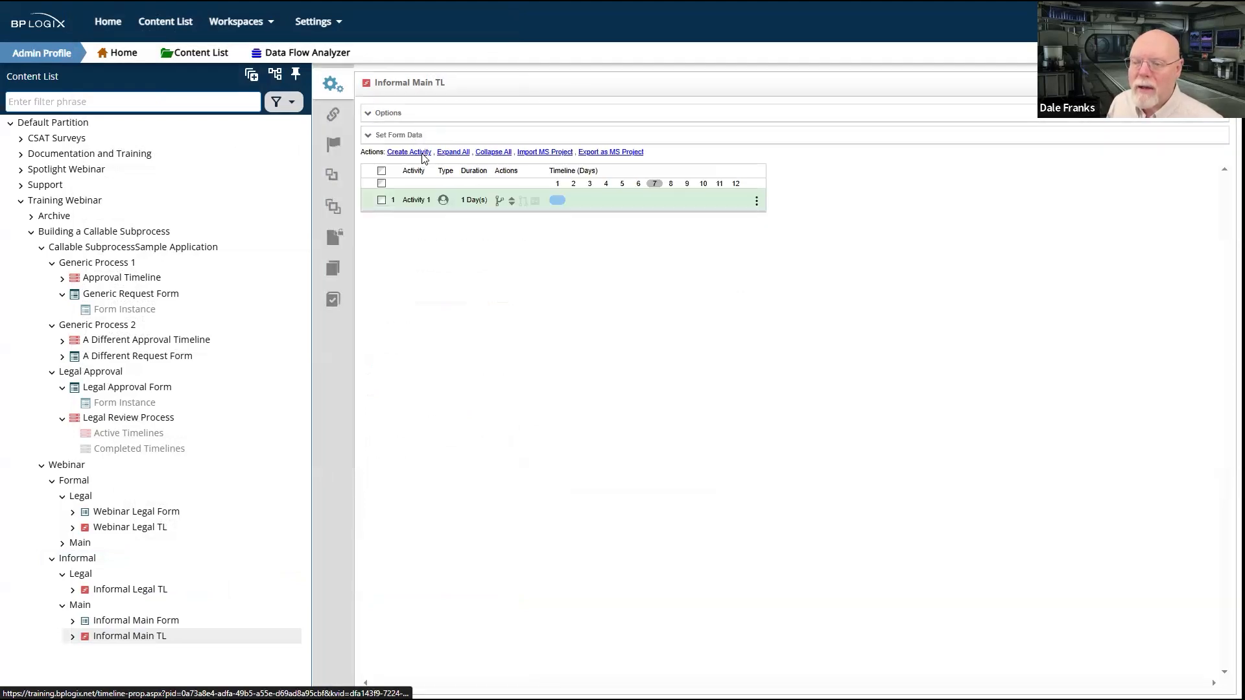
click(422, 154)
click(422, 155)
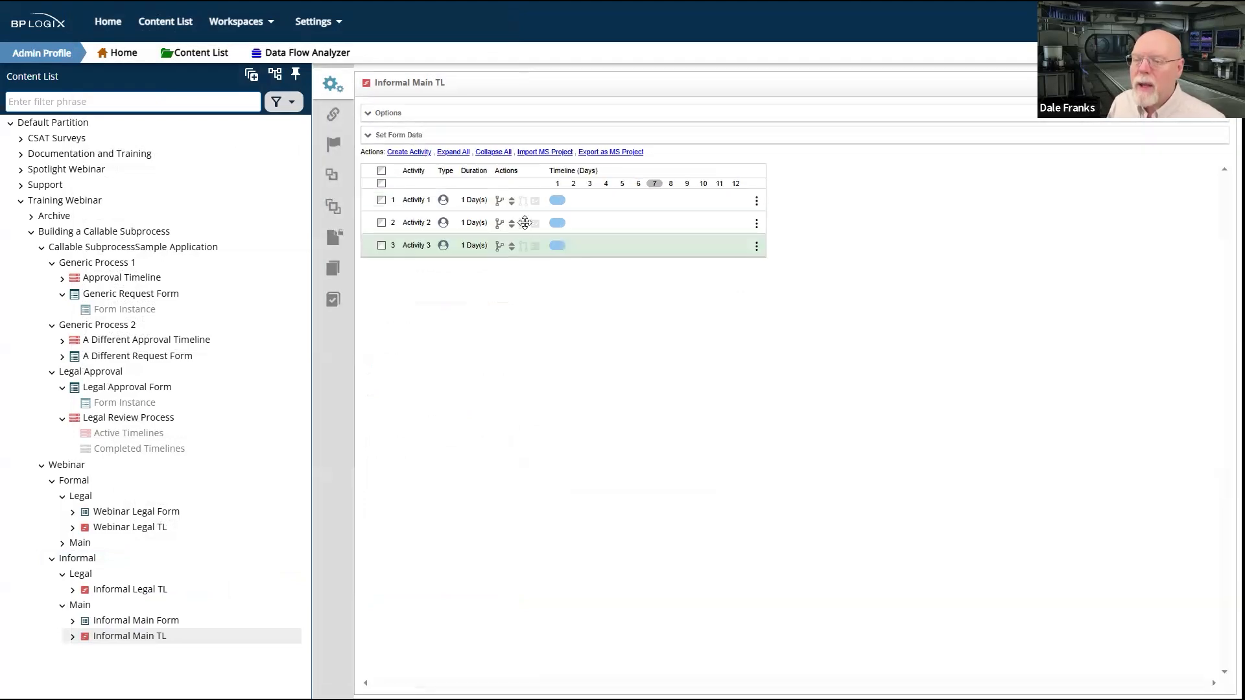
drag(524, 246, 538, 228)
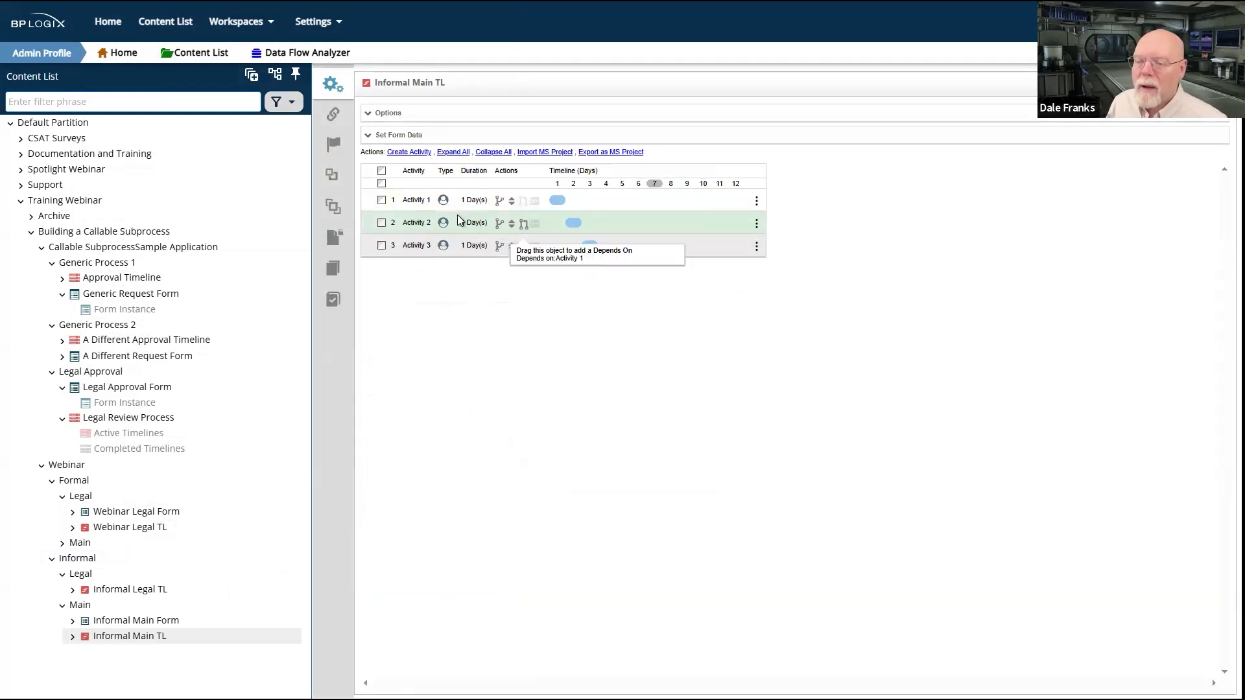
Step: Rename the first activity in the Informal Main TL timeline as Initial Main
click(415, 202)
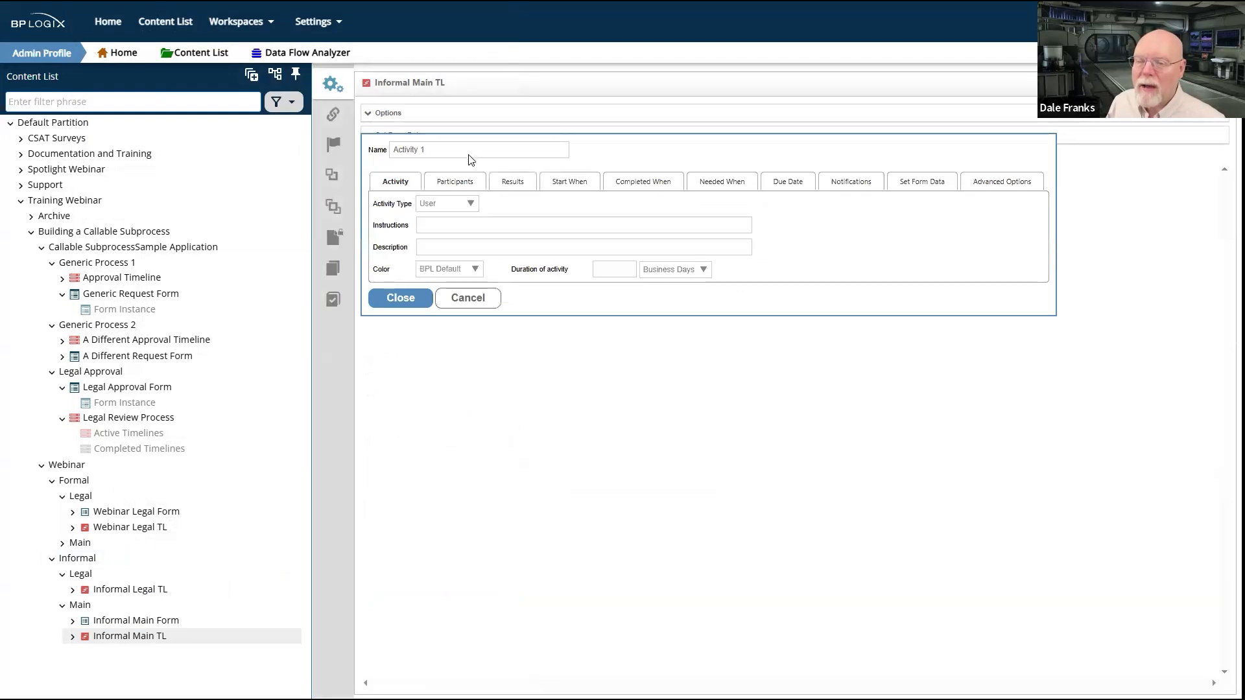
text(Initial Revoi)
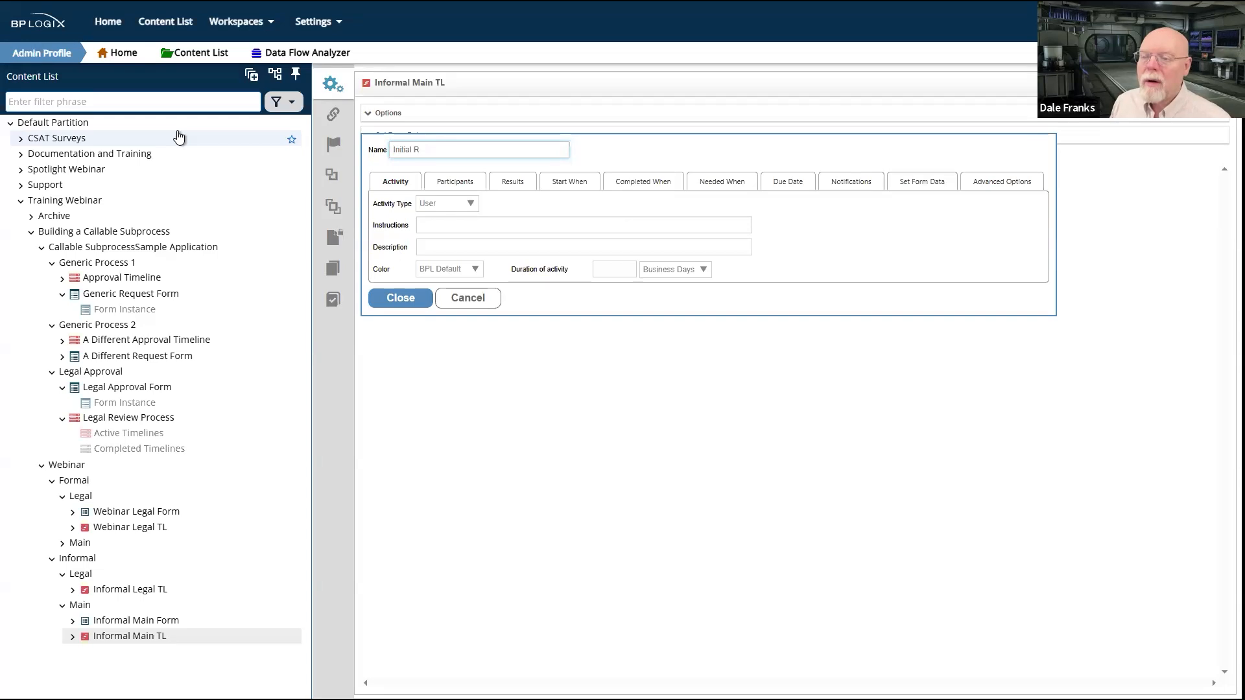
text( Main)
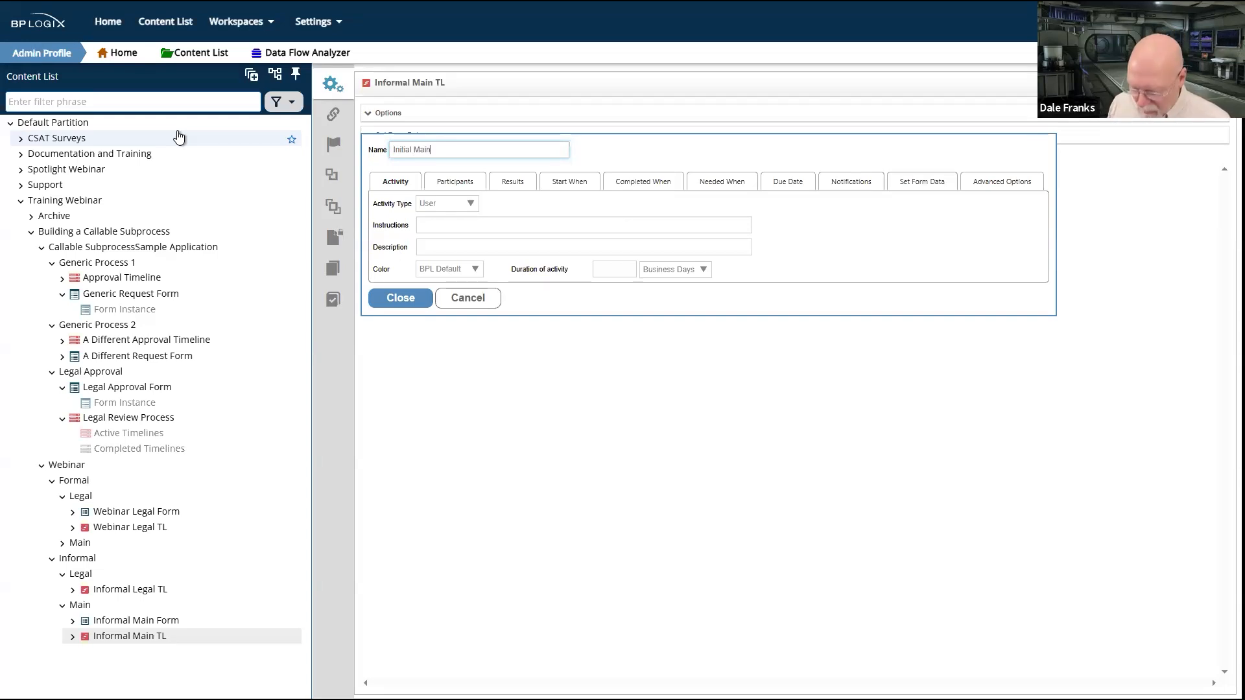
click(398, 299)
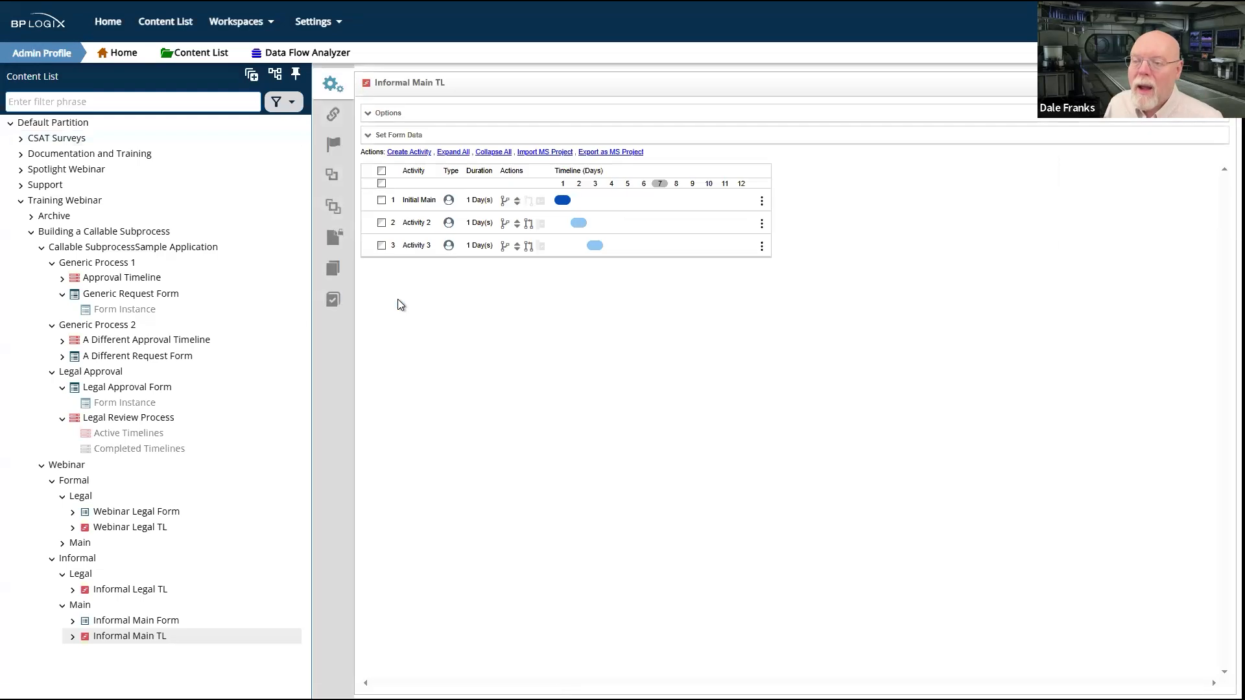
Step: Rename the third activity in the Informal Main TL timeline as Final Main
click(418, 246)
click(450, 149)
triple_click(451, 149)
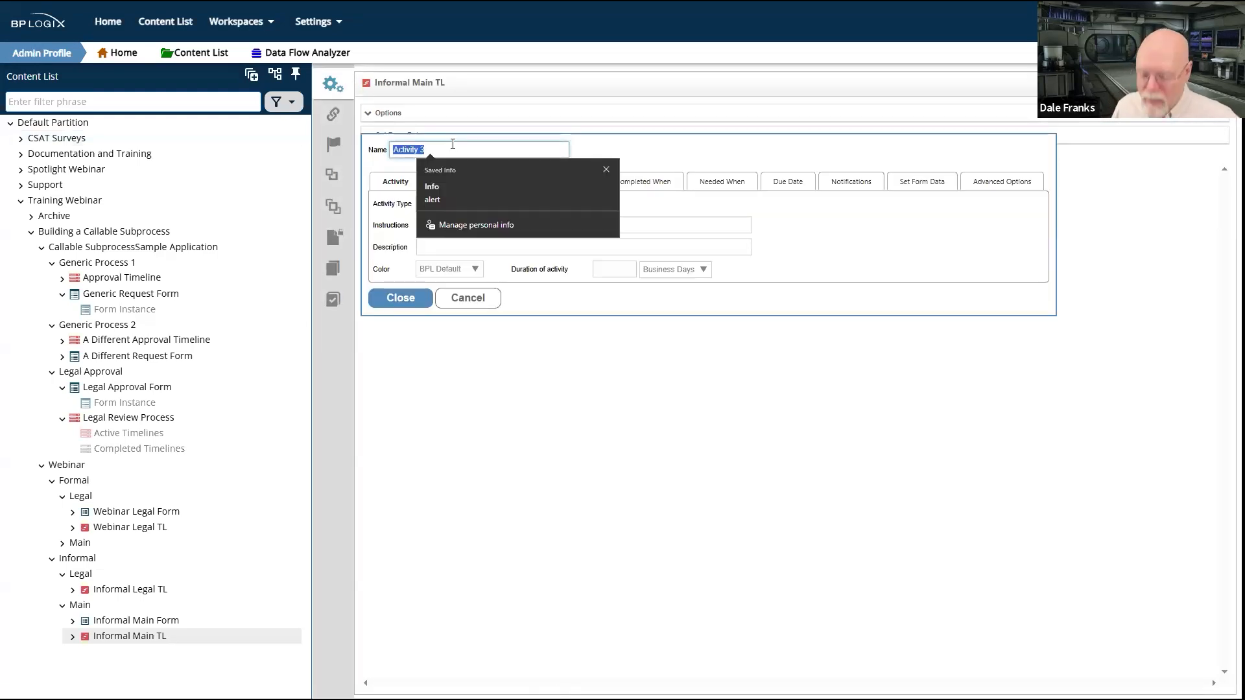
text(Initia)
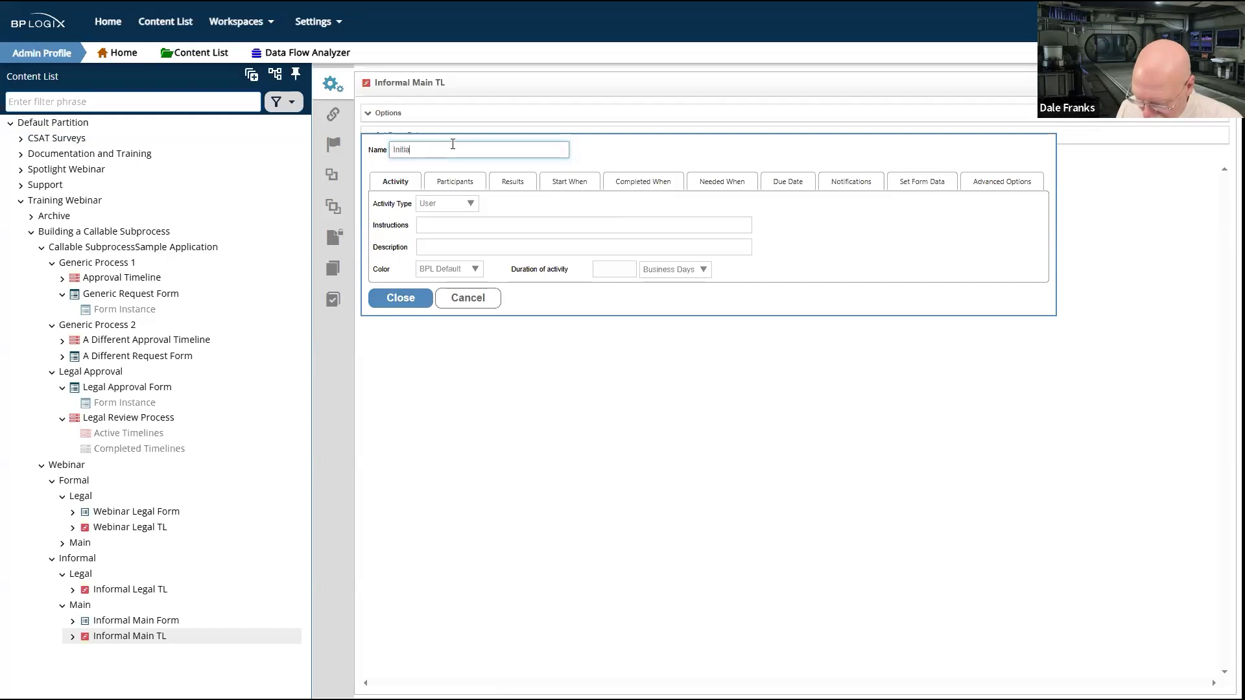
text(l Final)
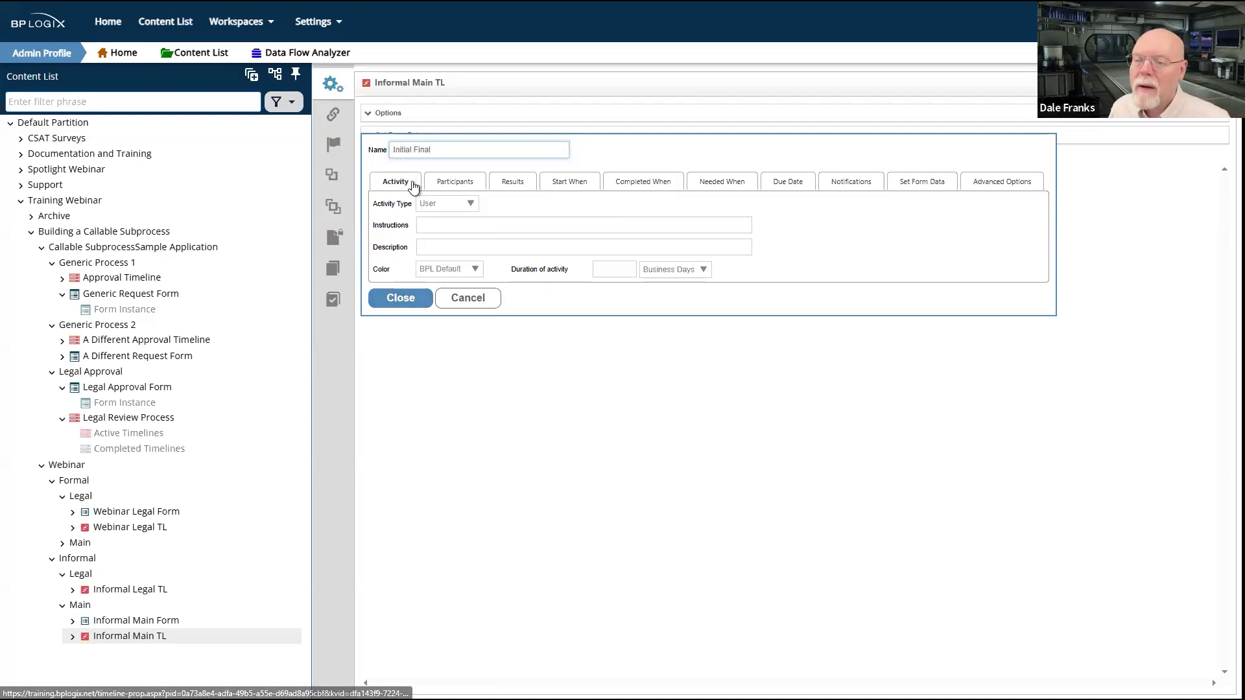
drag(455, 142, 344, 145)
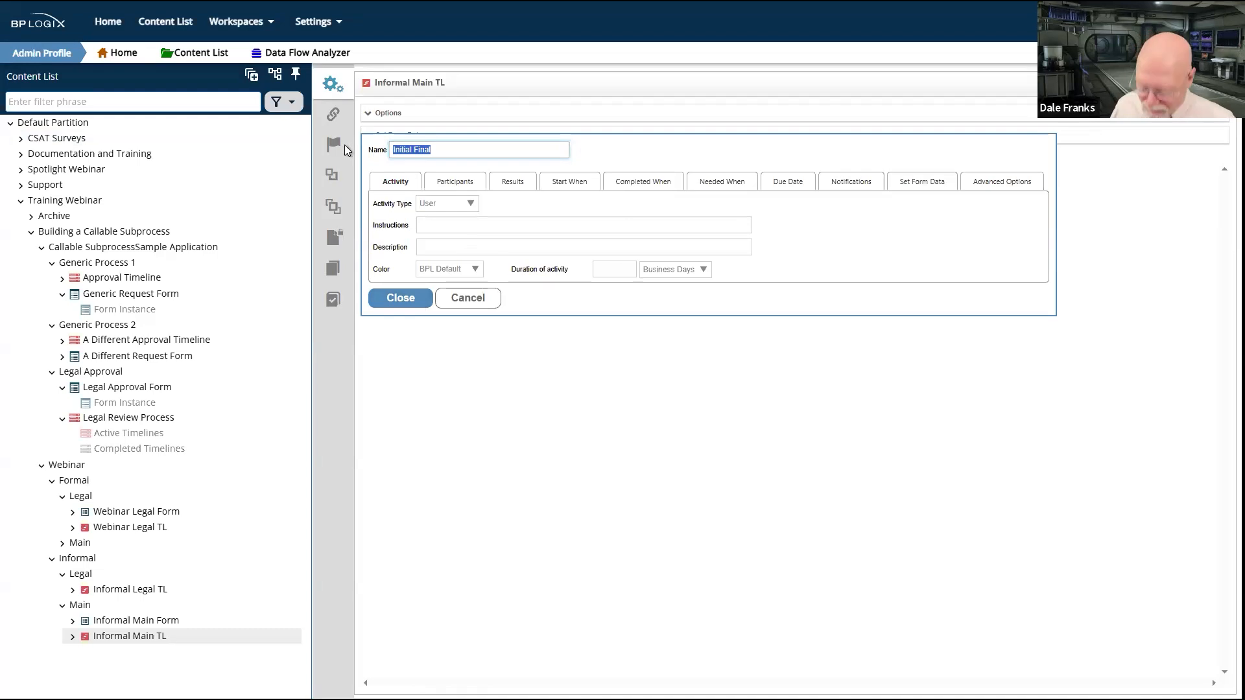
text(Main )
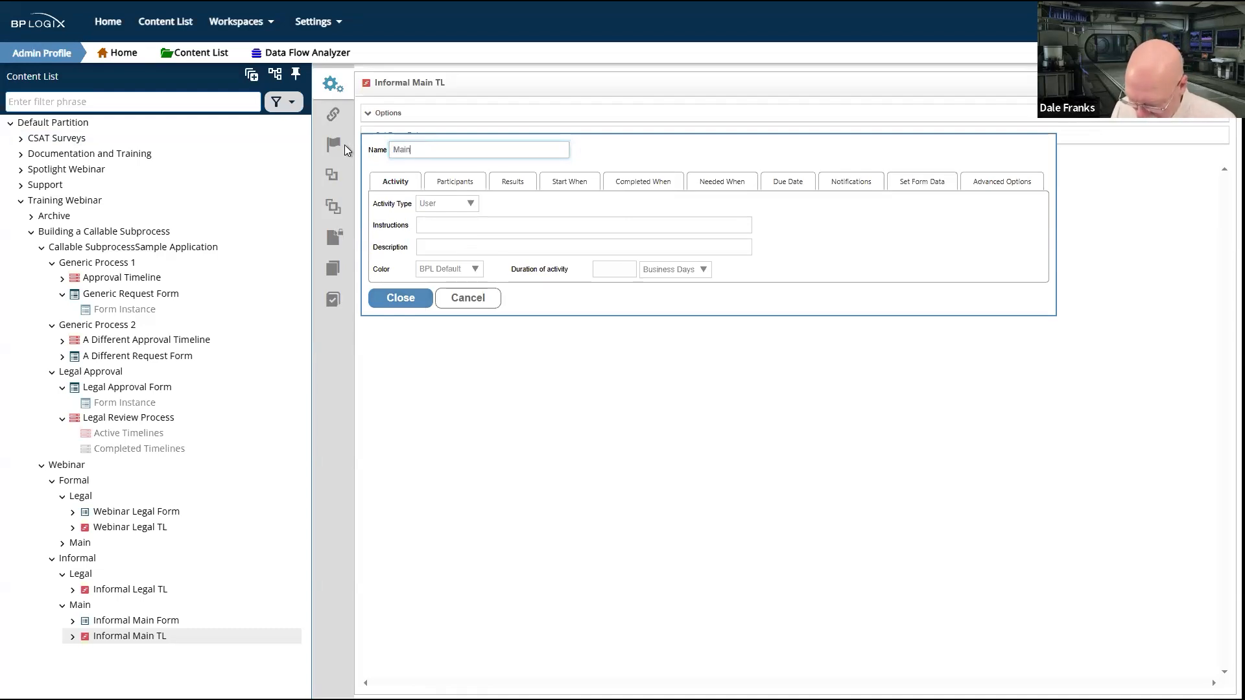
text(Final)
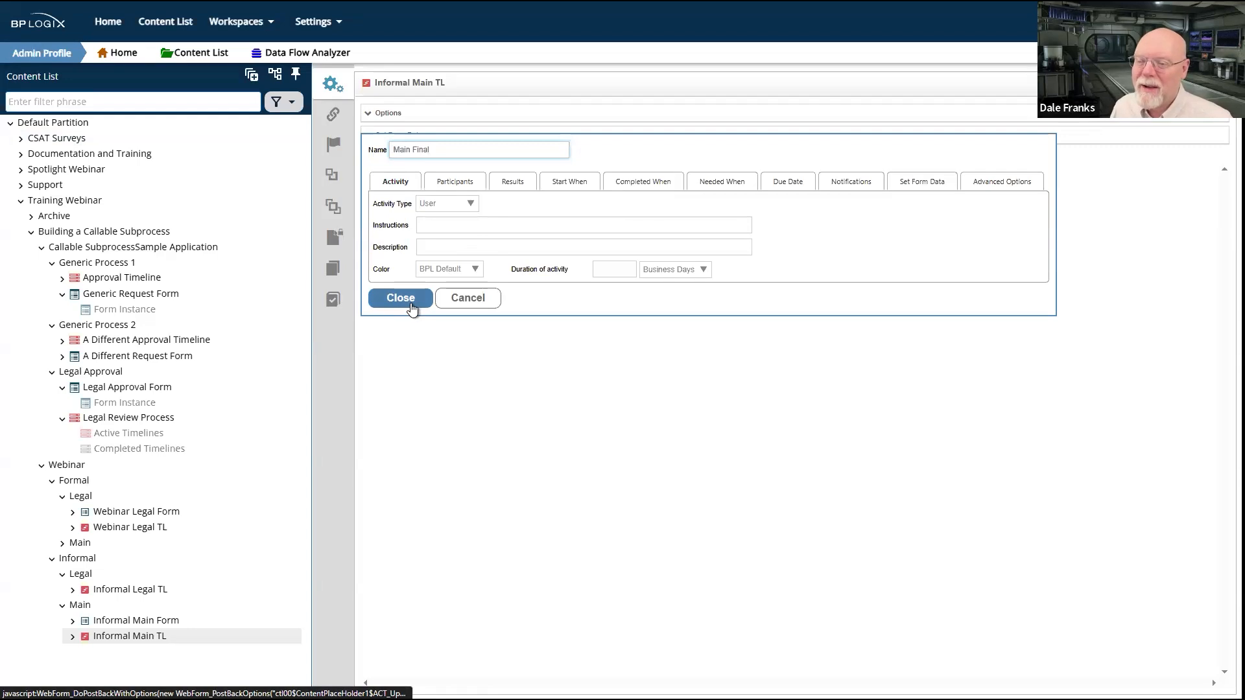
drag(448, 149, 375, 151)
text(Final Main)
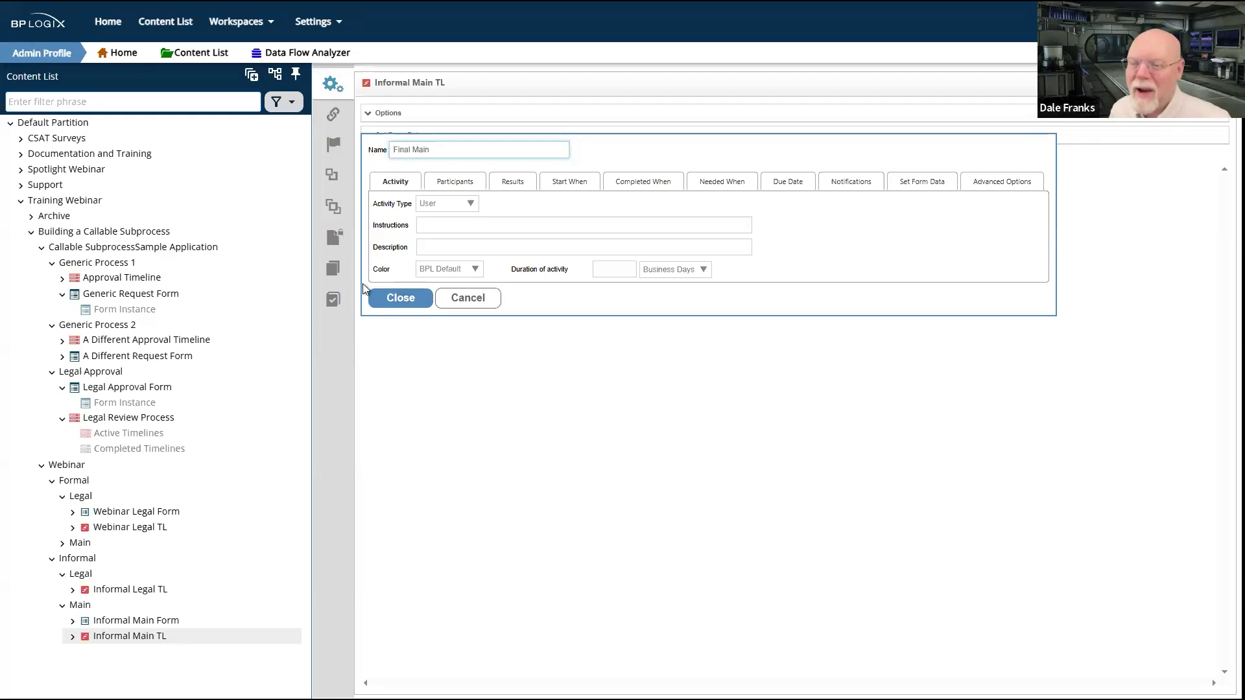
click(392, 300)
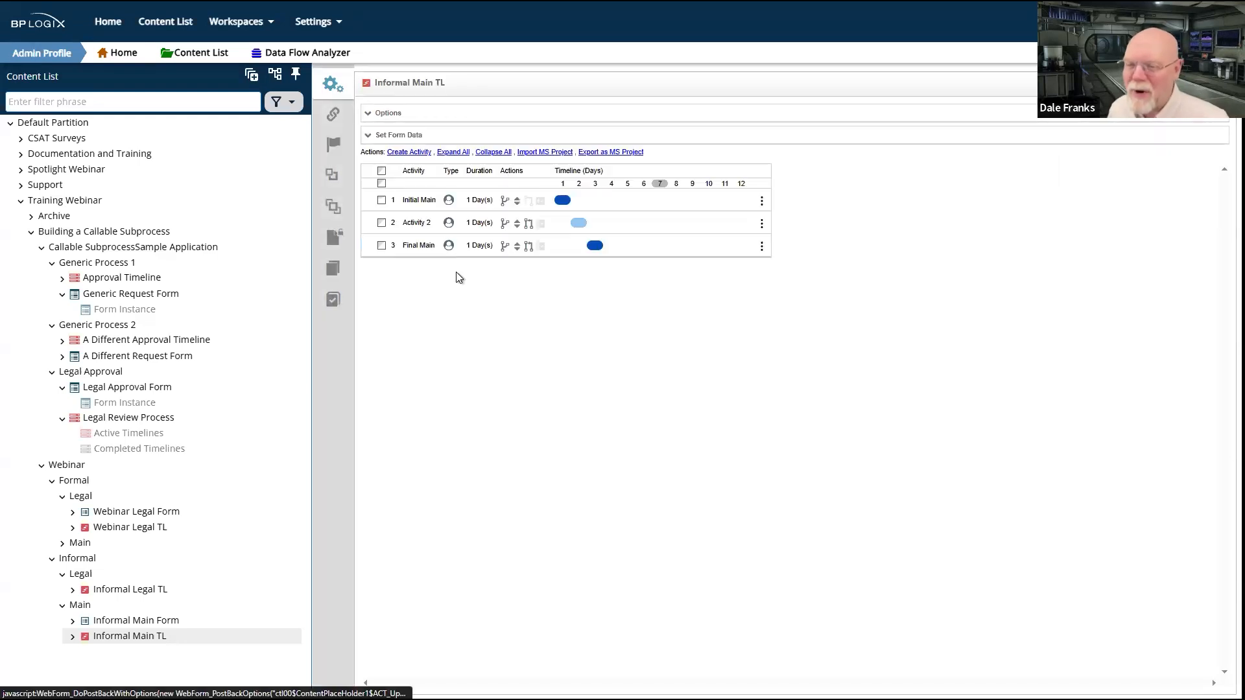
Step: Change Activity 2 to a Process activity that starts Informal Main TL, keeping both object copying options enabled
click(420, 226)
click(460, 206)
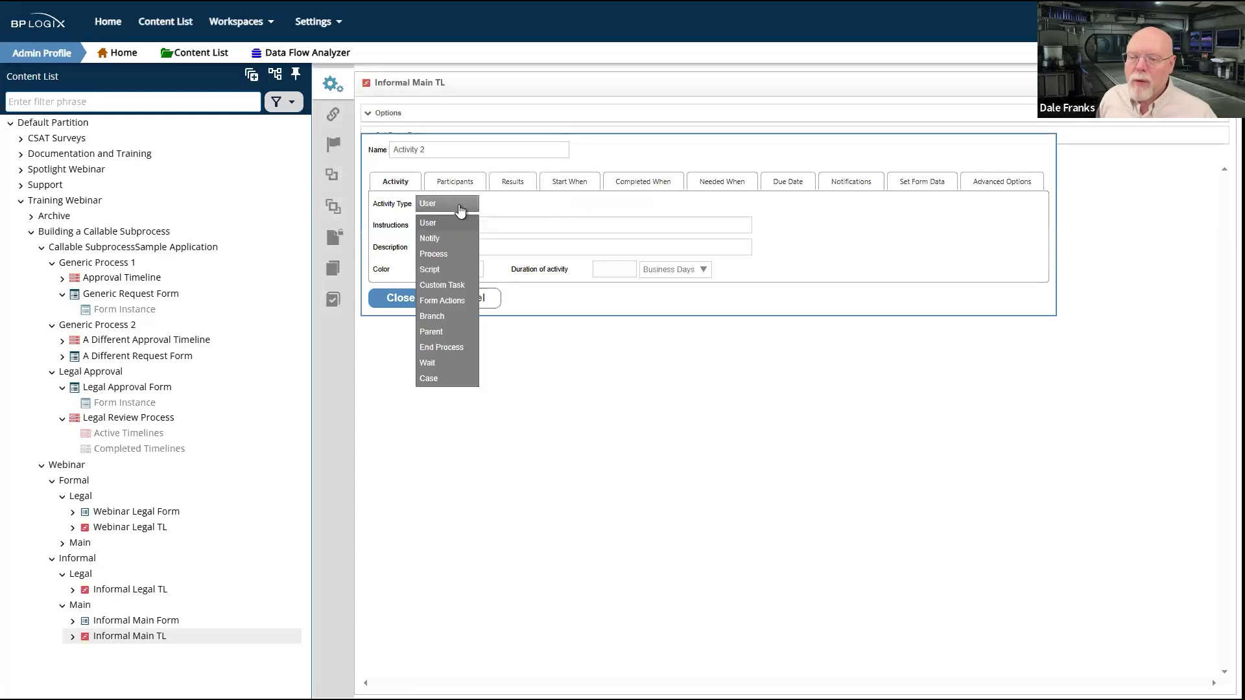
click(439, 255)
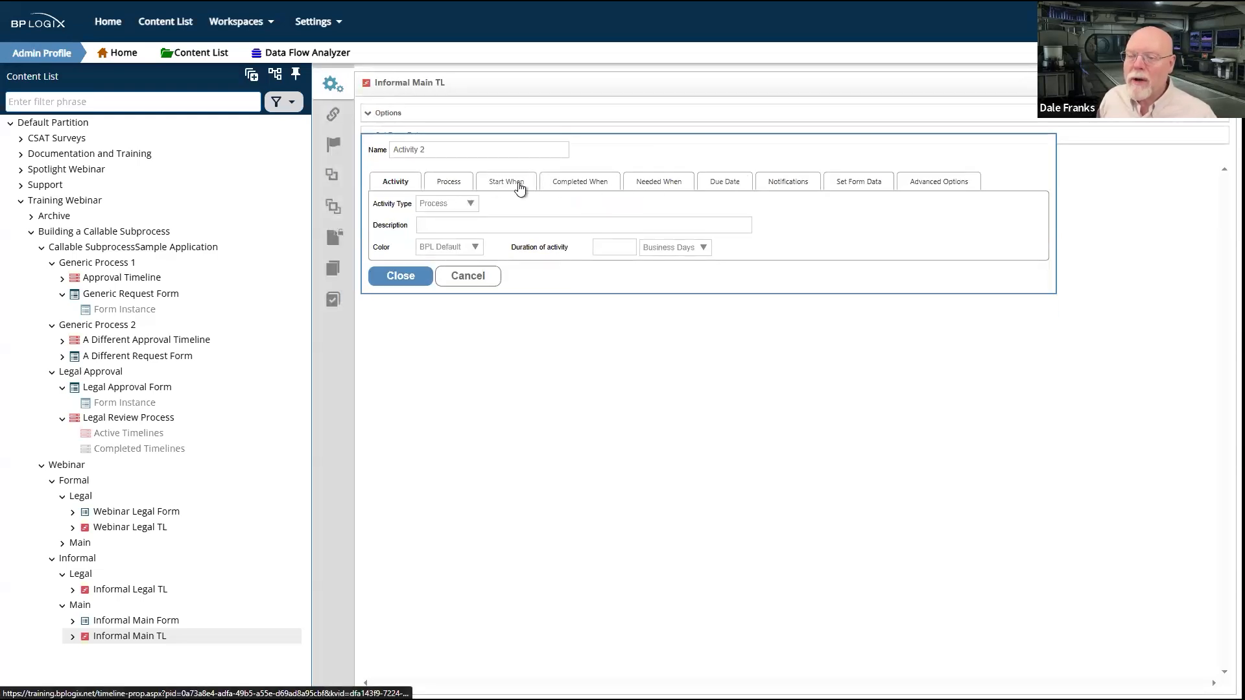
click(455, 187)
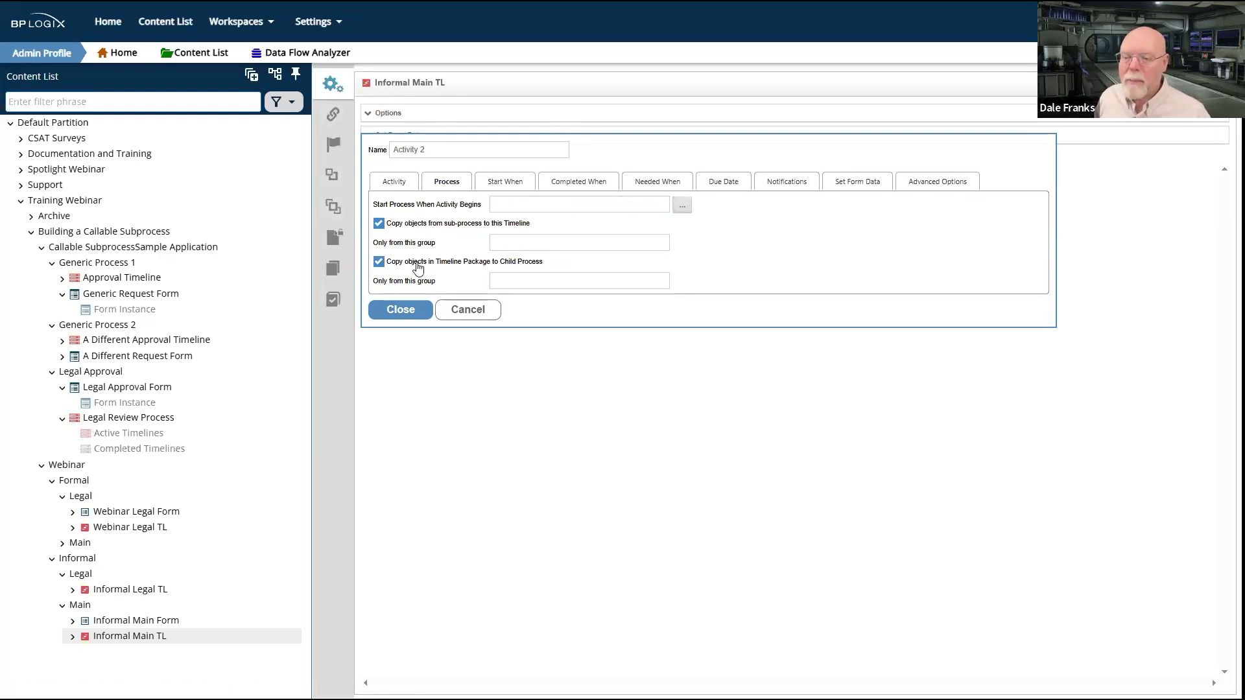
click(686, 212)
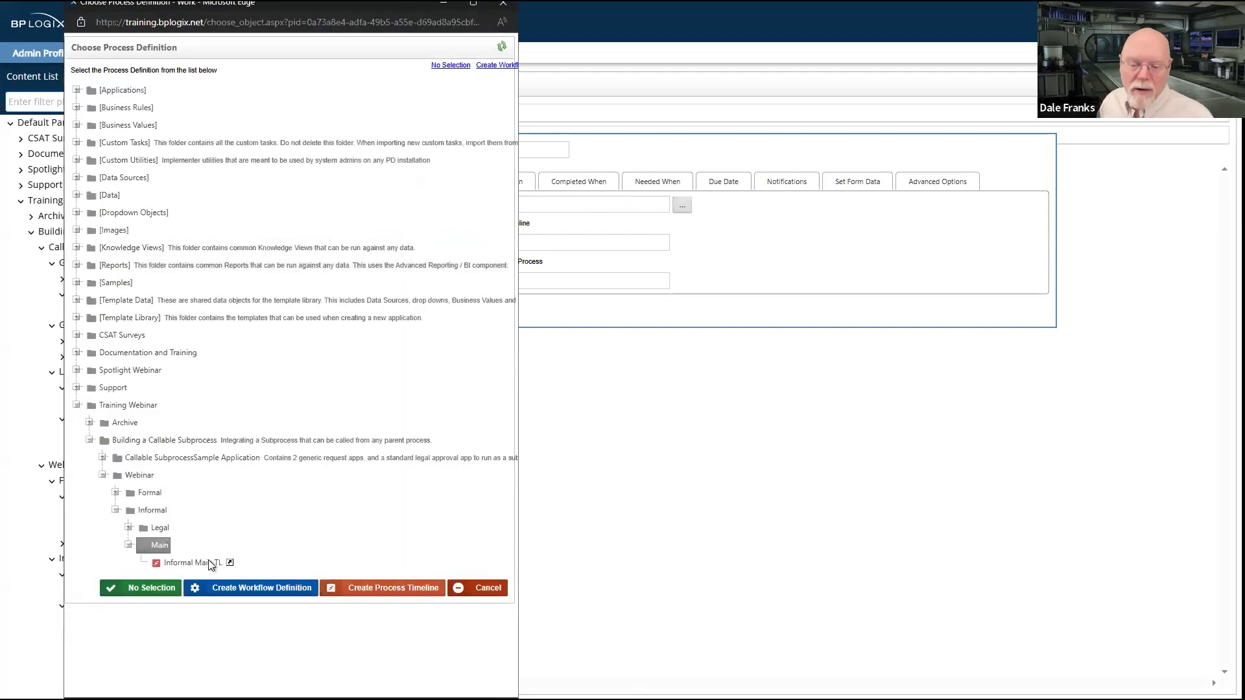
click(199, 562)
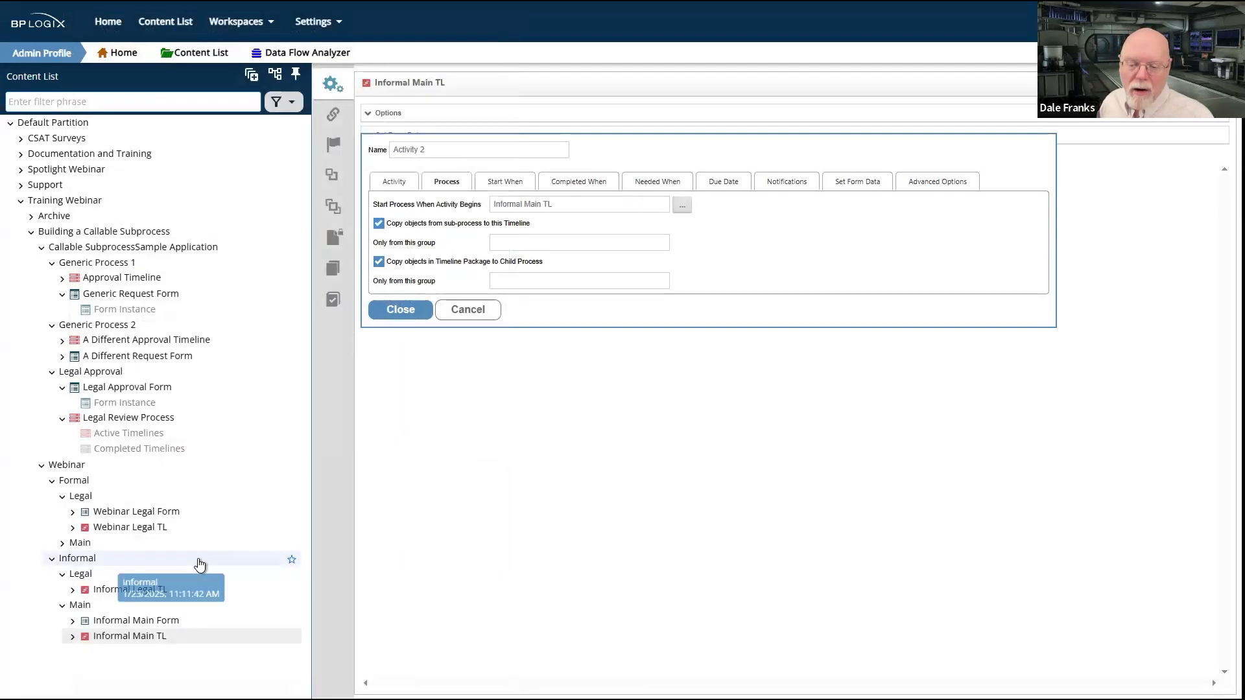
click(400, 310)
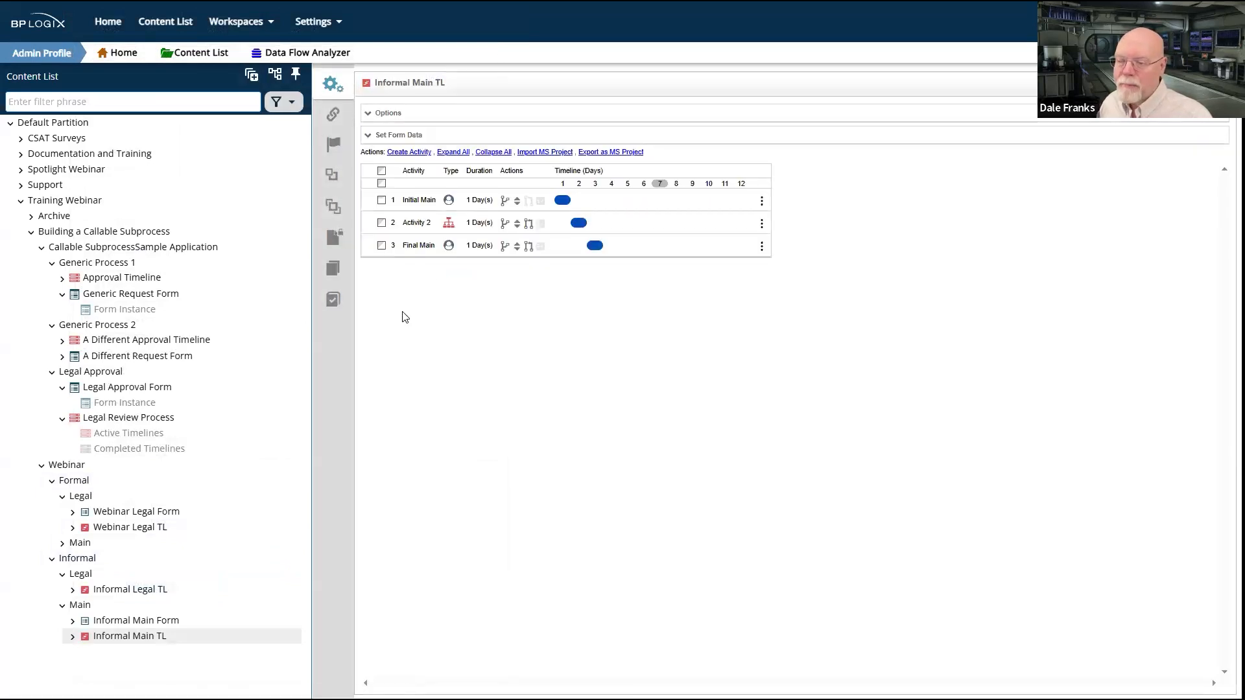
Step: Save the Informal Main TL timeline and reopen Informal's Main folder
mouse_move(1184, 83)
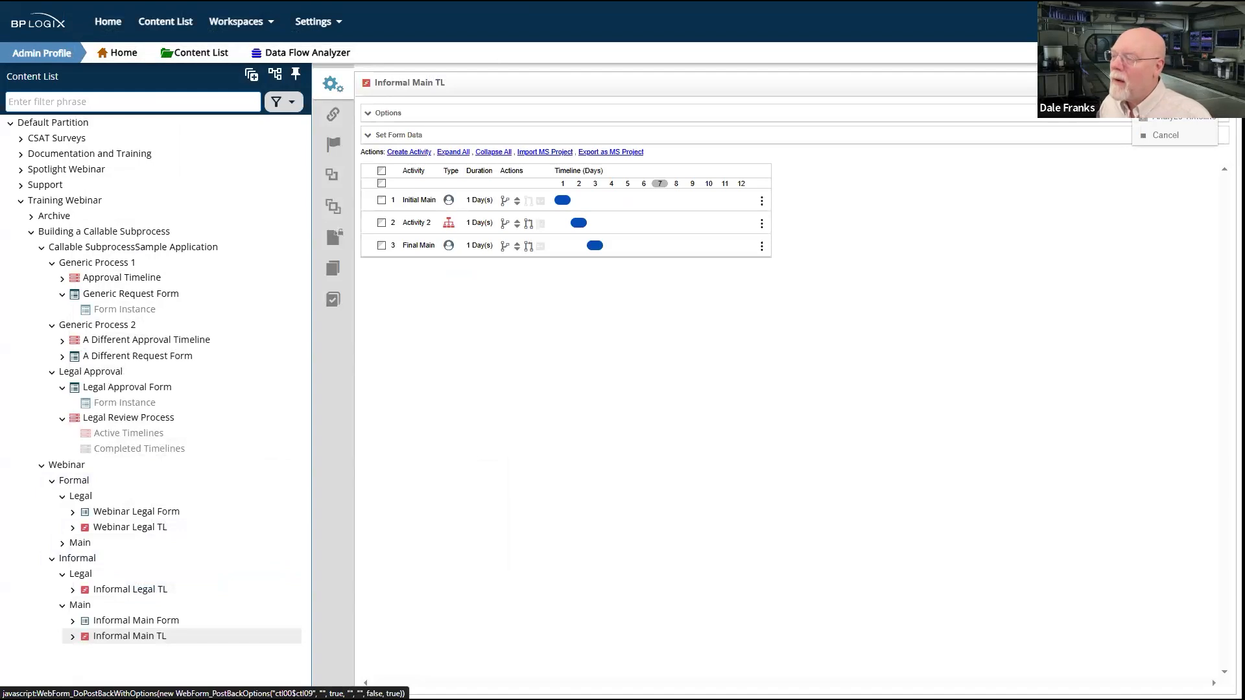
click(1181, 83)
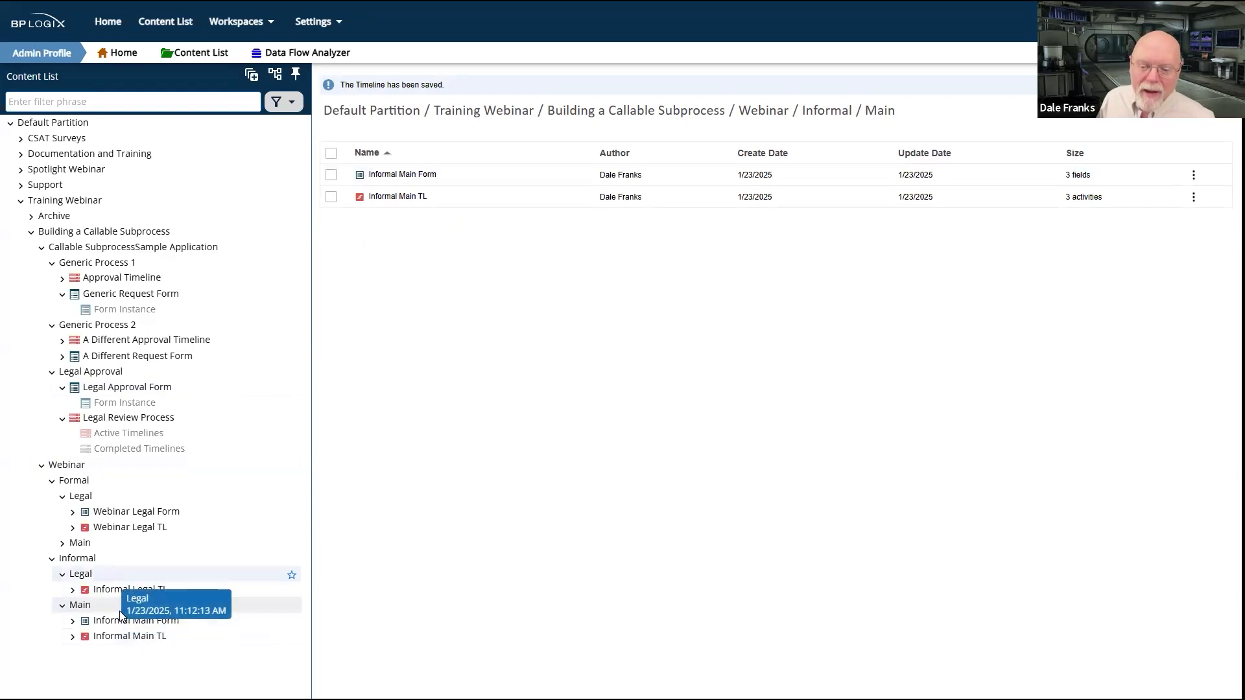
click(79, 561)
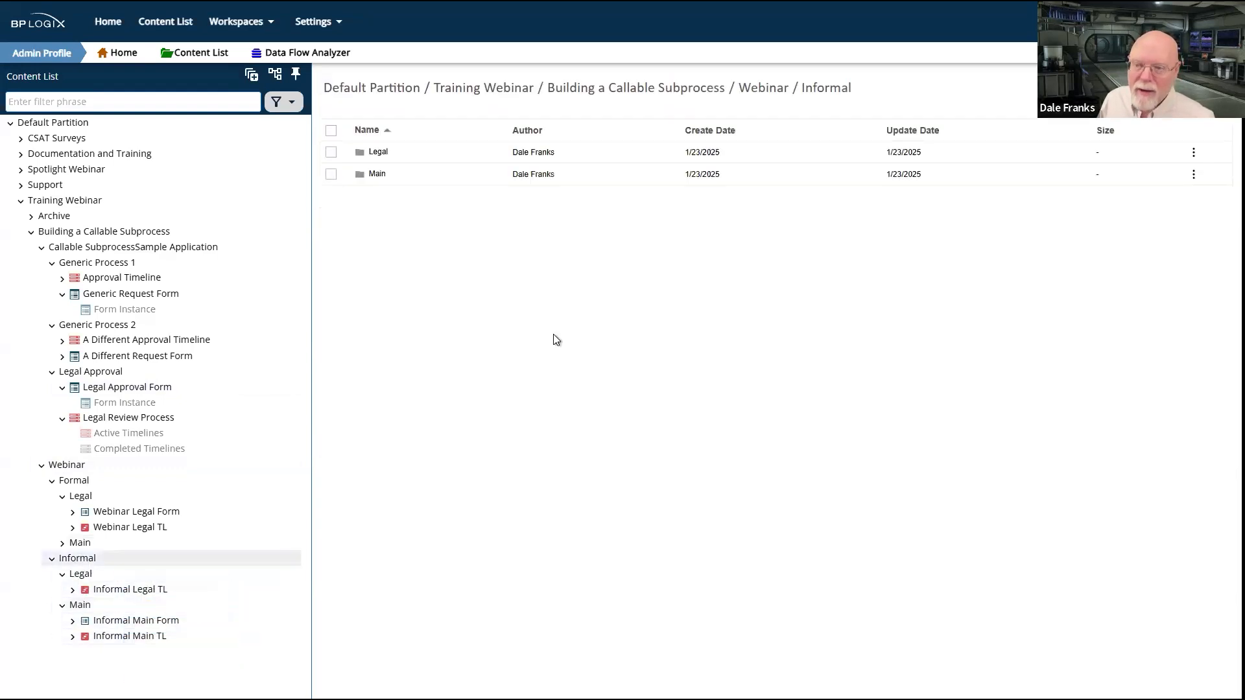
click(377, 177)
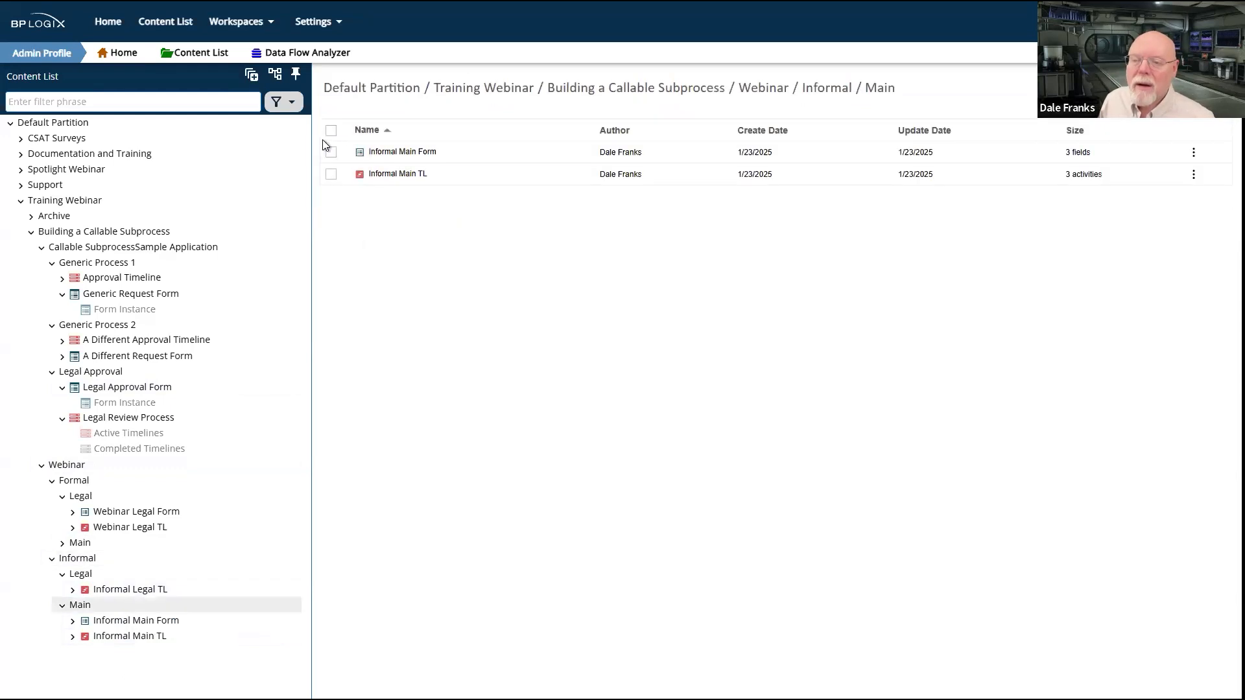
Step: Run Informal Main Form, submit it with sample text in the first two fields, and check the refreshed Task List
click(330, 155)
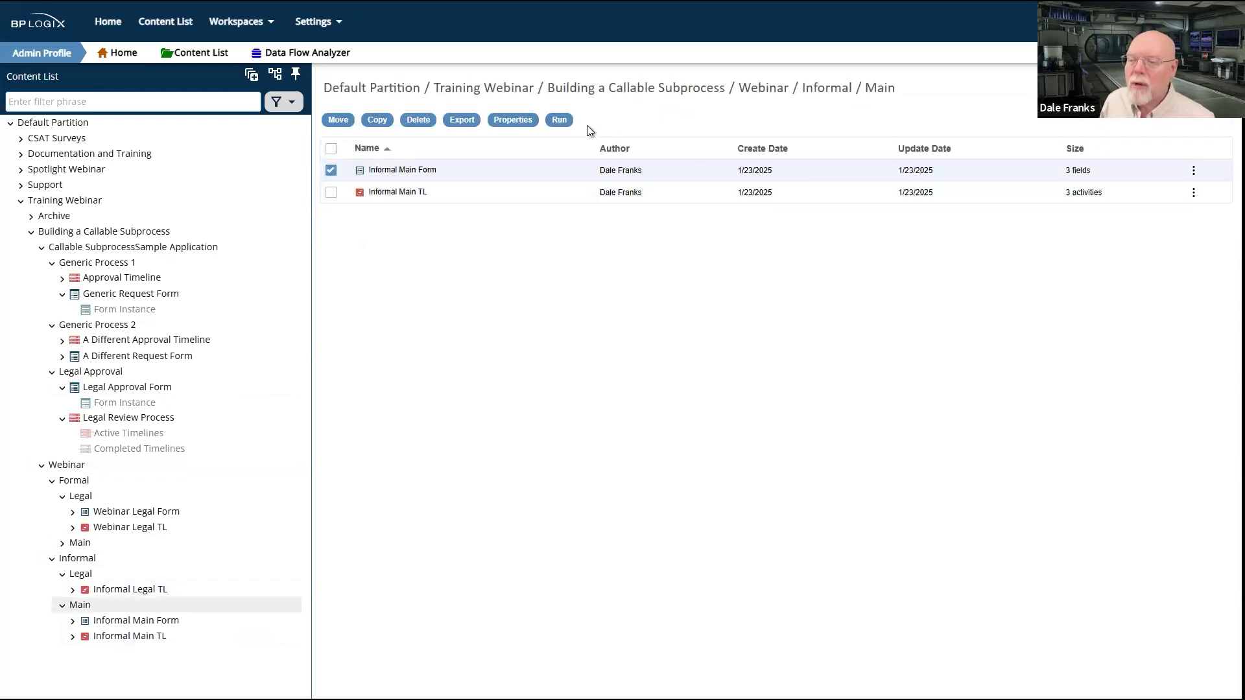
click(560, 120)
click(104, 94)
text(dtyj)
click(99, 123)
text(etyuj5et)
click(82, 180)
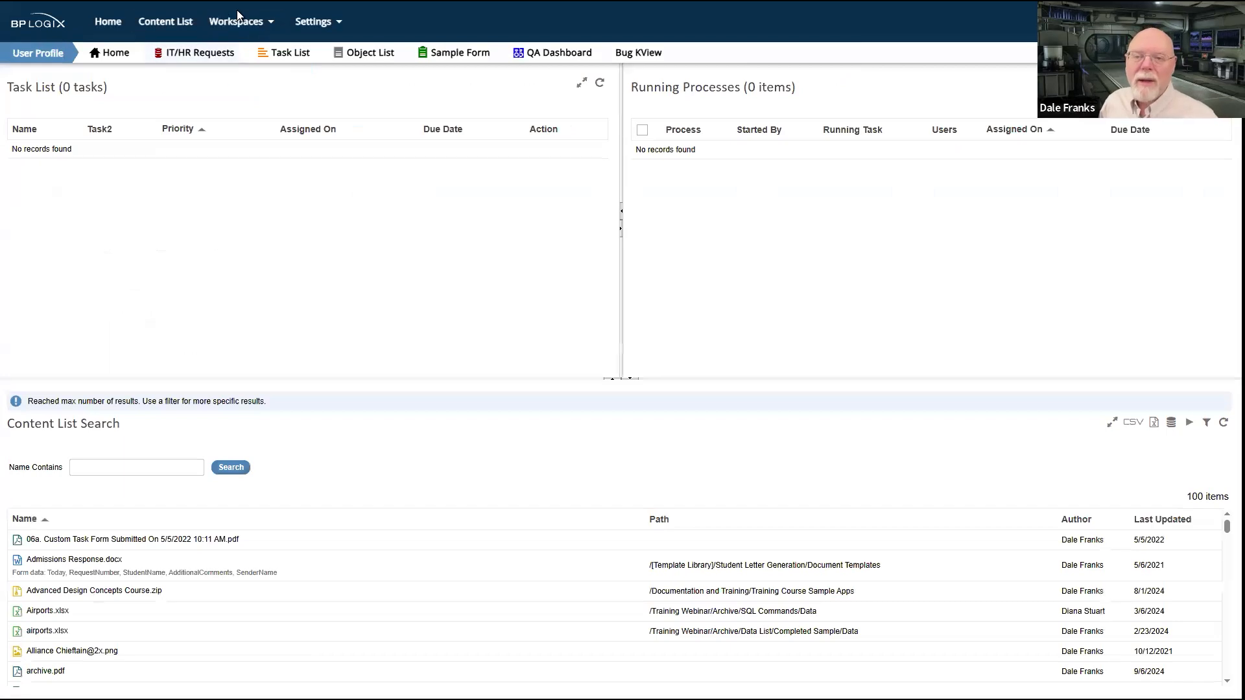
click(600, 84)
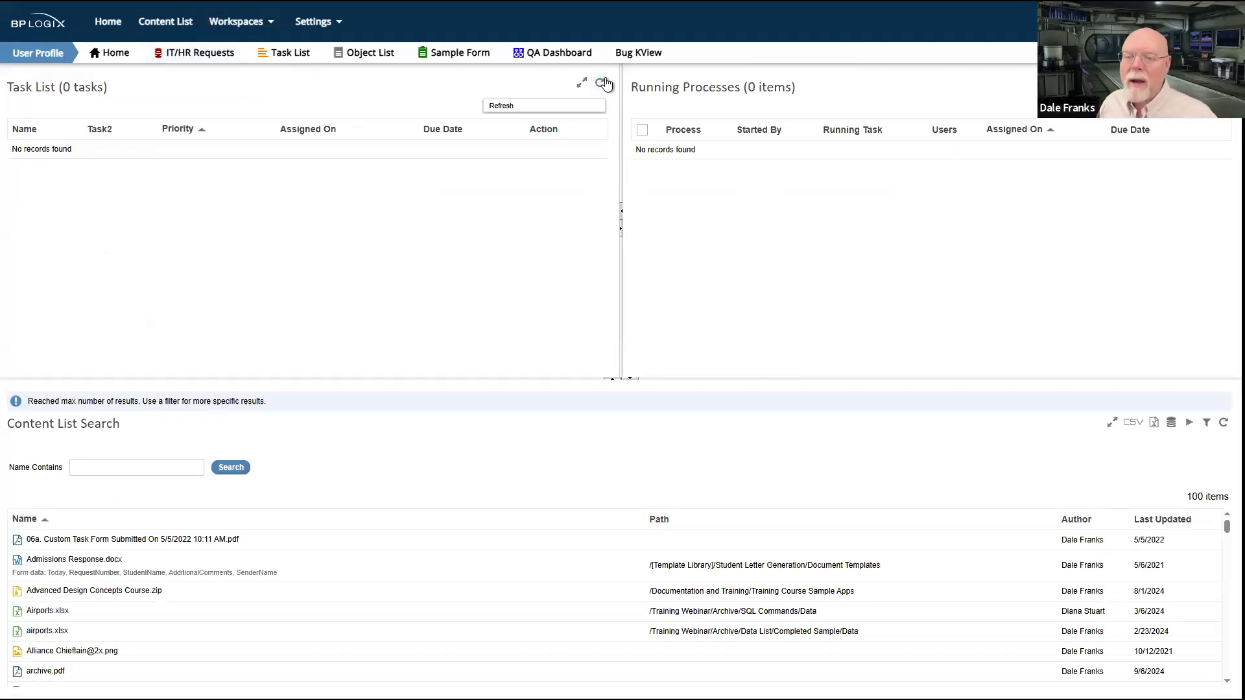
click(600, 84)
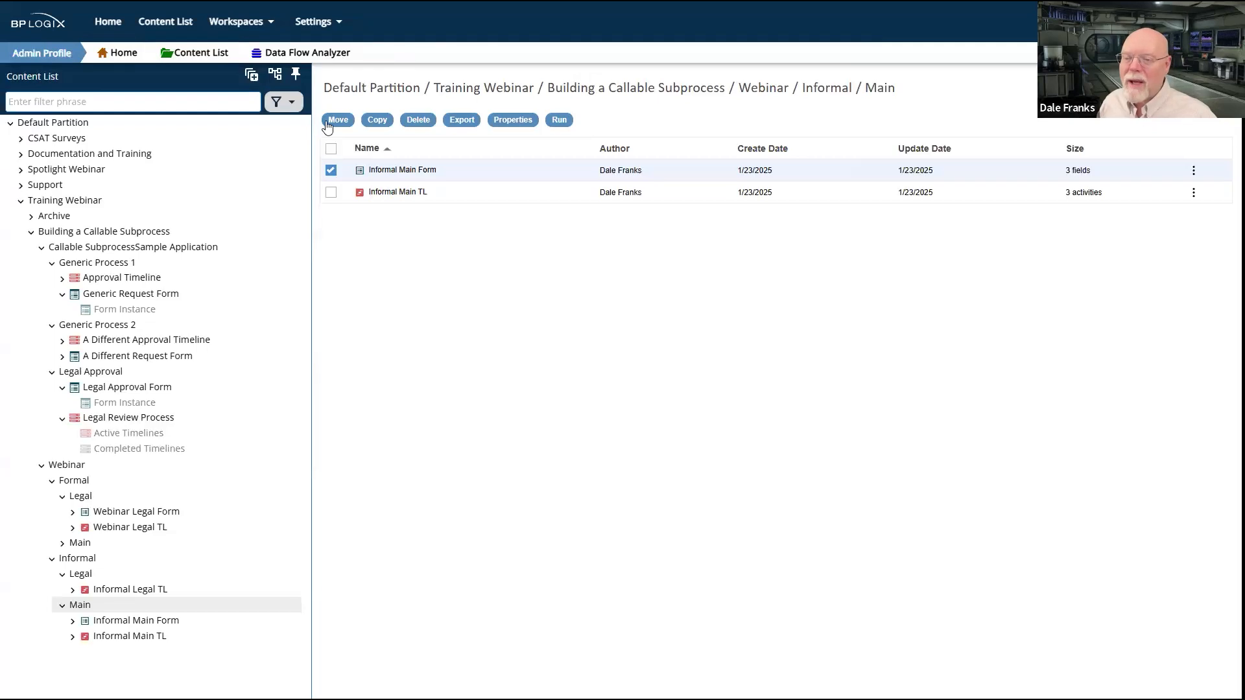
Step: Set Informal Main Form to automatically start Informal Main TL after the form is submitted
click(411, 172)
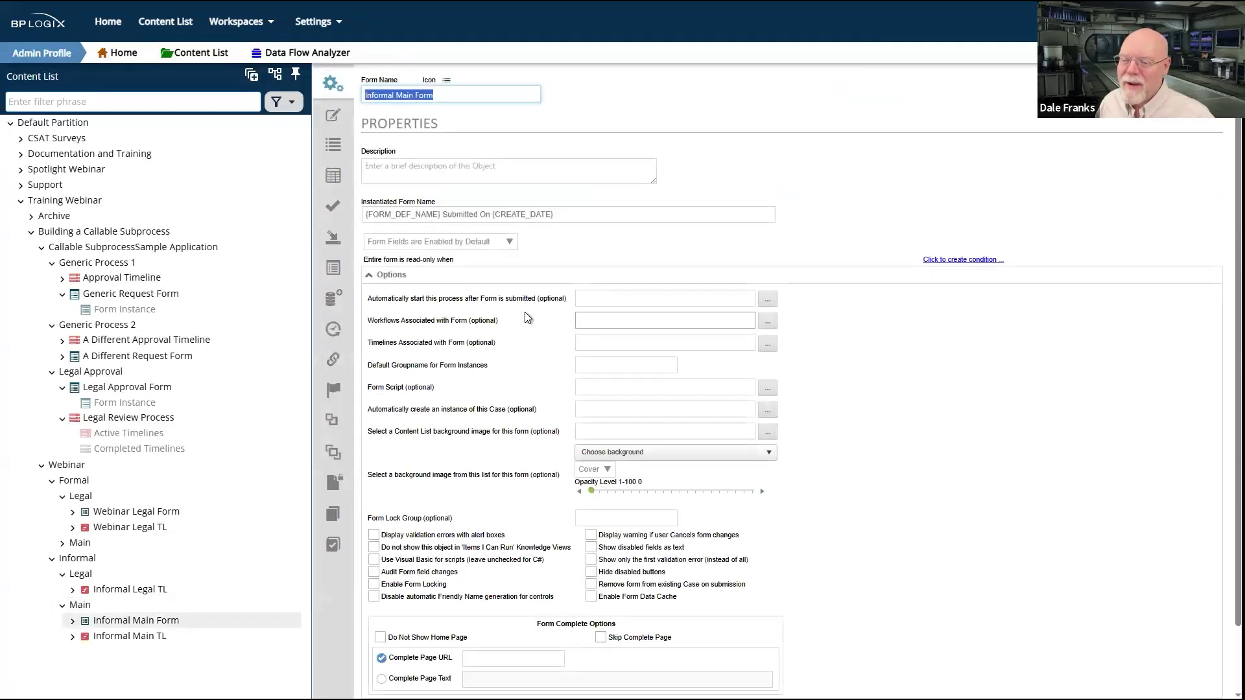
click(767, 300)
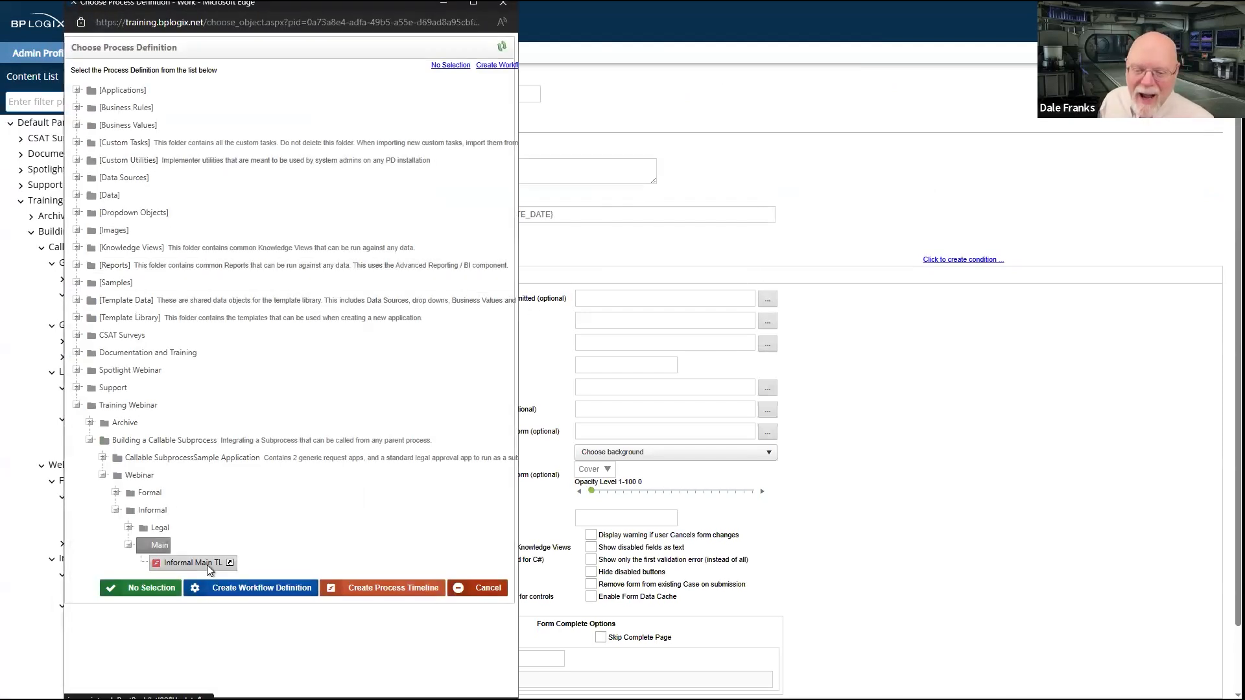
click(207, 564)
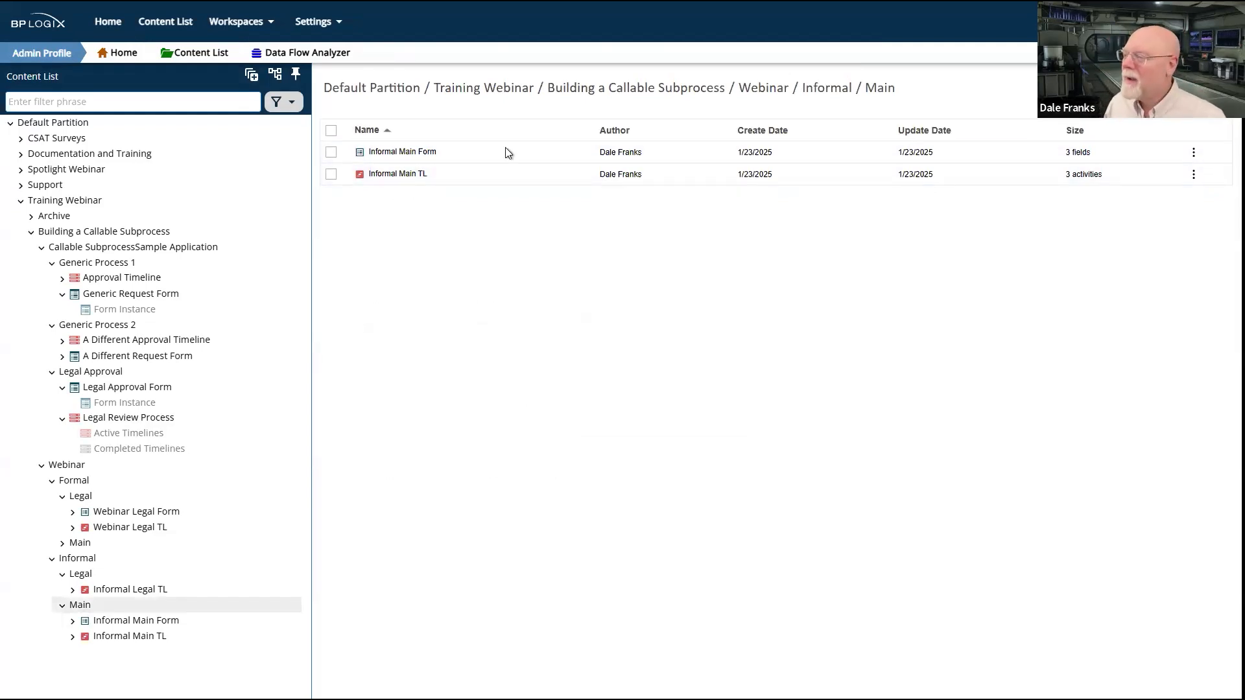
Step: Run Informal Main Form again, submit it with srtjhrst and etyetyj in the first two fields, and refresh the Task List
click(331, 152)
click(556, 121)
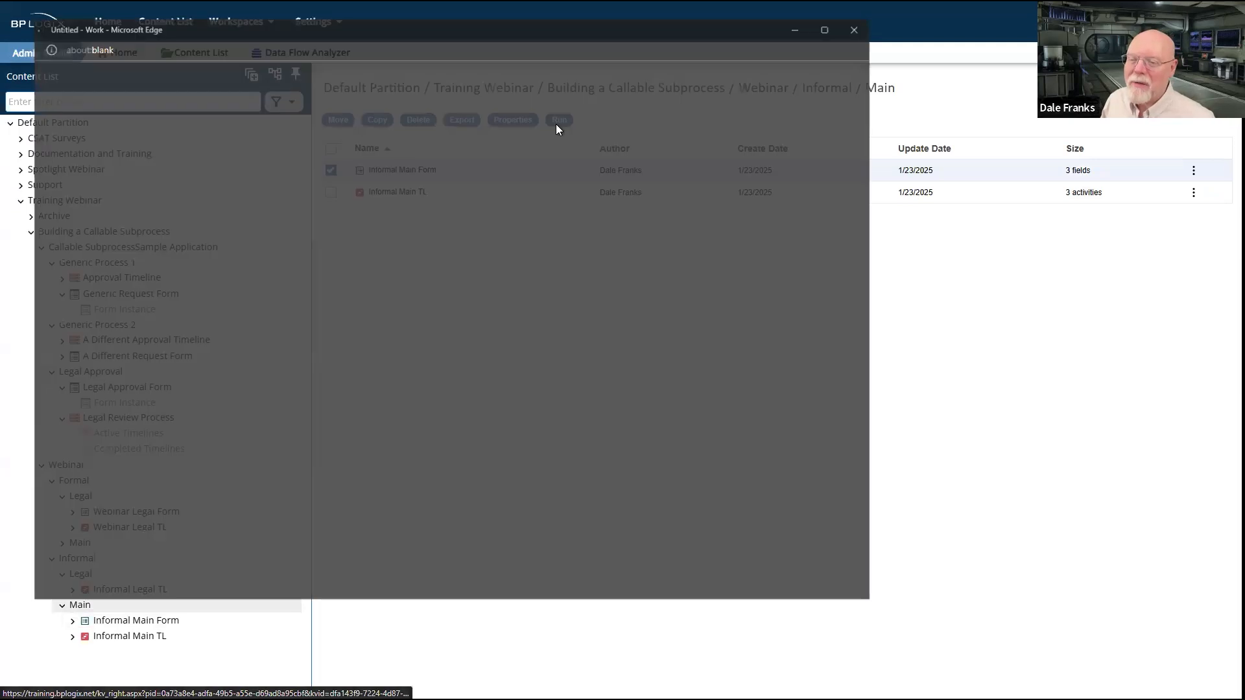
click(111, 94)
text(srtjhrst)
click(107, 121)
text(etyetyj)
click(97, 177)
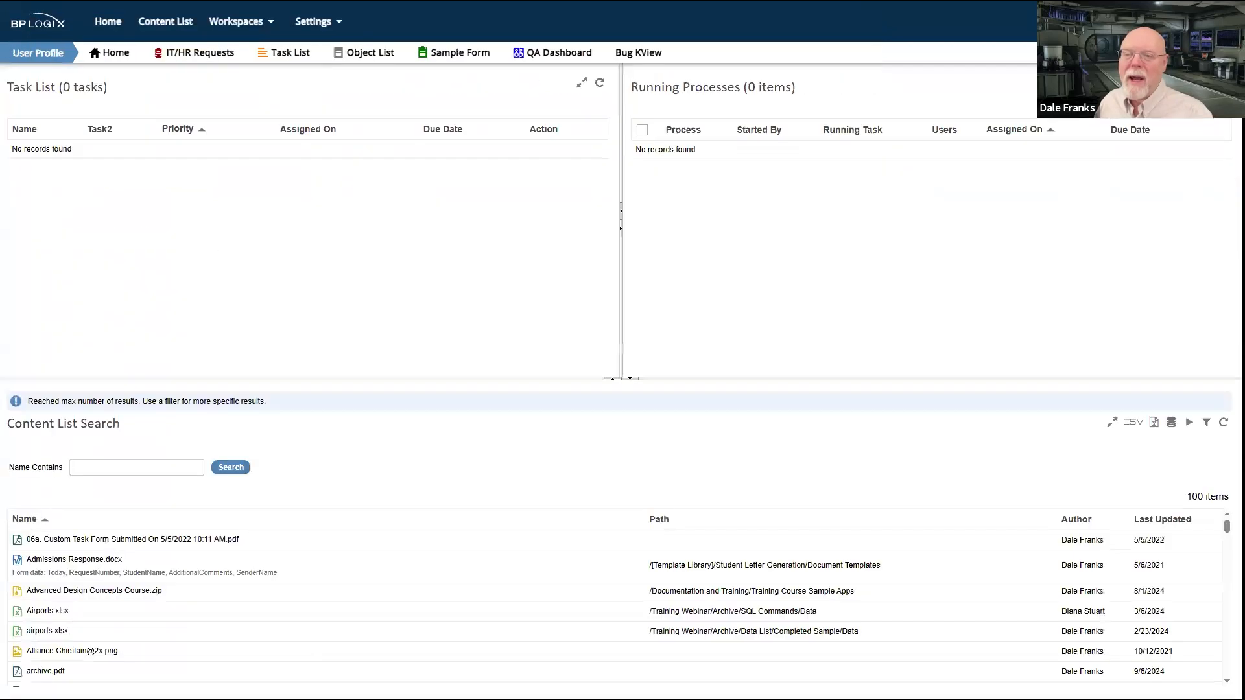
click(599, 83)
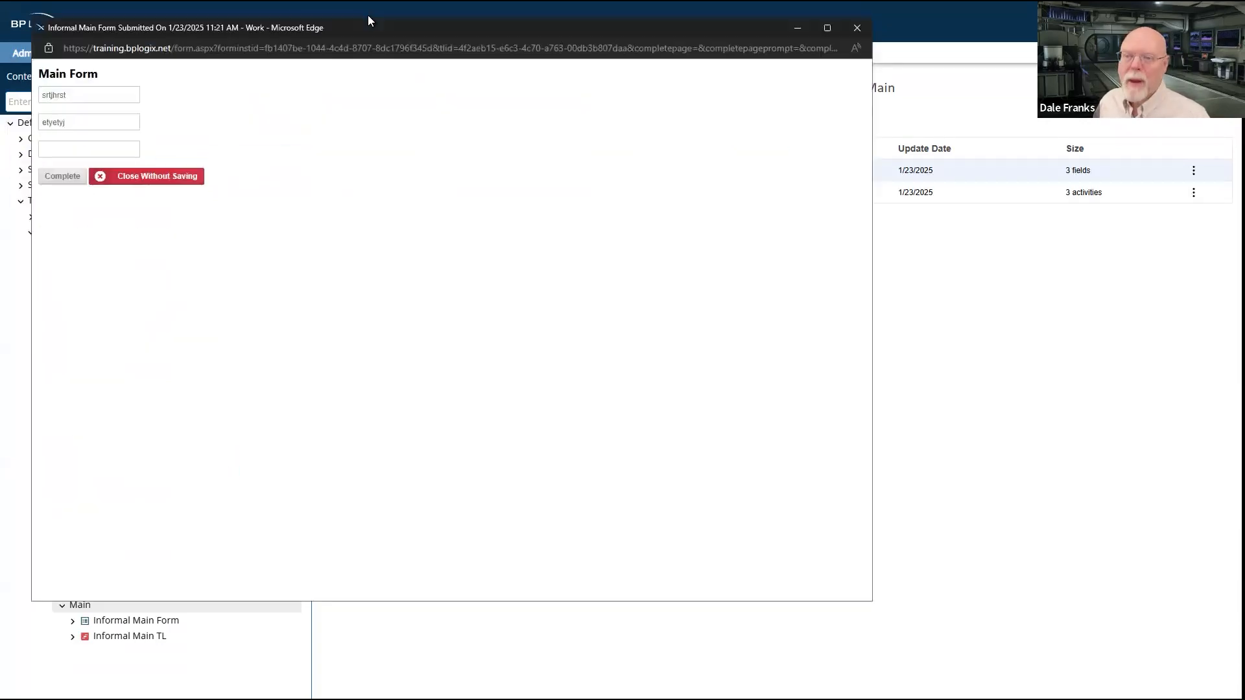
Step: Complete the submitted Main Form and open the Initial Main task from the refreshed Task List
click(65, 177)
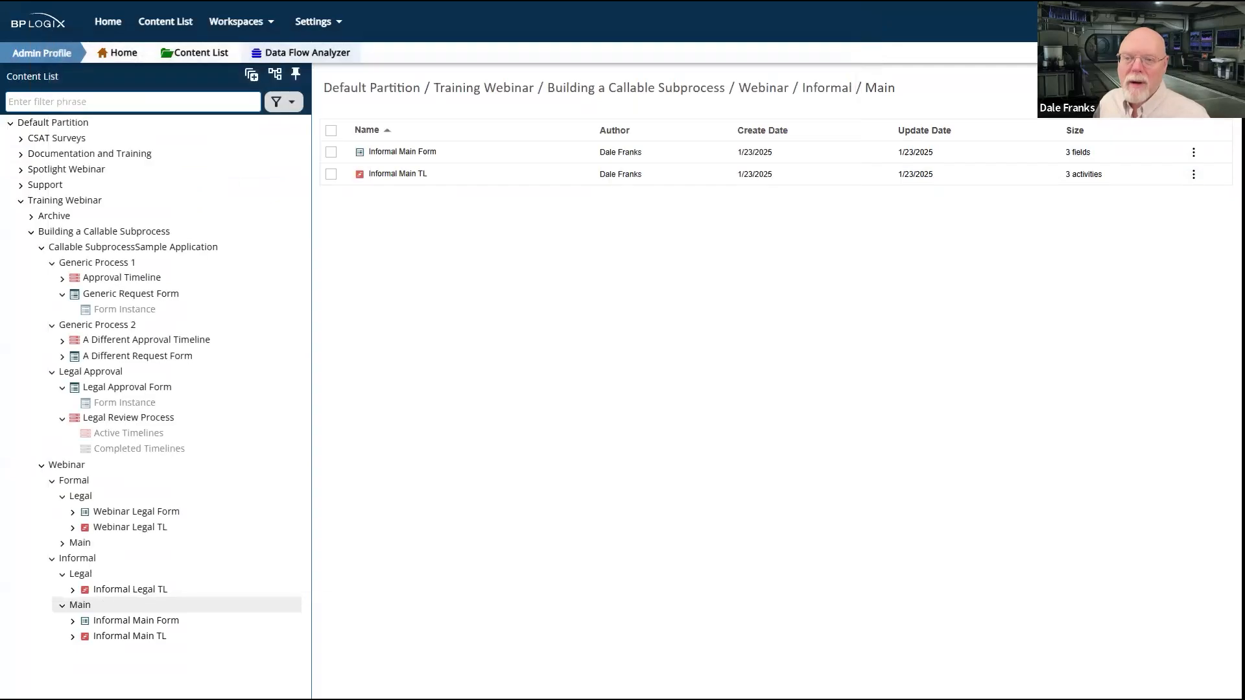
click(600, 83)
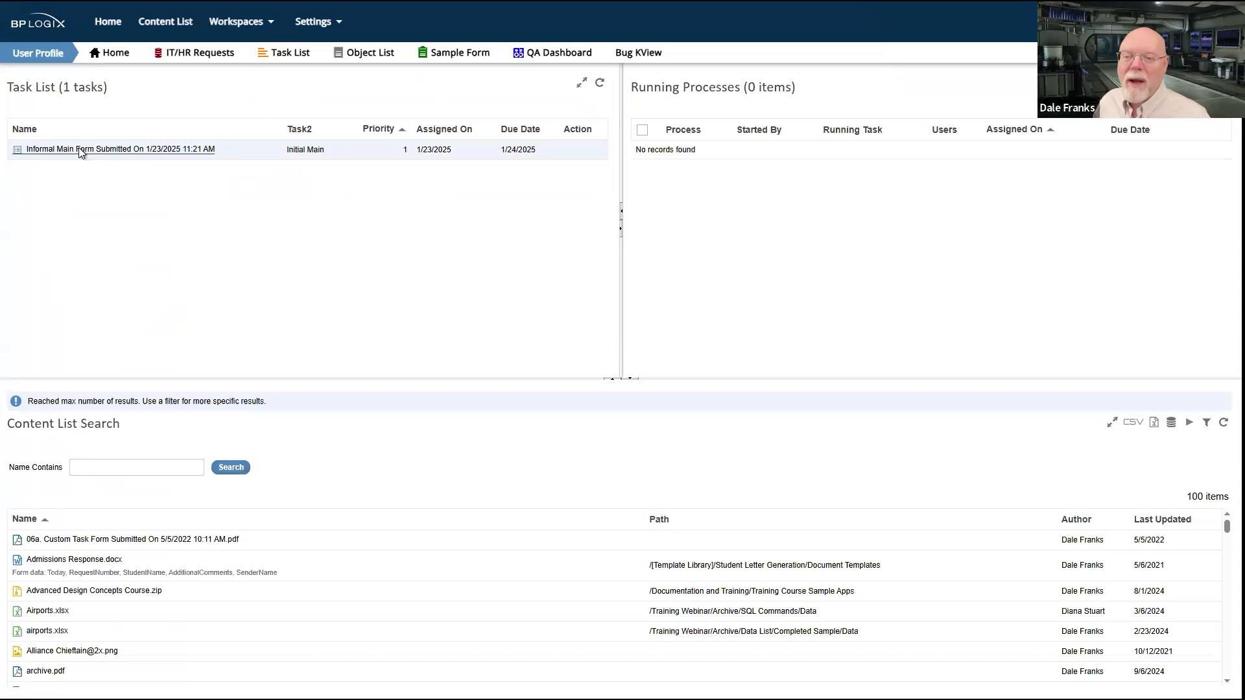
click(94, 152)
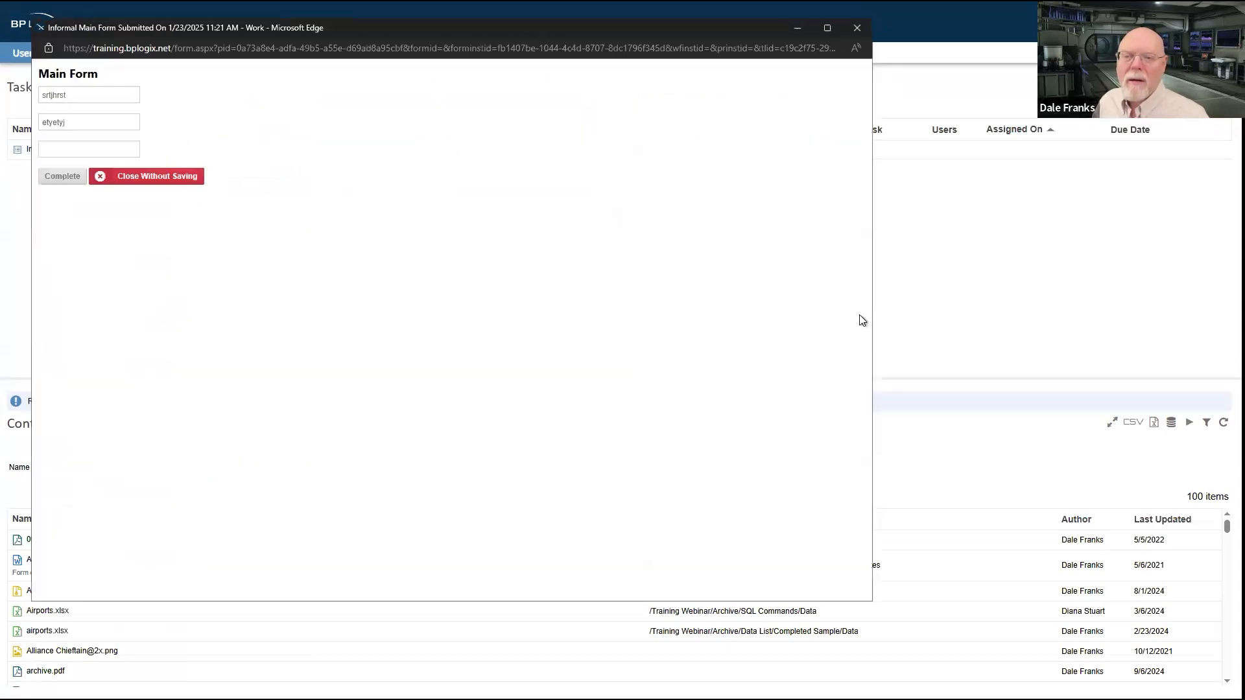
Step: Complete the Initial Main task, refresh the Task List, and open and complete the Initial Main task that is listed
click(60, 185)
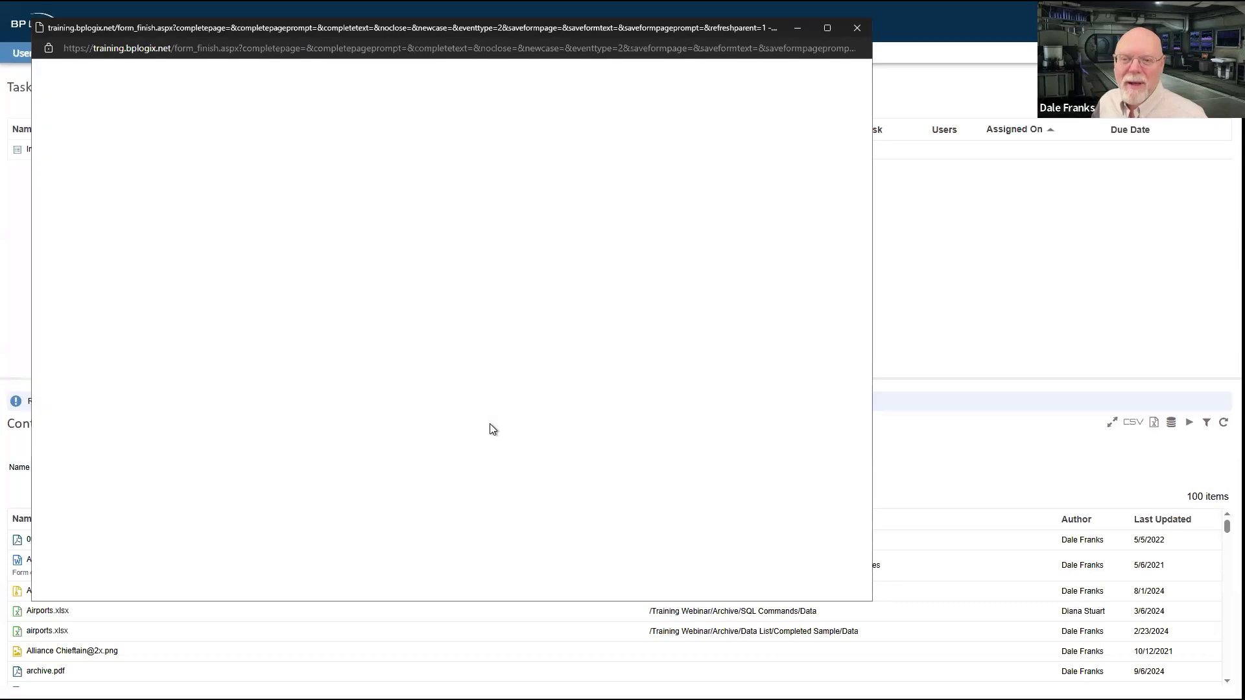
click(600, 87)
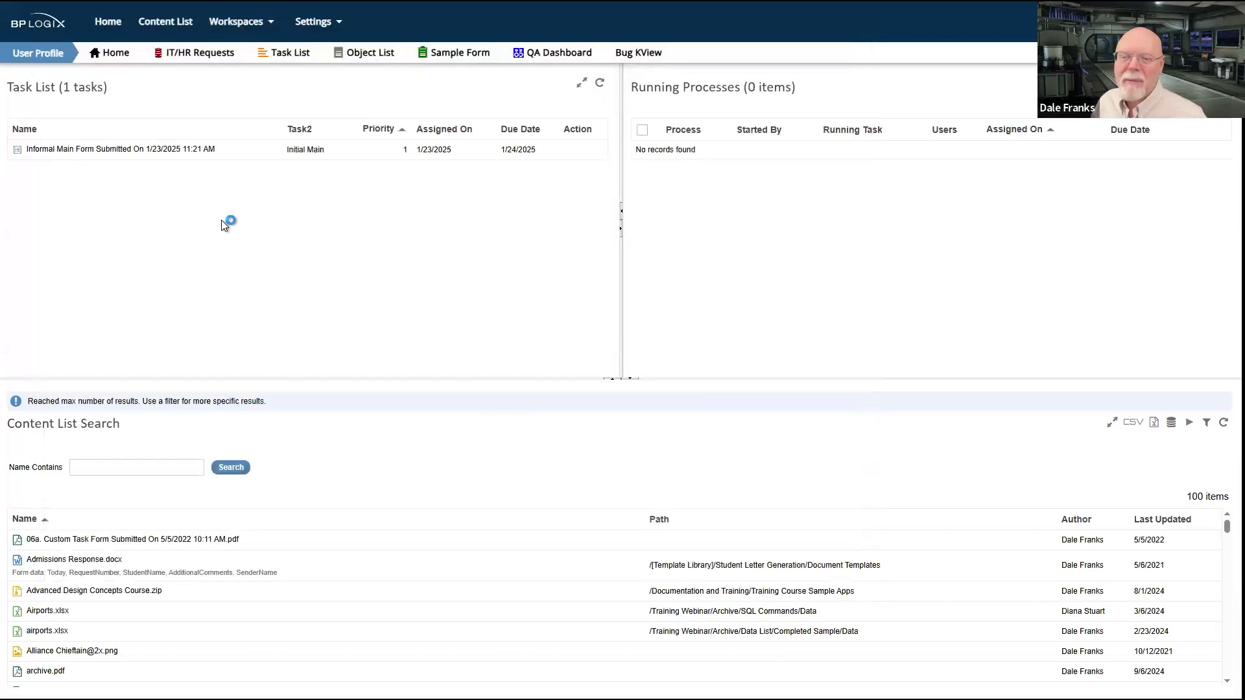
click(130, 152)
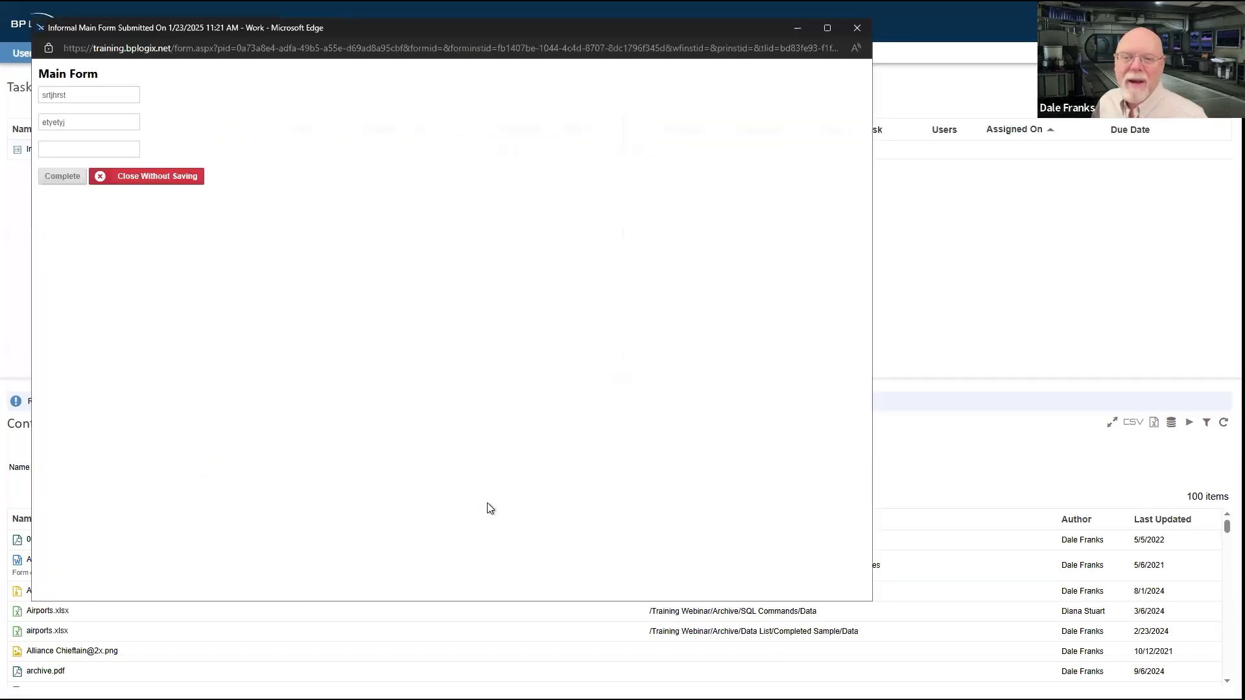
click(63, 177)
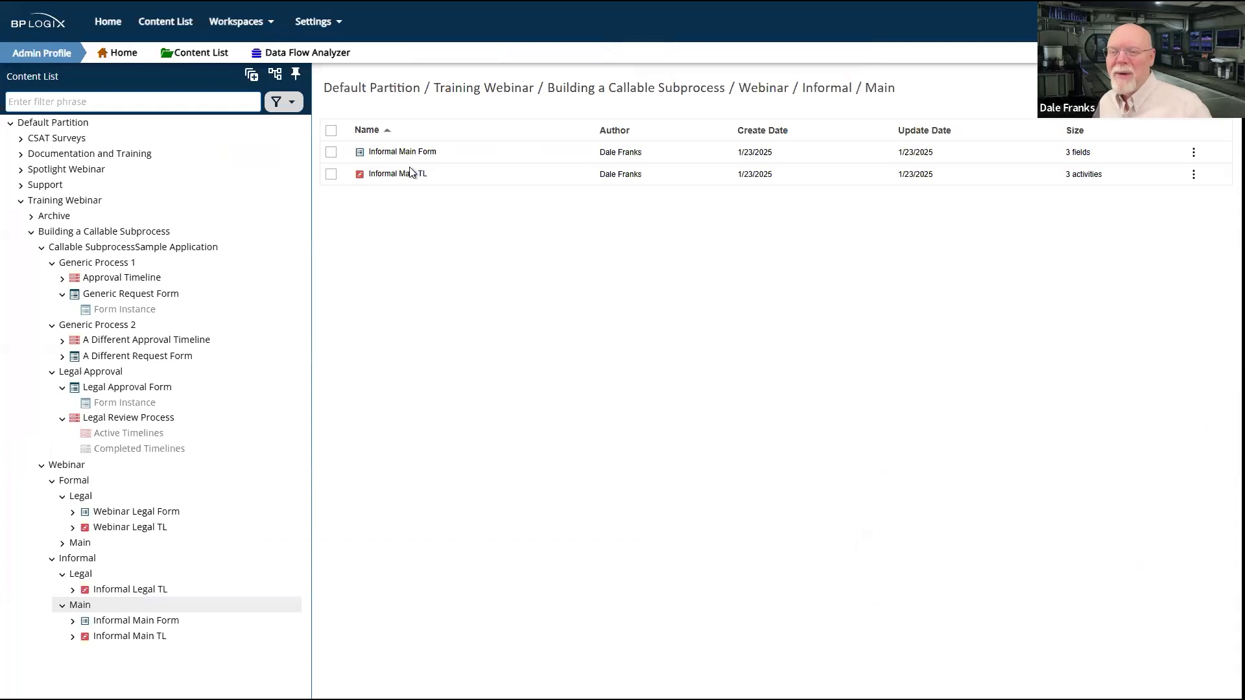
Step: Open Informal Main TL and review the participants of its Initial Main activity
click(399, 194)
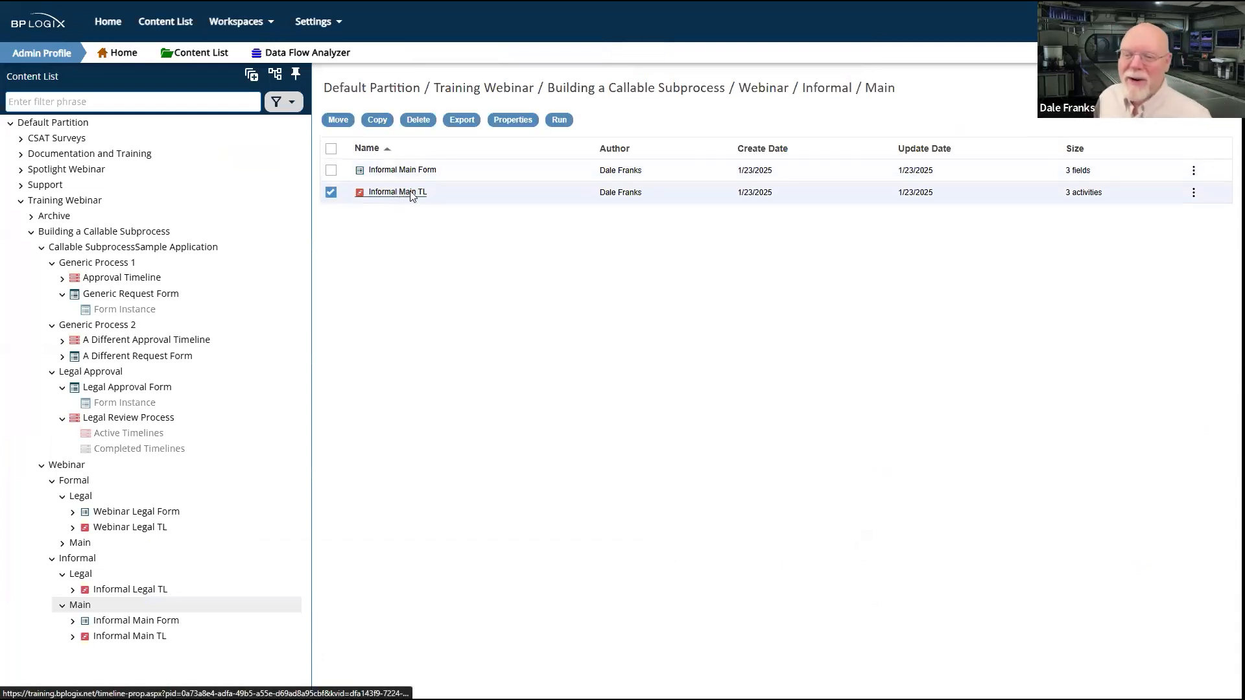
click(403, 193)
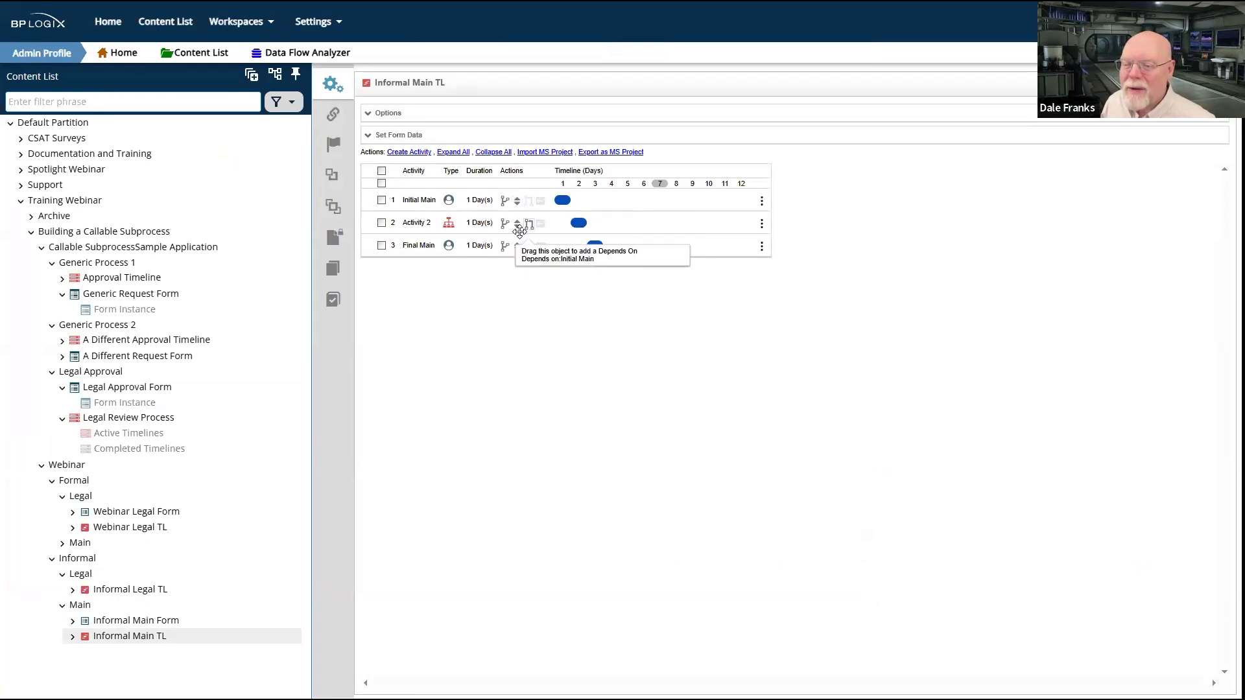
click(420, 207)
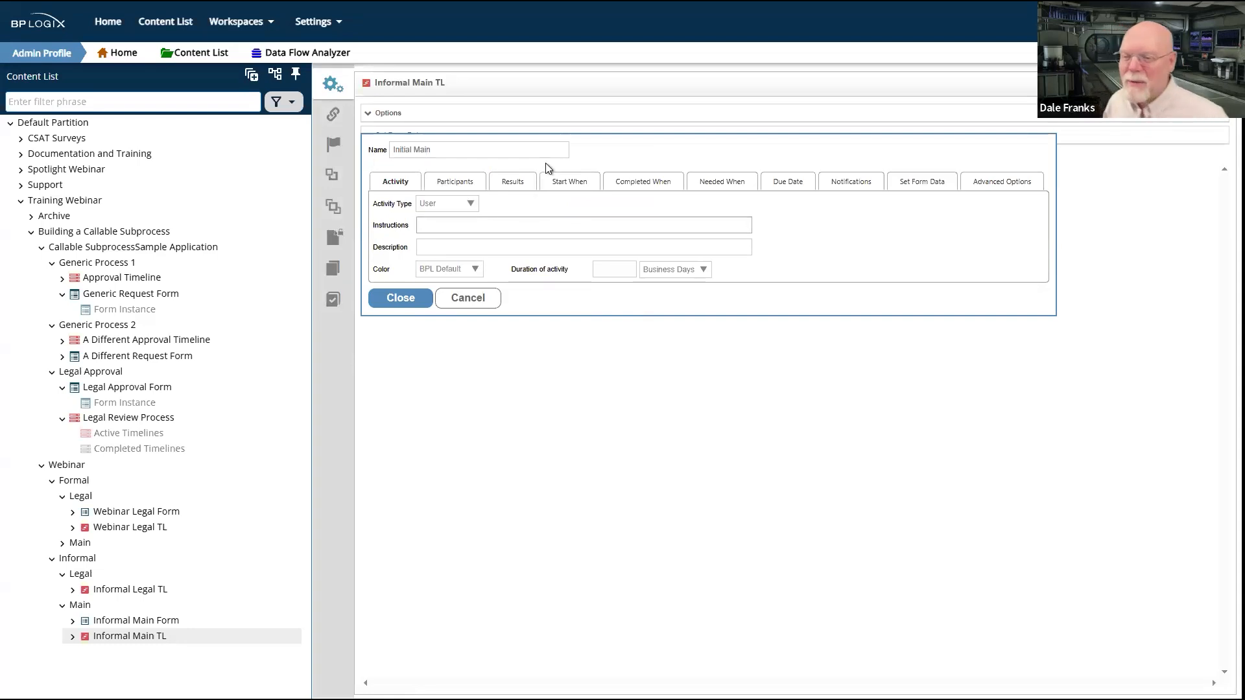
click(468, 187)
click(413, 266)
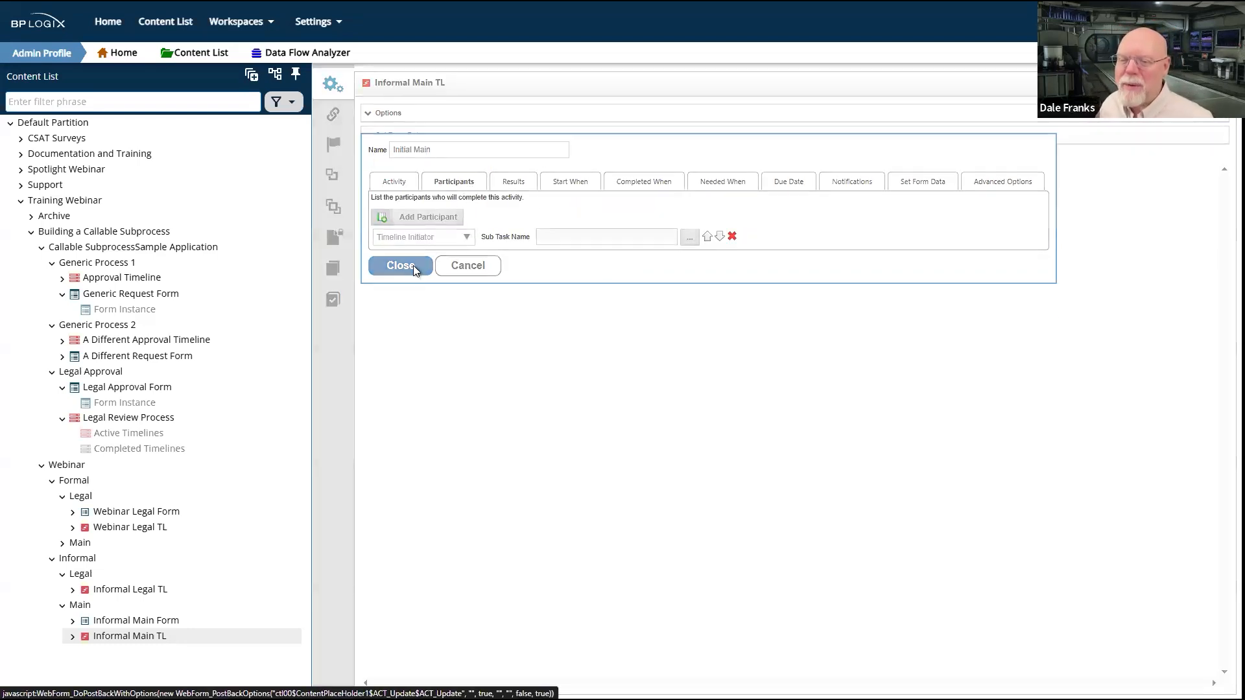
Step: Set Activity 2 to start Informal Legal TL as its process and save the timeline
click(417, 223)
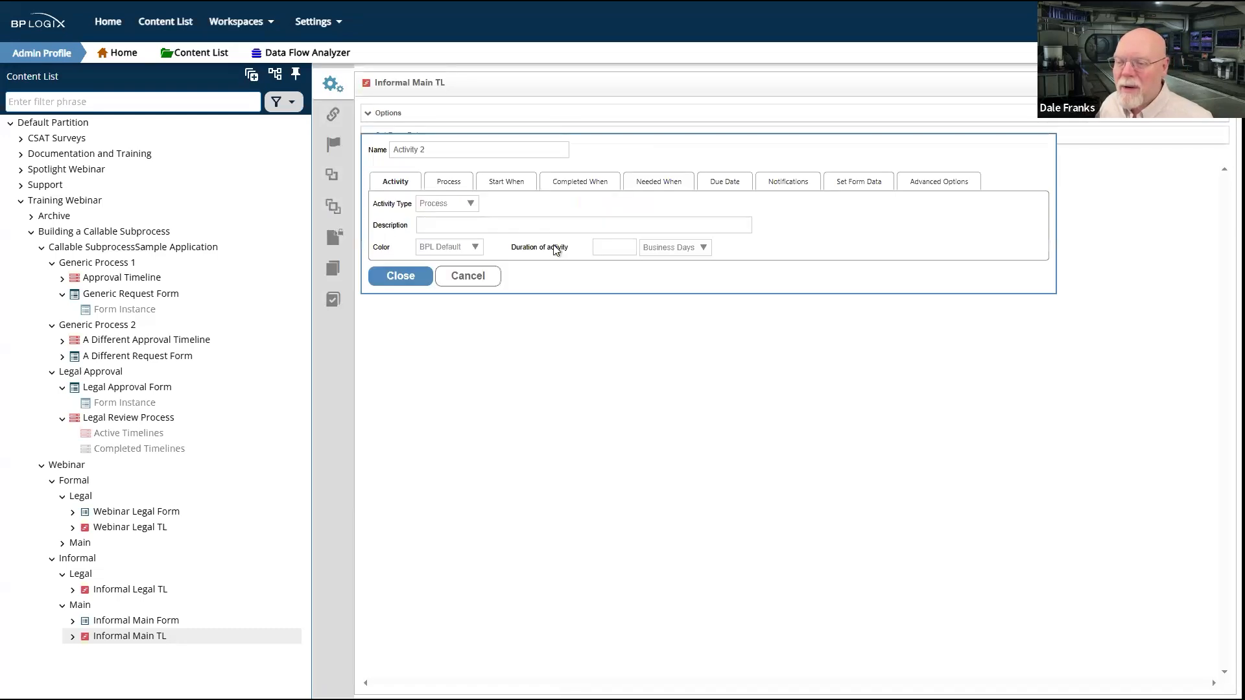
click(447, 182)
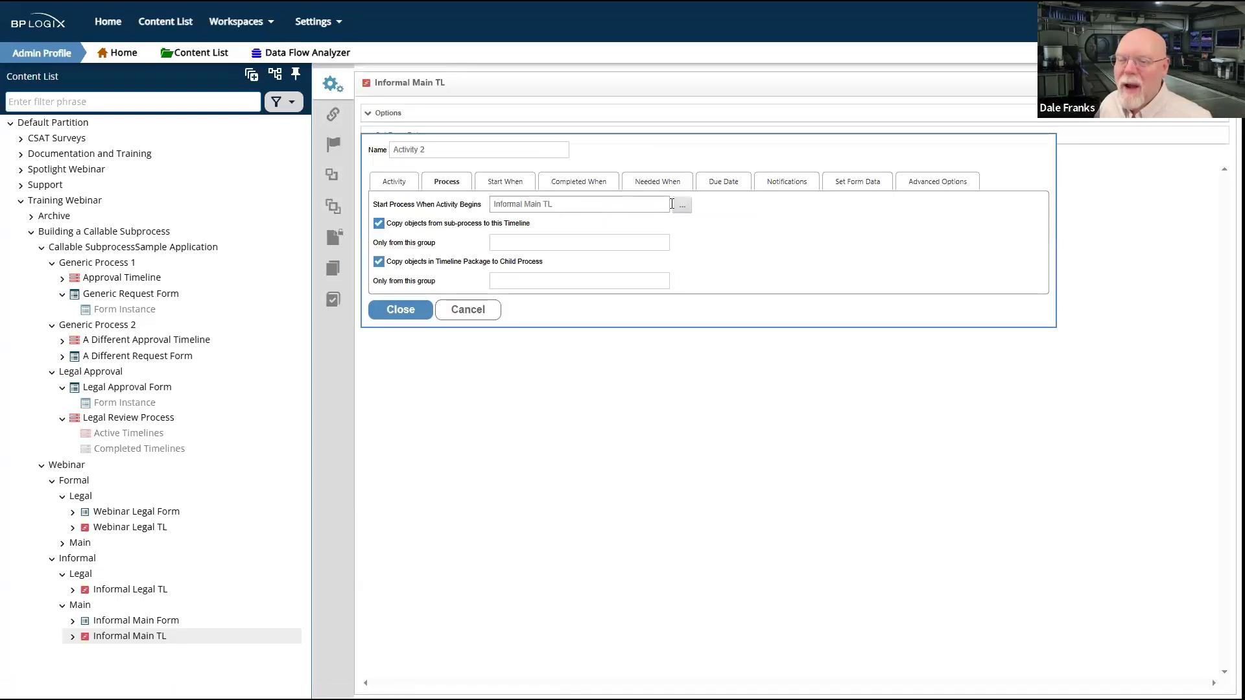
drag(558, 205, 452, 208)
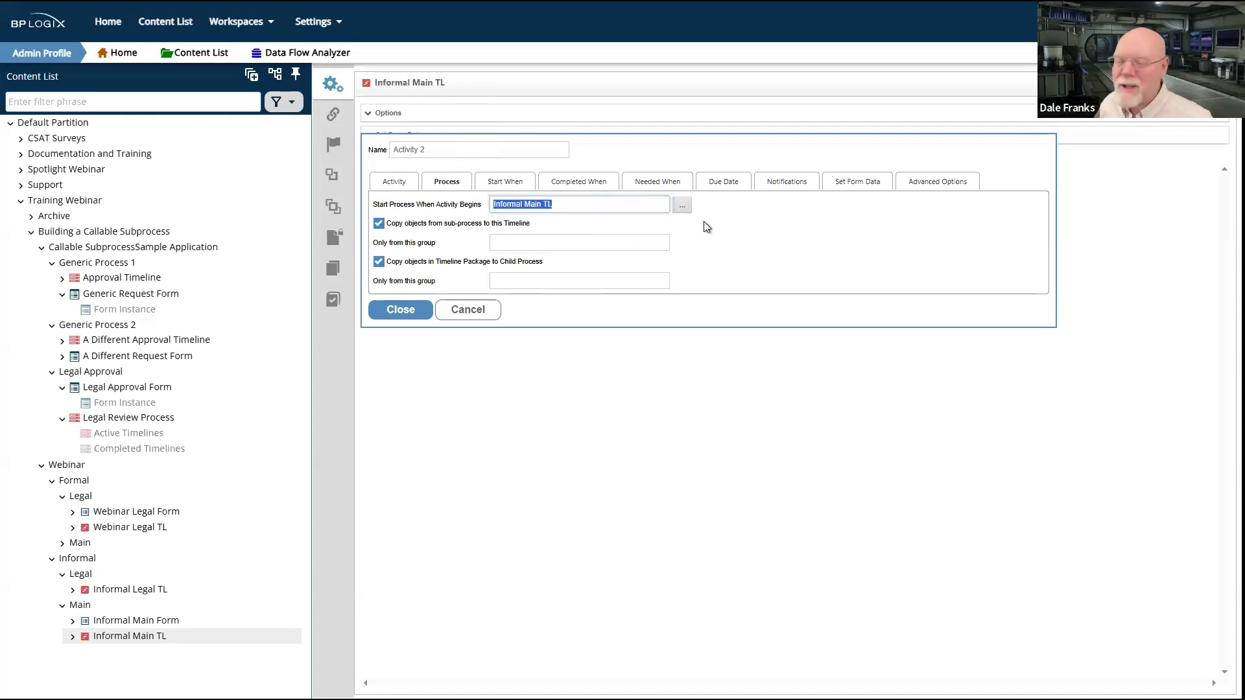
click(682, 204)
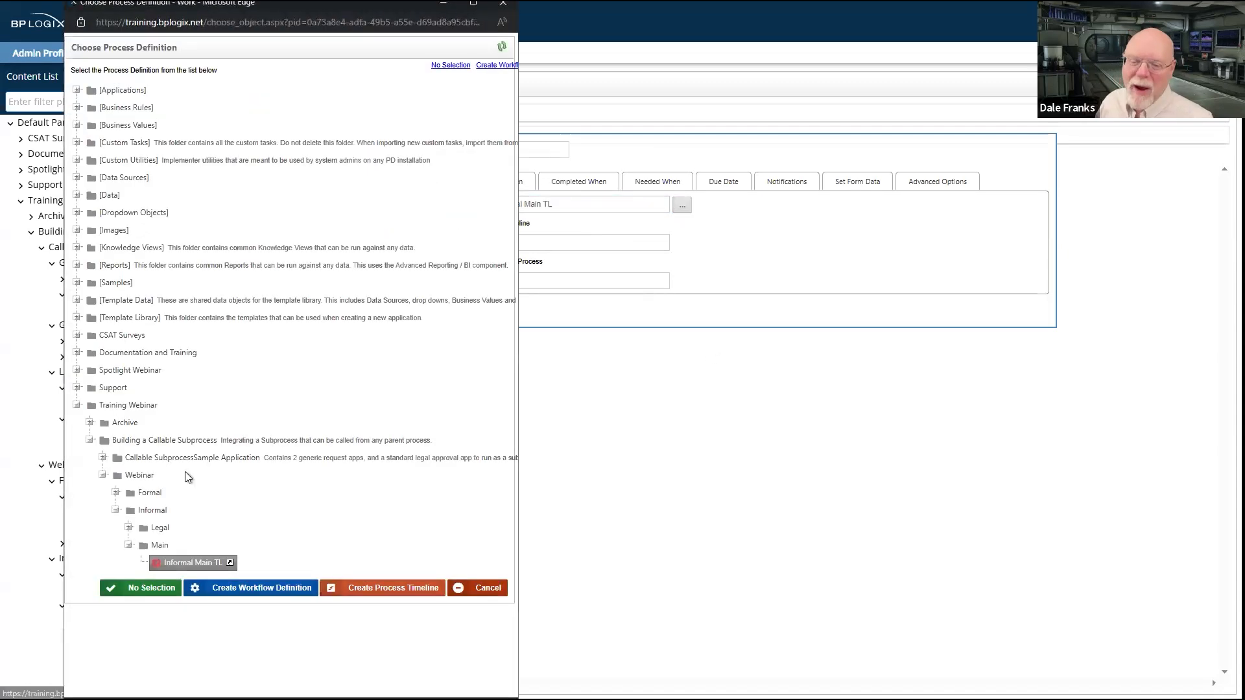
click(158, 530)
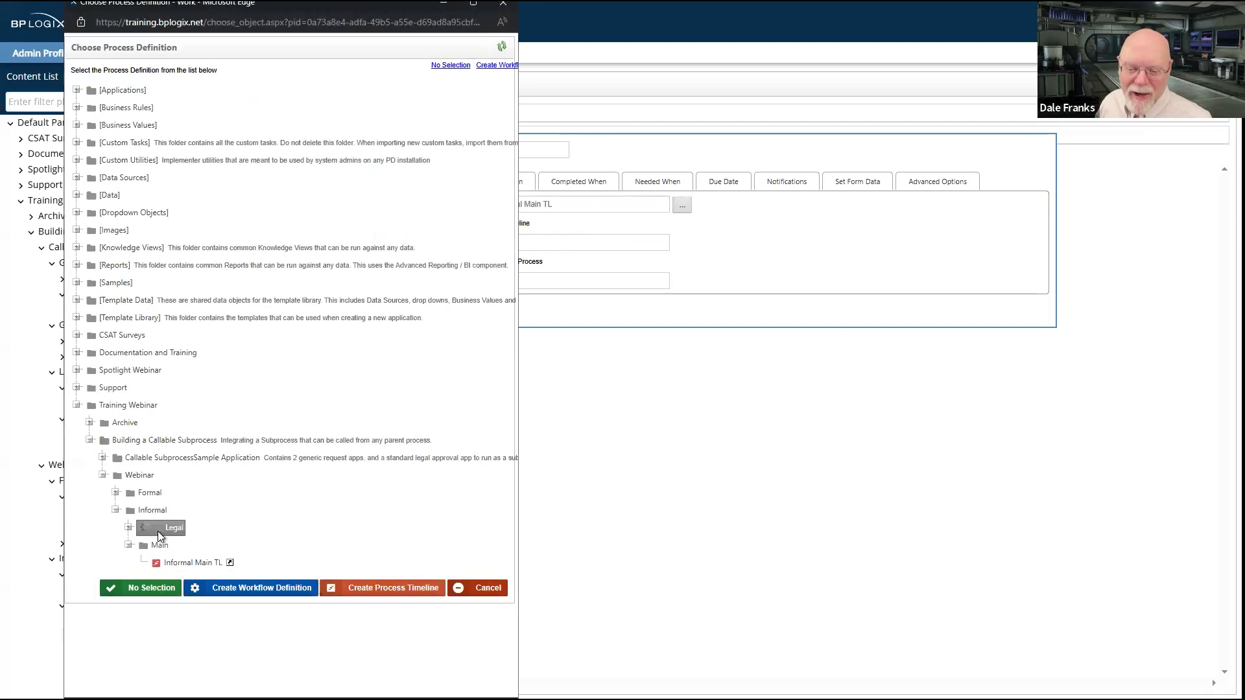
click(177, 546)
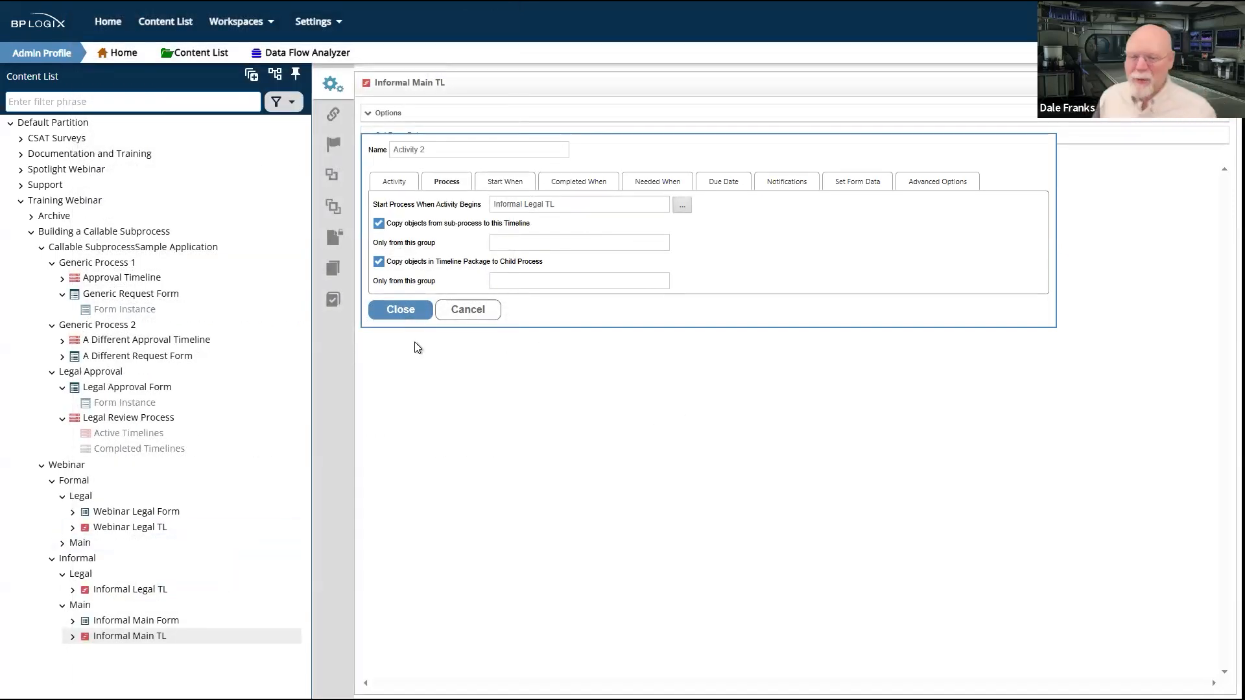
click(404, 308)
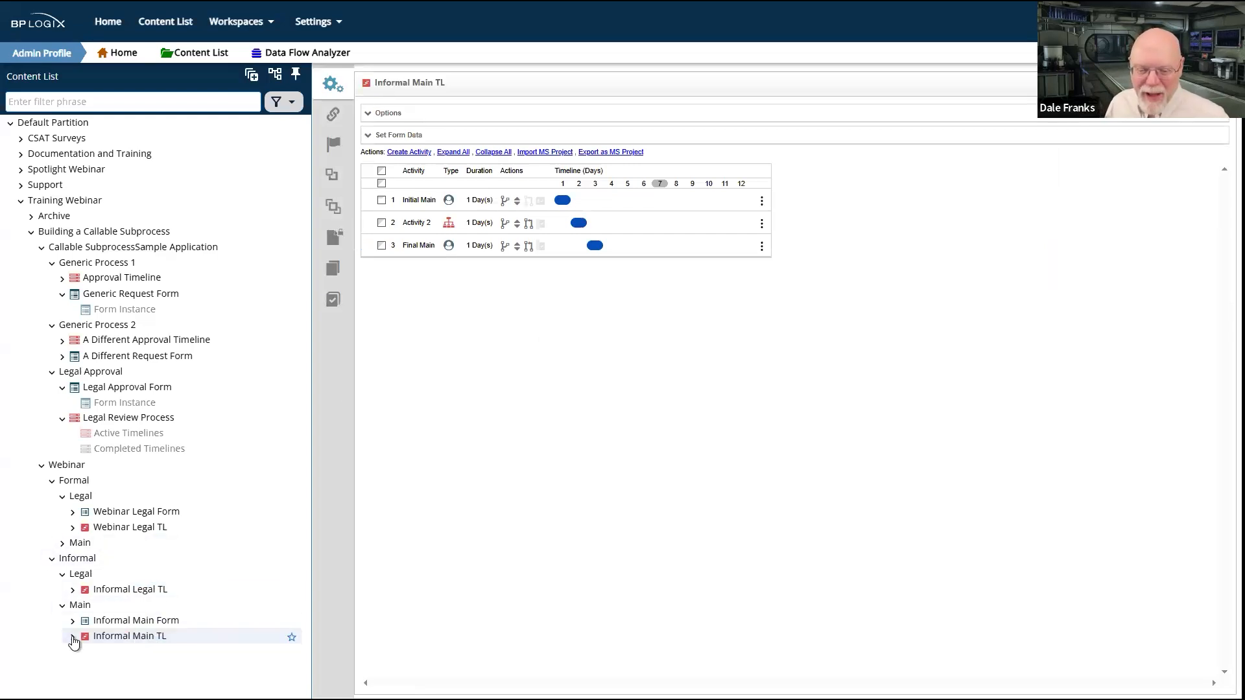
click(1167, 98)
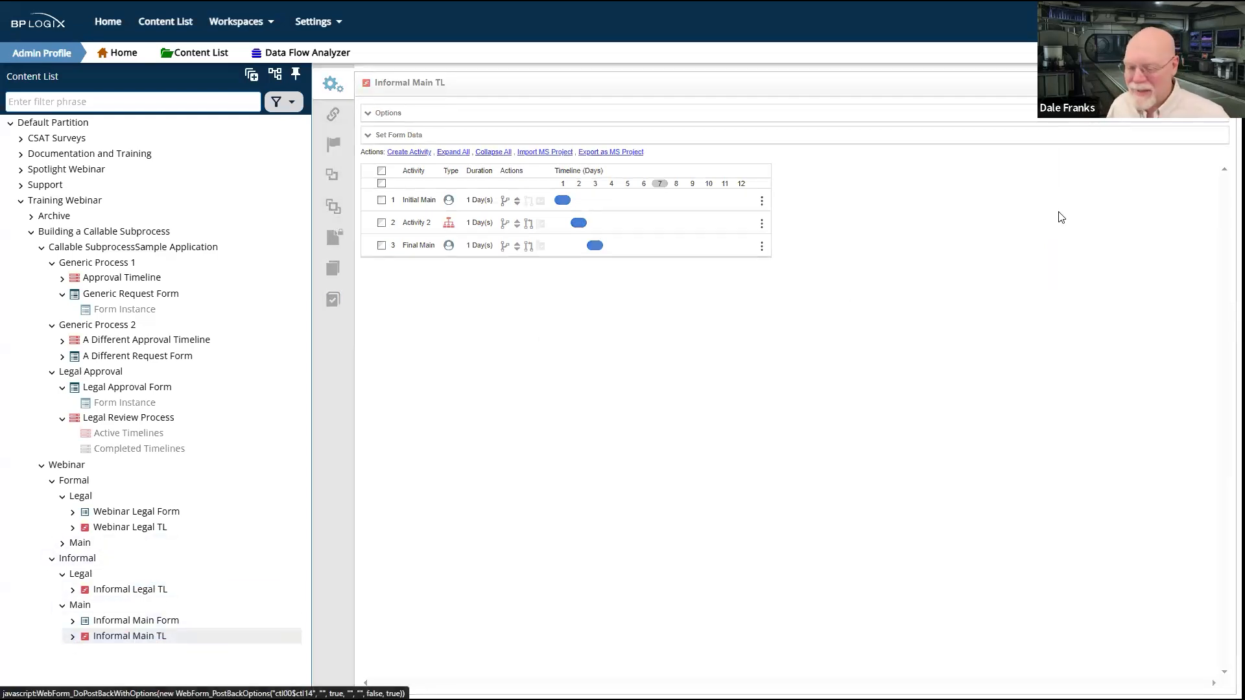
Step: Delete all active timelines of Informal Main TL
click(73, 637)
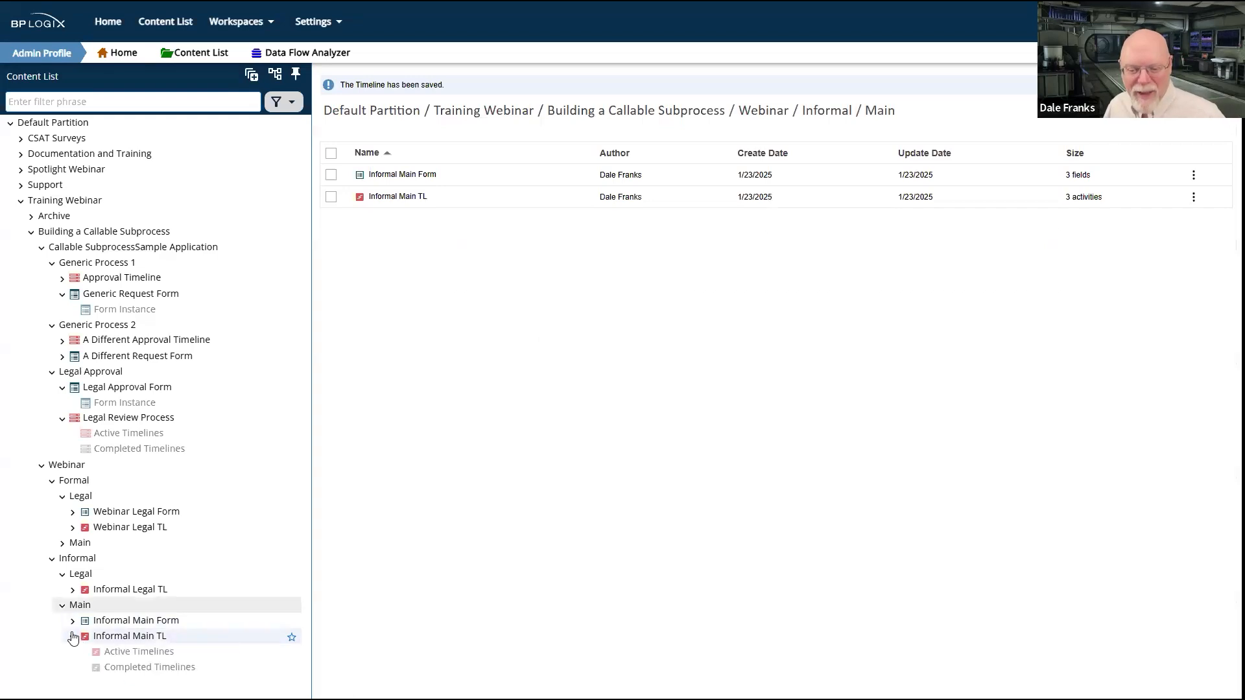
click(154, 652)
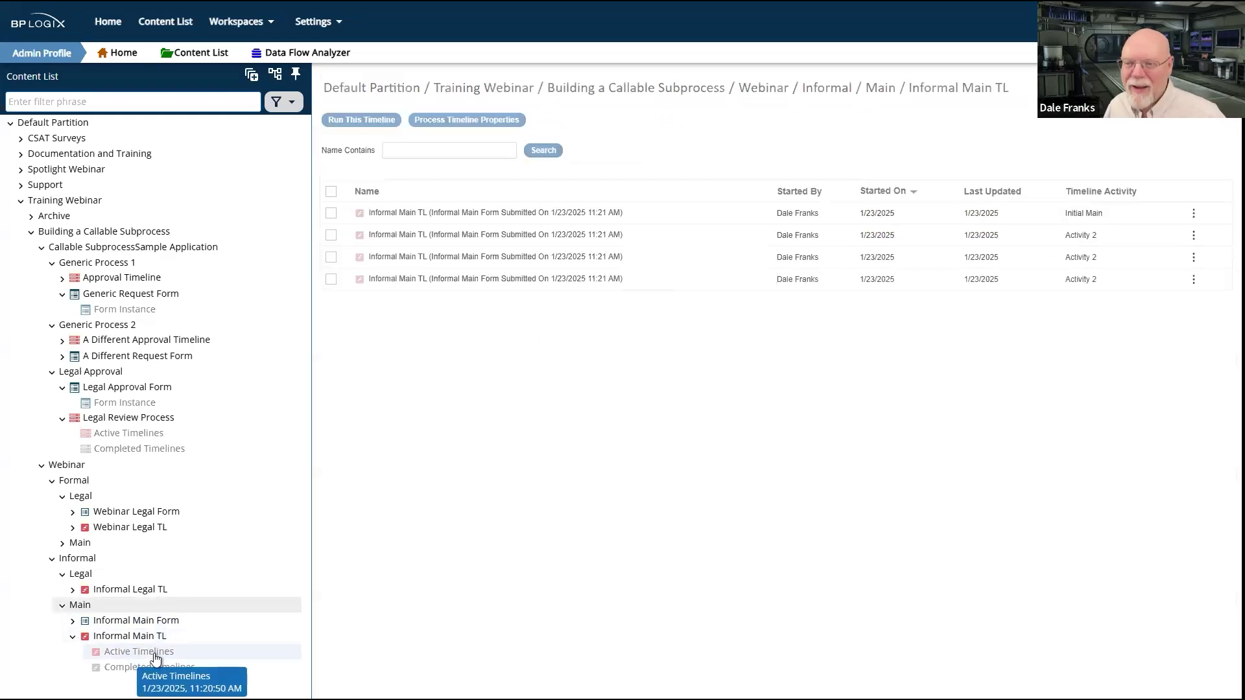
click(331, 191)
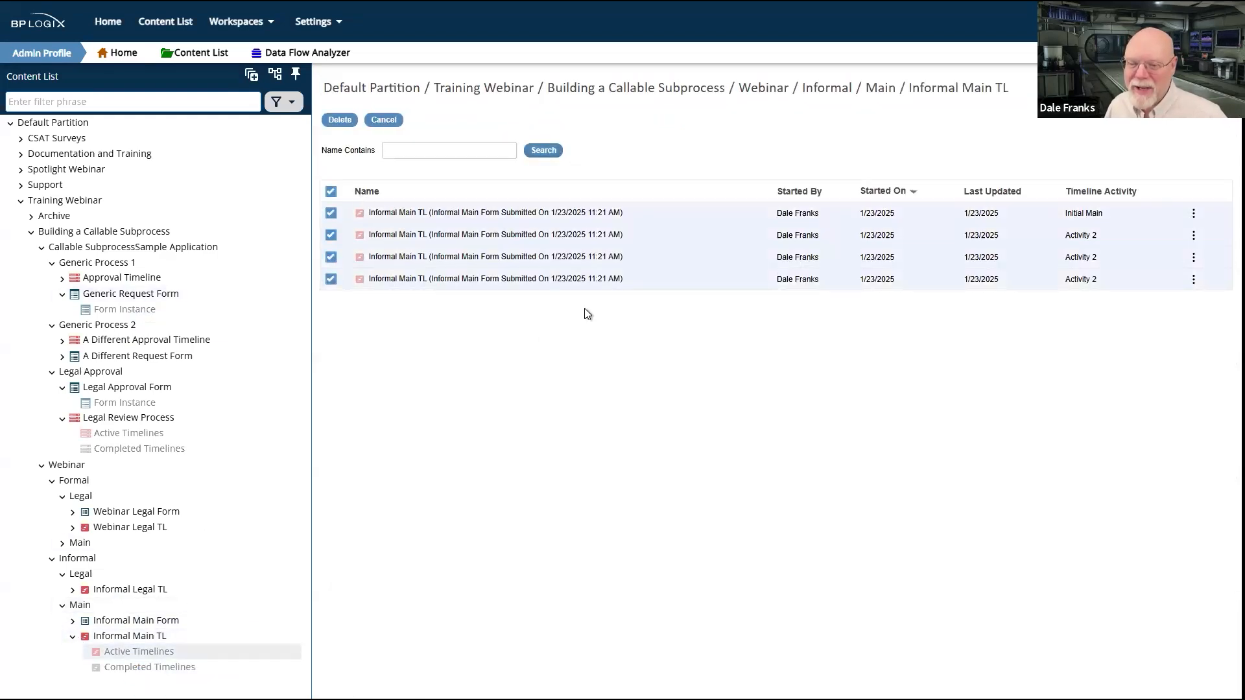
click(340, 120)
click(751, 454)
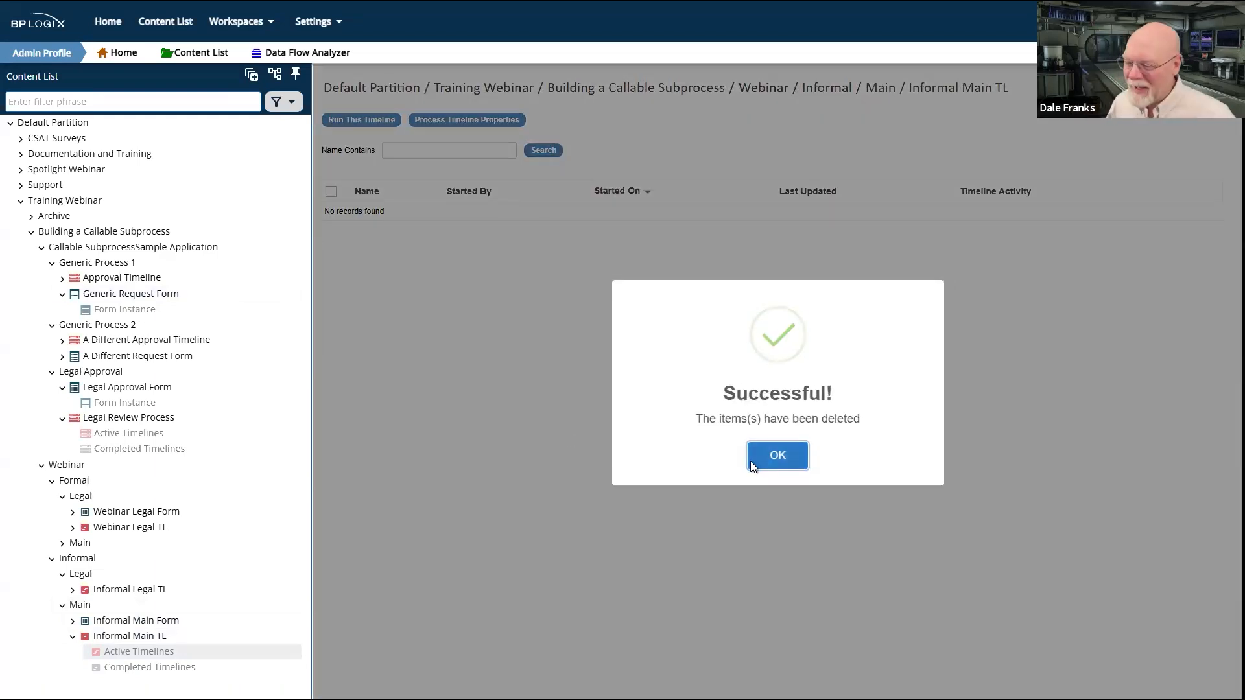
click(750, 461)
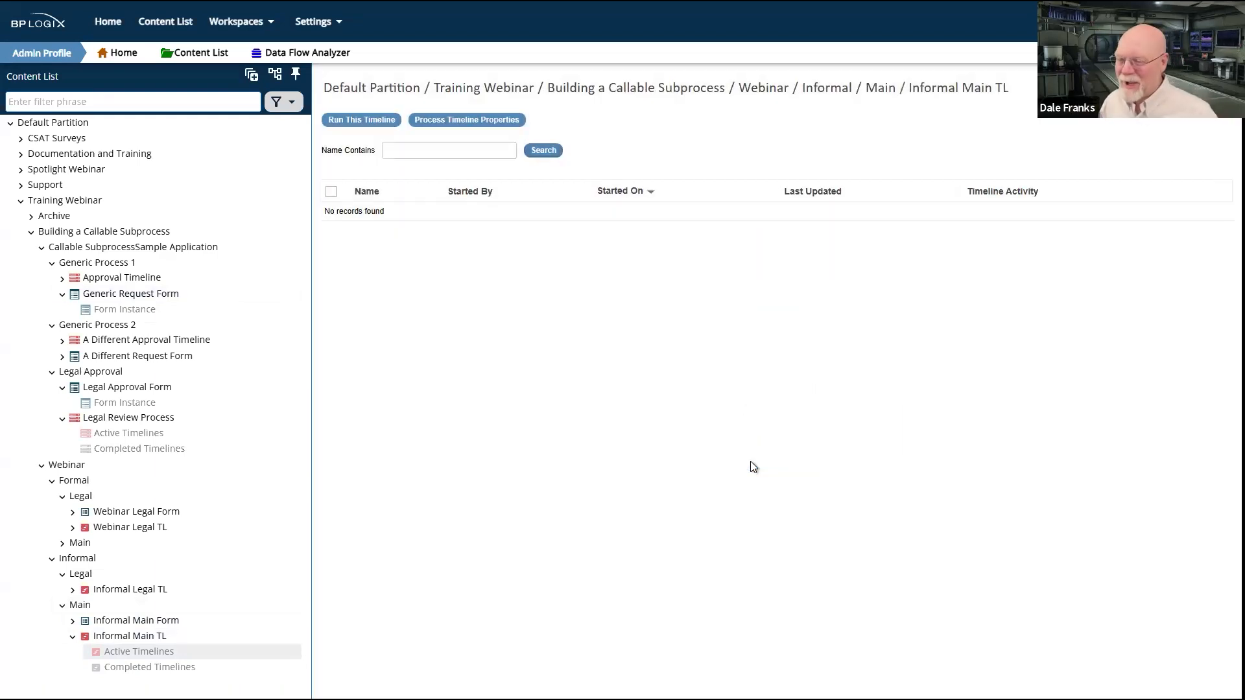
Step: Run Informal Main Form from the informal Main folder and submit it with aerghwesrgh and wrtjwrtjrtwj in the first two fields
click(80, 607)
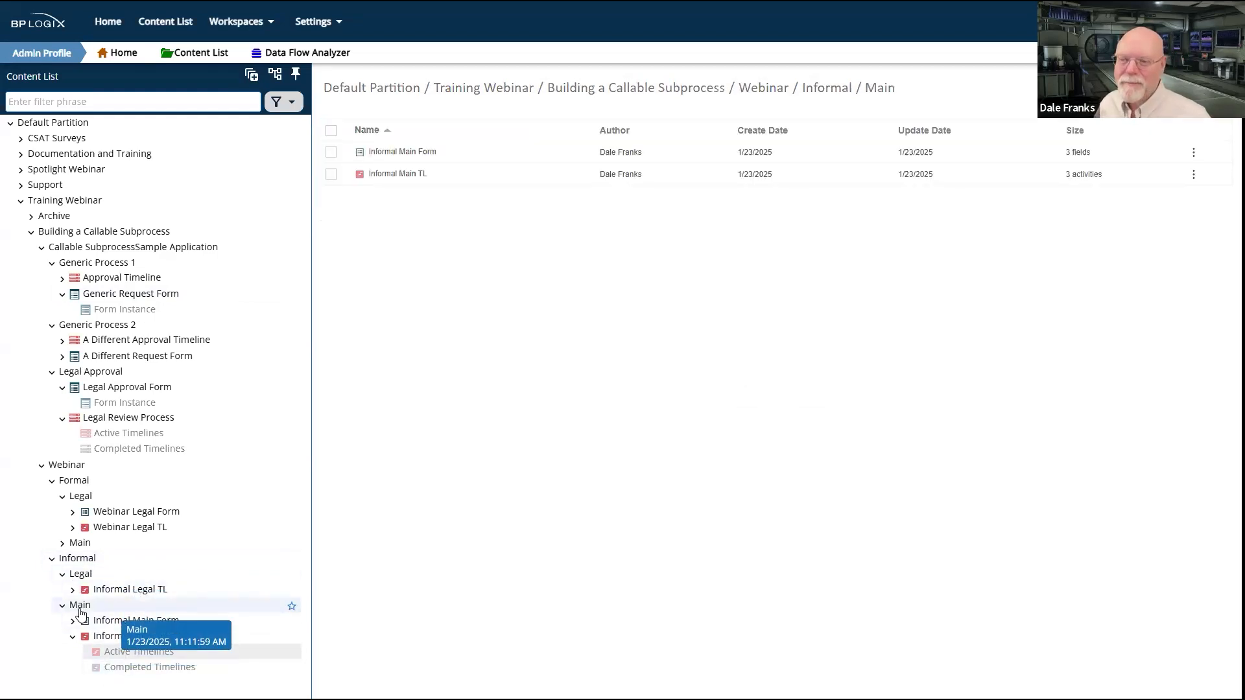
click(331, 153)
click(559, 119)
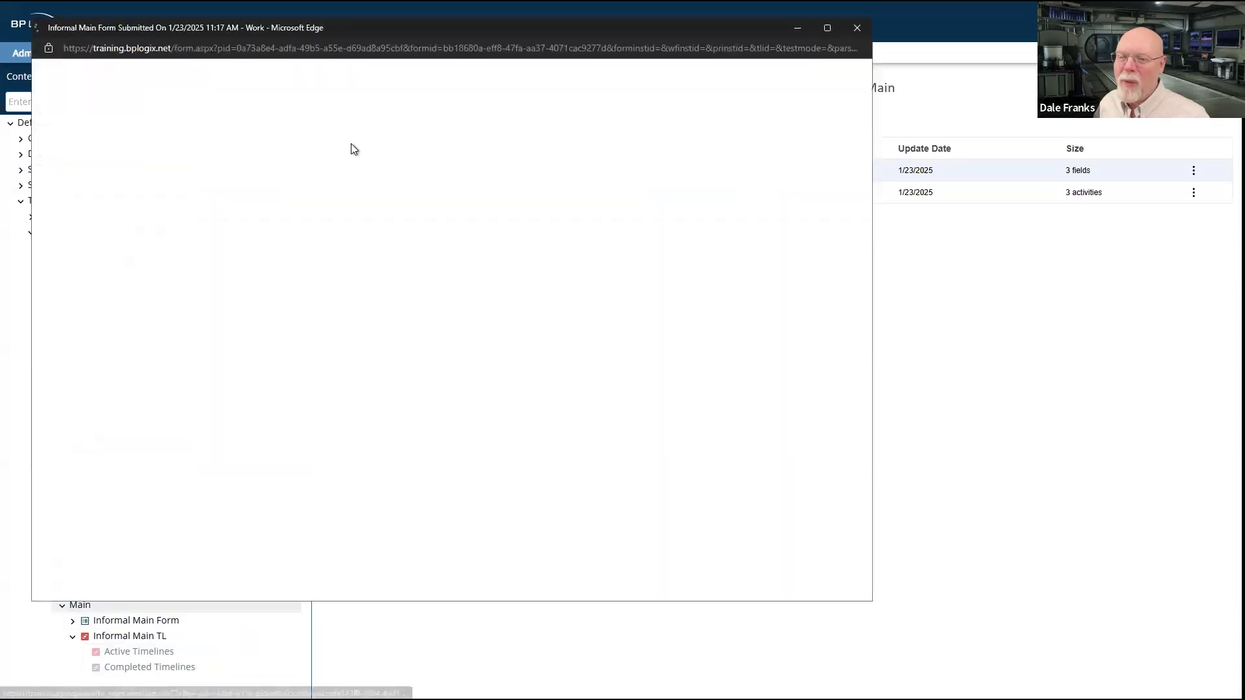
click(81, 94)
text(aerghwesrgh)
click(104, 120)
text(wrtjwrtjrtw)
click(80, 177)
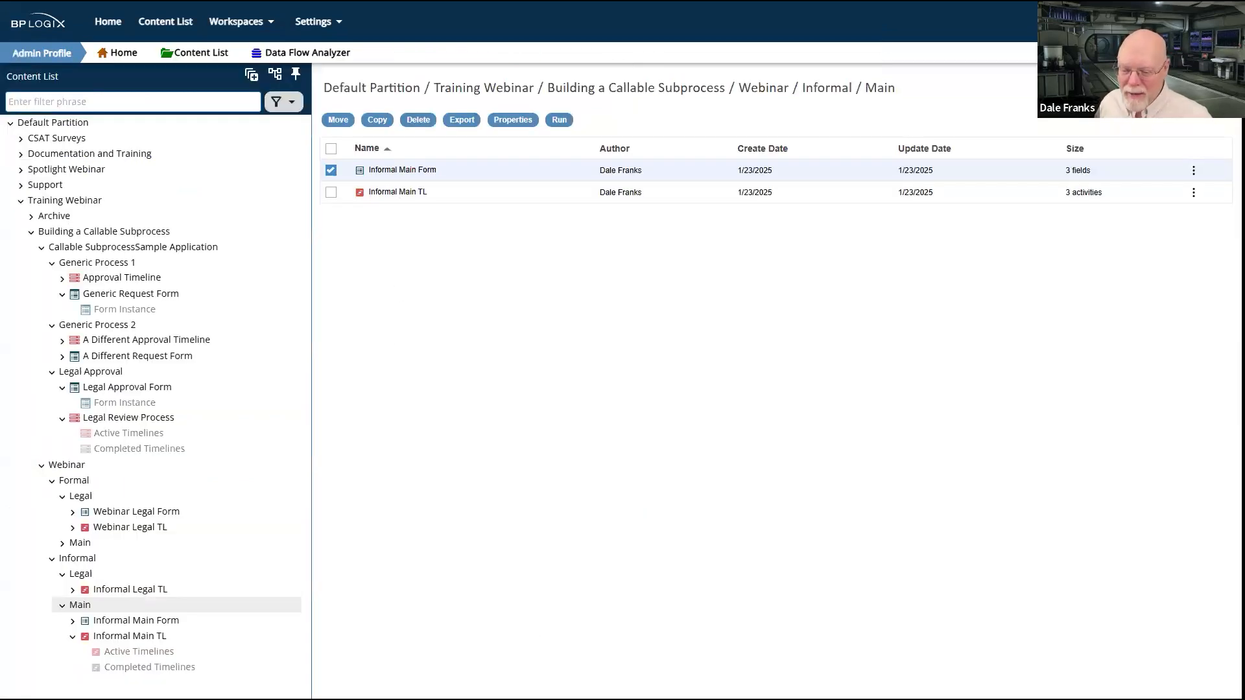
Step: Refresh the Task List, open the Legal Approval task, enter srtrtywrtyrwtytre in the third field and complete it
key(alt+Tab)
click(92, 285)
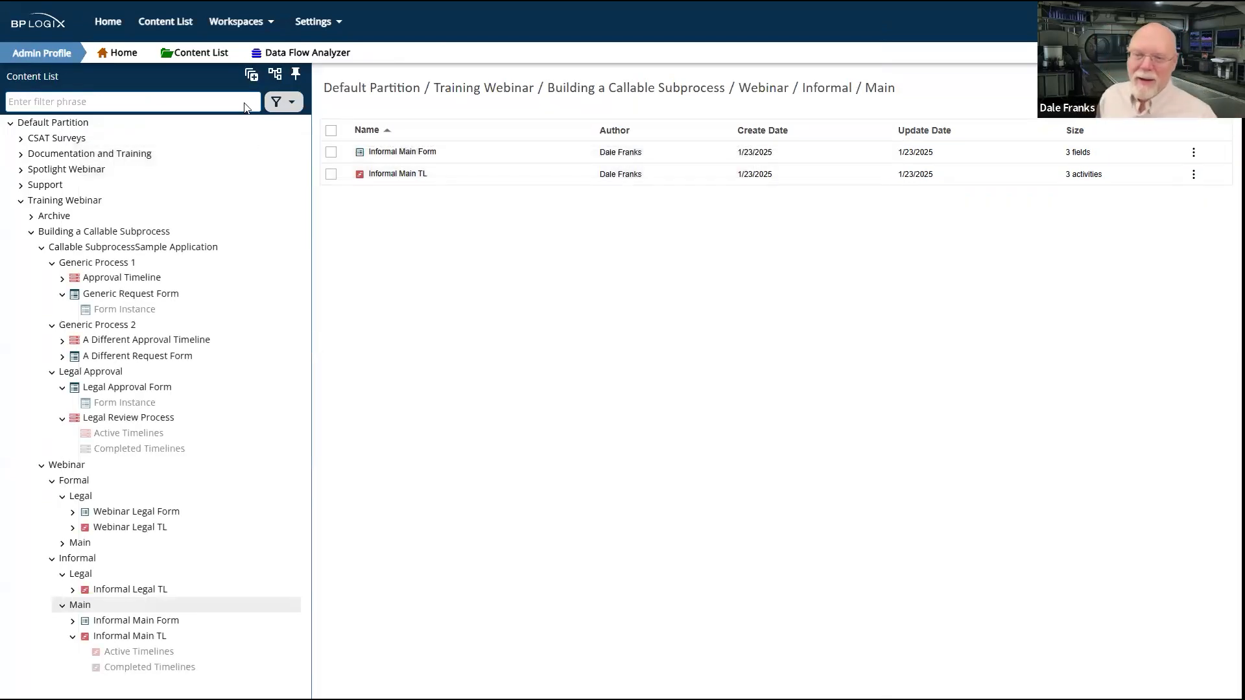
key(ctrl+Tab)
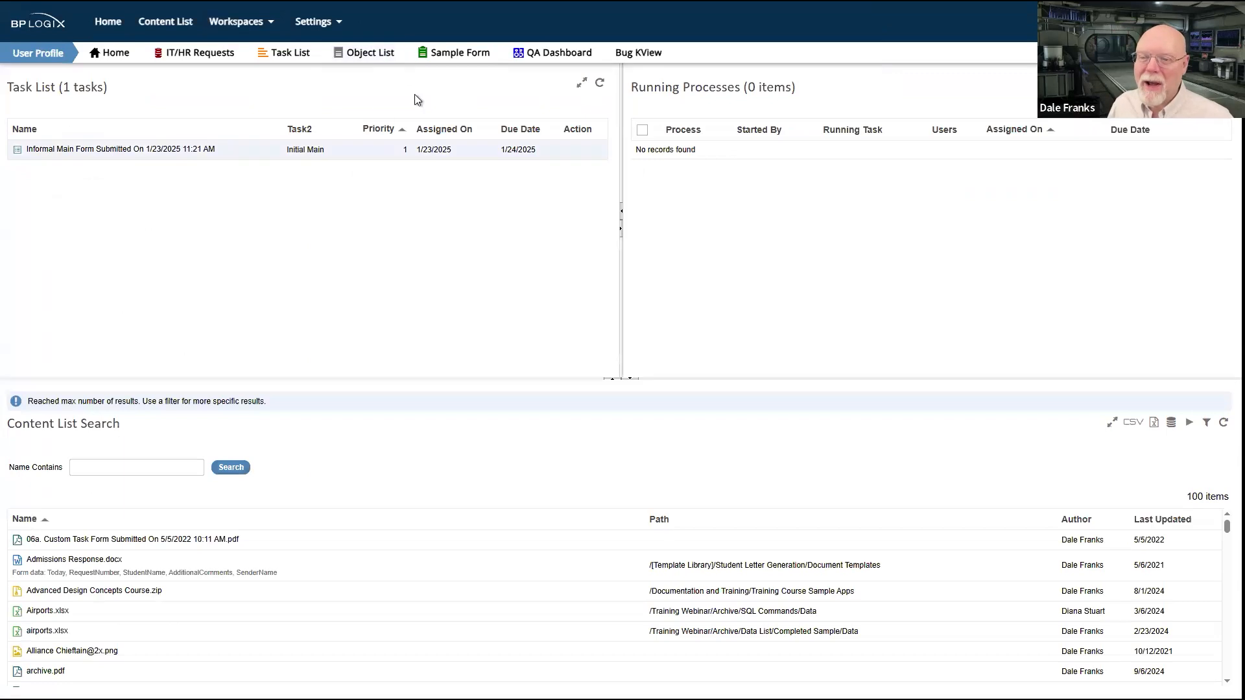
click(600, 85)
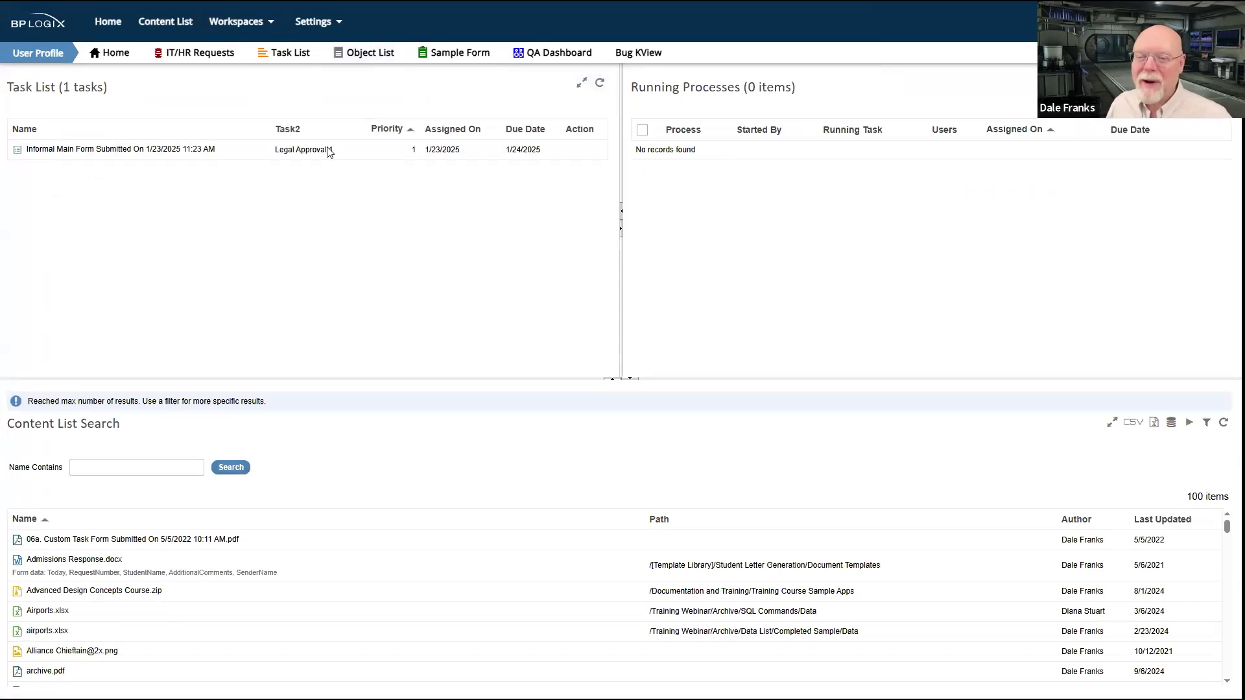
click(161, 155)
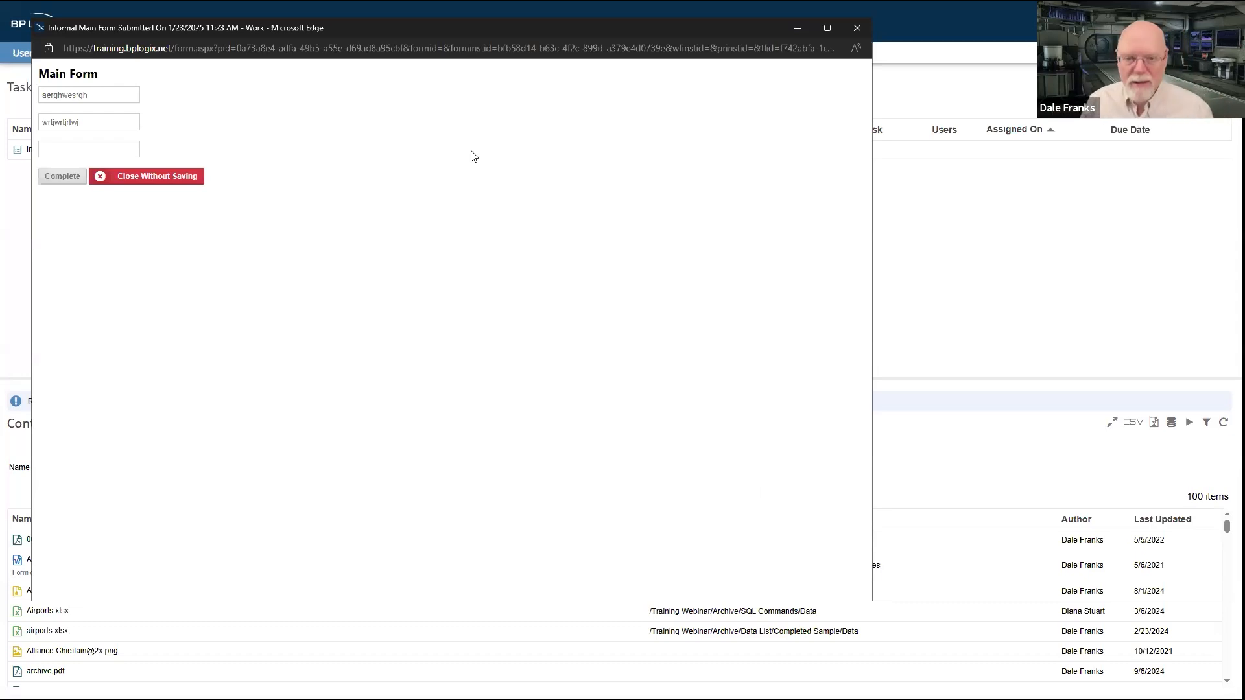
click(105, 151)
text(srtrtywrtyrwtytre)
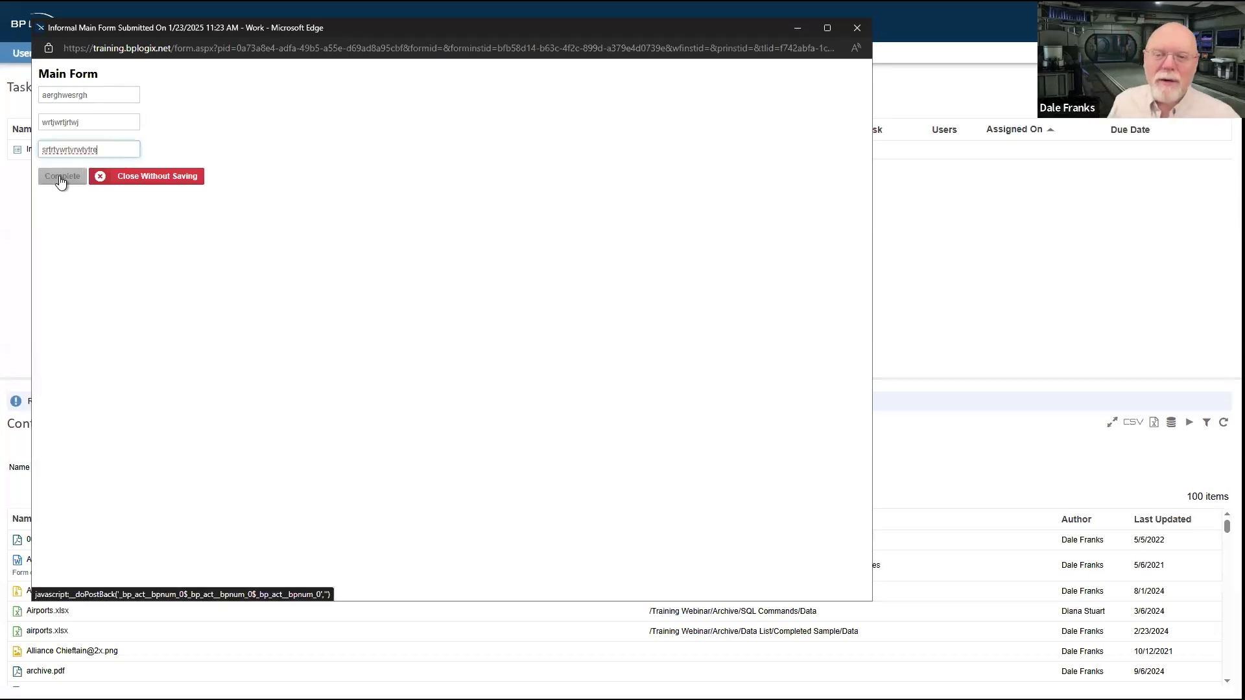
click(60, 178)
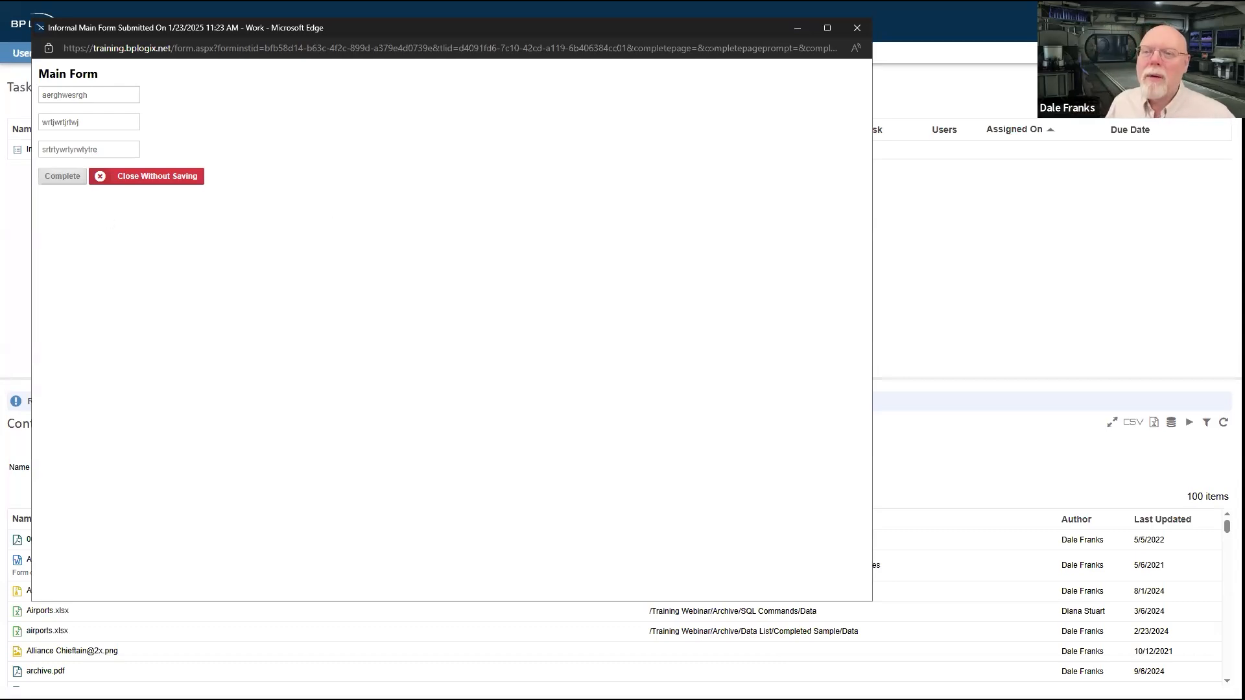
Step: Complete the Main Form for the follow-up task, and open and complete the Final Main task from the Task List
click(121, 176)
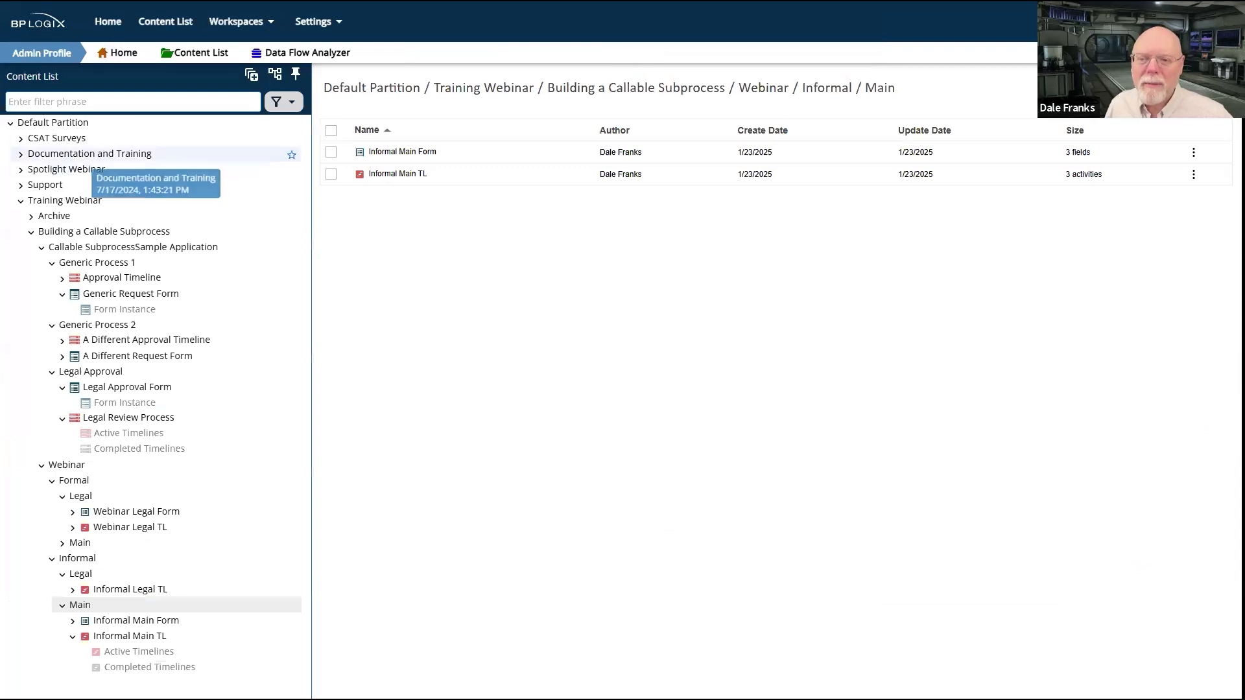
key(alt+Tab)
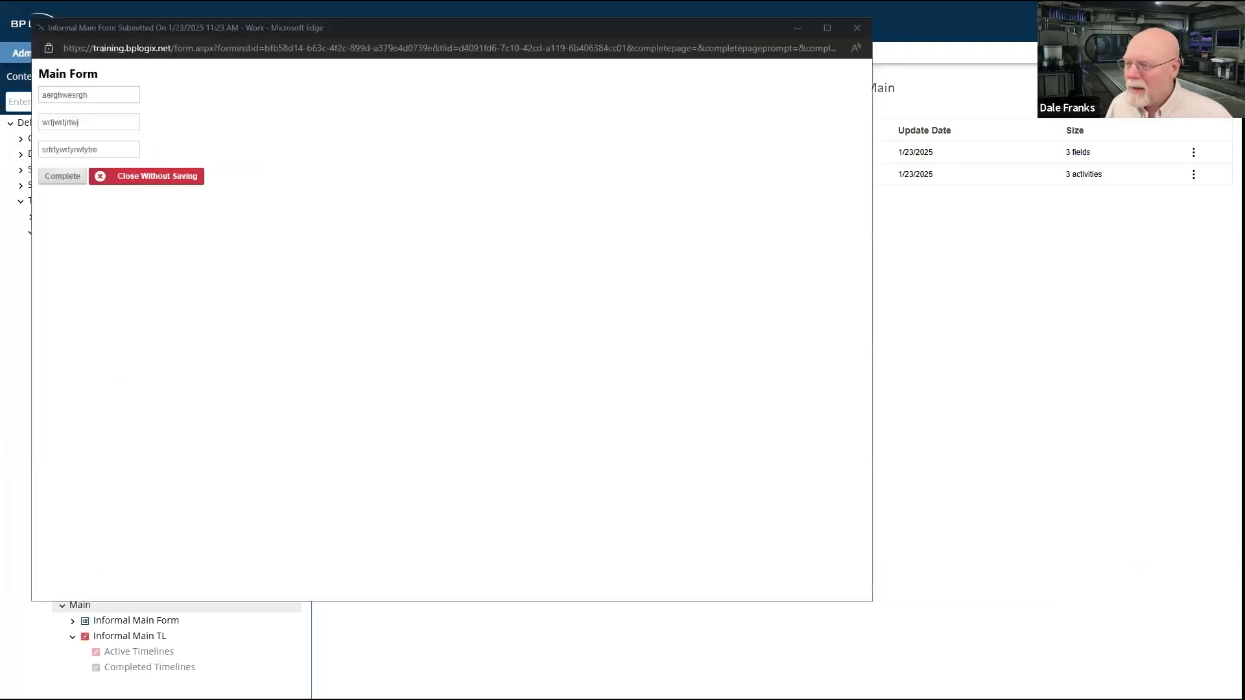
click(52, 177)
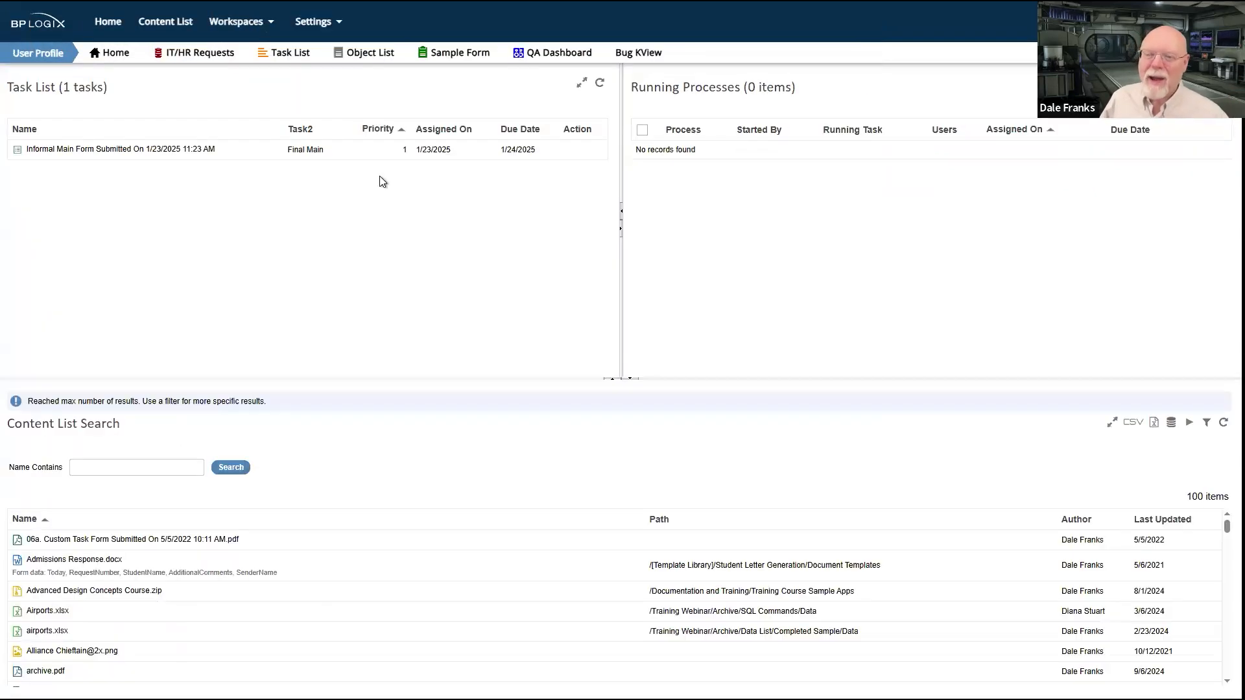
click(190, 150)
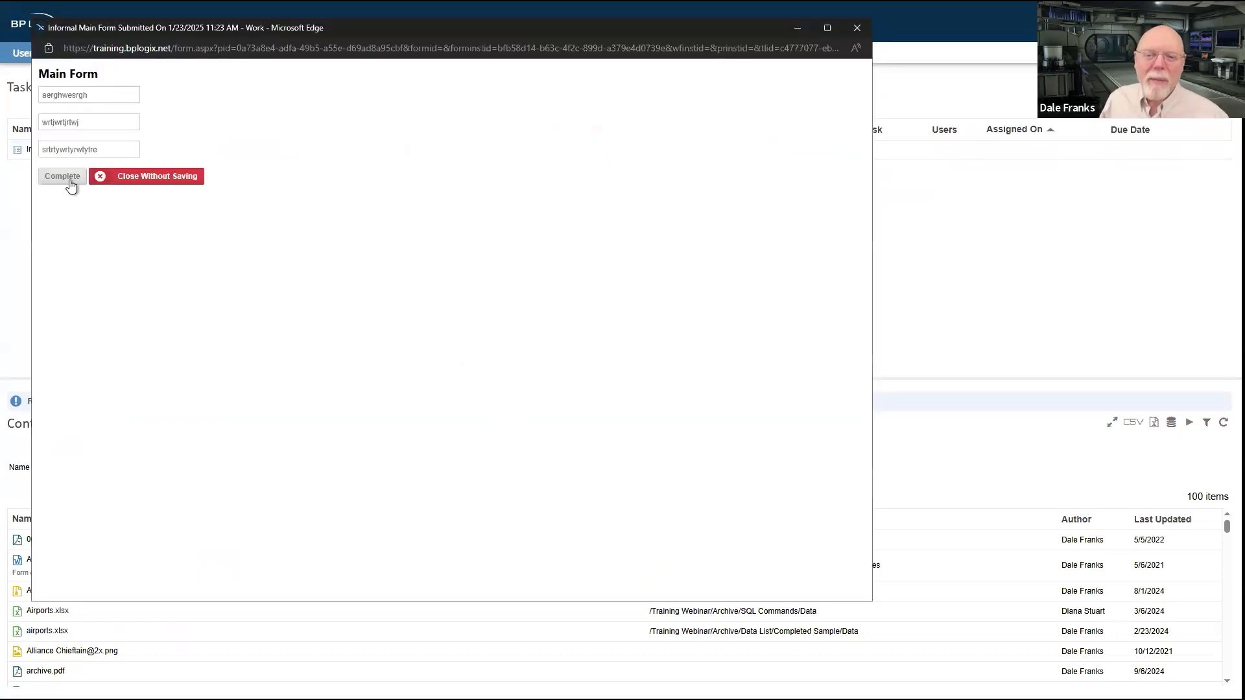
click(70, 182)
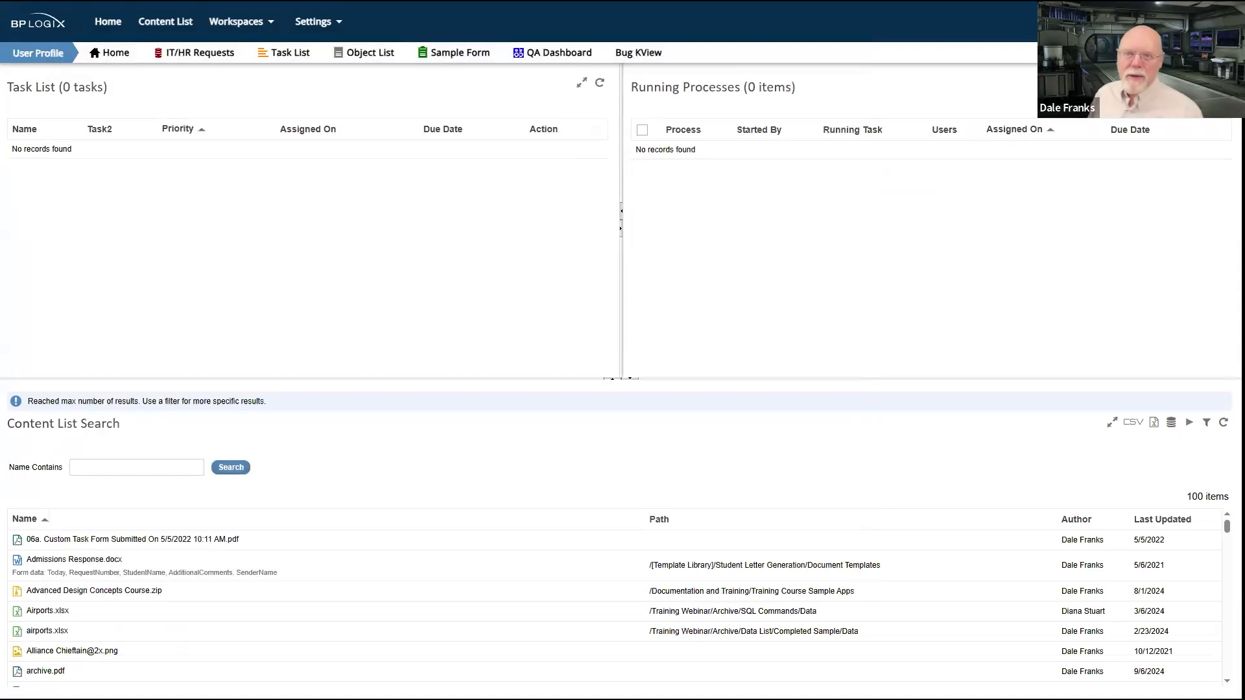
Step: Examine the options of Informal Legal TL, in particular its Form for Timeline setting
key(ctrl+Tab)
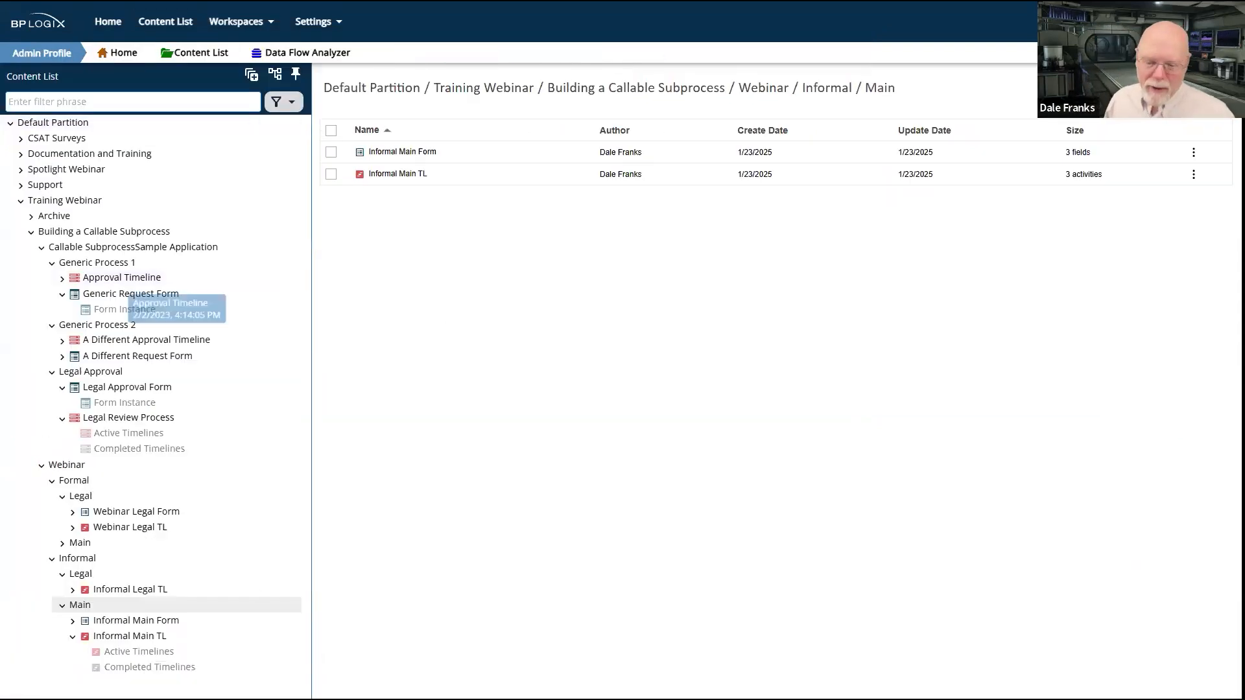
click(145, 590)
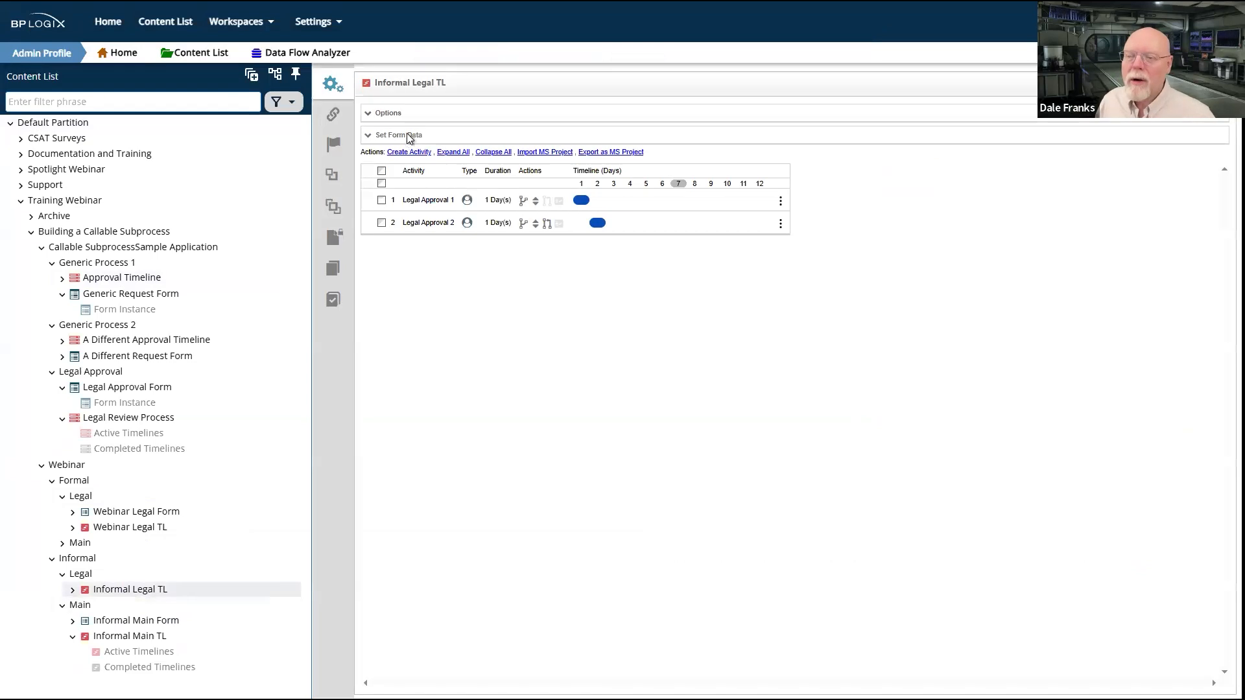
click(398, 116)
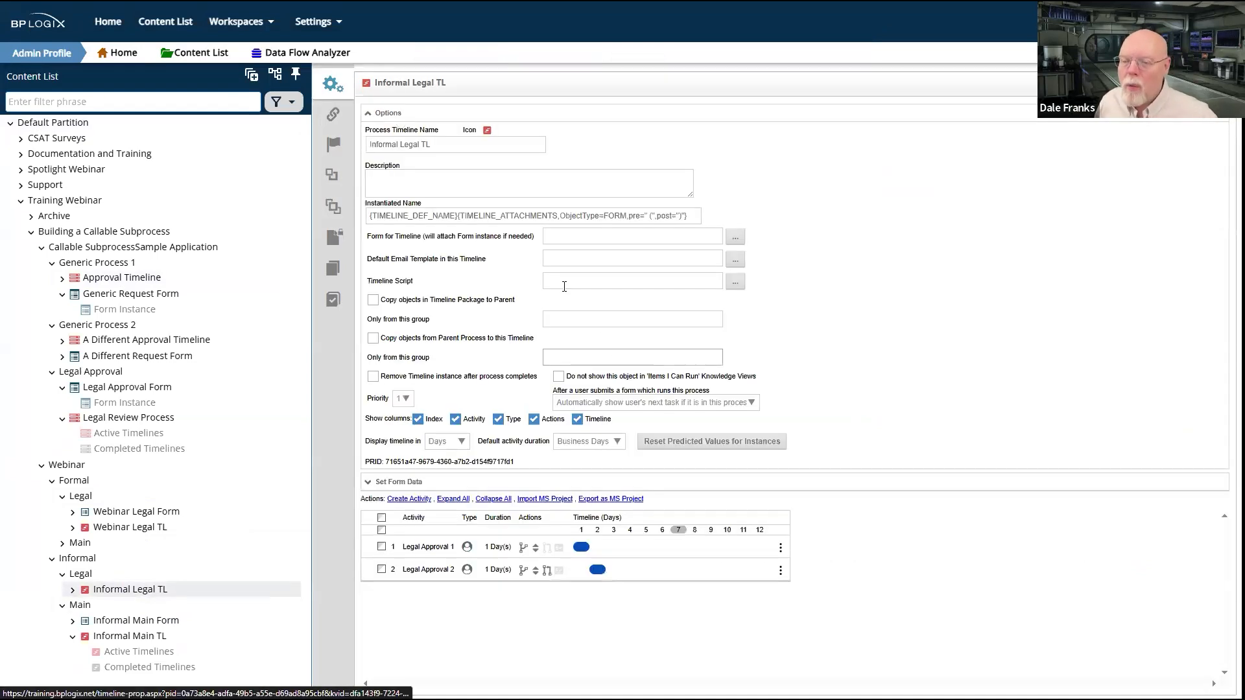
drag(440, 244, 369, 240)
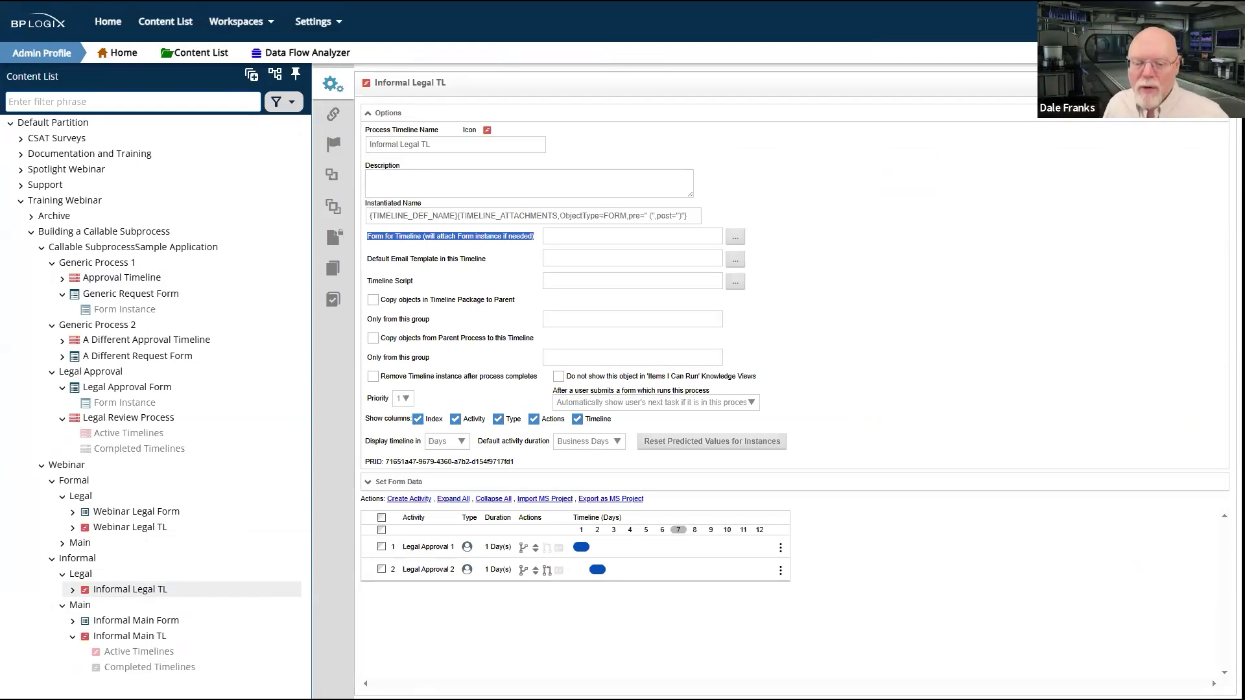
Step: Review Informal Main Form and the options of Informal Main TL, including the process settings of Activity 2
click(136, 620)
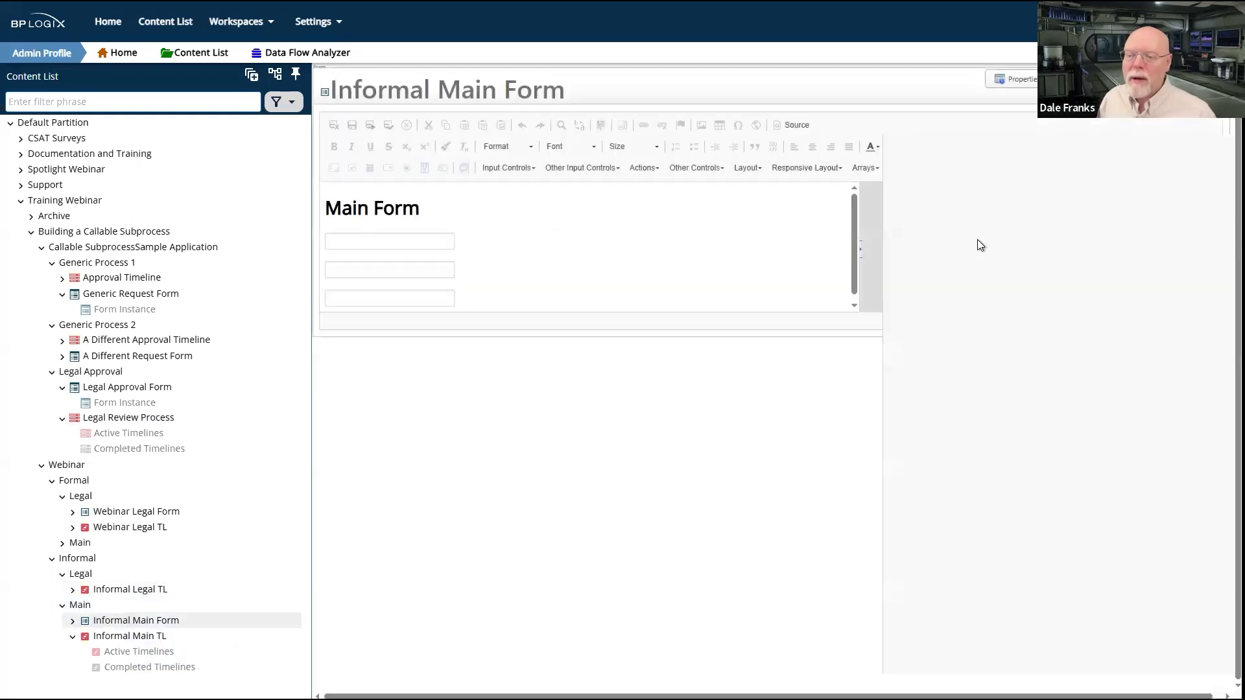
click(112, 639)
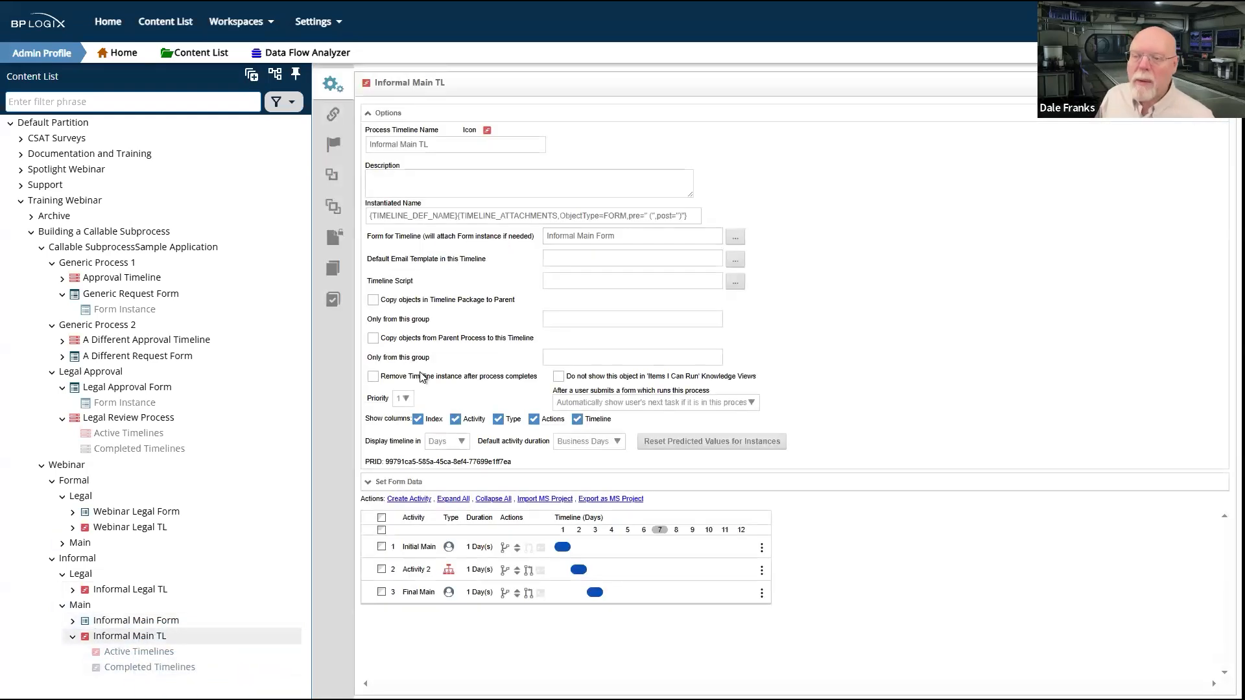
click(387, 113)
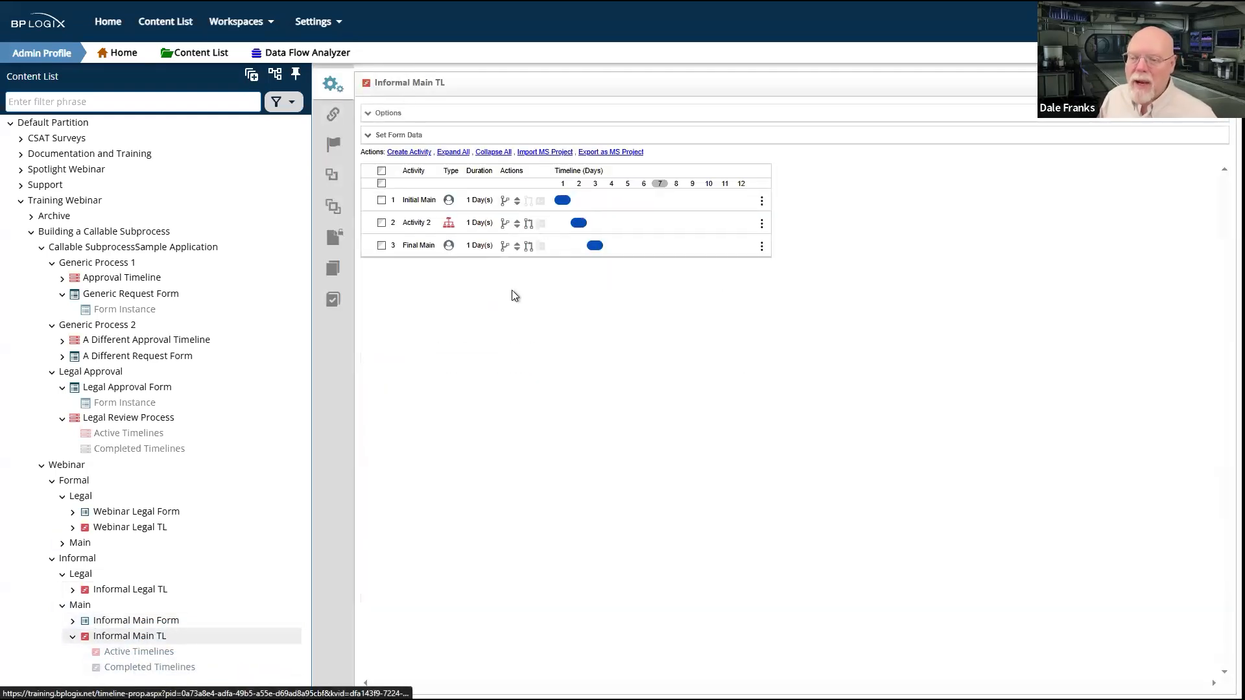
click(414, 223)
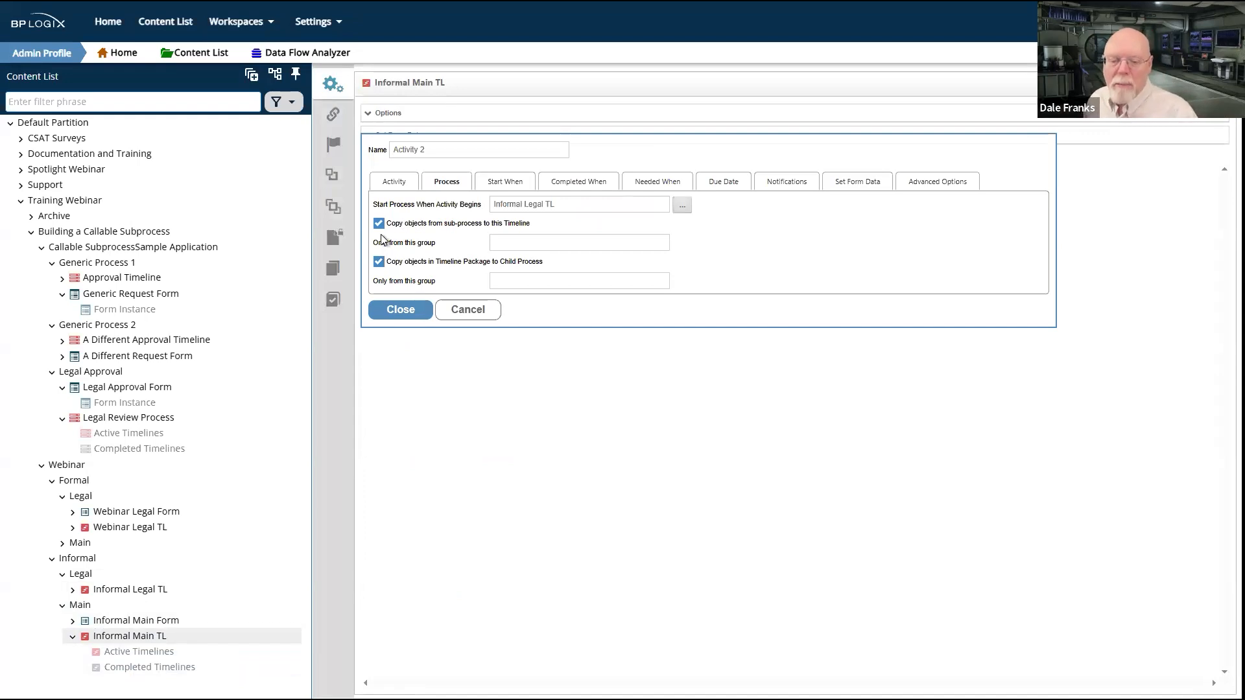
Step: Return to Informal Legal TL without saving Informal Main TL and check the legal timeline's options again
click(118, 589)
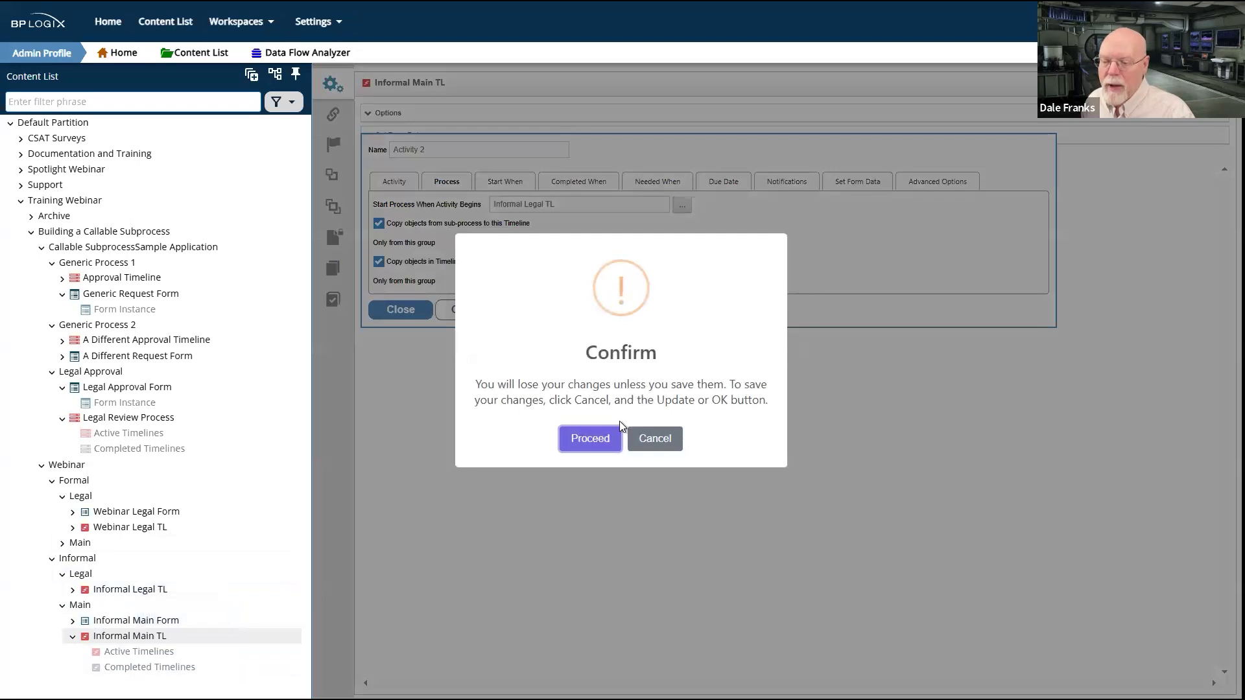
click(601, 446)
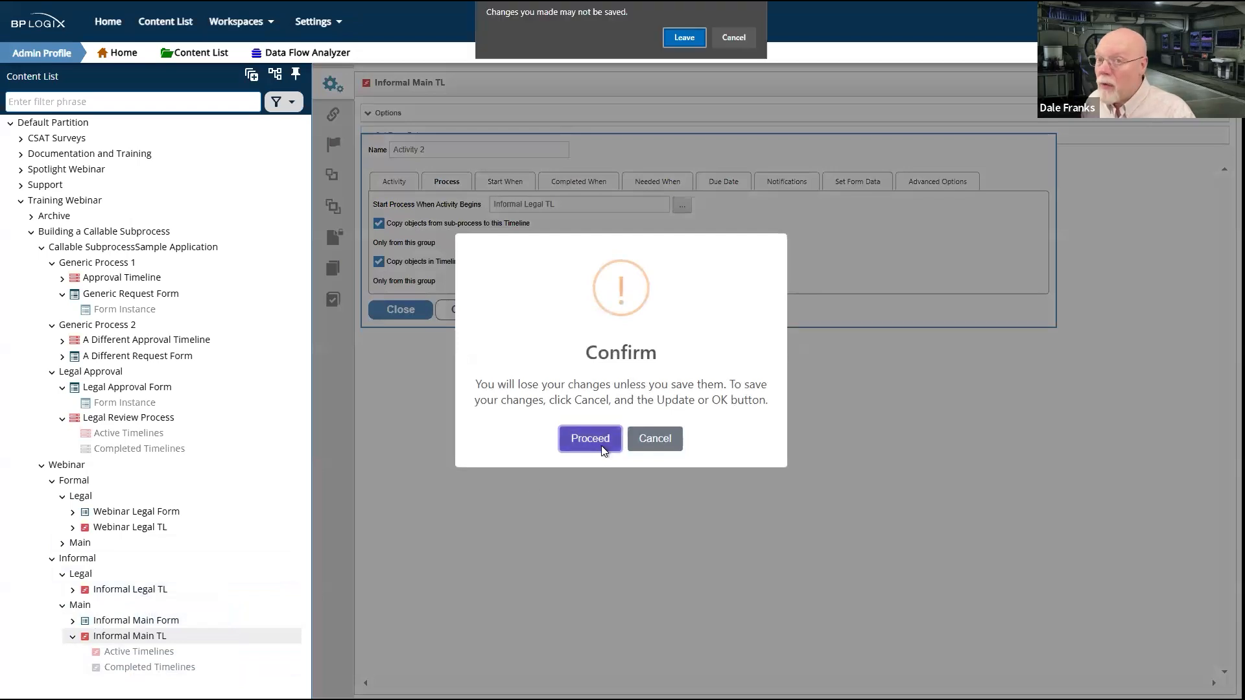
click(684, 37)
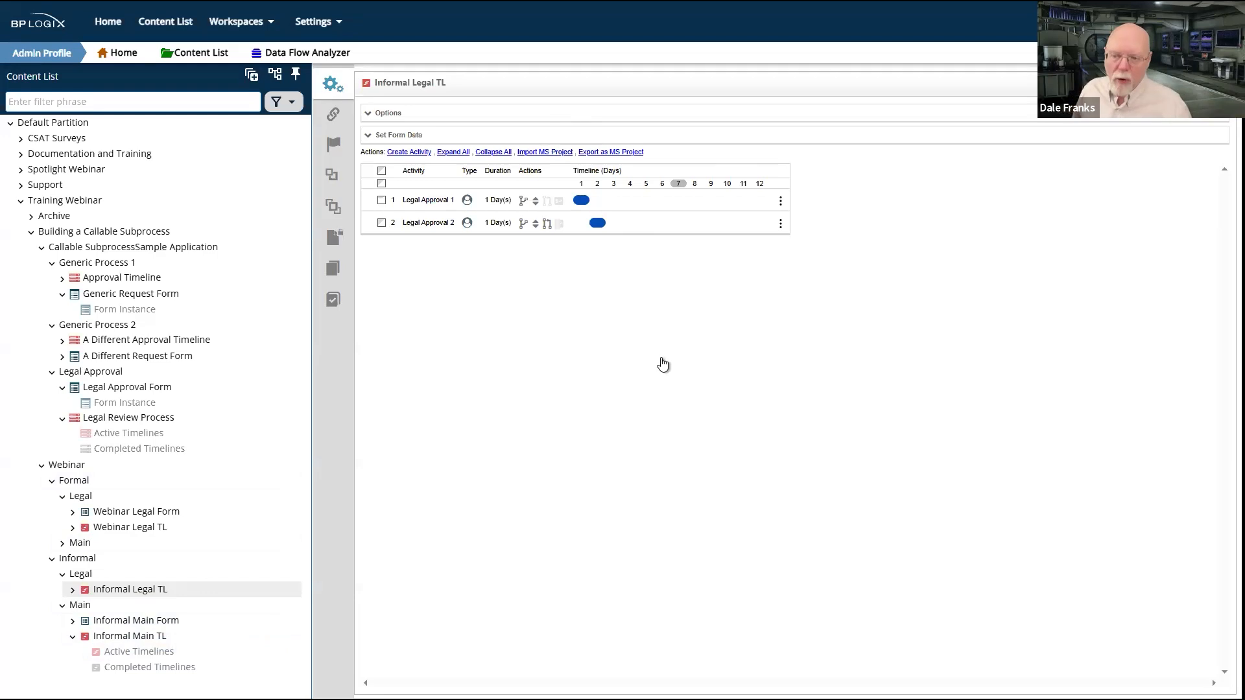
click(390, 113)
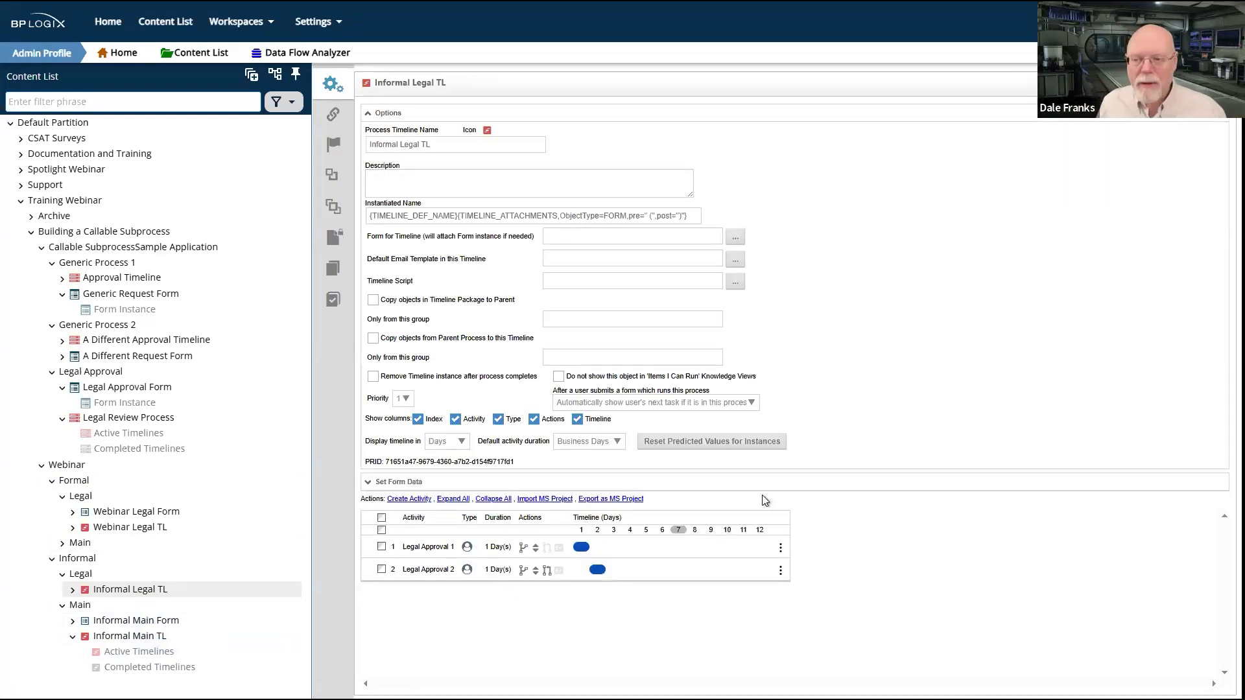
click(381, 112)
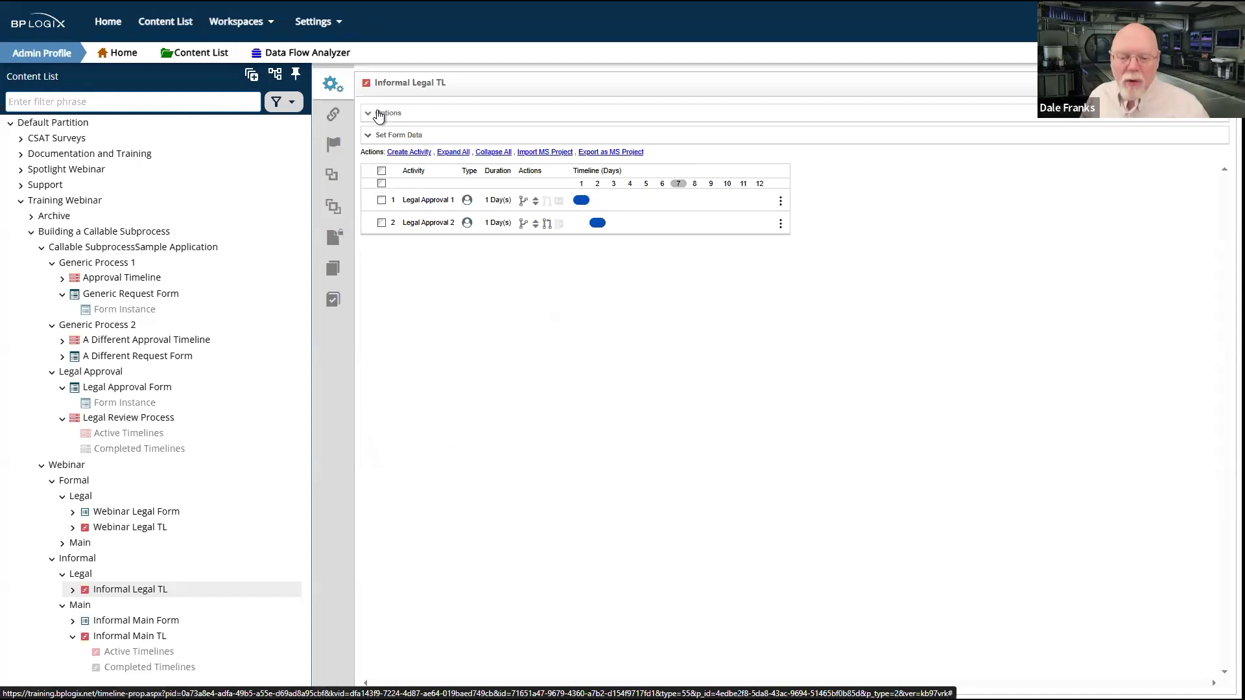
Step: Try to copy the Main folder within the Informal folder
click(83, 607)
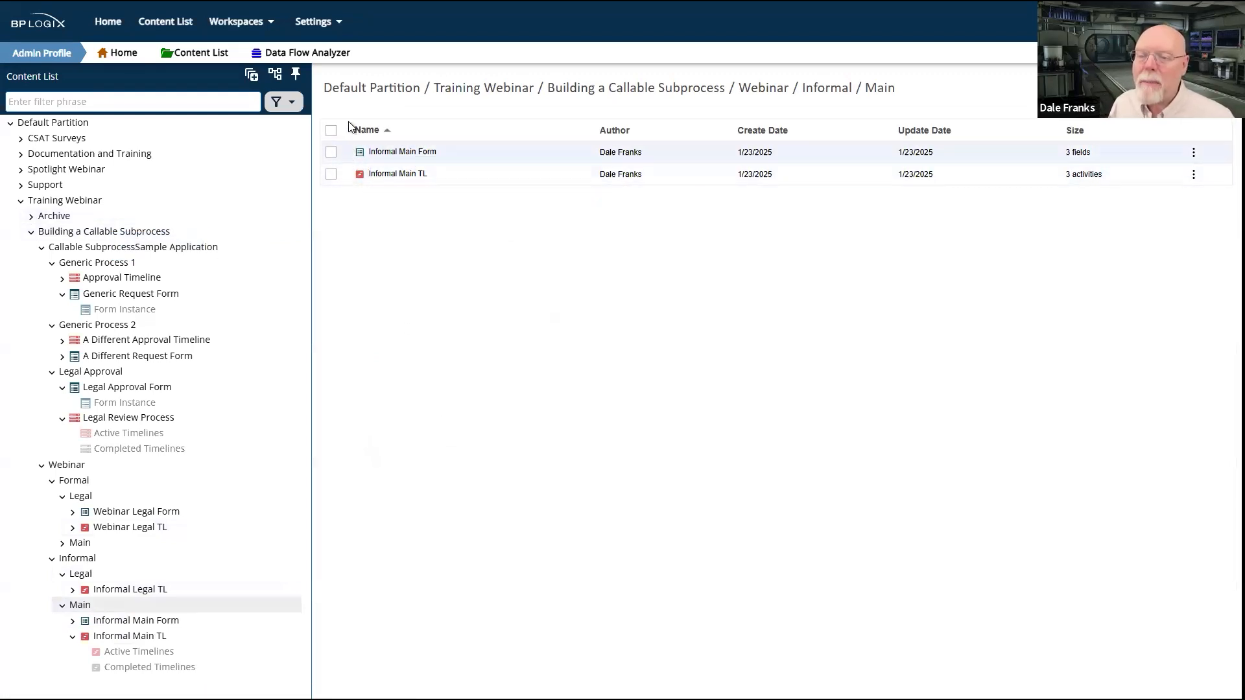
click(87, 561)
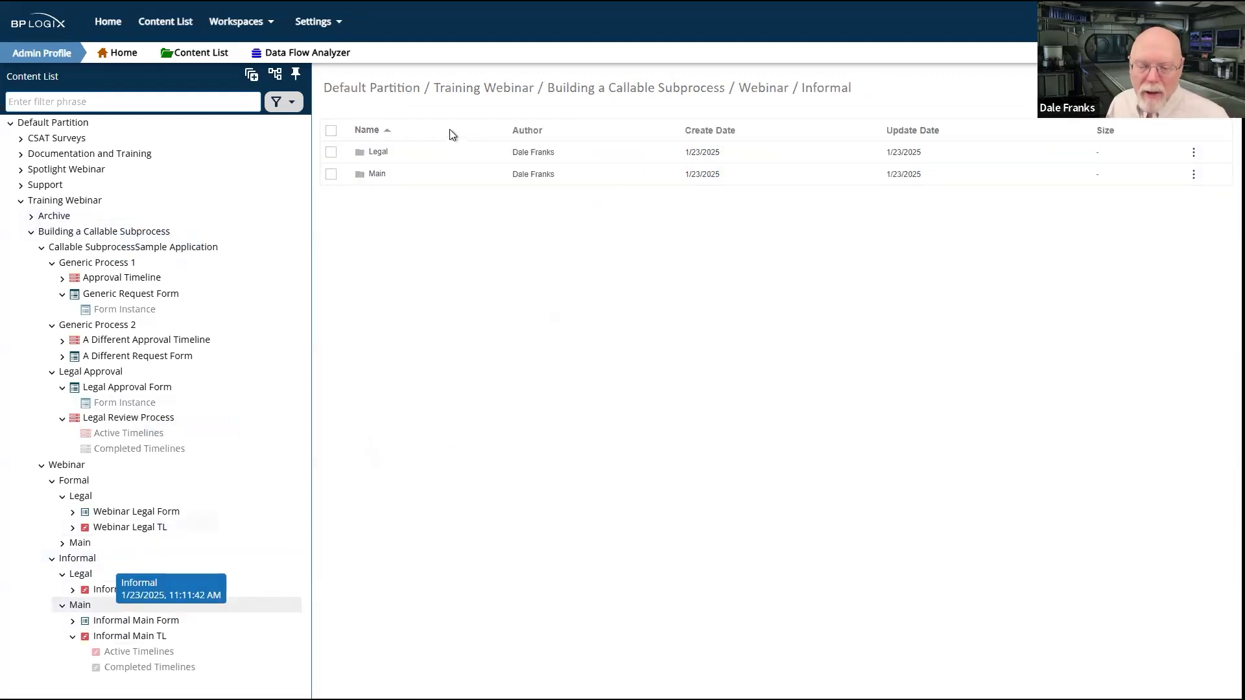
click(331, 176)
click(377, 122)
click(355, 144)
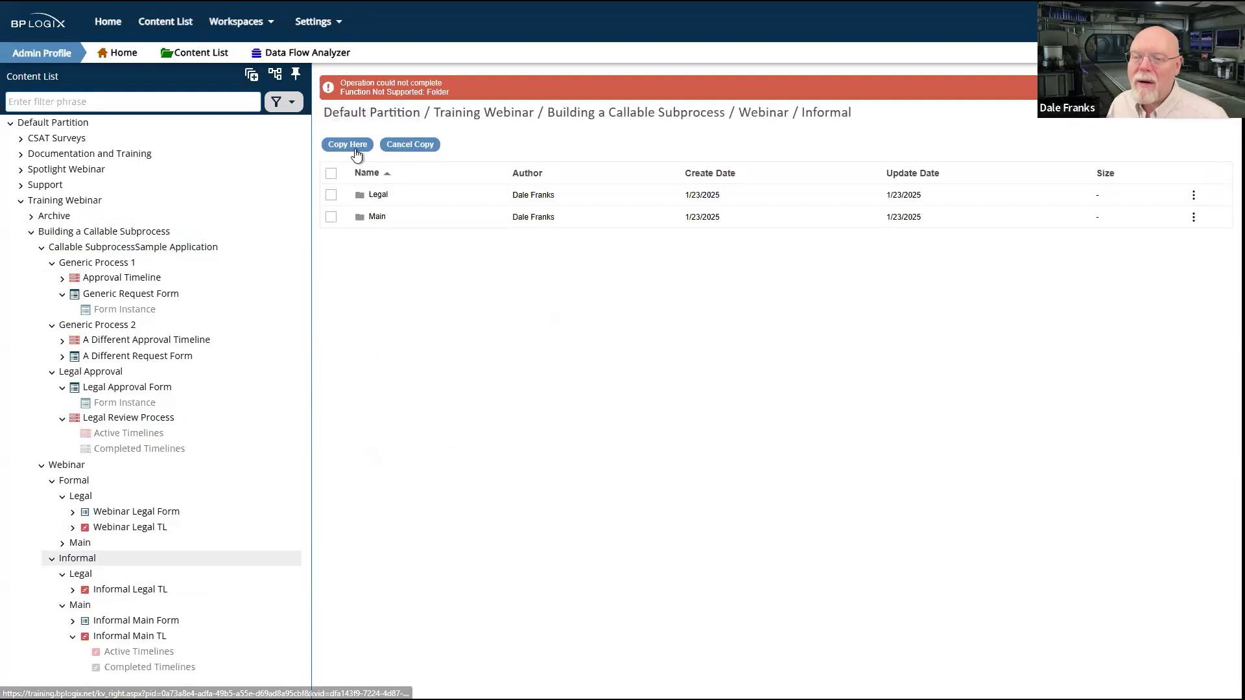
Step: Create a folder named Main 2 in the Informal folder
click(1199, 109)
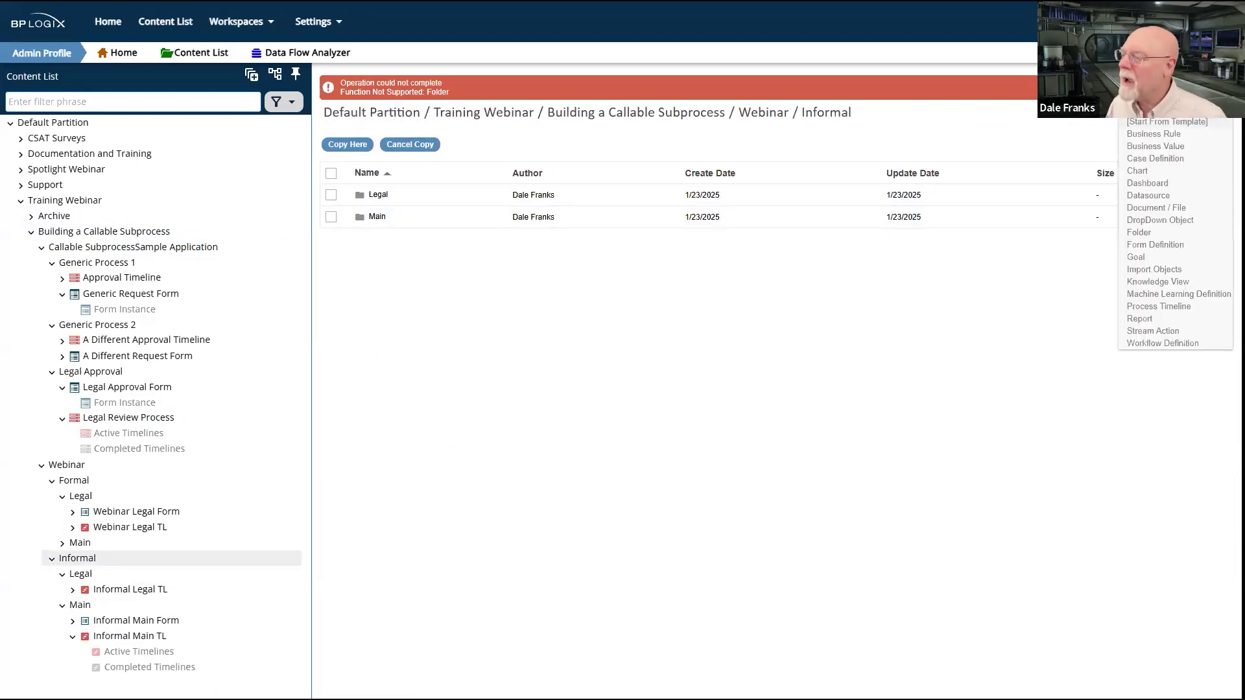
click(1147, 233)
click(398, 118)
text(Main 2)
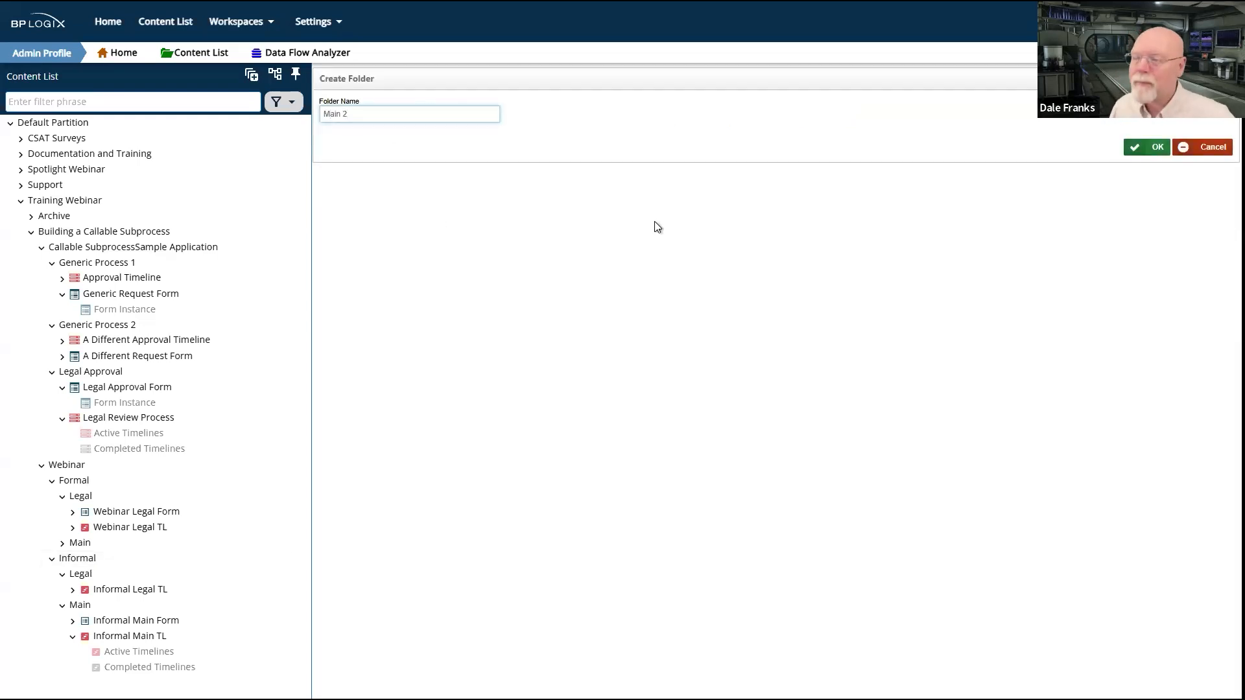
click(1157, 148)
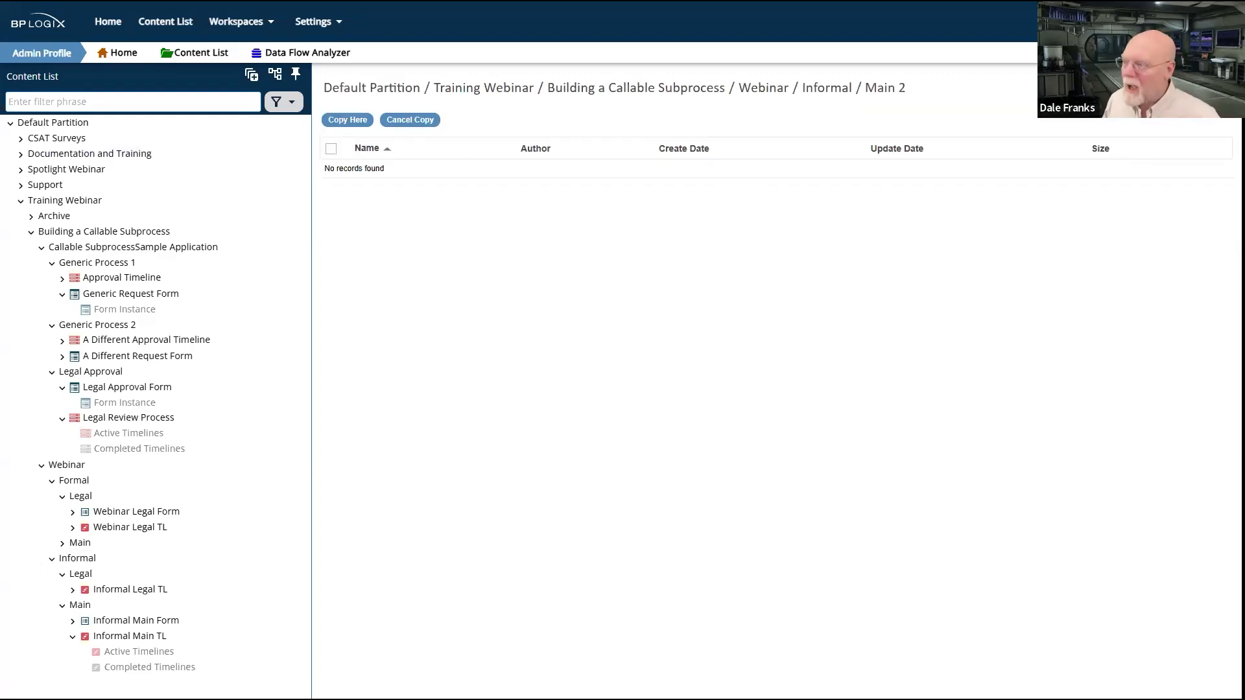
Step: Create a form definition named Main 2 in the Main 2 folder using the online form designer
mouse_move(1199, 90)
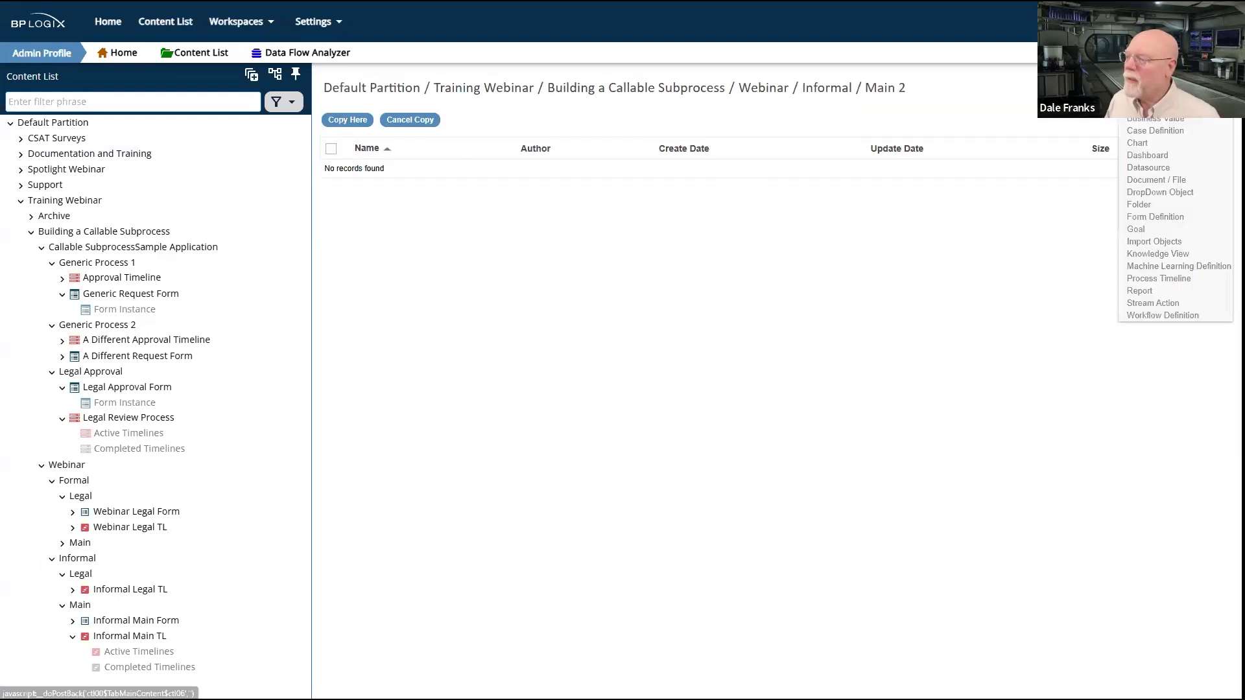
click(1159, 223)
click(389, 139)
text(Ma)
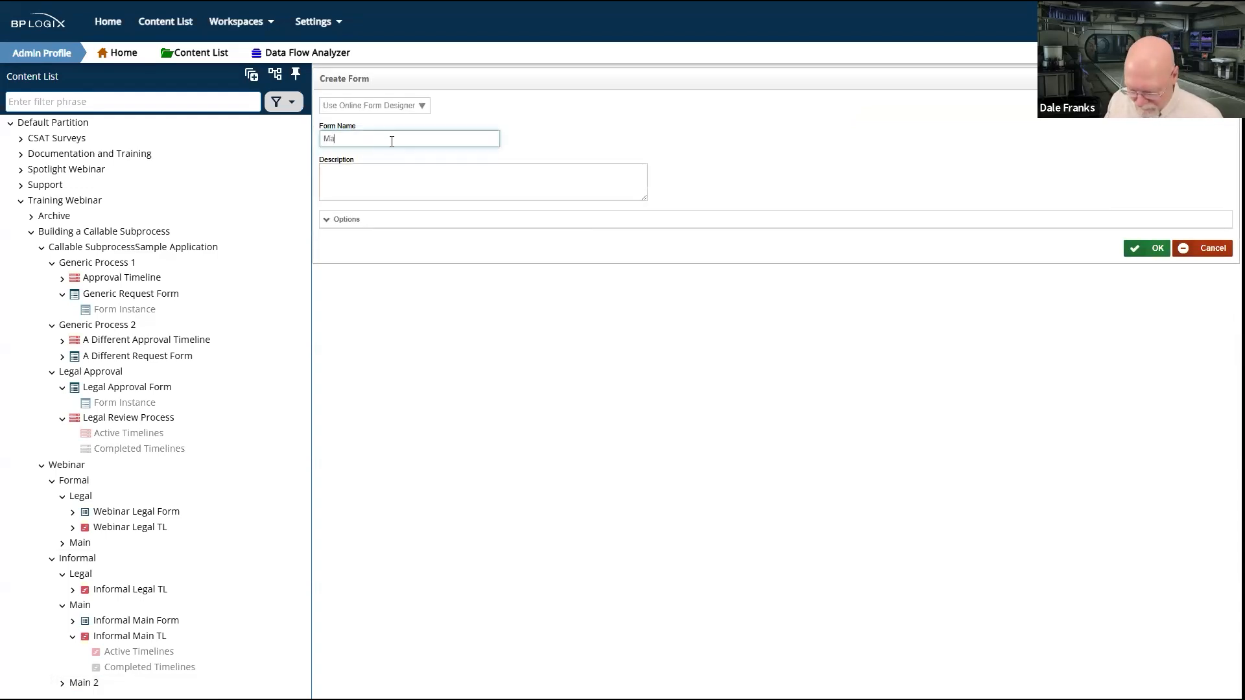
text(in 2)
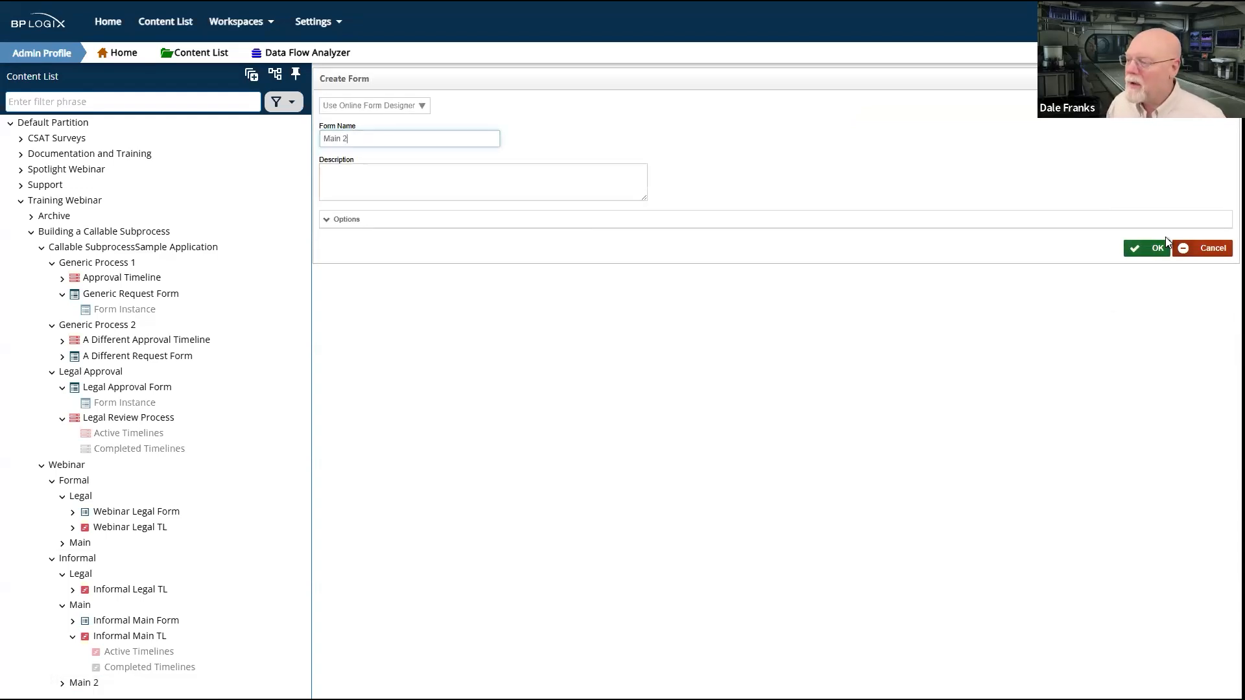
click(1153, 248)
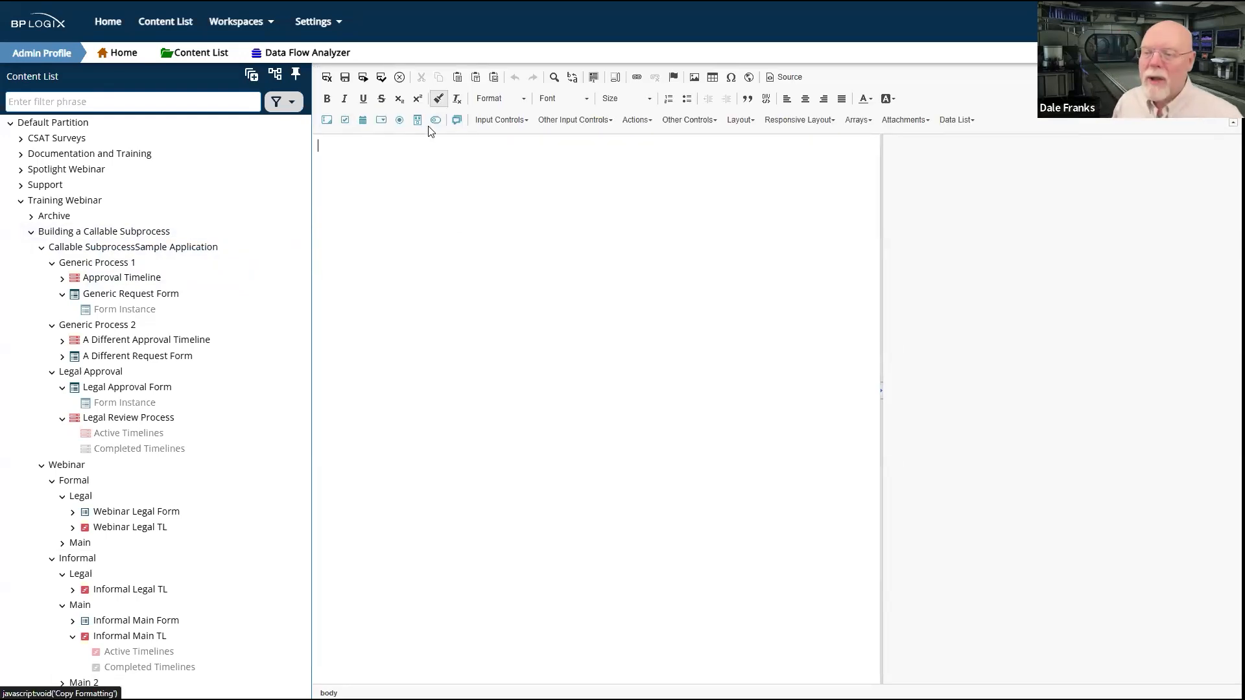
Step: Add three text input fields to the Main 2 form, each on its own line
click(326, 121)
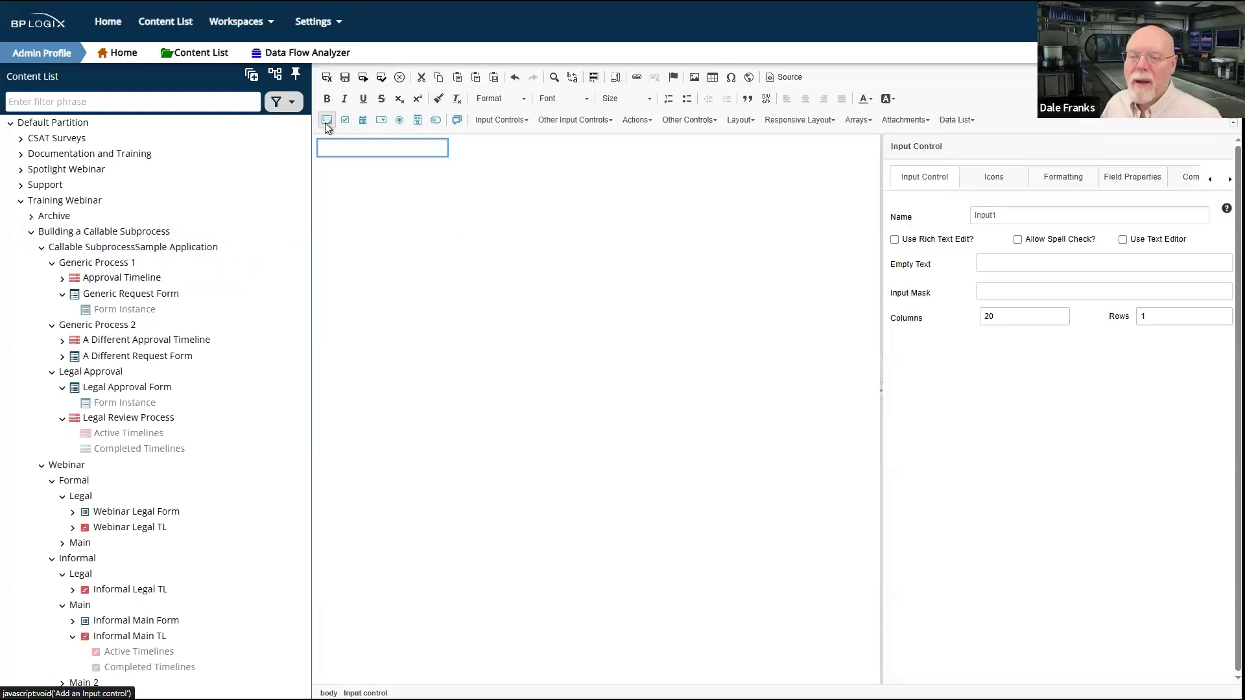
click(357, 134)
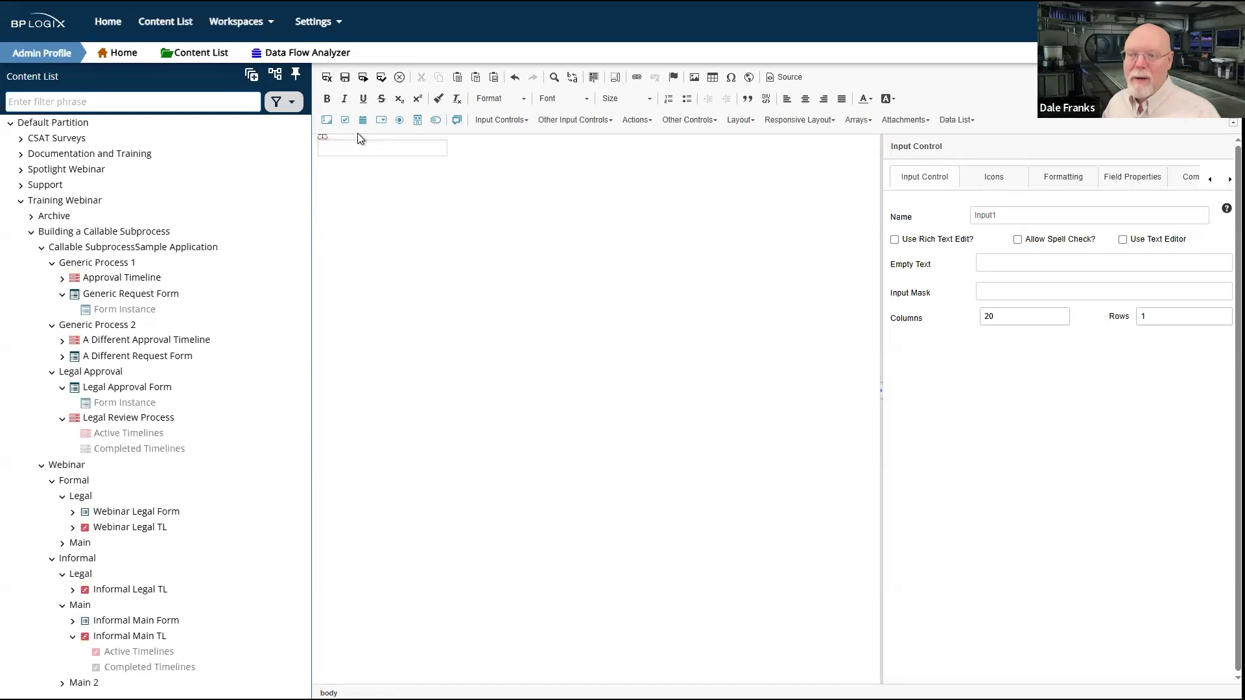
key(Return)
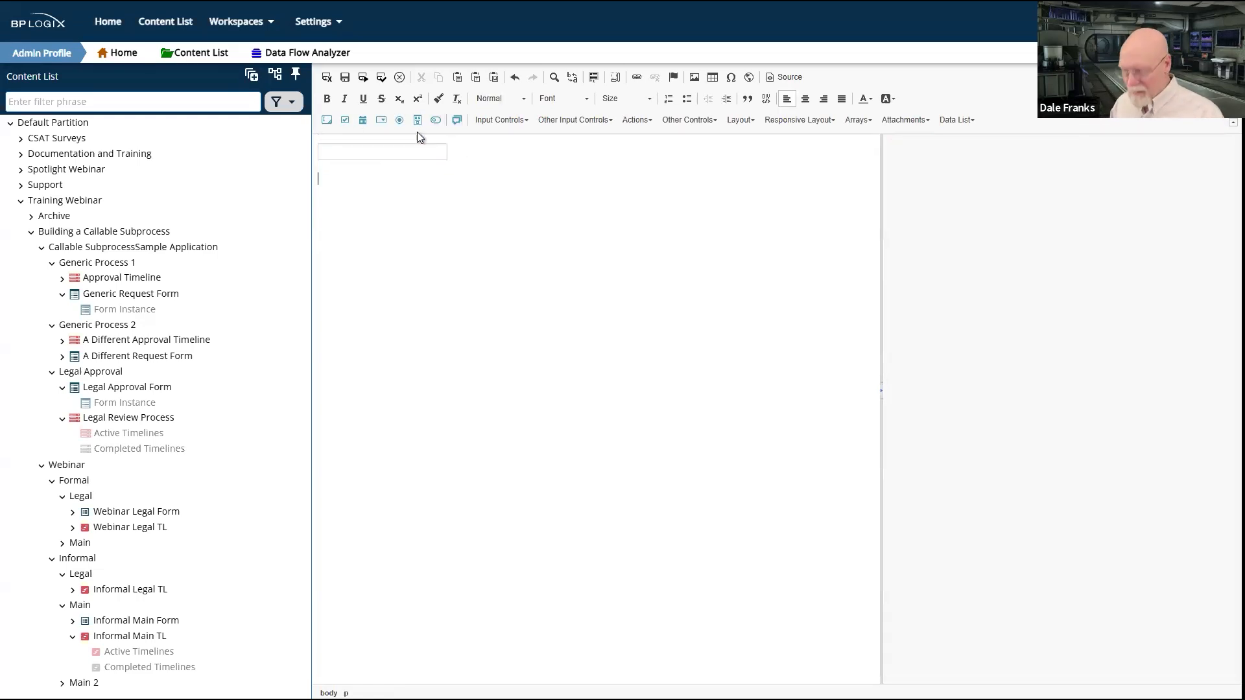
click(327, 121)
key(Return)
click(328, 122)
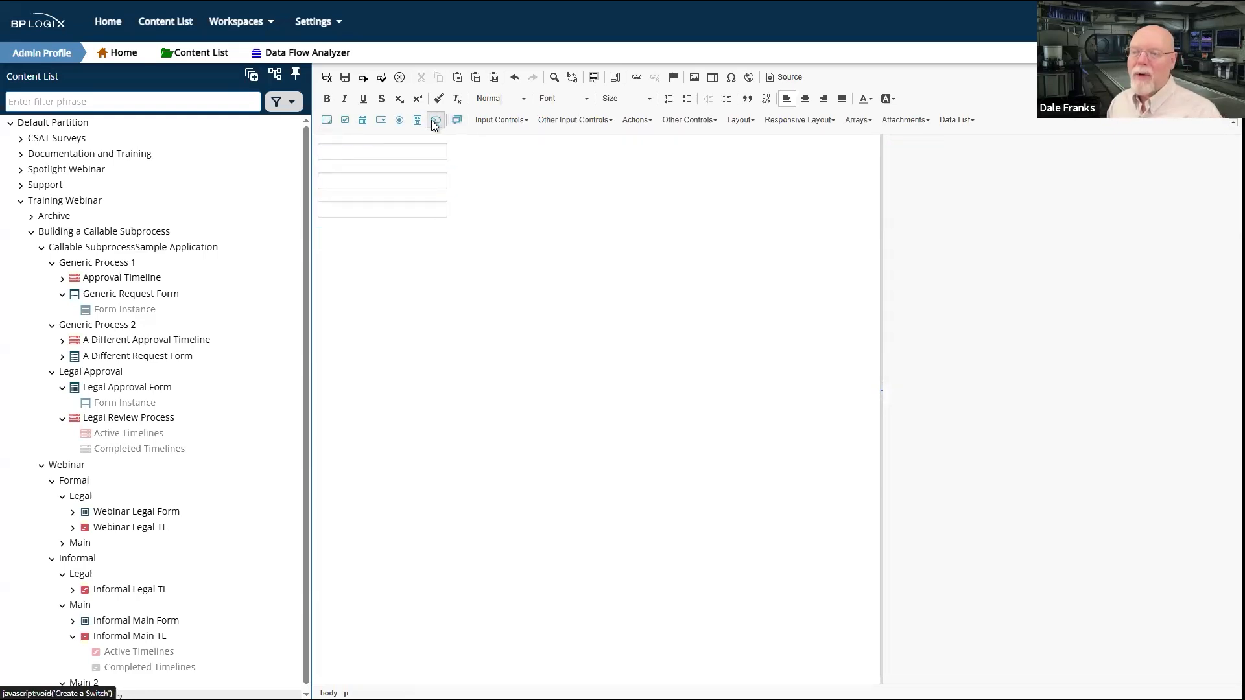
Step: Add a dropdown with the items Yes and No below the three input fields
click(381, 120)
click(1068, 356)
text(Yes)
key(Return)
text(No)
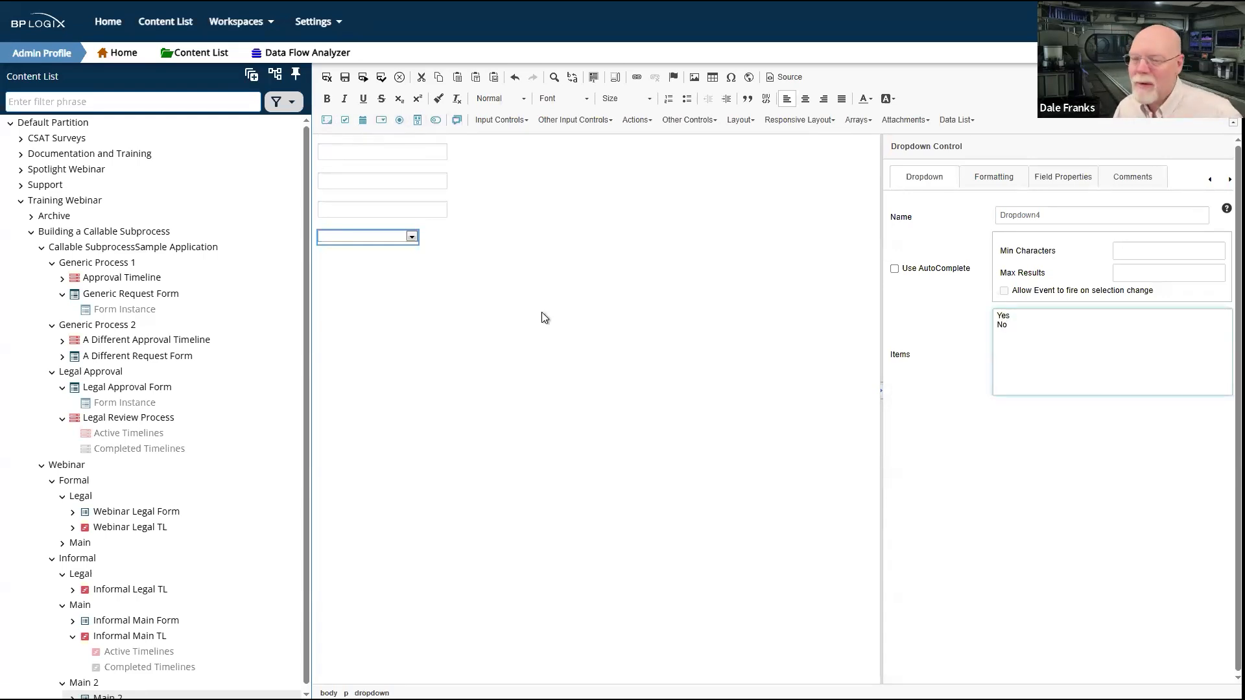
click(450, 239)
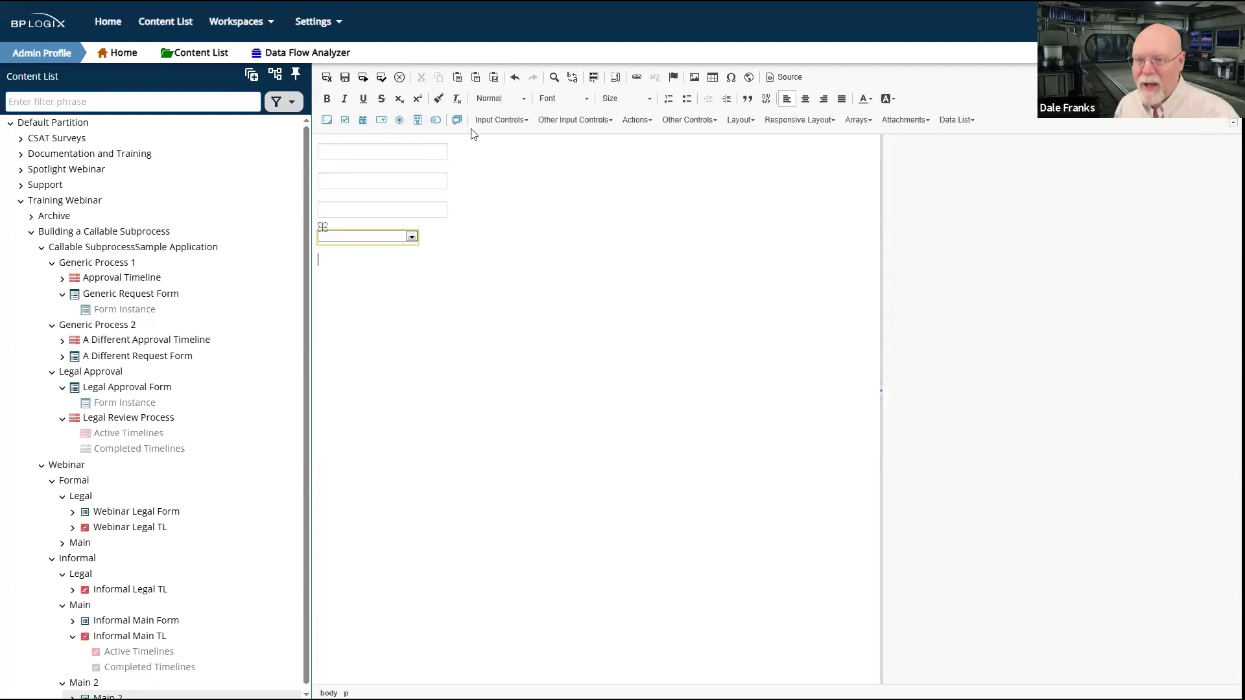
Step: Add a radio button list below the dropdown with the items Sure and Nope
click(400, 120)
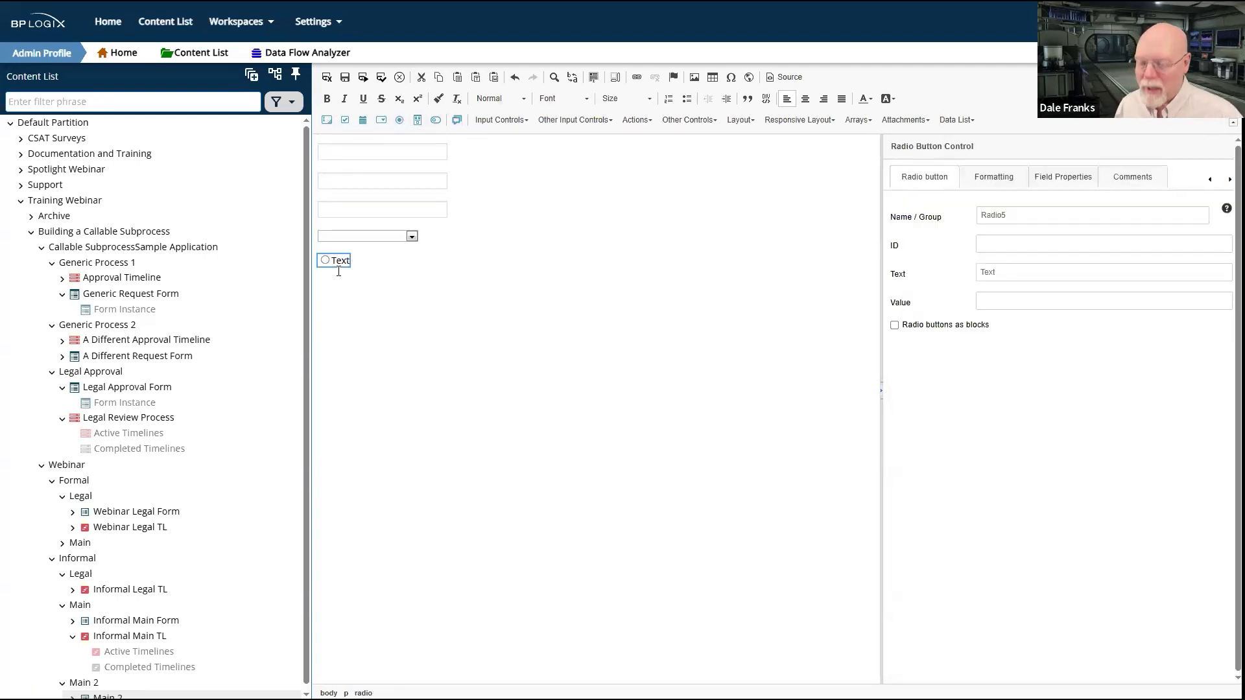
key(Delete)
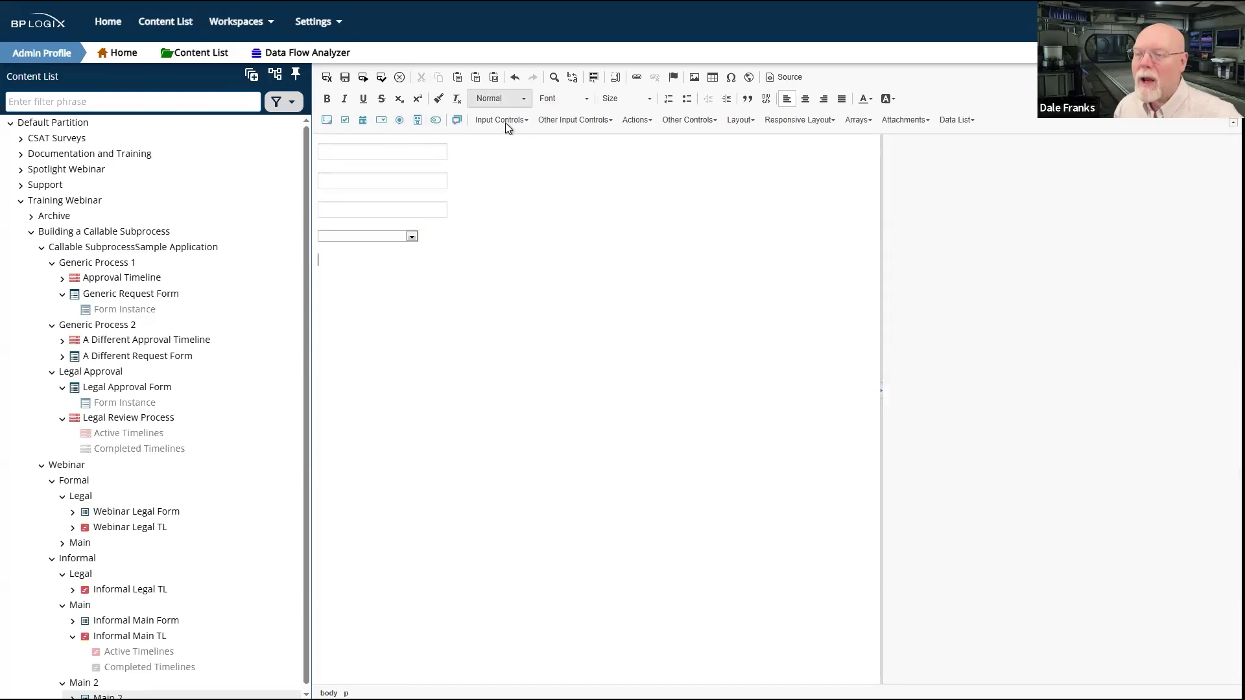
click(505, 123)
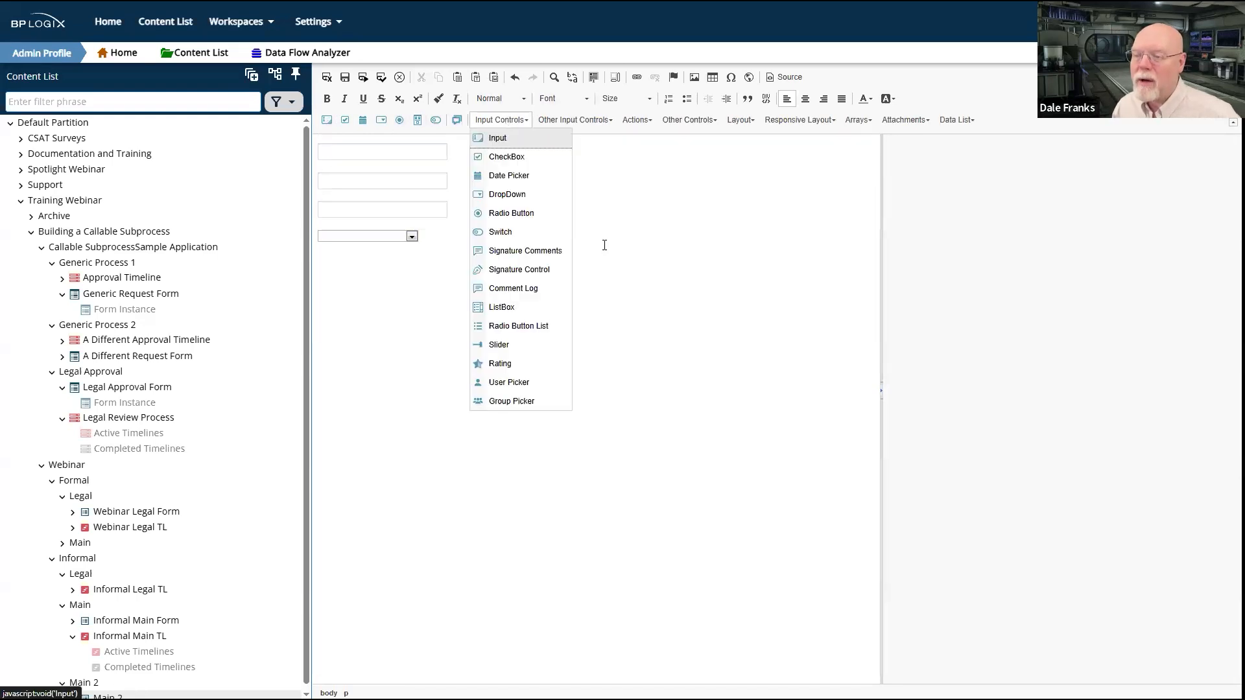
click(522, 324)
click(1050, 262)
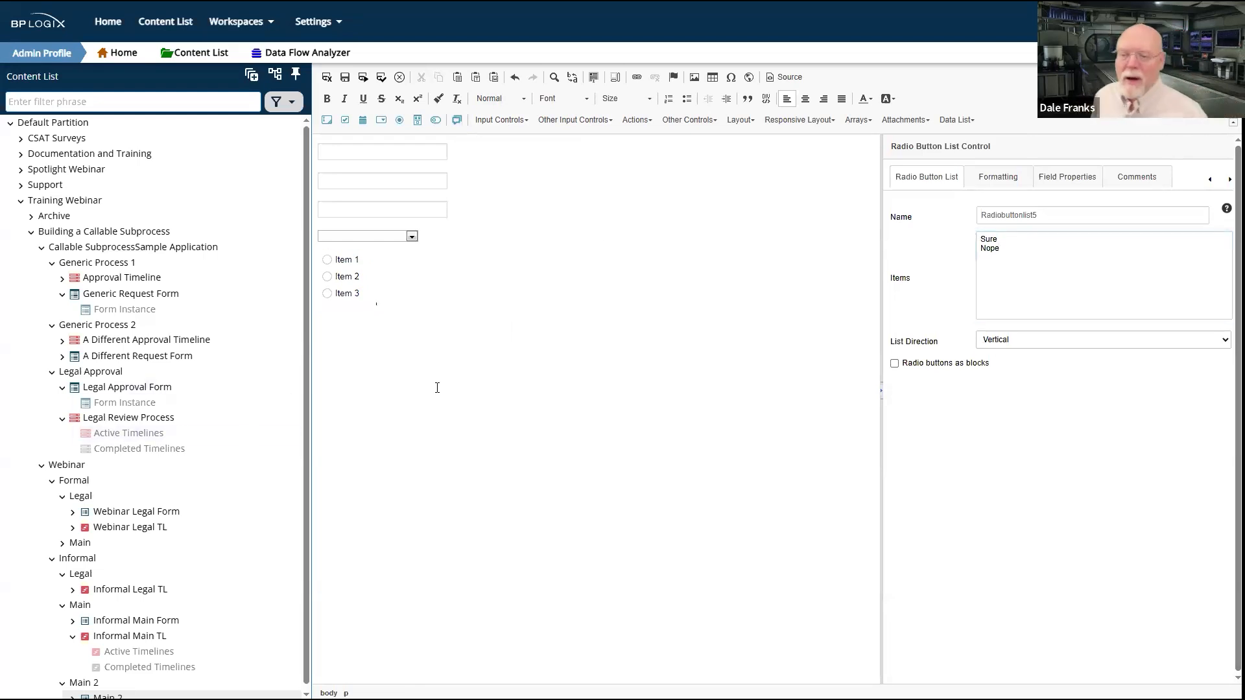
Step: Add the Heading 1 title "Not the Same Main Form" above the first field and save the form
click(322, 147)
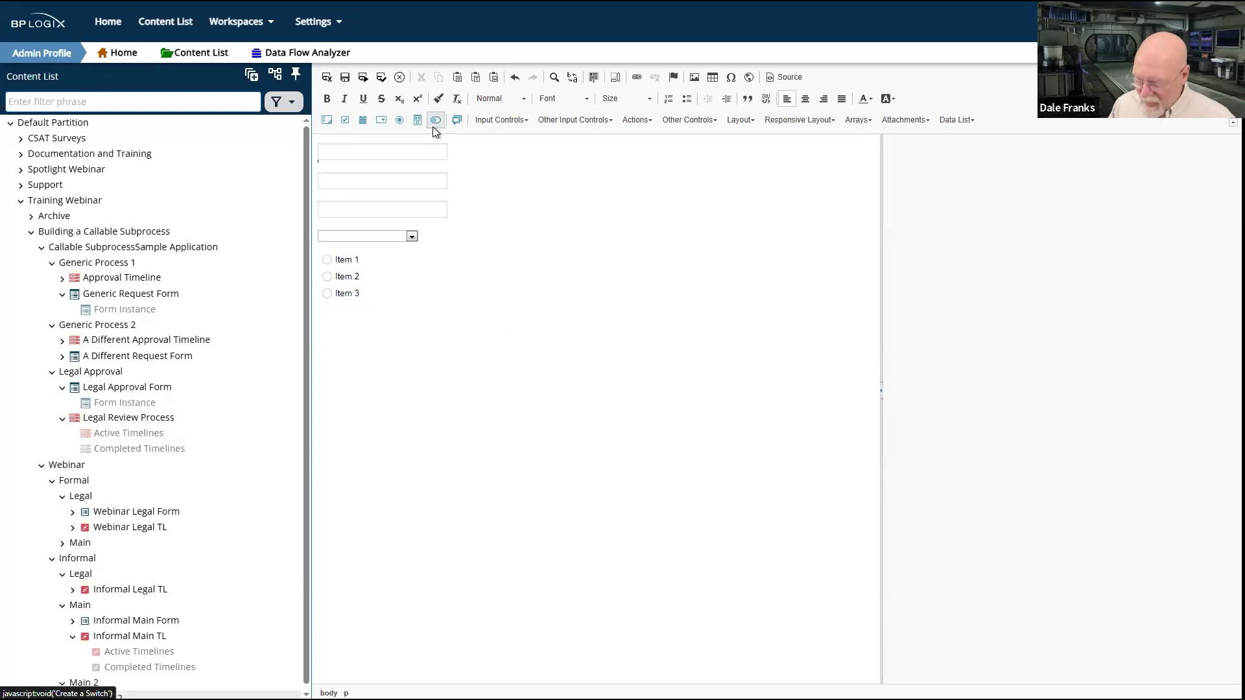
key(Return)
text(No)
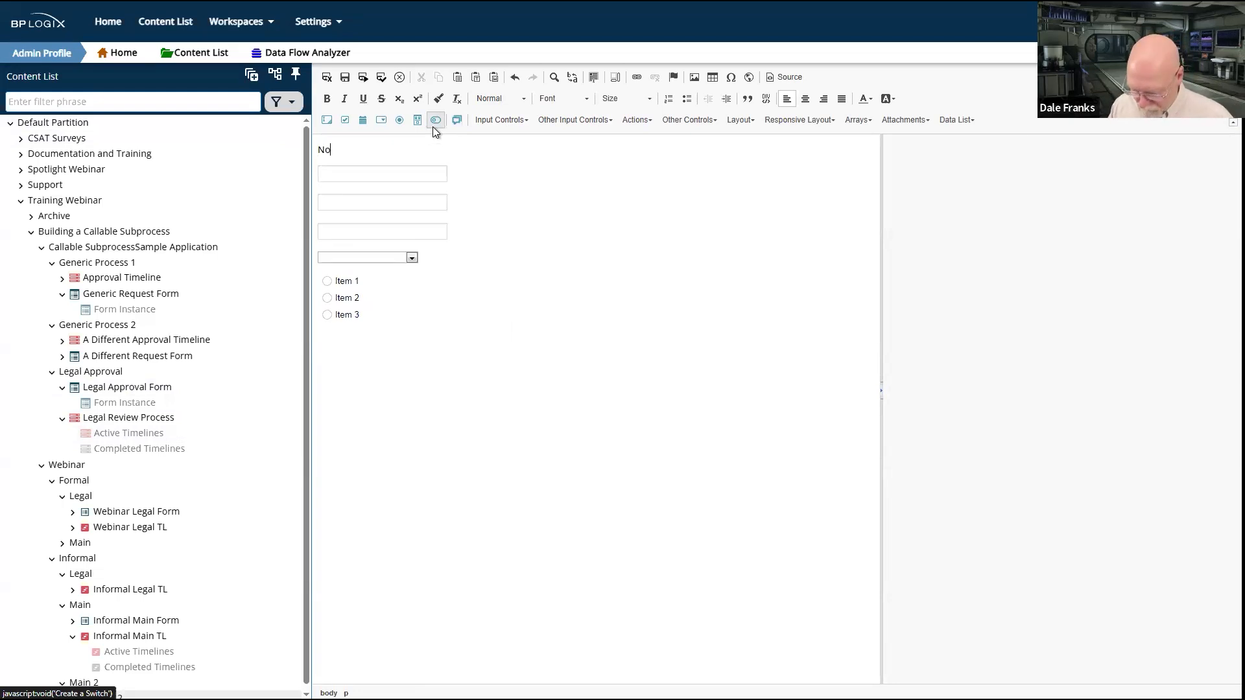
text(t the Same Main Form)
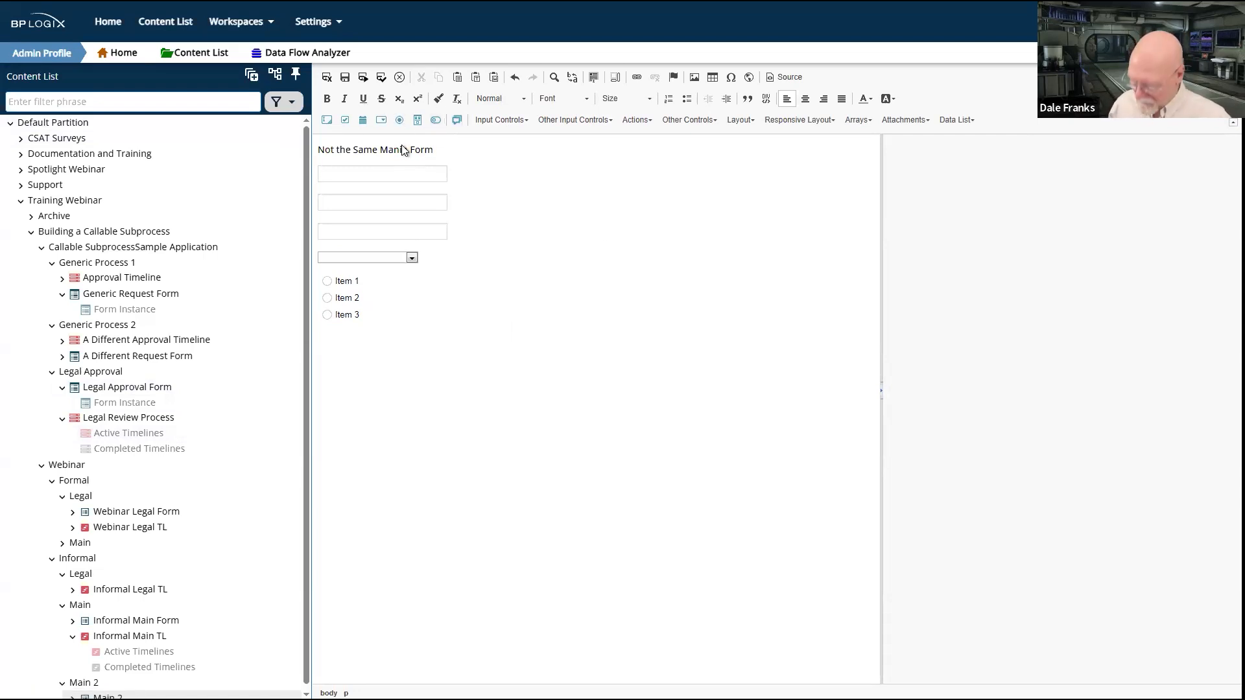
key(BackSpace)
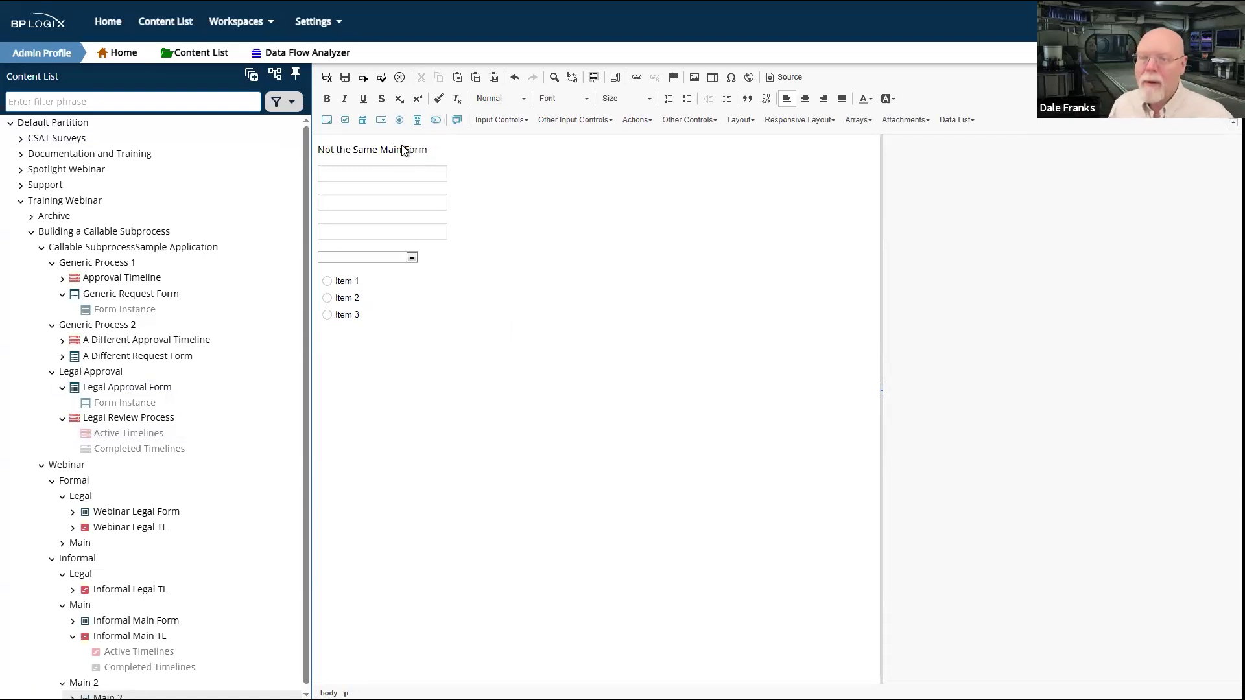
click(512, 99)
click(514, 167)
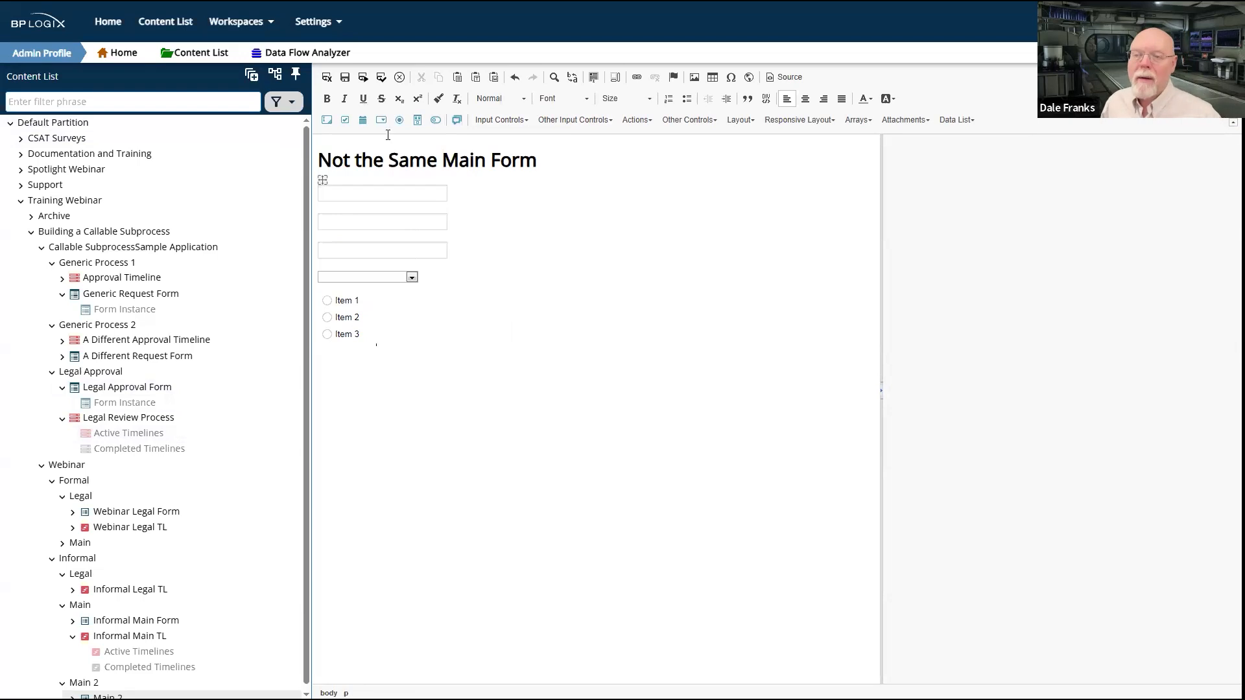
click(326, 76)
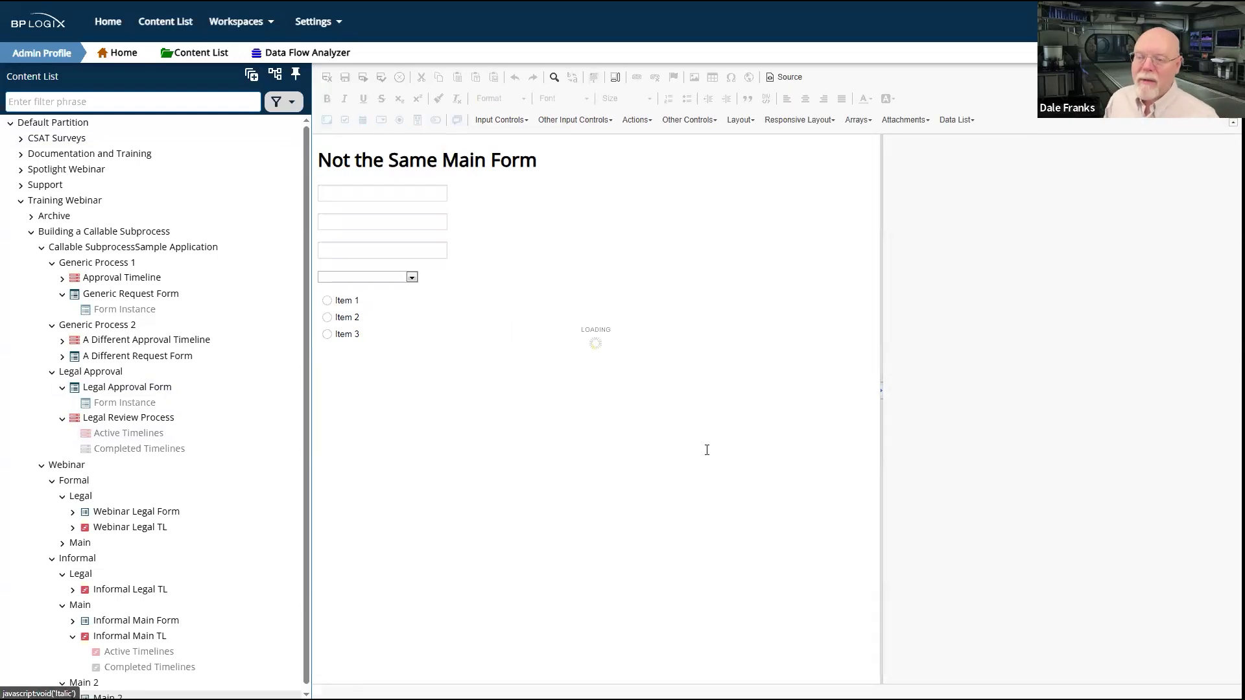
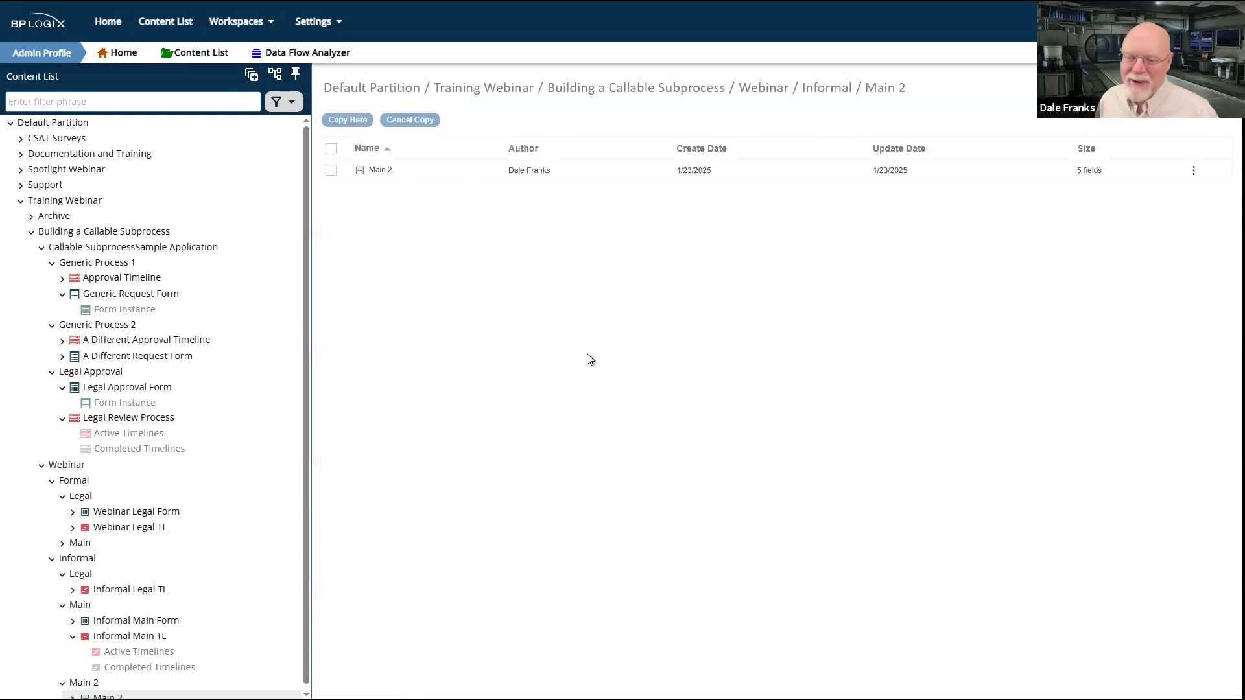
Step: Create the process timeline "Main TL 2" in the Main 2 folder and add three activities to it
mouse_move(1193, 89)
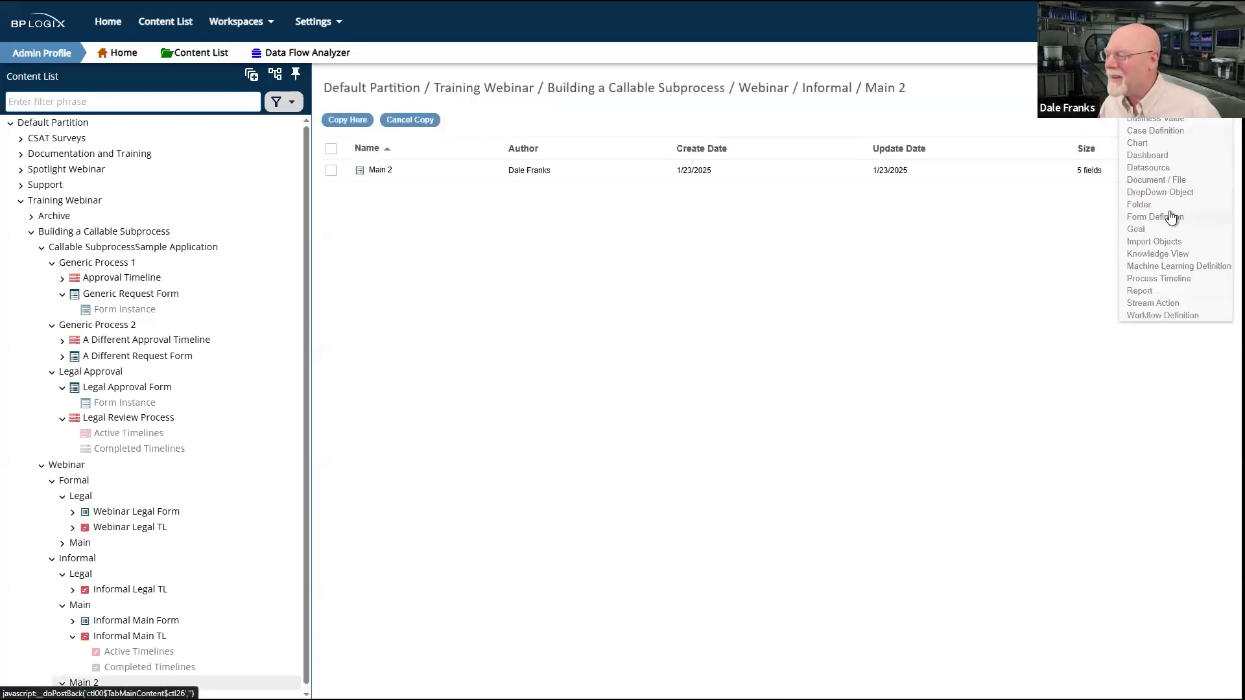
click(1158, 279)
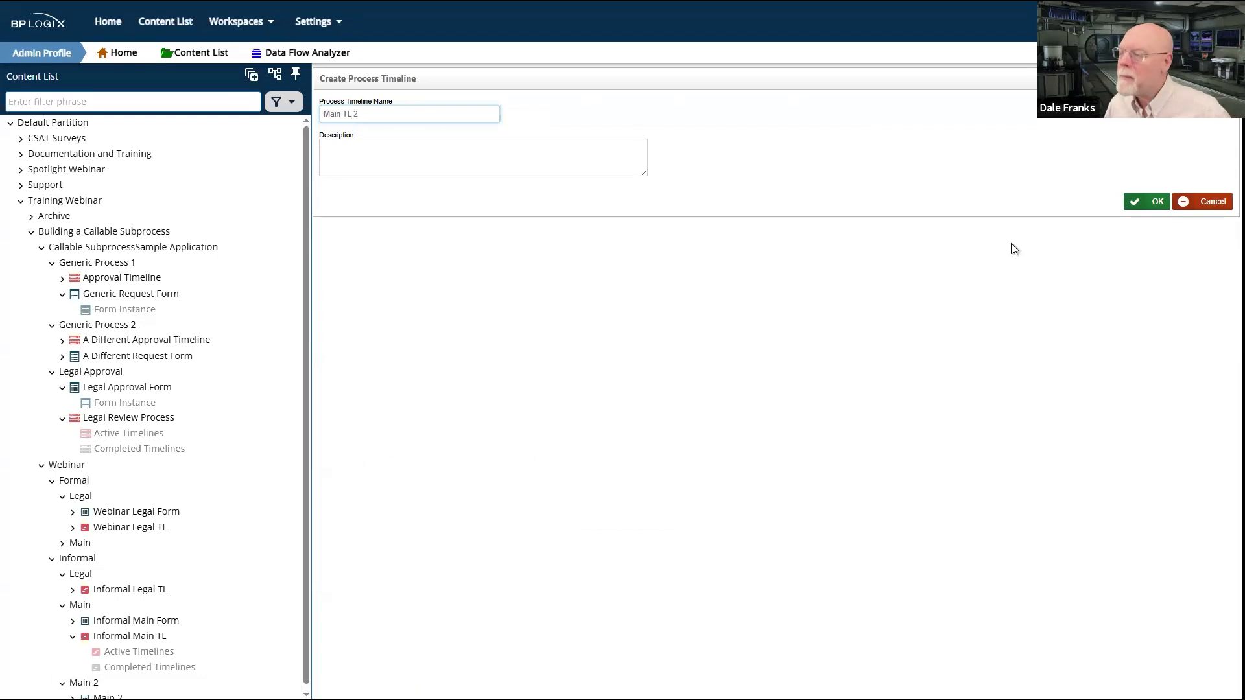
click(1158, 203)
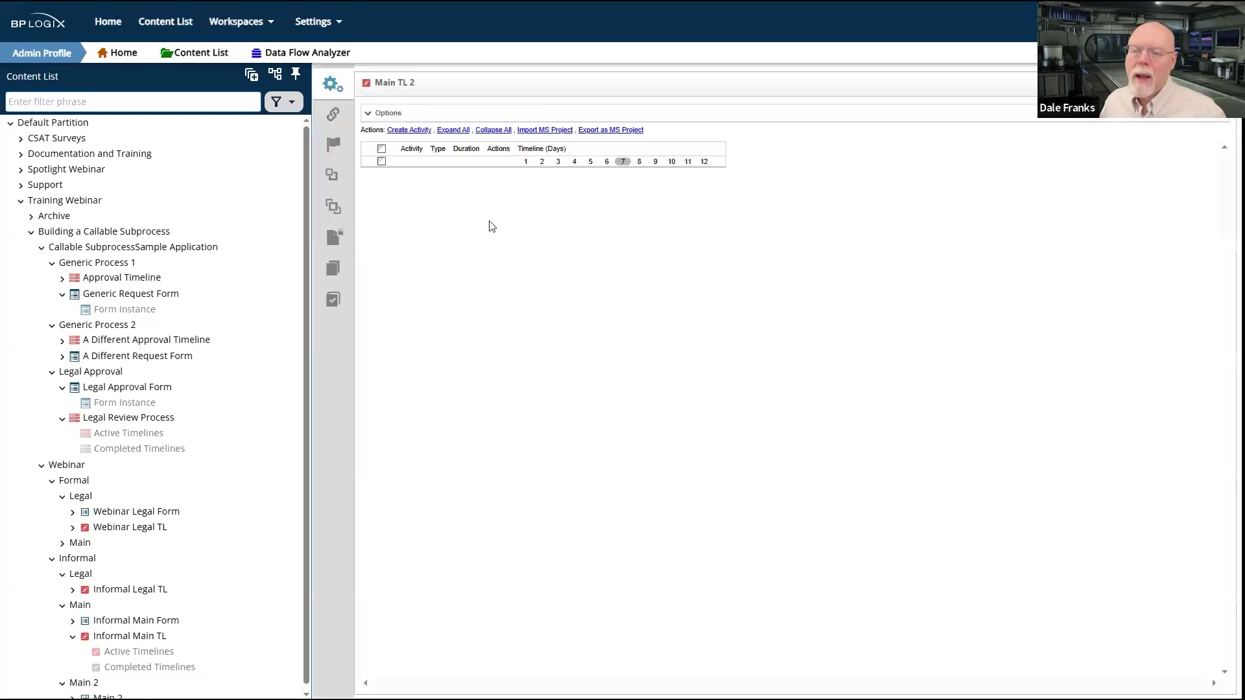
click(411, 131)
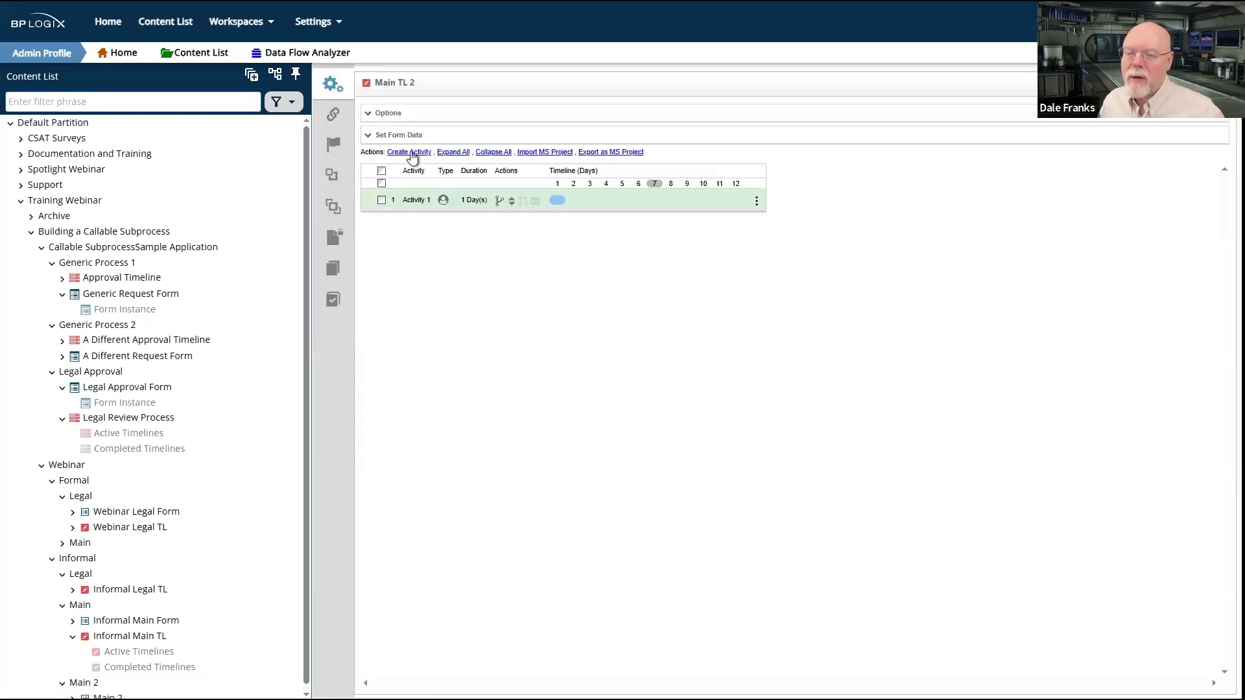
click(410, 153)
click(410, 154)
Step: Rename the first activity of the timeline as "Main 2 Review"
click(410, 201)
drag(431, 150, 345, 146)
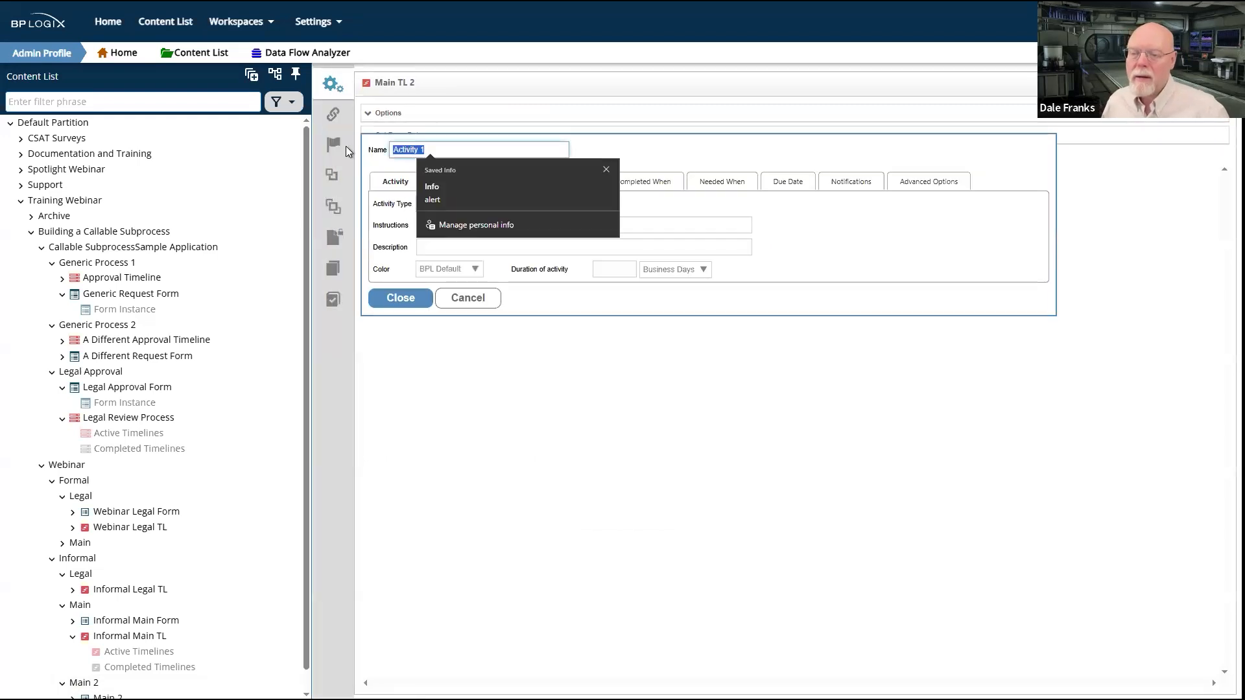
text(Main)
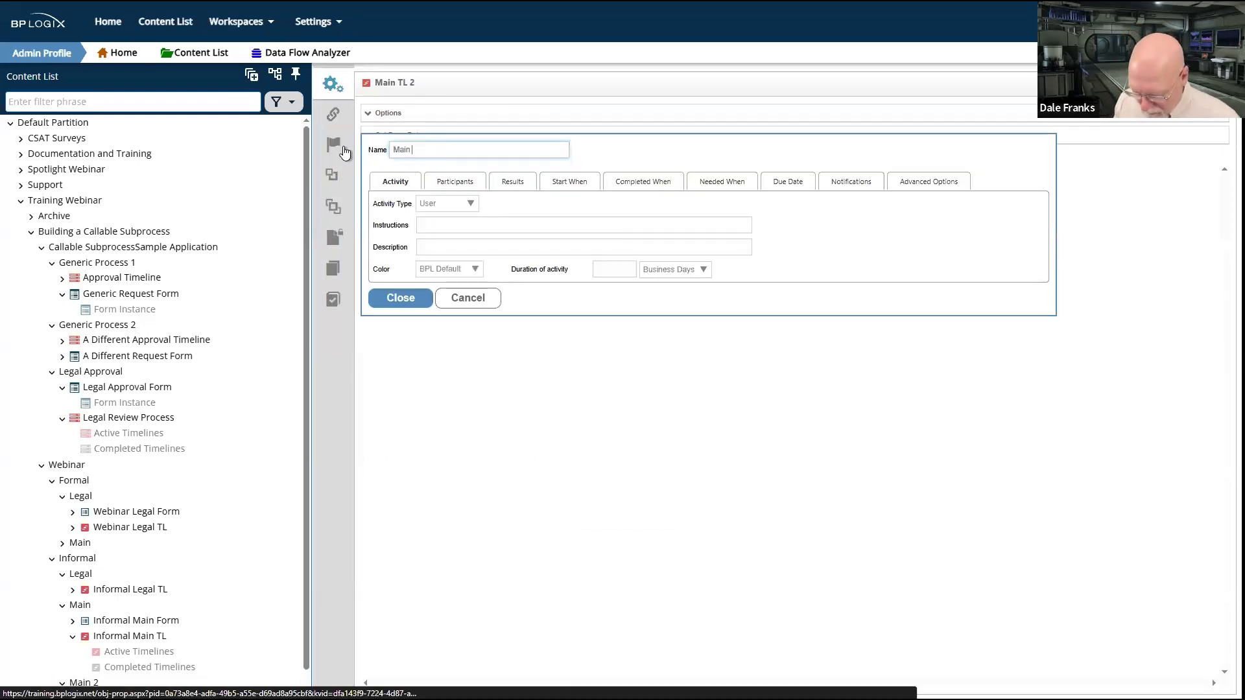
text( 2 Review)
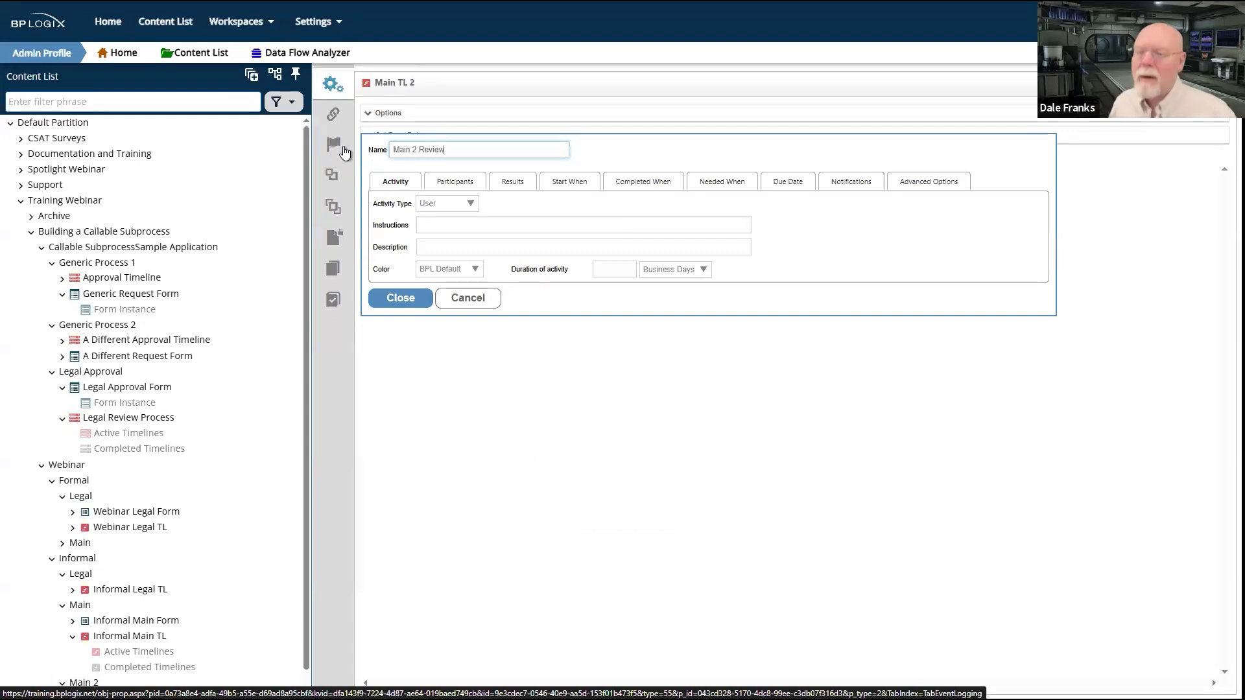
click(401, 295)
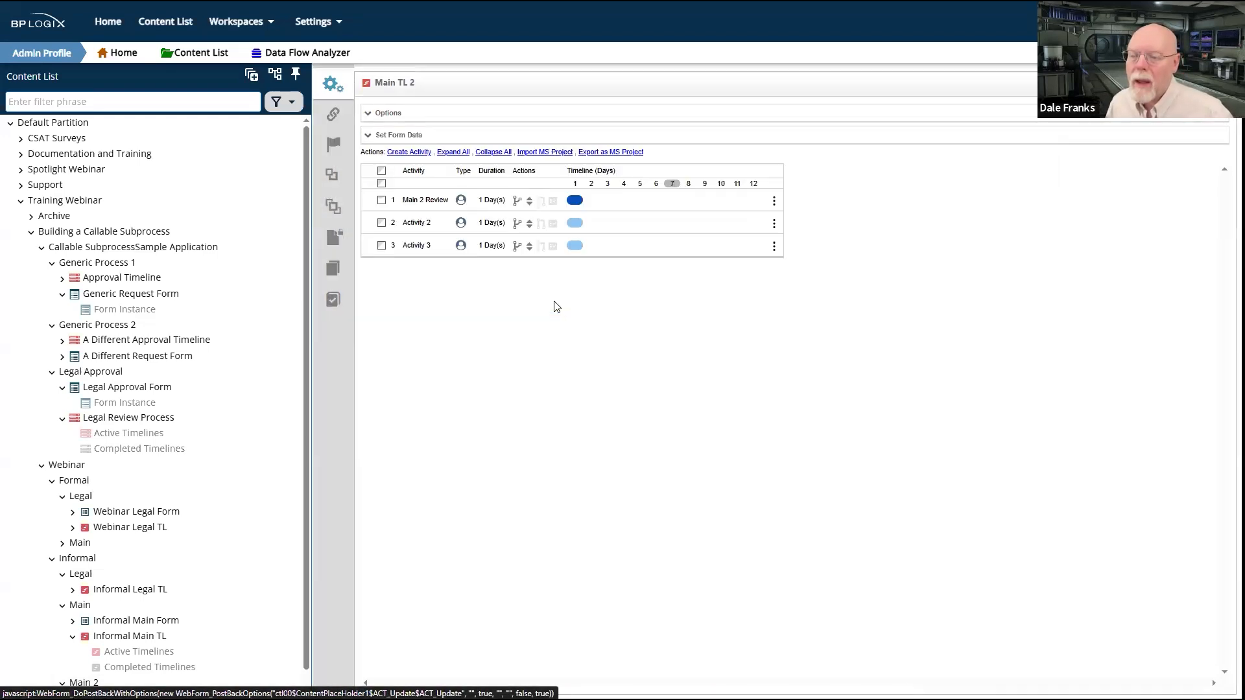
Step: Rename the third activity as "Main 2 Done" and chain the three activities so each starts after the one before it
click(417, 247)
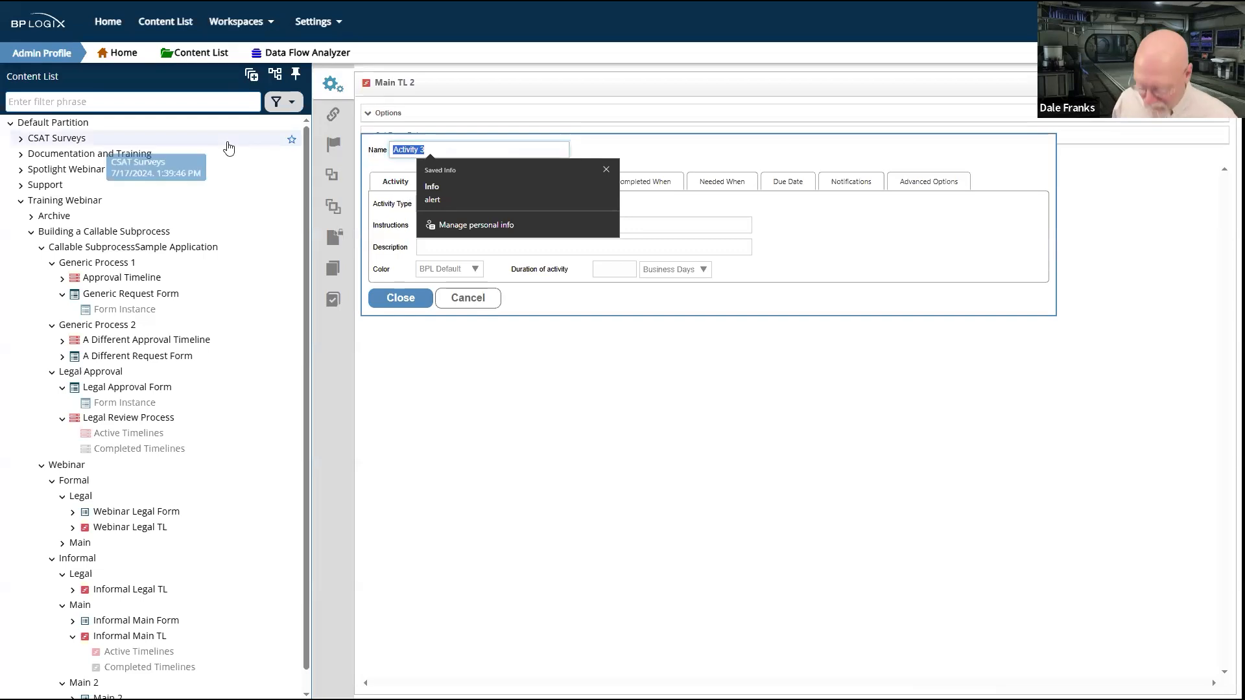
text(Main 2)
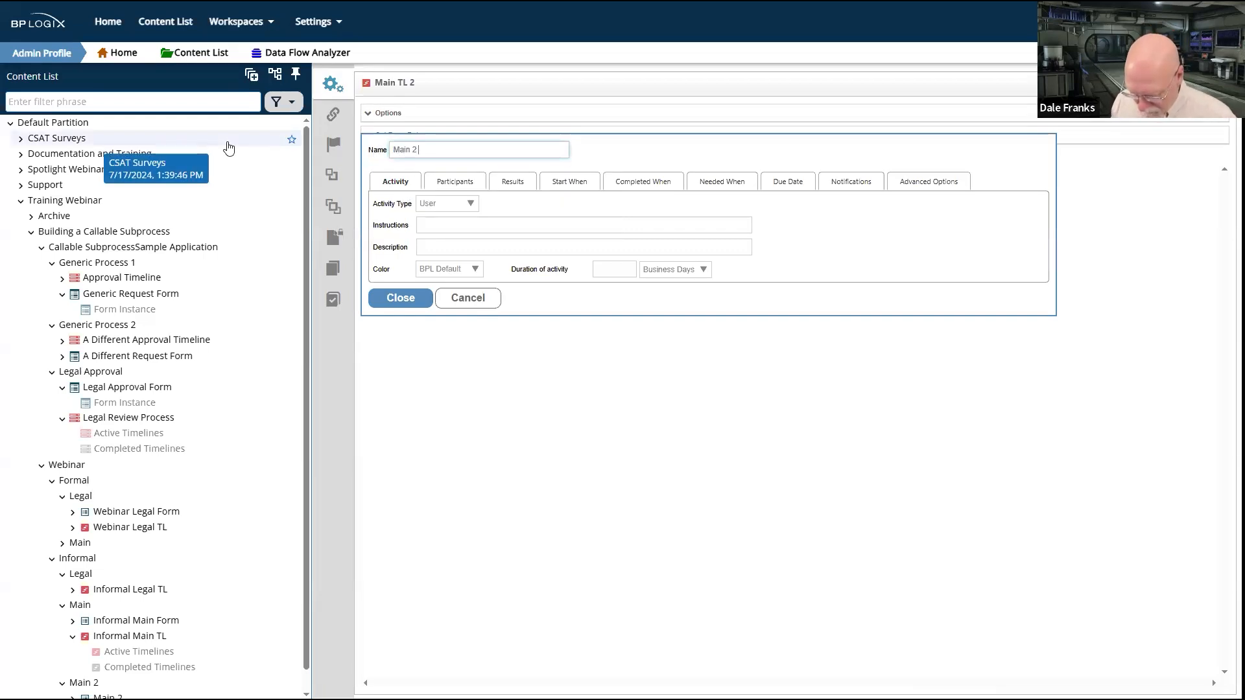
text( Done)
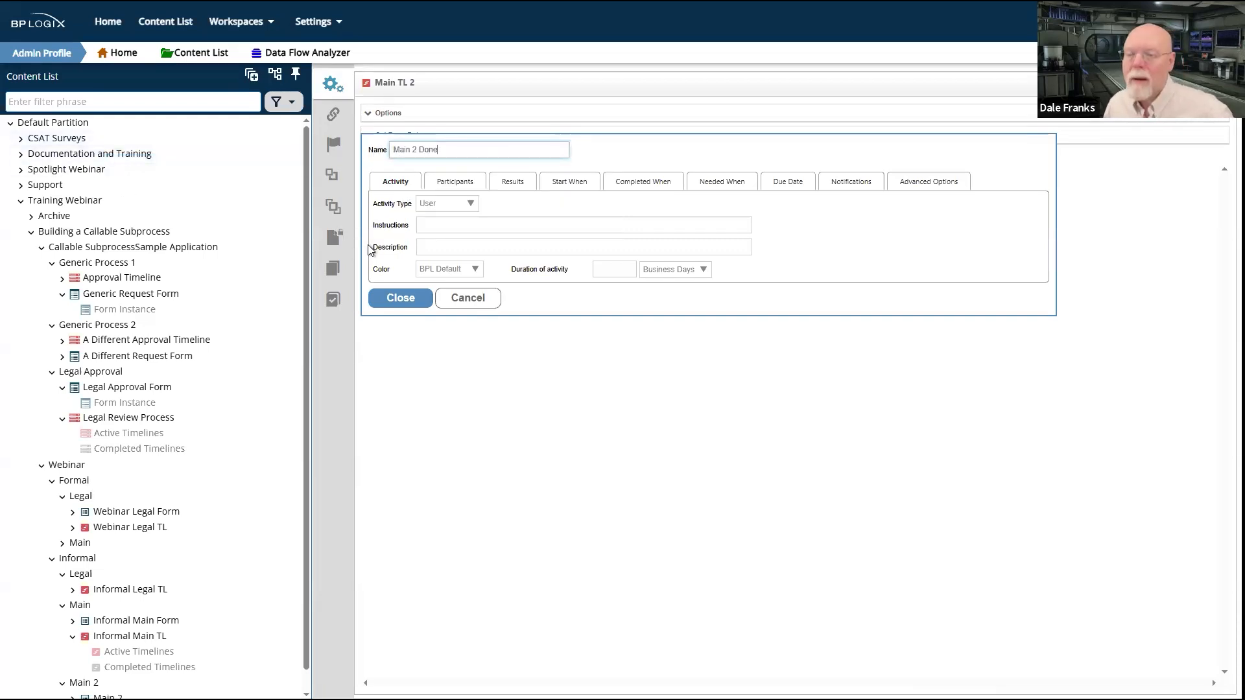
click(407, 296)
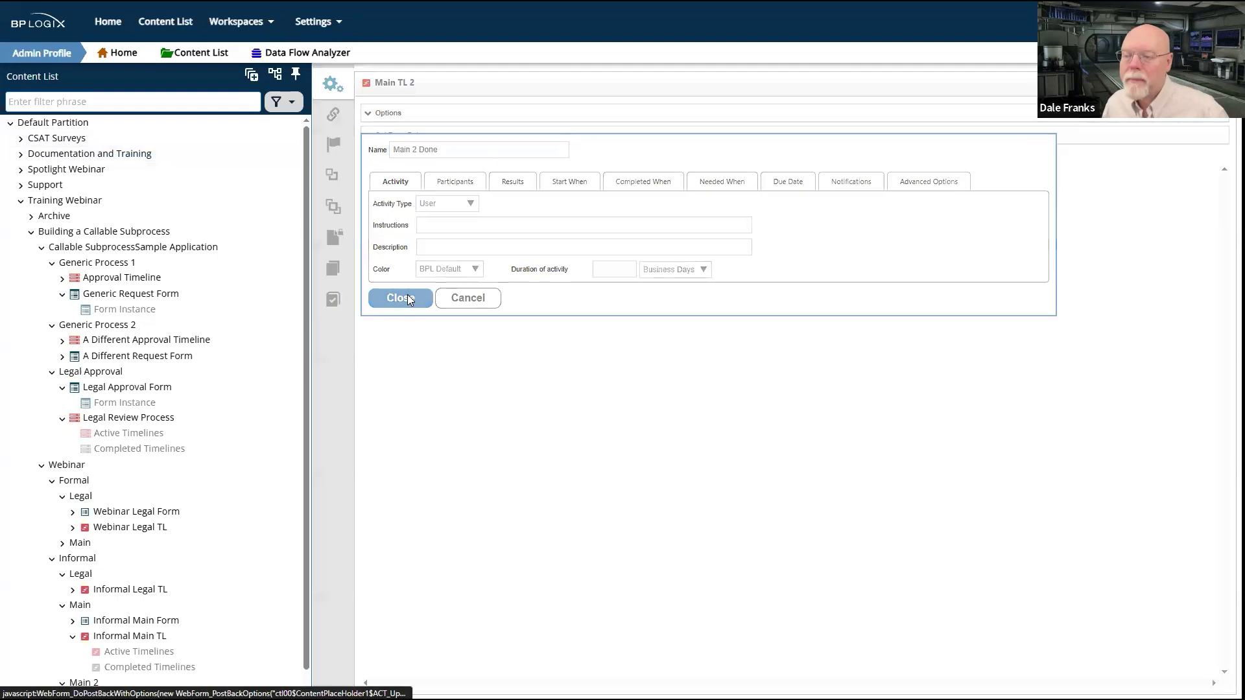
drag(545, 224, 549, 204)
drag(545, 249, 545, 225)
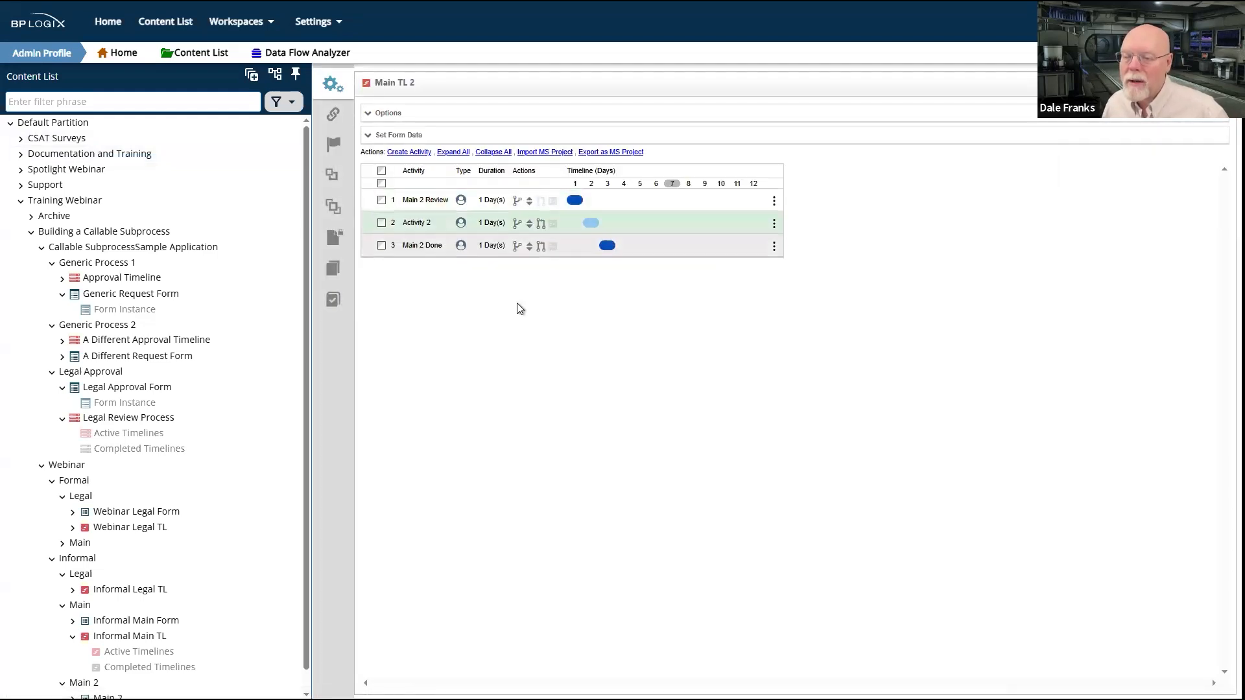
Step: Change Activity 2 to the Process type and have it start Informal Legal TL from the Informal Legal folder
double_click(414, 224)
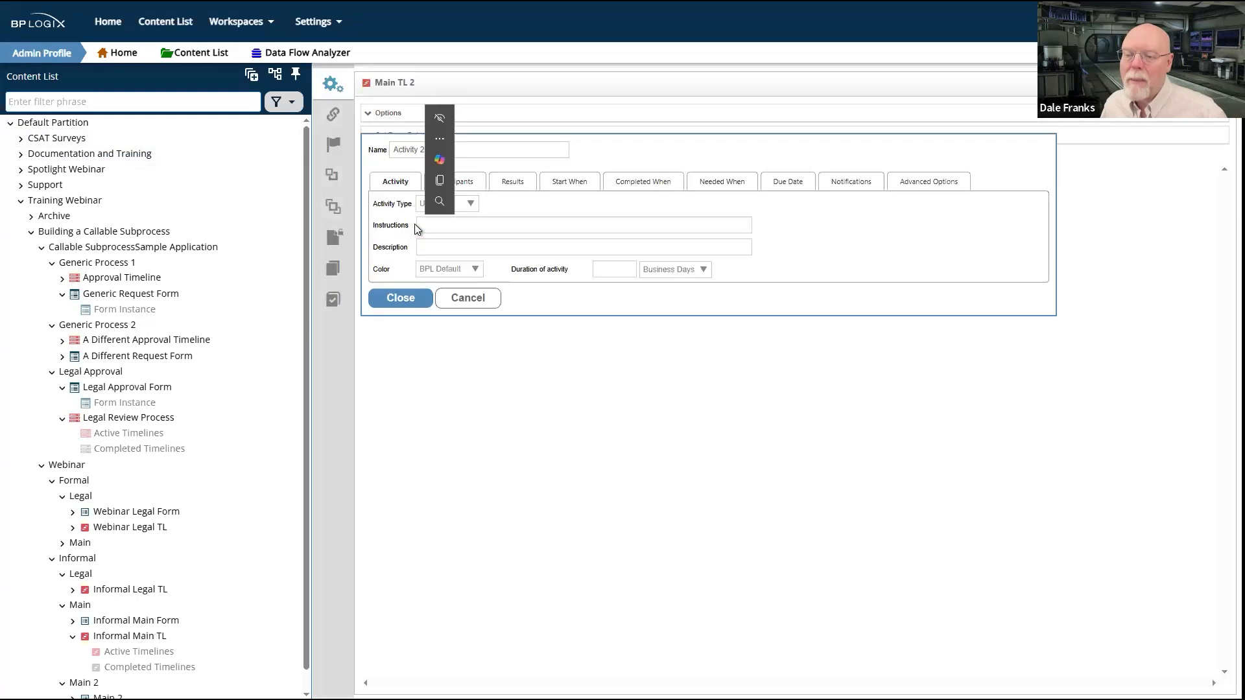
click(471, 204)
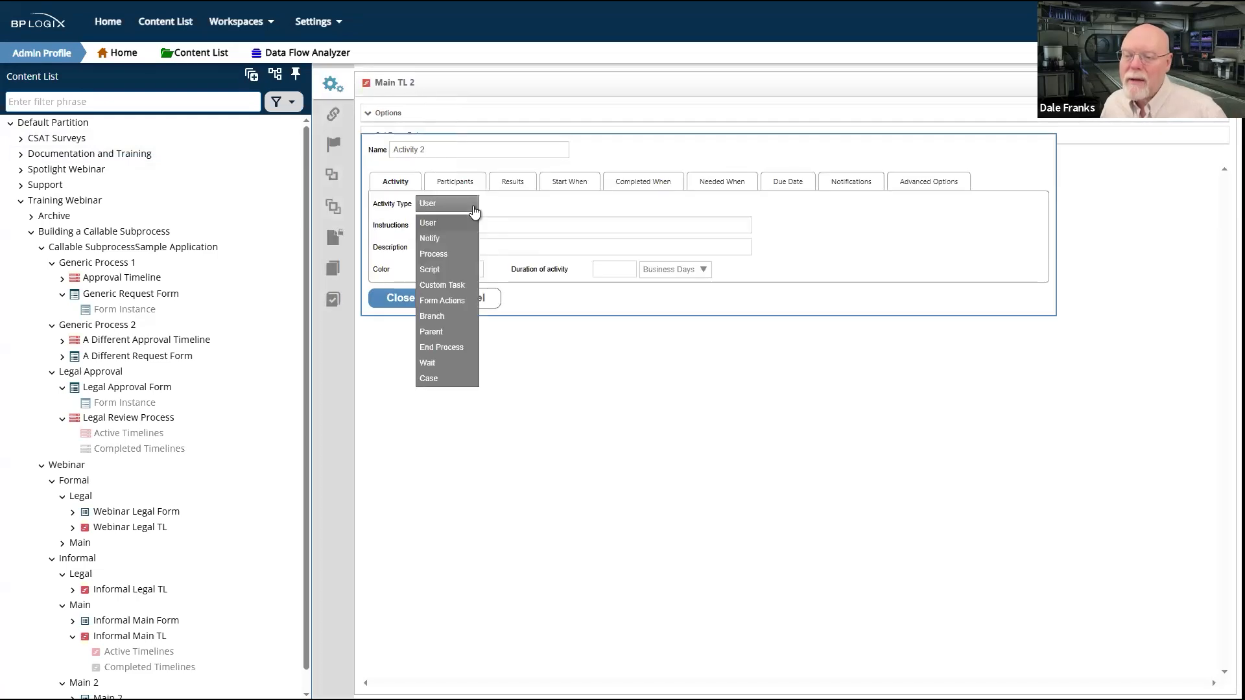
click(443, 253)
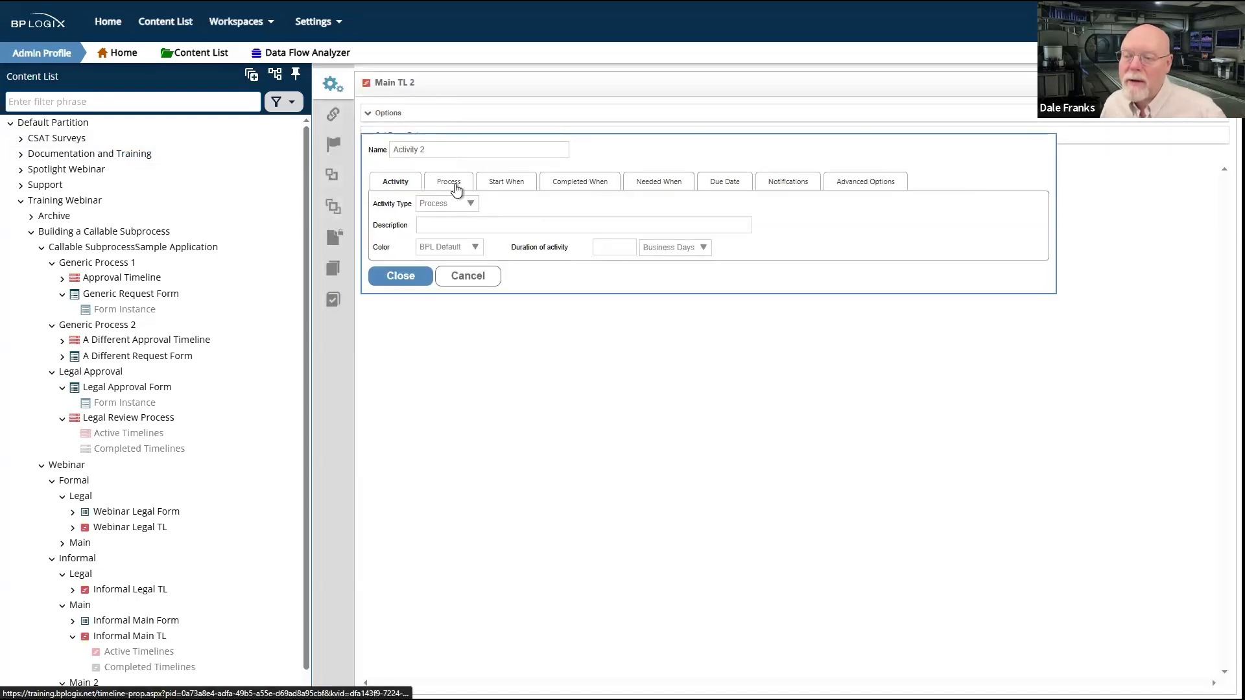
click(455, 188)
click(681, 207)
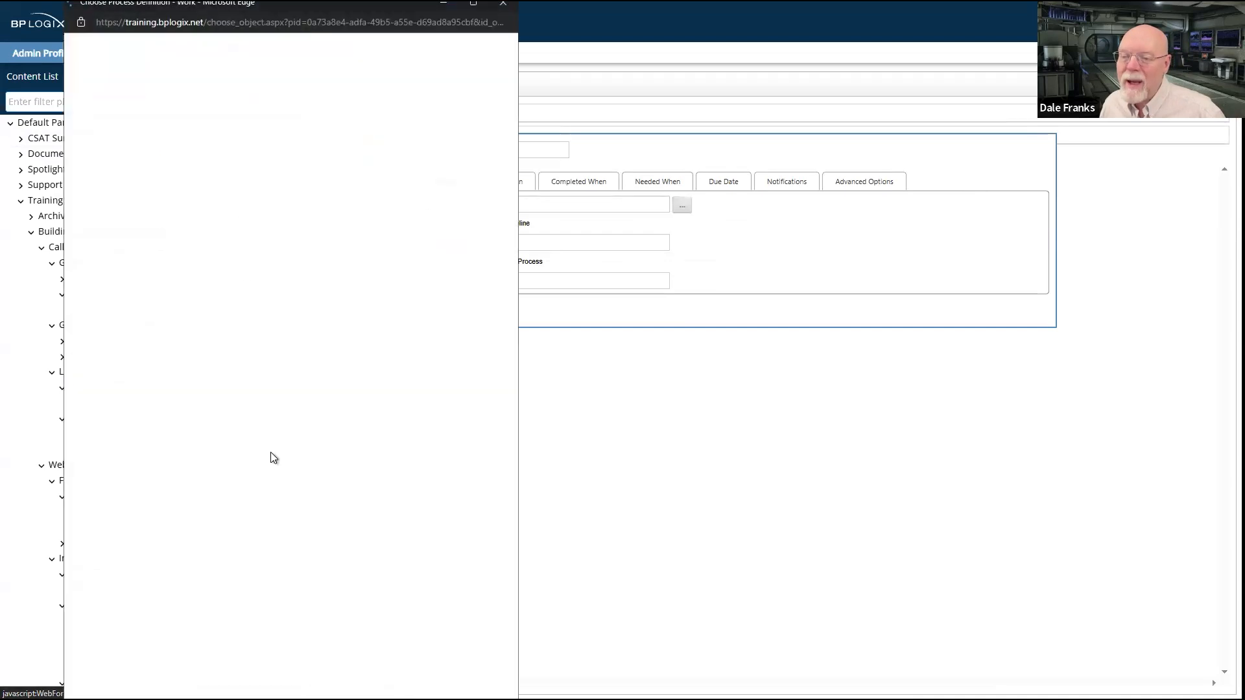
click(159, 545)
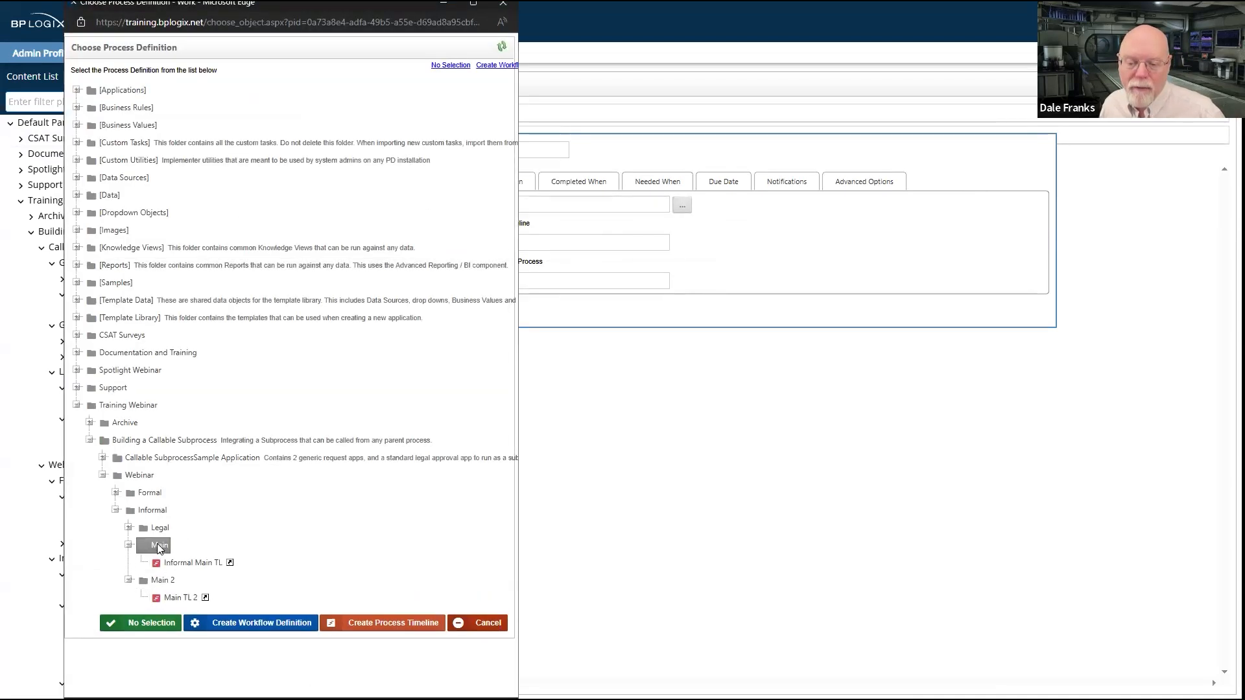
click(159, 530)
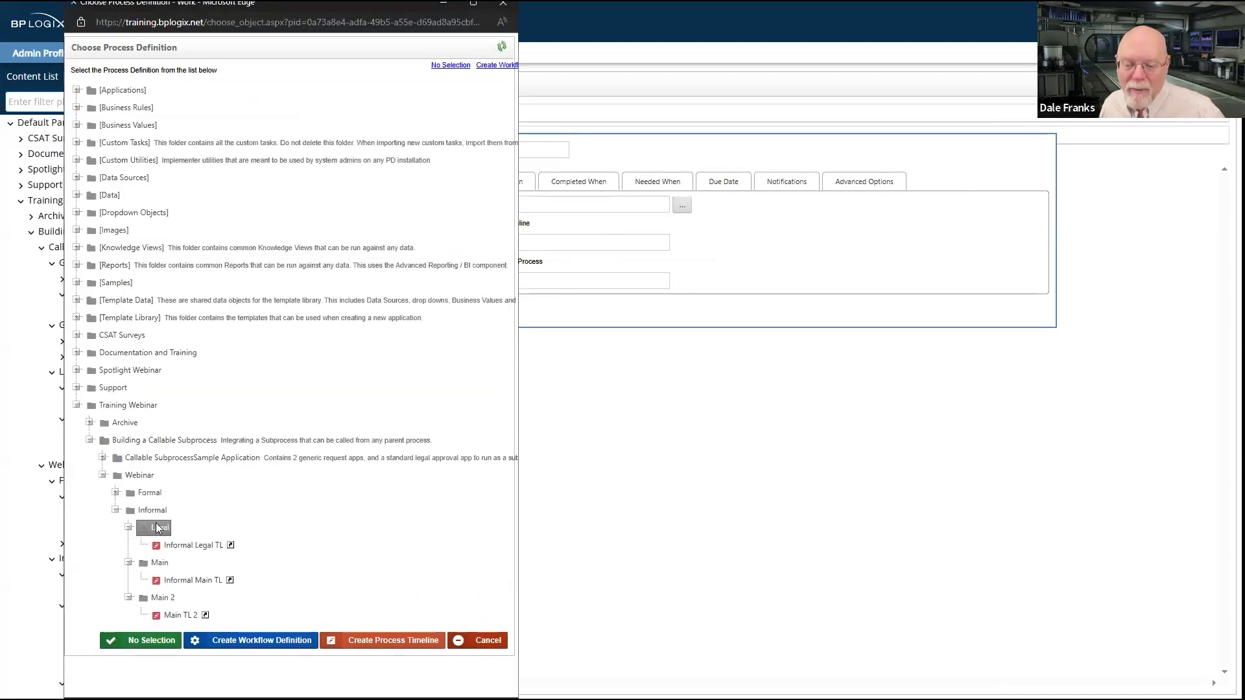
click(193, 543)
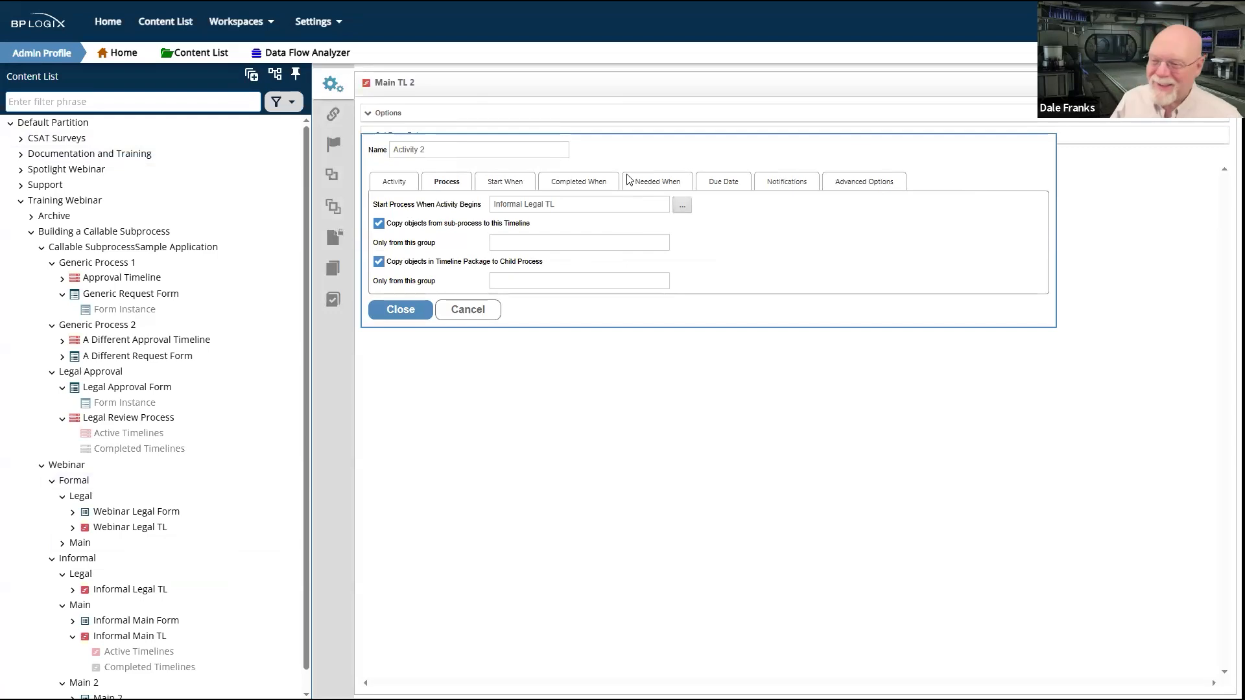
click(398, 309)
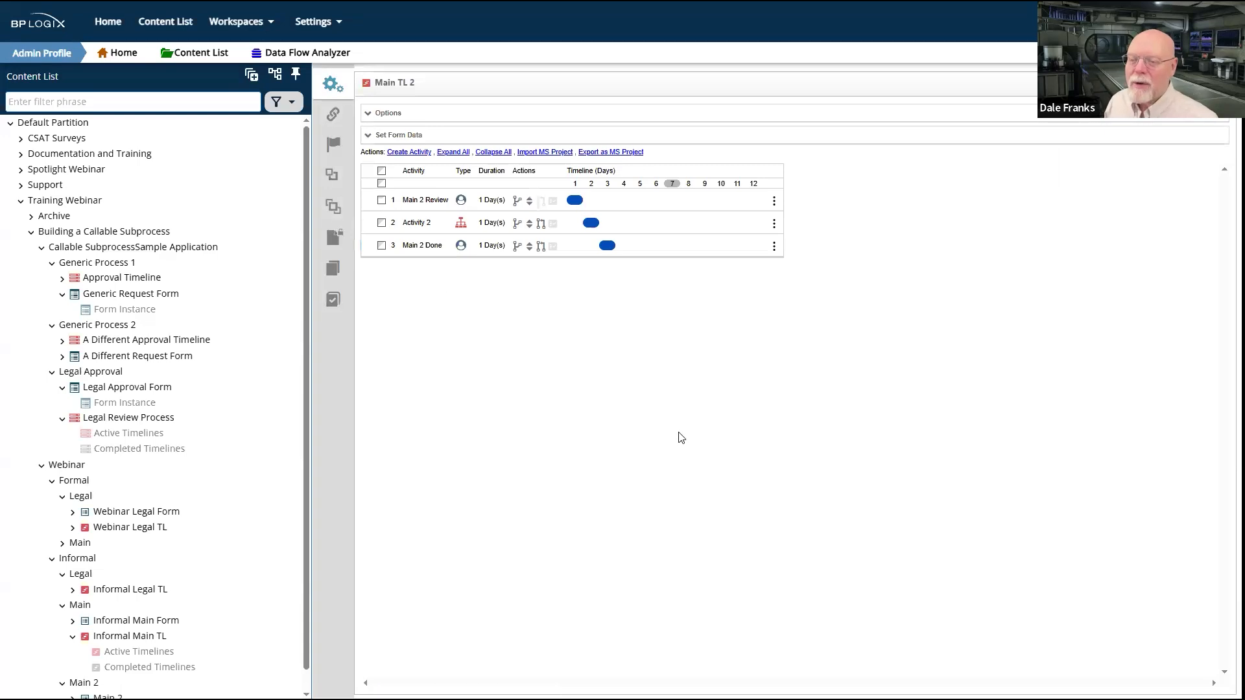
Step: Set Main 2 as the form for the timeline in its options and save the timeline
click(396, 118)
click(735, 237)
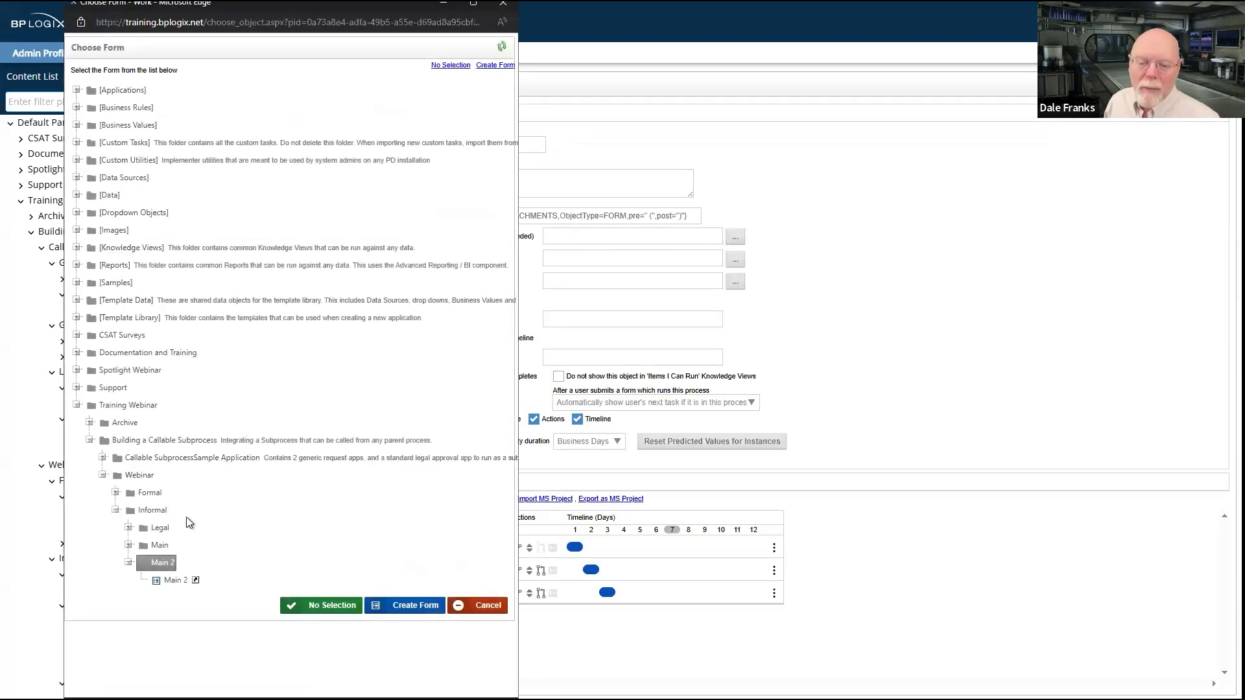
click(169, 581)
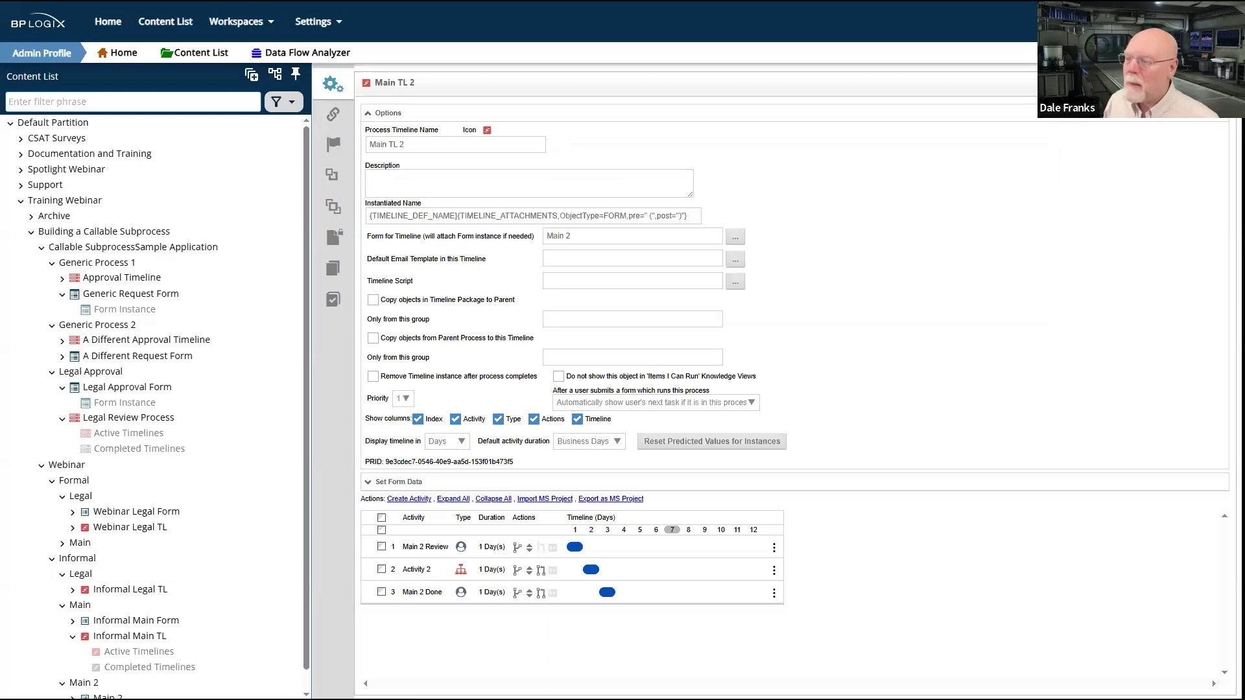
click(1165, 100)
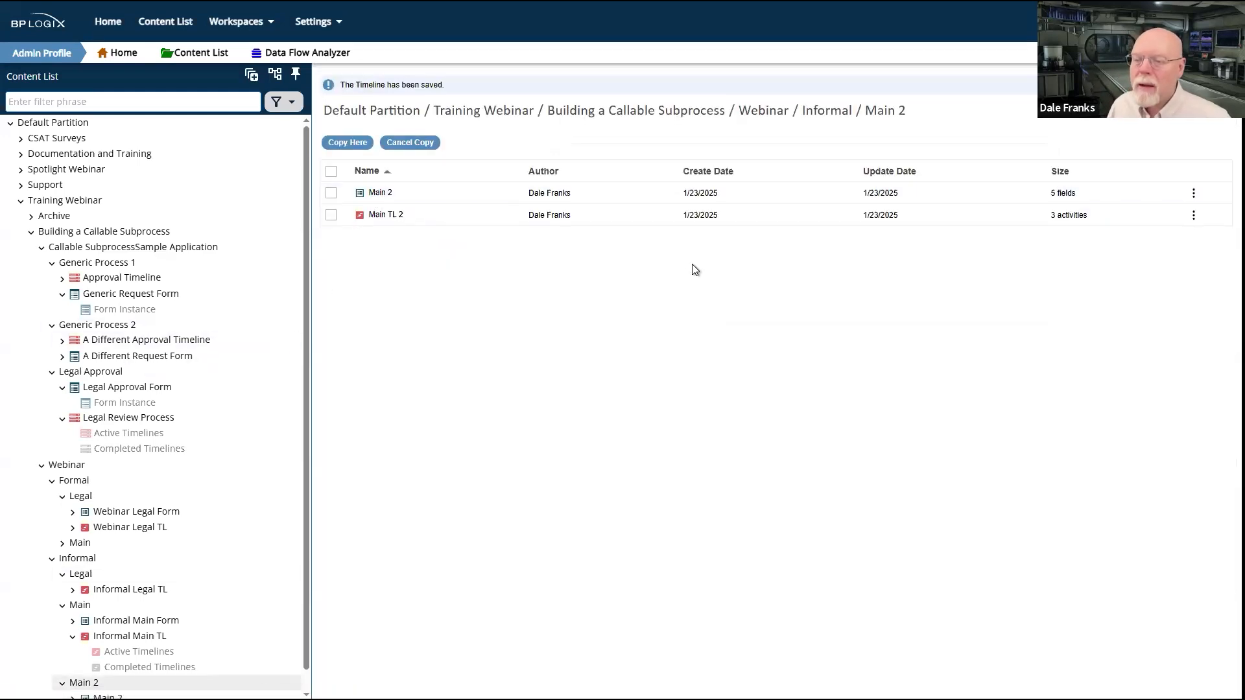
Step: Set the Main 2 form to start Main TL 2 automatically after submission and save the form
click(380, 193)
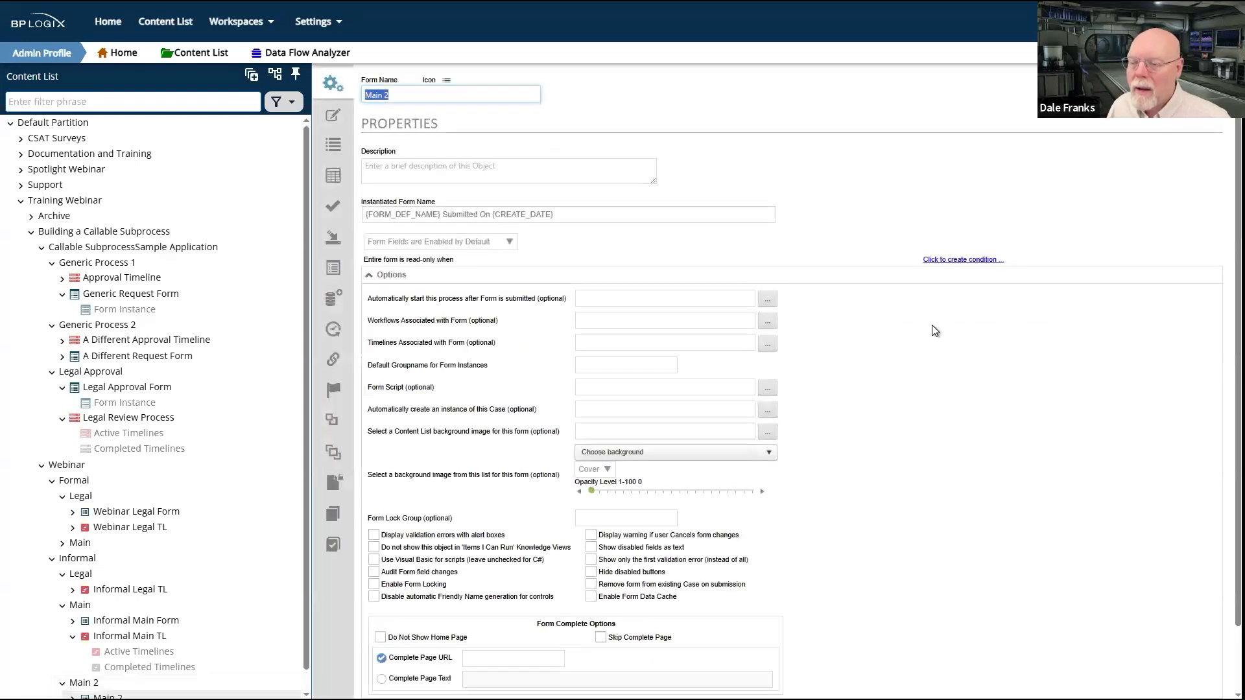
click(767, 298)
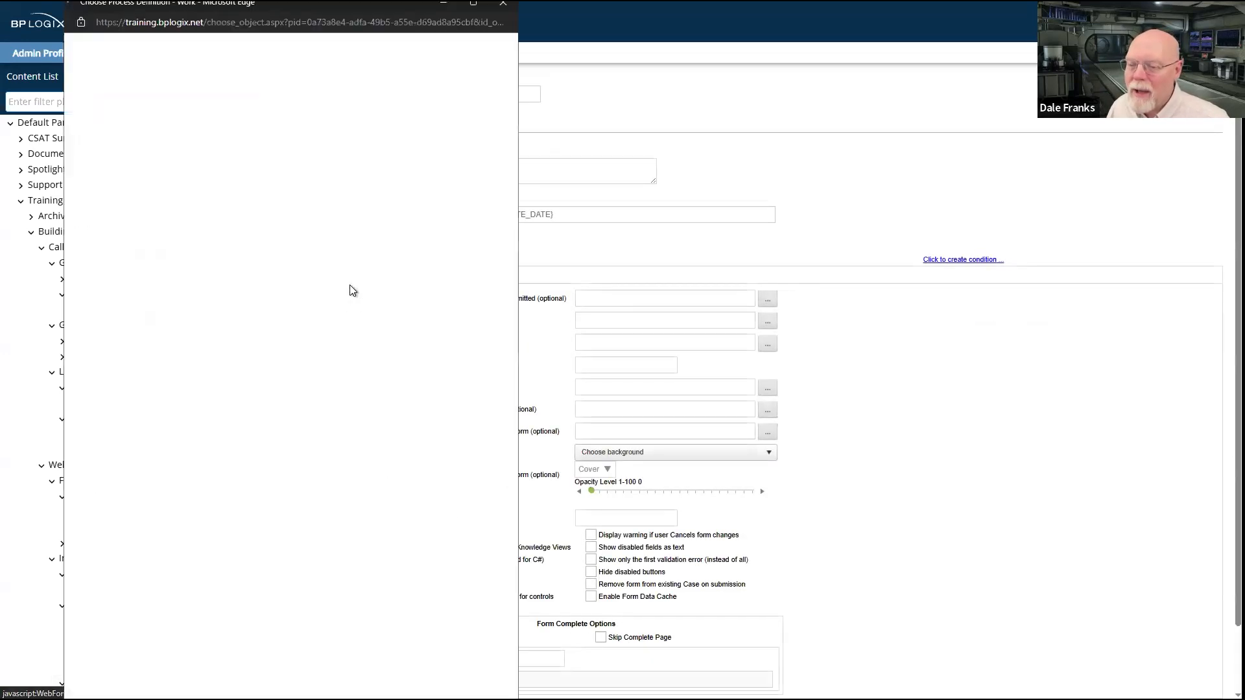
click(180, 581)
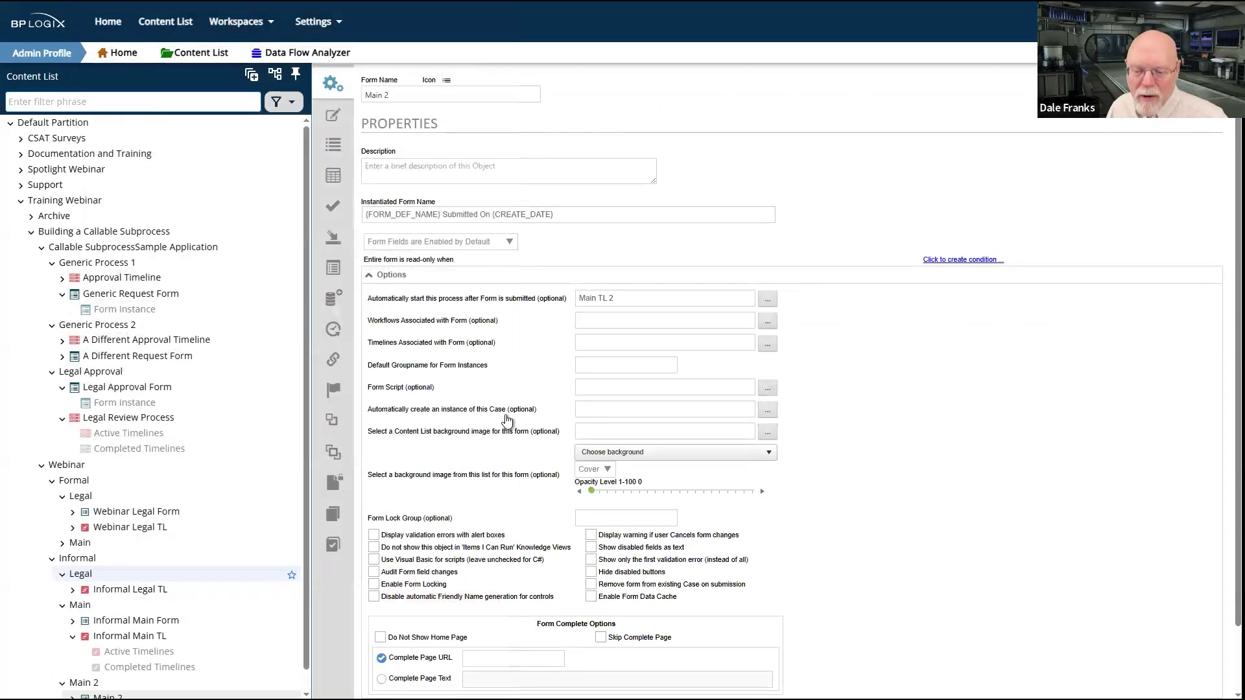
click(1130, 109)
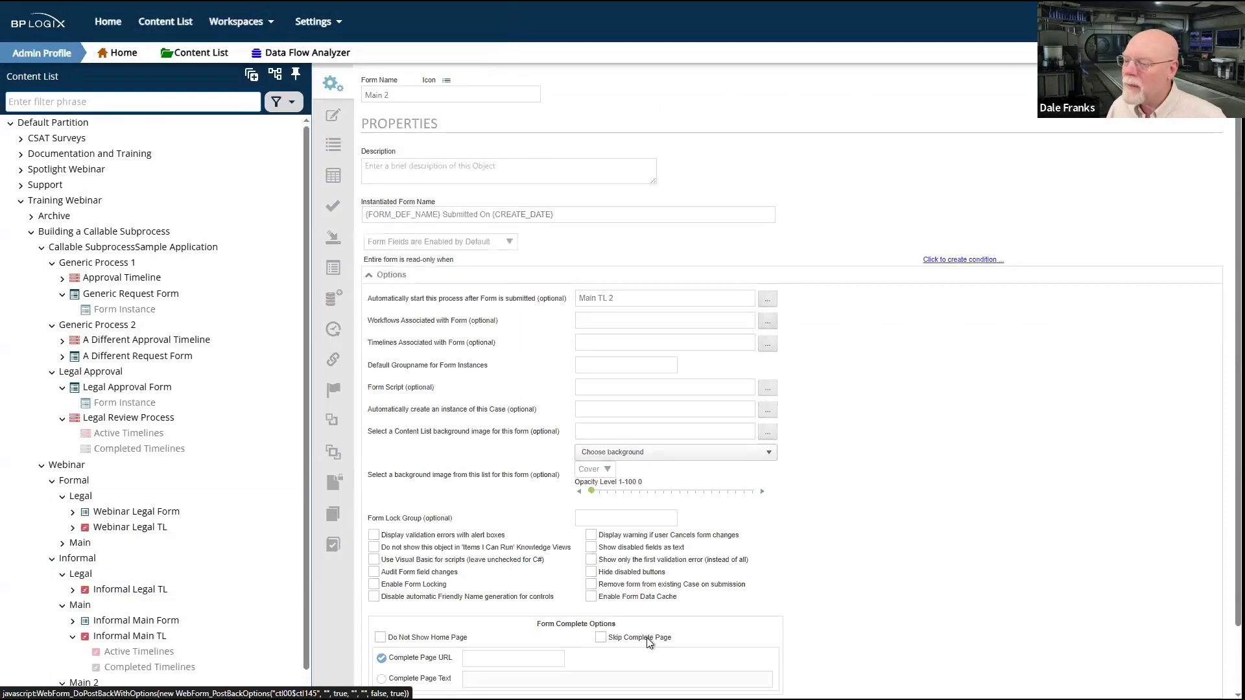
Step: Run the Main 2 form, fill its text fields with "ydtyj", "etyjte" and "etyj", select Sure, and submit it
click(331, 171)
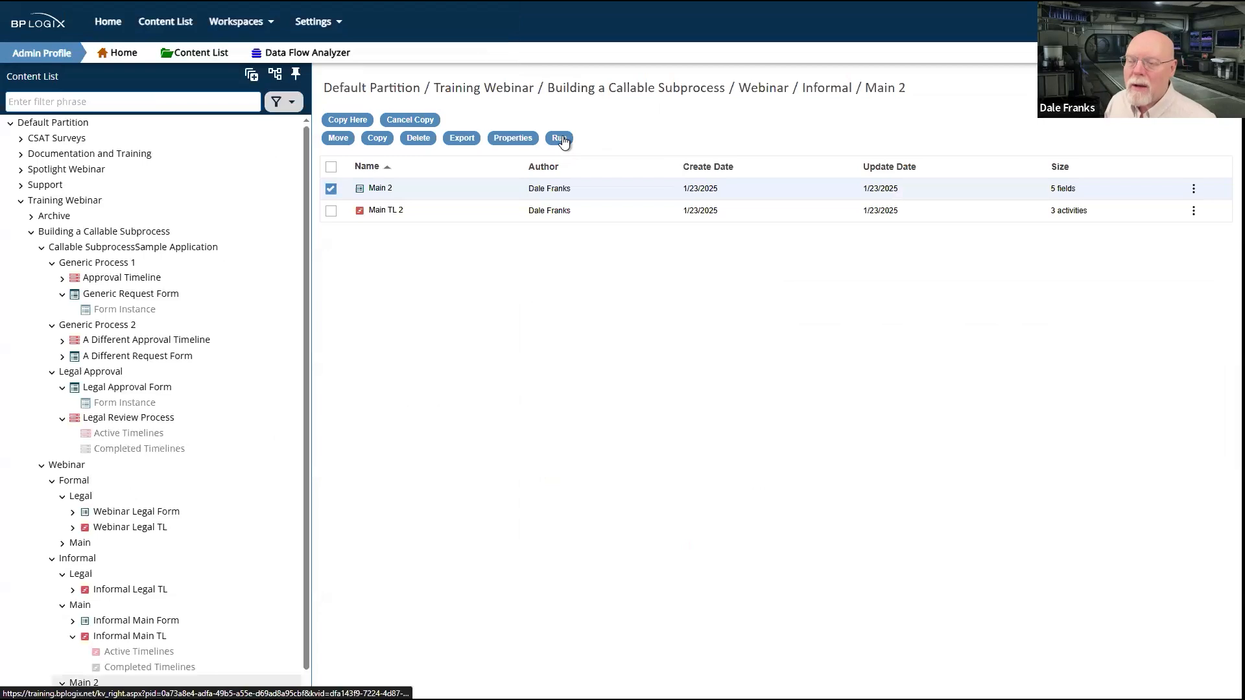
click(559, 139)
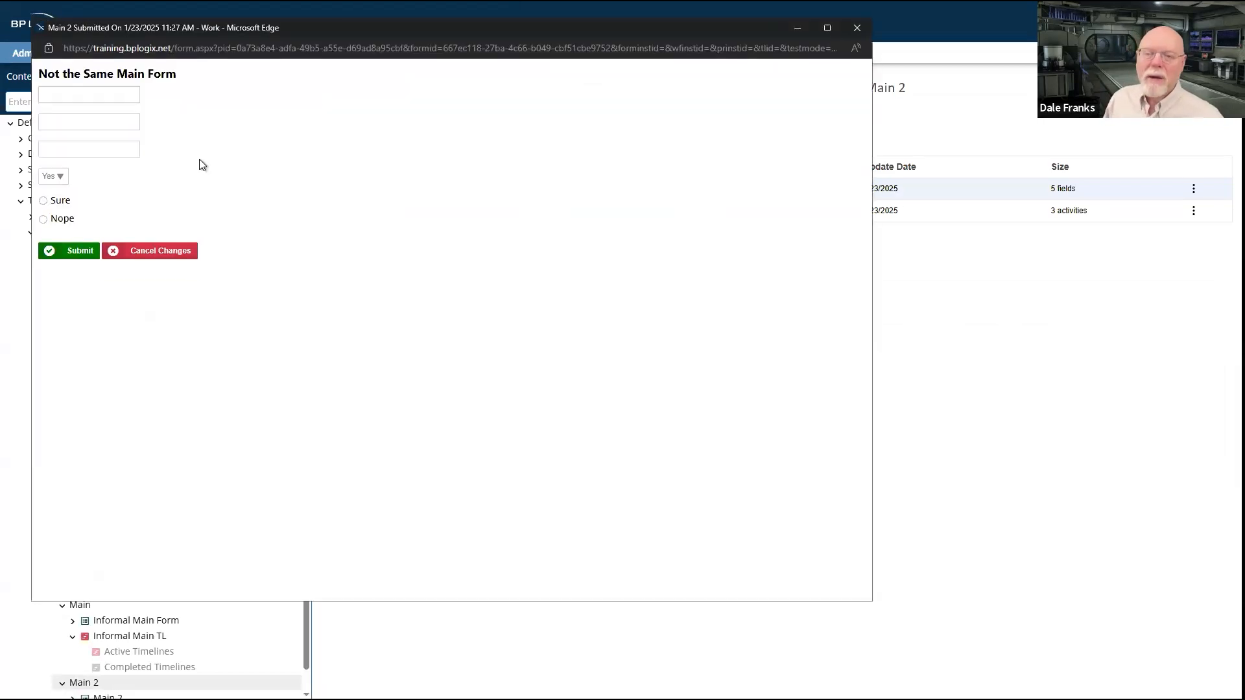
click(77, 102)
text(ydtyj)
click(76, 125)
text(etyjte)
click(78, 149)
text(etyj)
click(43, 201)
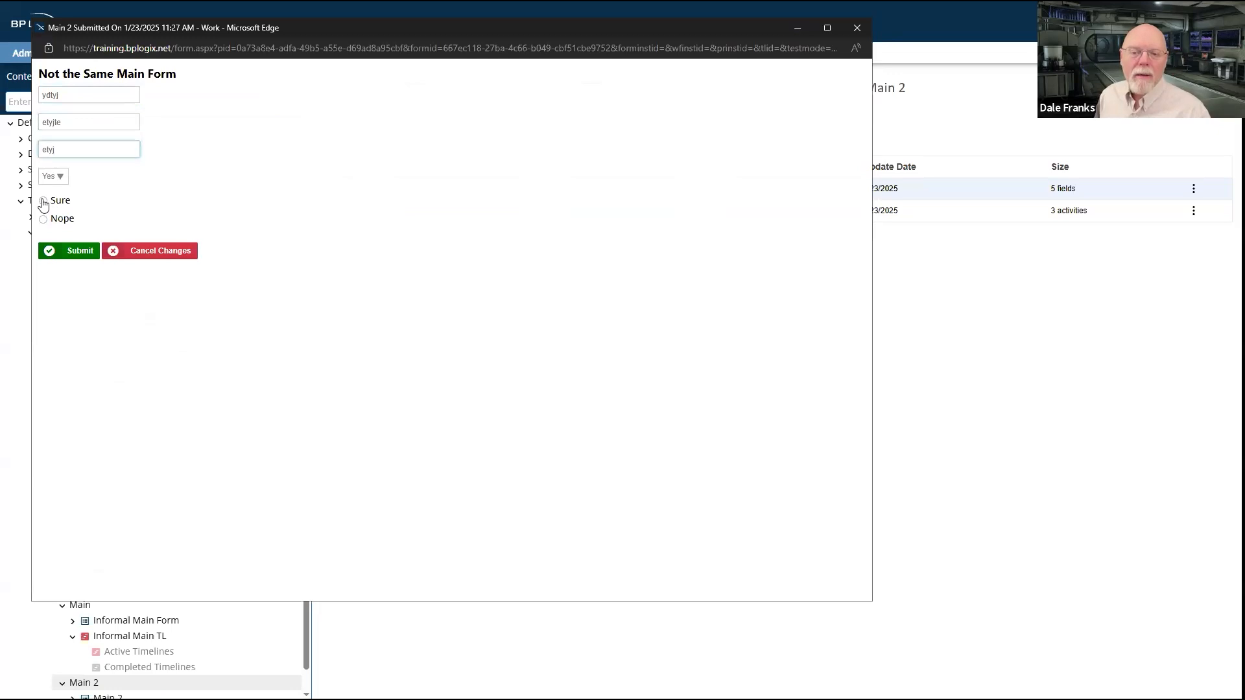
click(77, 250)
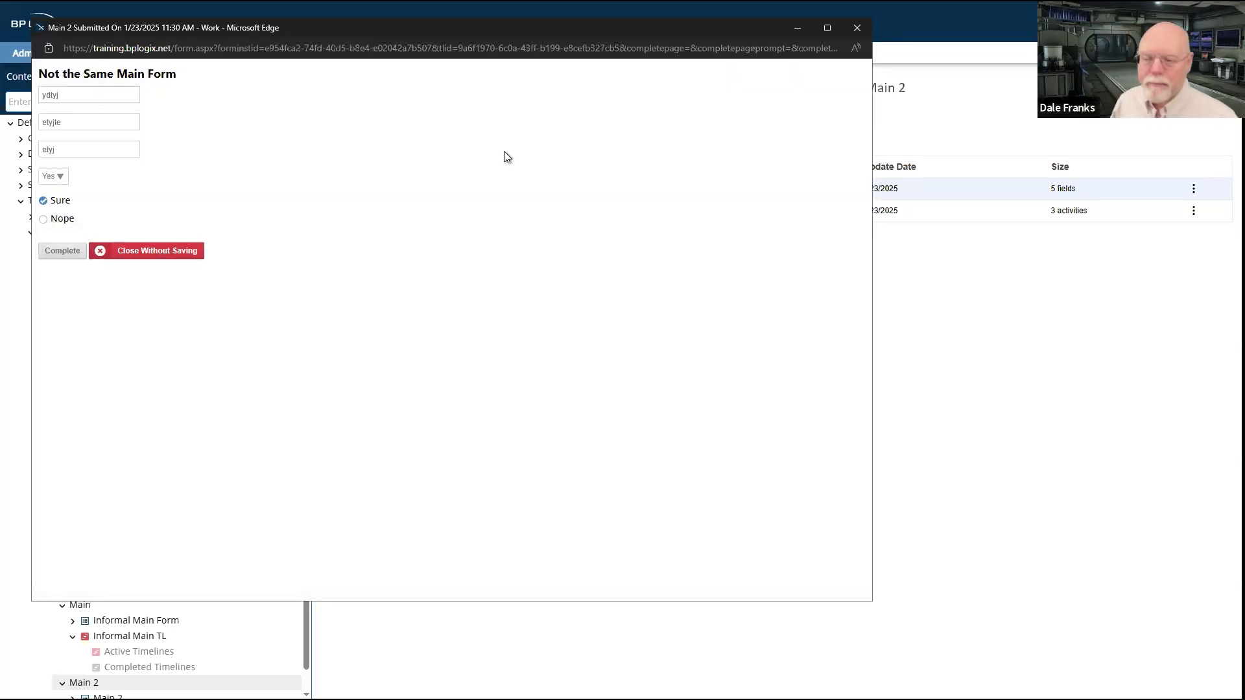
Step: Complete the task on the submitted Main 2 form and switch to the User Profile workspace with its task list
click(72, 254)
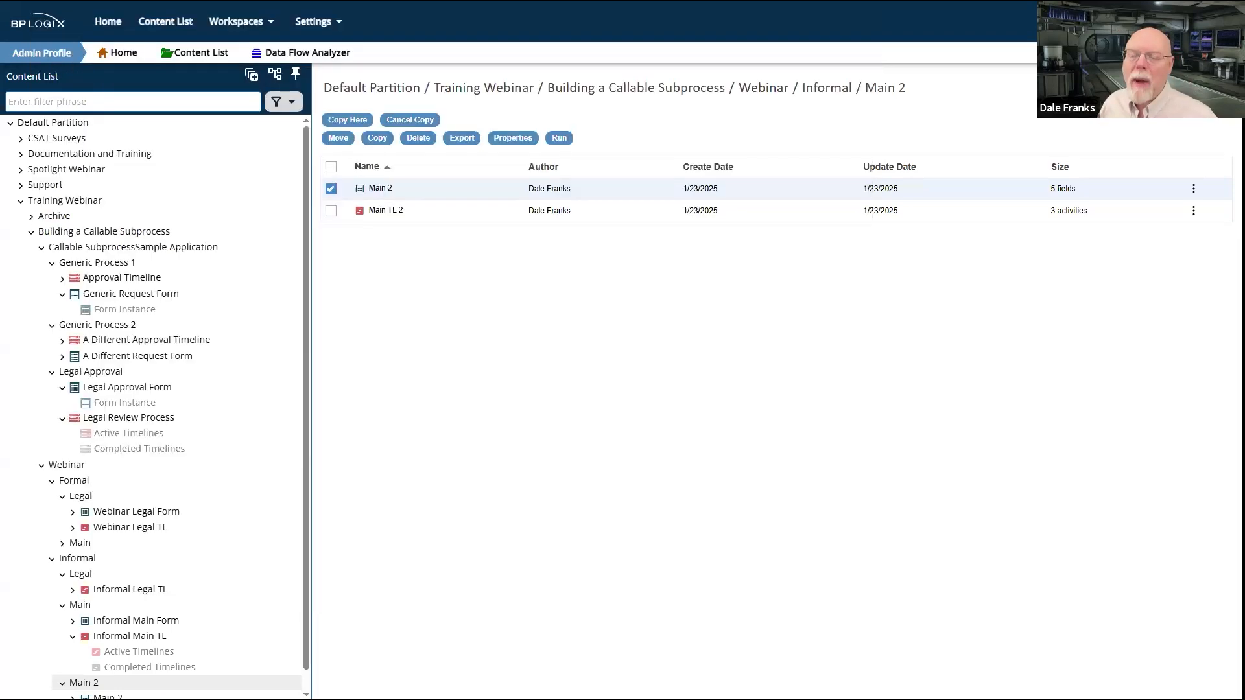
click(599, 83)
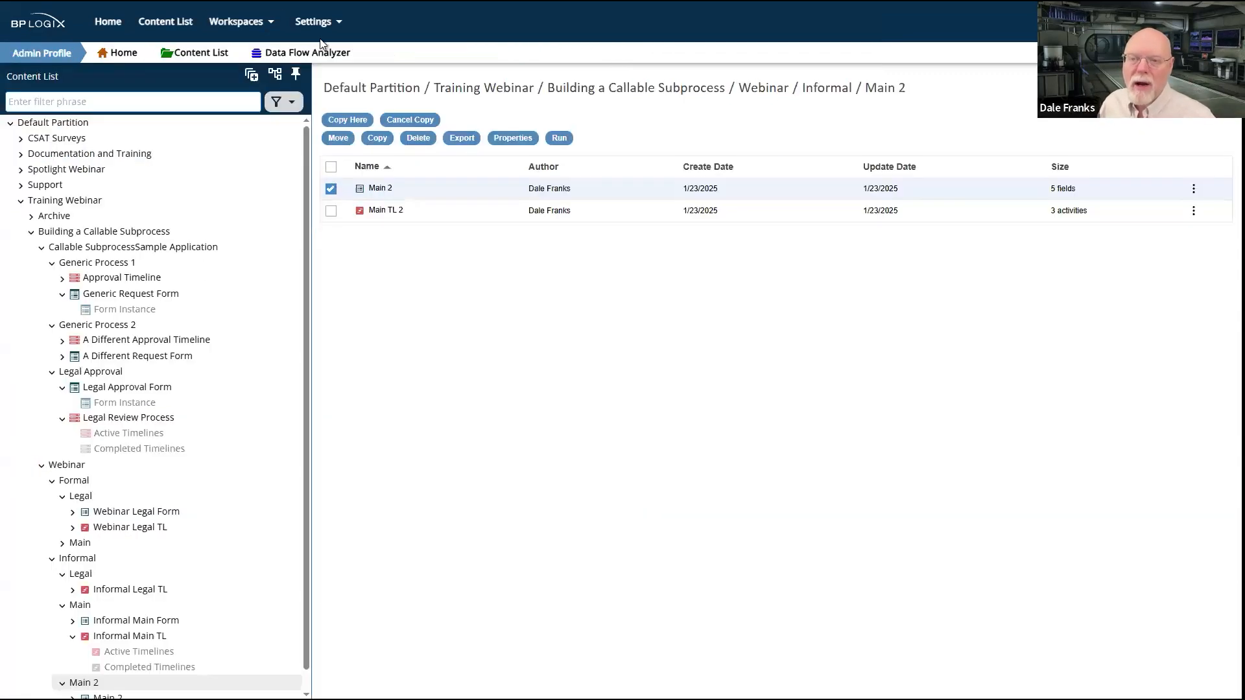
click(67, 253)
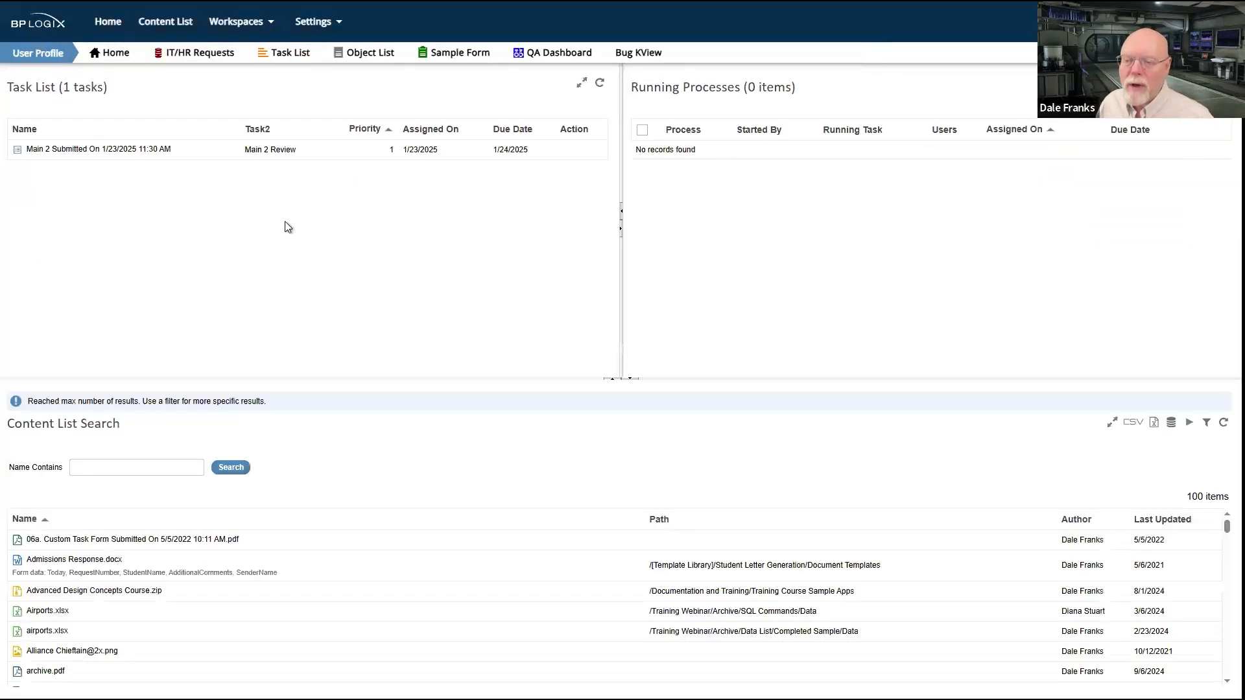
Step: Refresh the task list and complete the submitted Main 2 form's Legal Approval tasks and its Main 2 Done task
click(599, 83)
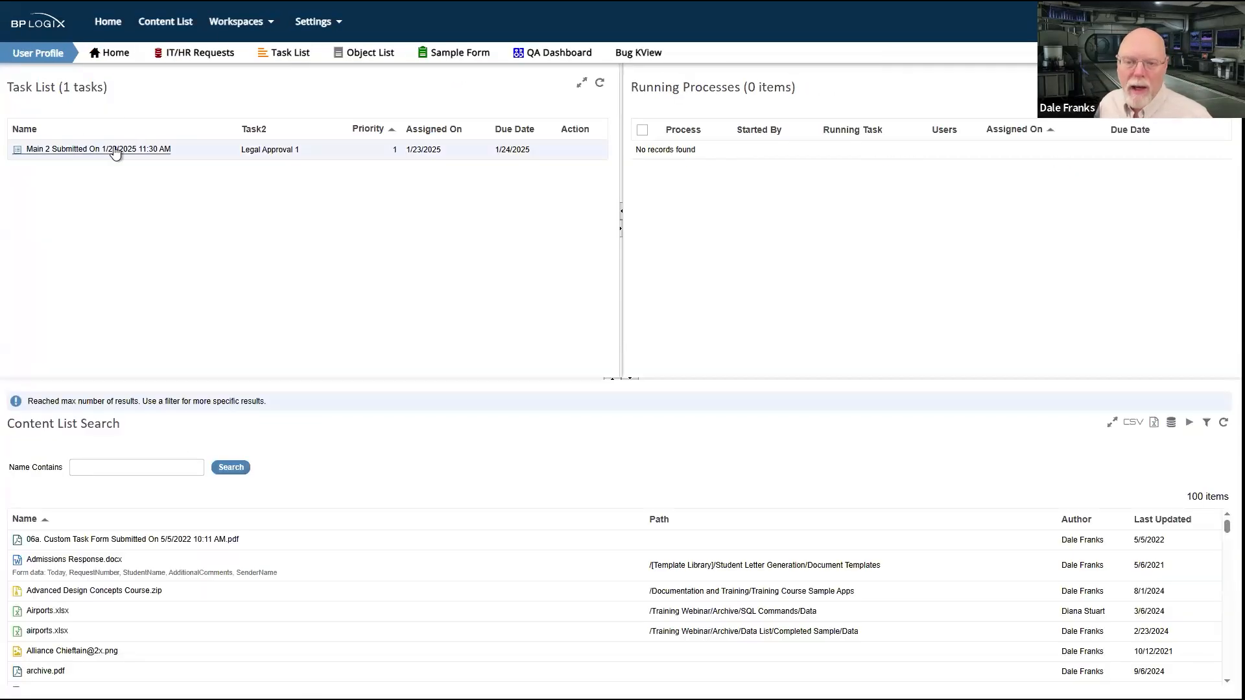
click(112, 148)
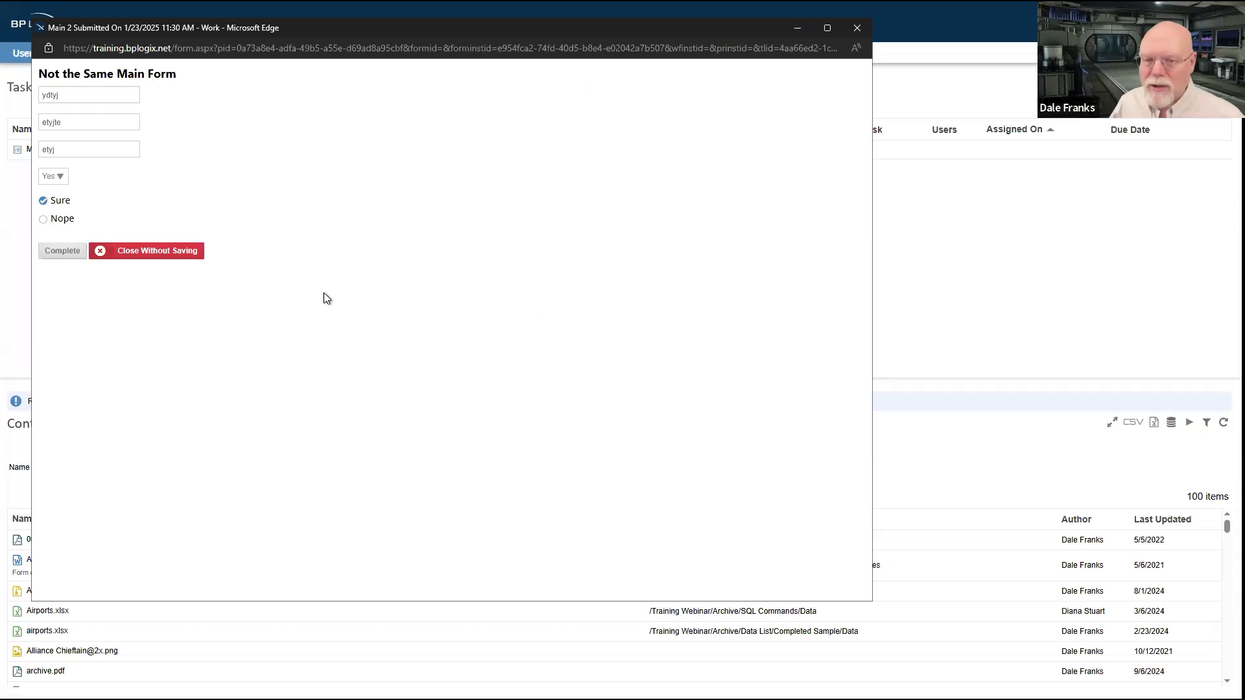
click(54, 256)
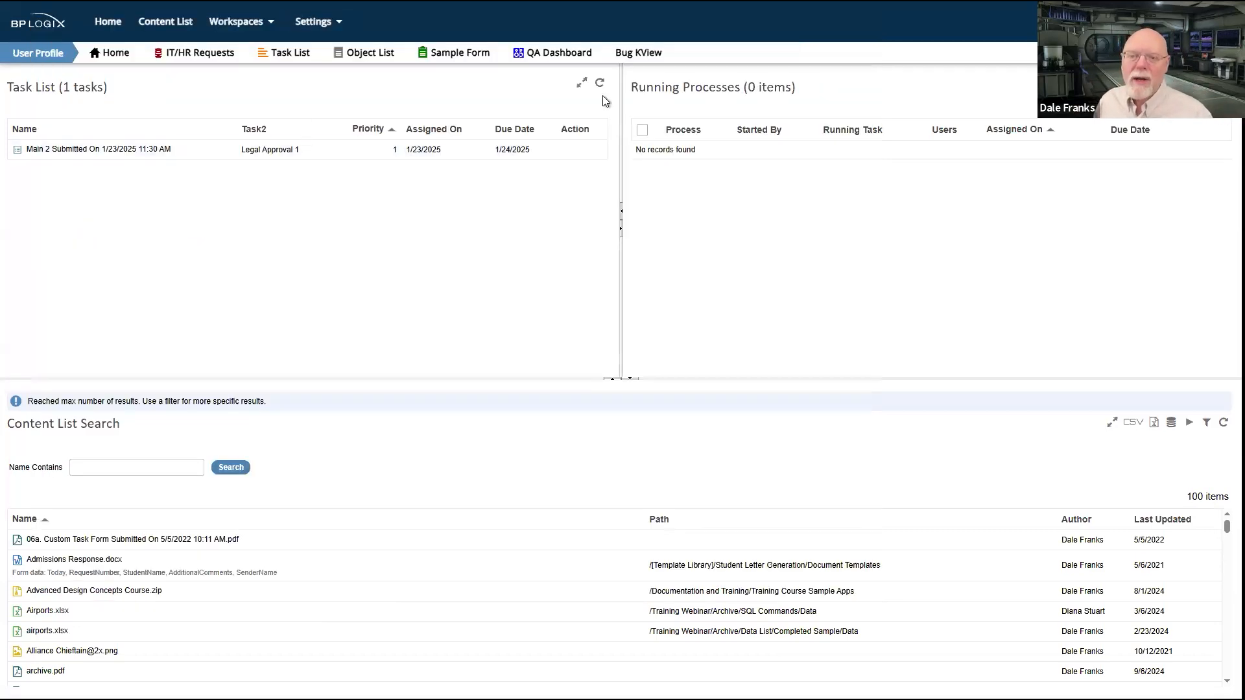
click(297, 150)
click(63, 251)
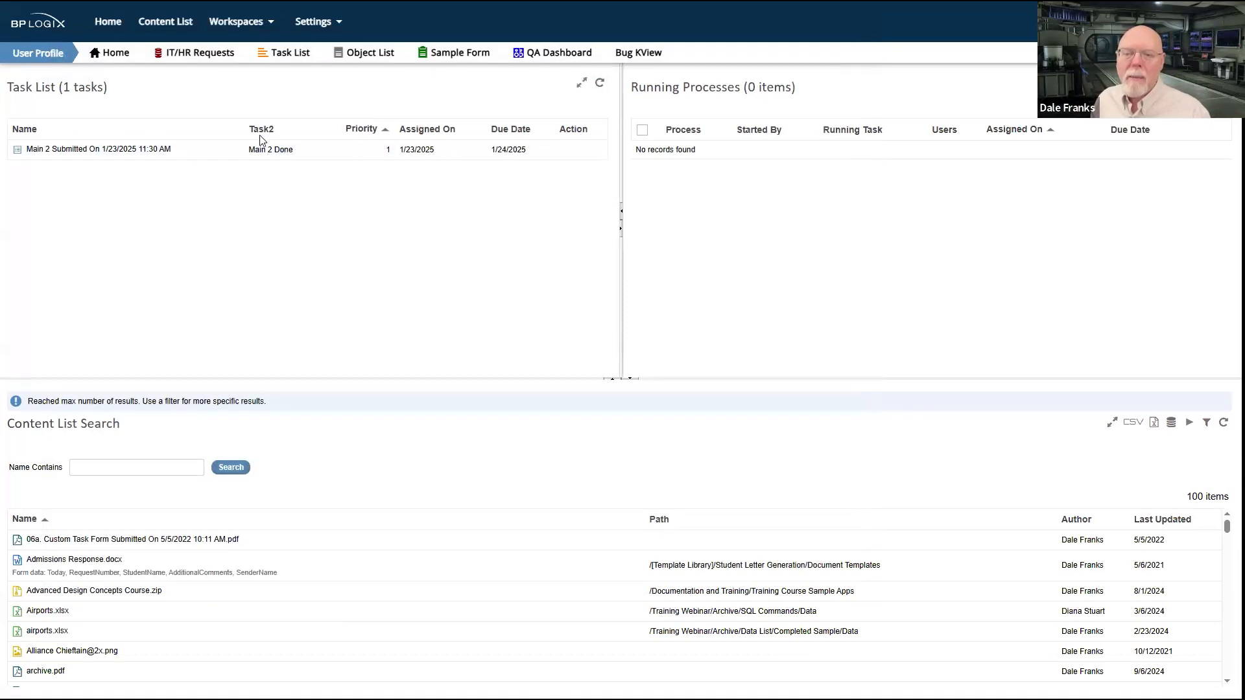
click(121, 151)
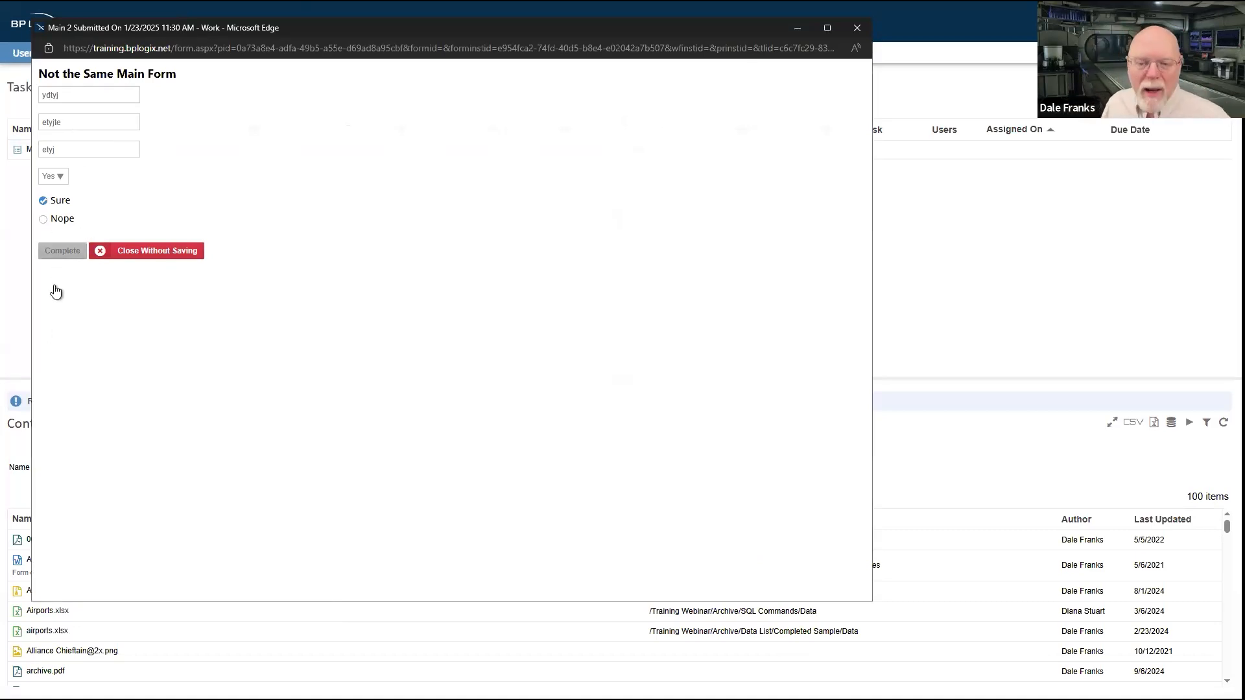
click(62, 251)
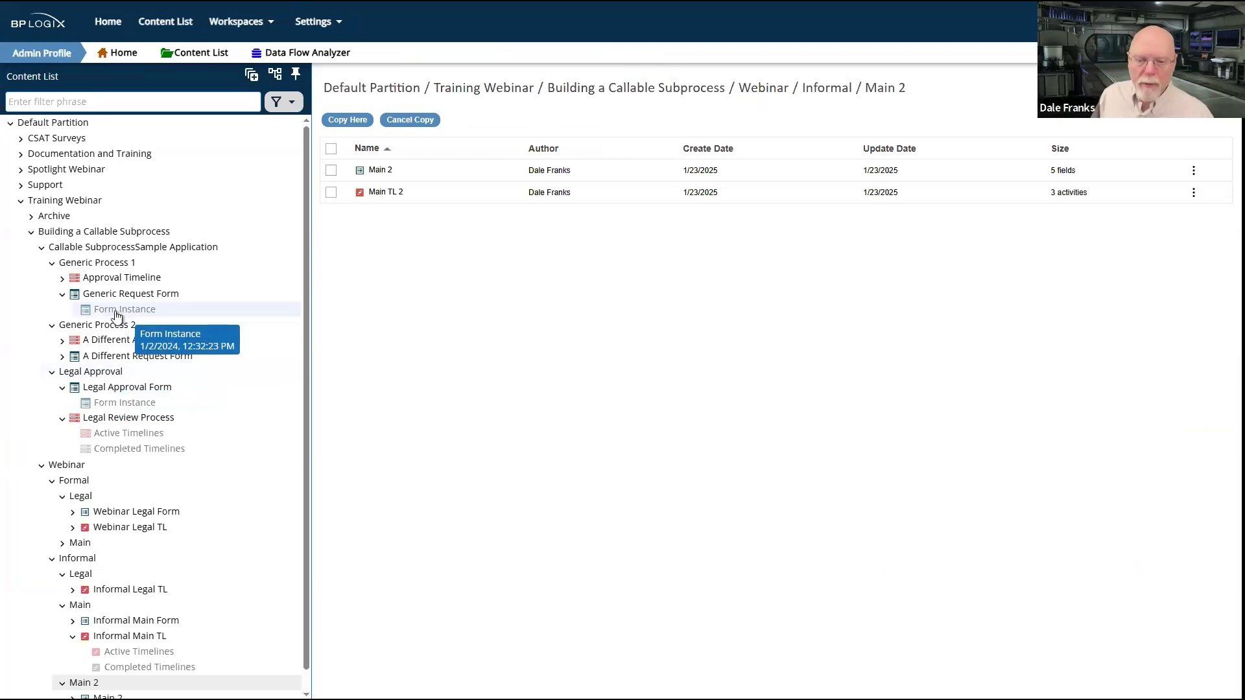
Step: Open the Generic Request Form in Generic Process 1 of the sample application for editing
click(111, 373)
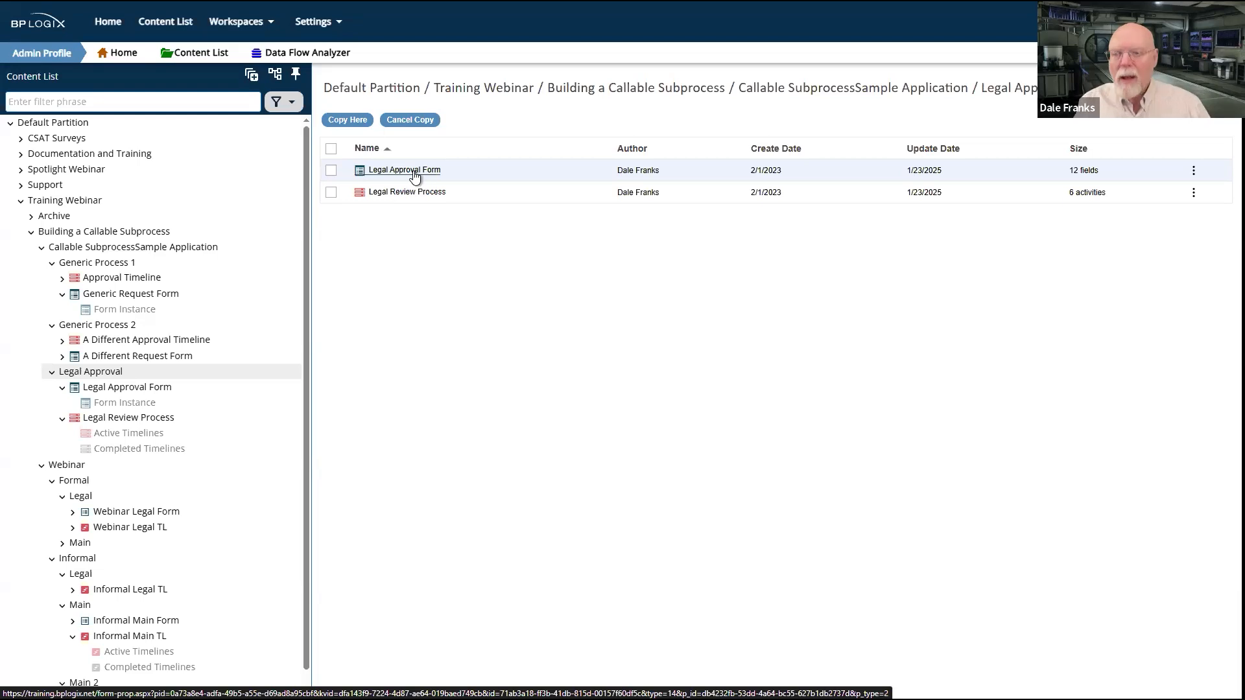
click(118, 278)
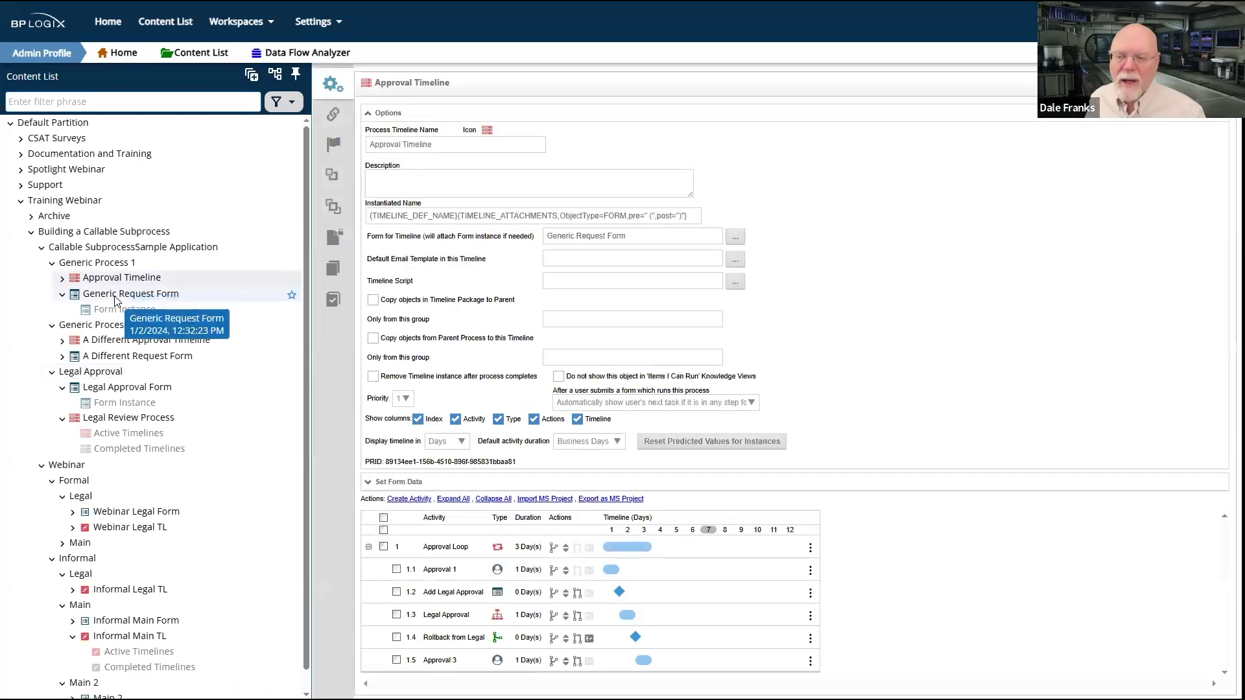
click(115, 295)
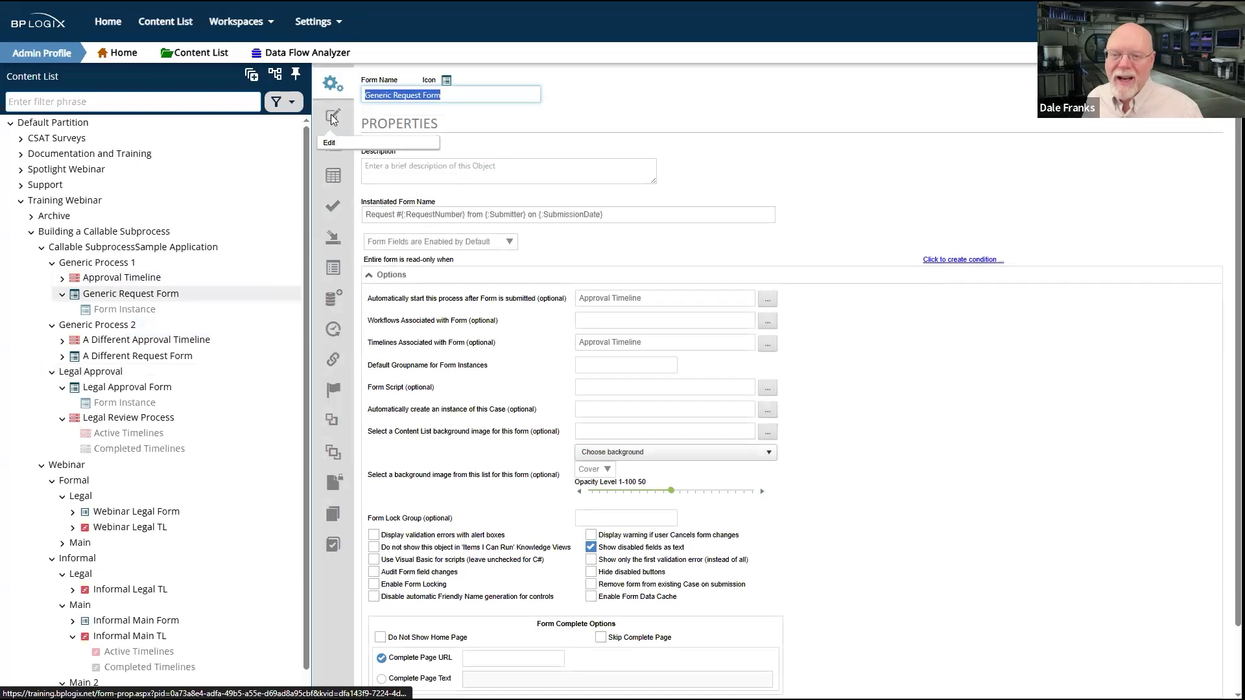
click(332, 117)
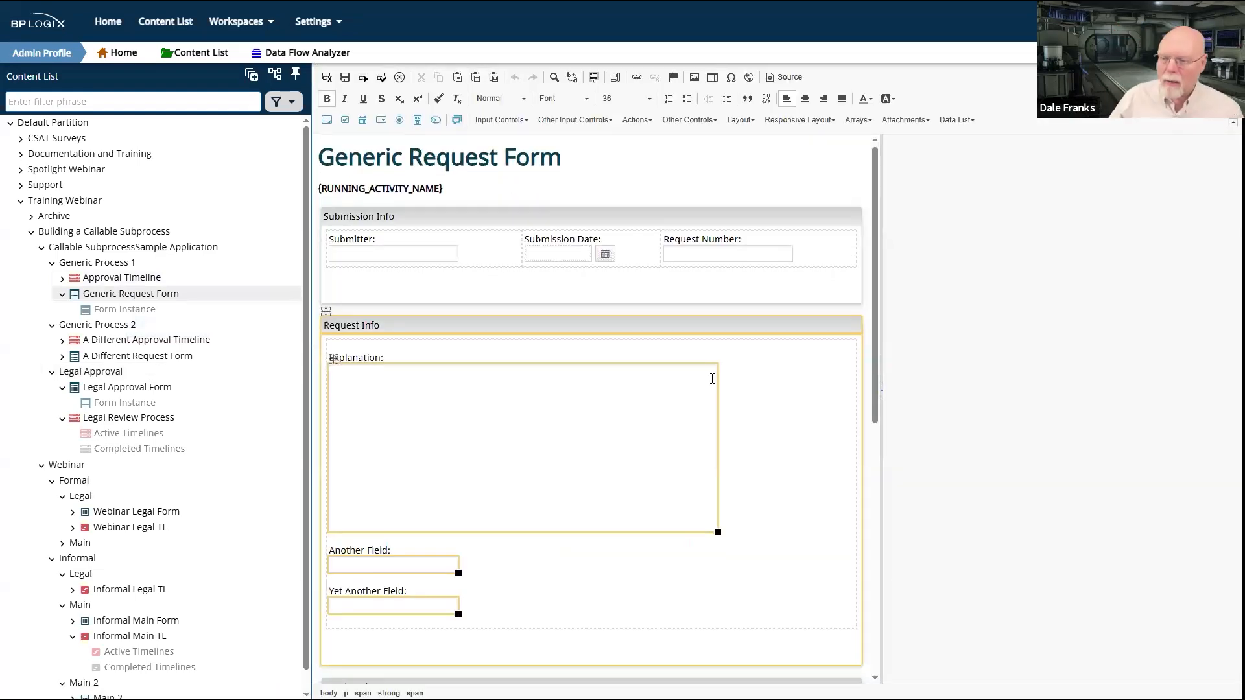
Step: Enter "Legal Review" as the text of the form's SectionLegal section and show the section's field properties
scroll(712, 379, down, 8)
click(324, 179)
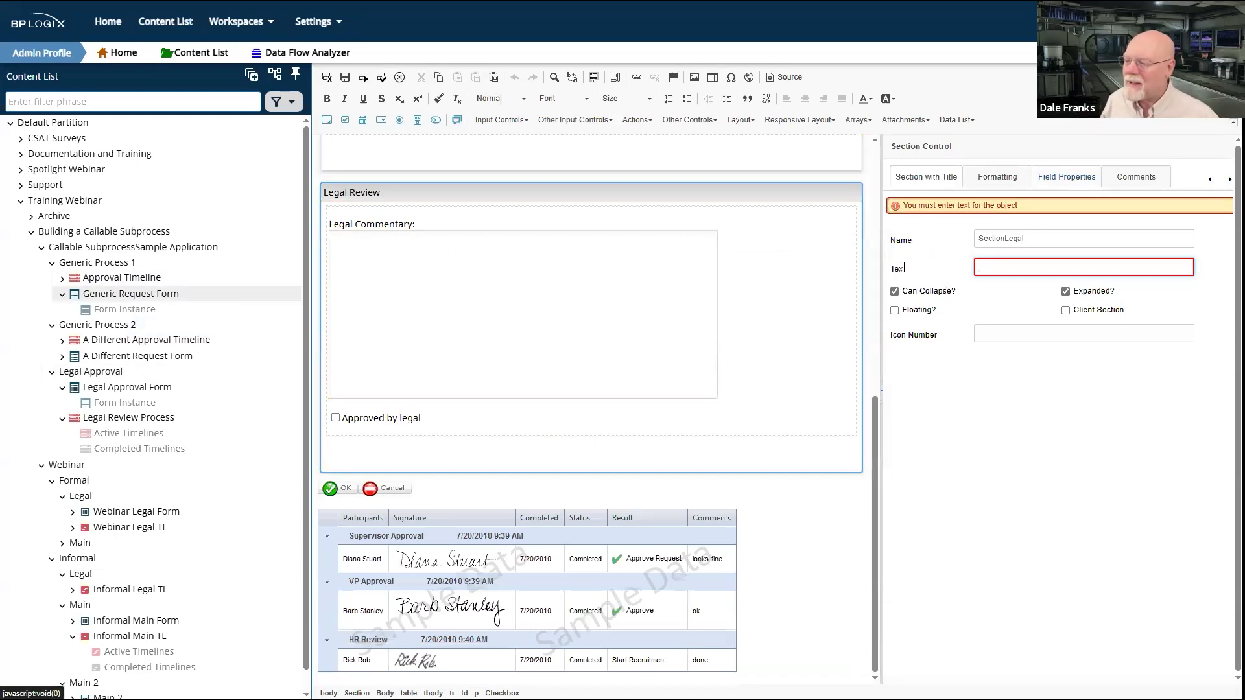
click(997, 267)
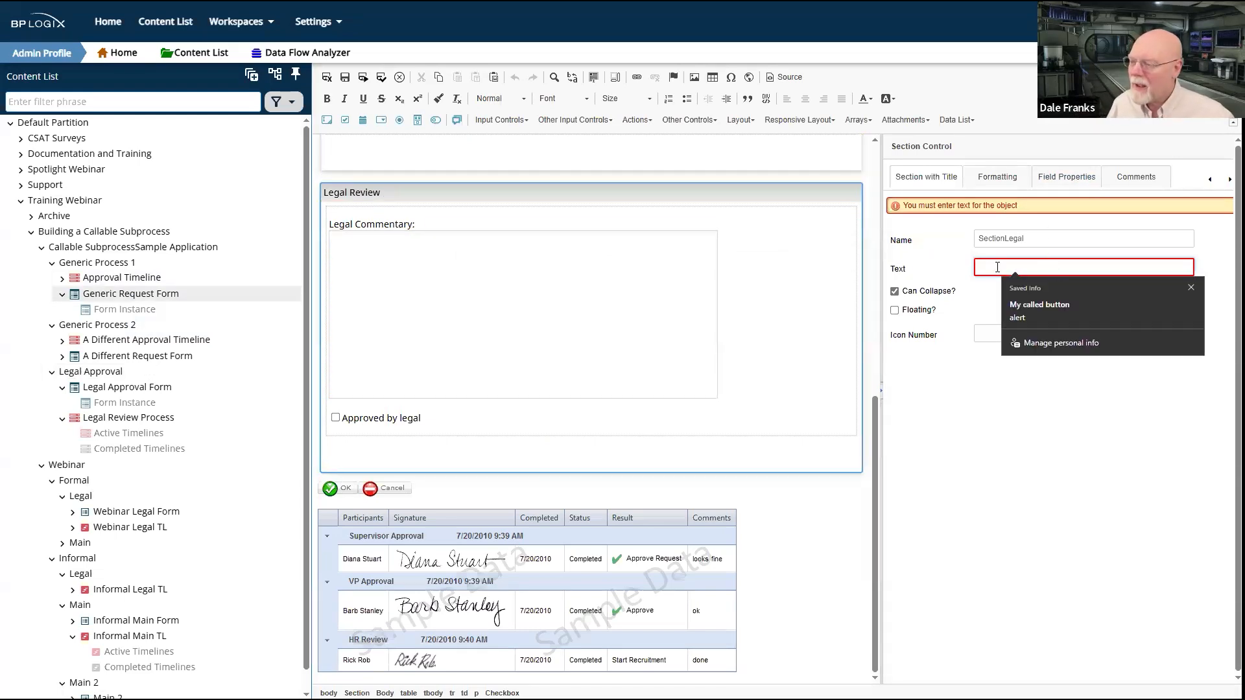
text(Legal Review)
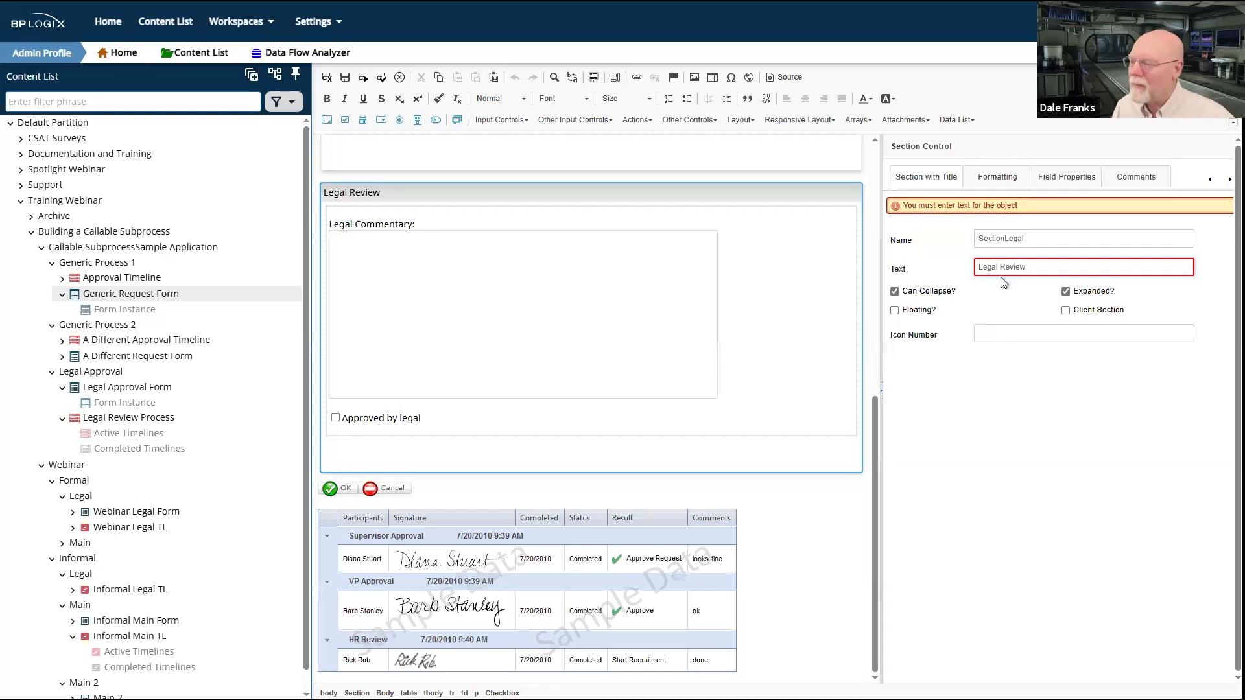
click(1042, 179)
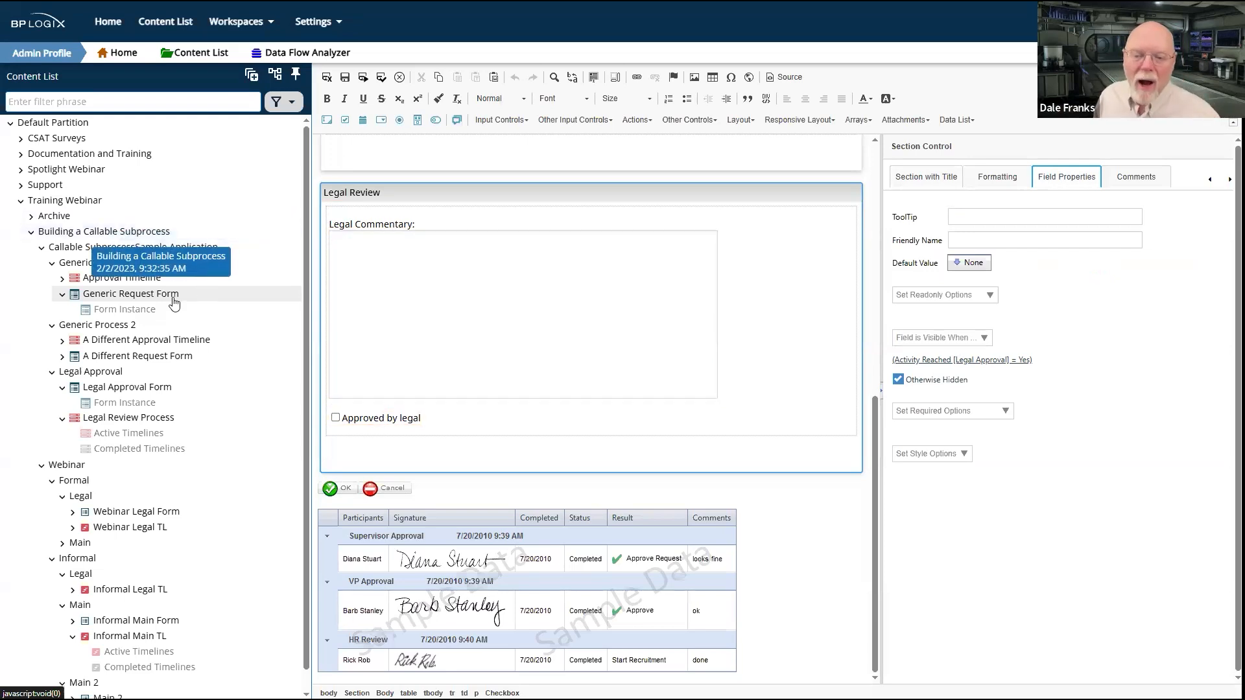
Step: Examine the activities of the Approval Timeline with its options collapsed, and those of A Different Approval Timeline in Generic Process 2
click(129, 280)
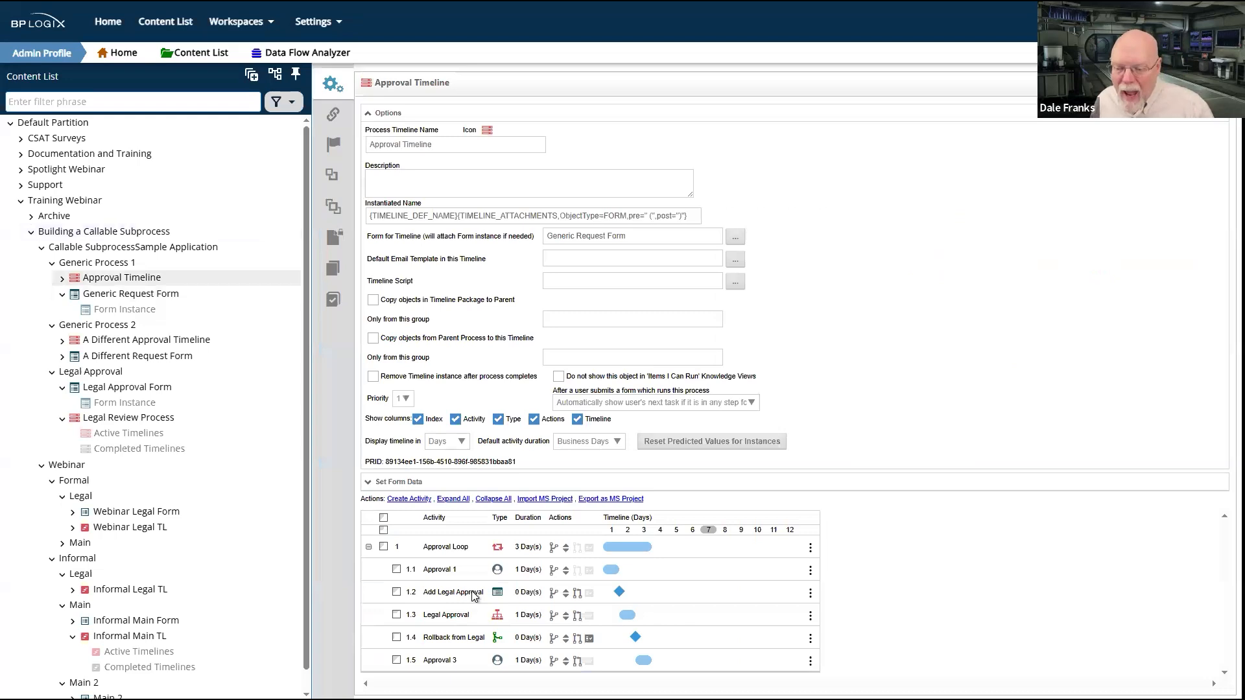
click(392, 113)
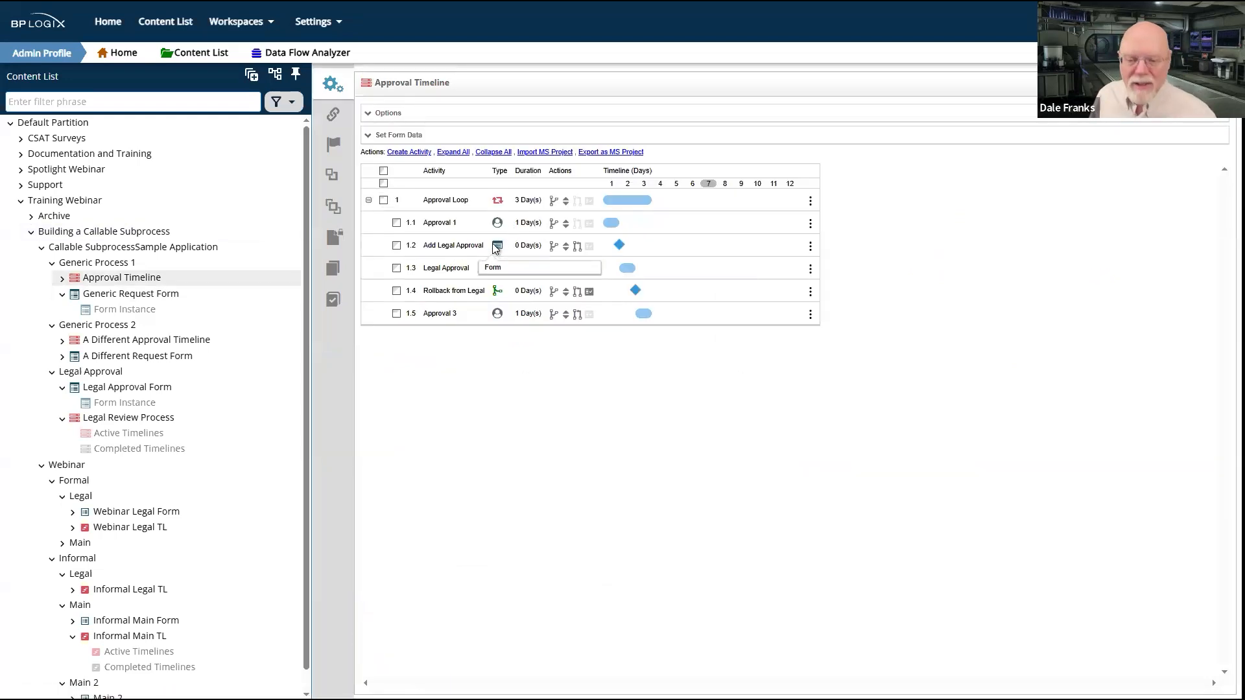
drag(217, 332, 129, 357)
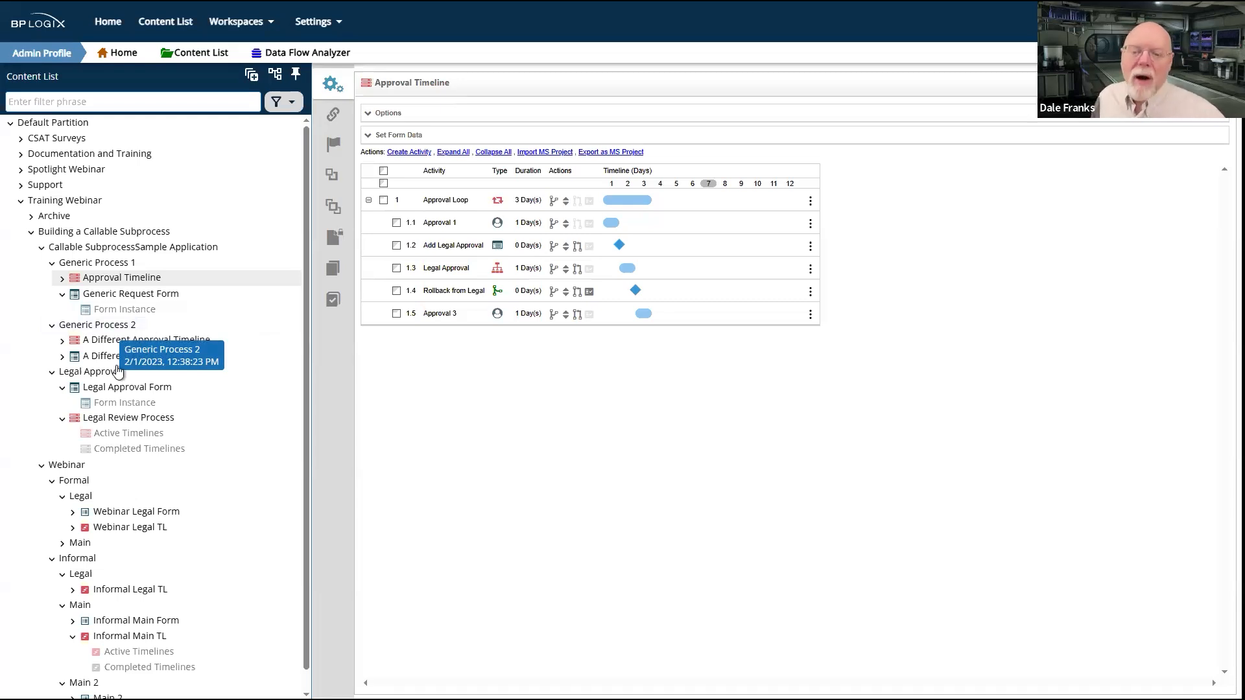
click(121, 342)
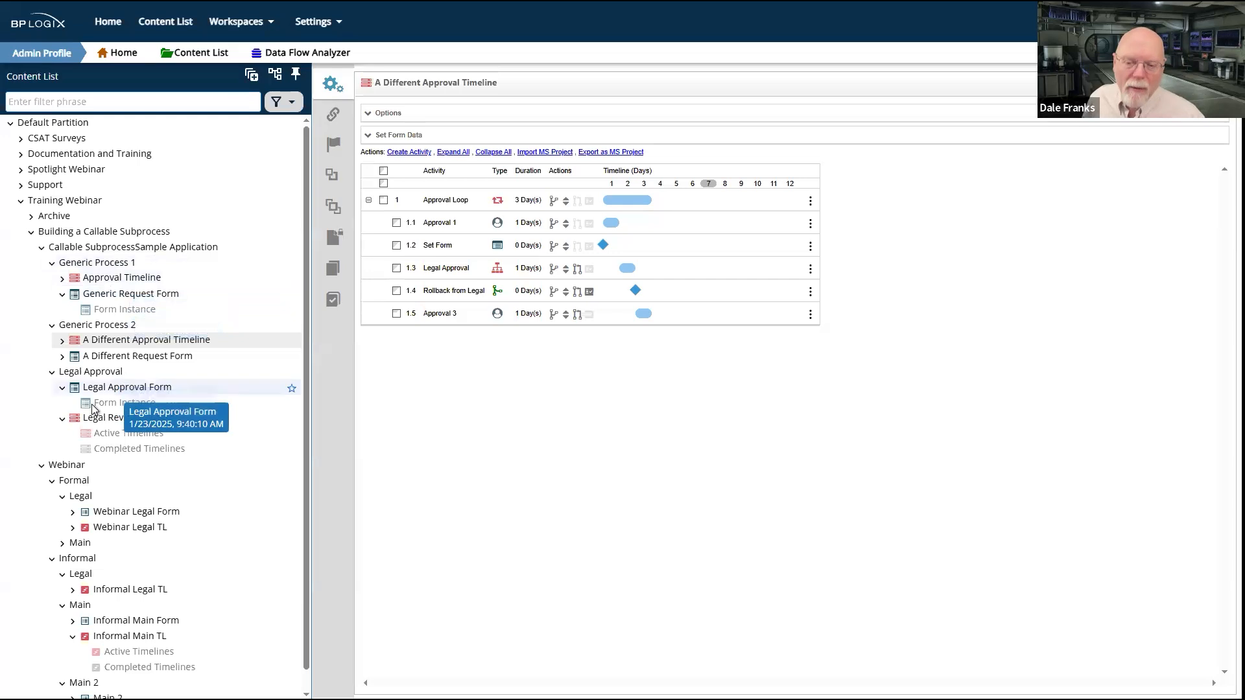
Step: Examine the form options of the Set Form activity in the Legal Review Process, including its form definition
click(157, 415)
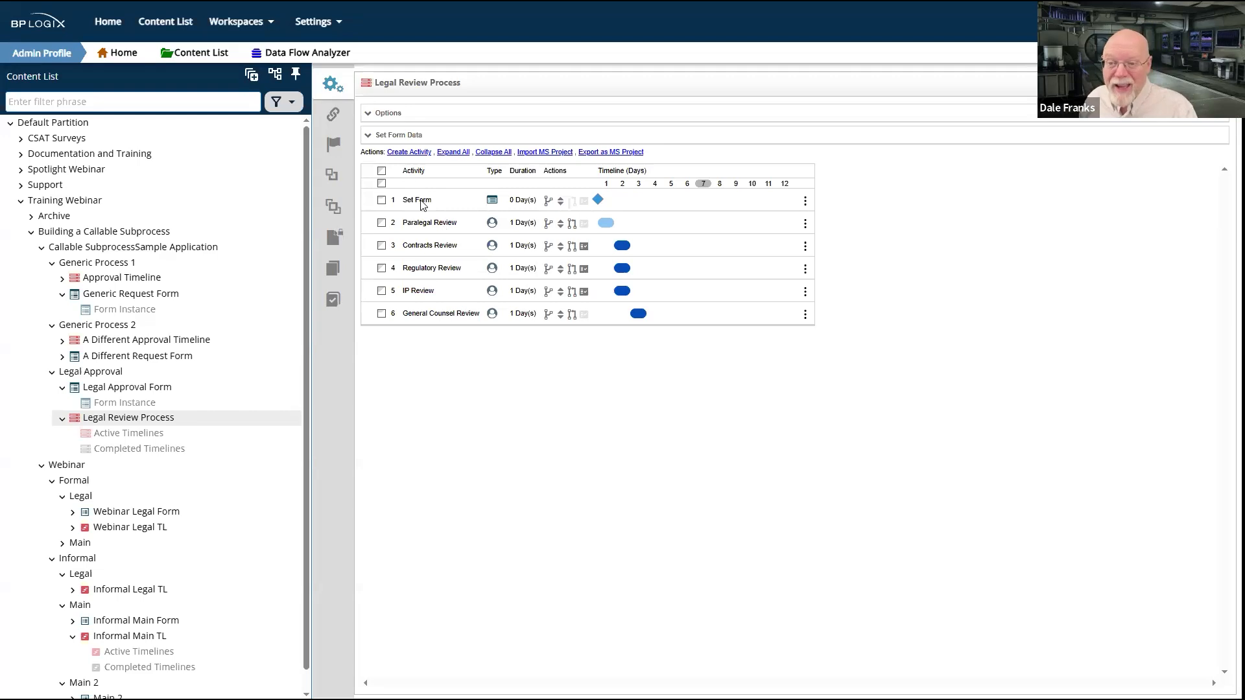
click(422, 202)
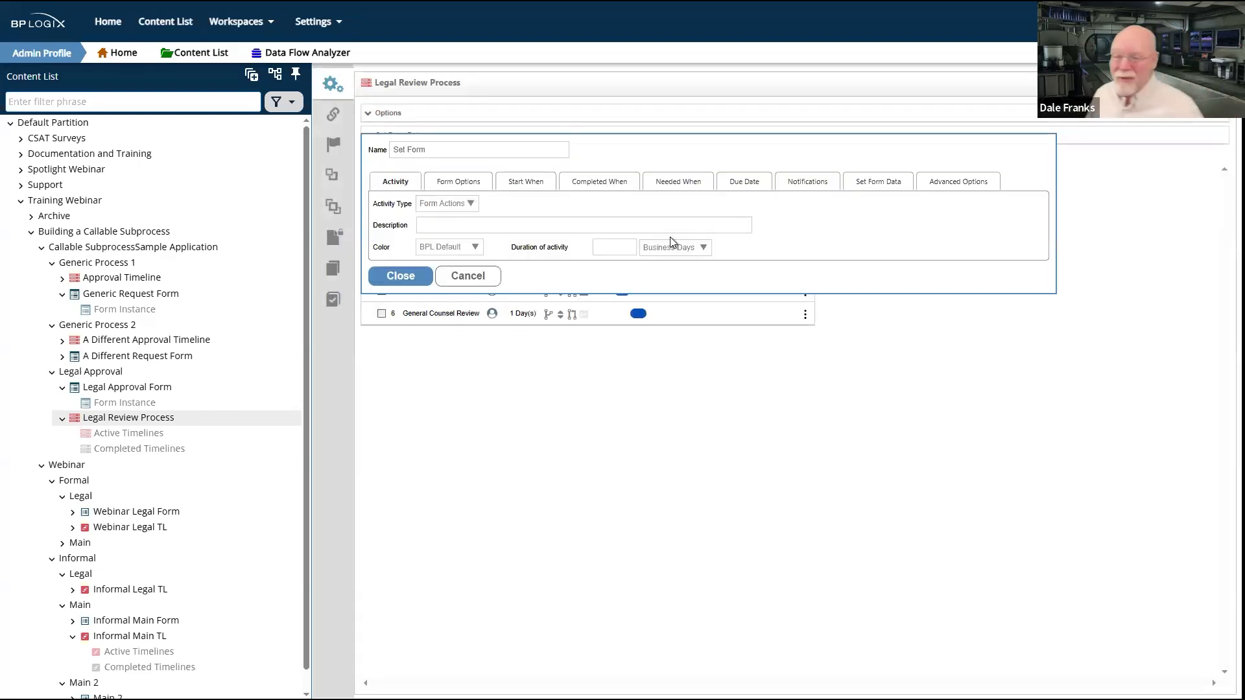
click(460, 177)
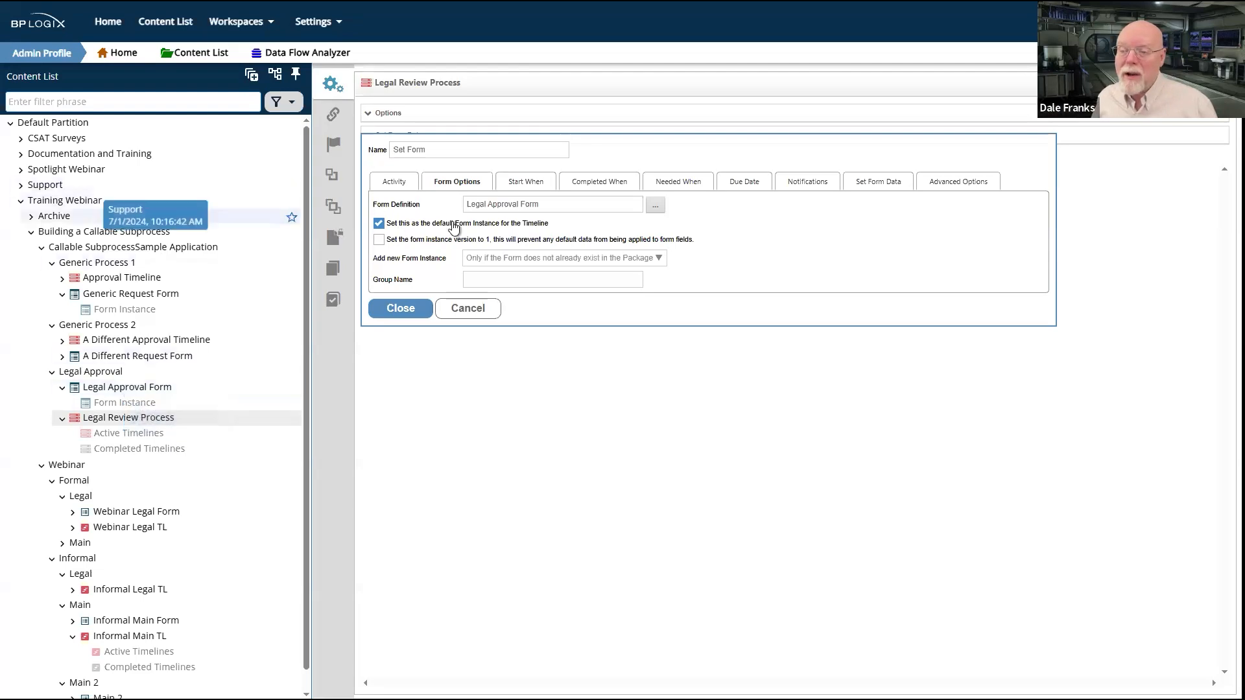
triple_click(532, 205)
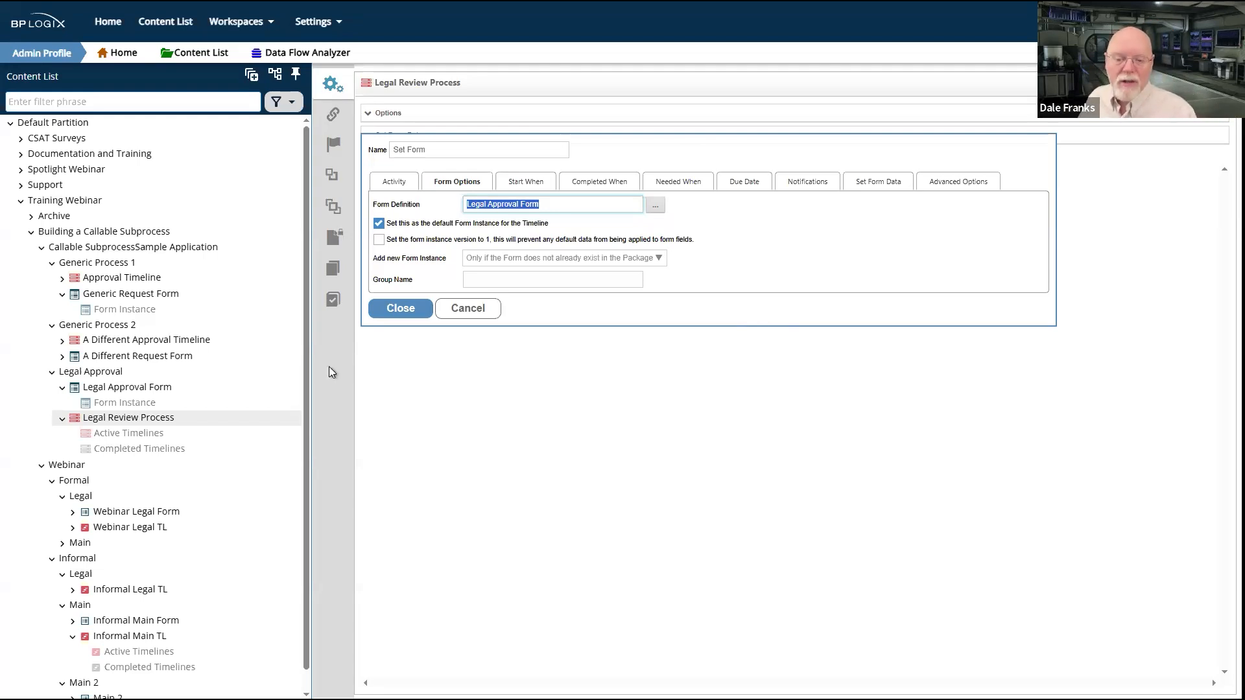
Step: Leave the Legal Review Process without saving and open the Legal Approval Form's properties
click(100, 388)
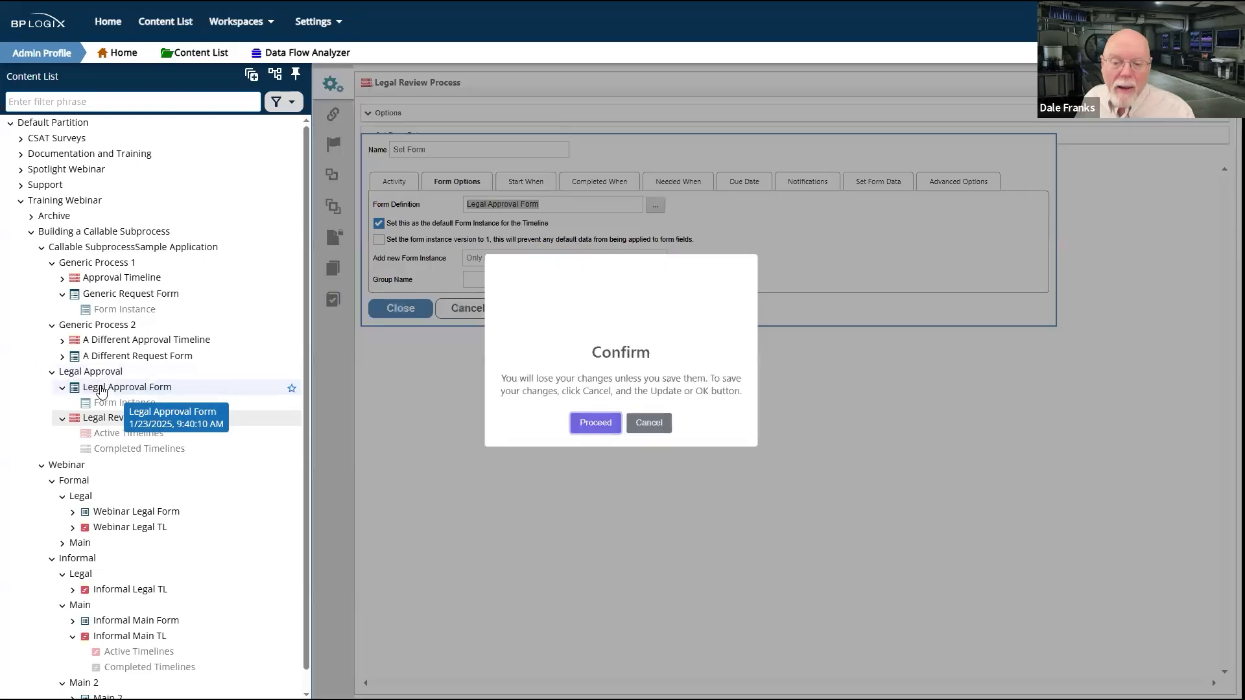
click(582, 437)
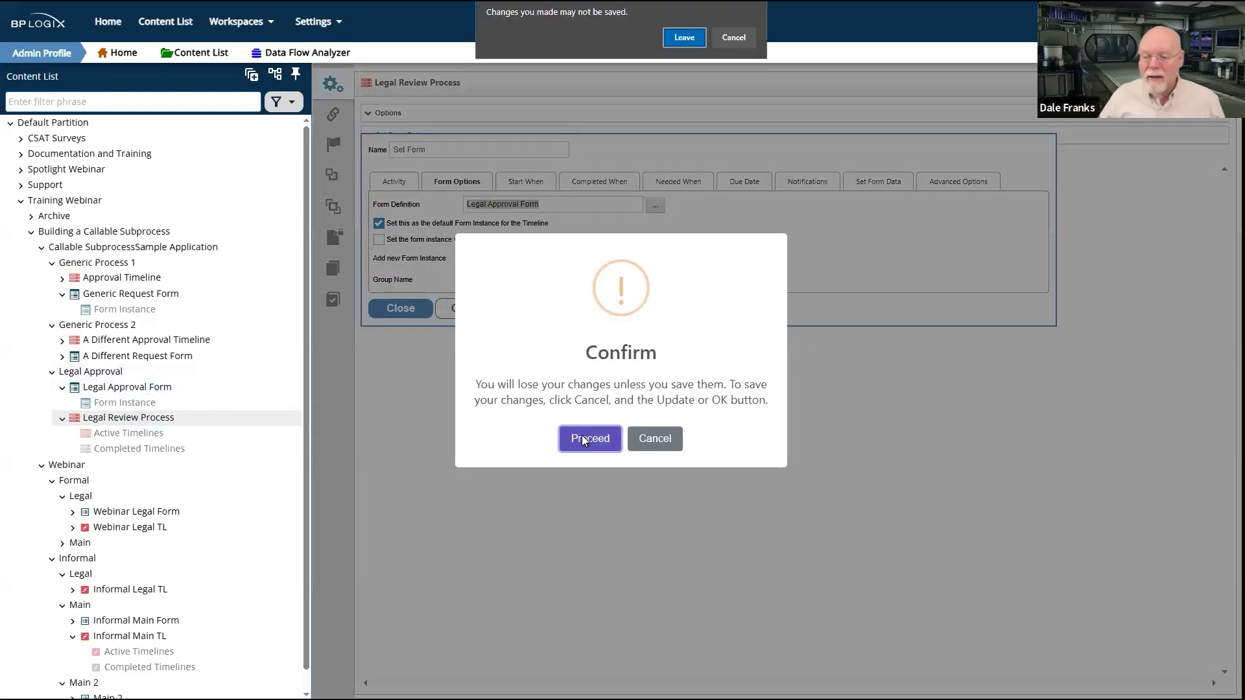
click(684, 37)
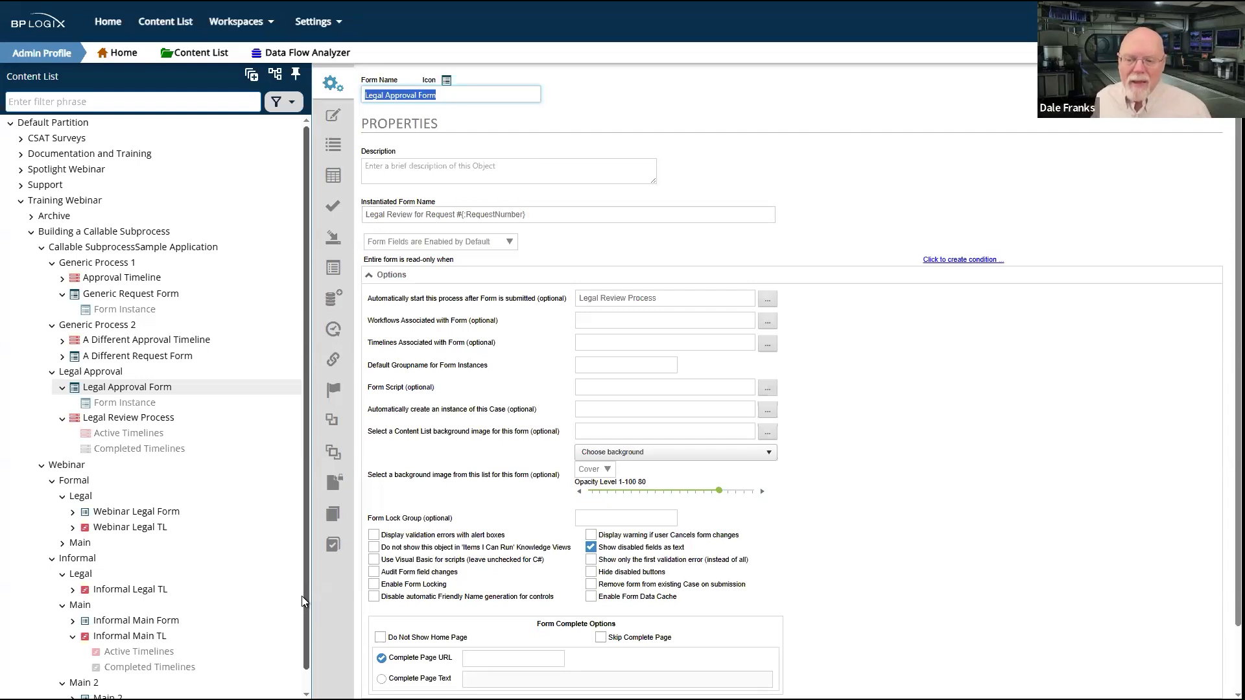
Step: Browse the Webinar folder's Informal main and legal folders and open the Informal Legal TL timeline
scroll(172, 515, down, 1)
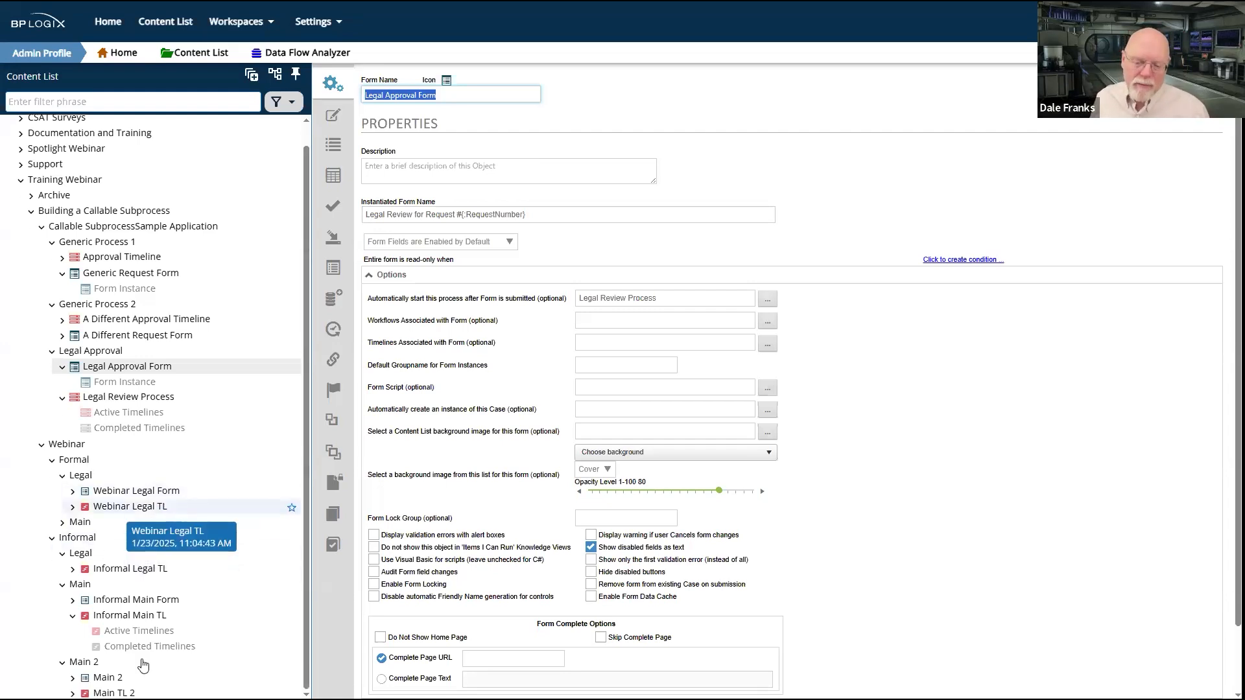
click(89, 587)
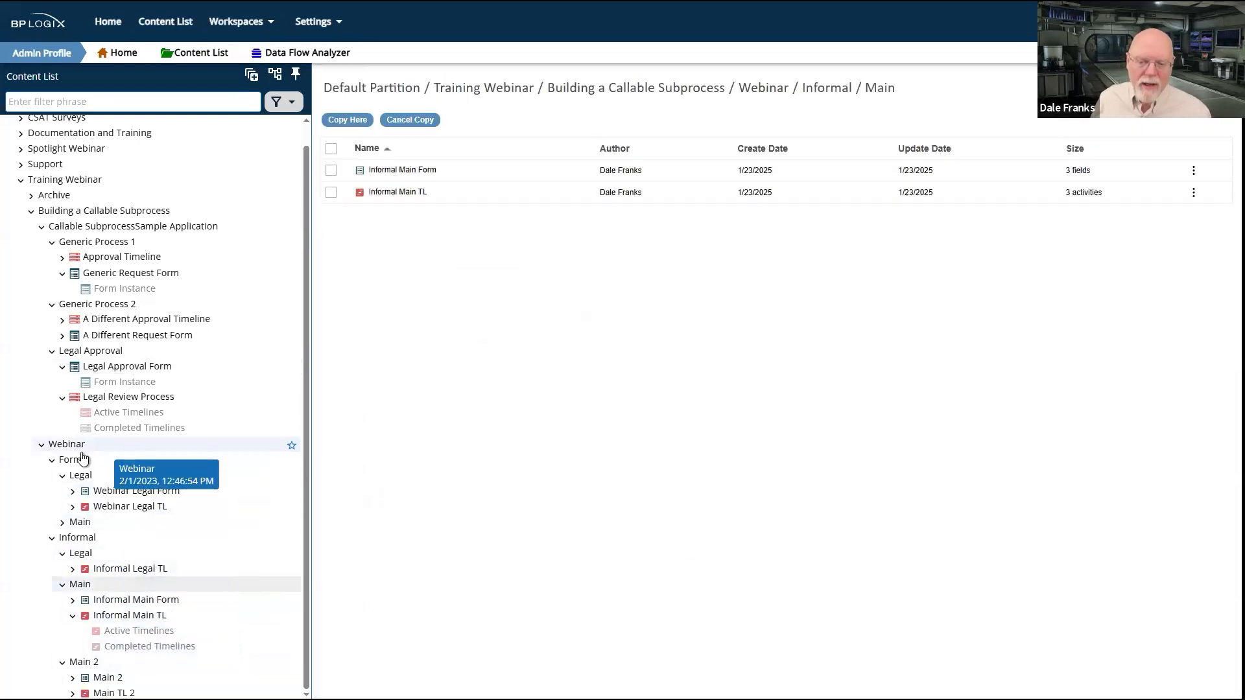
click(90, 539)
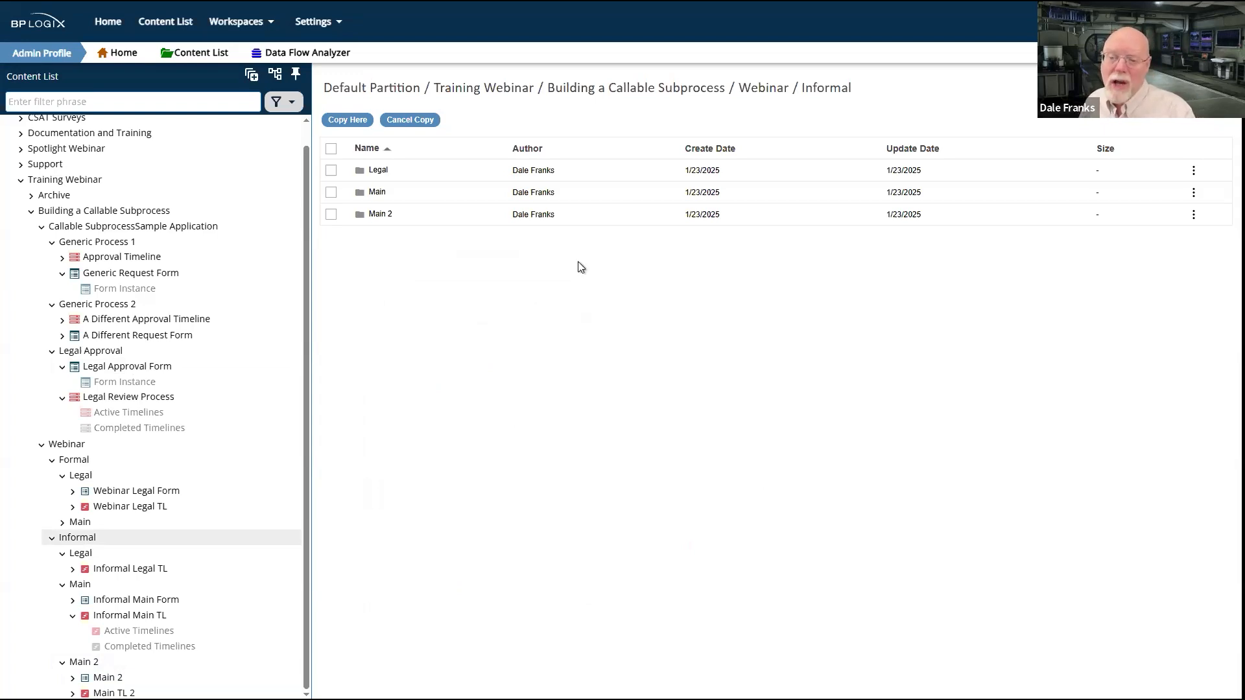
click(388, 171)
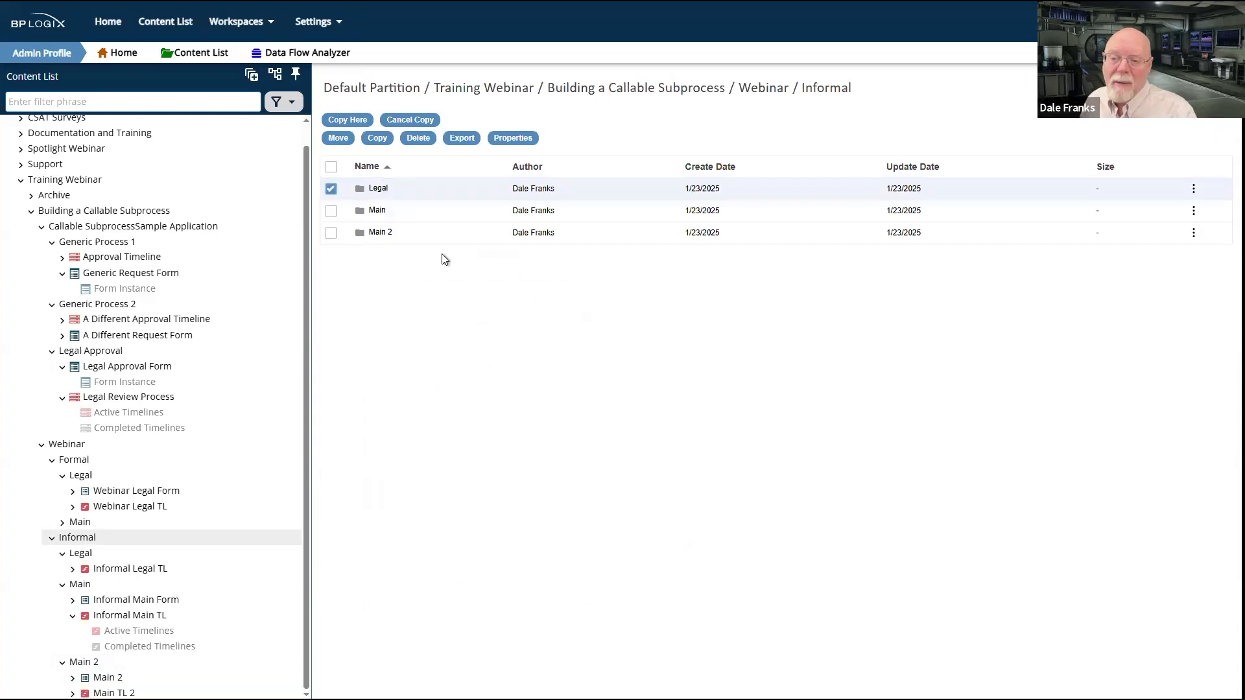
click(378, 189)
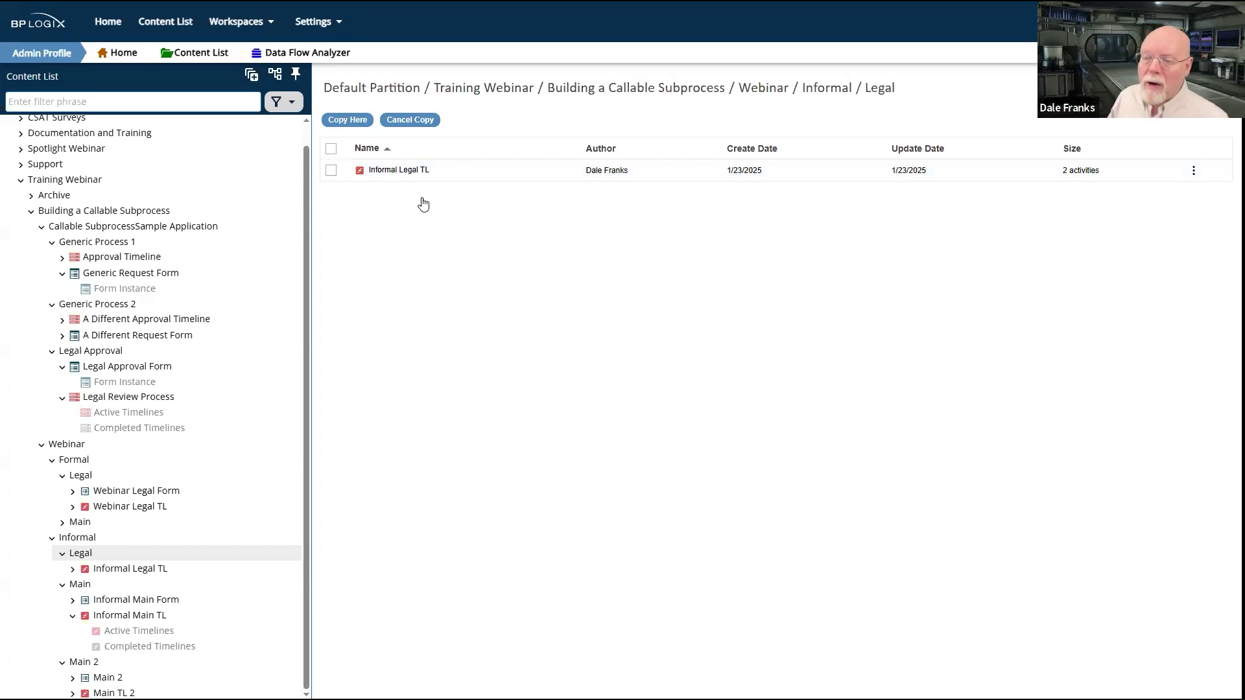
click(402, 173)
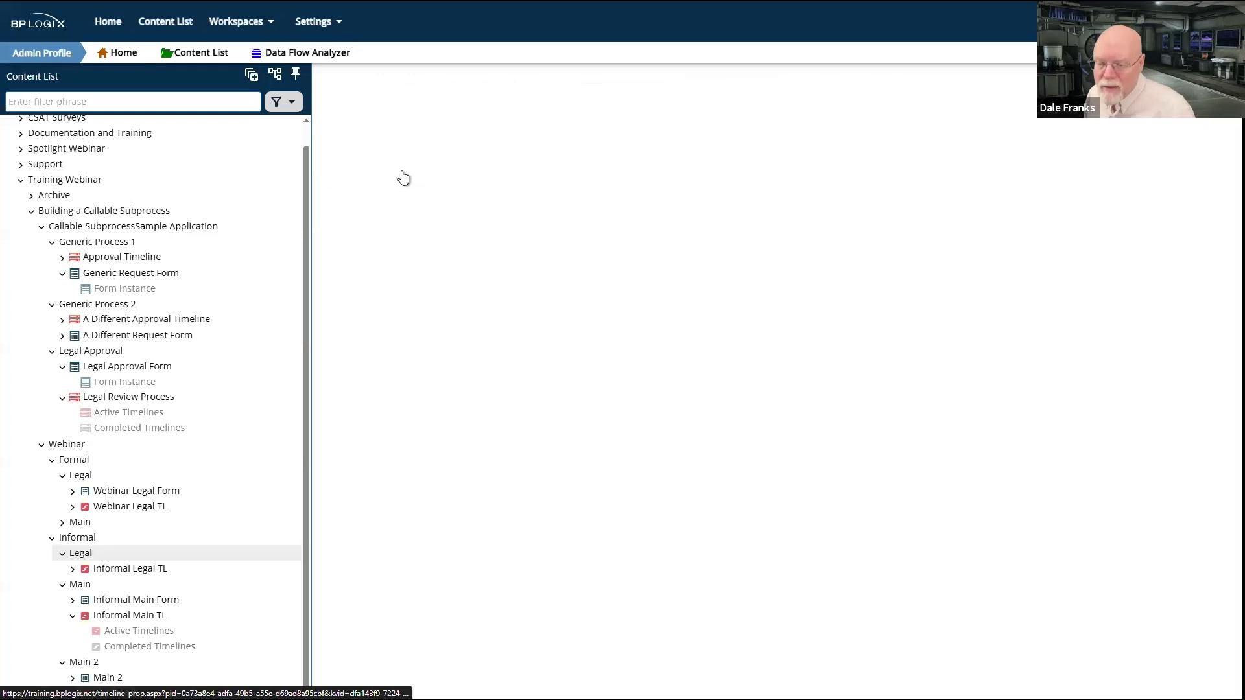